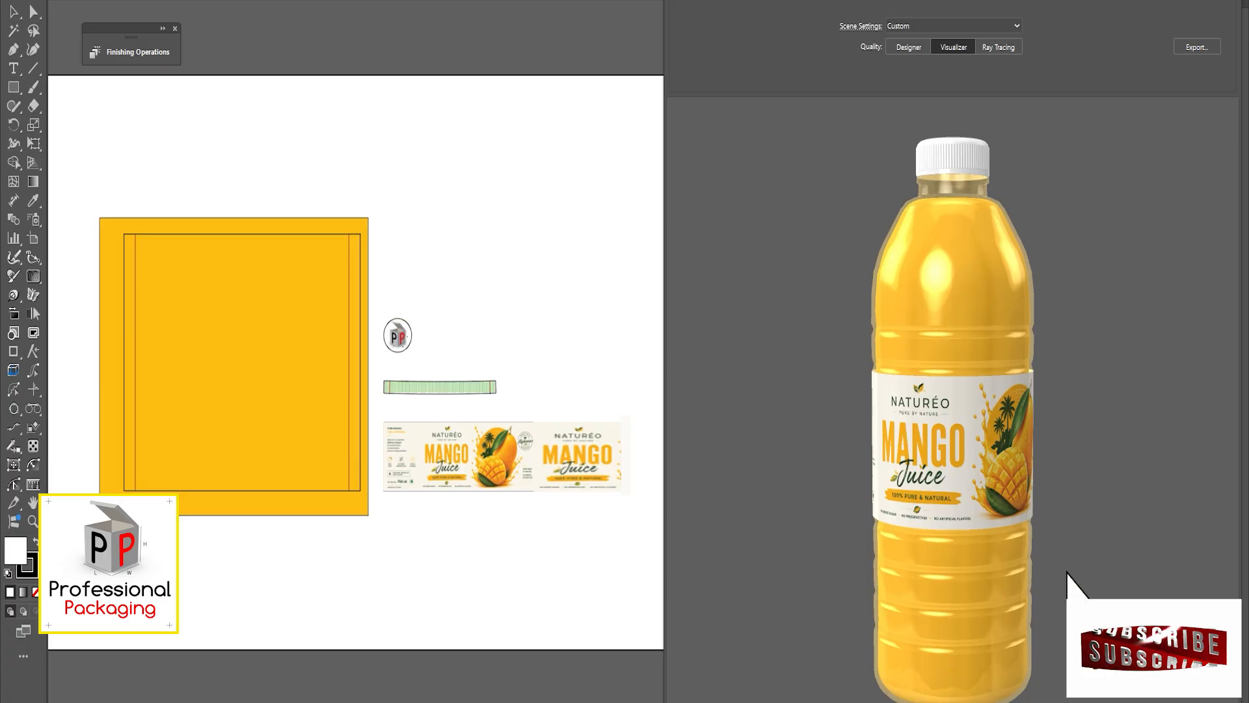
Examine the finished mango juice bottle and the multi-bottle carrier mockup from several angles
left_click_drag(871, 402, 1074, 183)
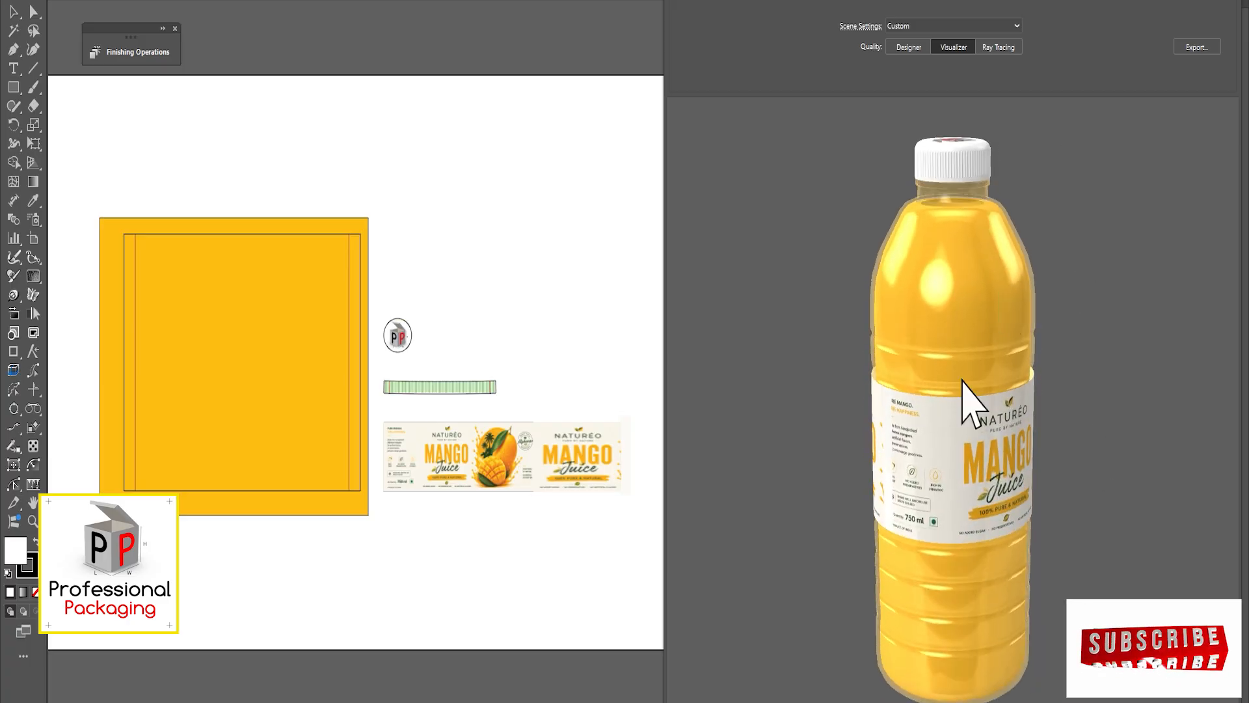
right_click_drag(963, 379, 968, 582)
left_click_drag(968, 583, 944, 485)
left_click_drag(940, 434, 906, 447)
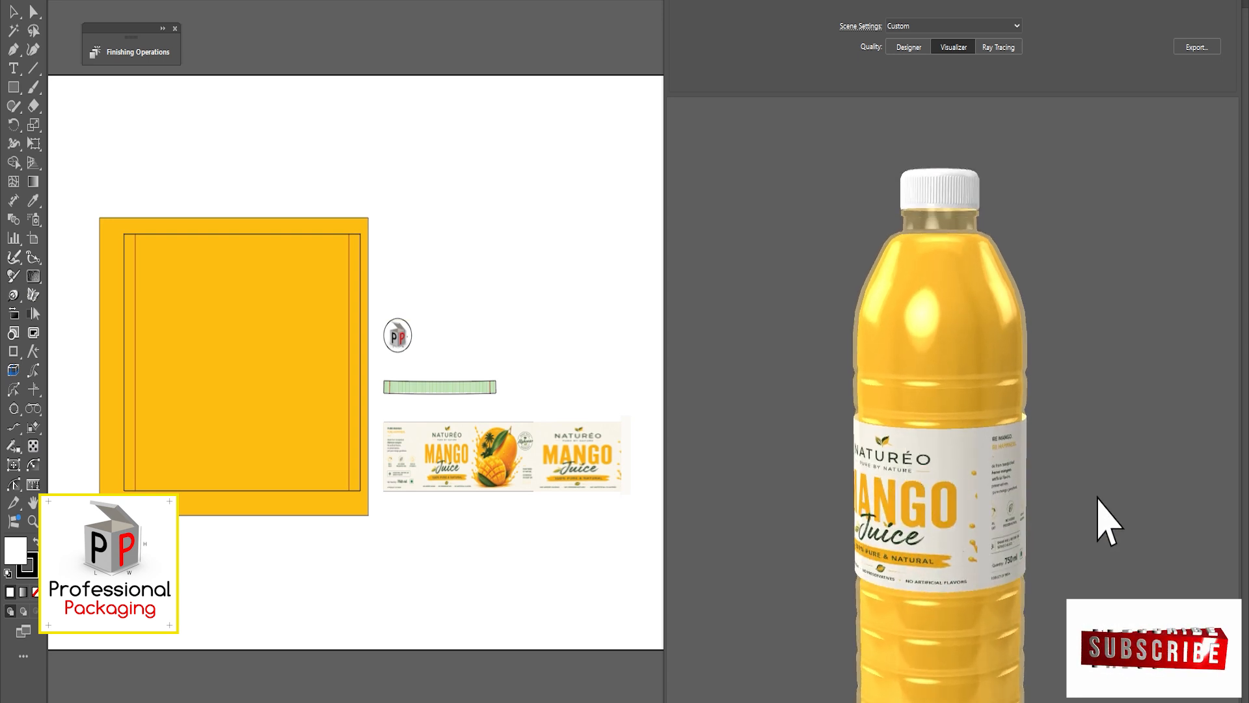
scroll(1026, 398, "down", 2)
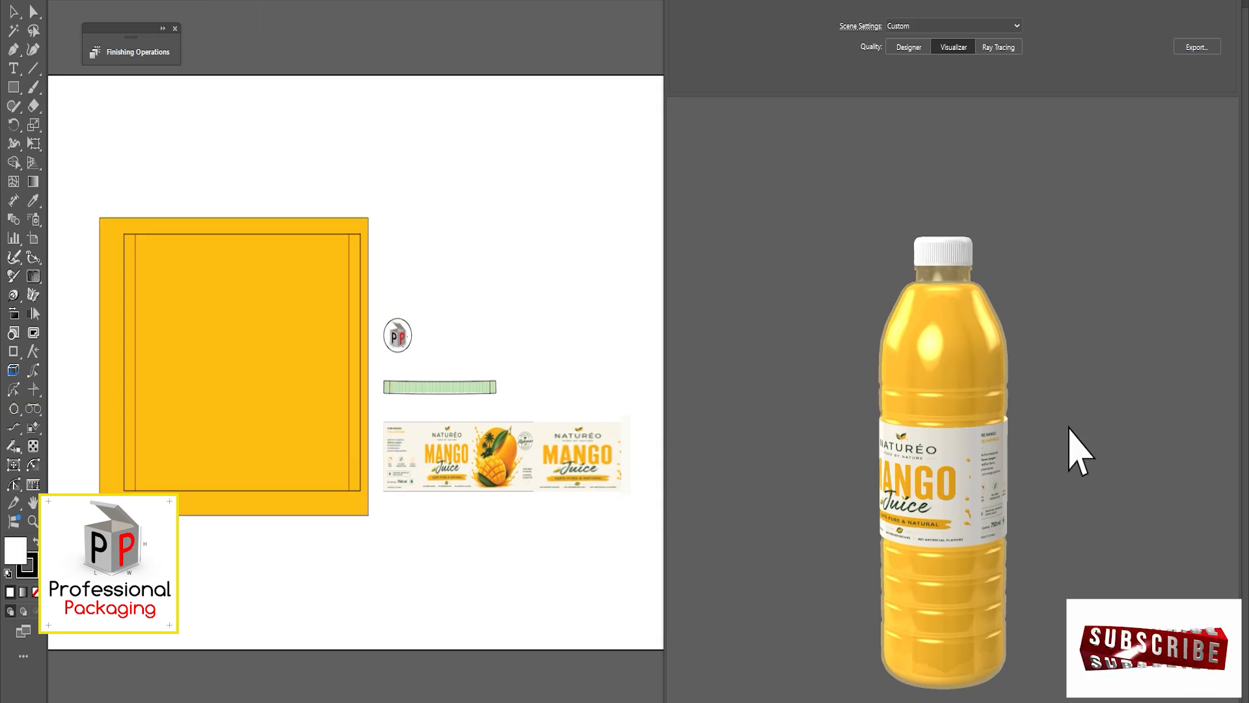
left_click(272, 1)
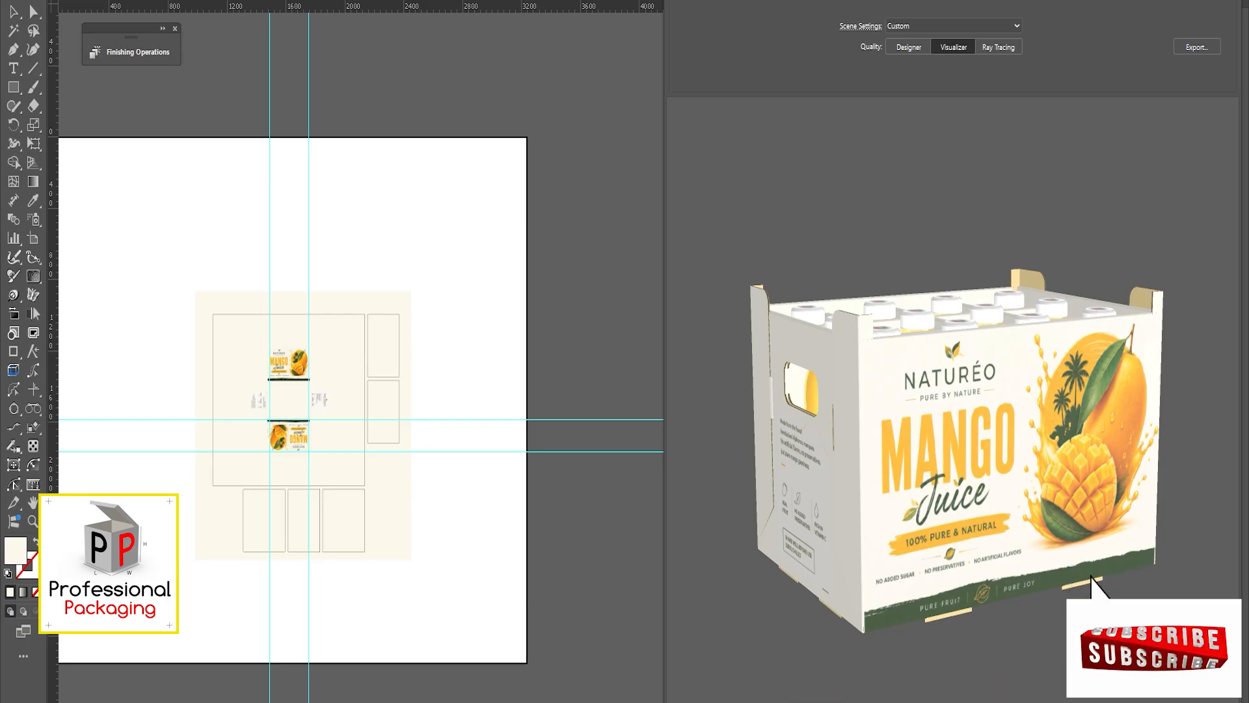
left_click_drag(912, 497, 935, 349)
scroll(921, 490, "up", 2)
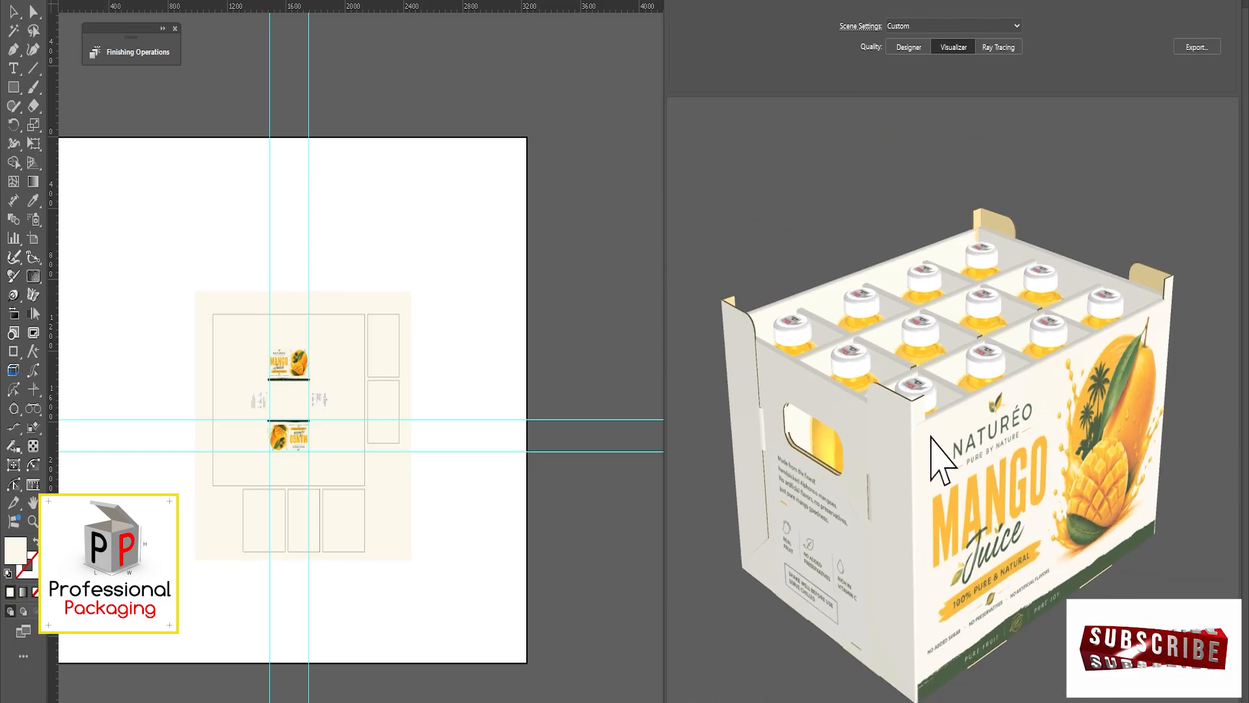
left_click_drag(932, 438, 909, 480)
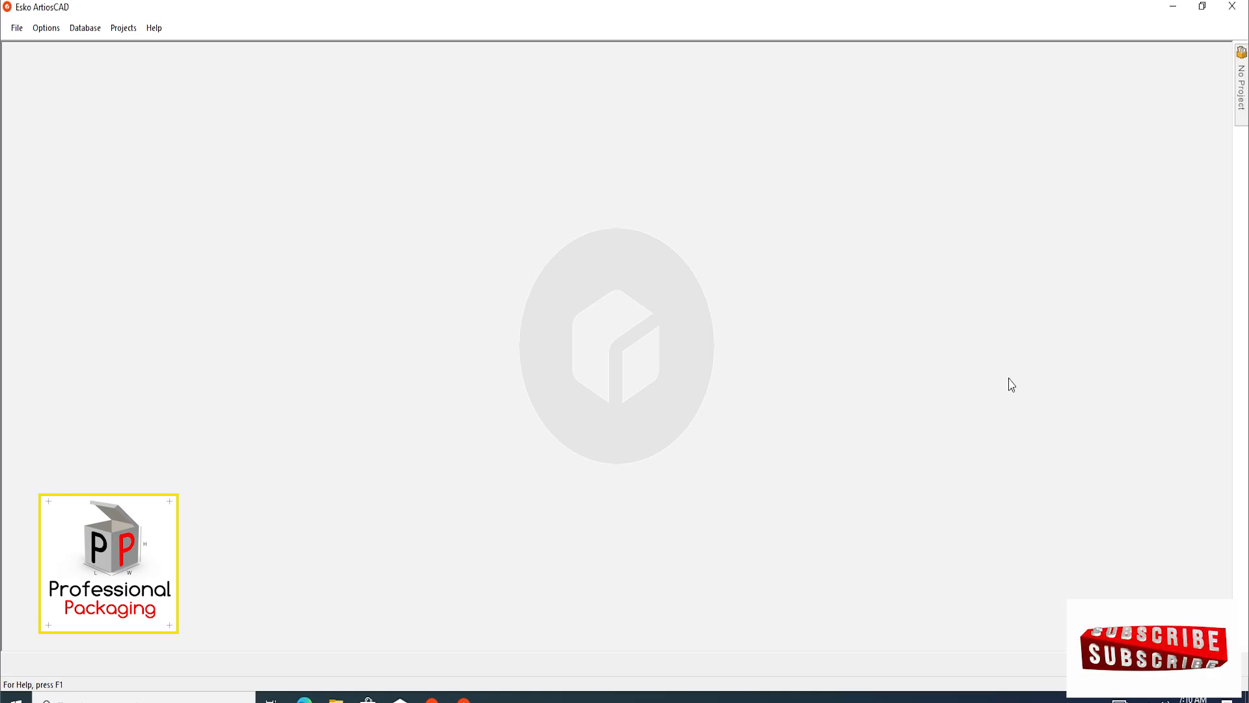
Set the ArtiosCAD units to millimetres in decimal format with two decimal places
left_click(46, 28)
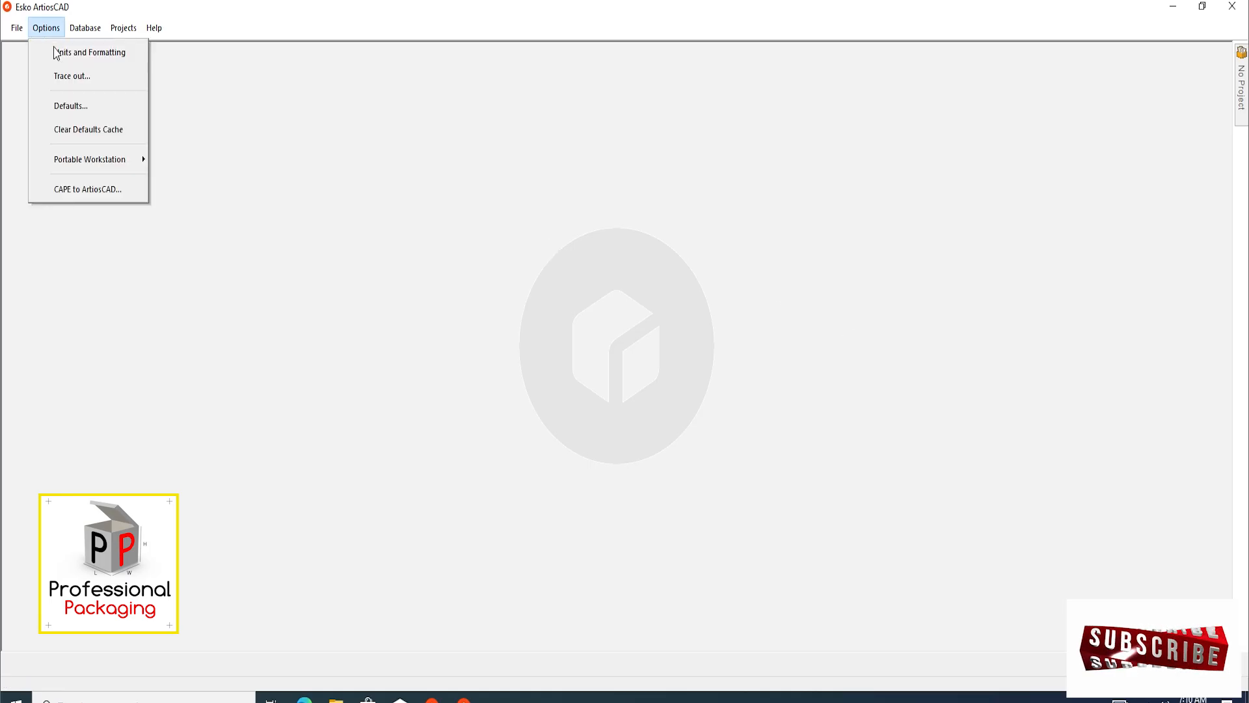
left_click(62, 51)
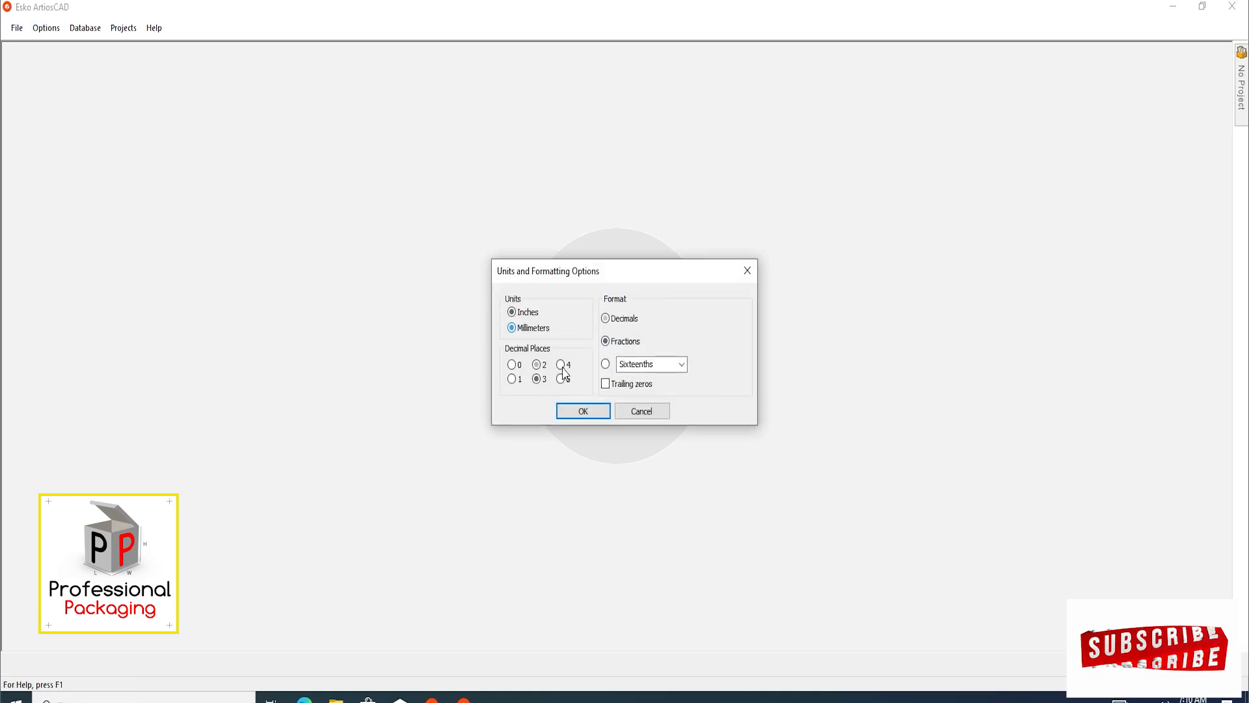
left_click(582, 416)
Create a new single design with the Folding Carton - Inch parameter set and the I-SBS-16 board
left_click(17, 28)
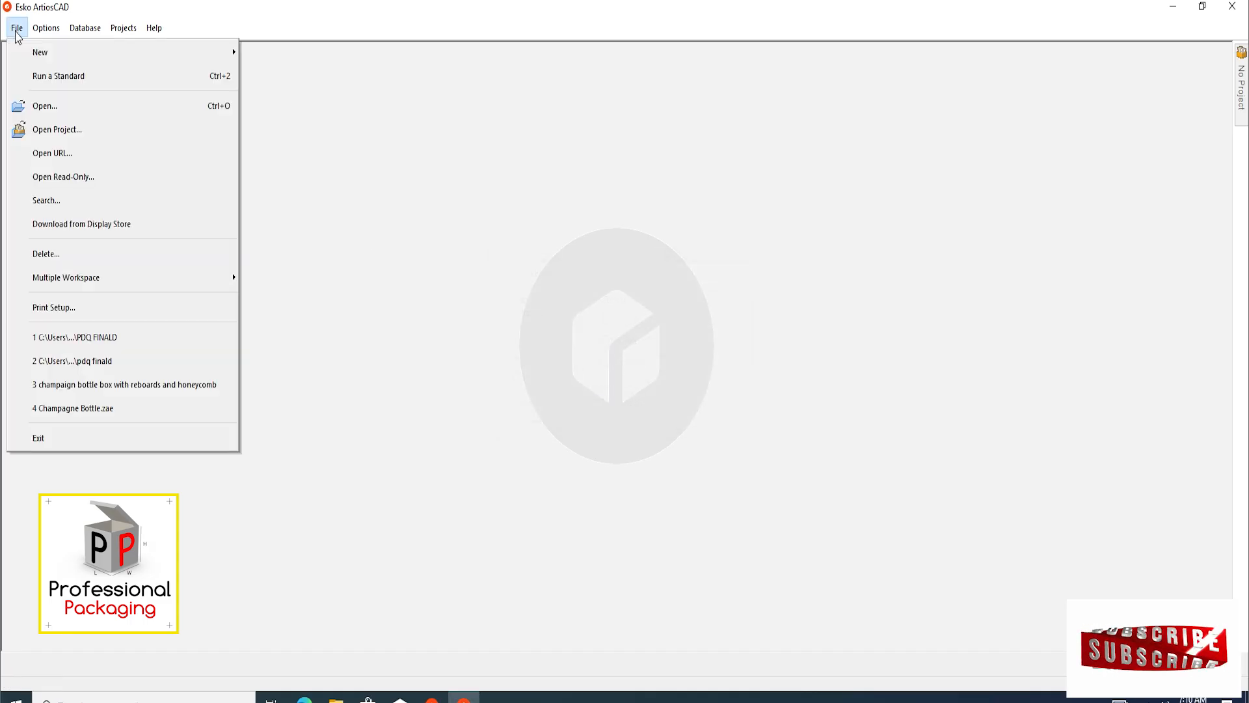
mouse_move(78, 278)
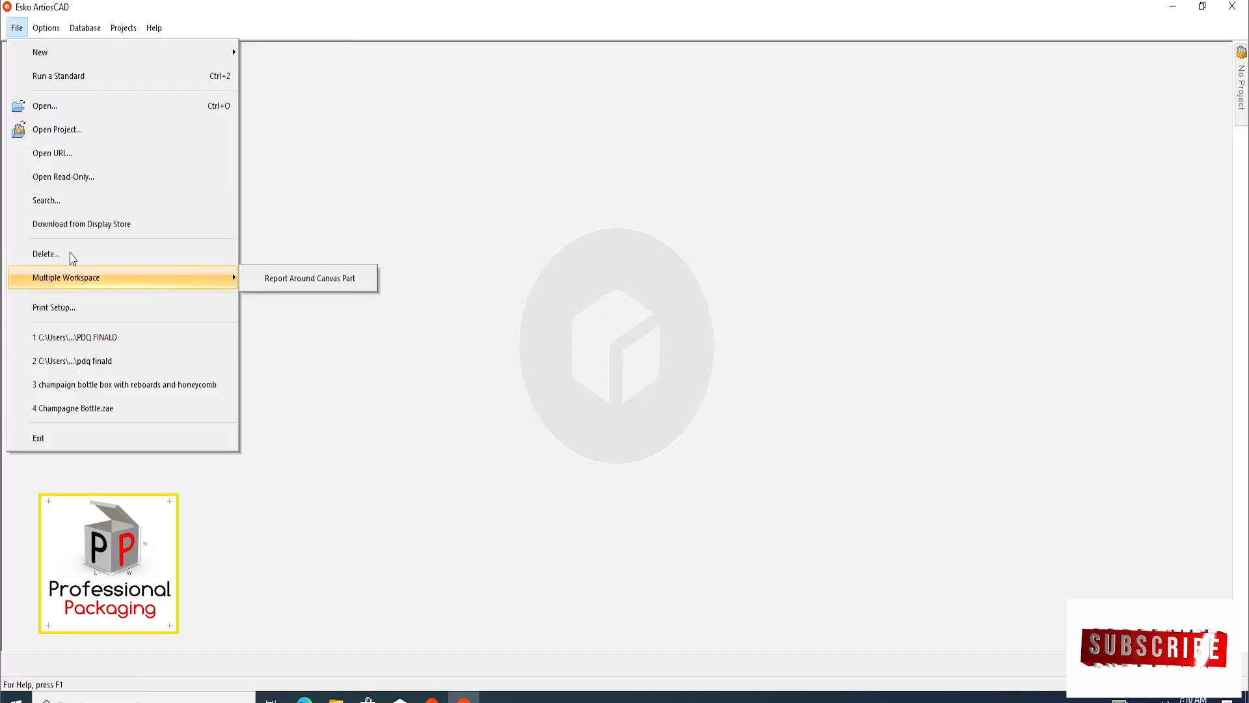
mouse_move(48, 59)
left_click(312, 52)
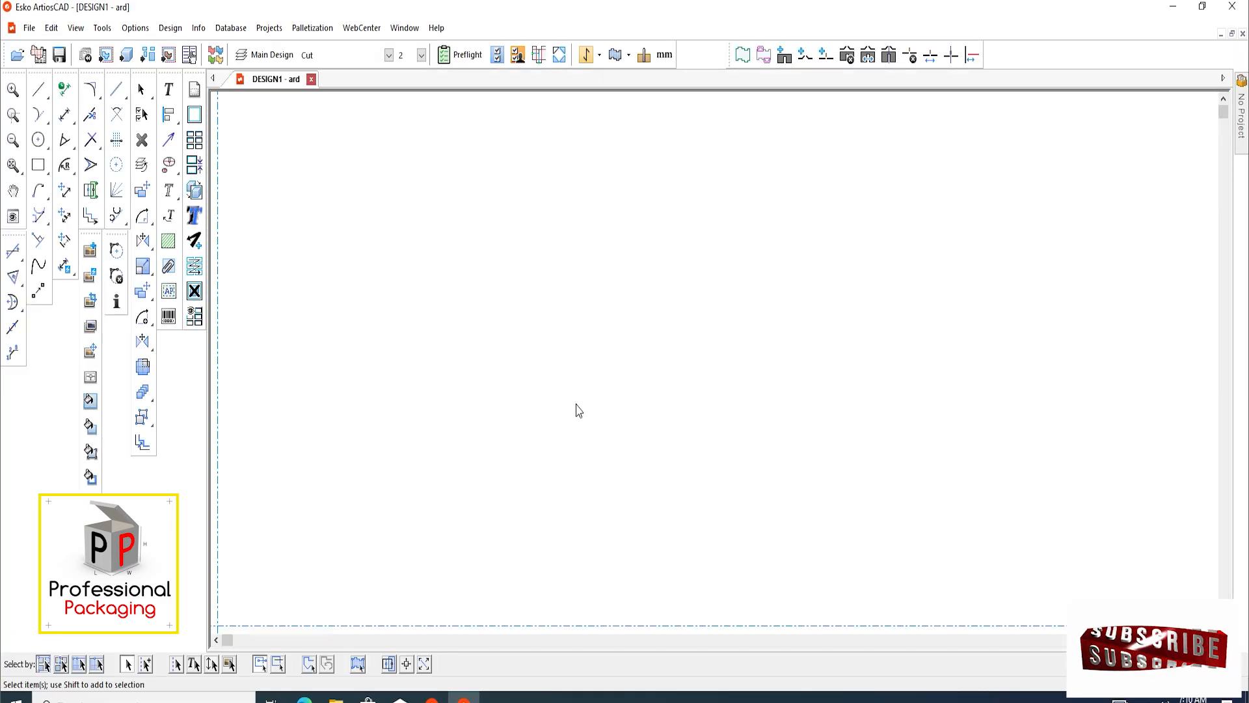
left_click(393, 507)
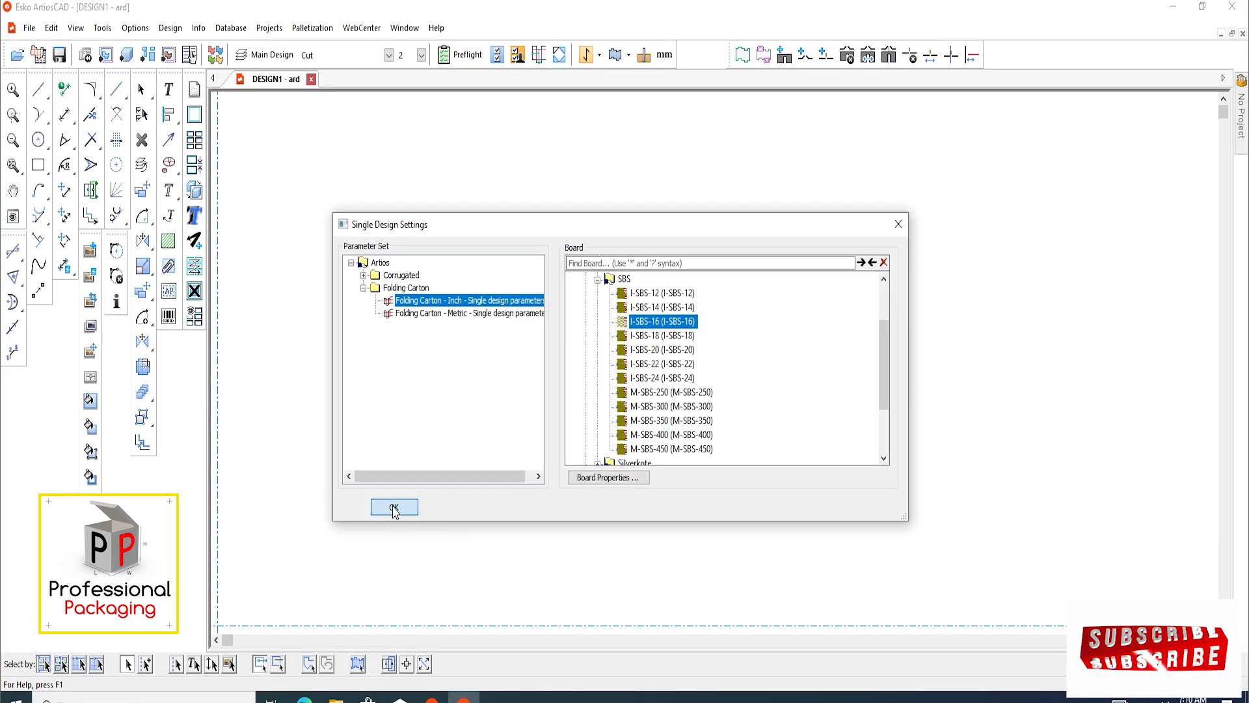
middle_click_drag(497, 433, 466, 434)
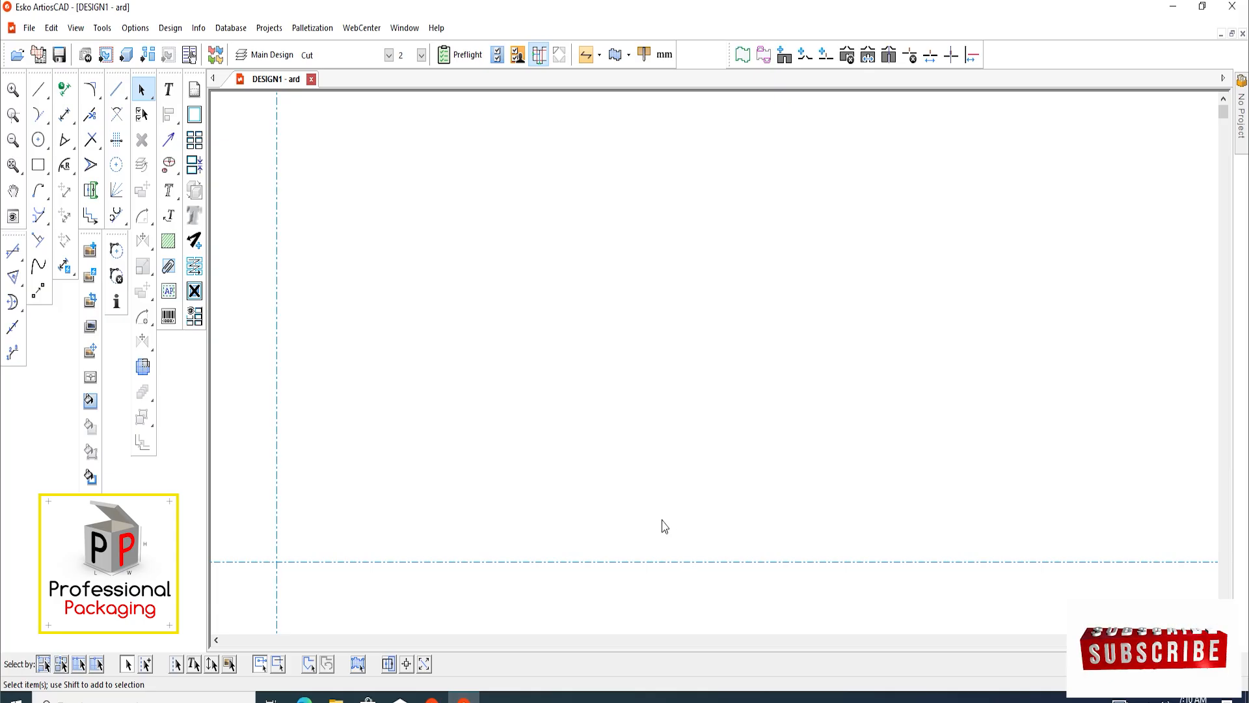
scroll(582, 505, "down", 1)
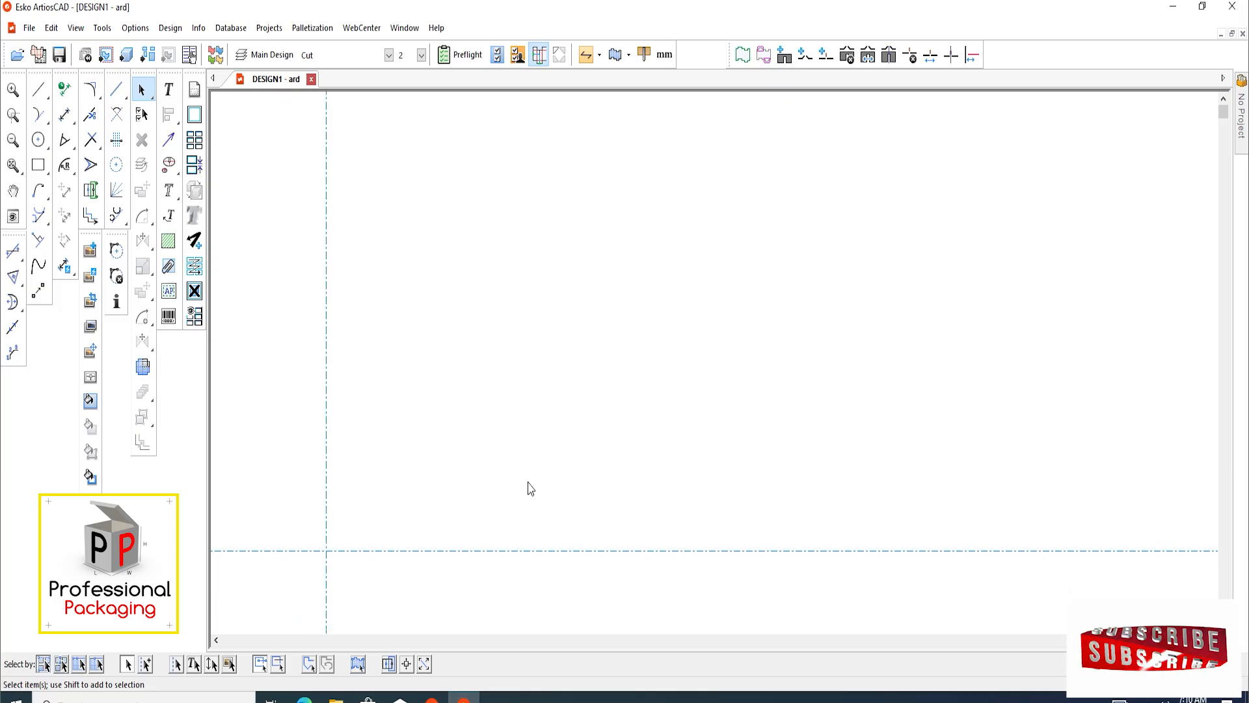
scroll(530, 481, "up", 1)
middle_click(545, 472)
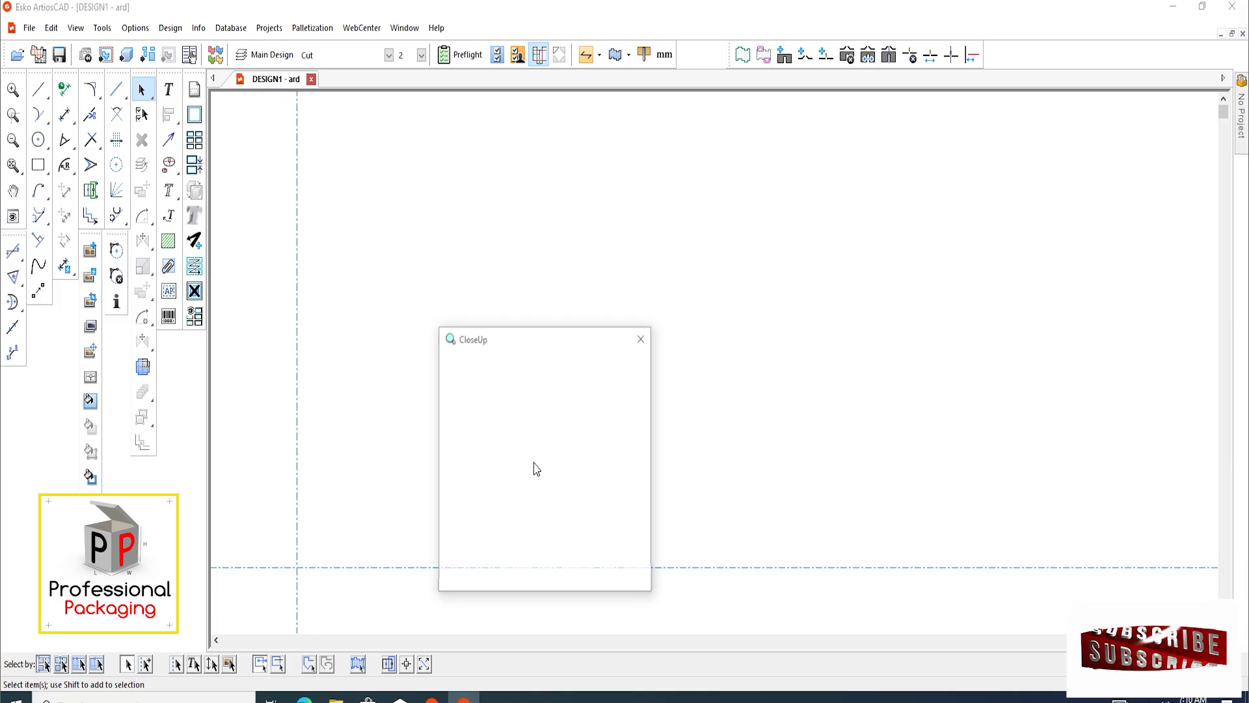
left_click(643, 337)
scroll(394, 386, "down", 1)
middle_click_drag(392, 381, 430, 417)
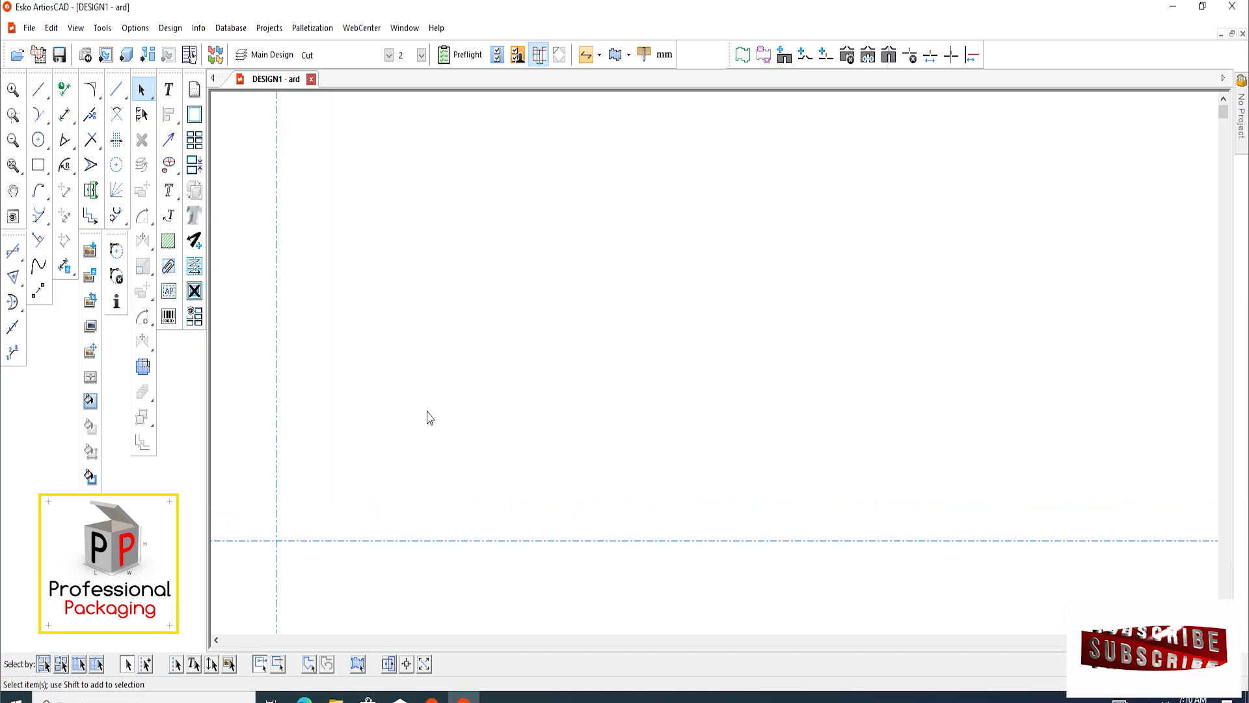
Create a new 3D workspace and bring the mango juice bottle model into it
key("alt+f")
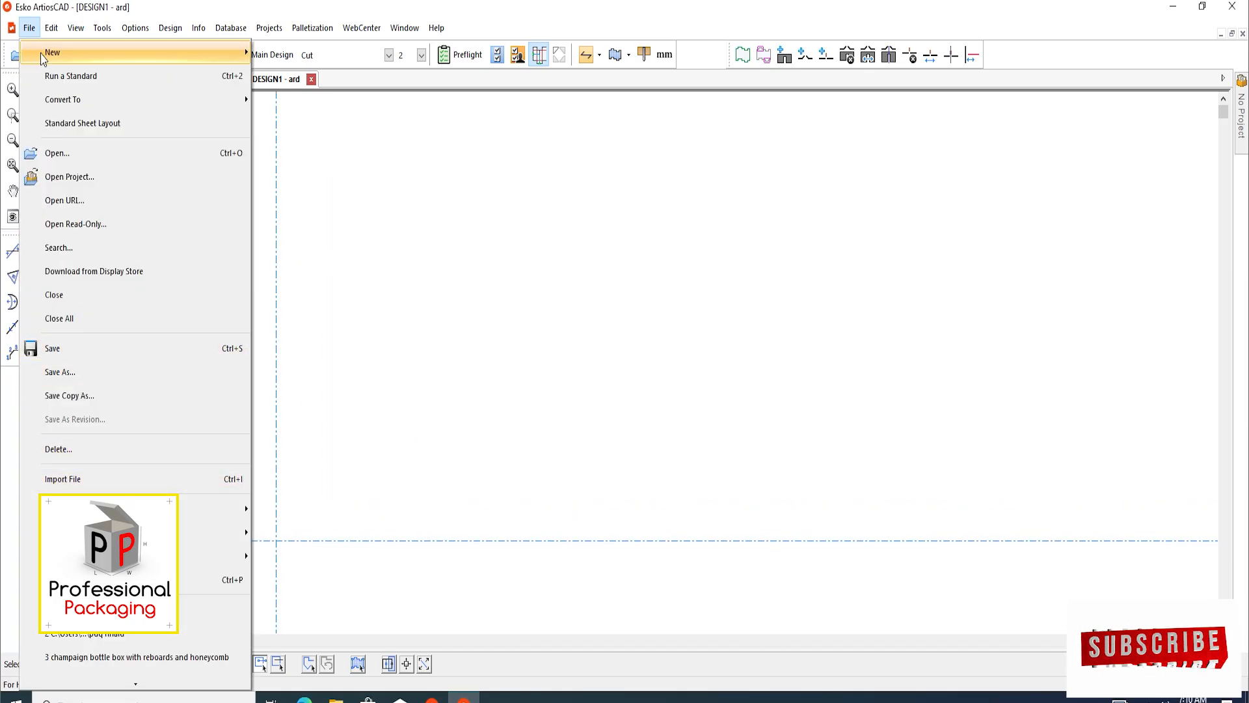
mouse_move(58, 50)
left_click(325, 147)
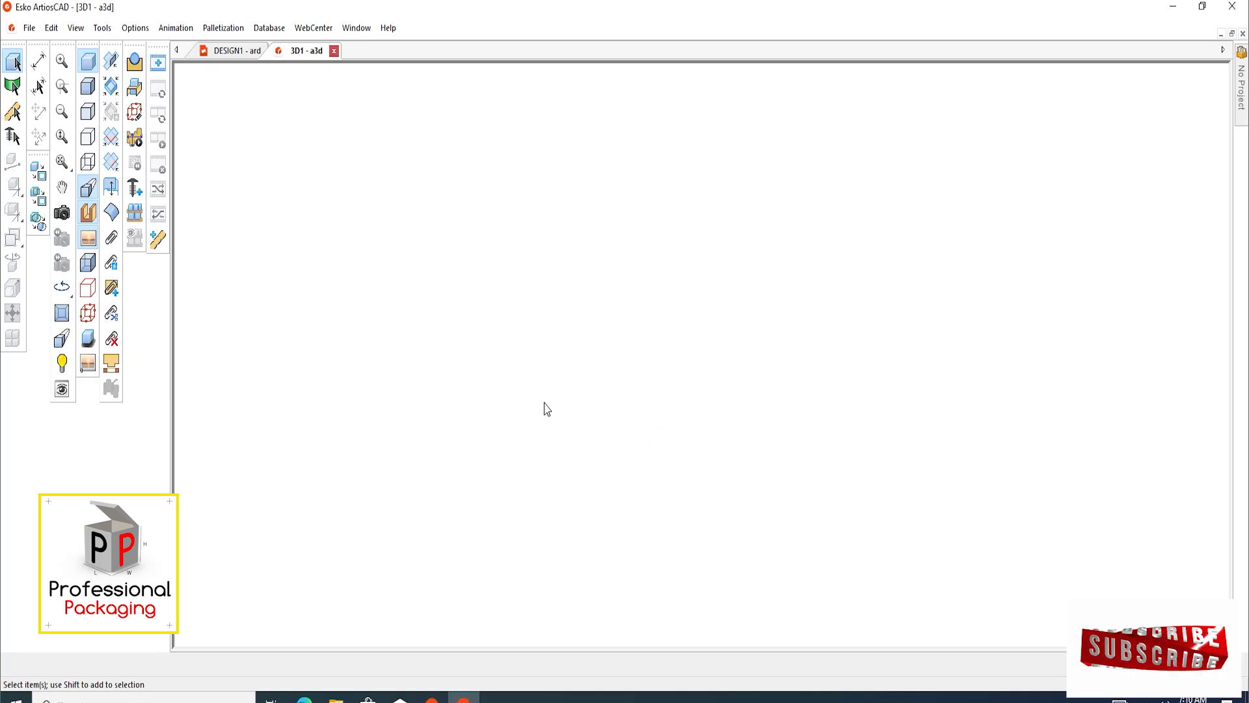
left_click(29, 27)
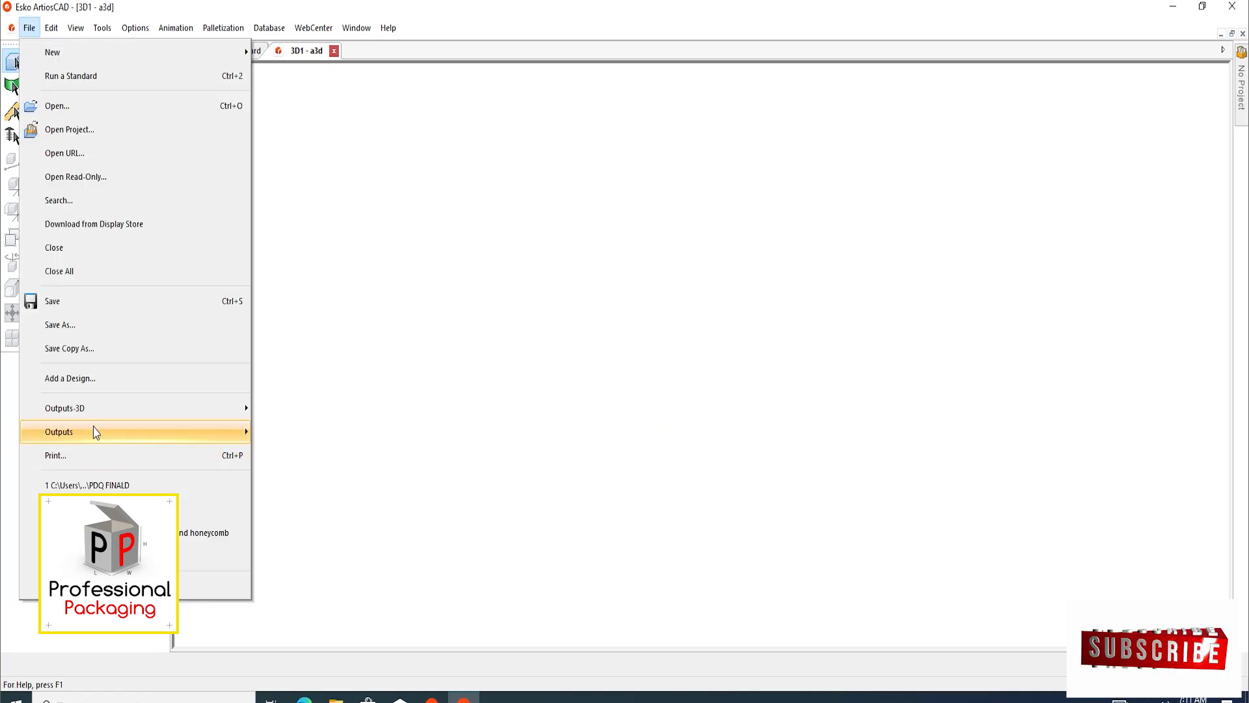
left_click(698, 372)
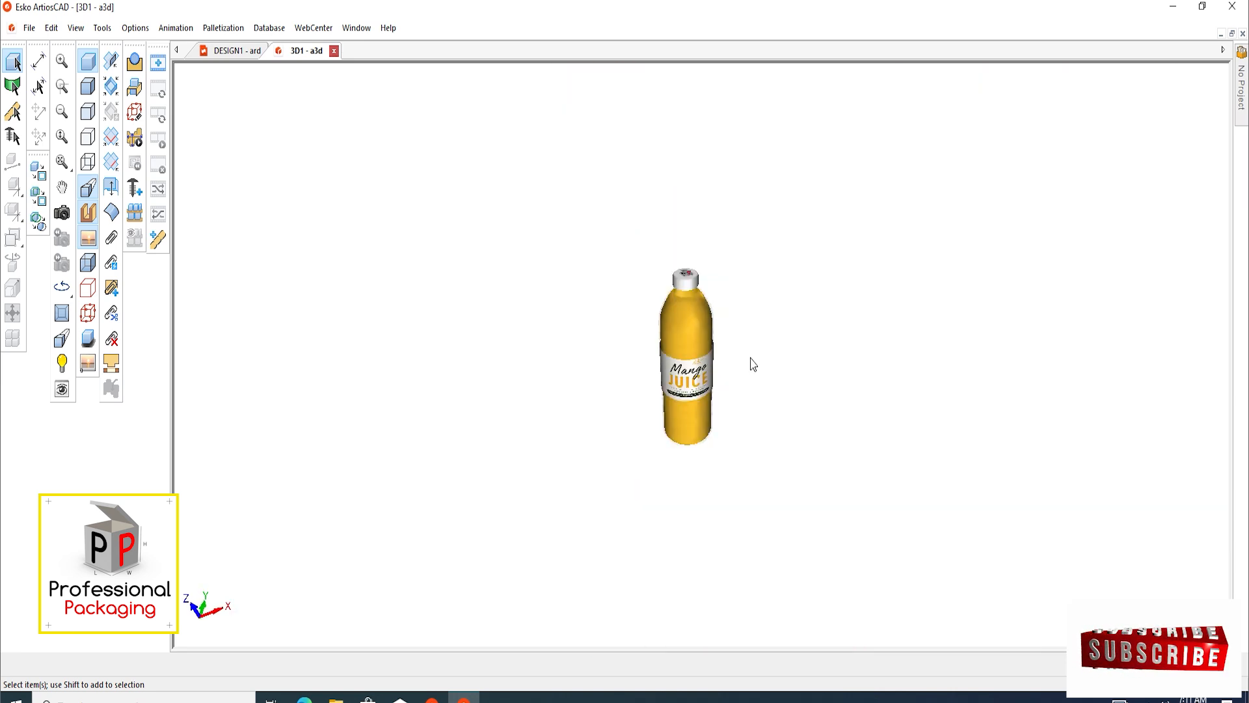
Examine the 3D mango juice bottle from below, the front and slightly above
left_click(62, 213)
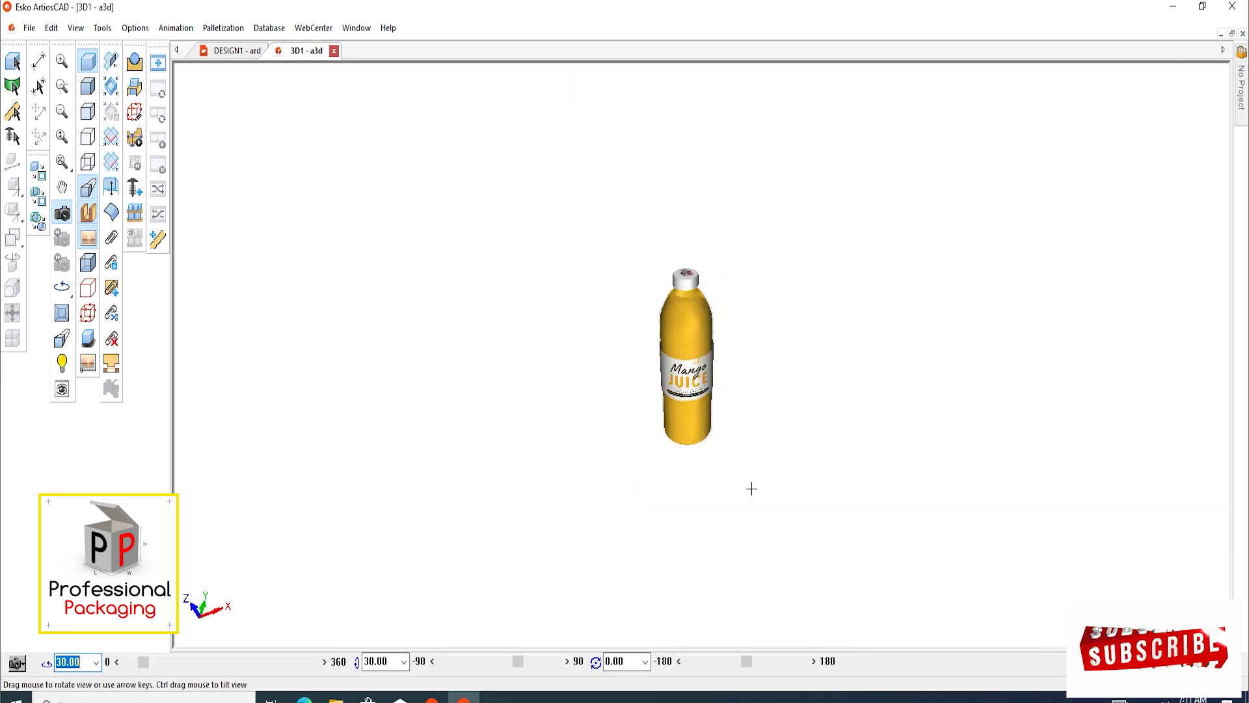
left_click_drag(748, 490, 610, 583)
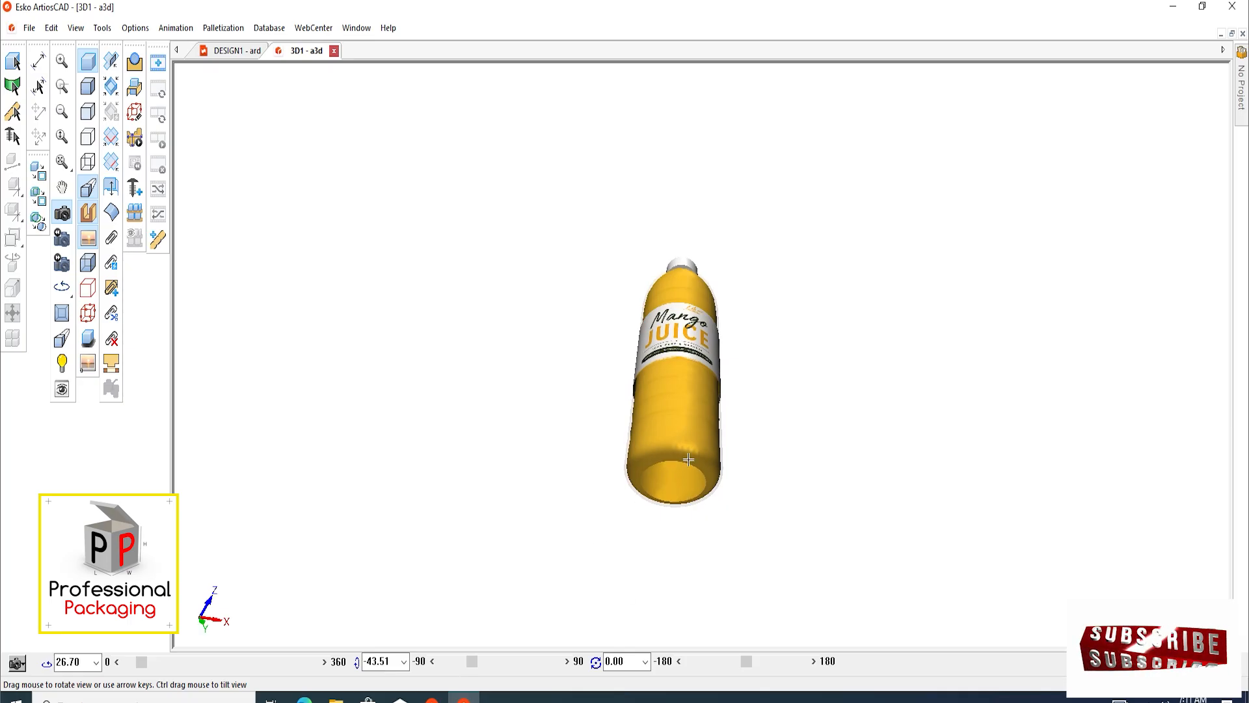
left_click_drag(689, 447, 703, 512)
left_click_drag(695, 360, 684, 225)
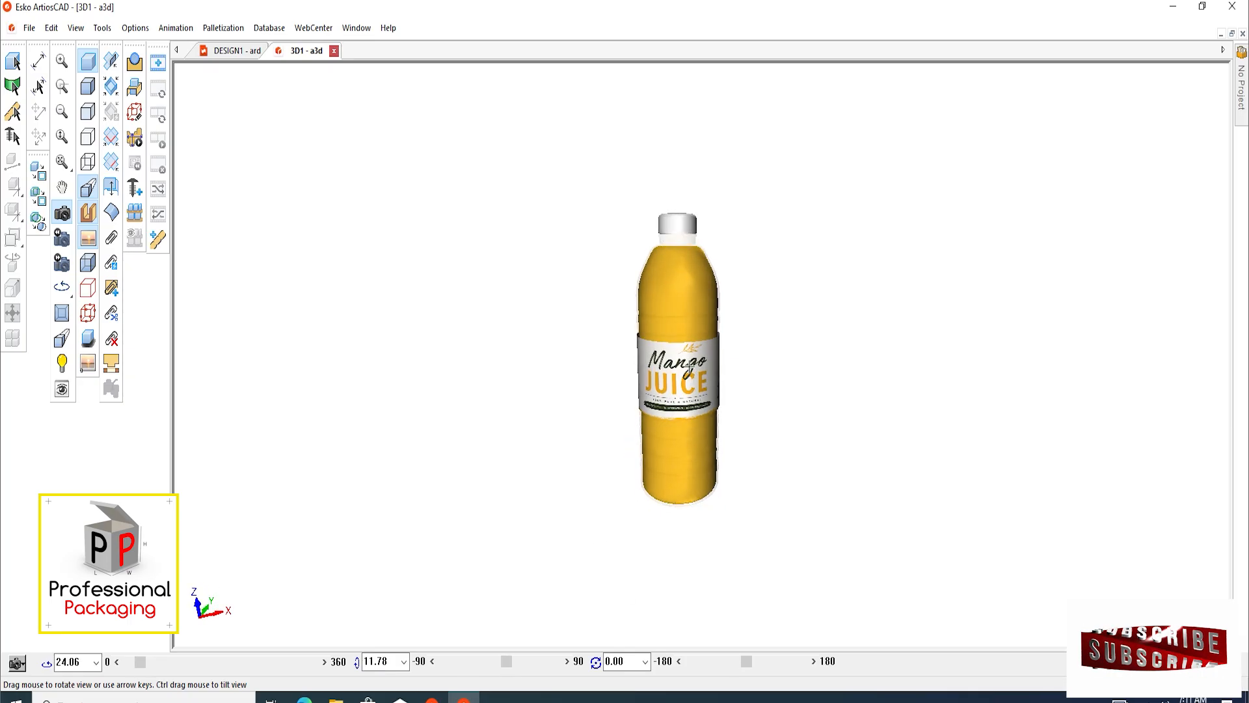
left_click_drag(694, 402, 714, 407)
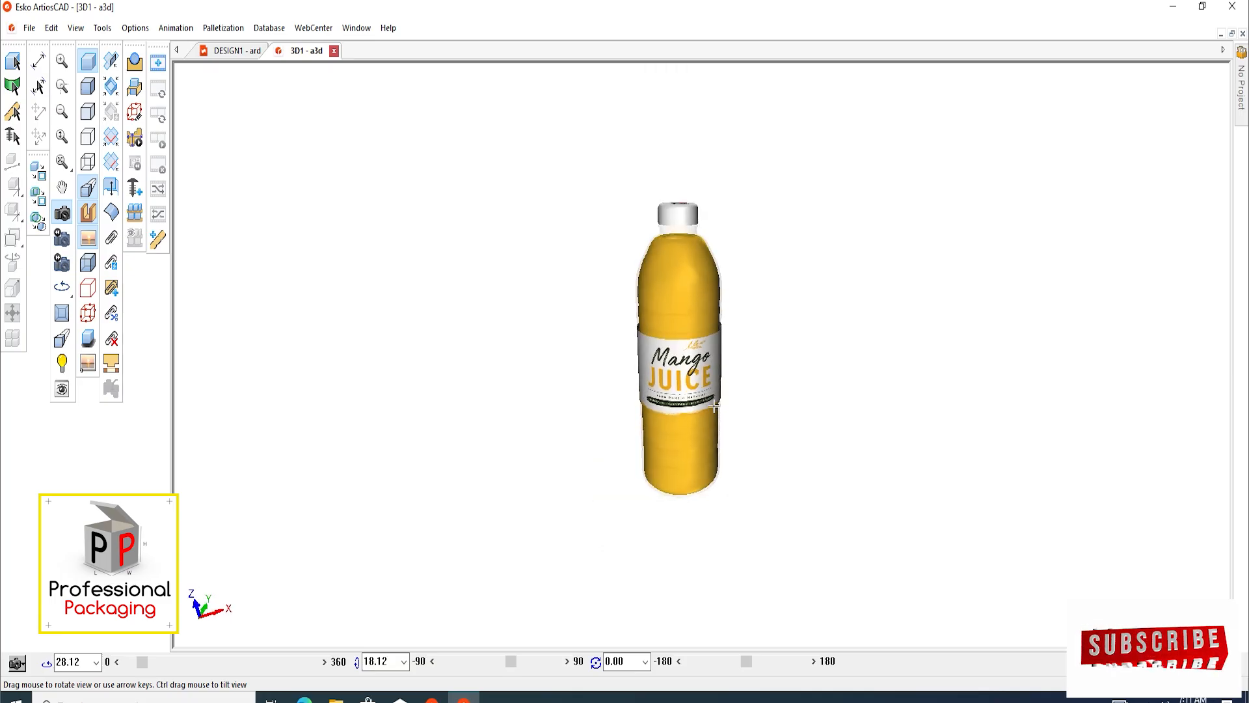
scroll(699, 374, "up", 4)
scroll(692, 409, "down", 4)
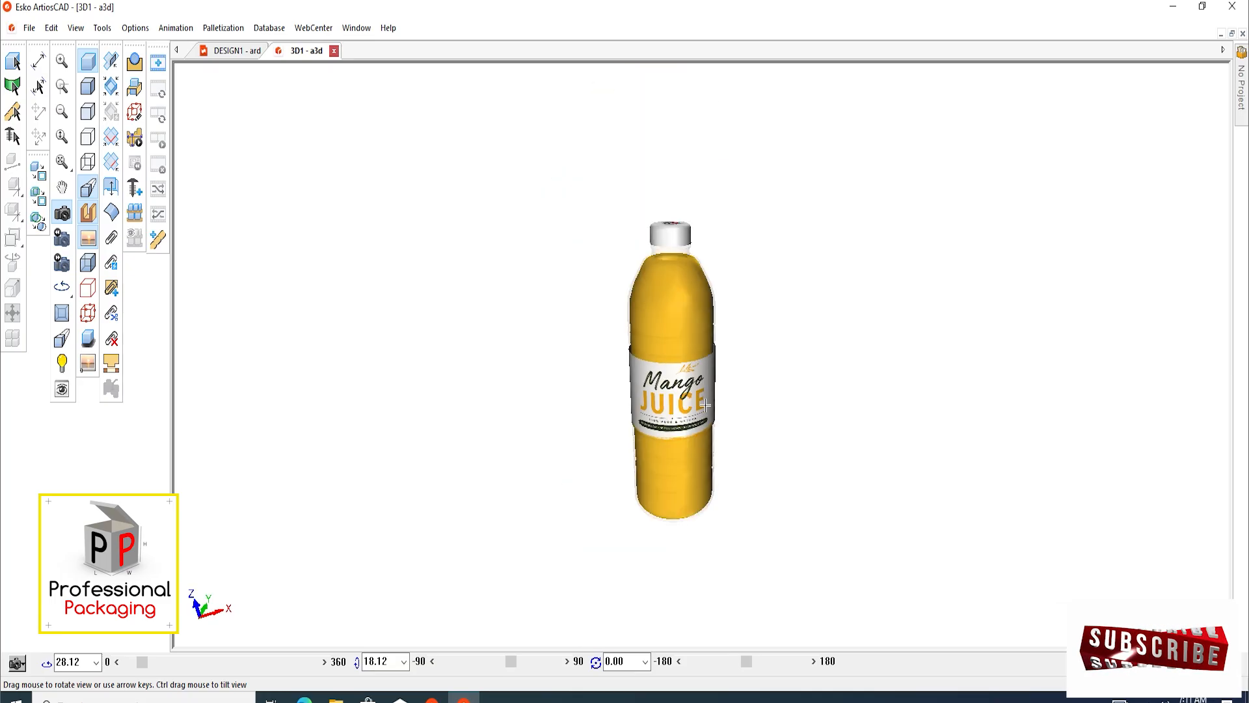
left_click_drag(706, 404, 695, 403)
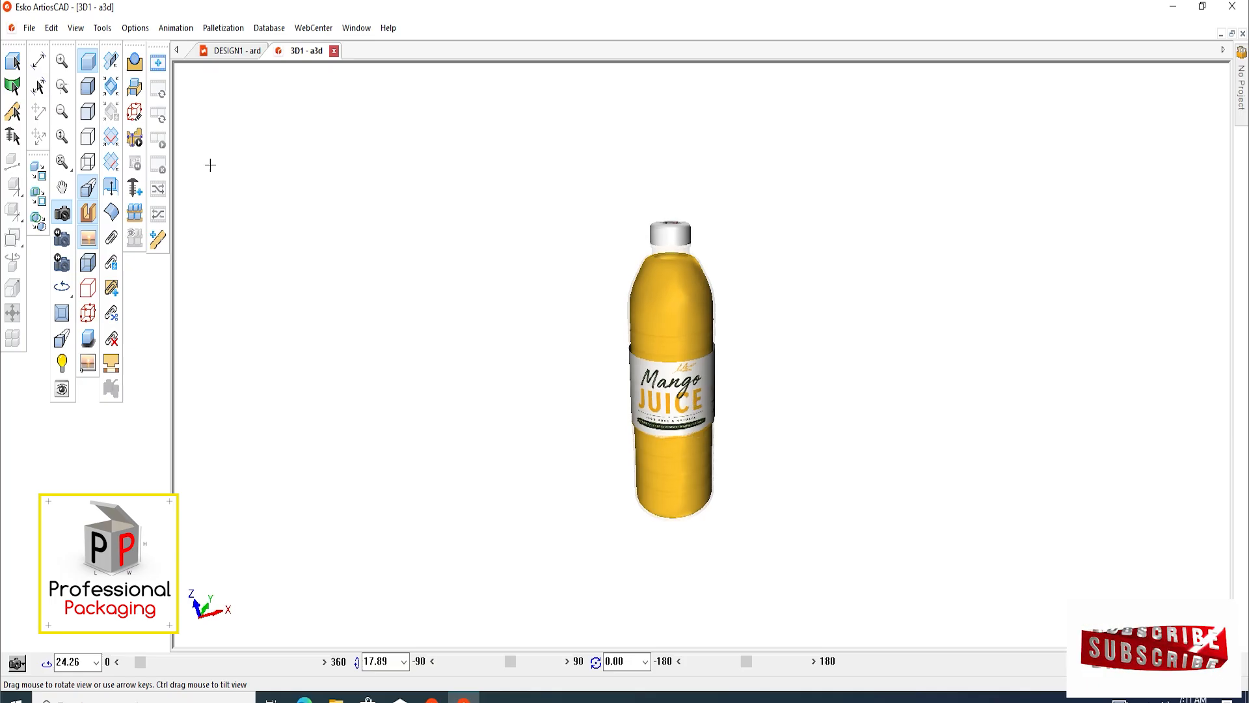
Draw a 65 by 80 mm rectangle in an empty area of the DESIGN1 single design
left_click(229, 56)
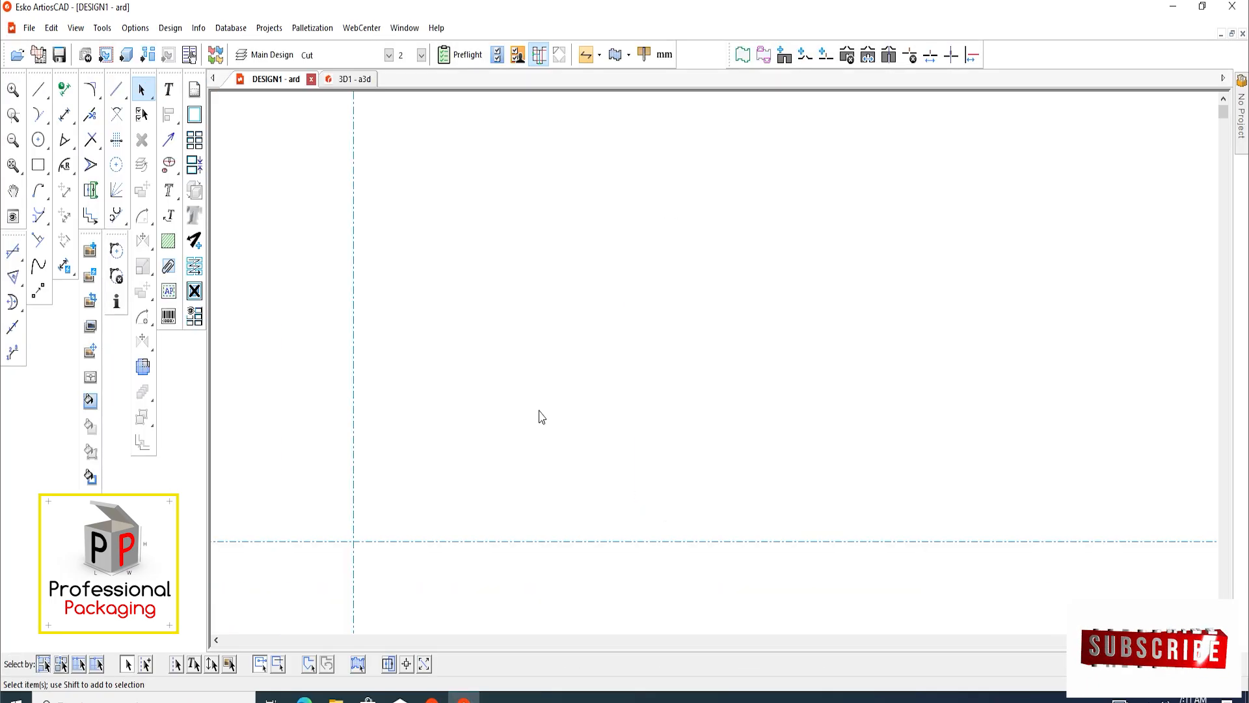
middle_click_drag(646, 378, 477, 452)
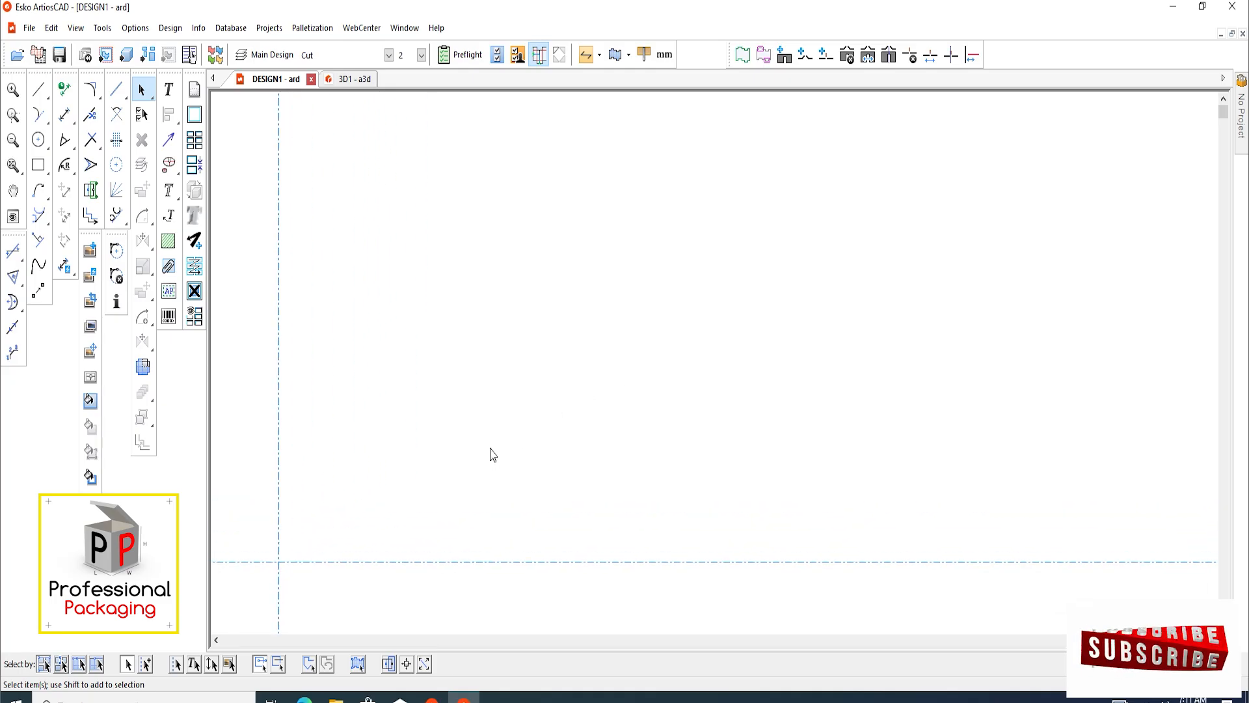
left_click(38, 165)
left_click(279, 561)
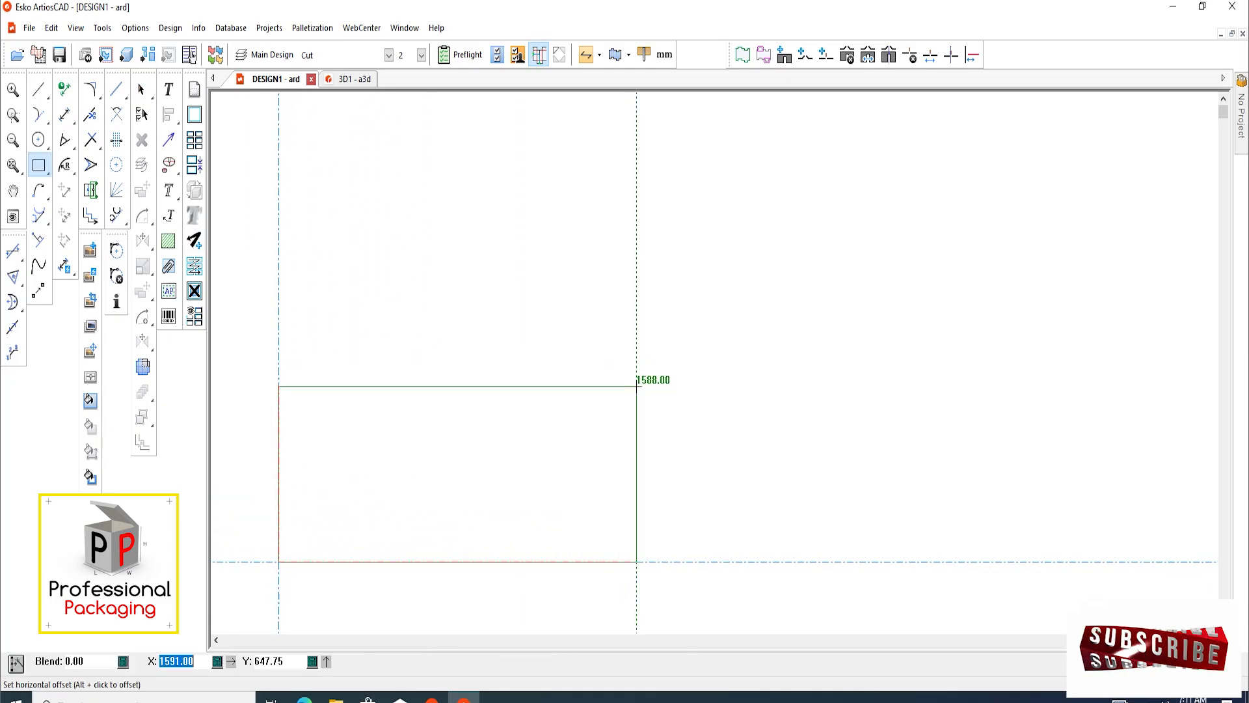
key("Escape")
scroll(556, 344, "up", 1)
left_click(541, 281)
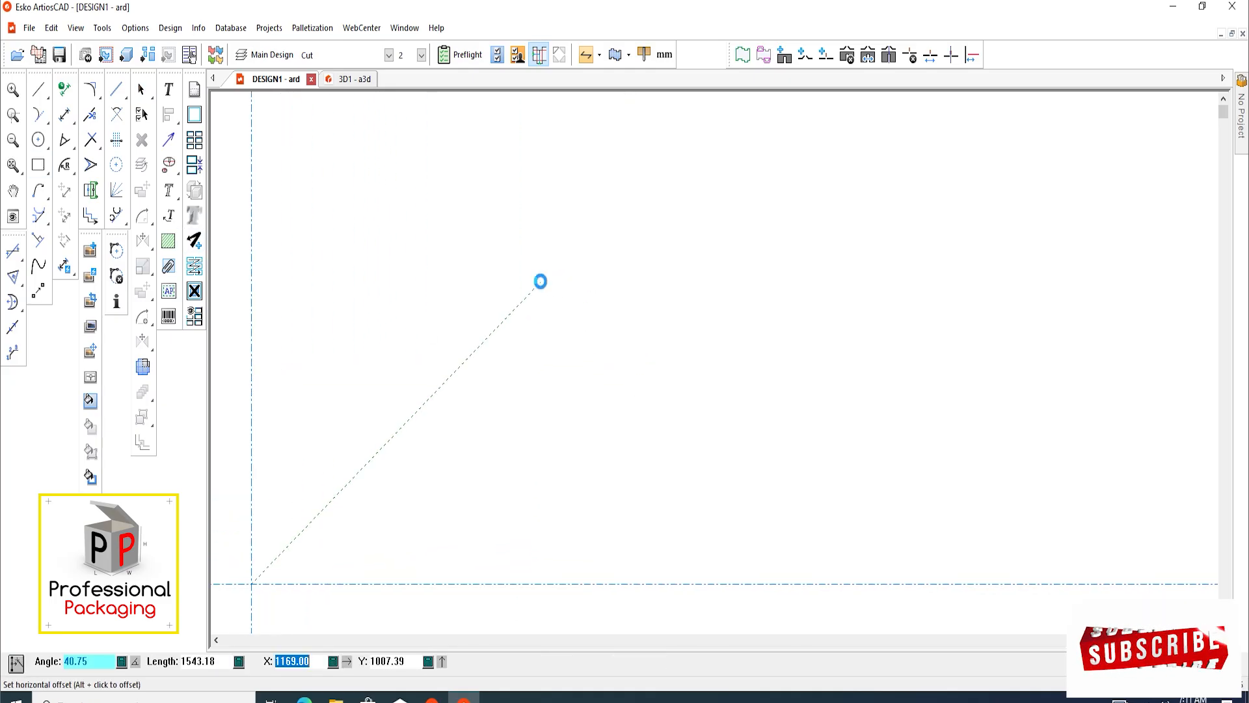
left_click(540, 281)
type("65")
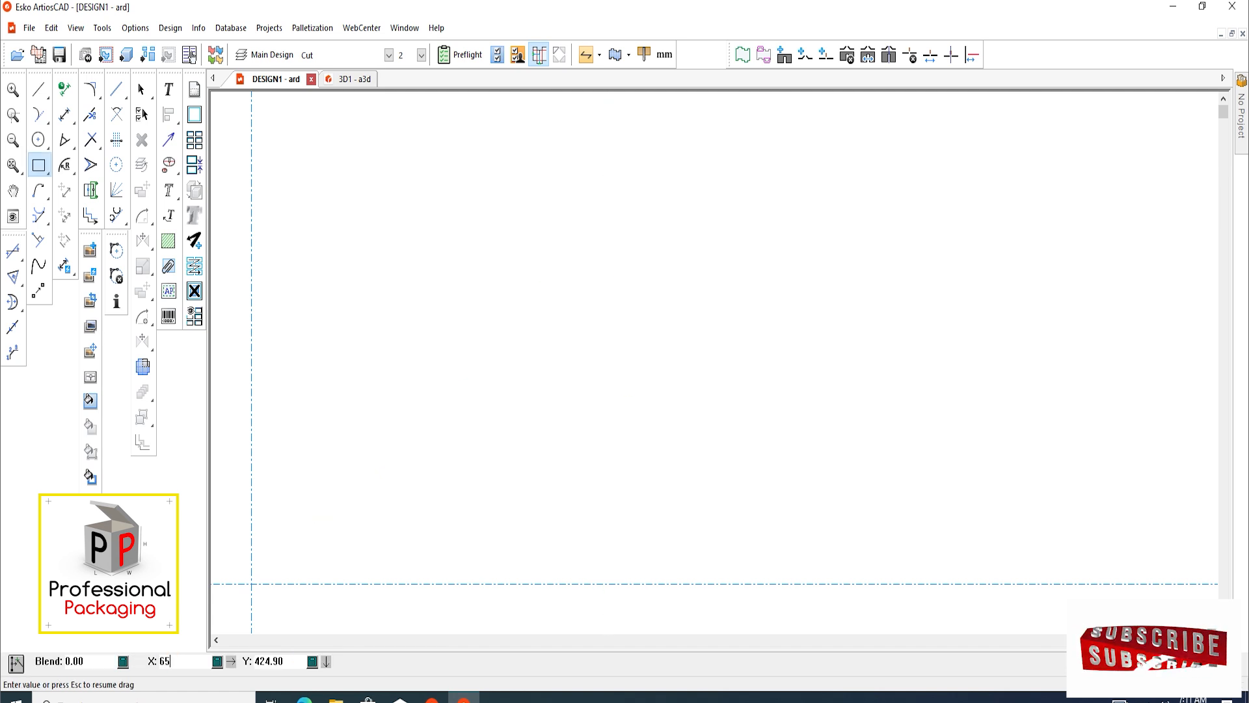
key("Return")
type("80")
key("Return")
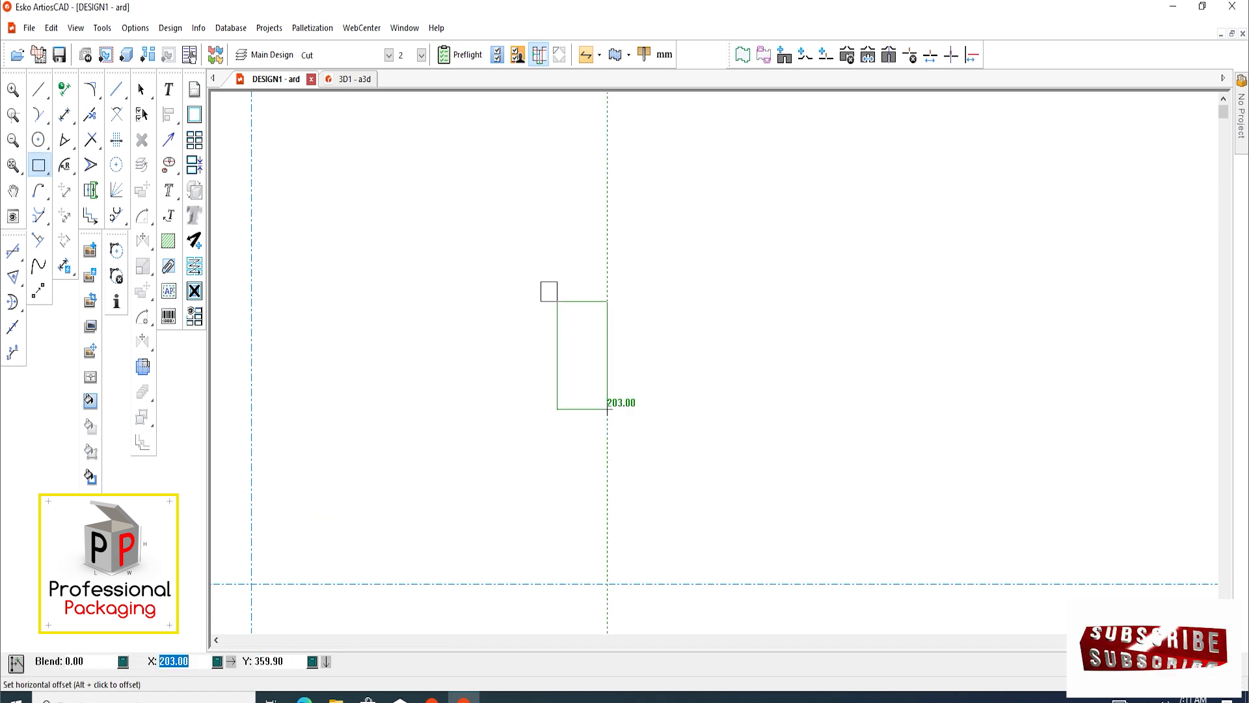
left_click(143, 91)
Add a vertical construction line offset 5 mm outward from the rectangle's right edge
scroll(526, 299, "up", 3)
middle_click_drag(645, 270, 488, 334)
scroll(508, 349, "up", 2)
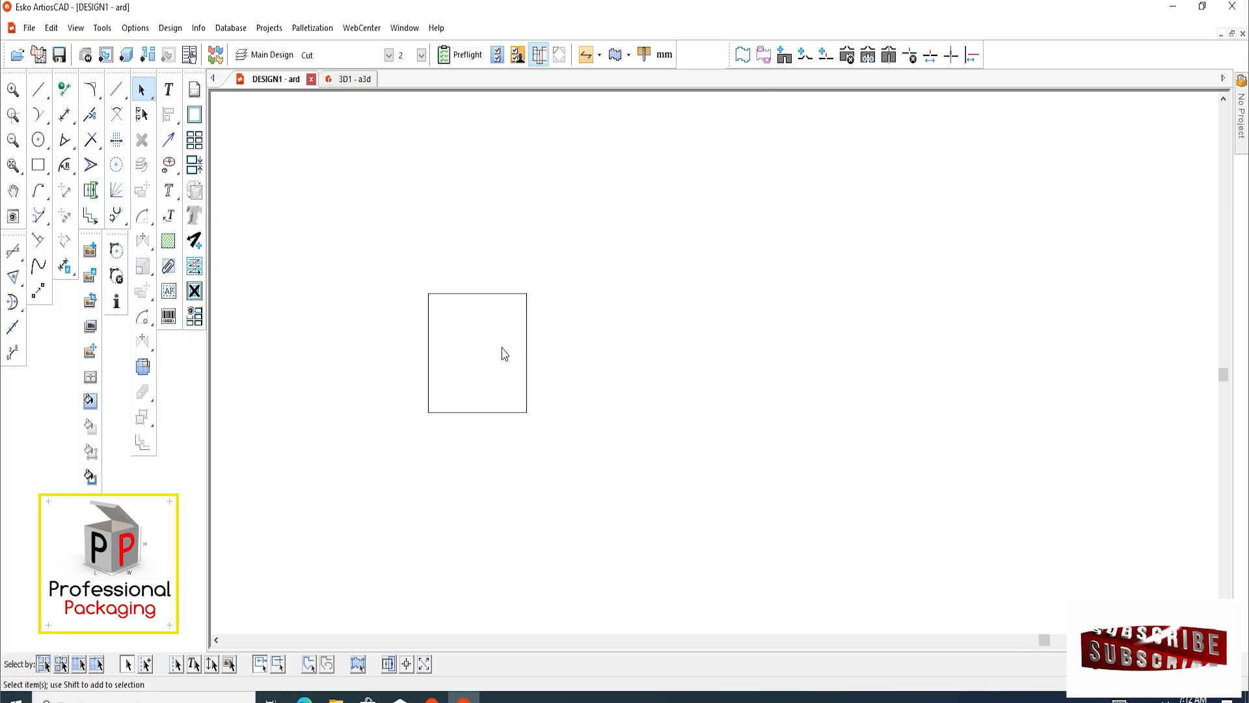
key("c")
left_click(526, 322)
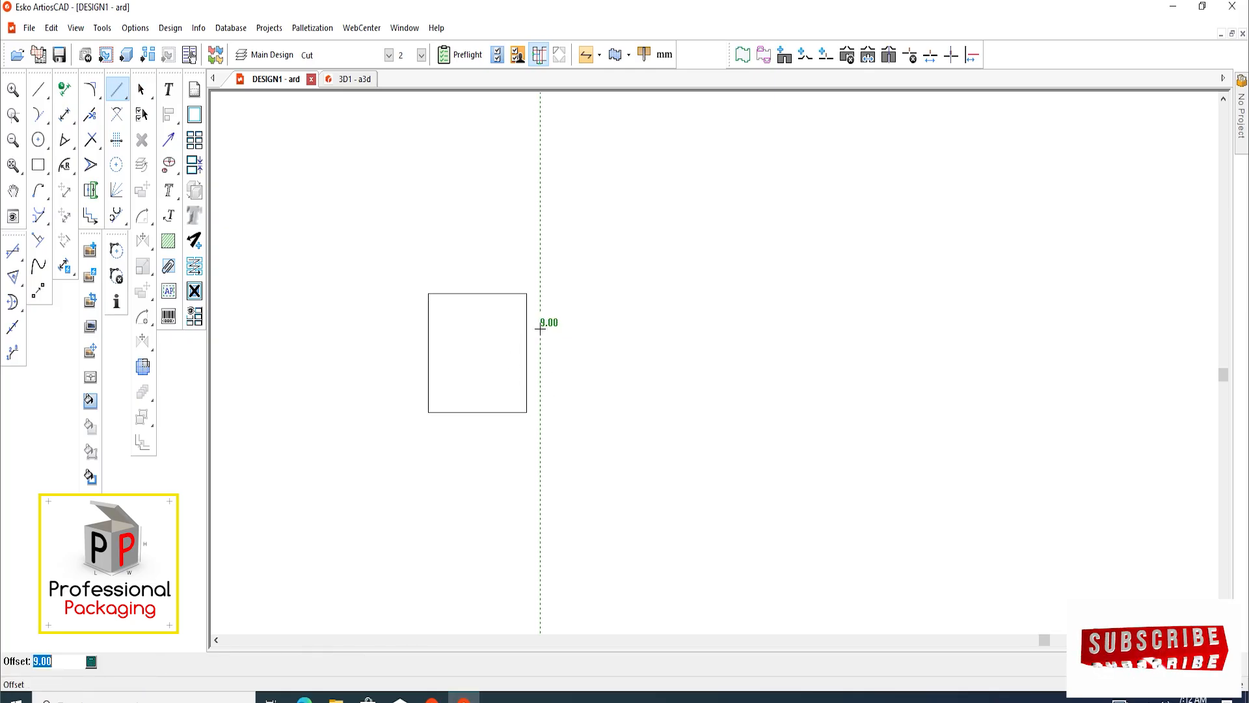
type("5")
key("Return")
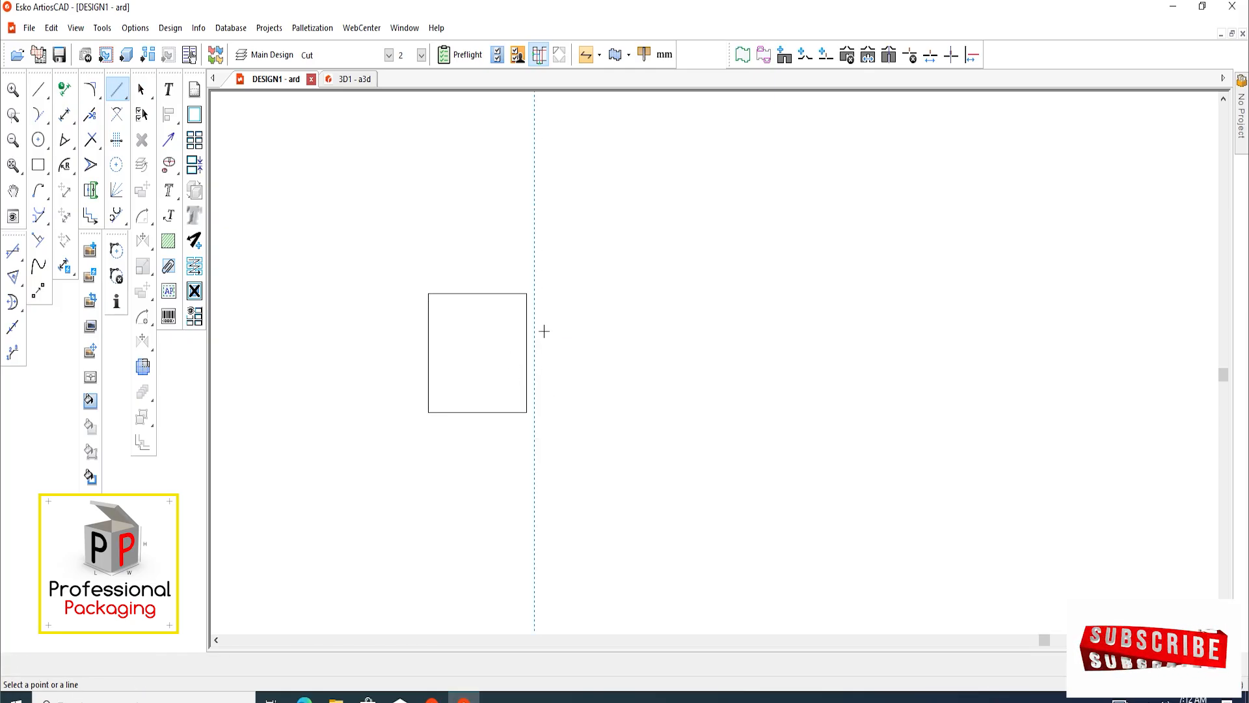
Add a horizontal construction line offset 5 mm outward from the rectangle's lower edge
scroll(534, 352, "up", 1)
left_click(493, 426)
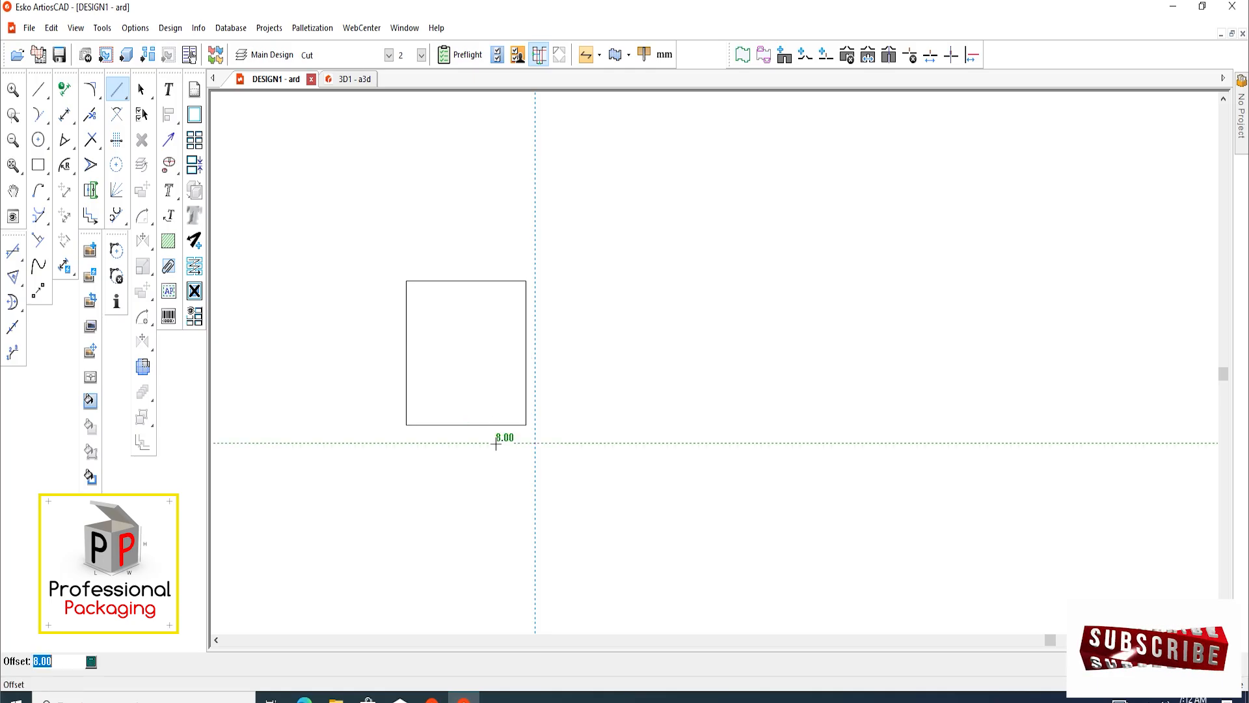
type("5")
key("Return")
Make three copies of the rectangle in a row, placing the first copy's left edge on the vertical construction line
left_click(142, 89)
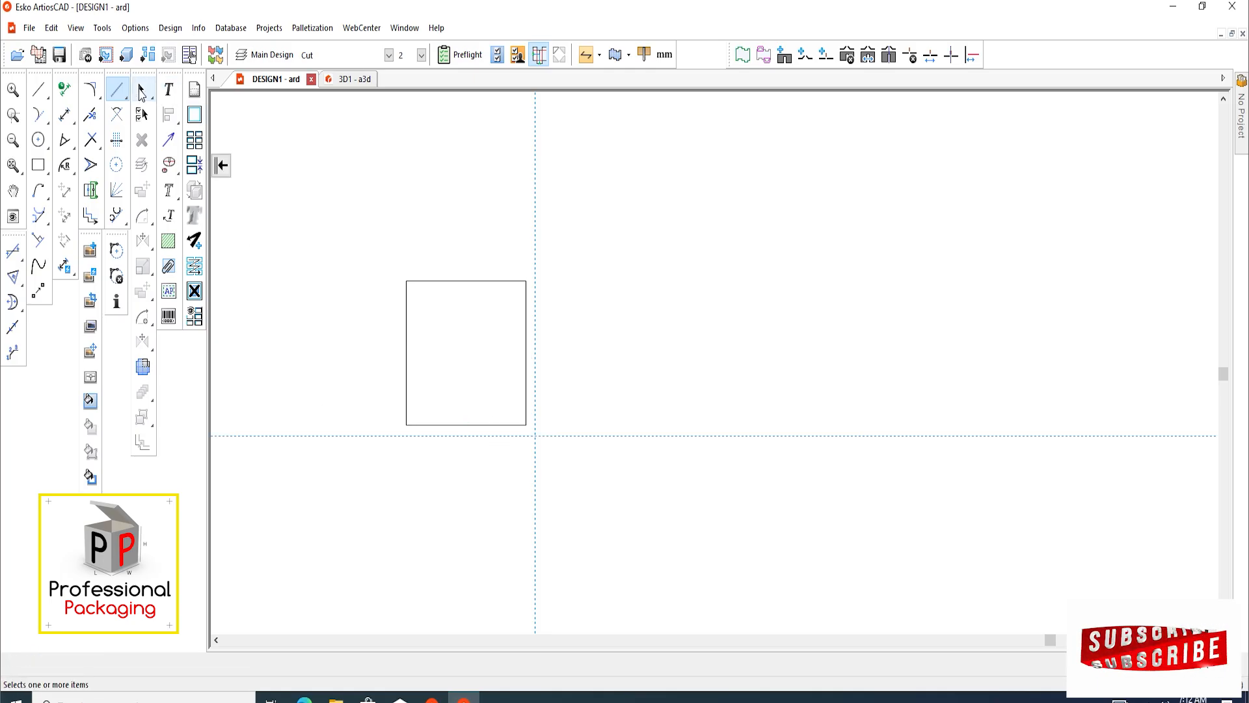
left_click_drag(636, 215, 413, 447)
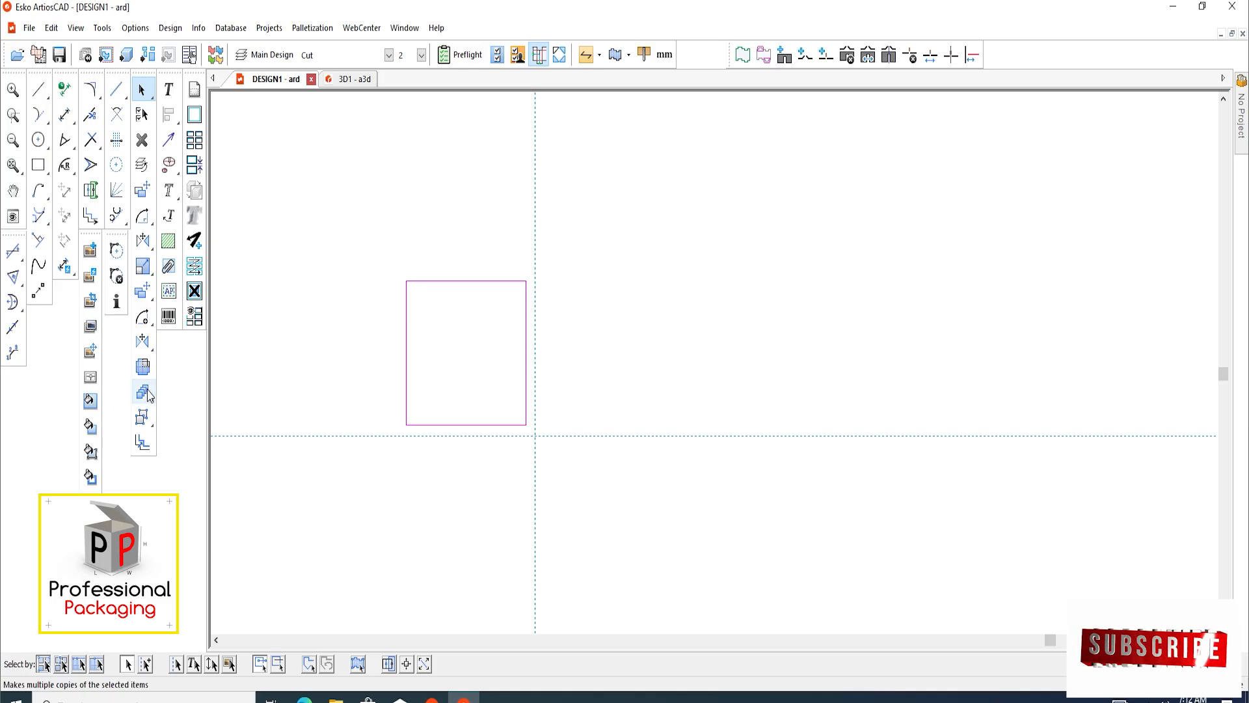
left_click(144, 392)
key("Return")
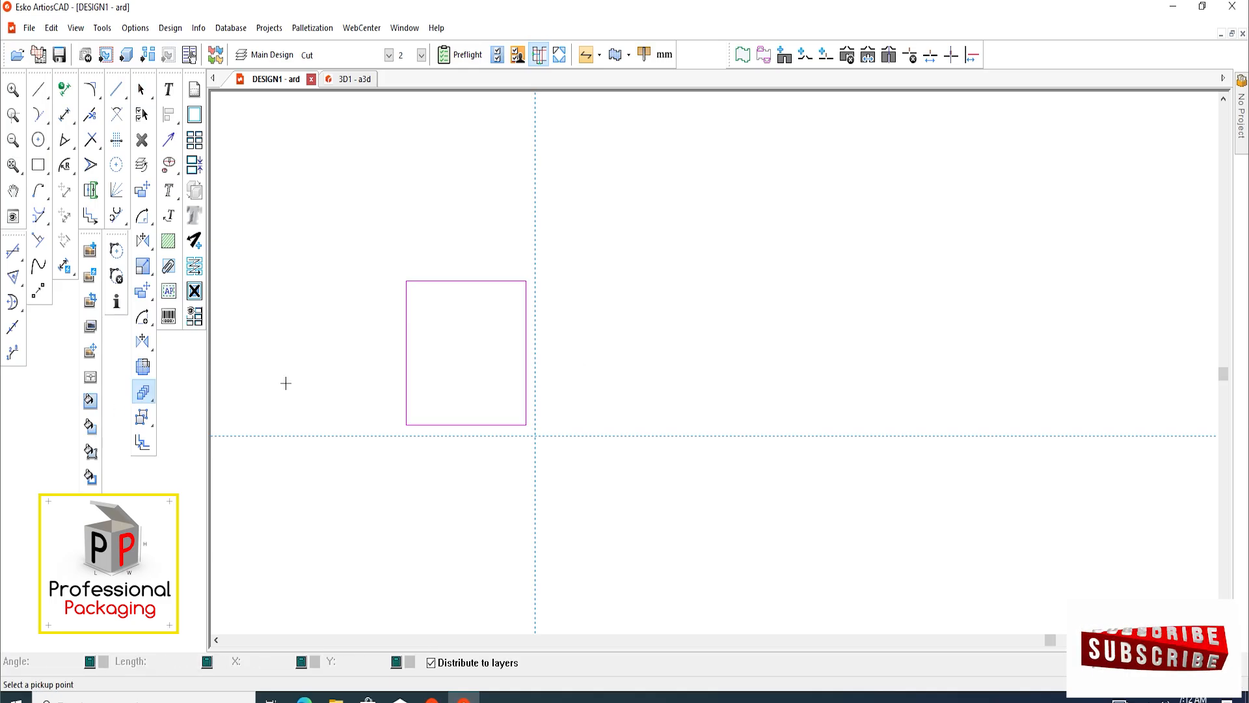
scroll(505, 302, "up", 2)
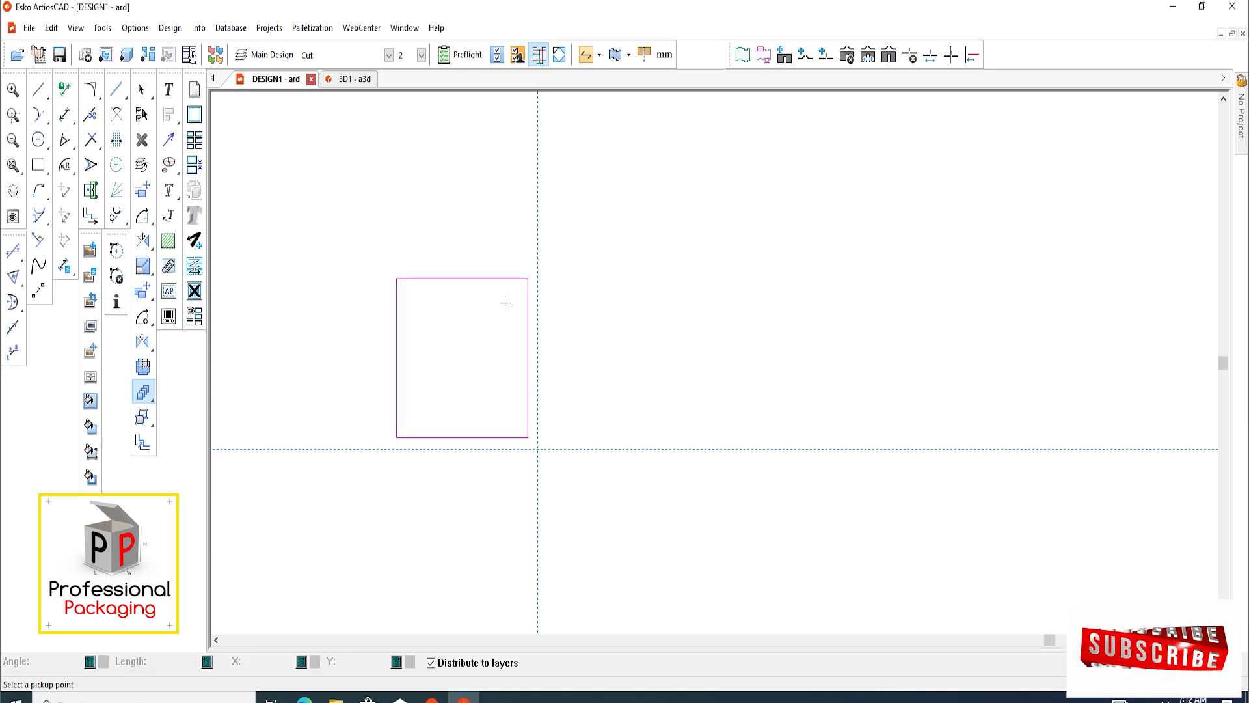
left_click(385, 276)
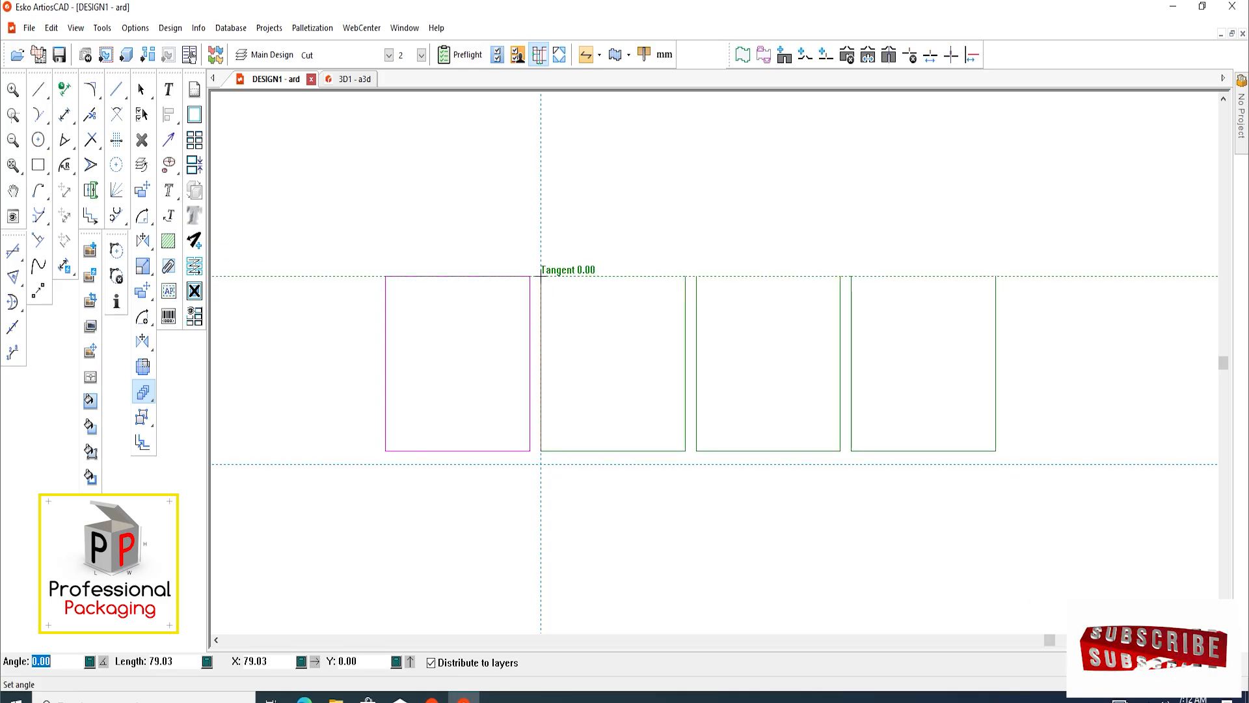
left_click(540, 274)
left_click(541, 276)
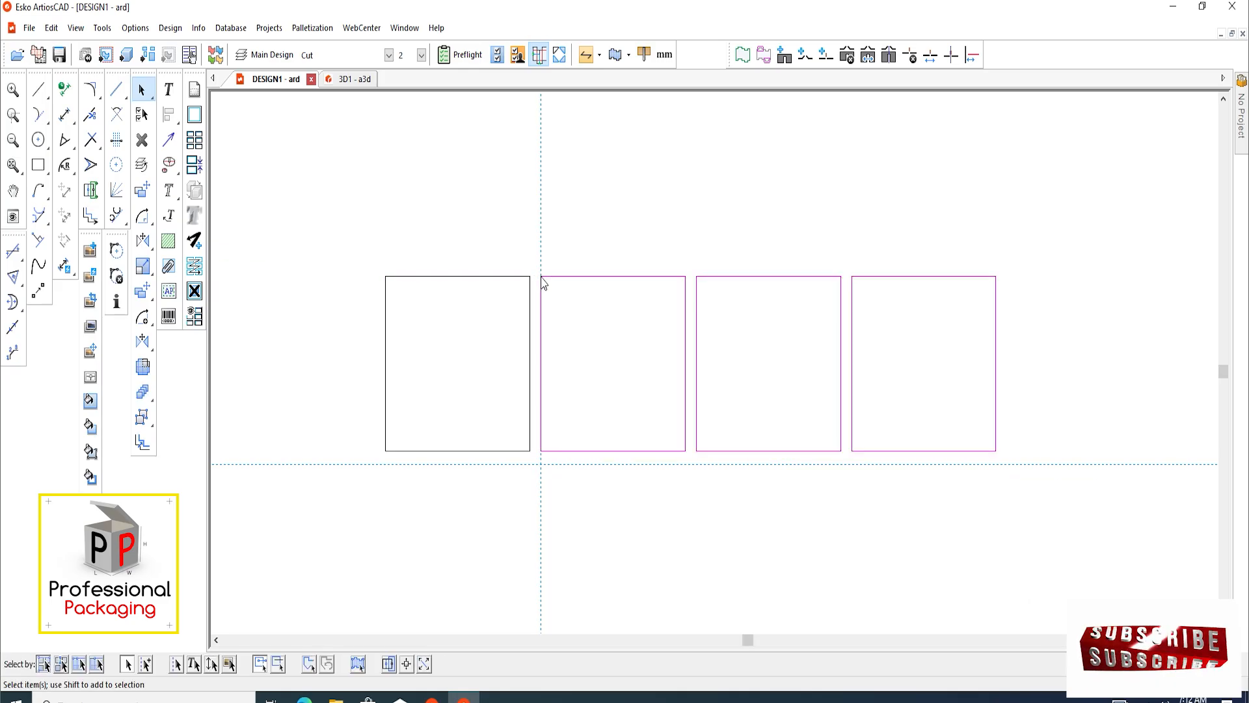
Make multiple copies of the row of four rectangles downward, starting the first copied row on the horizontal construction line
scroll(541, 280, "down", 3)
left_click_drag(415, 246, 821, 414)
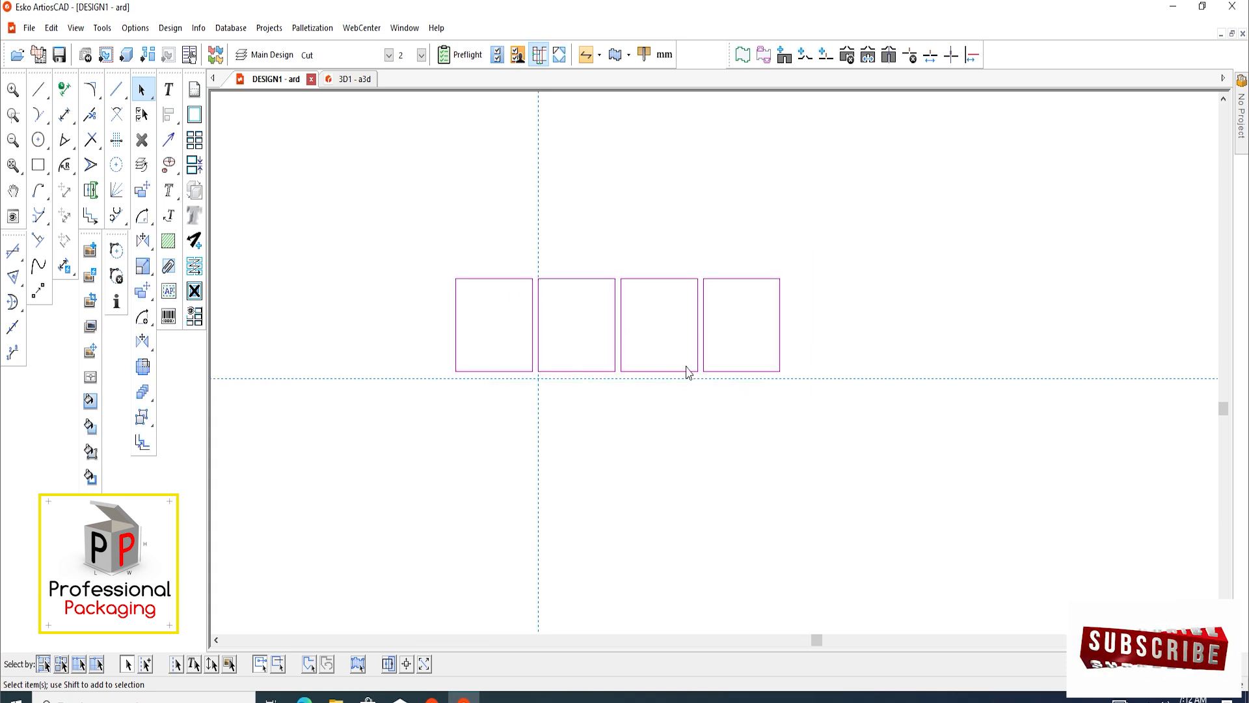
scroll(644, 355, "up", 2)
scroll(573, 390, "down", 1)
scroll(561, 444, "up", 1)
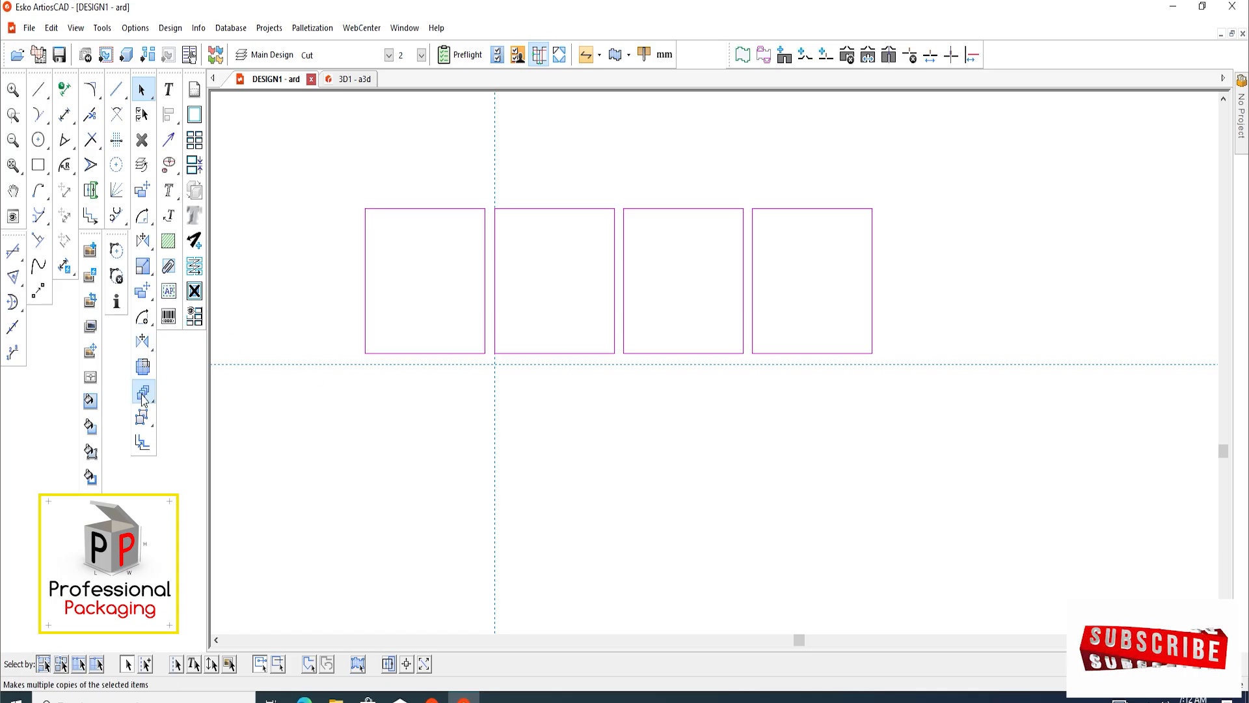
left_click(142, 391)
key("Return")
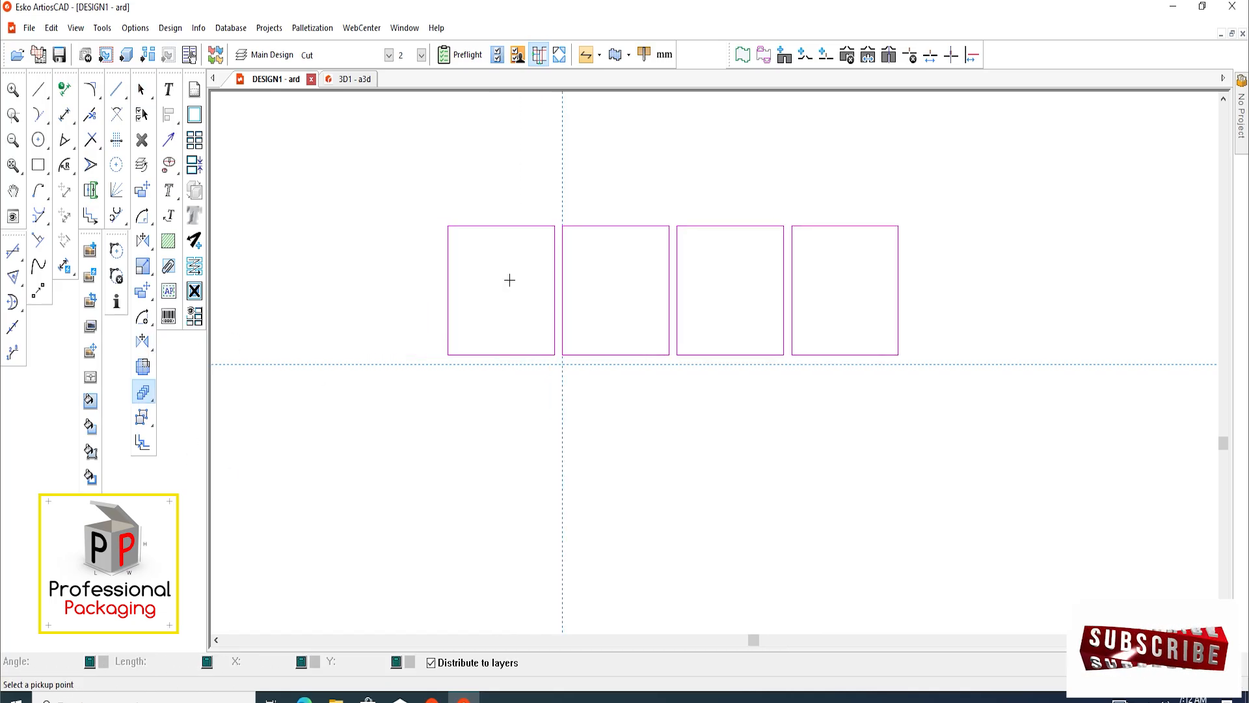
scroll(553, 276, "up", 1)
left_click(550, 196)
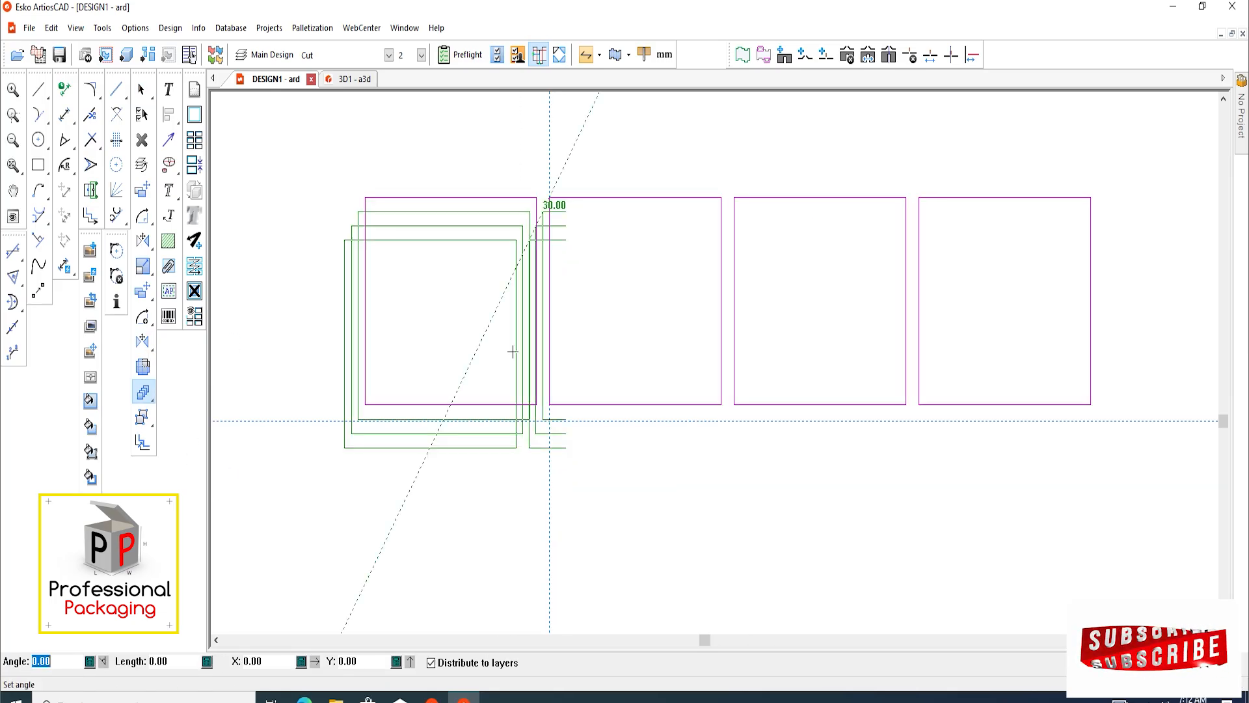
left_click(550, 421)
left_click(550, 422)
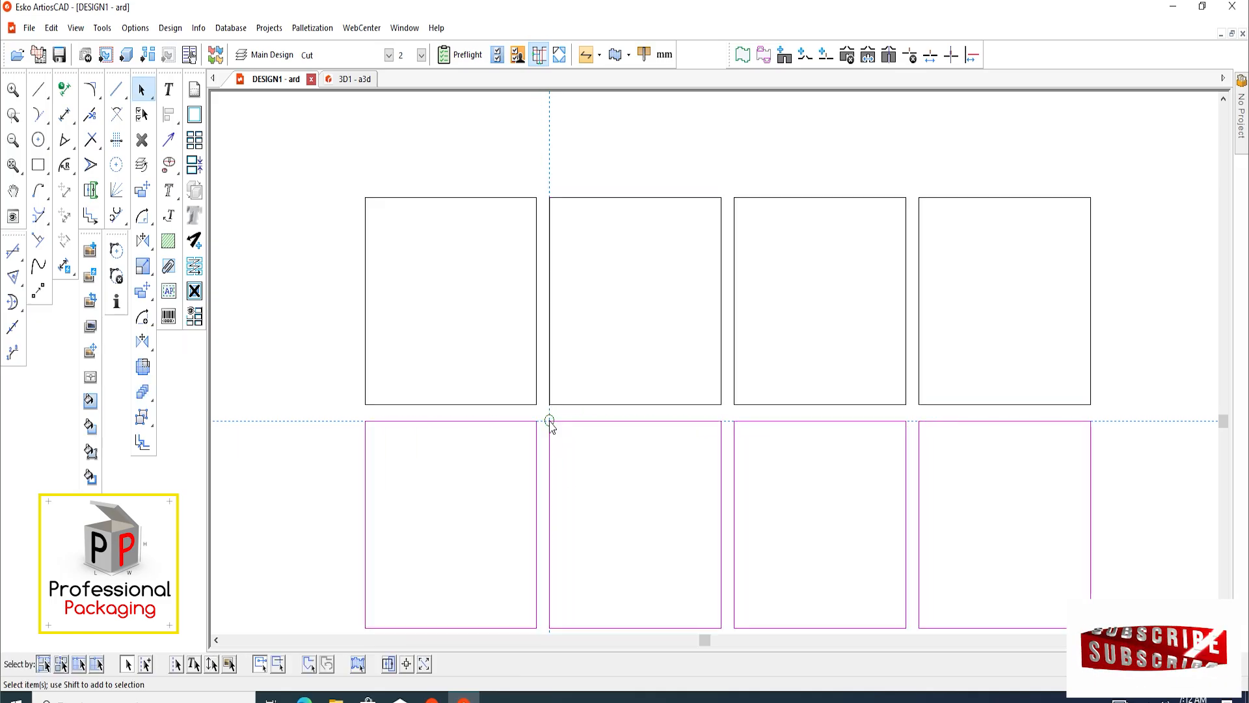
Delete the lowest row of rectangles so that a grid of four columns by three rows is left
scroll(504, 319, "down", 10)
left_click(743, 513)
scroll(577, 533, "up", 3)
left_click_drag(792, 579, 398, 462)
key("Delete")
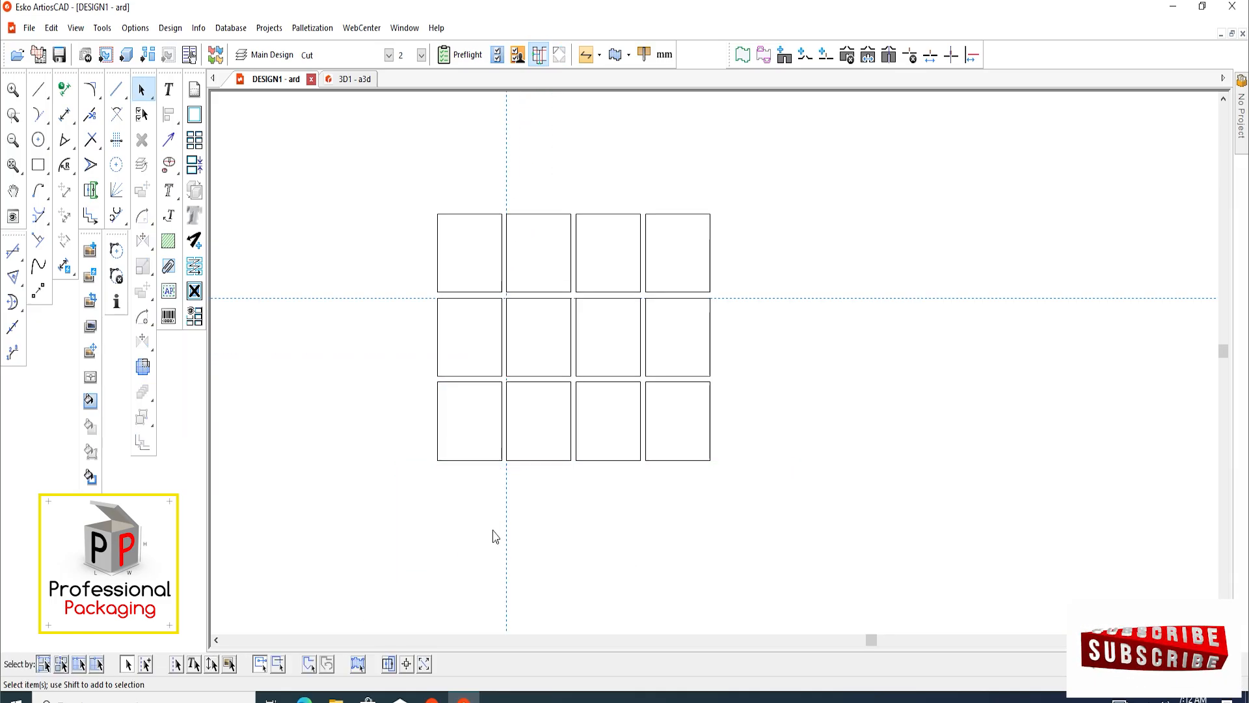
Examine the four-by-three grid of rectangles and the gaps between the cells
scroll(614, 385, "up", 2)
scroll(519, 348, "down", 2)
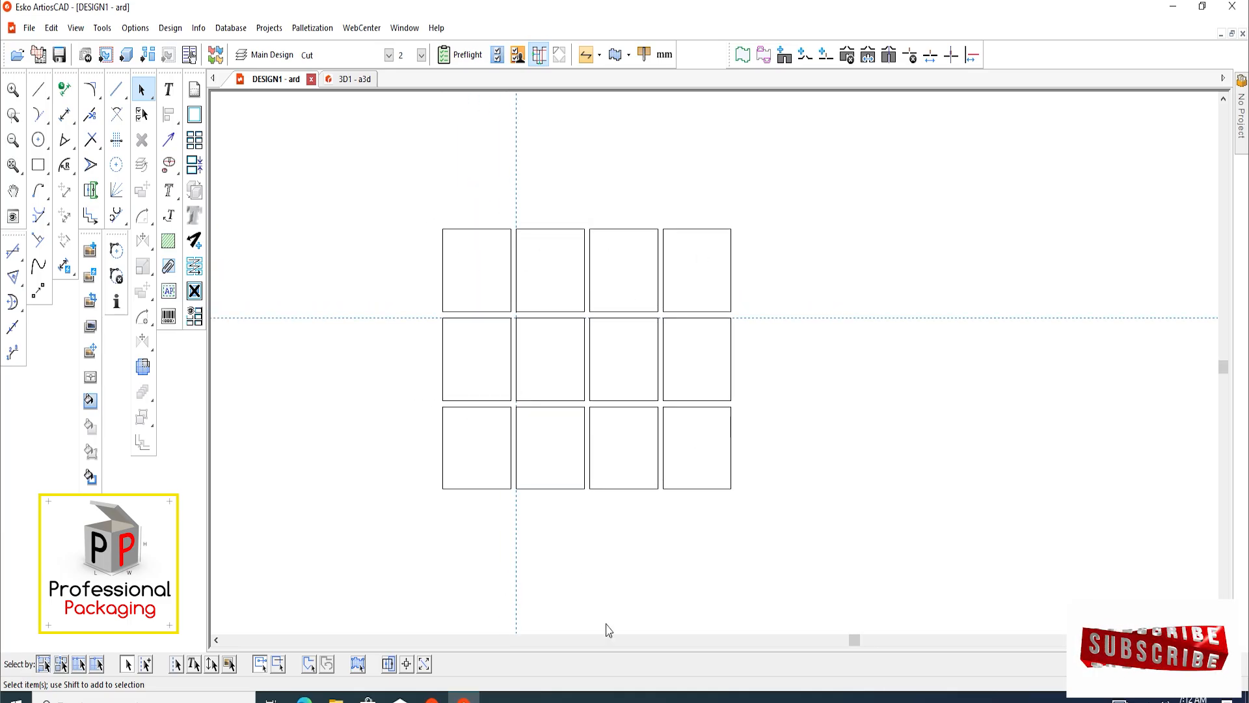
scroll(536, 488, "down", 2)
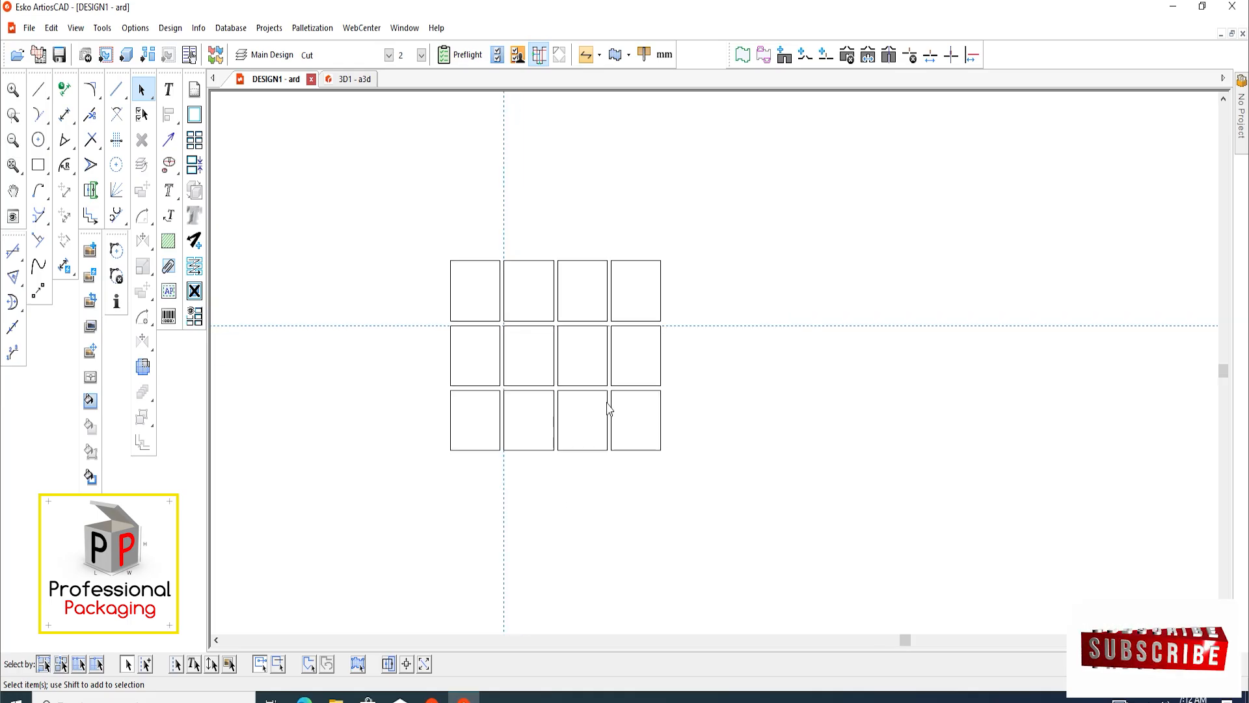
scroll(592, 404, "up", 2)
middle_click_drag(544, 352, 571, 376)
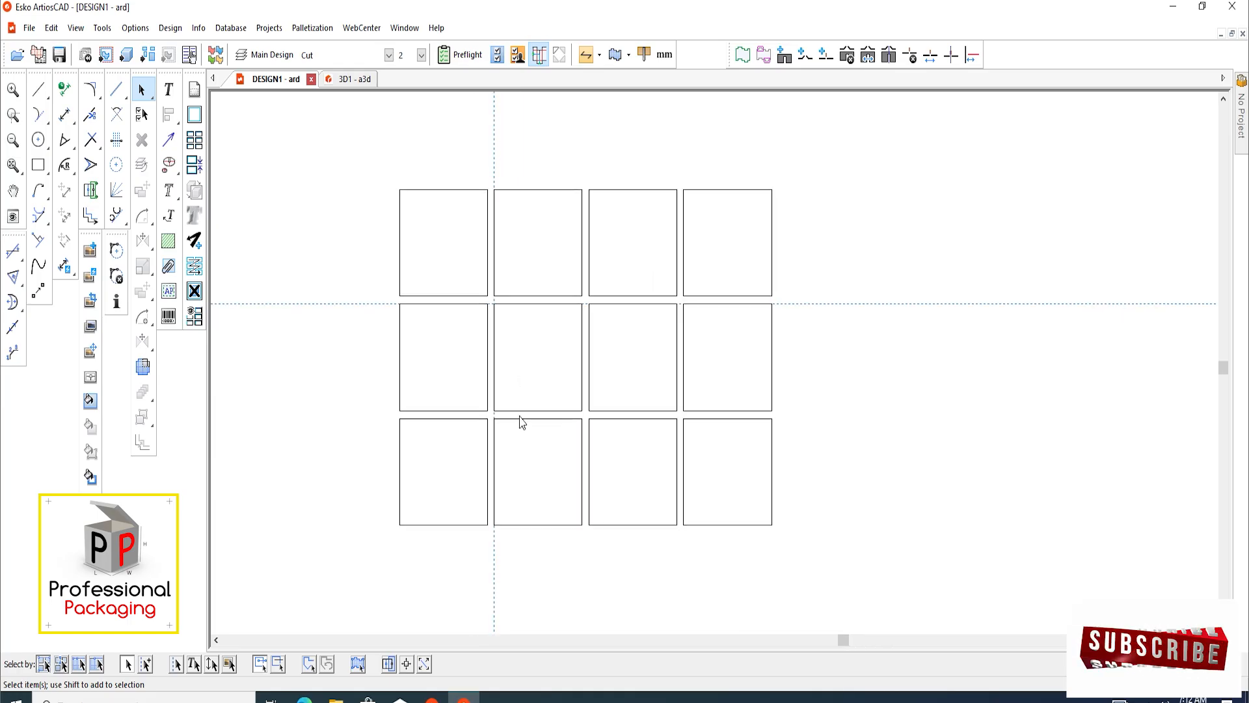
scroll(532, 423, "down", 1)
scroll(536, 397, "up", 2)
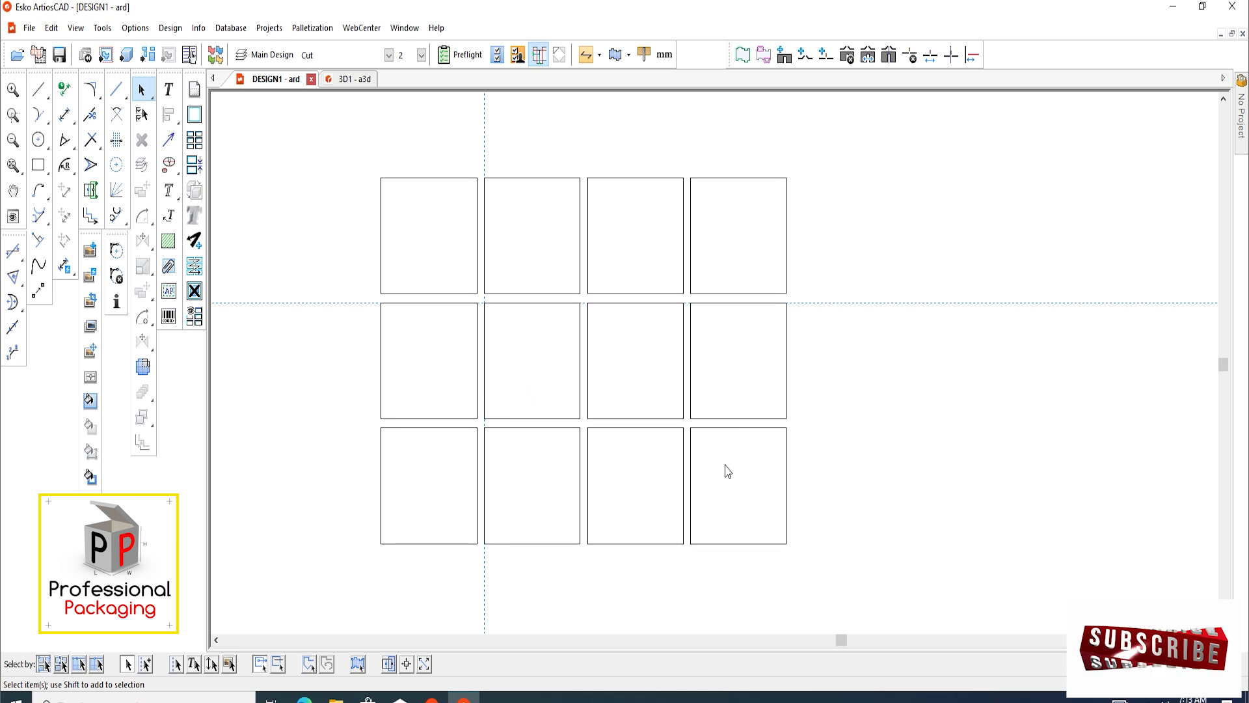
scroll(564, 418, "down", 1)
scroll(518, 282, "up", 1)
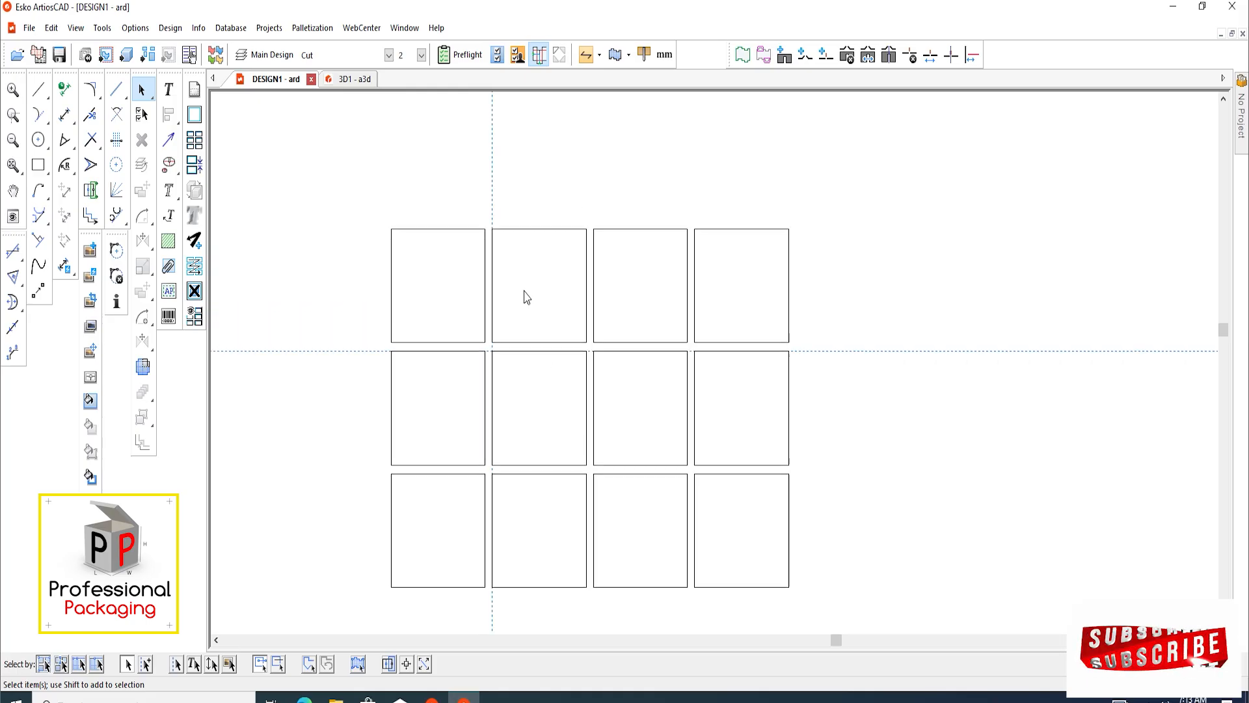
Add construction lines offset 5 mm outward from the upper and left edges of the rectangle grid
key("c")
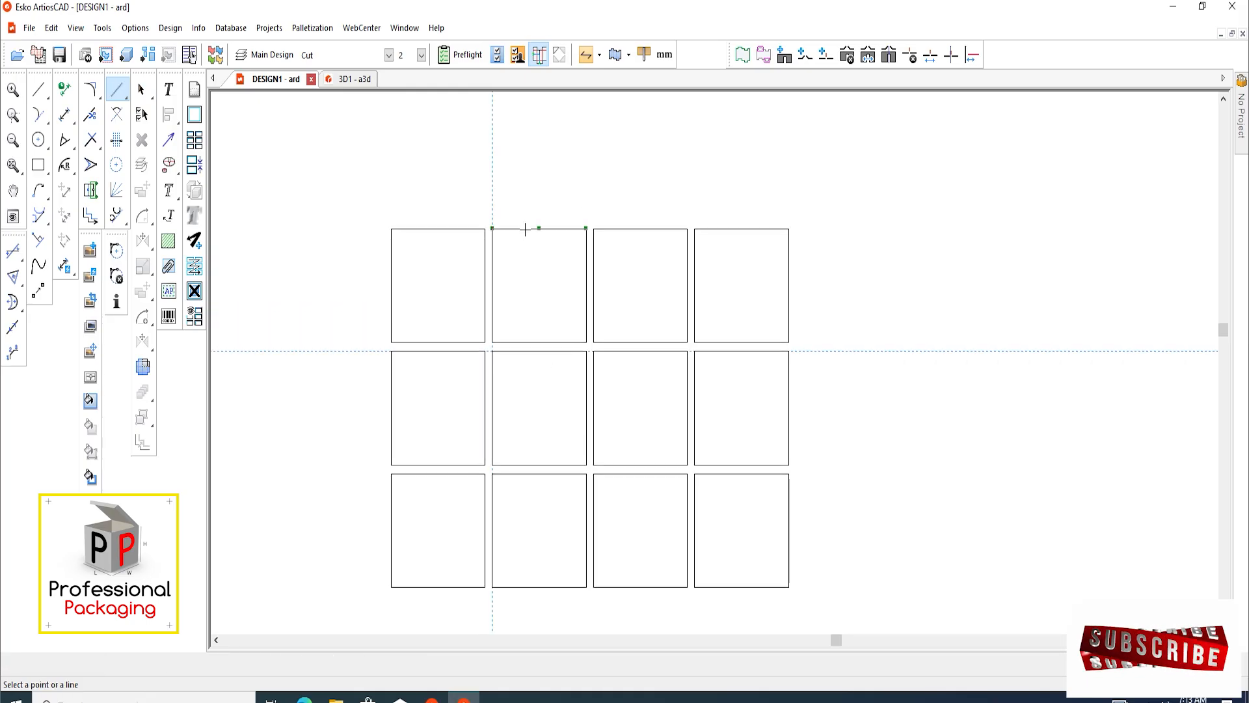
left_click(529, 228)
type("5")
key("Return")
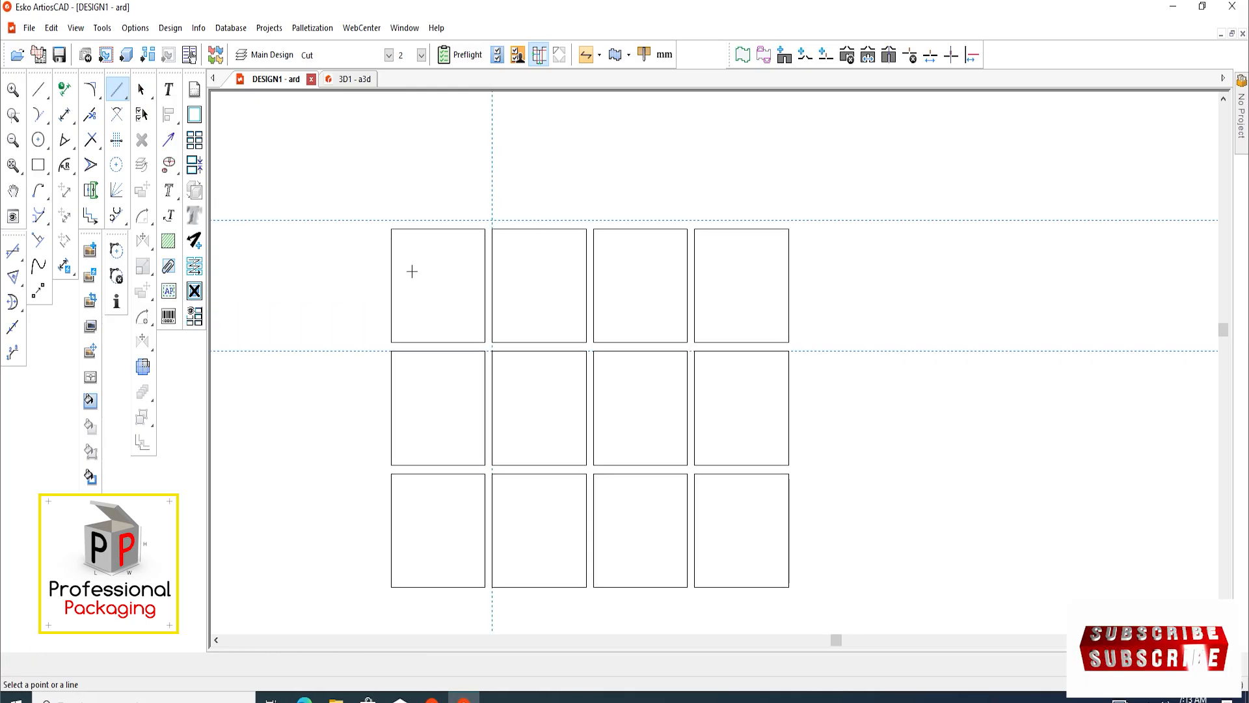
left_click(391, 263)
type("5")
key("Return")
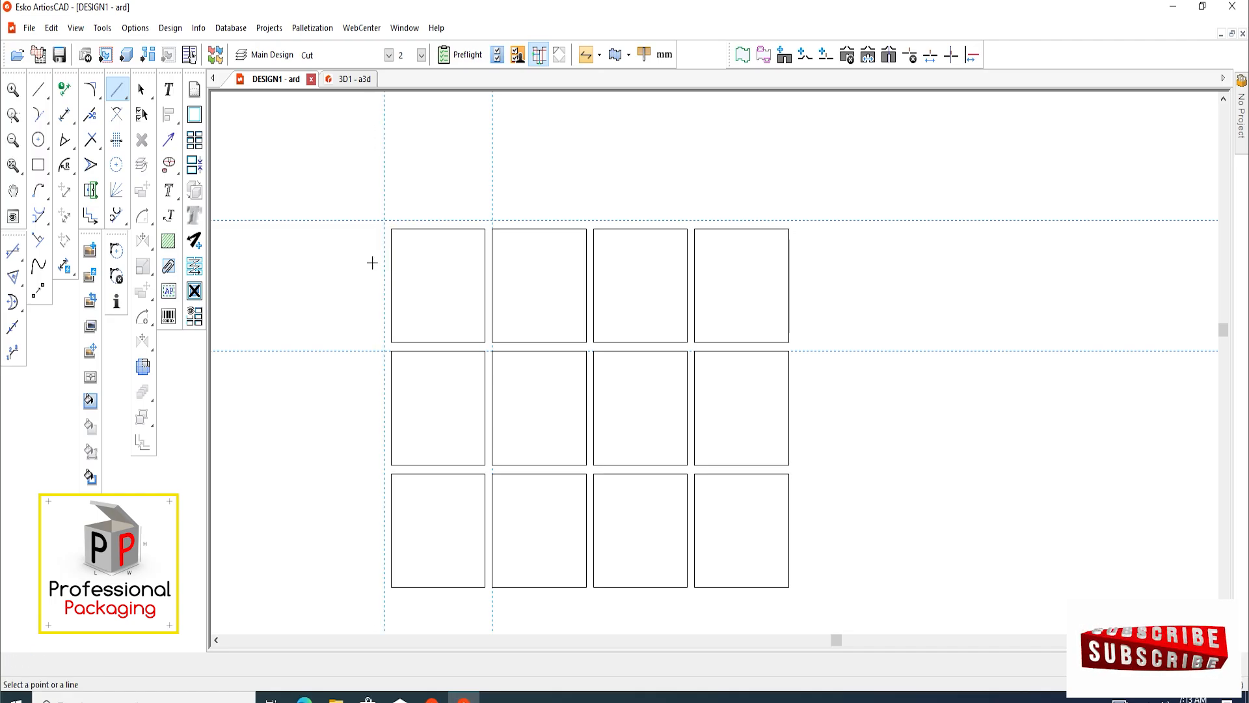
Add construction lines offset 5 mm outward from the right and lower edges of the rectangle grid
left_click(789, 270)
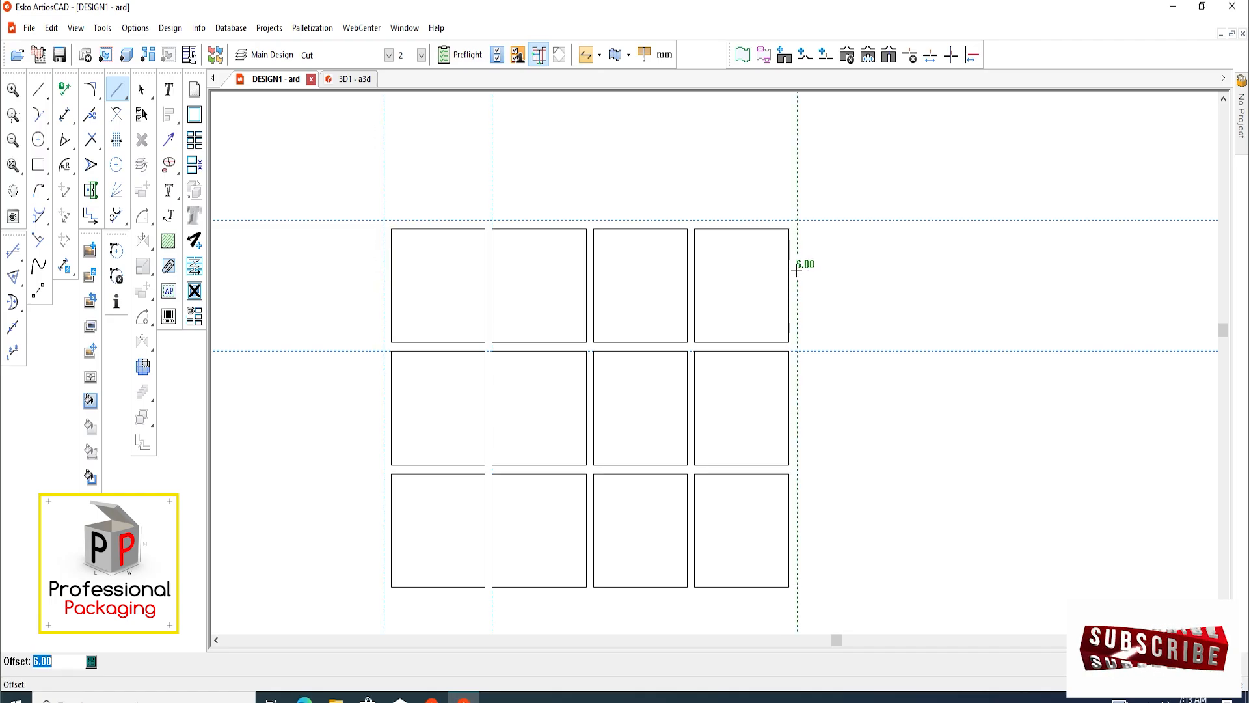
type("5")
key("Return")
scroll(709, 332, "down", 3)
scroll(711, 502, "up", 4)
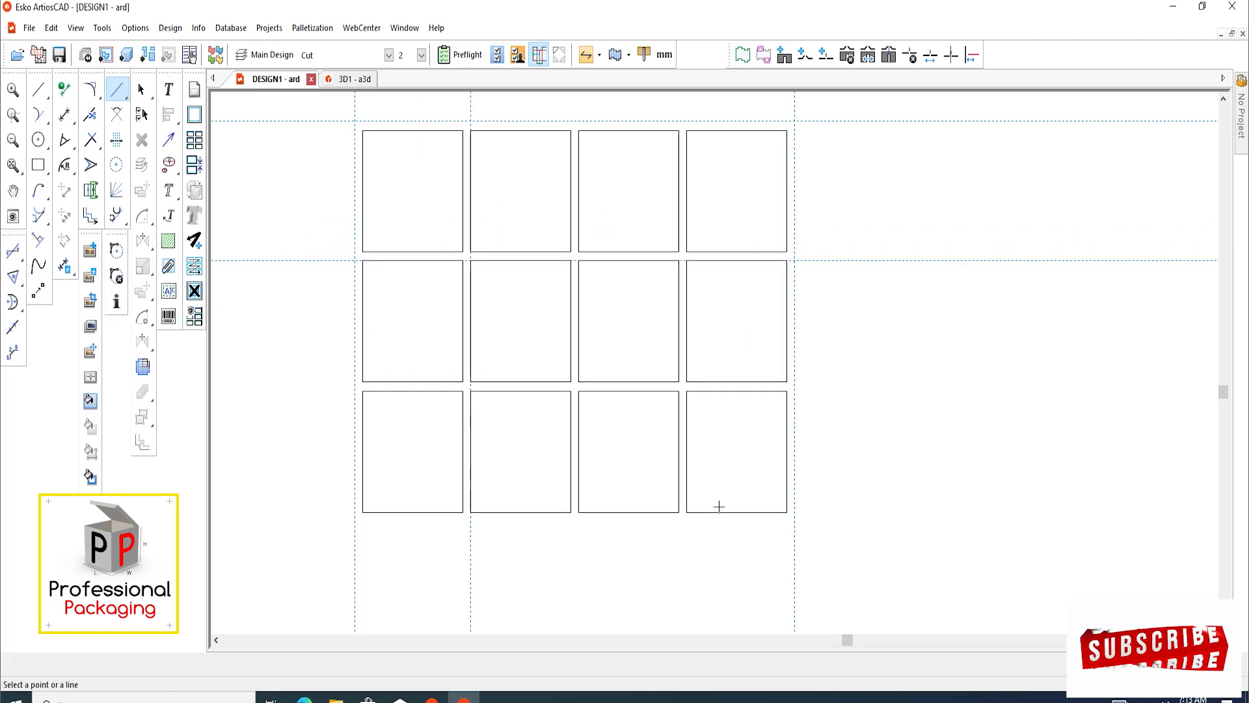
left_click(722, 512)
key("Return")
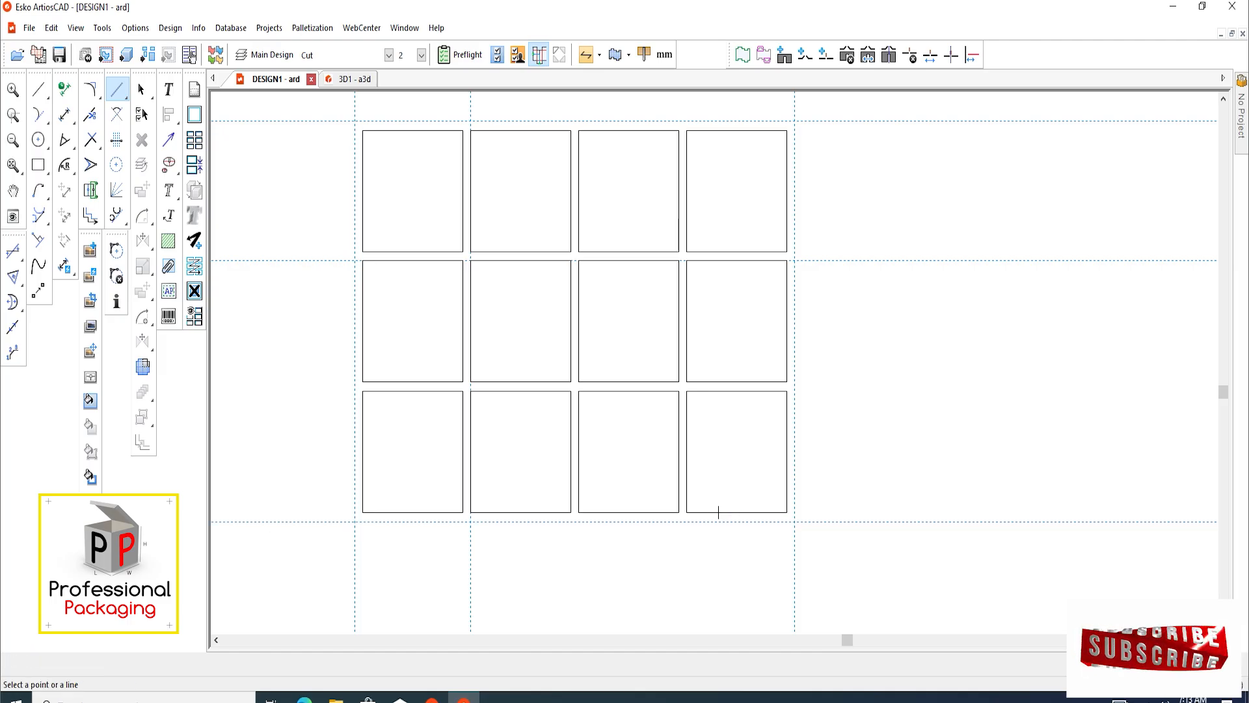
Move the whole rectangle grid about 960 mm right and 276 mm down, away from the area bounded by the construction lines
scroll(720, 510, "down", 3)
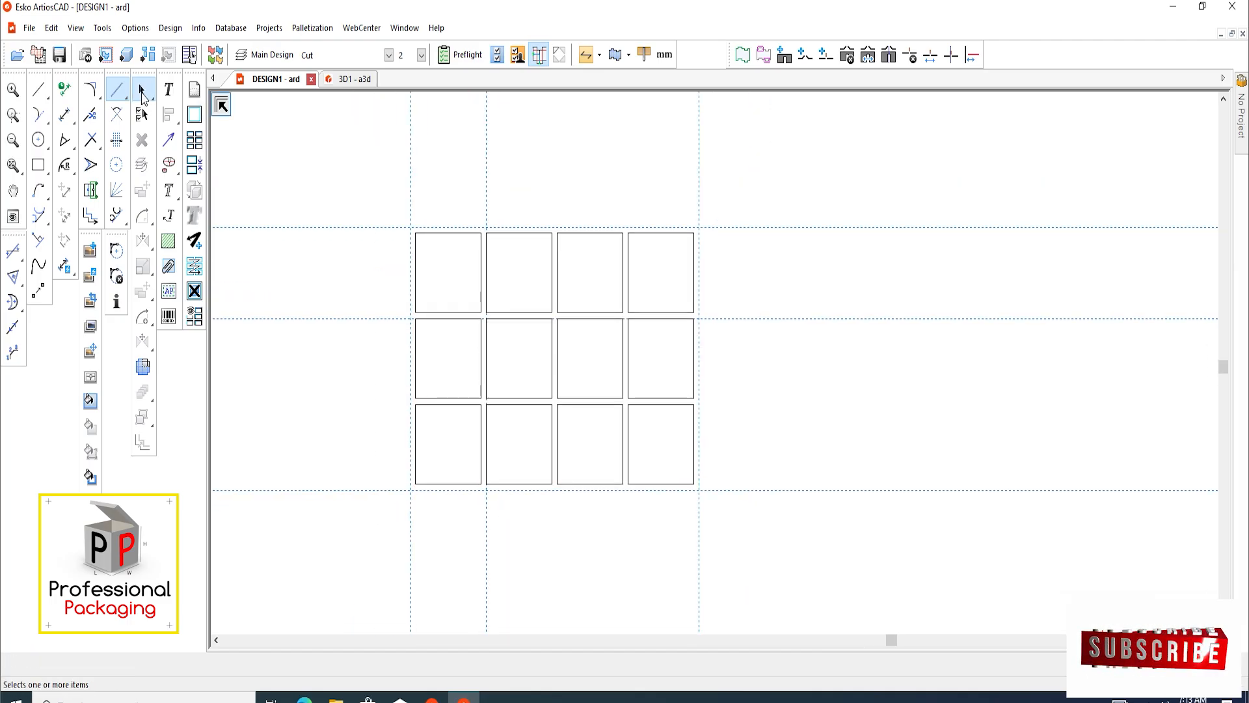
left_click(142, 90)
scroll(285, 253, "down", 4)
scroll(507, 337, "up", 1)
left_click_drag(586, 436, 335, 208)
left_click(143, 191)
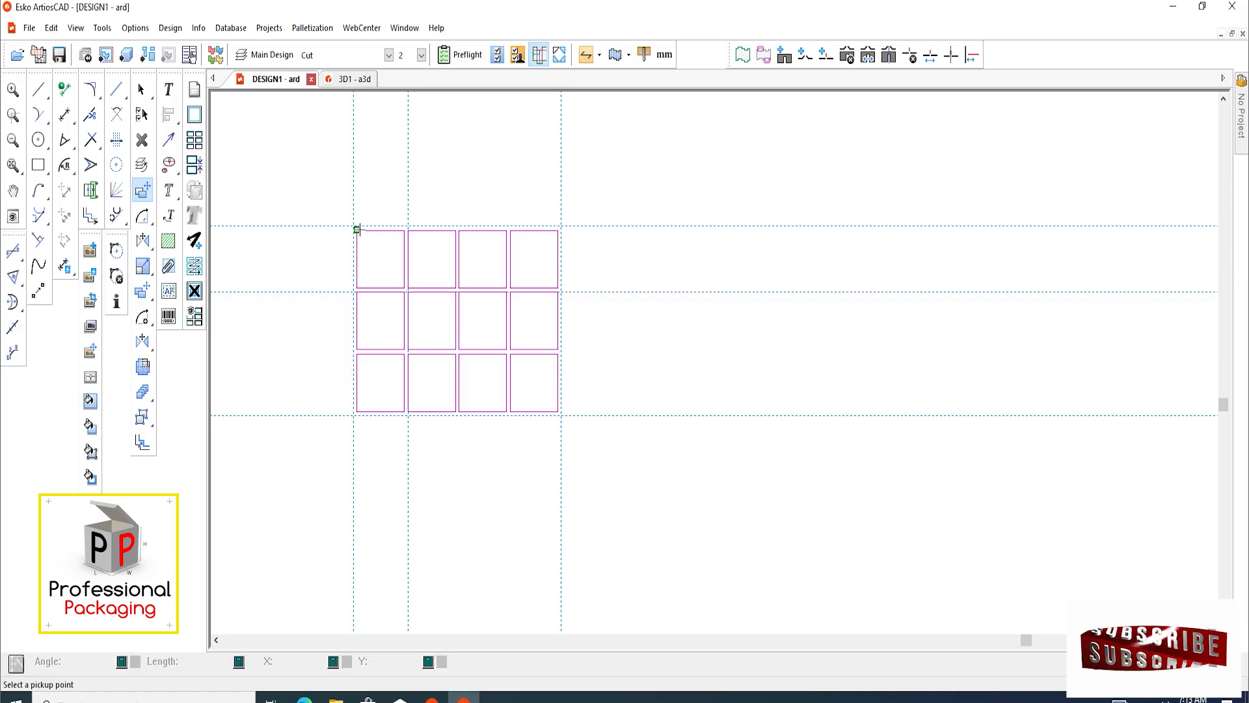
left_click(356, 230)
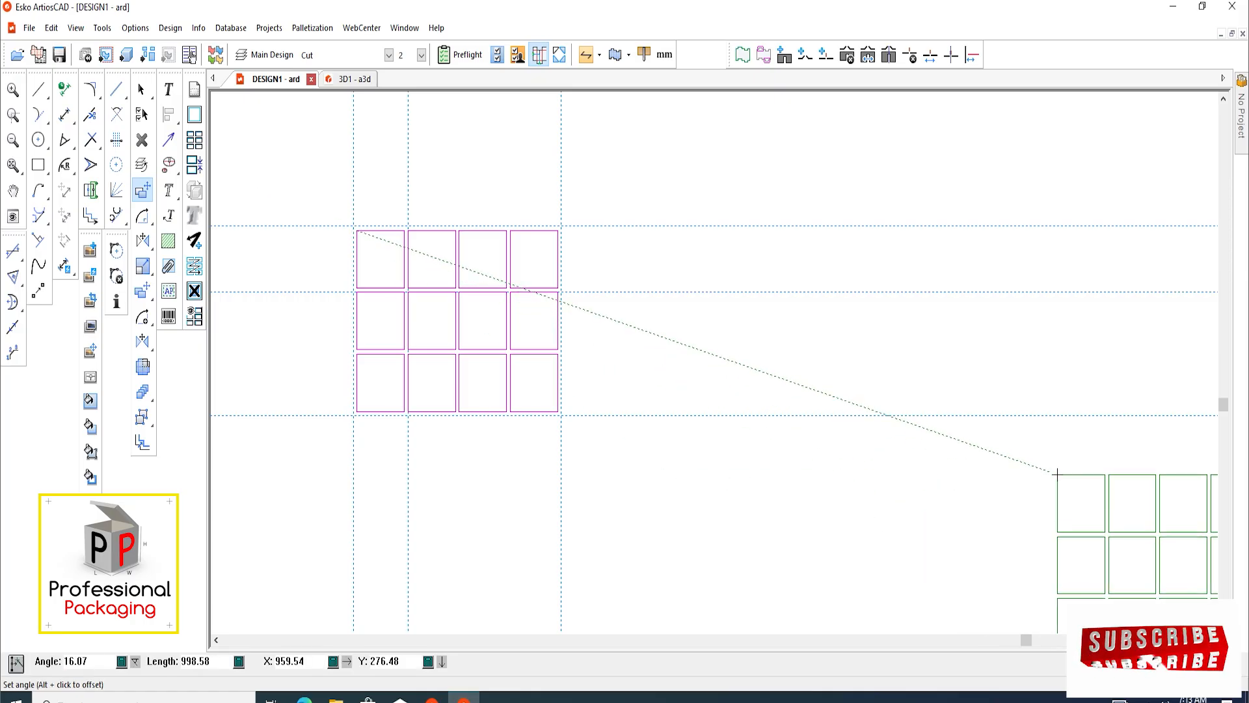
left_click(1058, 474)
Delete the two inner construction lines, one vertical and one horizontal, keeping the four outer ones
scroll(458, 293, "up", 2)
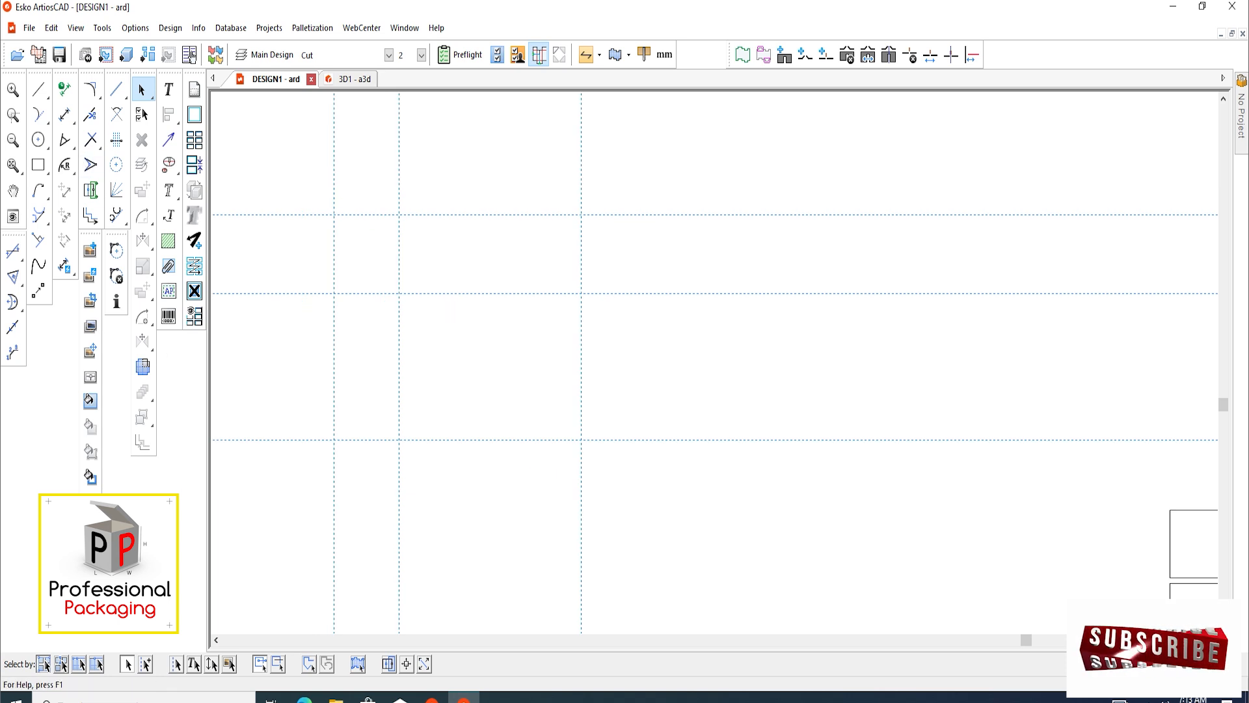
left_click(147, 669)
left_click(399, 250)
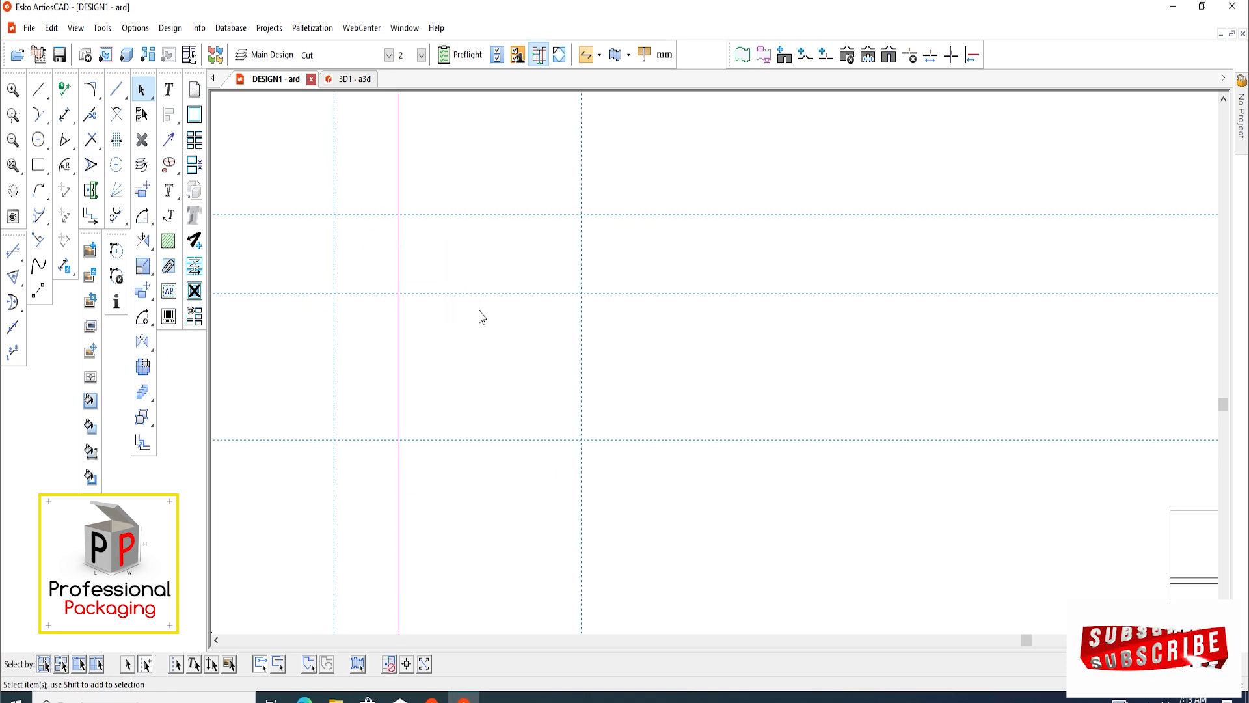
key("Delete")
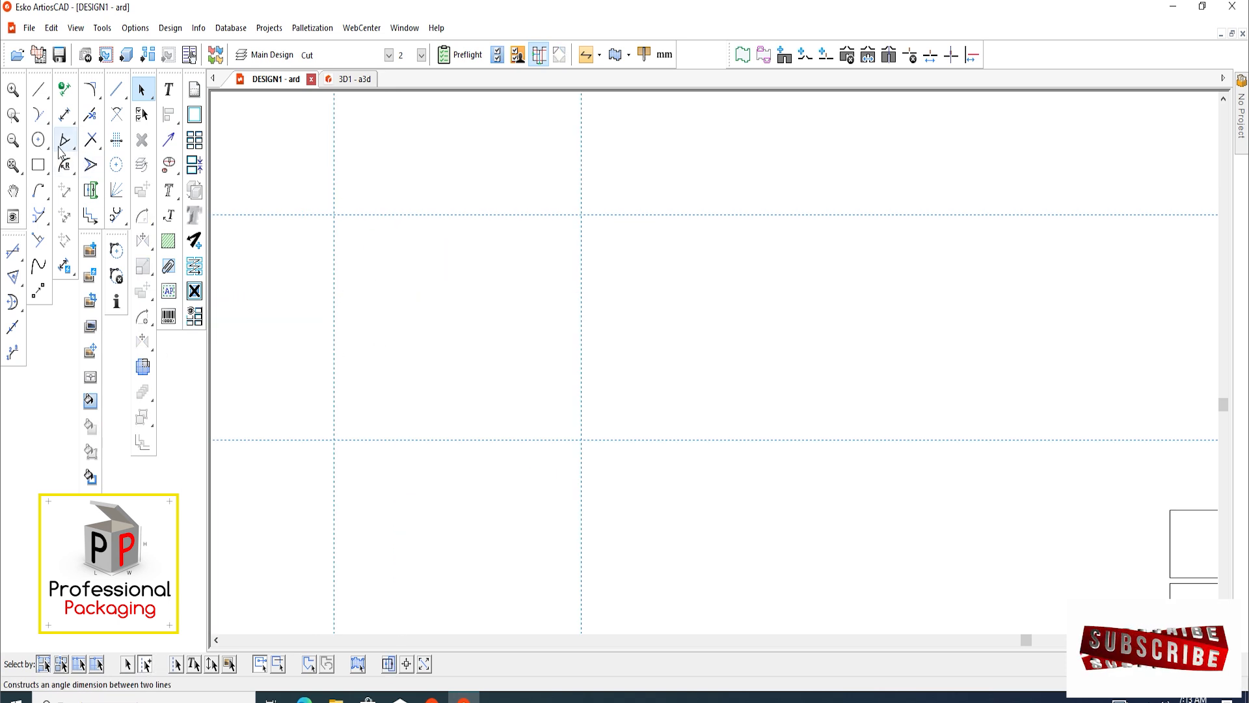
Draw a rectangle between the opposite corners formed by the four remaining construction lines
left_click(40, 167)
left_click(334, 215)
left_click(581, 440)
left_click(143, 92)
scroll(487, 319, "up", 1)
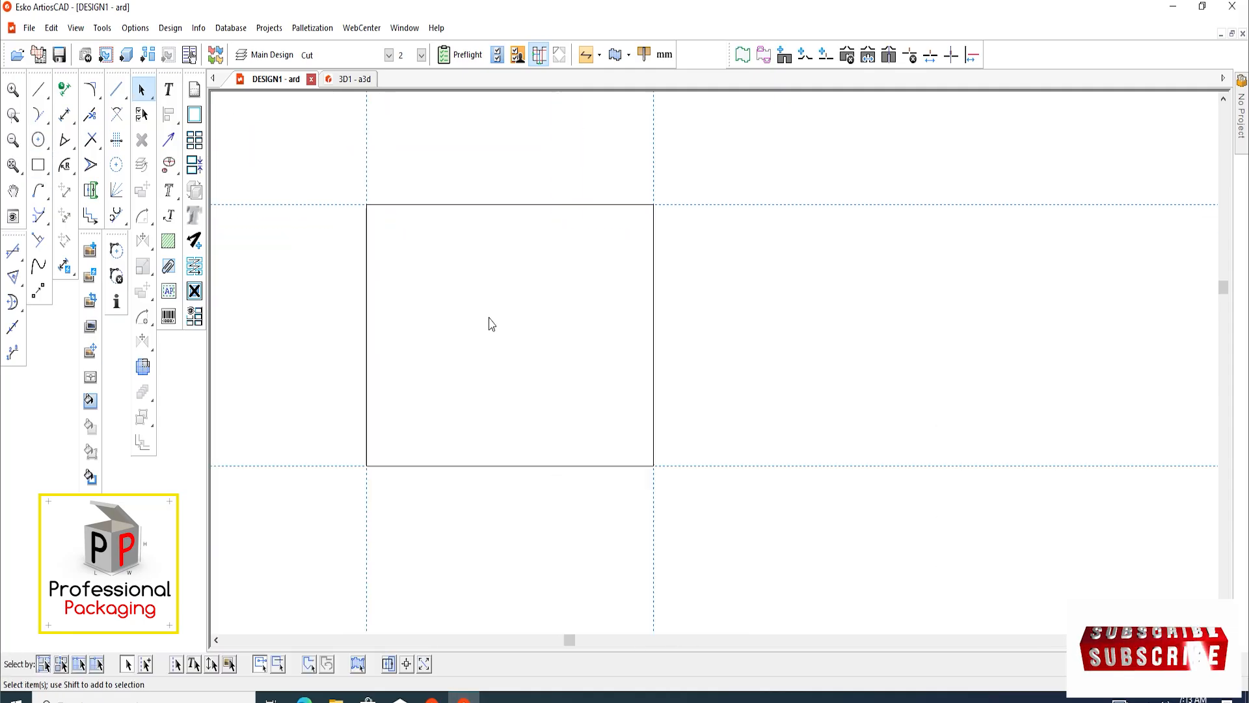
Dimension the width and height of the new outer rectangle in a temporary layer
left_click(65, 116)
left_click(366, 204)
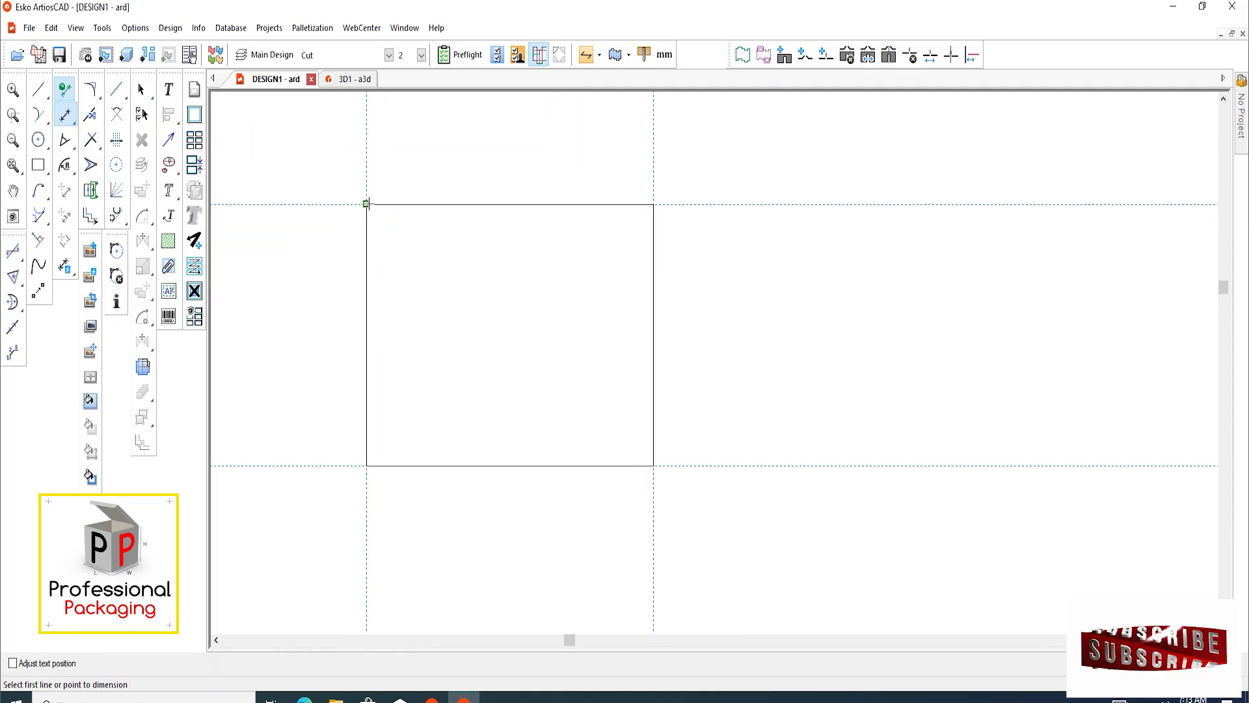
left_click(652, 205)
left_click(652, 203)
left_click(652, 203)
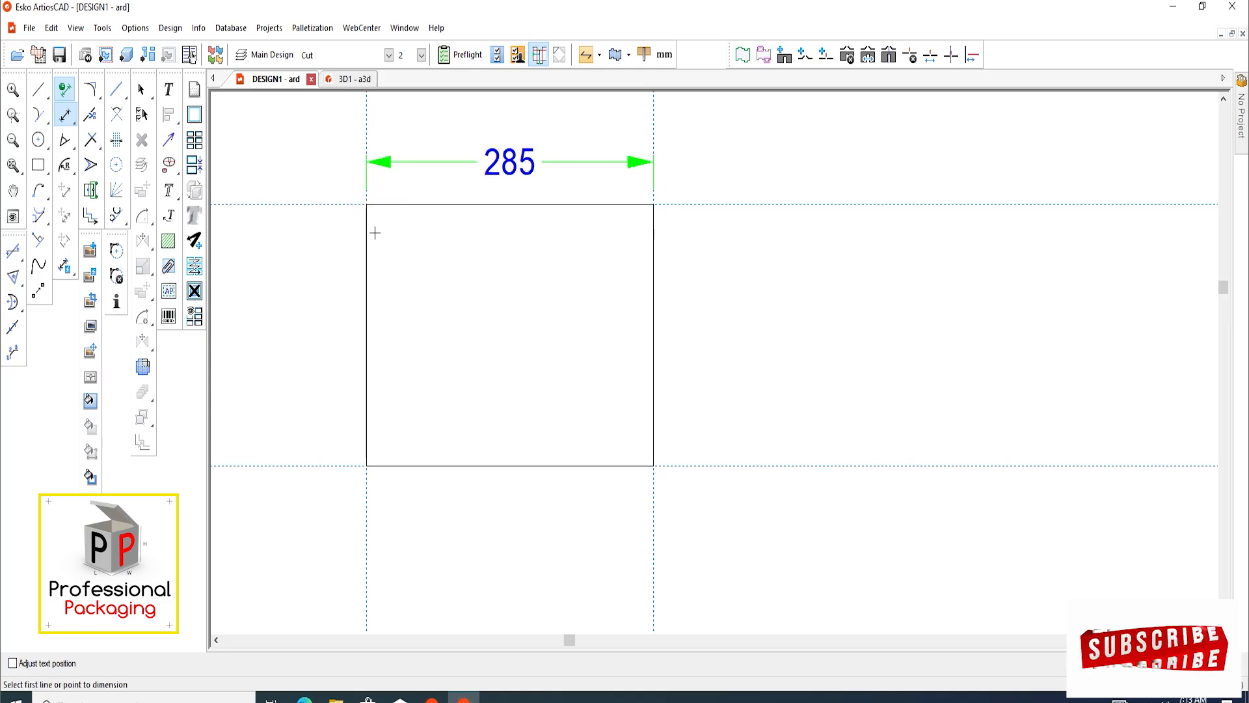
left_click(366, 204)
left_click(365, 465)
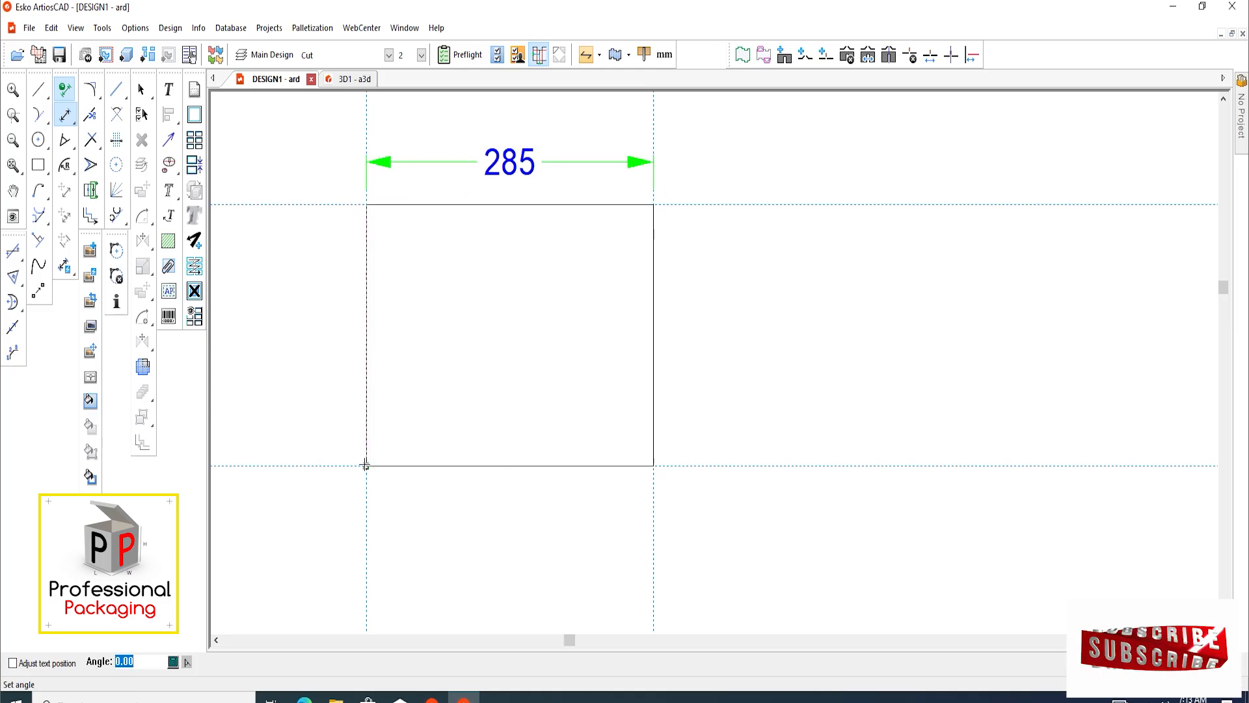
left_click(365, 465)
scroll(403, 421, "down", 2)
scroll(401, 392, "up", 2)
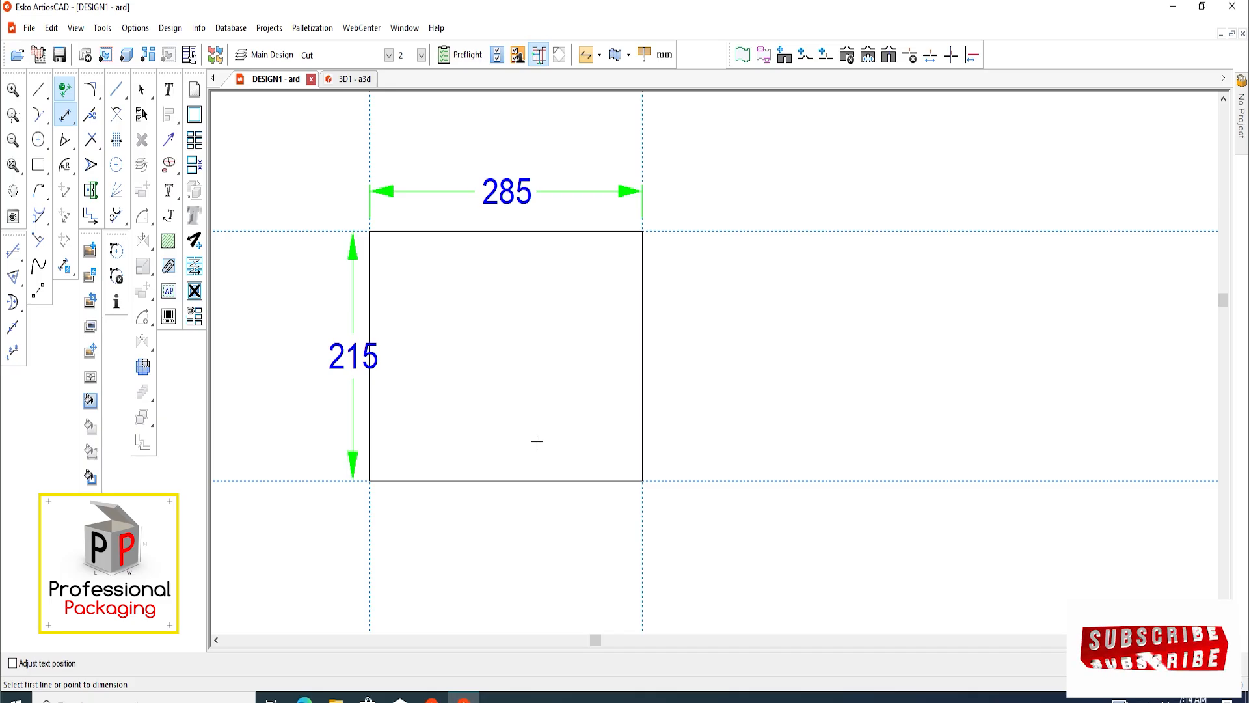
scroll(536, 441, "down", 2)
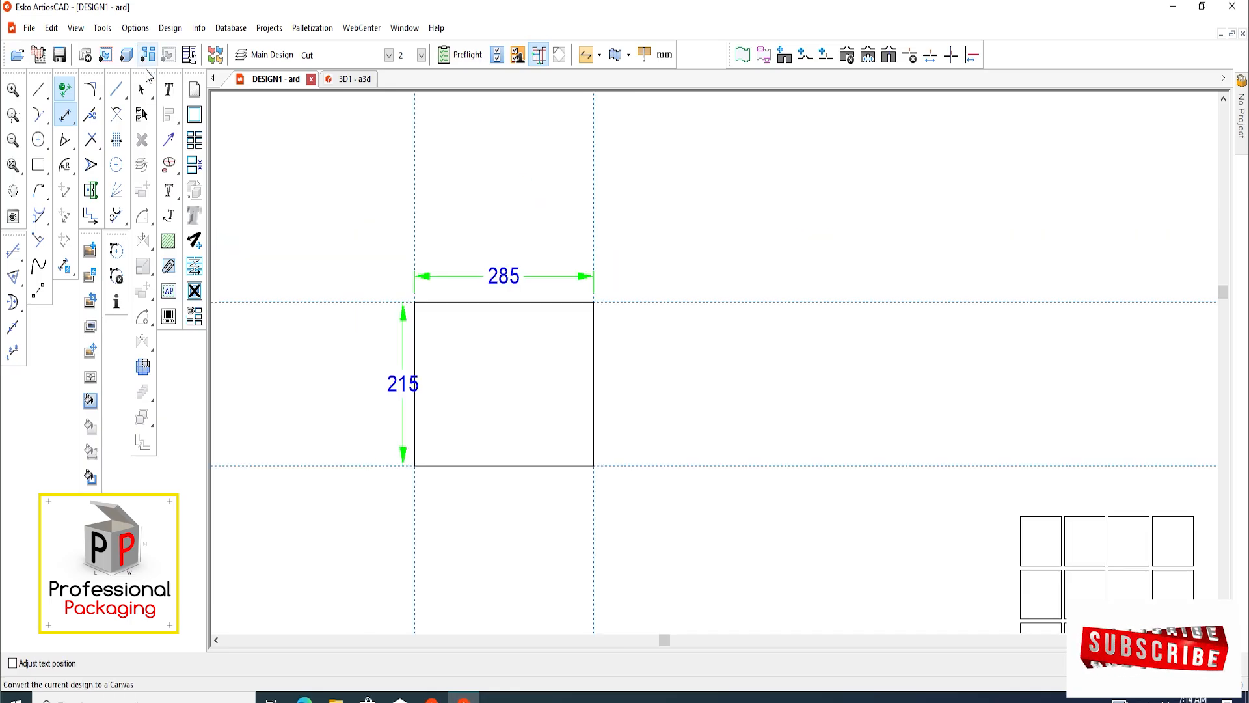
Turn off the temporary dimension layer and restart the straight Dimension tool for the outer rectangle
left_click(141, 89)
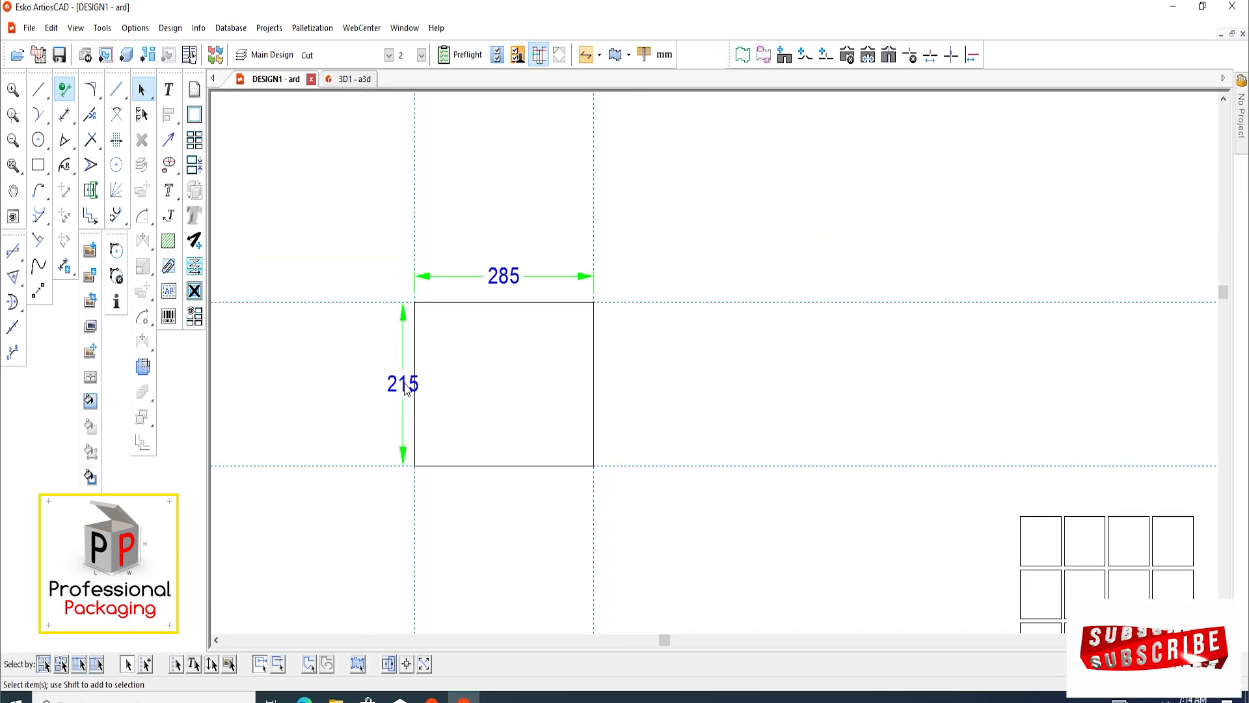
left_click(68, 119)
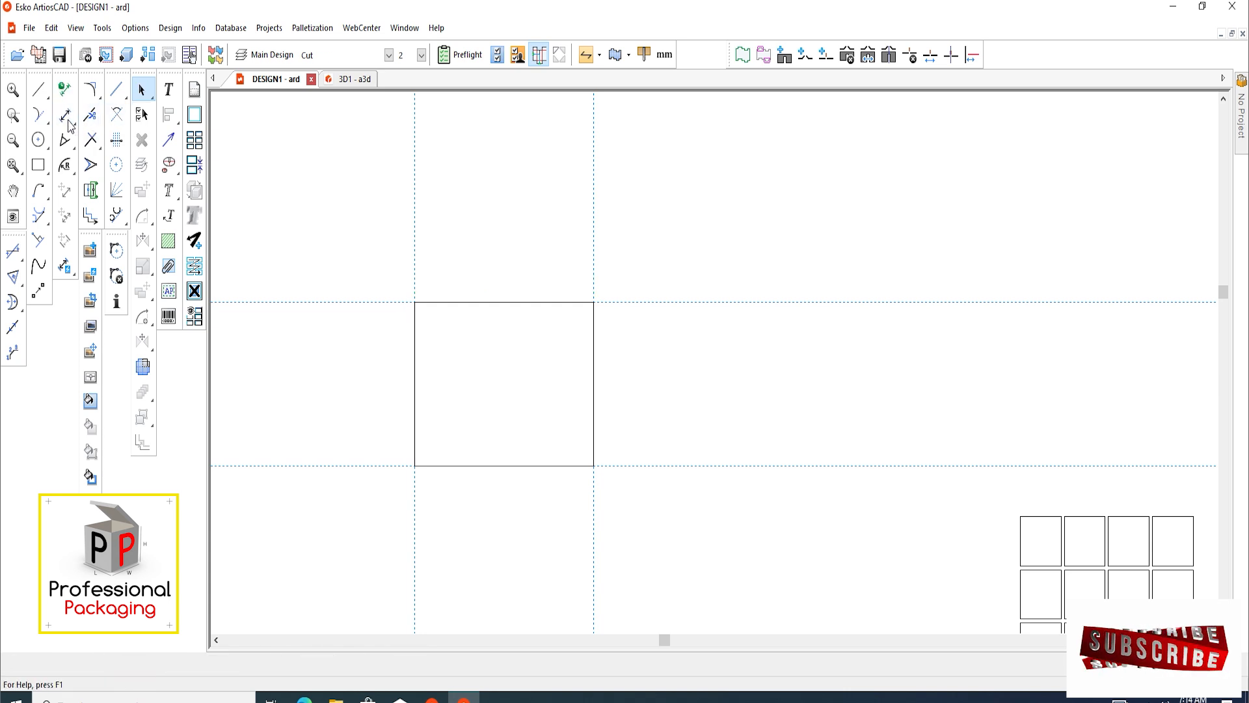
scroll(433, 374, "up", 1)
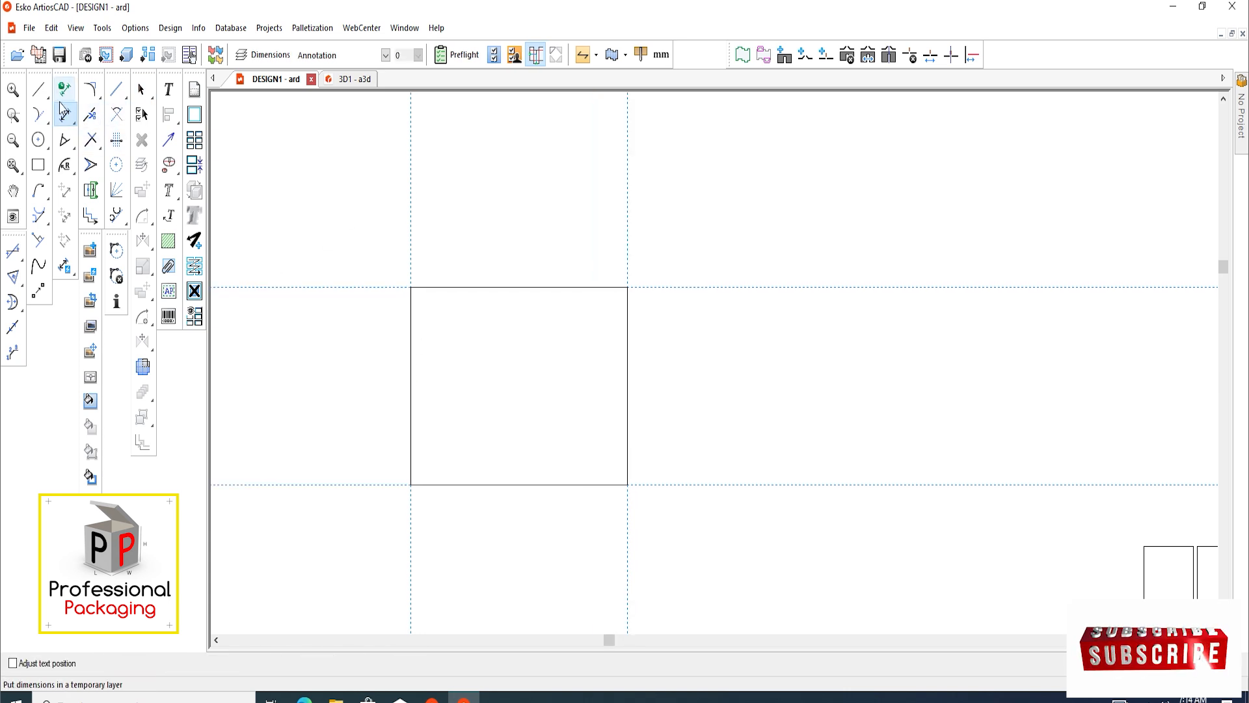
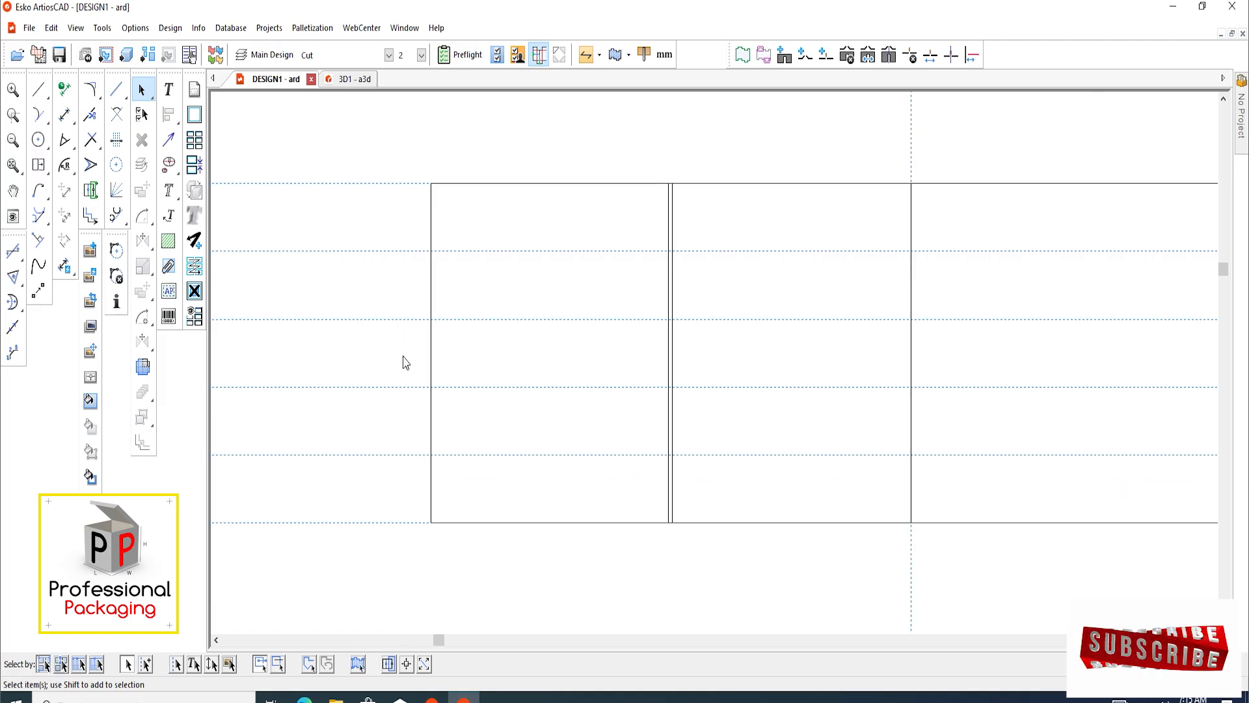
Offset a vertical construction line outward from the outer left edge of the first panel
scroll(396, 366, "up", 2)
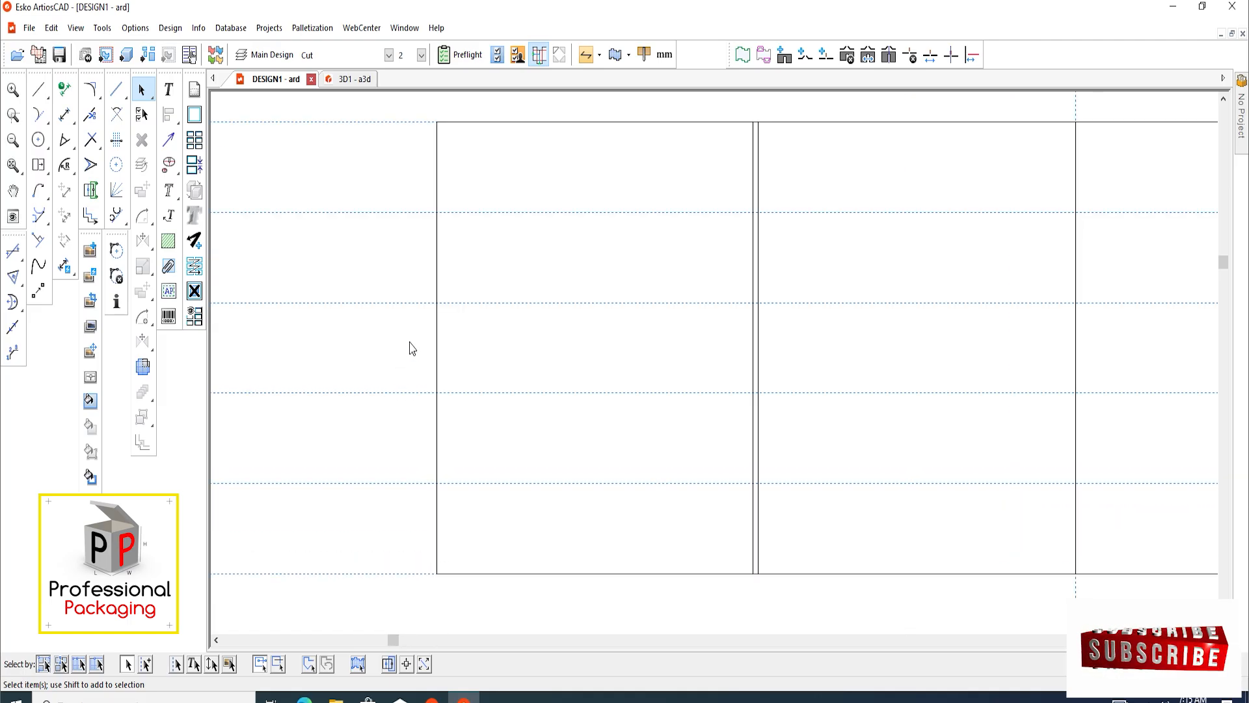
key("c")
left_click(446, 271)
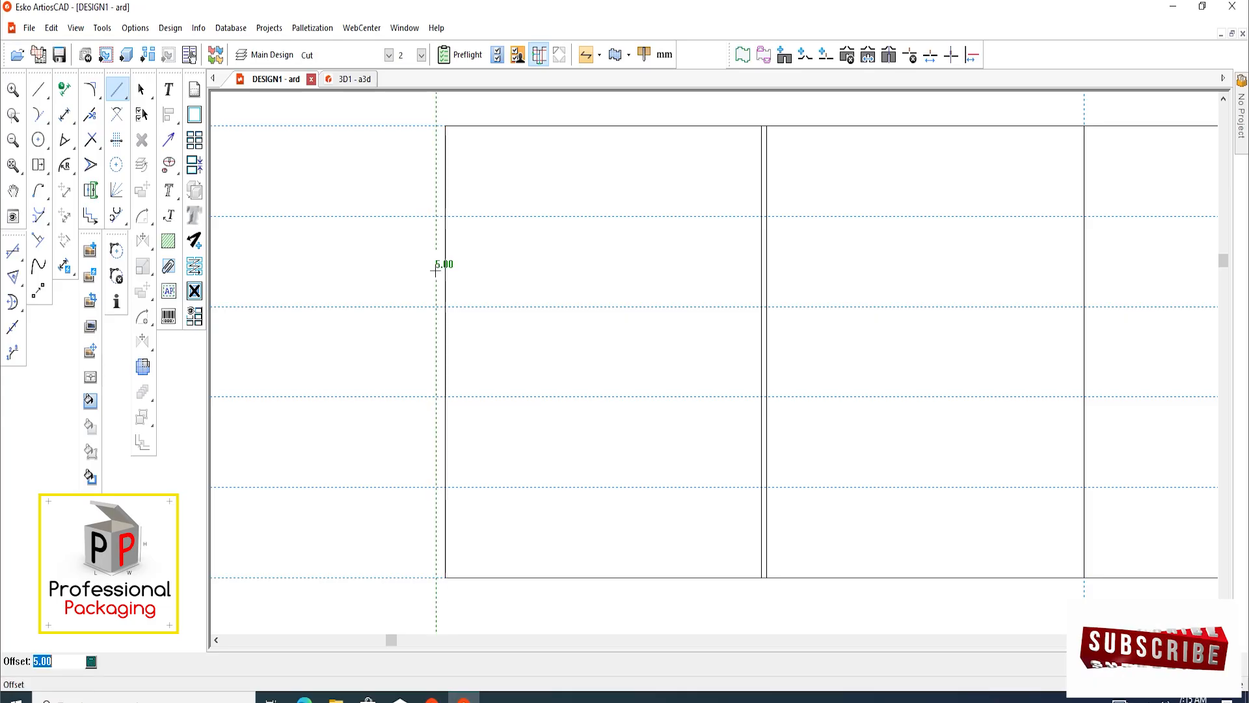
key("Return")
Draw a three-sided tab 43 mm tall on the first panel's left edge, in the second of the five horizontal bands, out to the construction line
scroll(423, 254, "up", 2)
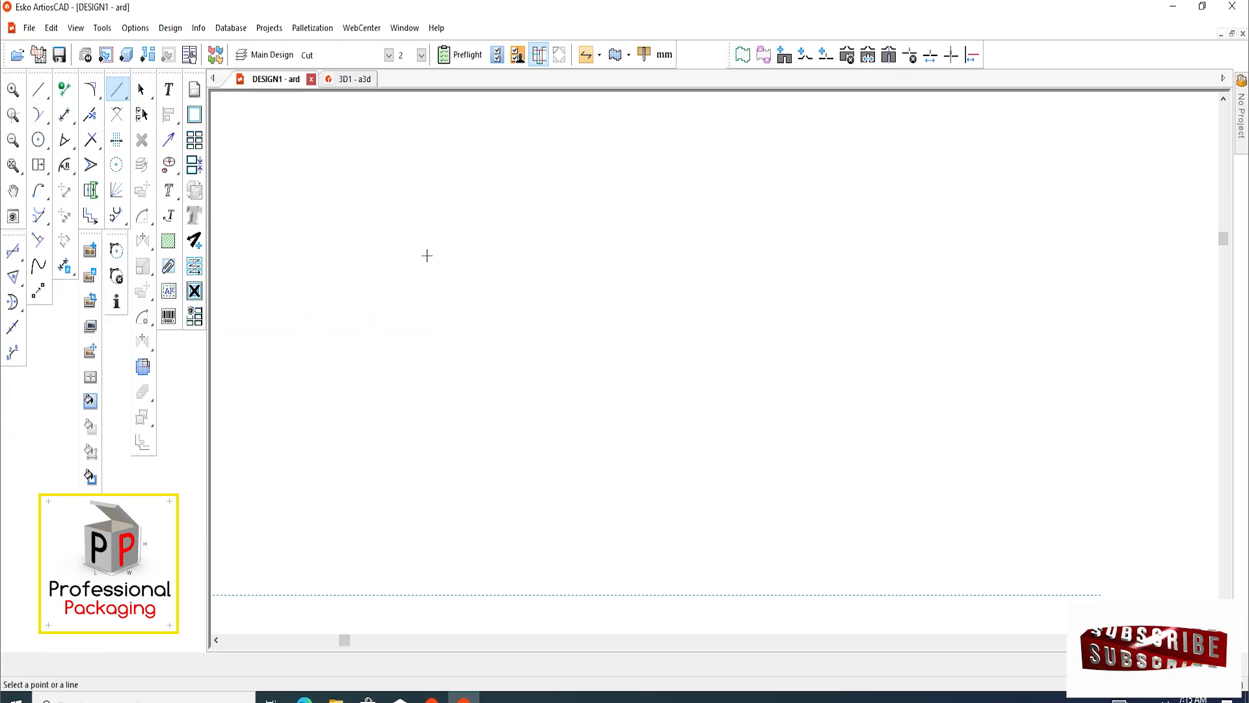
scroll(468, 255, "up", 1)
middle_click_drag(468, 254, 475, 319)
left_click(40, 92)
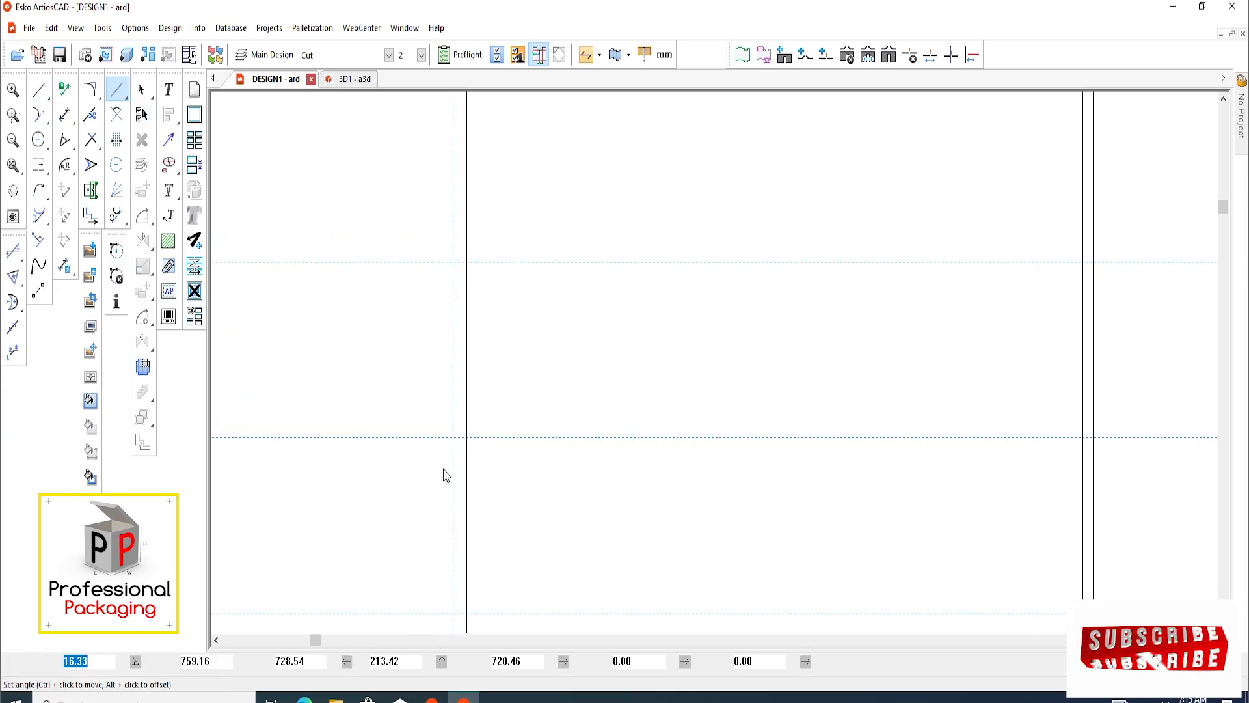
scroll(501, 377, "up", 3)
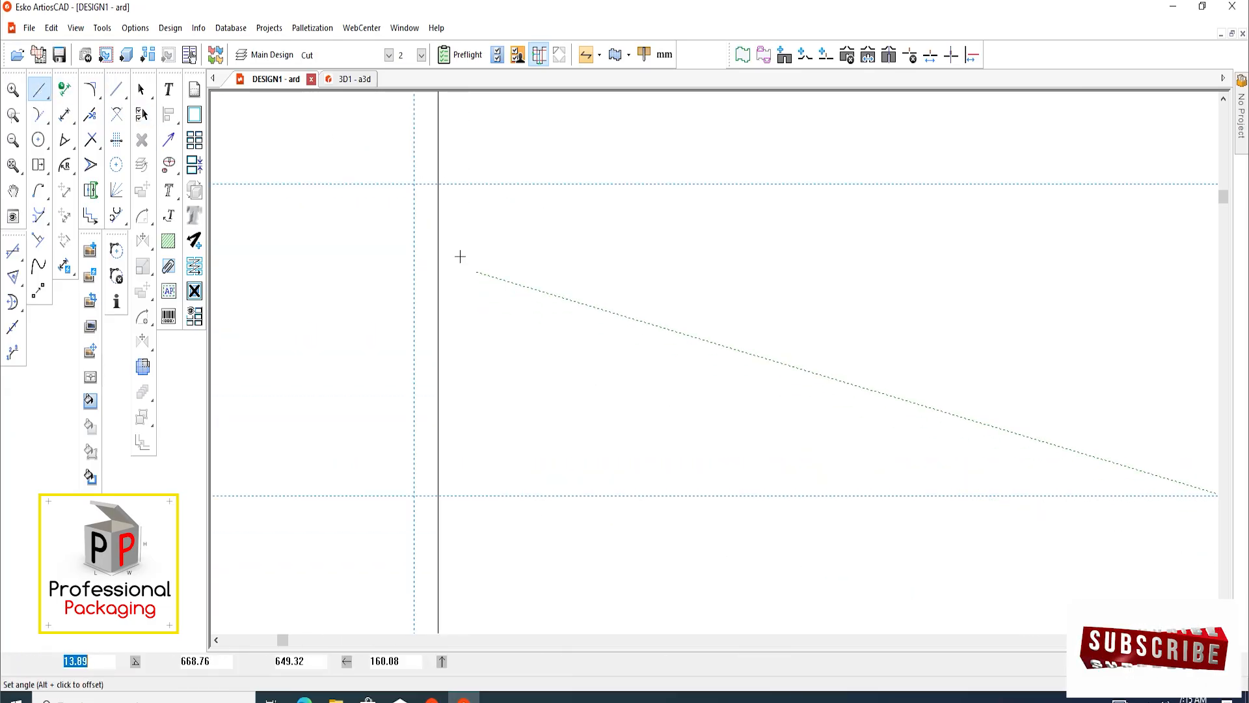
left_click(438, 184)
left_click(414, 184)
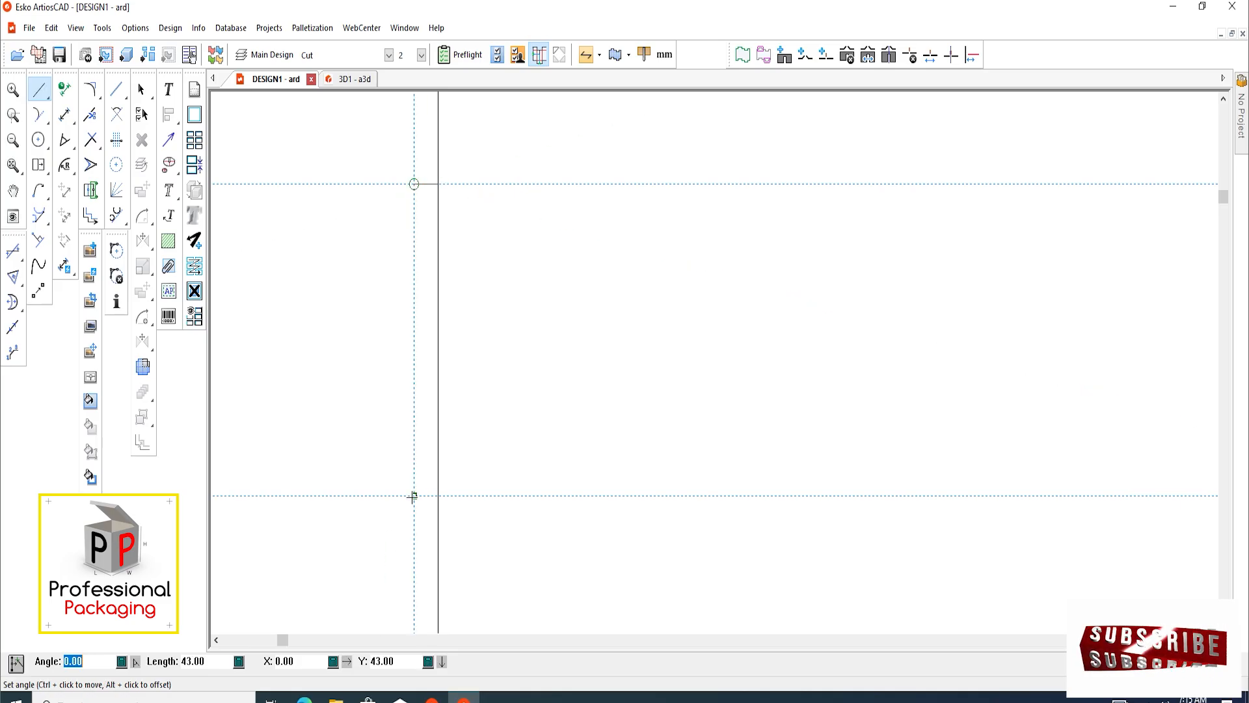
left_click(414, 495)
left_click(438, 496)
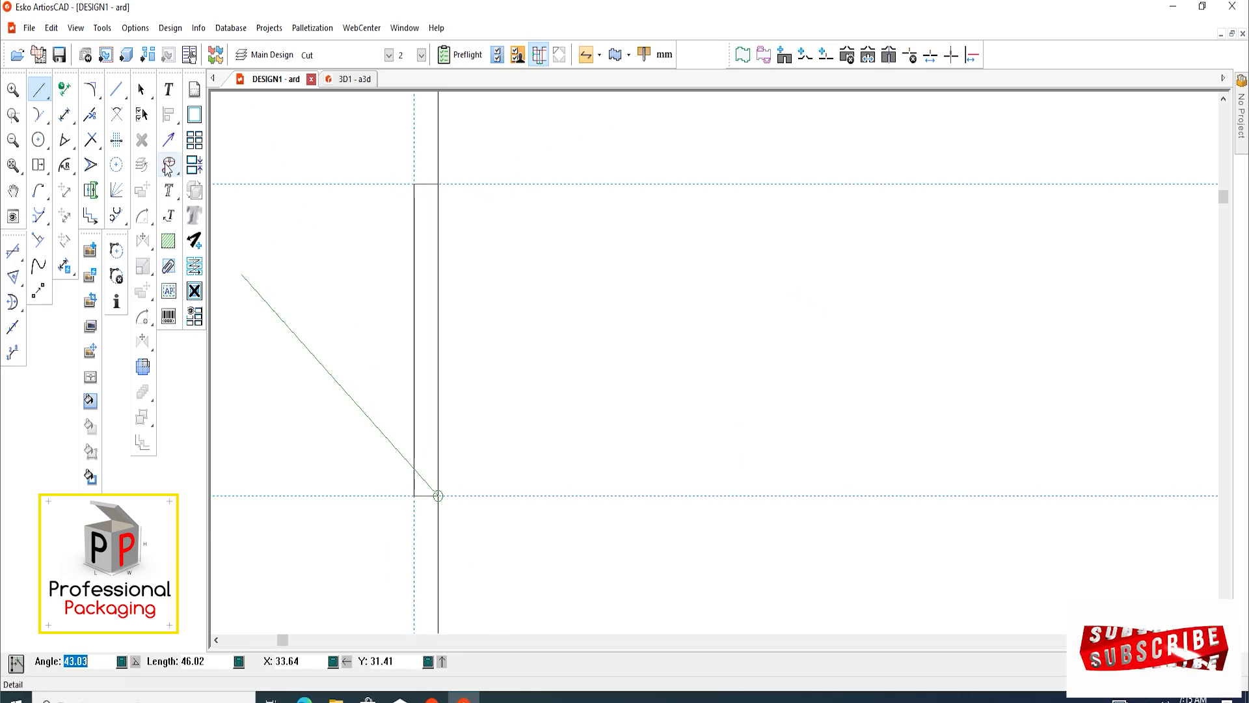
left_click(142, 92)
Draw a matching three-sided tab on the same left edge in the fourth band, out to the offset construction line
scroll(404, 186, "down", 4)
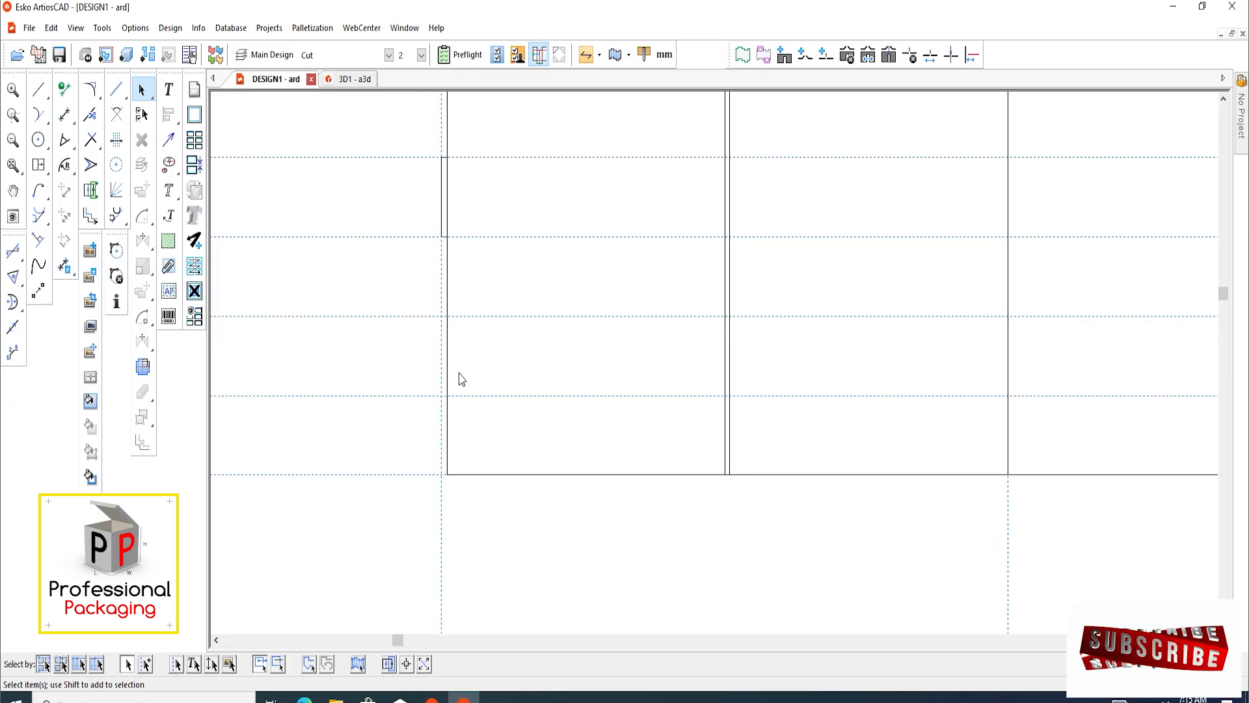
middle_click_drag(424, 341, 425, 351)
left_click(39, 90)
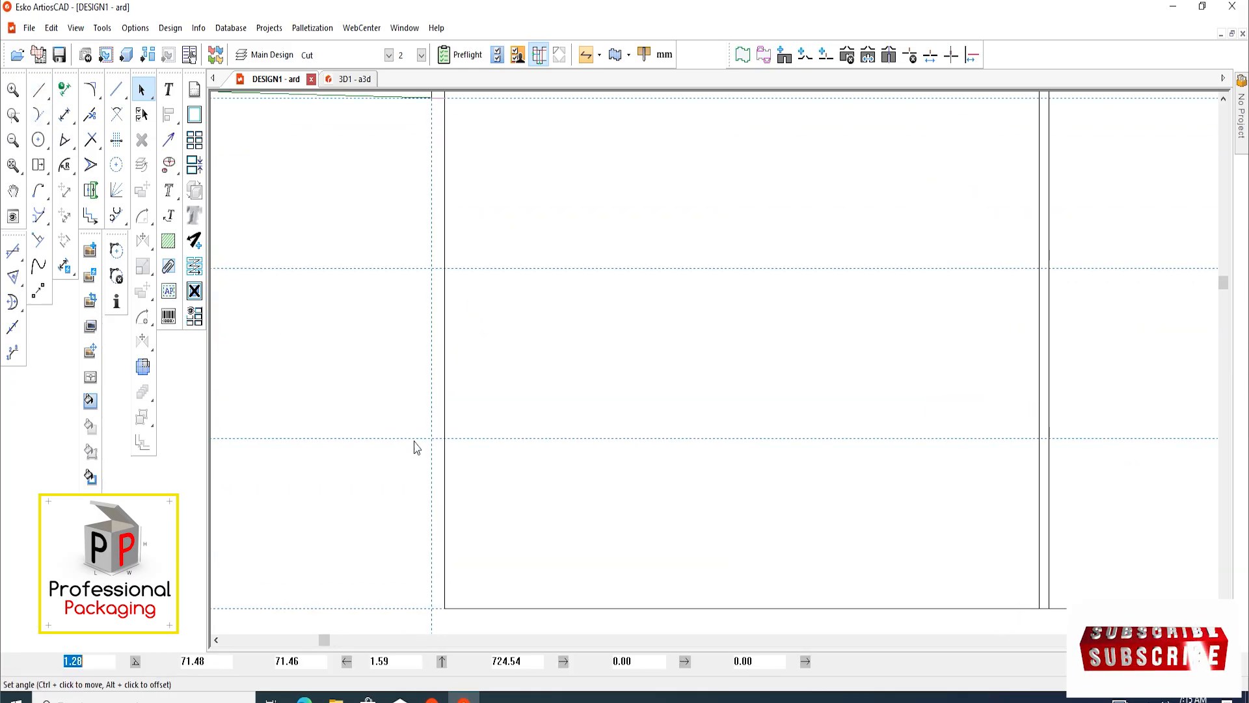
scroll(445, 267, "up", 1)
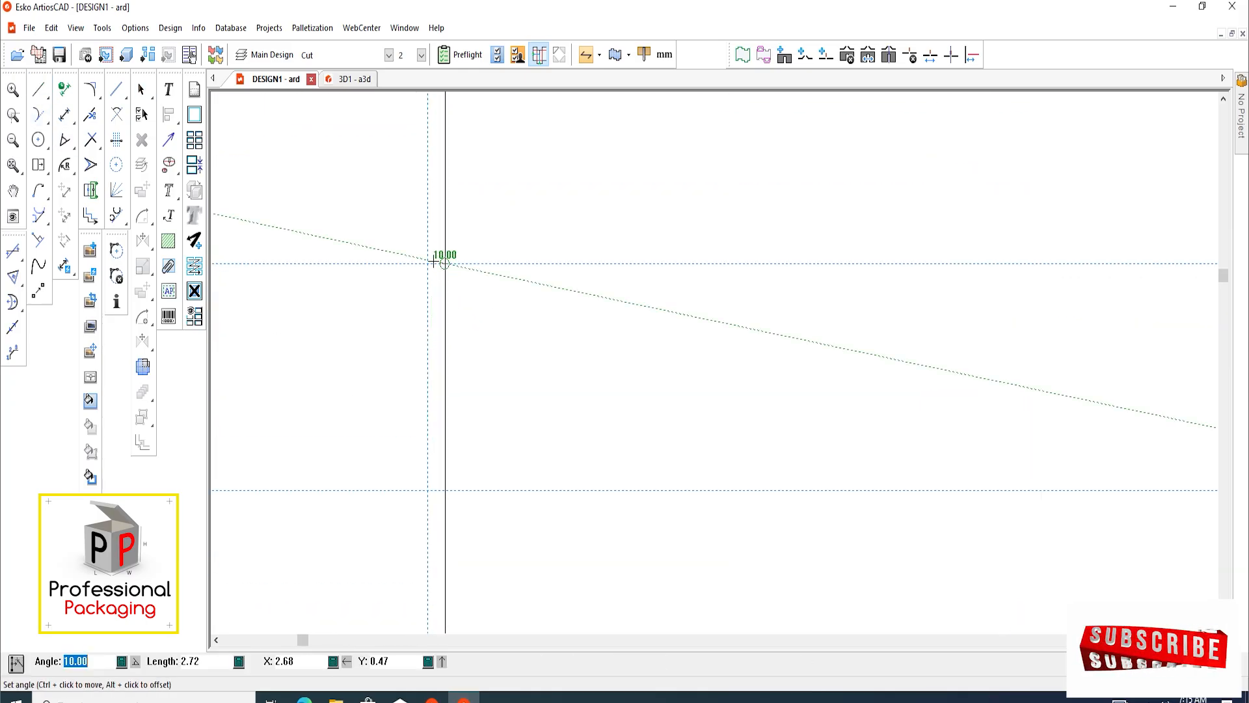
left_click(427, 264)
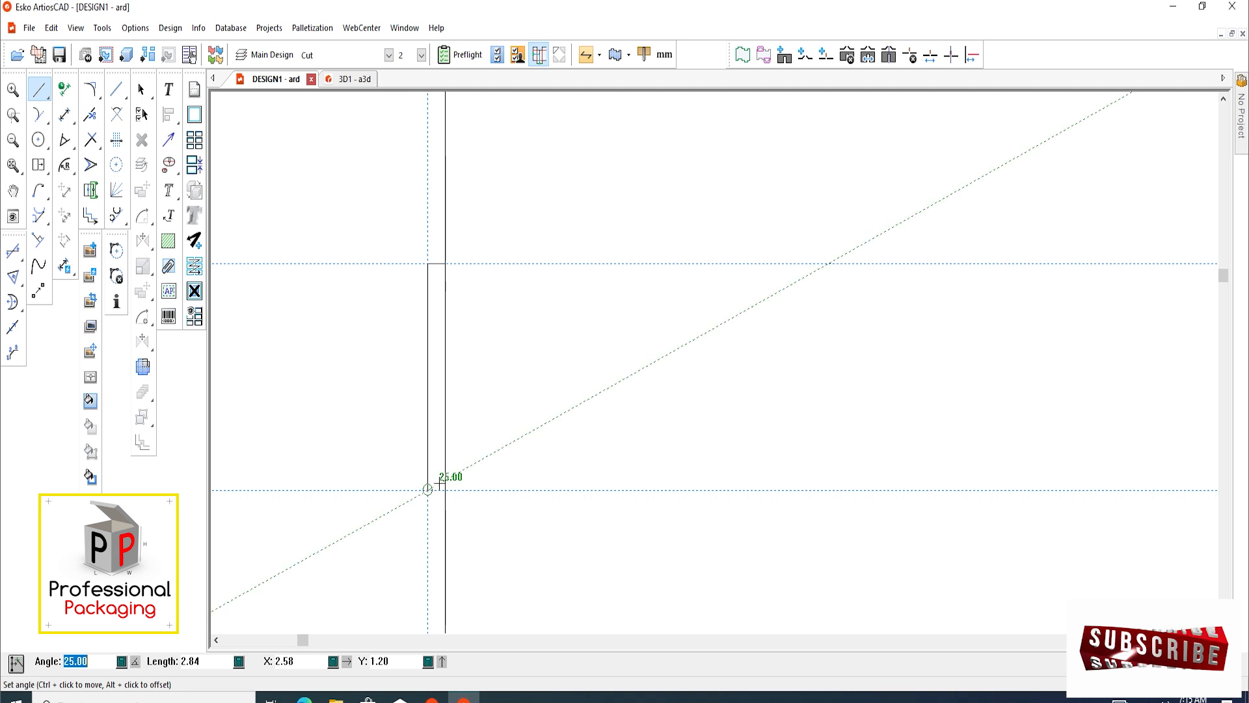
left_click(427, 490)
scroll(445, 496, "down", 2)
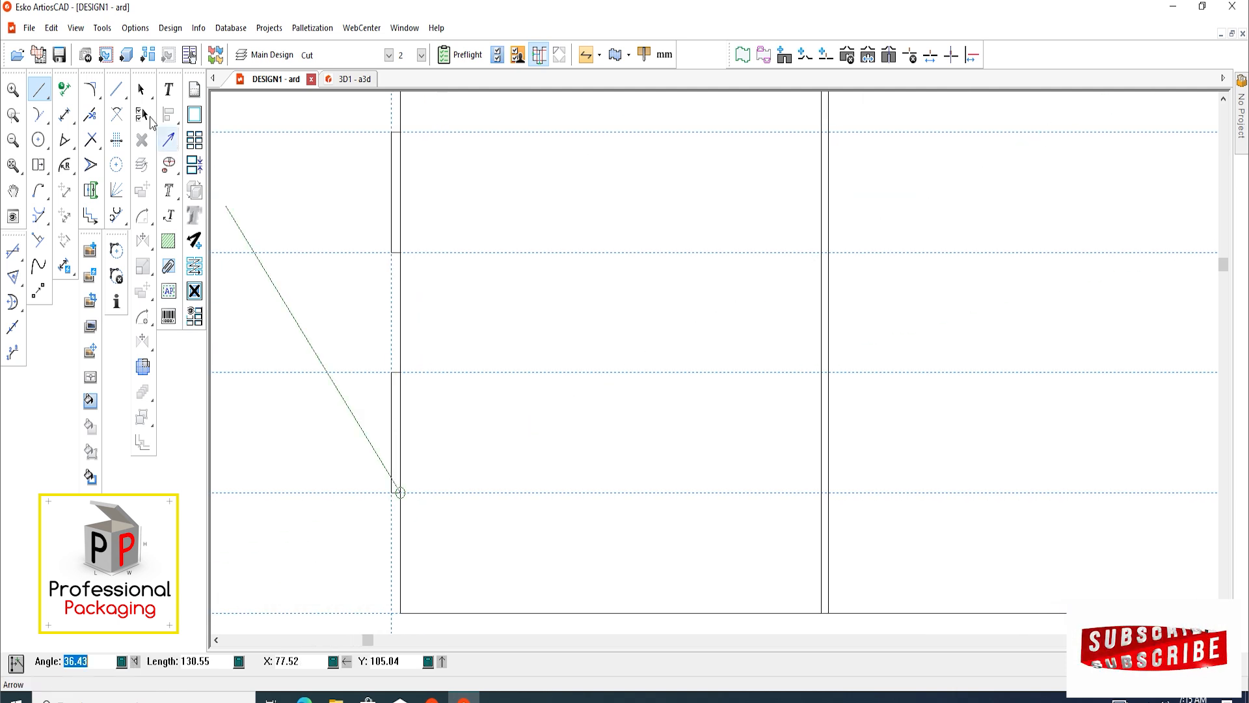
left_click(142, 91)
Copy both tabs and the left edge line onto the vertical line where the widest panel begins
scroll(267, 319, "down", 2)
scroll(291, 365, "down", 1)
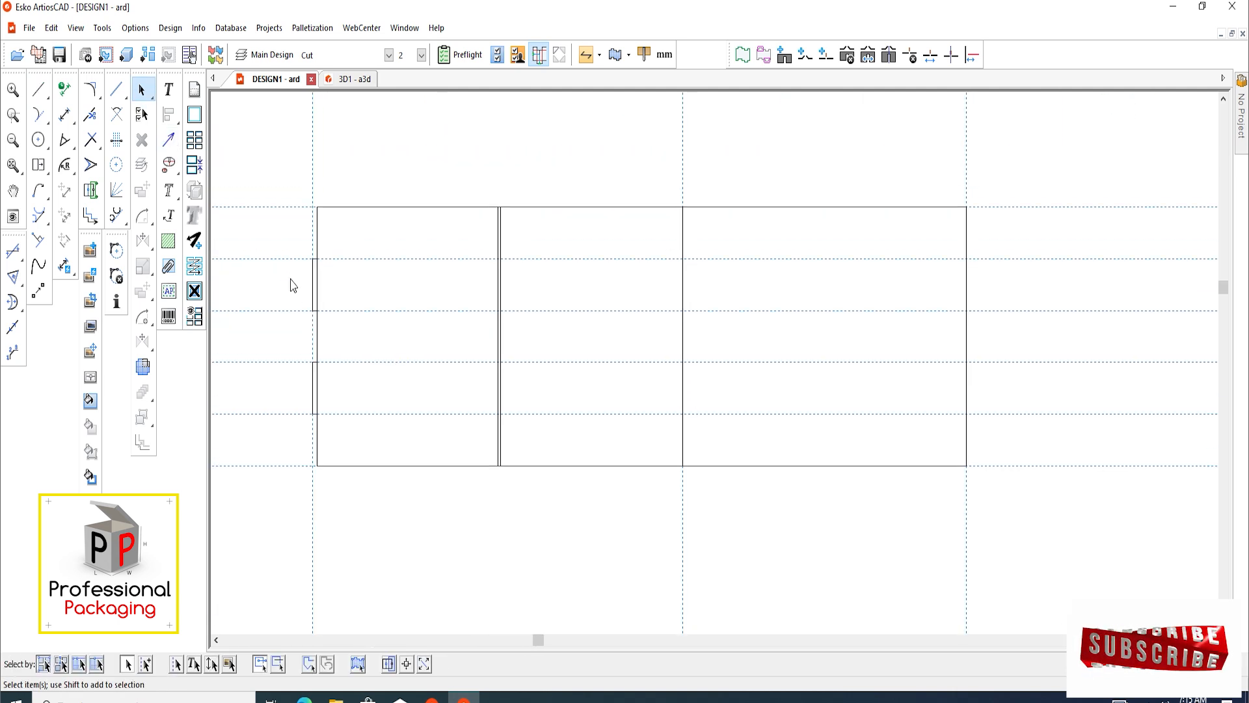
left_click_drag(339, 420, 348, 449)
left_click_drag(325, 246, 339, 247, "shift")
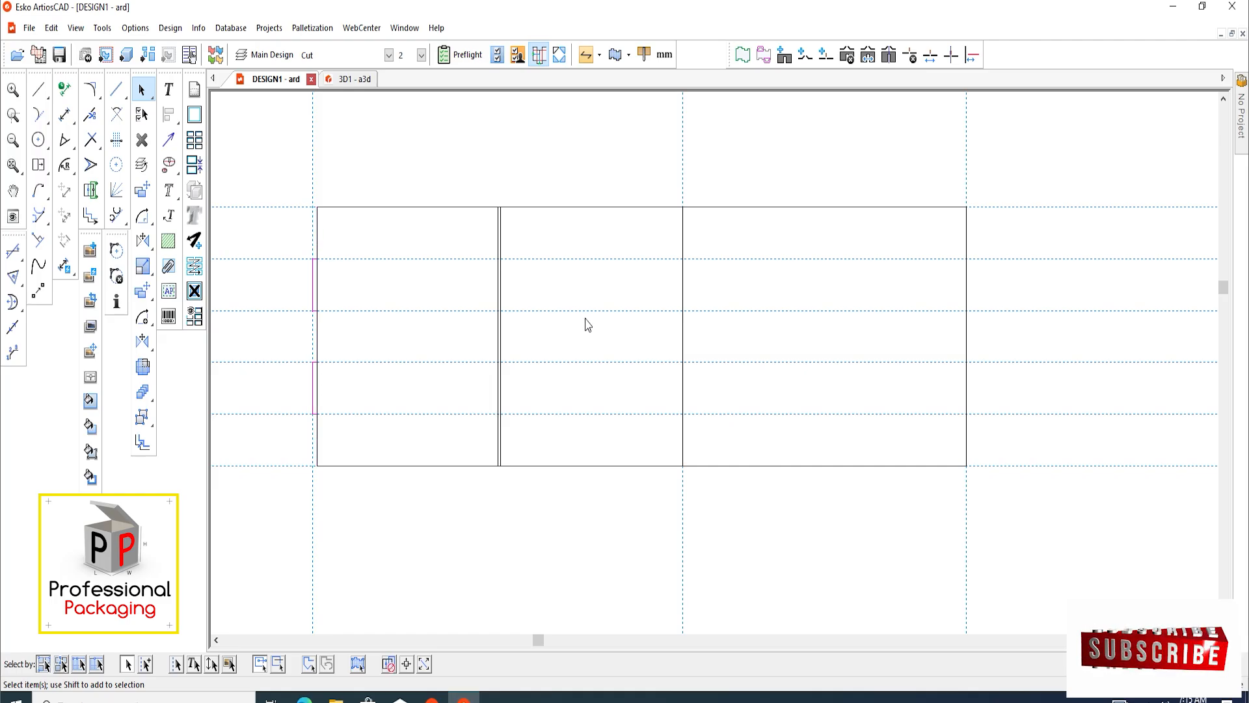
middle_click_drag(675, 330, 629, 331)
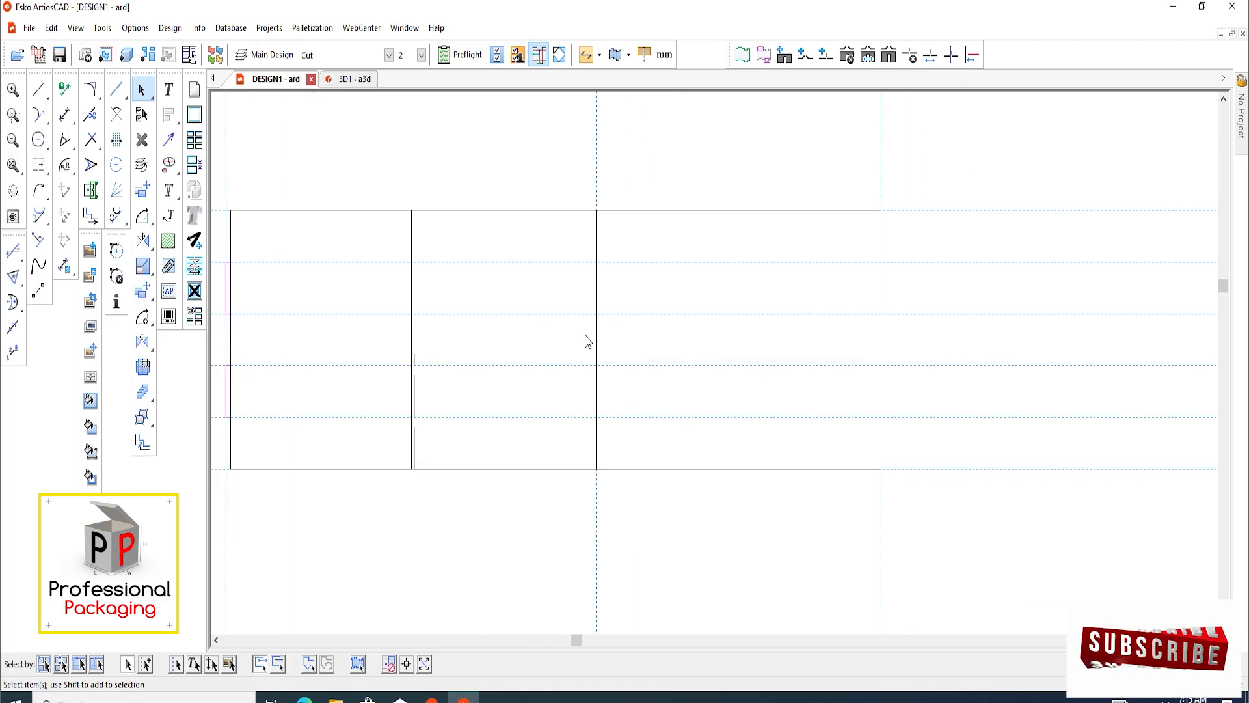
scroll(588, 341, "down", 2)
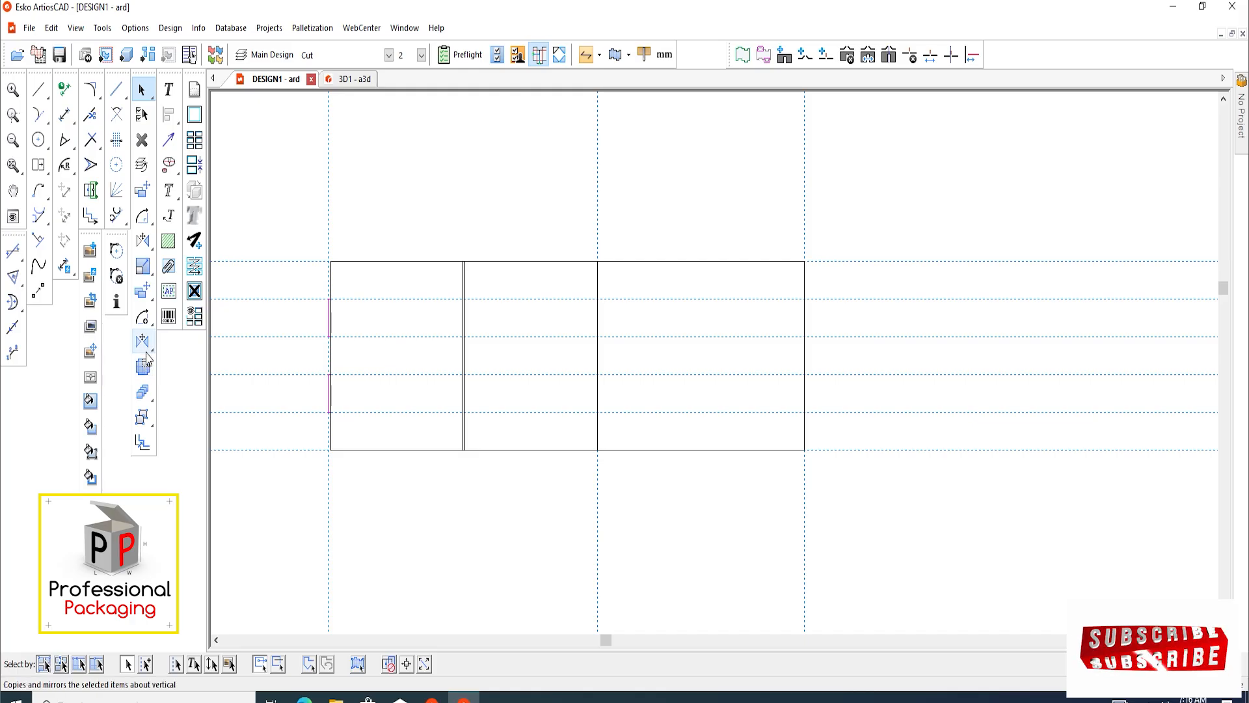
left_click(143, 292)
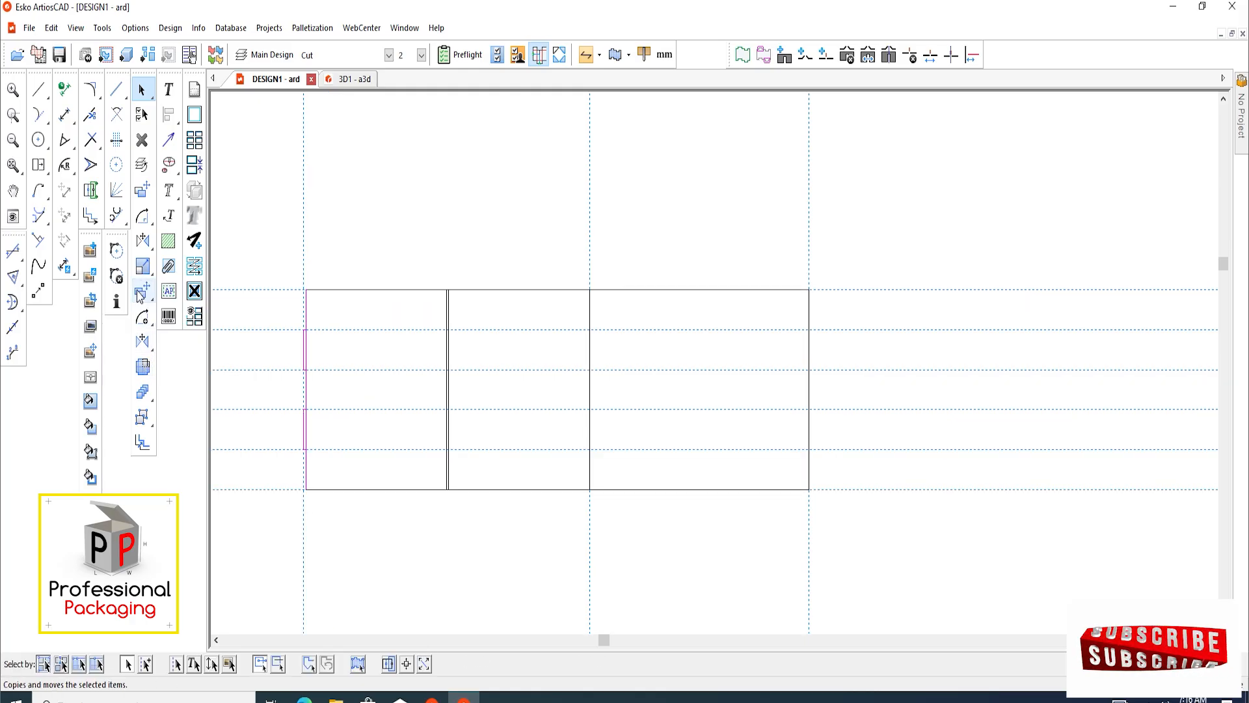
left_click(143, 292)
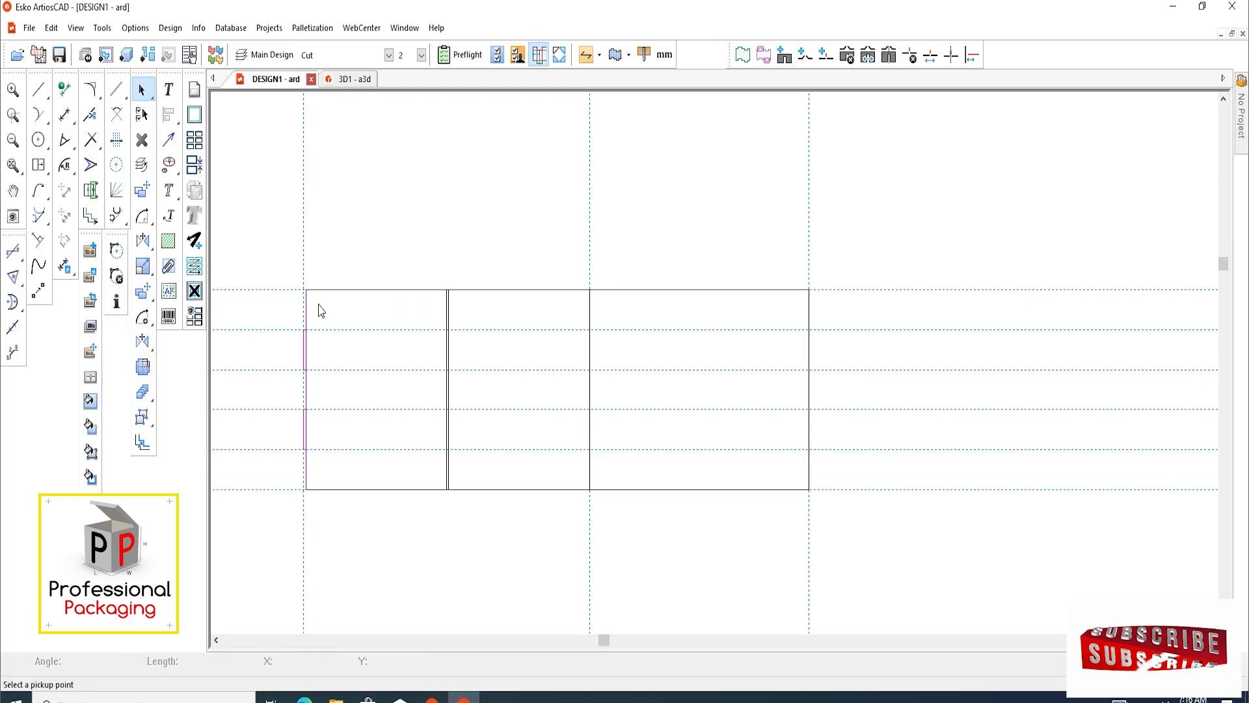
left_click(307, 288)
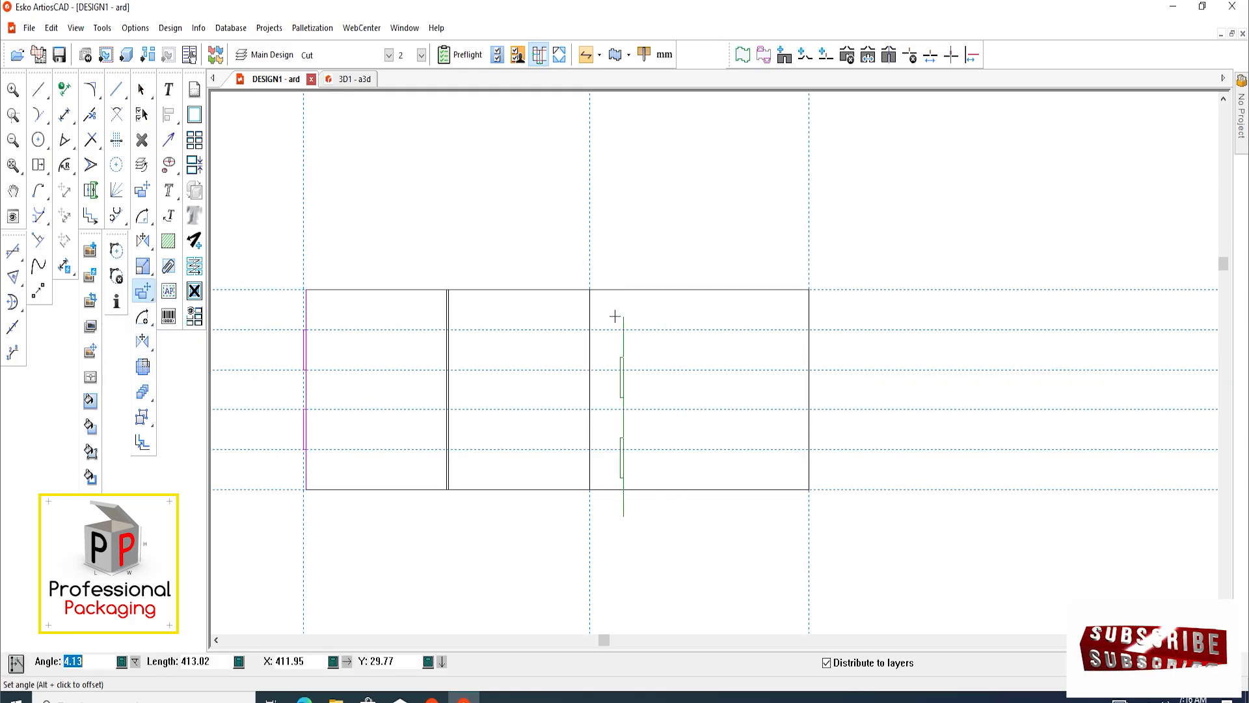
left_click(590, 290)
Delete the copied full-height edge line just inside the widest panel, keeping the short horizontal tab lines
scroll(484, 247, "up", 1)
scroll(552, 349, "up", 3)
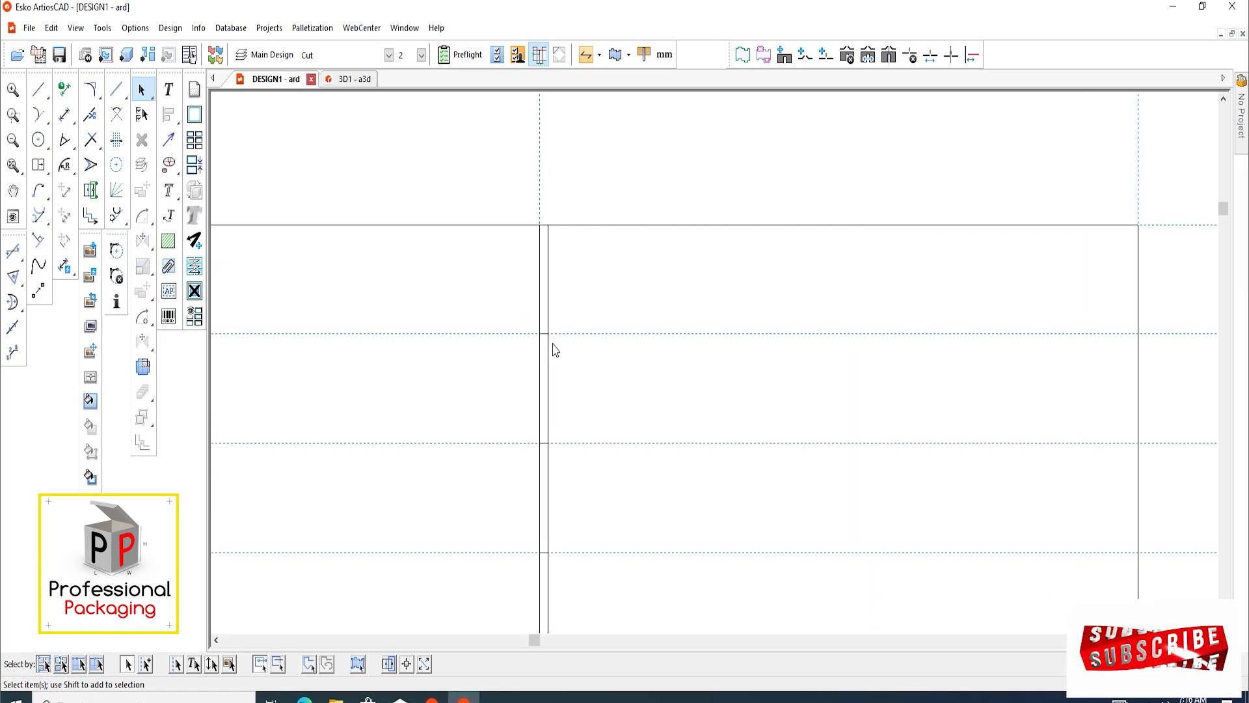
left_click(589, 352)
scroll(533, 371, "down", 4)
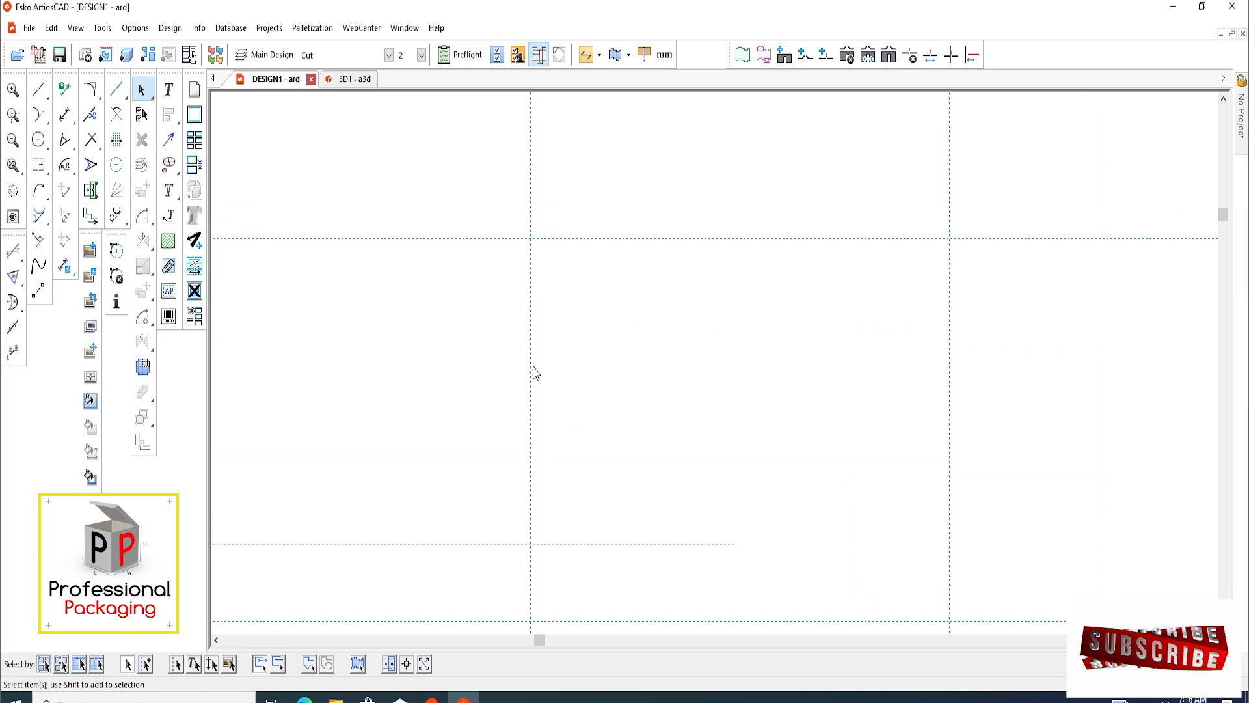
scroll(544, 511, "up", 4)
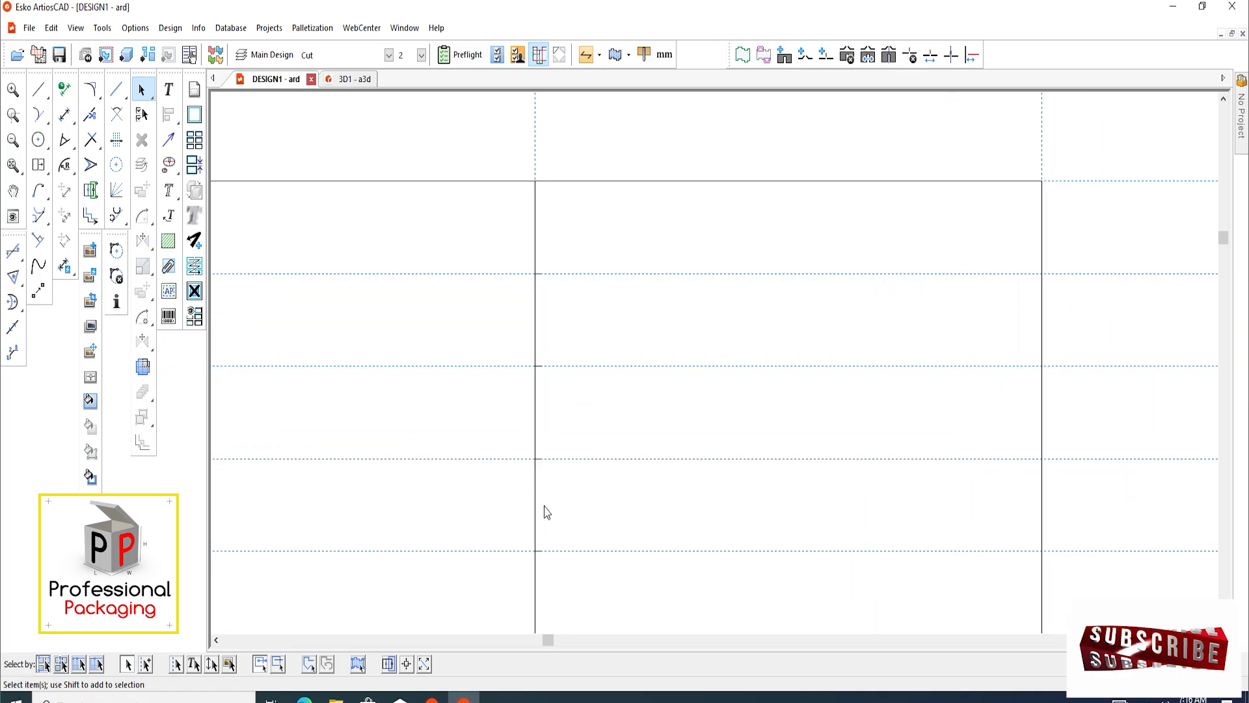
Draw a 43 mm vertical line joining the ends of the short lines to close the lower copied tab
left_click(38, 89)
scroll(560, 228, "up", 2)
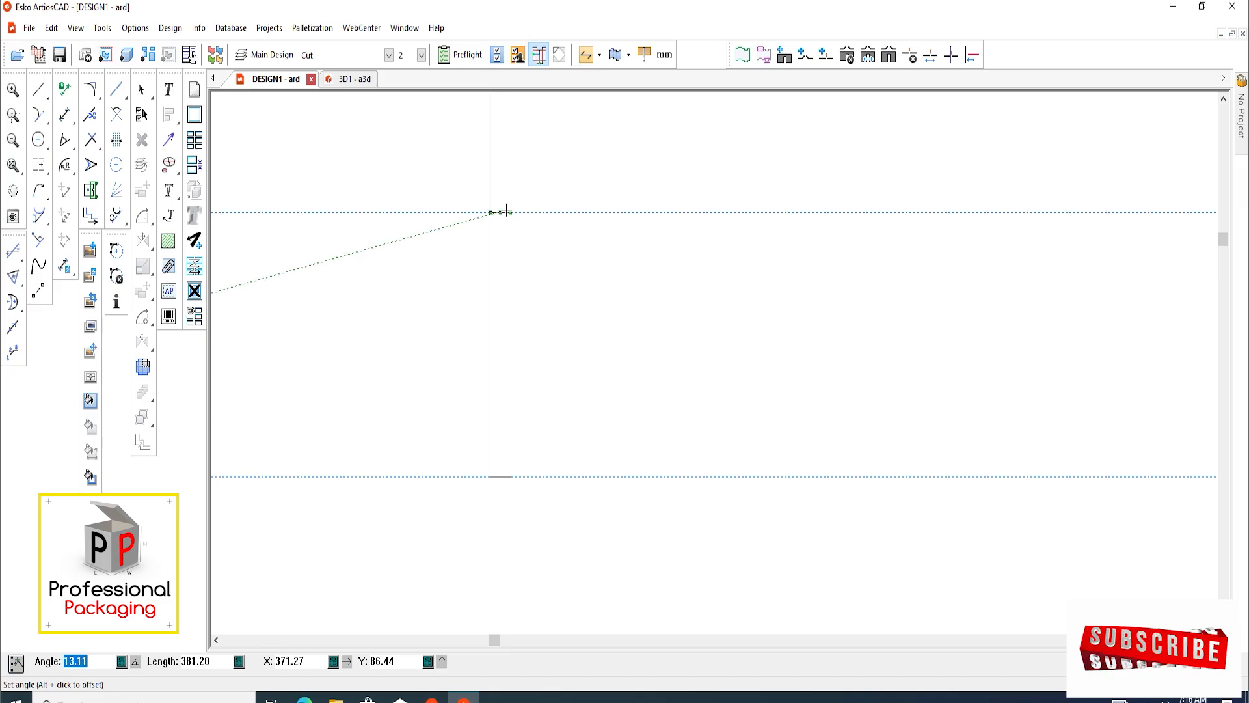
left_click(510, 212, "ctrl")
scroll(487, 367, "down", 2)
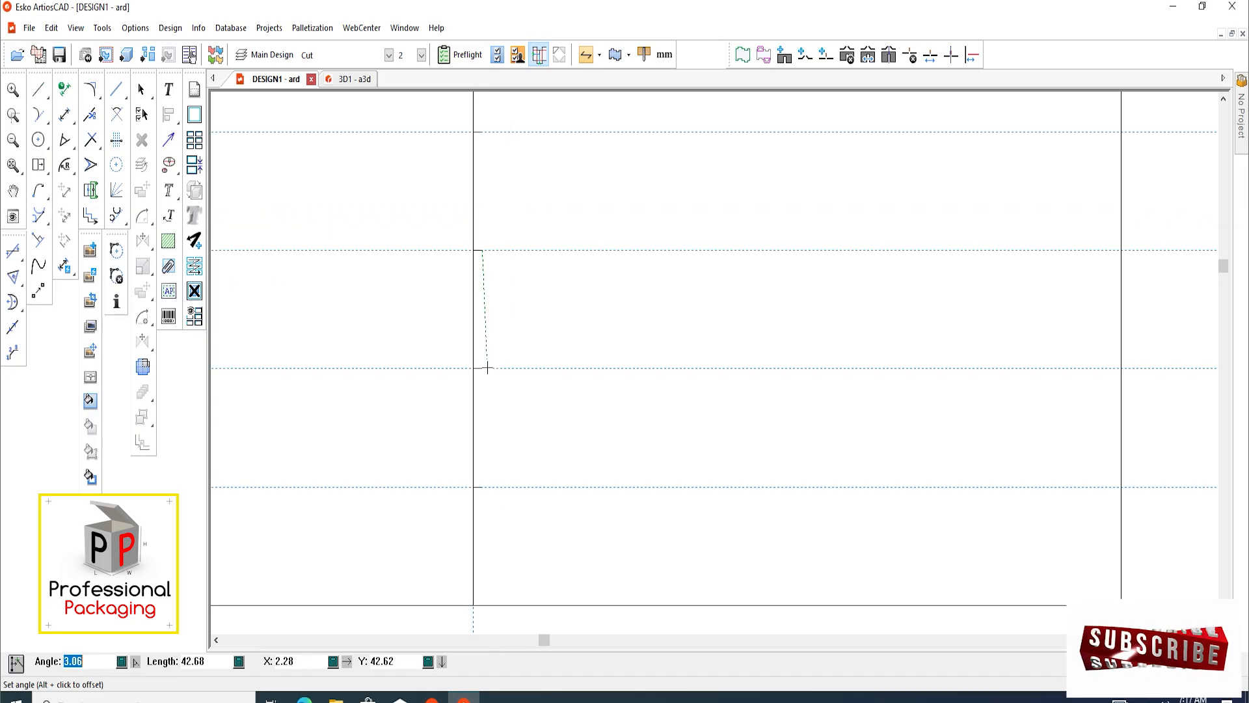
left_click(482, 368)
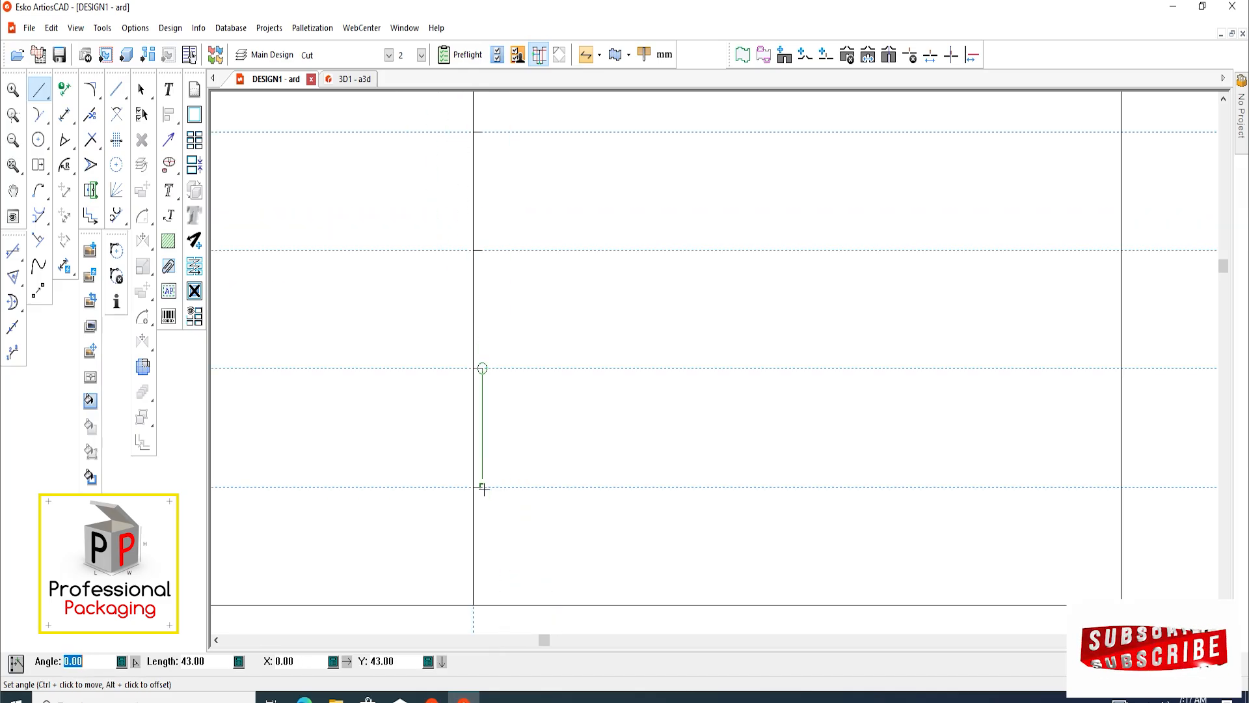
left_click(482, 485)
left_click(141, 89)
Draw a 43 mm vertical line joining the ends of the short lines to close the upper copied tab
middle_click_drag(533, 319, 522, 476)
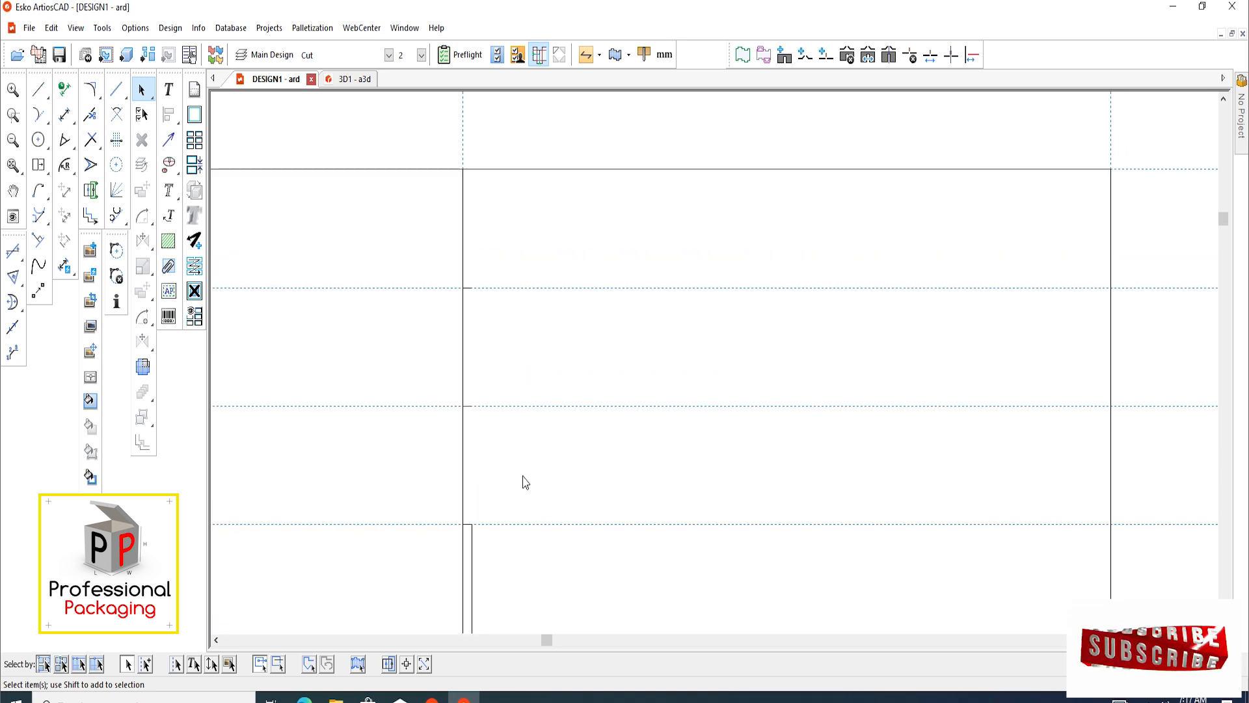
left_click(36, 95)
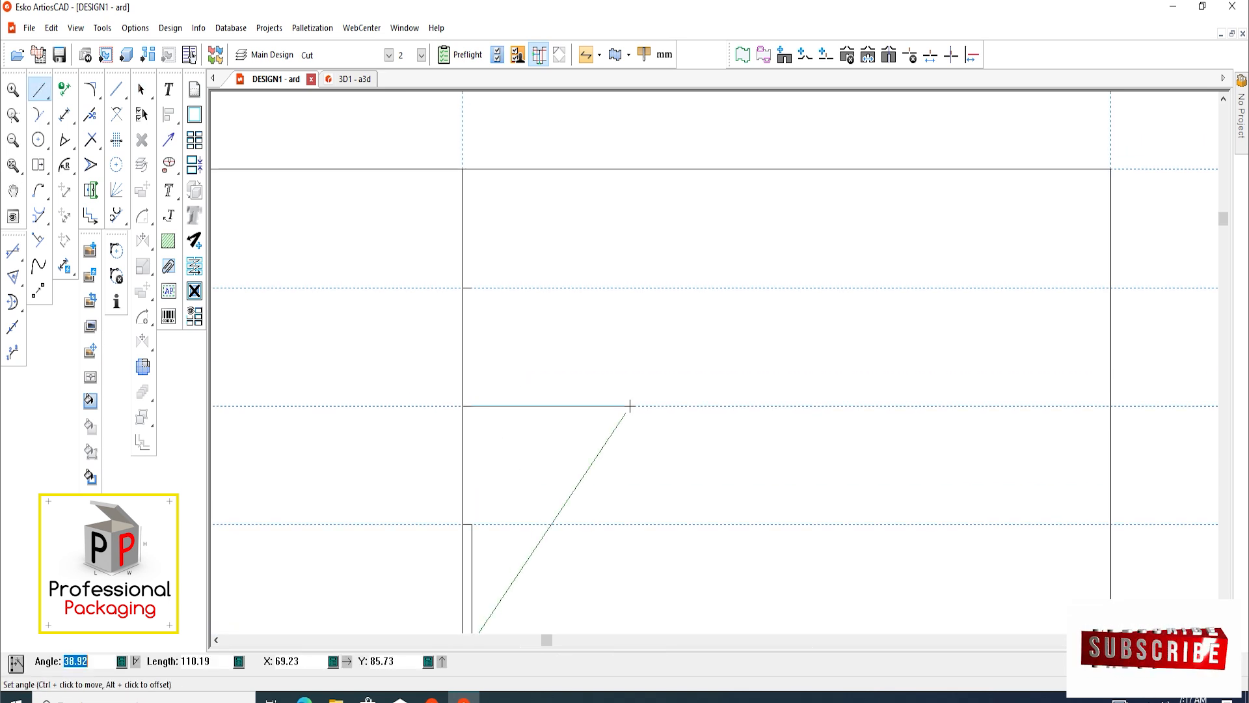
left_click(471, 287)
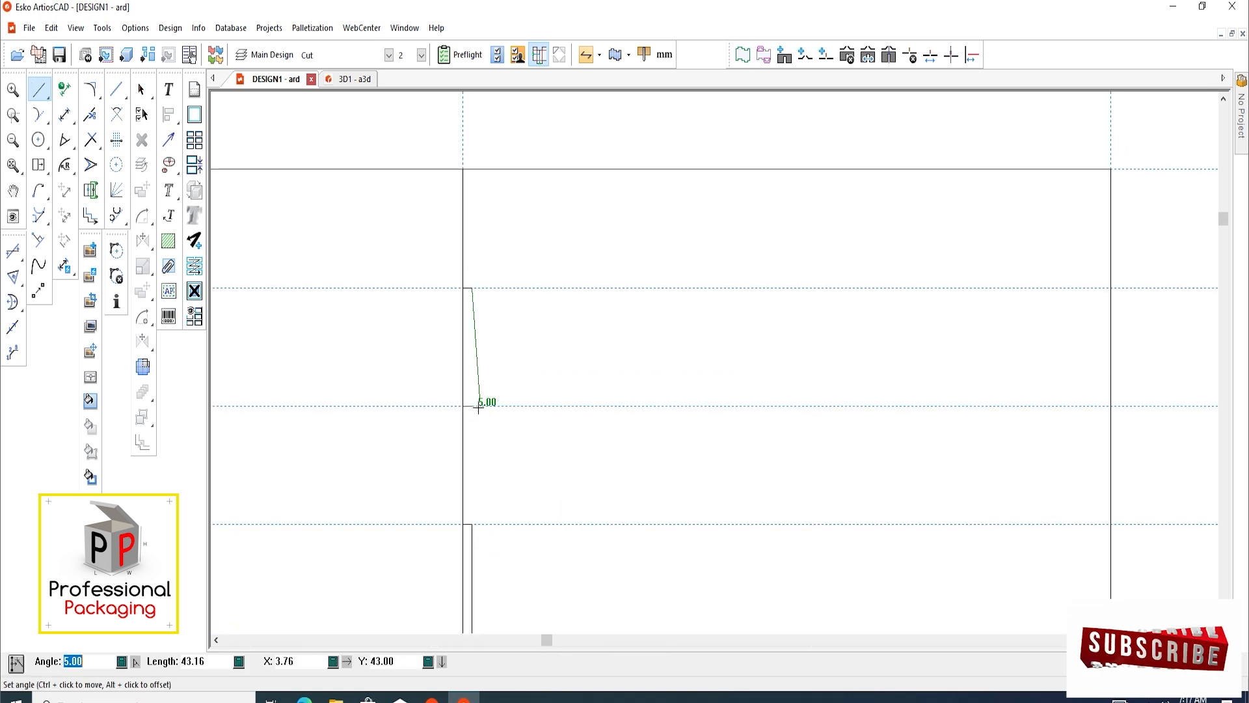
left_click(472, 406)
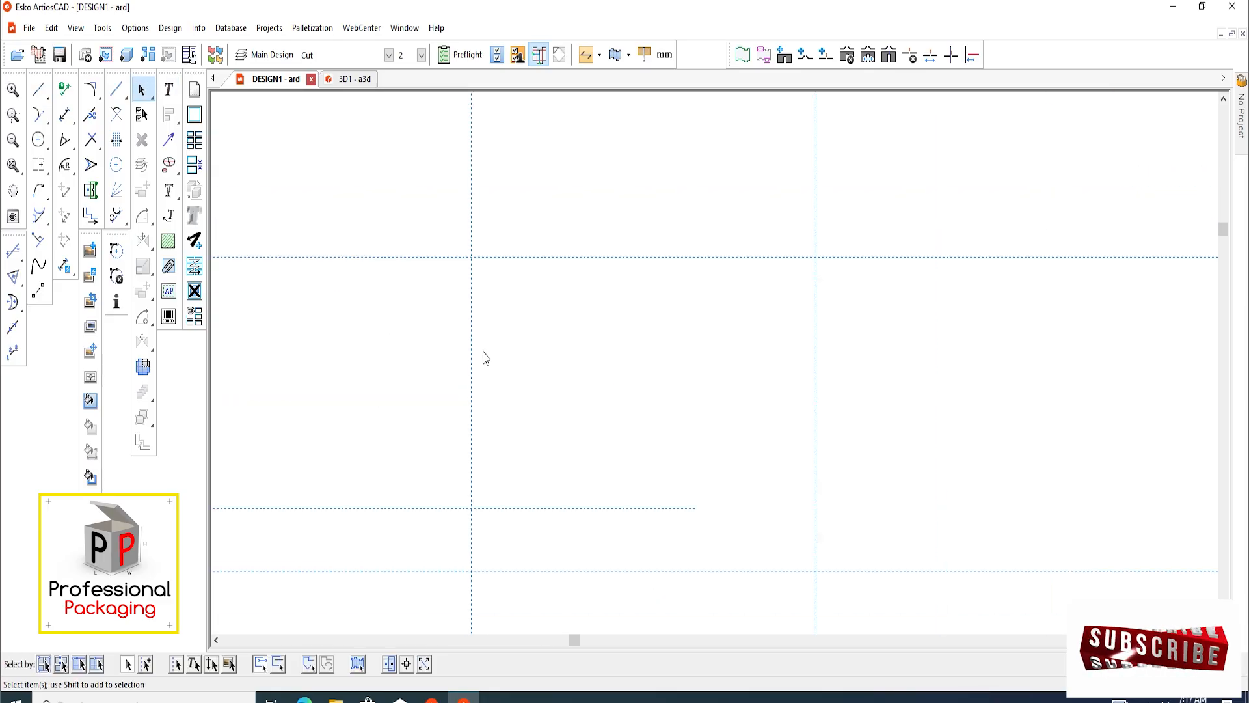
scroll(549, 351, "down", 6)
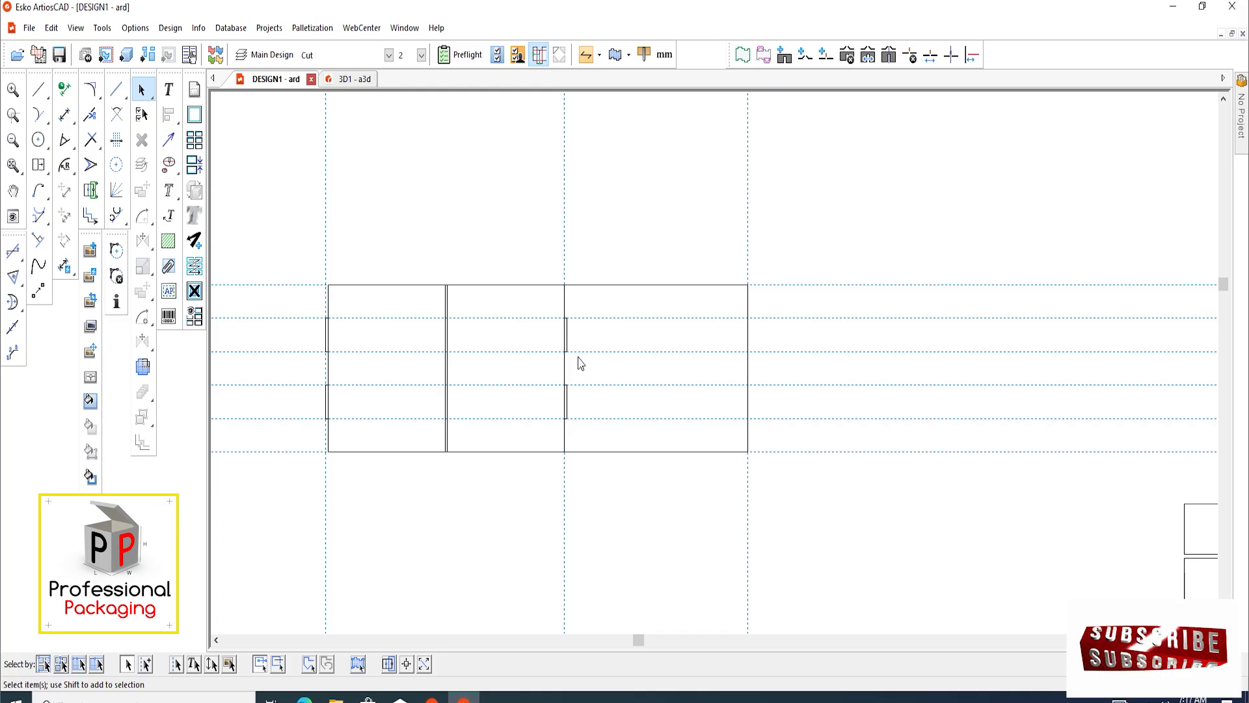
middle_click_drag(594, 368, 563, 379)
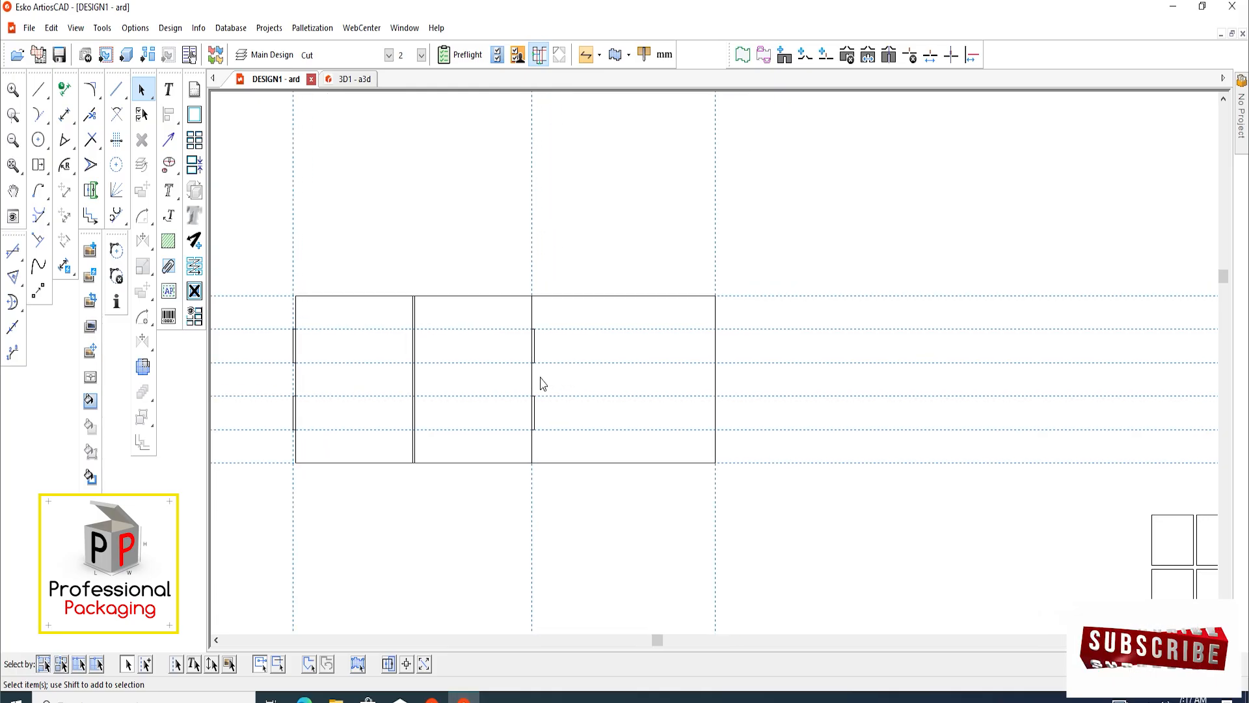
scroll(544, 384, "up", 5)
left_click_drag(554, 175, 520, 561)
scroll(517, 467, "up", 3)
scroll(516, 470, "down", 2)
middle_click_drag(536, 435, 527, 410)
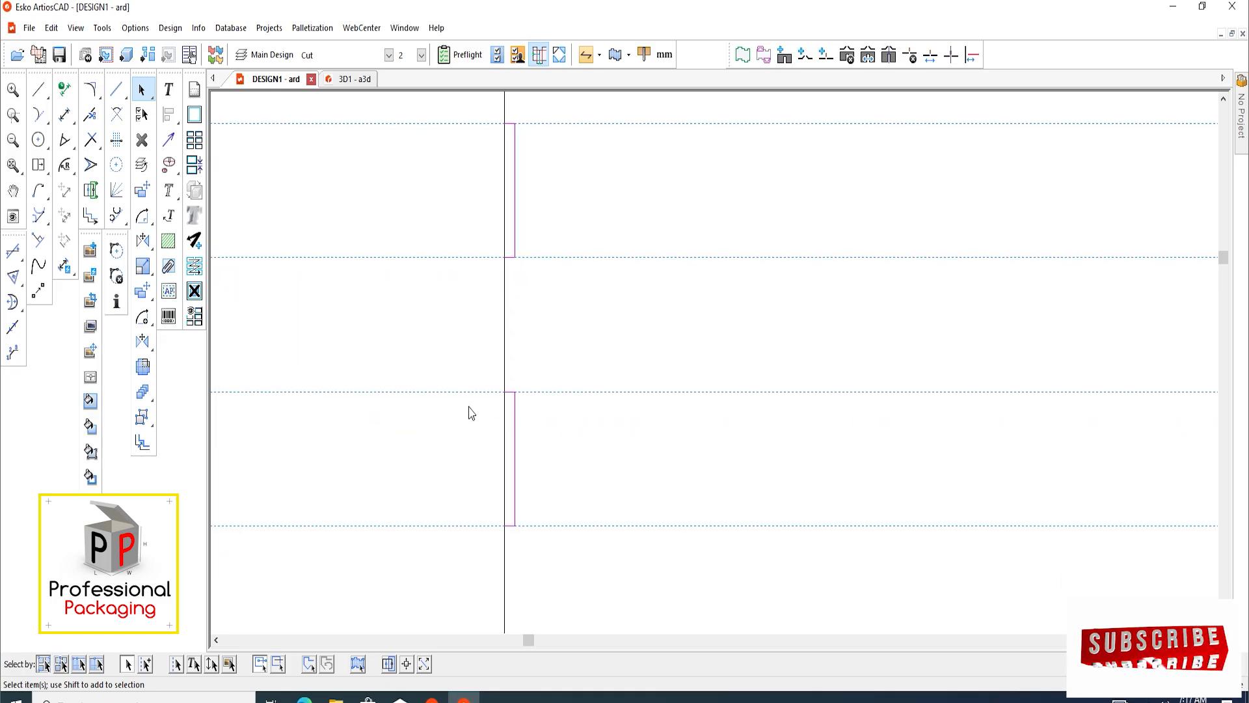
left_click(471, 414)
Add a vertical construction line offset 2 mm inside the left edge of the widest panel
scroll(484, 309, "up", 2)
key("c")
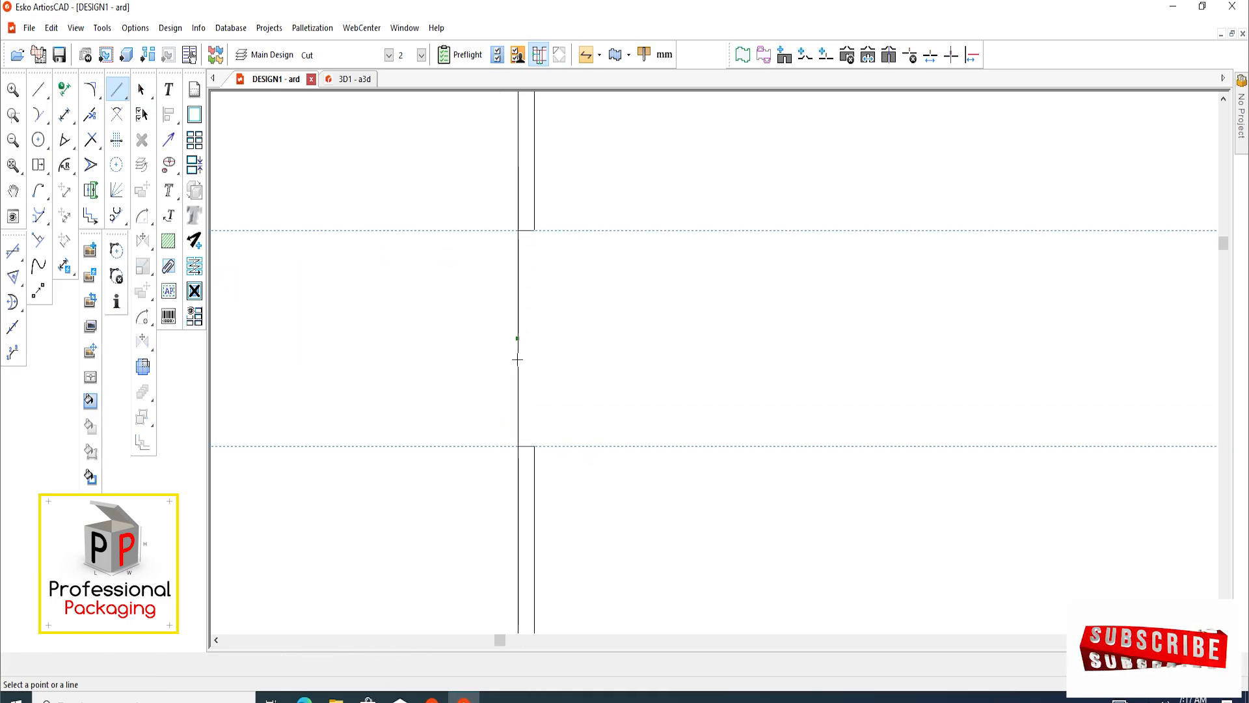
left_click(518, 359)
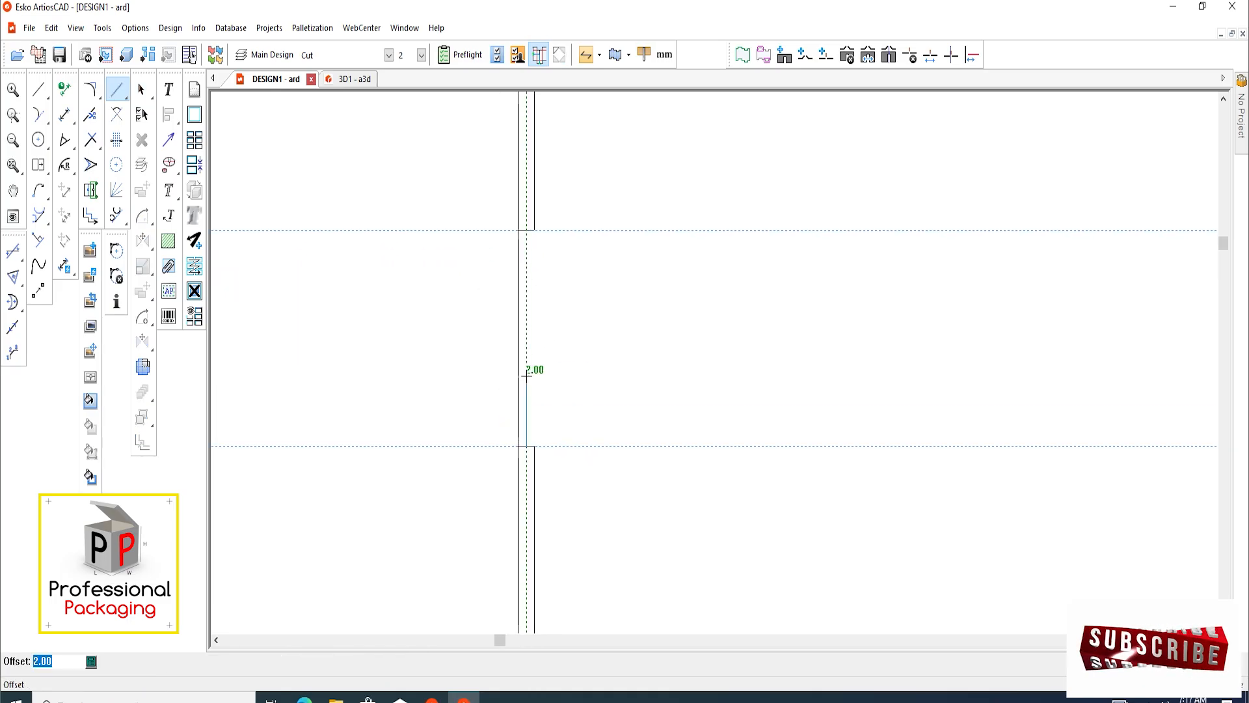
type("2")
key("Return")
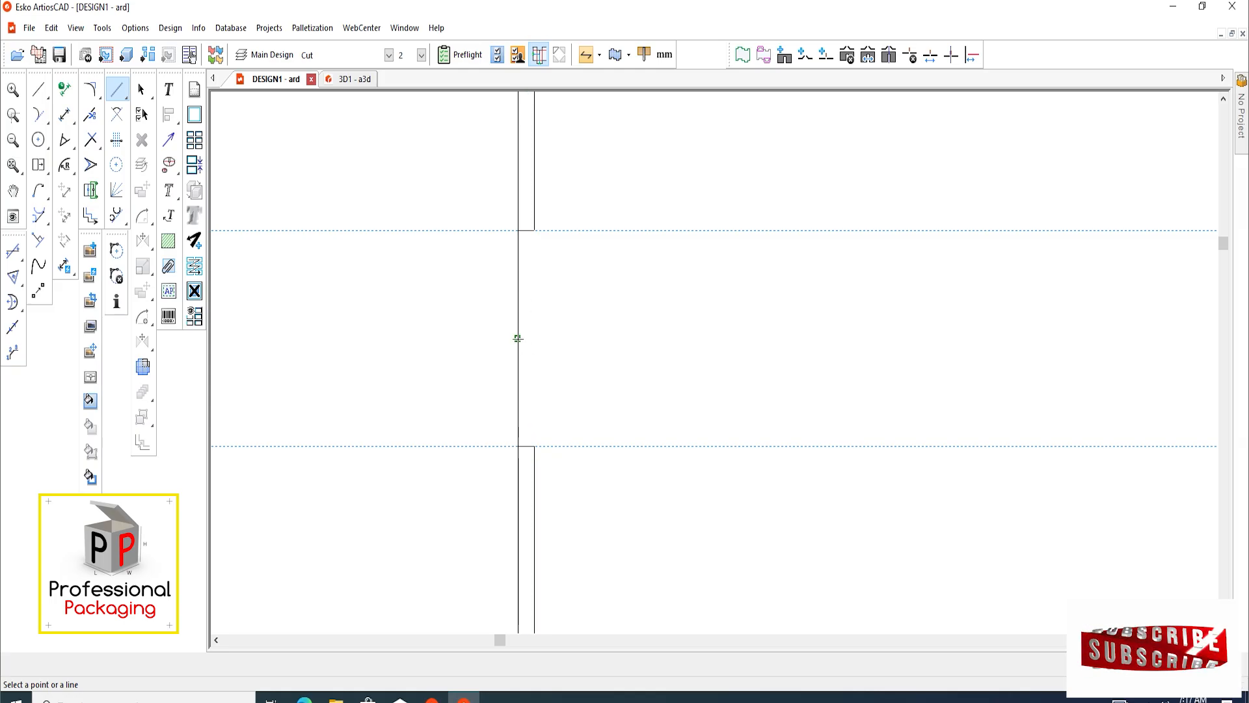
left_click(520, 352)
type("2.5")
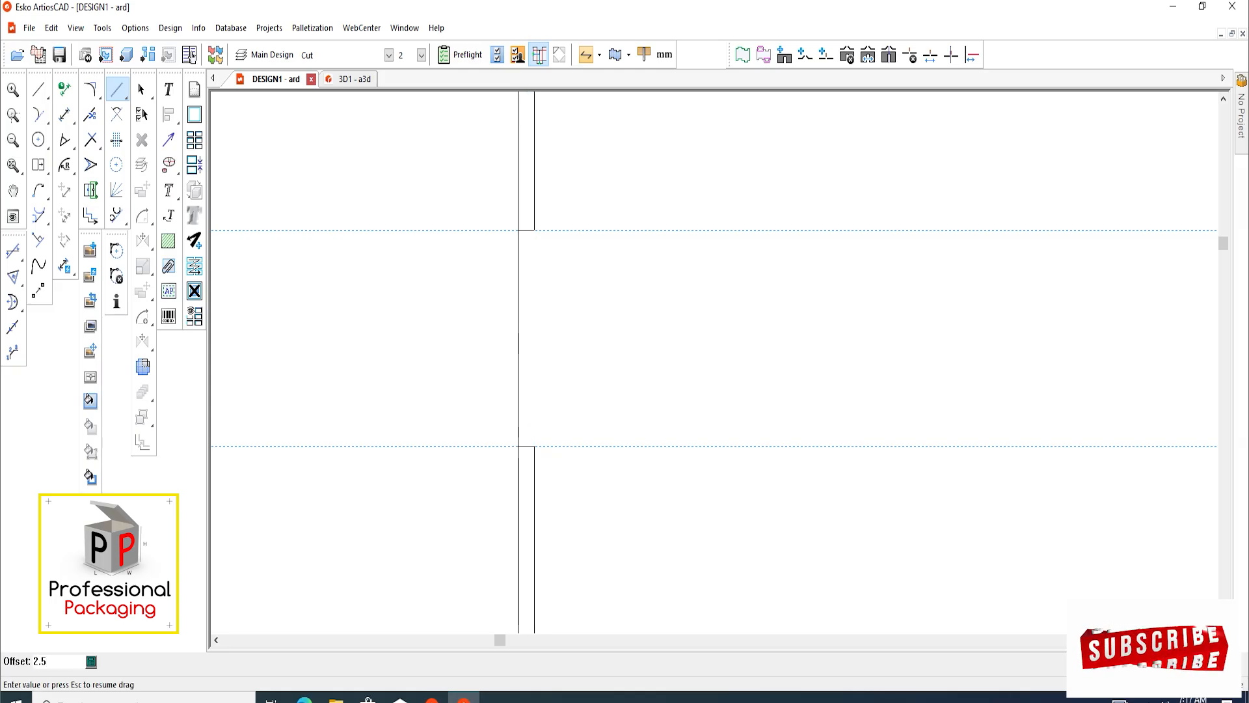
key("Return")
scroll(513, 373, "down", 3)
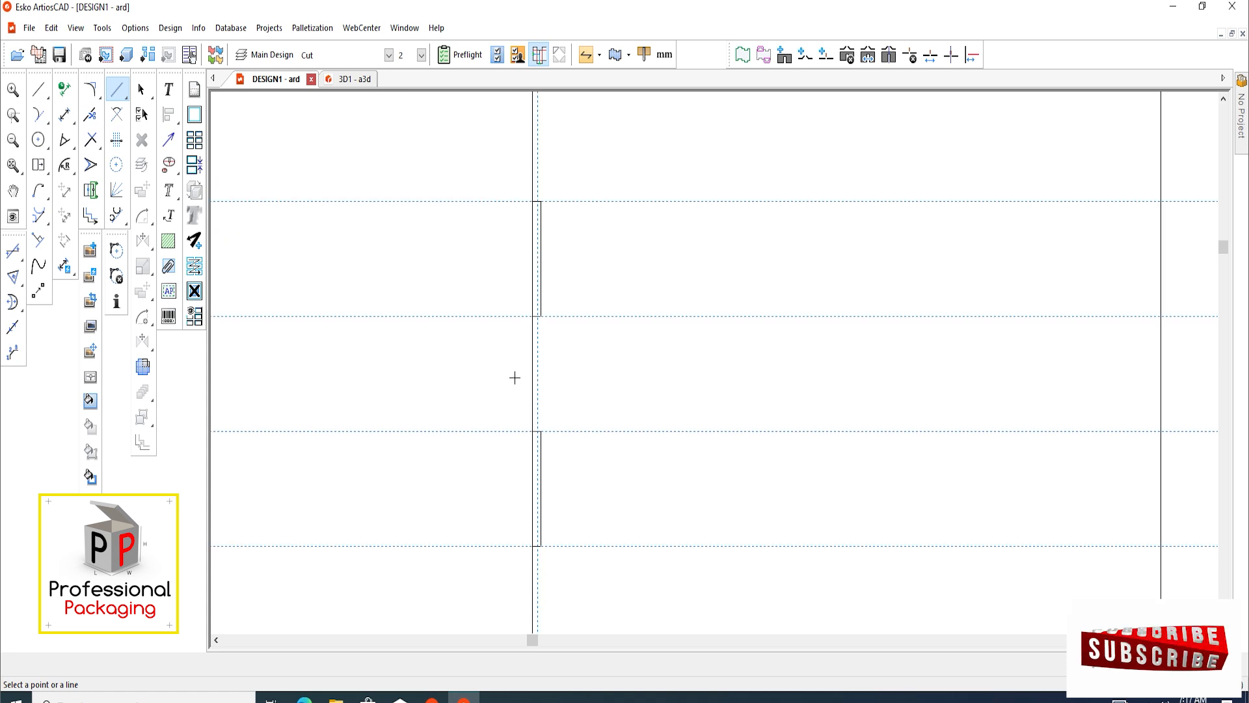
Draw a 129 mm vertical line on the 2 mm guide, from the upper copied tab's top to the lower copied tab's bottom
left_click(38, 89)
left_click(348, 285)
scroll(544, 247, "up", 2)
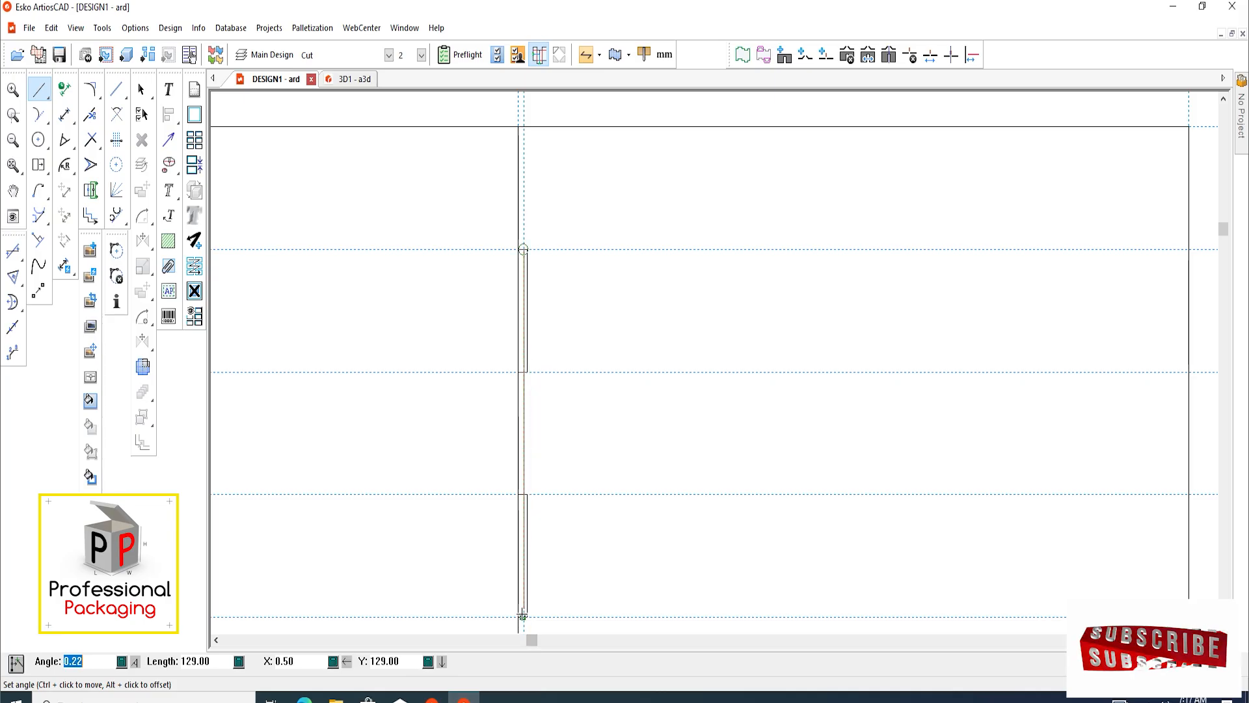
left_click(523, 616)
Remove the copied tabs' outer vertical lines and trim the short horizontals and the new line between the tabs
left_click(141, 90)
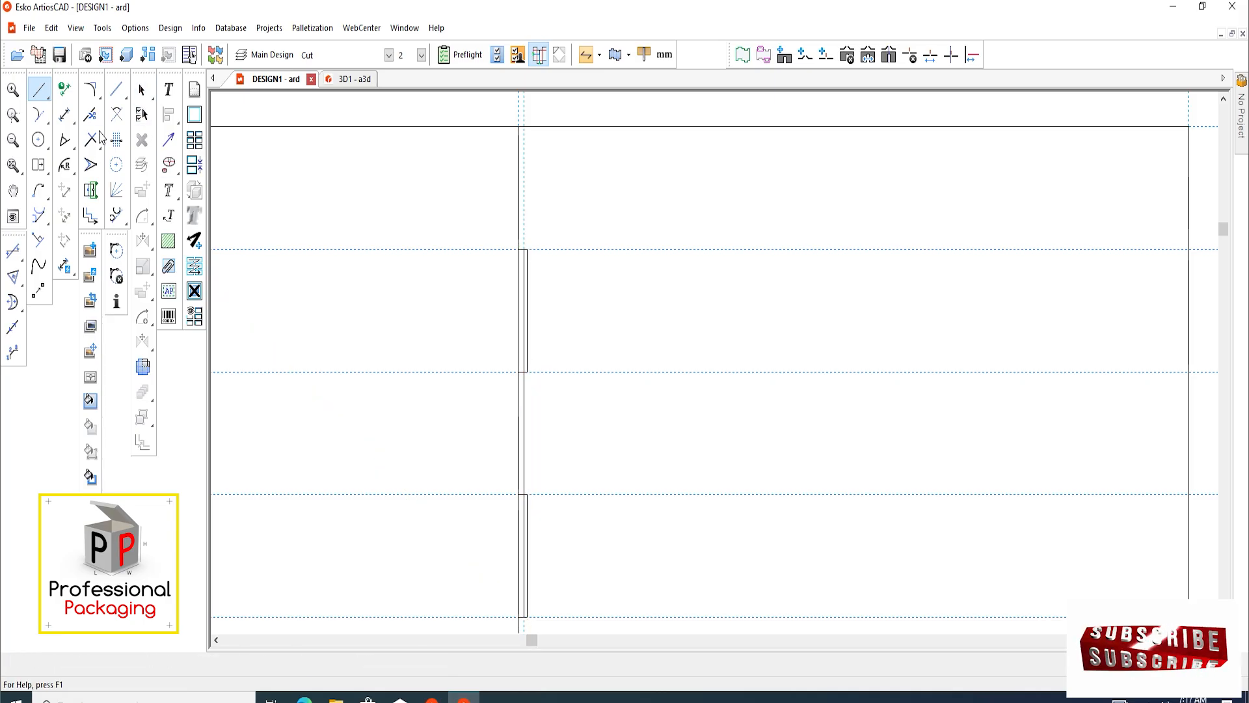
left_click(96, 147)
scroll(535, 235, "up", 2)
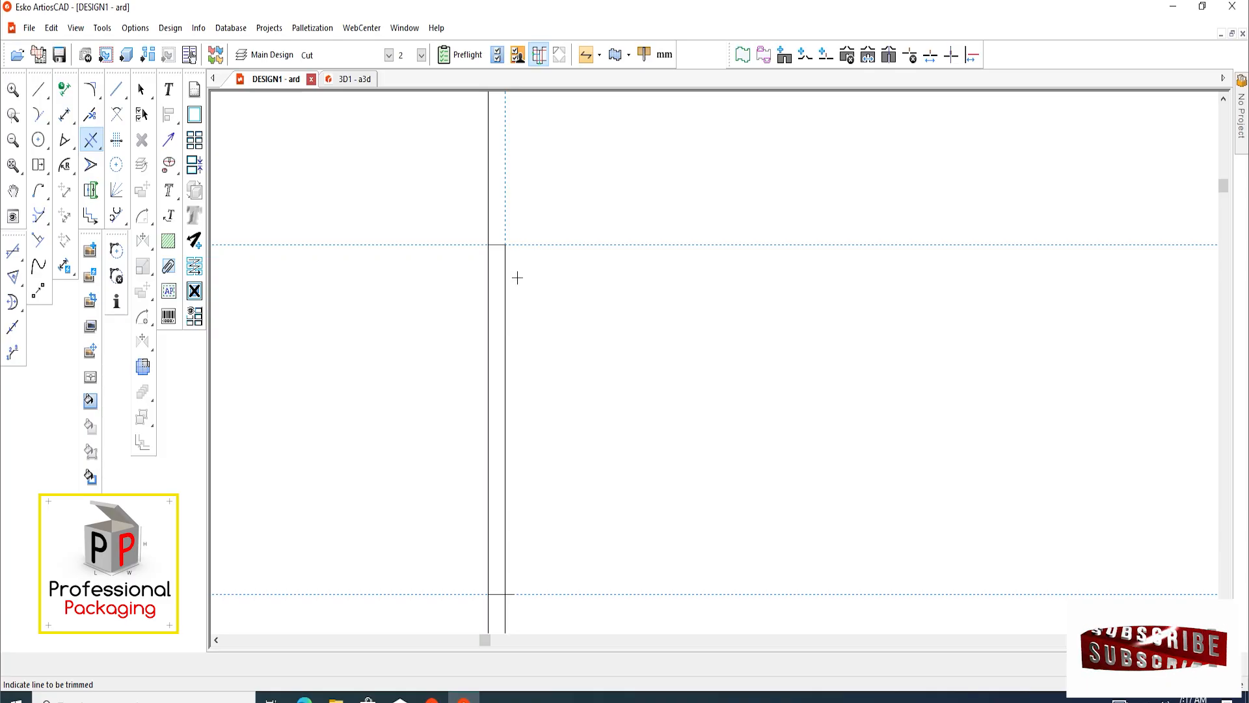
scroll(517, 278, "down", 2)
scroll(503, 482, "up", 2)
scroll(514, 360, "down", 4)
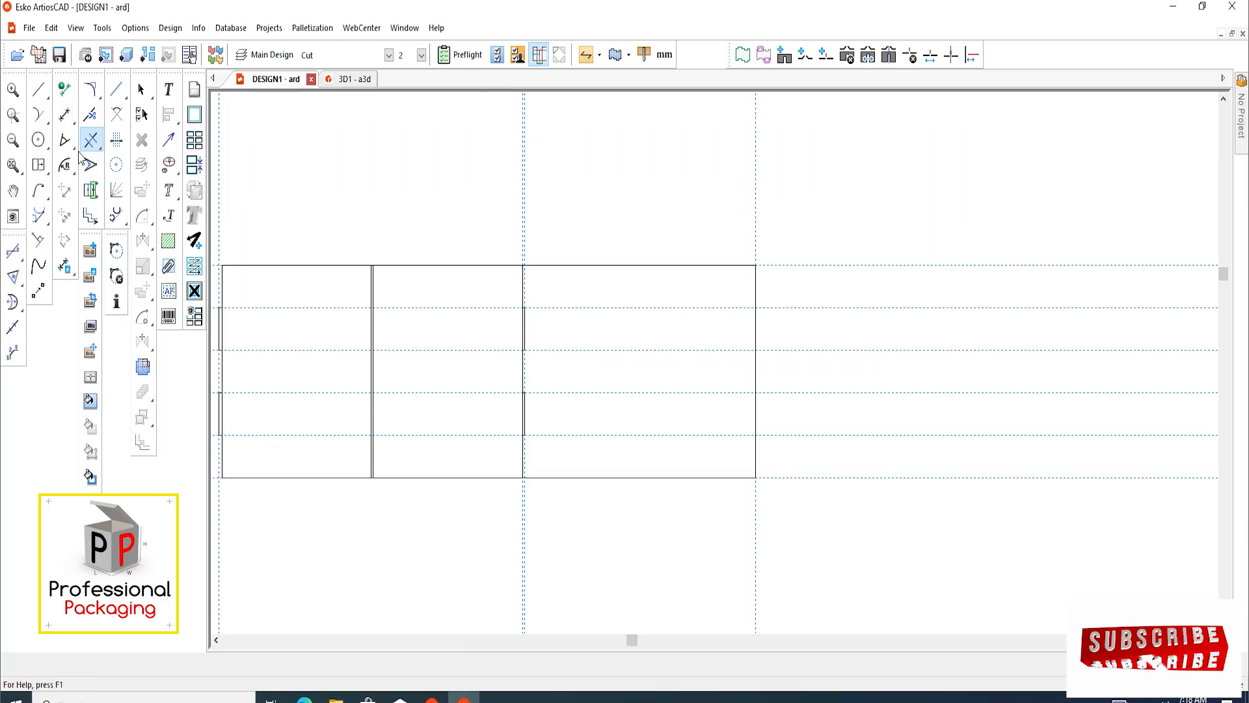
Stretch the top outer corner of the upper left-edge tab straight down about 1 mm to slant its top side
left_click(142, 95)
scroll(579, 328, "up", 3)
scroll(318, 337, "down", 3)
scroll(446, 371, "up", 4)
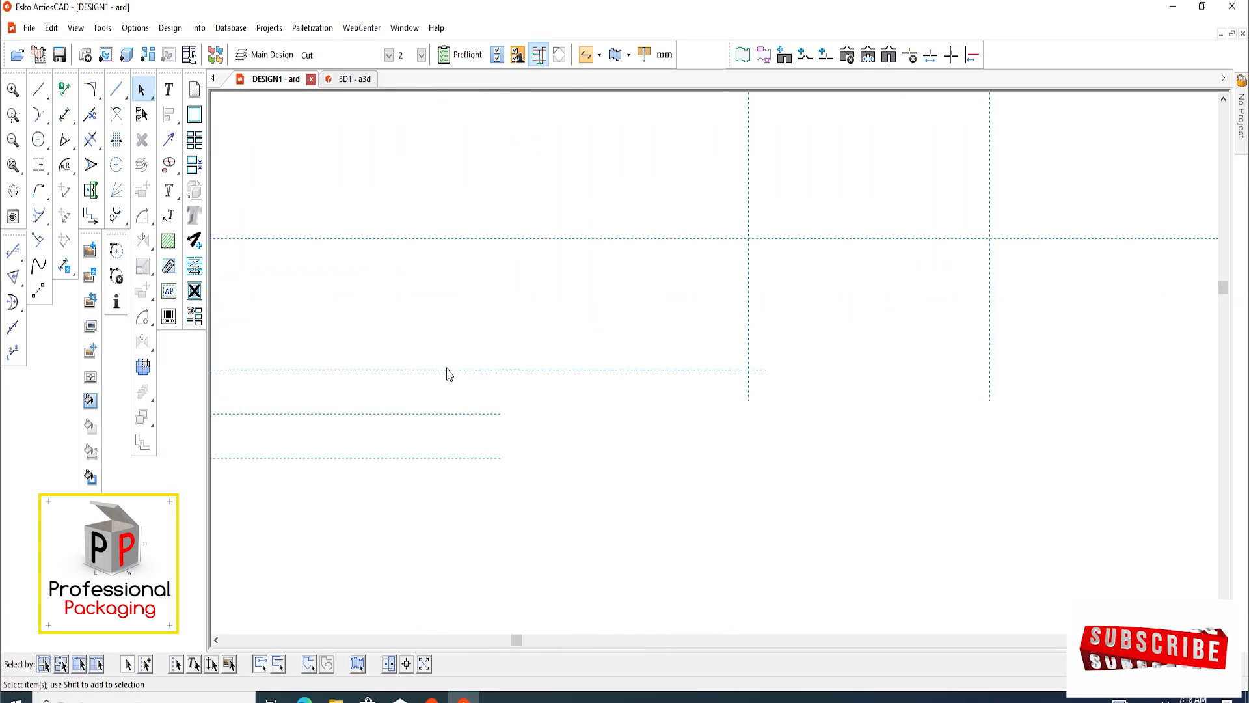
scroll(442, 262, "up", 3)
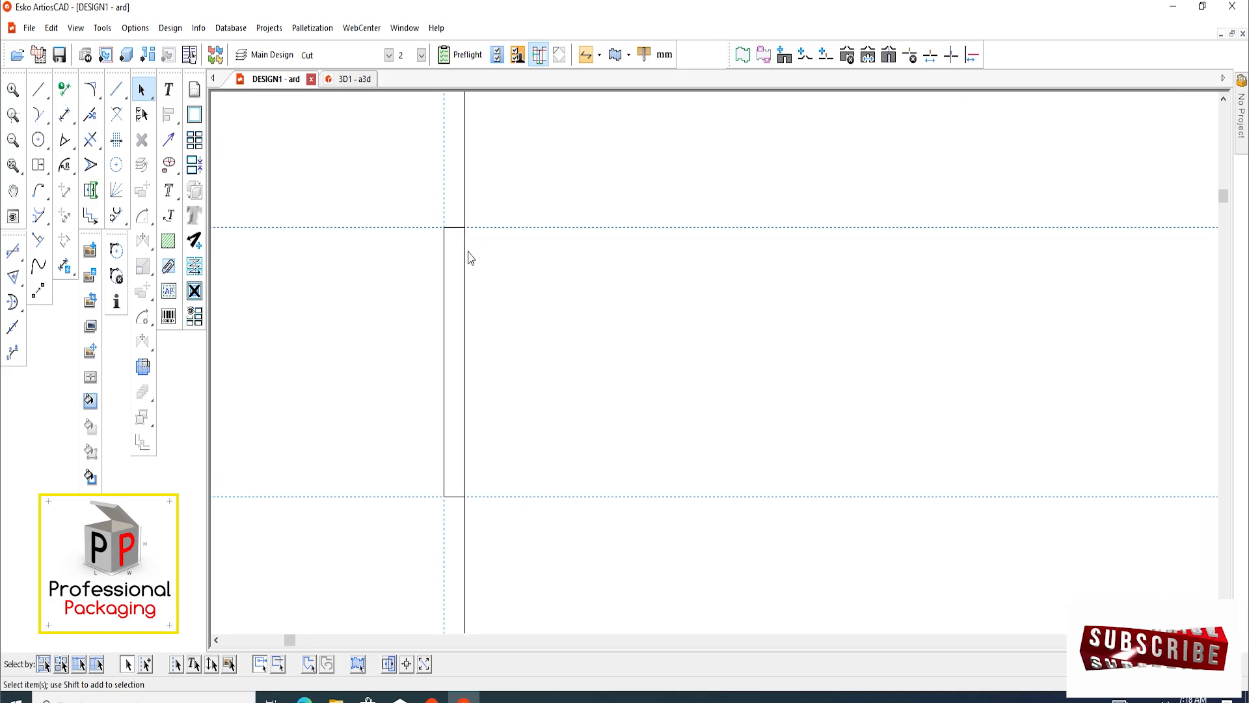
left_click(91, 166)
scroll(443, 241, "up", 1)
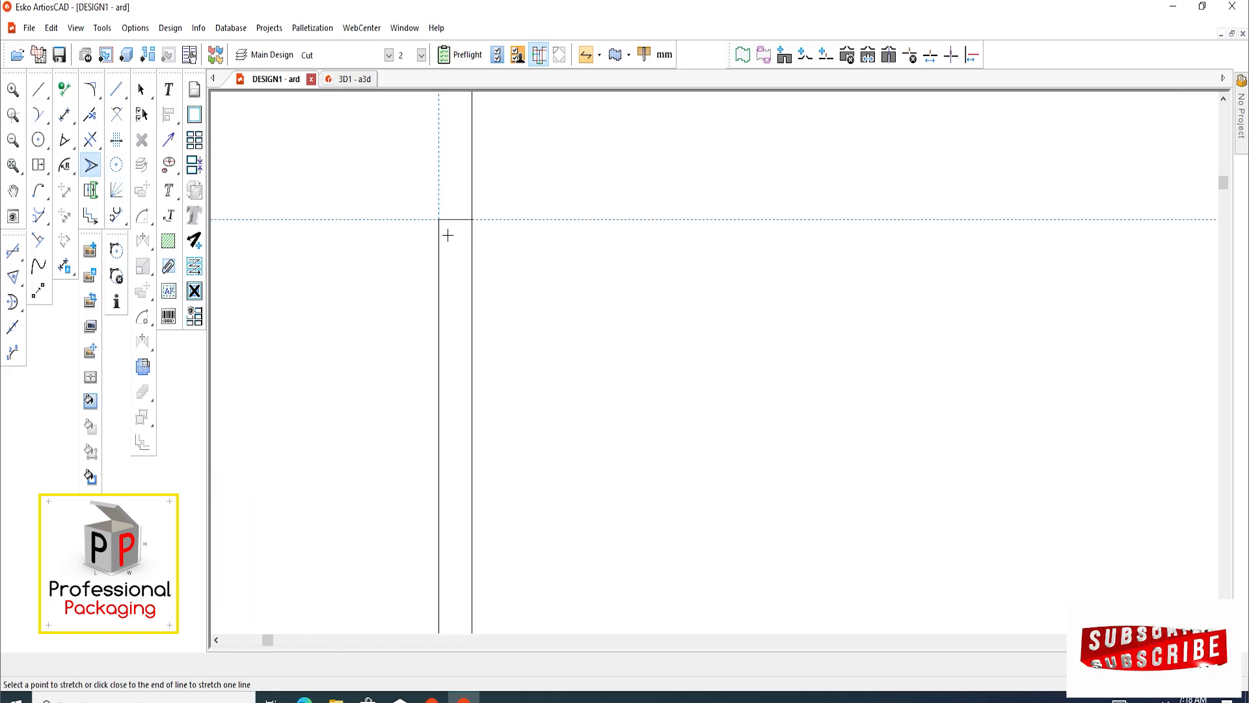
left_click(438, 219)
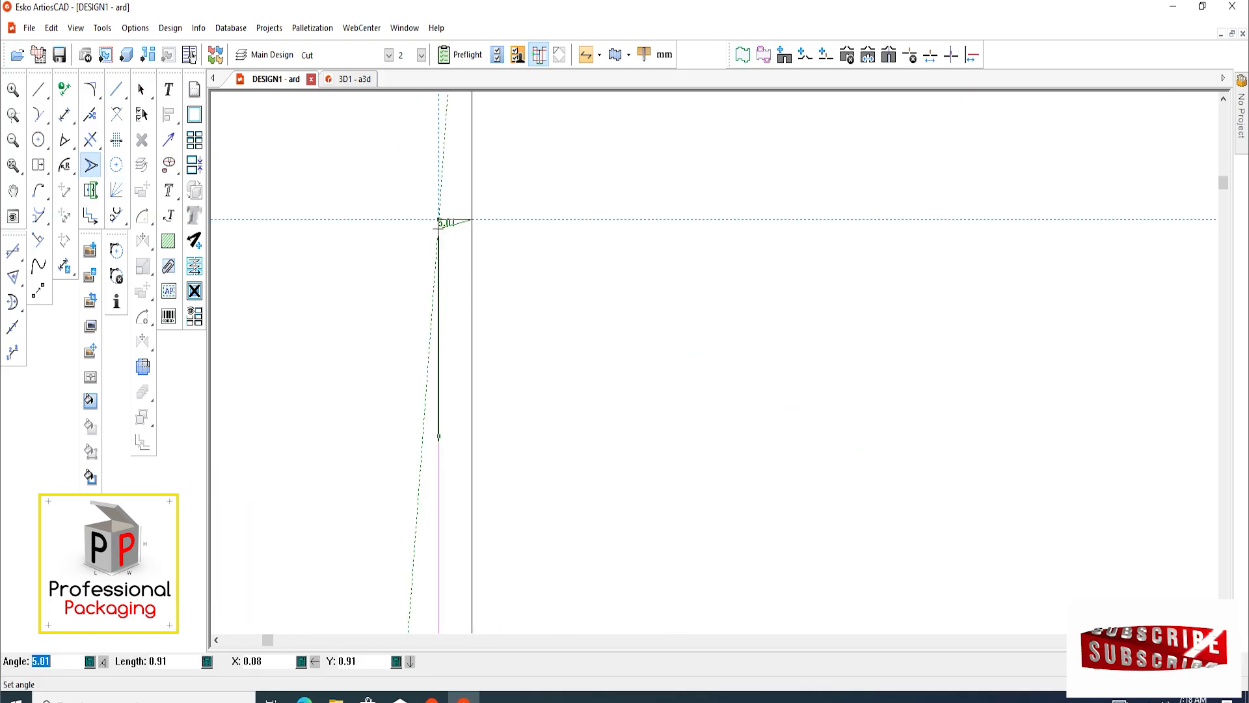
left_click(439, 231)
left_click(438, 231)
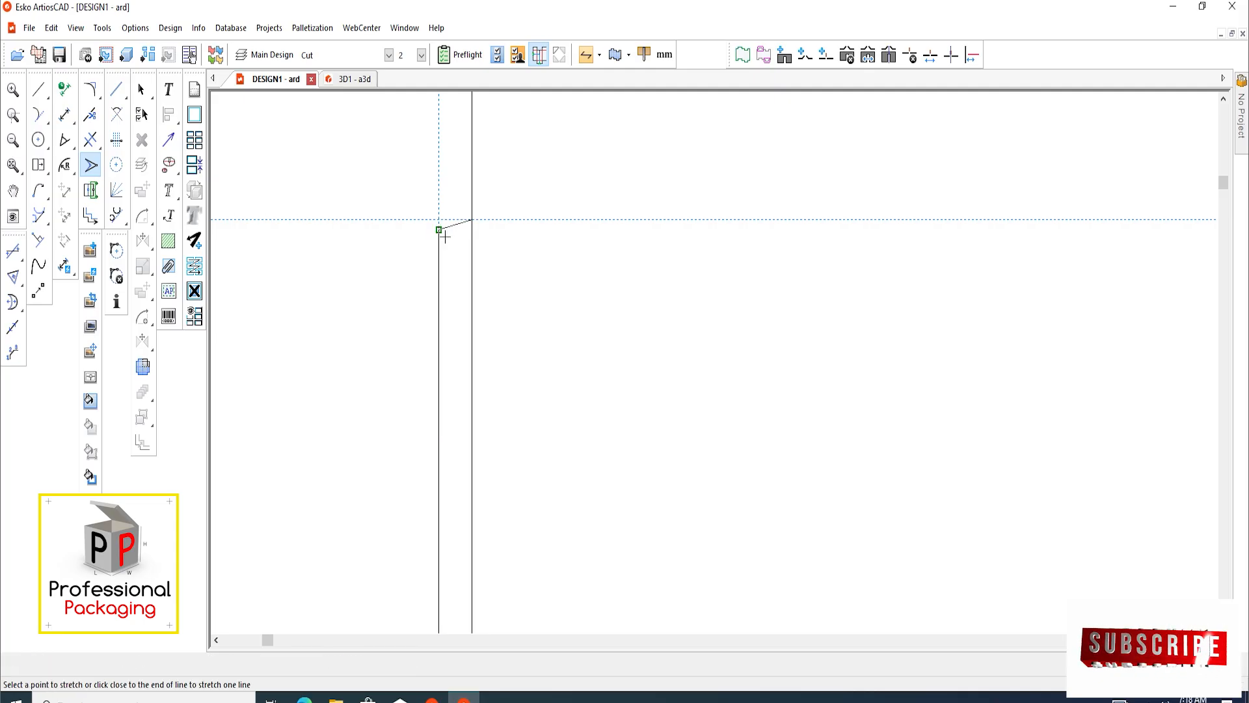
Stretch the bottom outer corner of the upper left-edge tab straight up to slant its bottom side
scroll(441, 235, "down", 3)
scroll(457, 462, "up", 3)
scroll(439, 403, "up", 1)
left_click(419, 400)
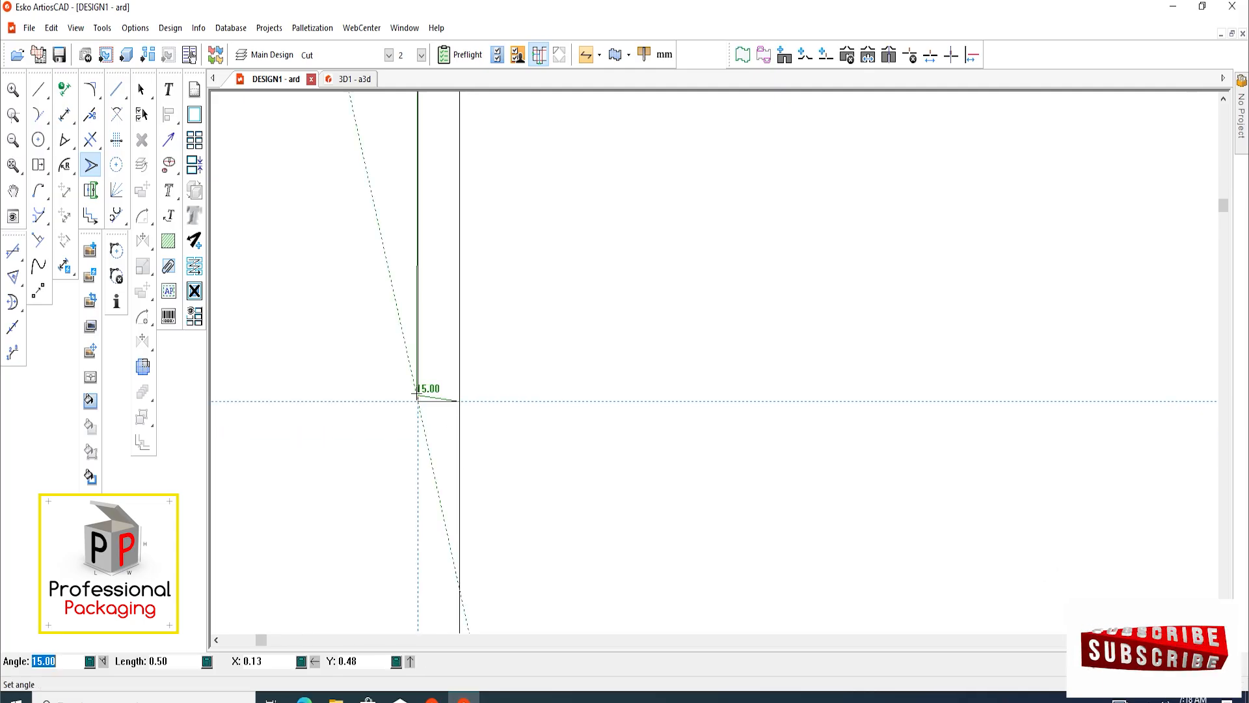
left_click(419, 395)
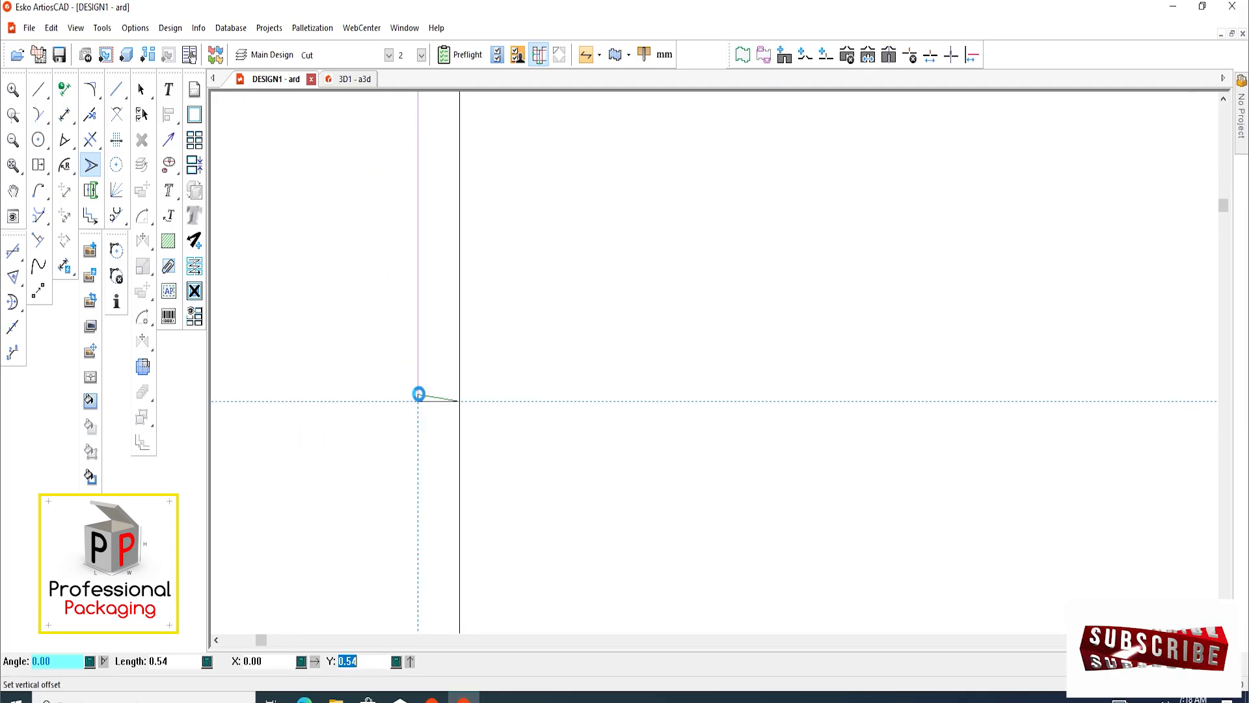
left_click(419, 393)
Stretch the top outer corner of the lower left-edge tab straight down 1 mm
scroll(449, 364, "down", 6)
scroll(458, 549, "up", 5)
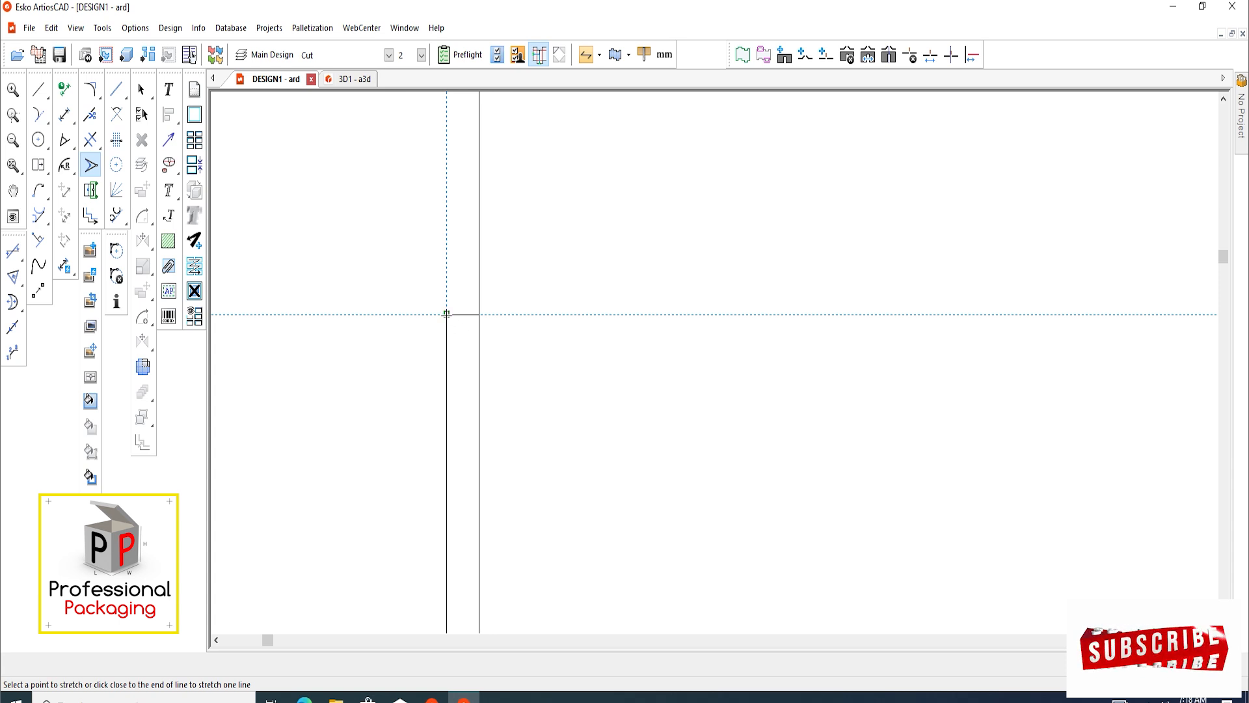
left_click(446, 313)
left_click(446, 319)
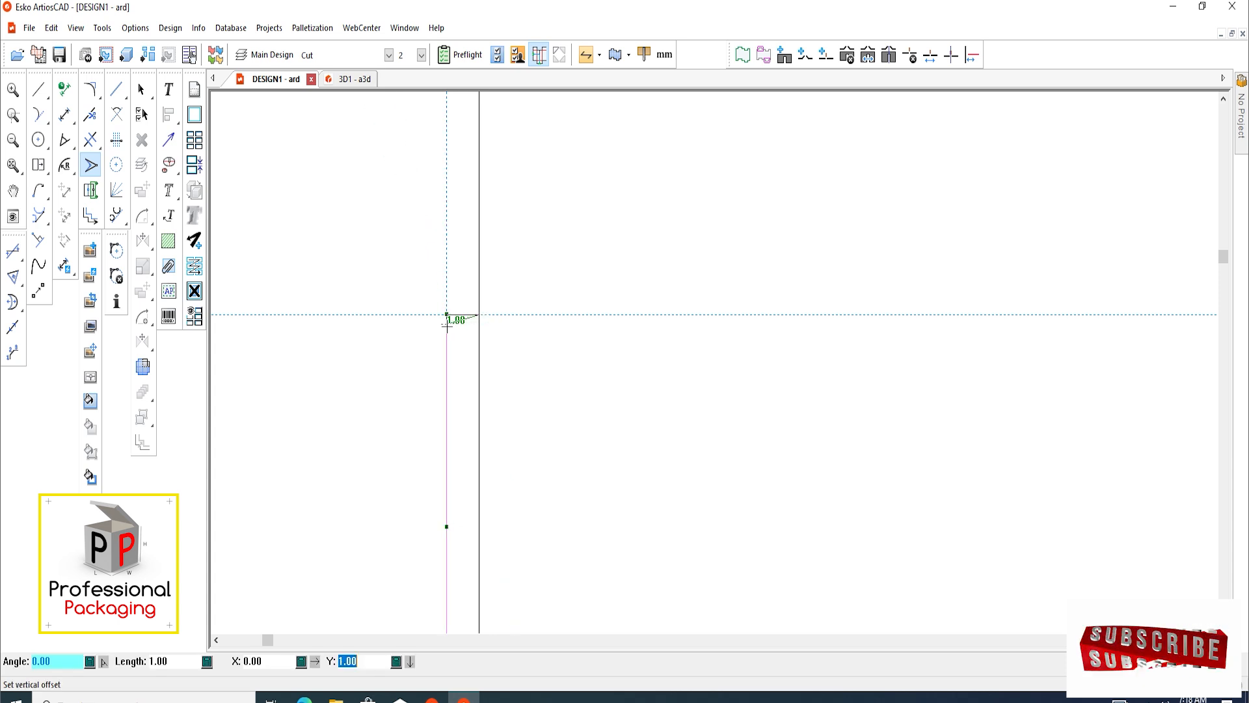
left_click(447, 323)
Stretch the bottom outer corner of the lower left-edge tab straight up about 1 mm
scroll(447, 325, "down", 4)
scroll(460, 549, "up", 4)
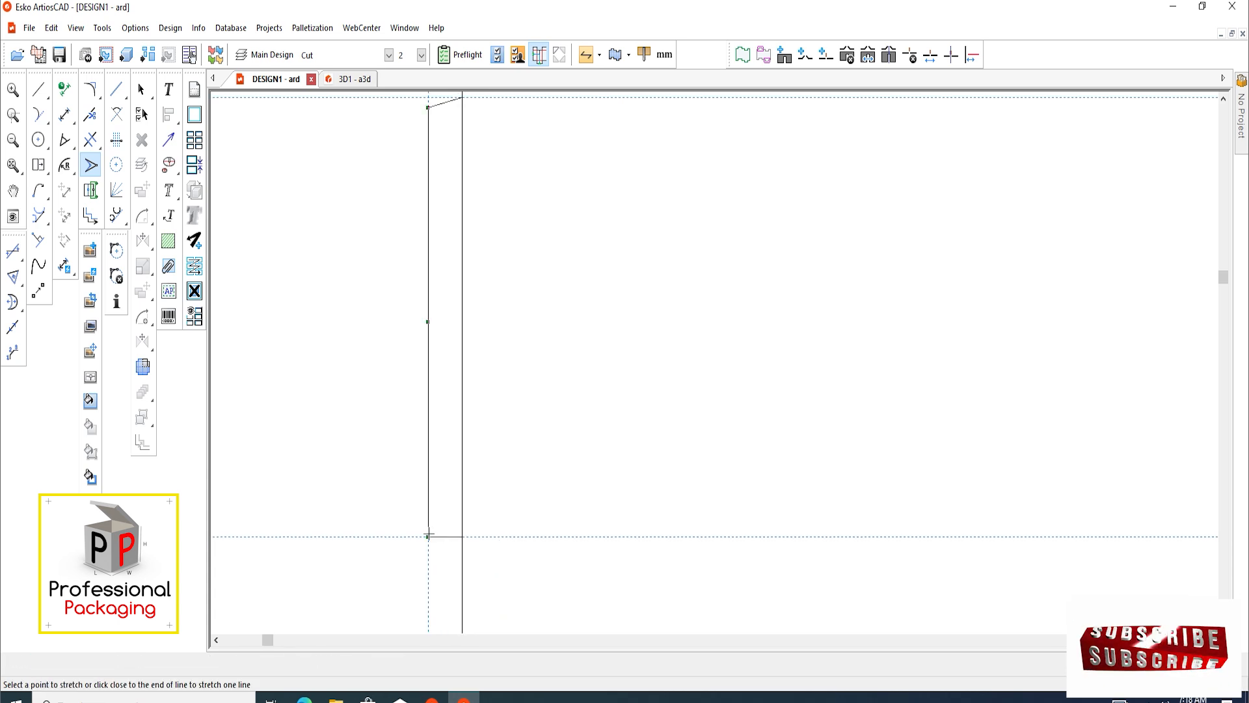
left_click(428, 537)
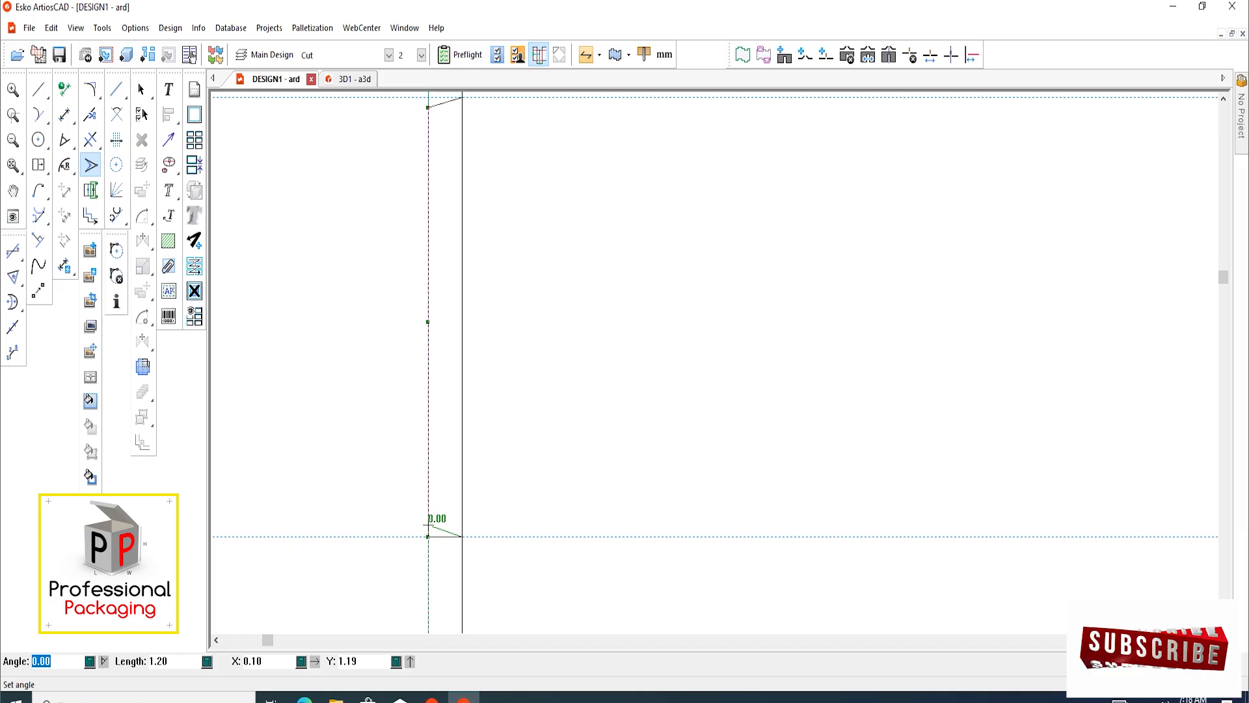
left_click(429, 525)
left_click(428, 526)
scroll(428, 526, "down", 4)
left_click(143, 92)
scroll(260, 276, "down", 1)
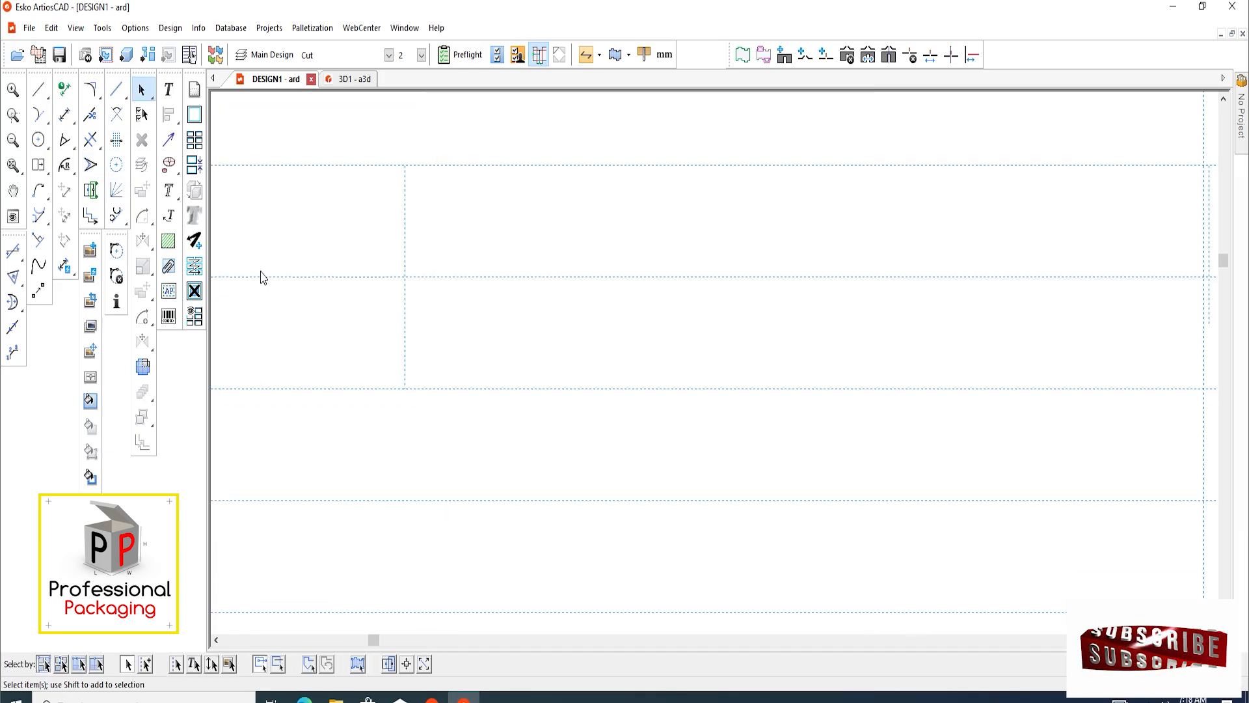
scroll(261, 277, "down", 3)
scroll(491, 371, "up", 1)
scroll(449, 410, "down", 1)
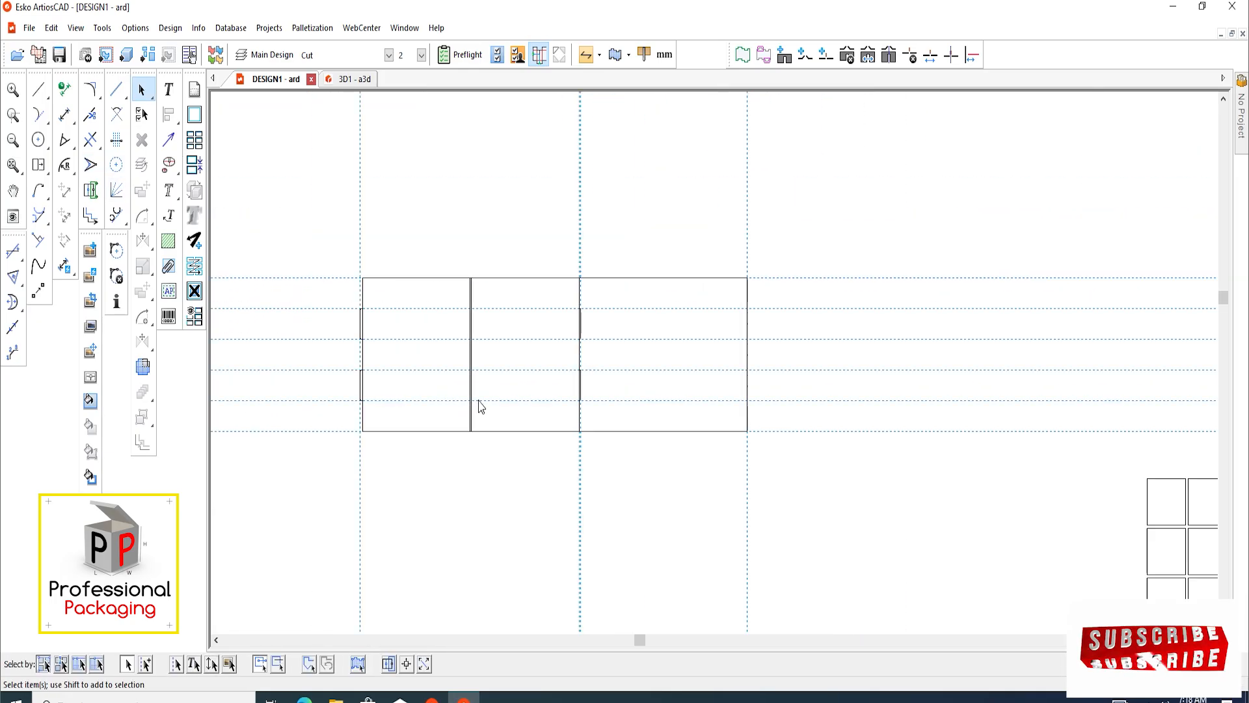
mouse_move(506, 399)
middle_mouse_down()
mouse_move(491, 391)
mouse_move(406, 421)
mouse_move(441, 411)
mouse_move(442, 434)
middle_mouse_up()
scroll(318, 393, "up", 2)
scroll(424, 382, "down", 2)
scroll(575, 282, "up", 1)
middle_click_drag(562, 261, 537, 355)
scroll(515, 368, "up", 1)
scroll(511, 381, "down", 4)
middle_click_drag(548, 403, 546, 417)
Add a horizontal construction line about 183 mm above the top edge of the panels
right_click_drag(534, 426, 513, 373)
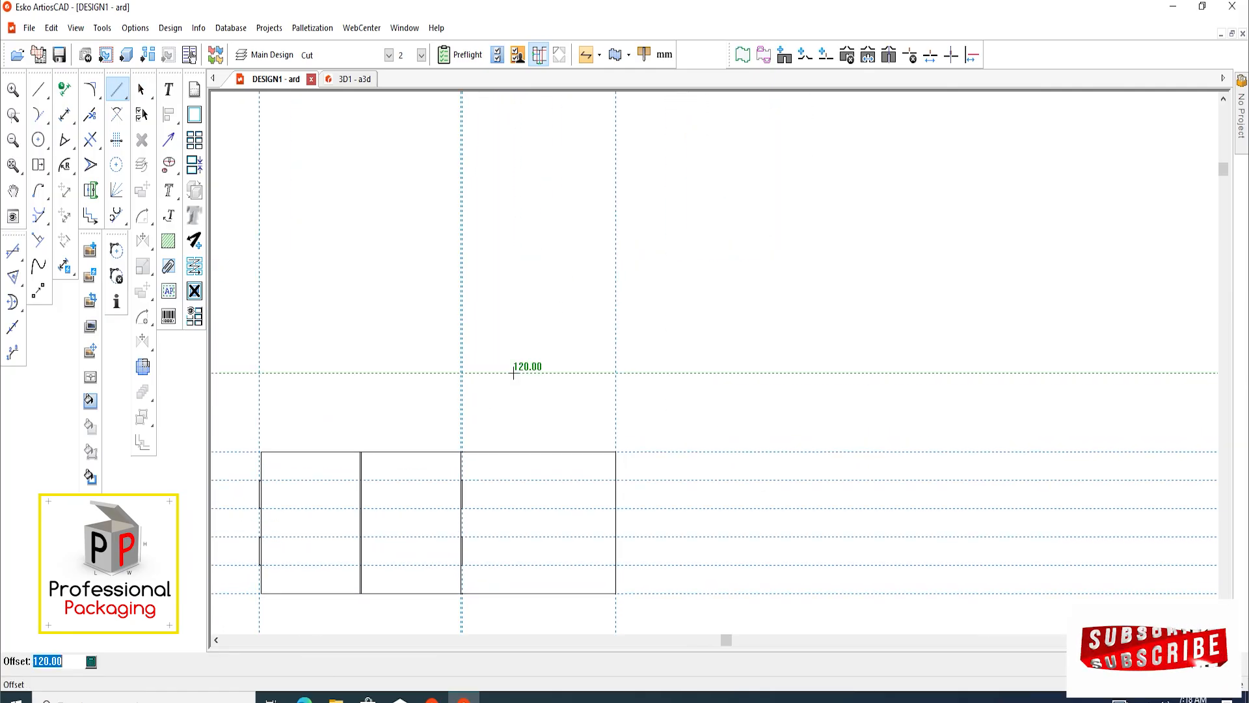
type("18")
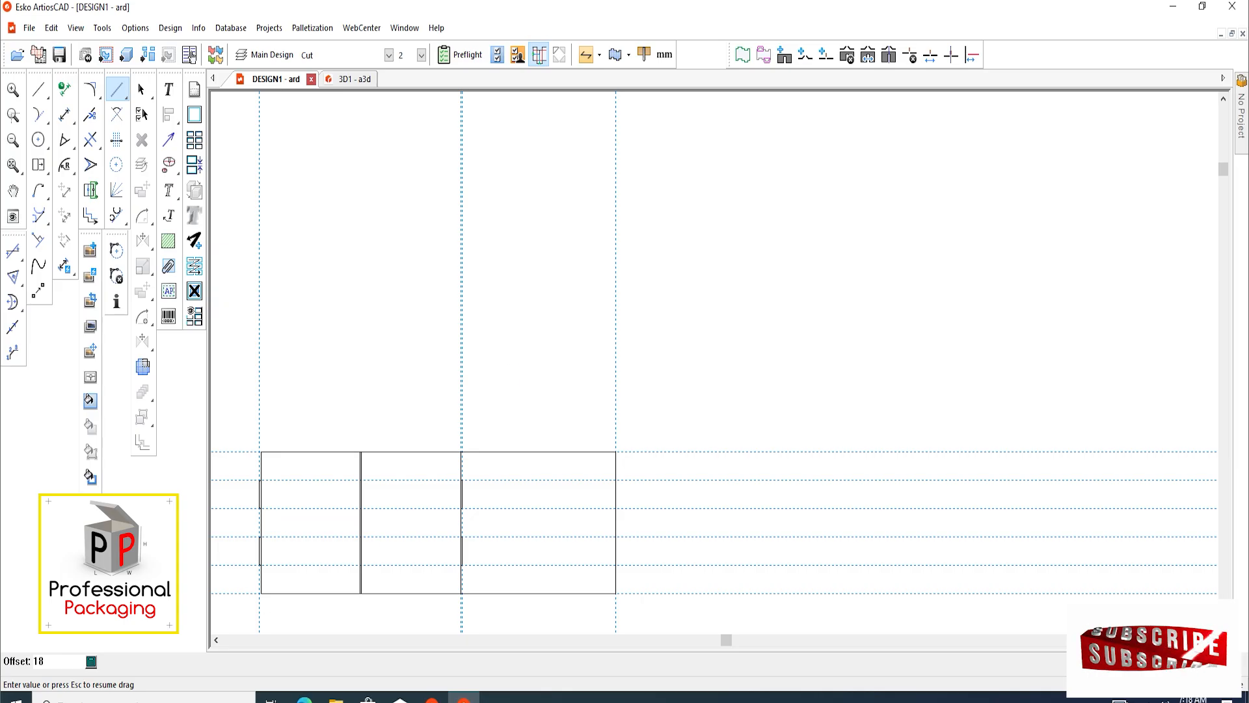
key("Return")
Build a 183 mm high rectangle upward from the top edge of the widest panel
scroll(561, 260, "up", 1)
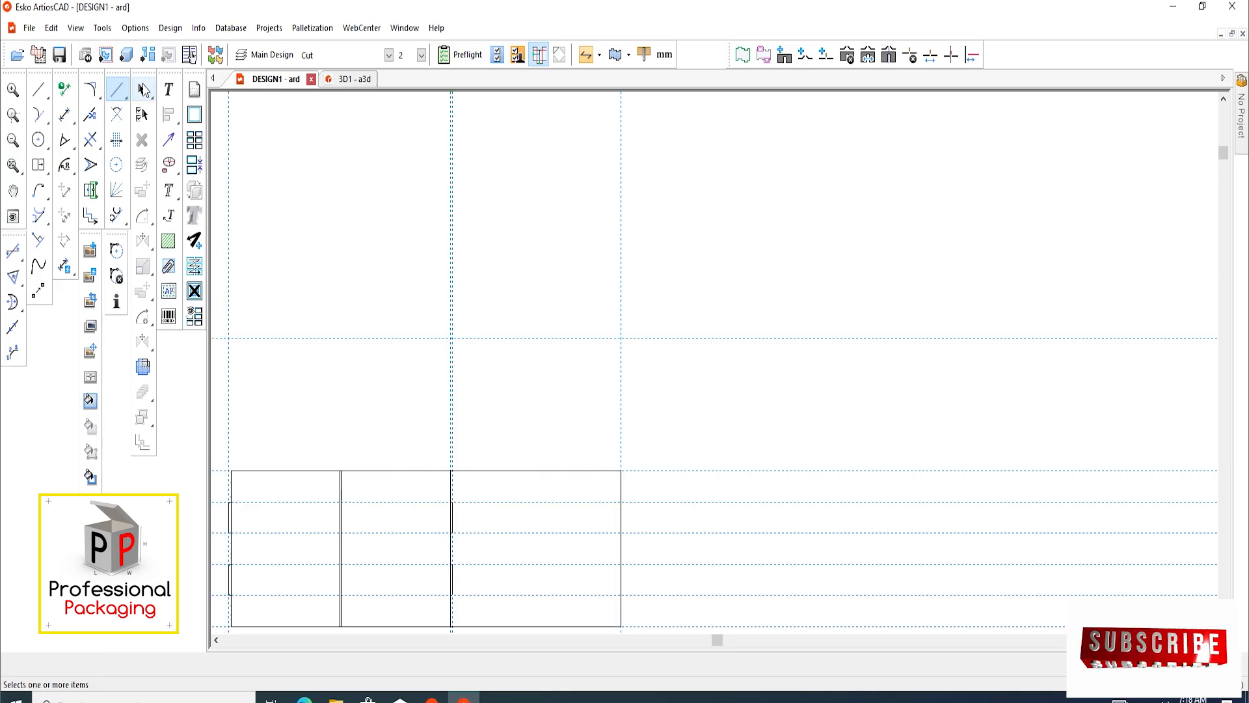
left_click(39, 164)
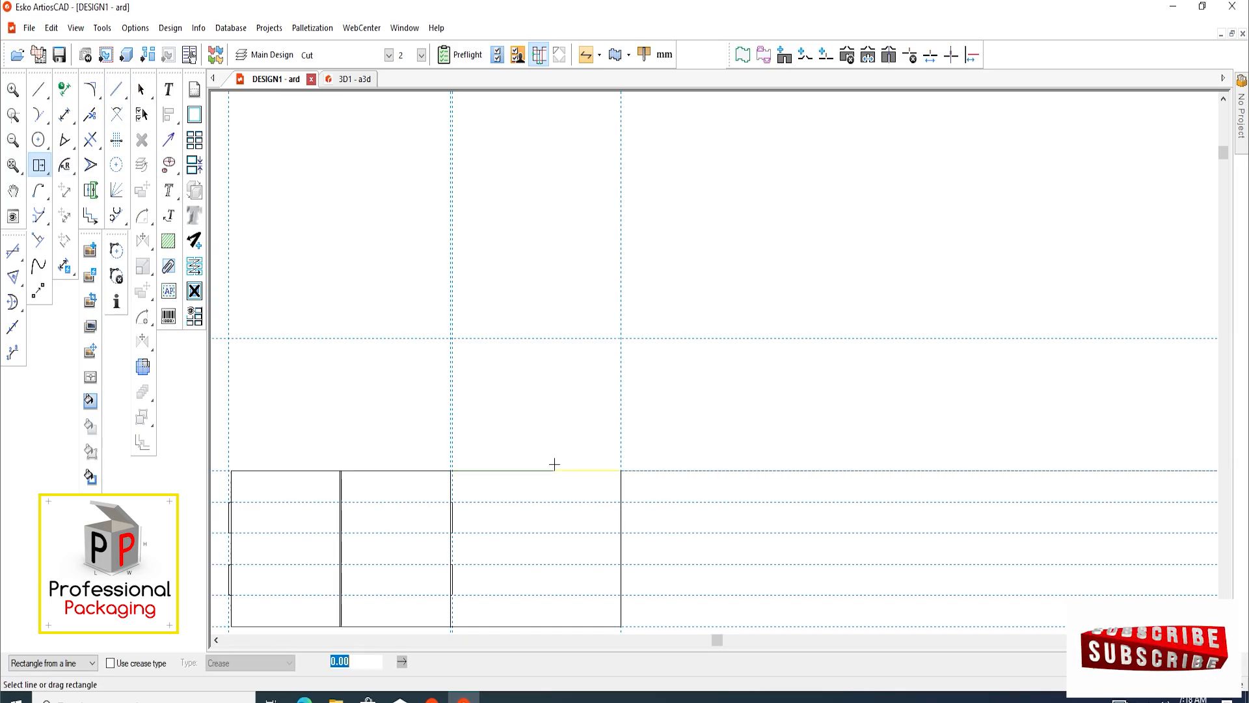
left_click_drag(554, 464, 554, 384)
type("183")
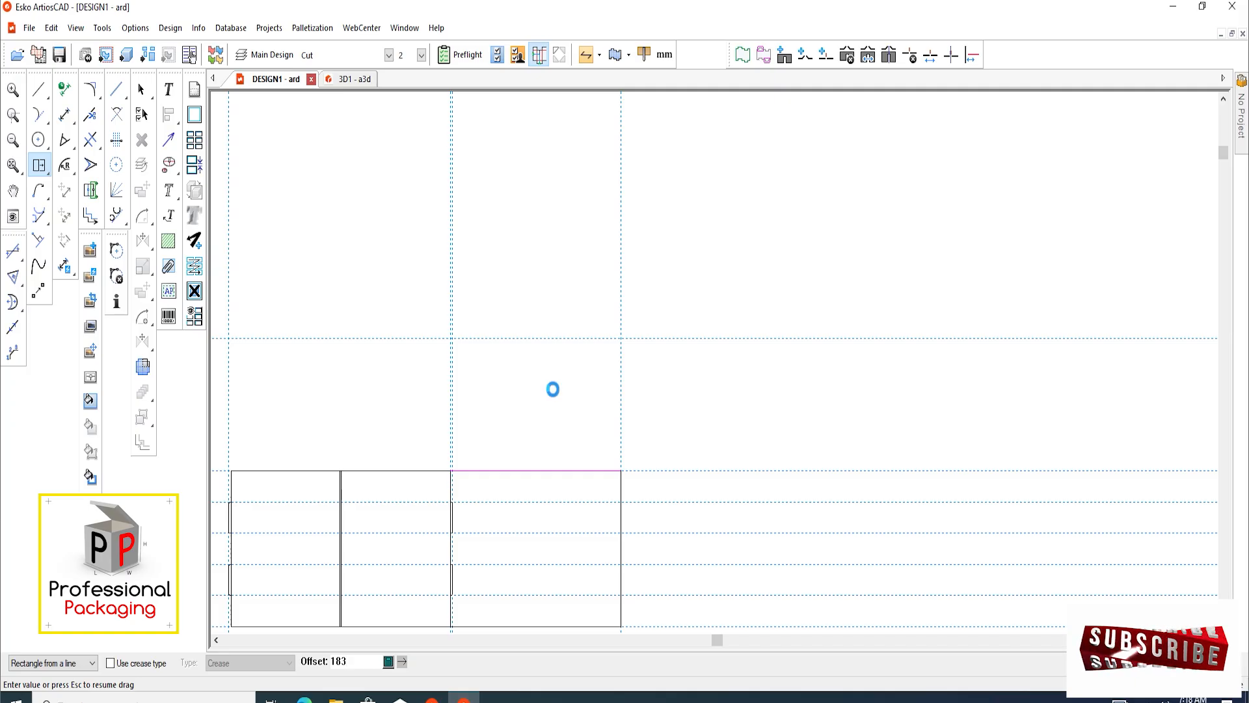
key("Return")
Add a narrow 3 mm high rectangle on the top edge of the new upper panel
scroll(516, 350, "up", 2)
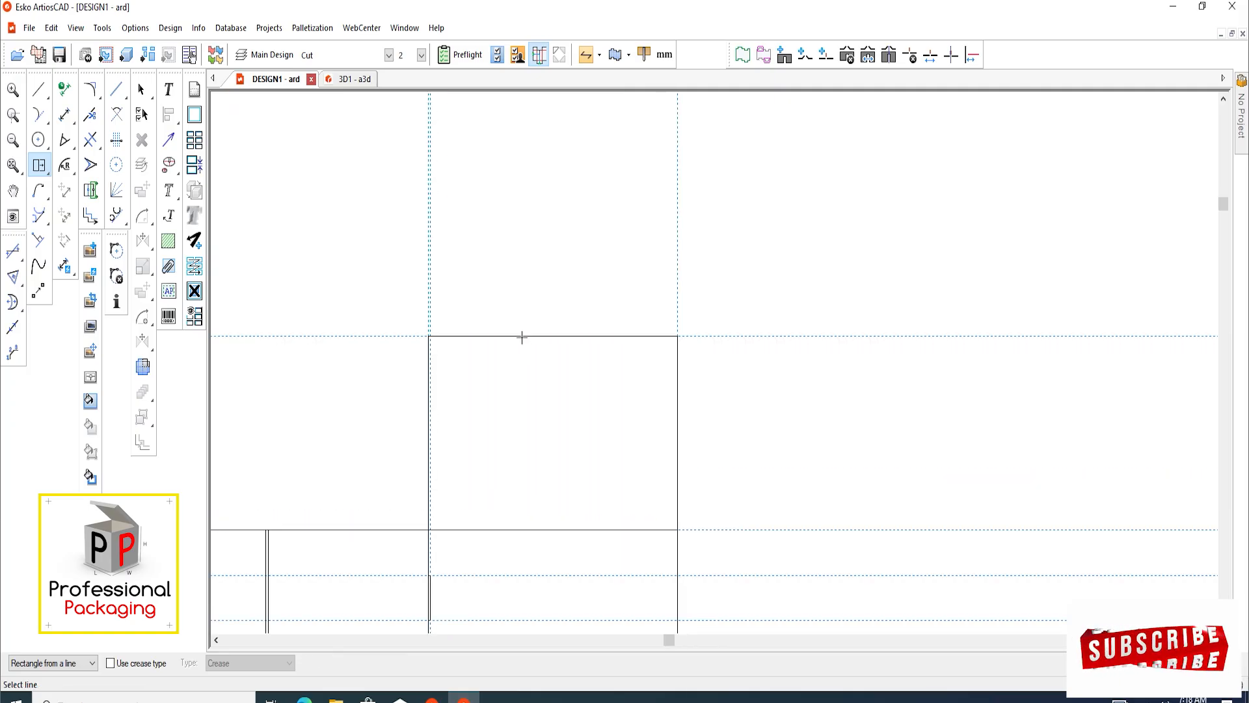
left_click(522, 337)
type("3")
key("Return")
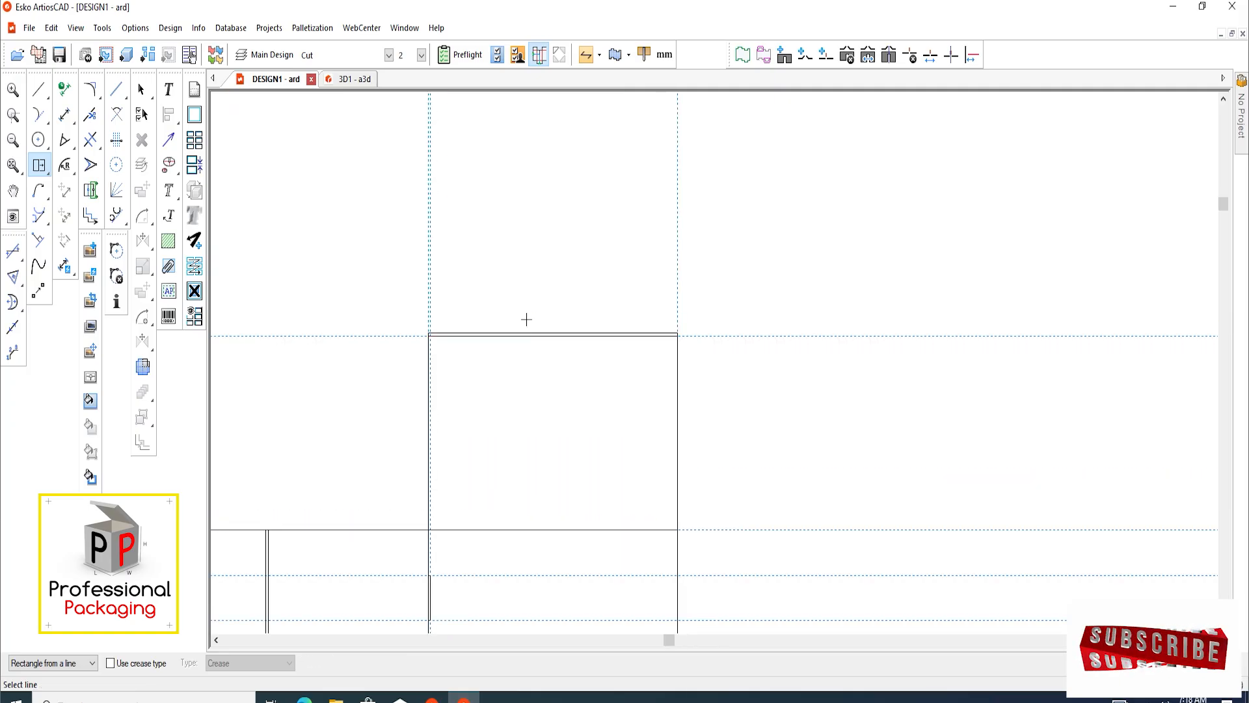
Build a 182 mm high rectangle upward from the top line of the narrow 3 mm strip
middle_click_drag(526, 319, 535, 438)
scroll(536, 438, "up", 2)
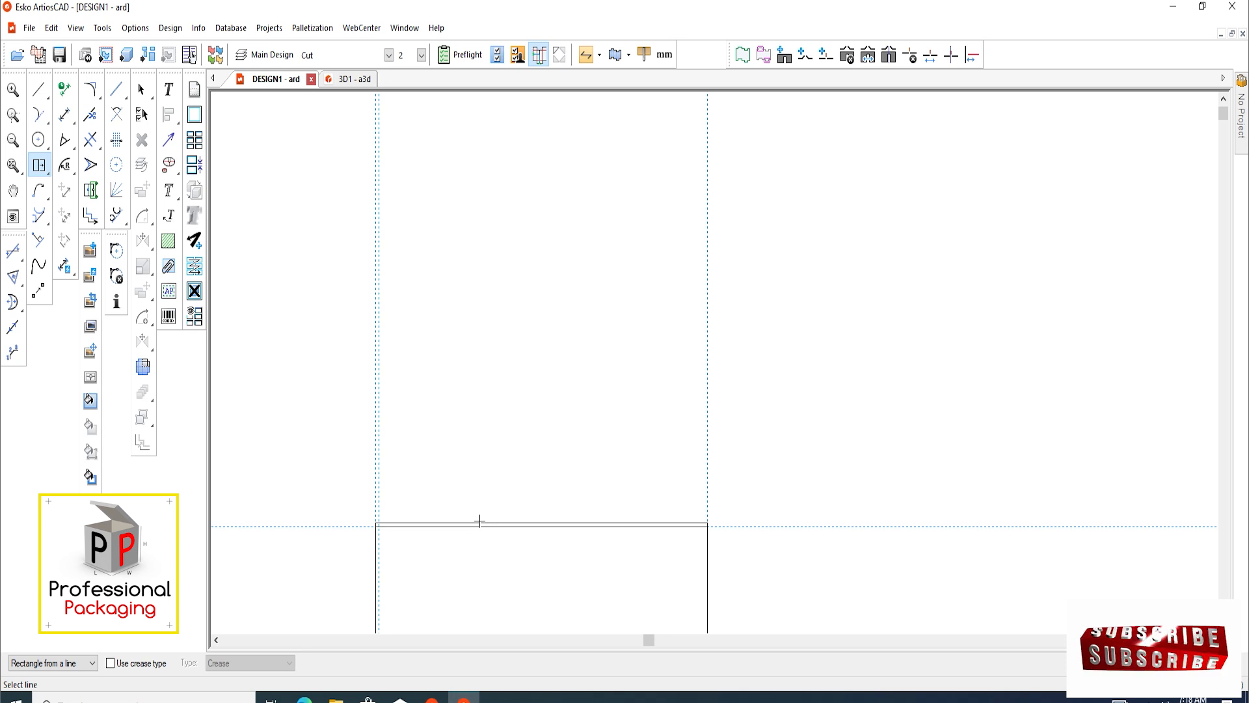
left_click(480, 520)
type("18")
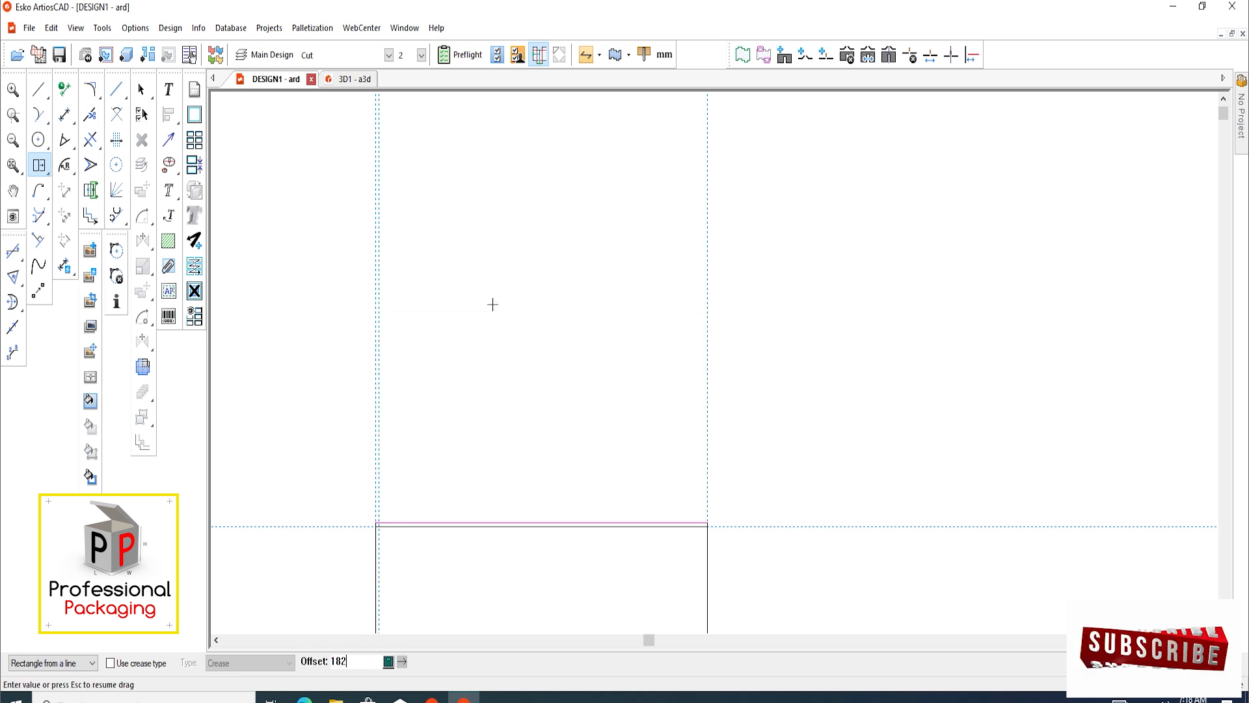
type("2")
key("Return")
scroll(533, 296, "down", 4)
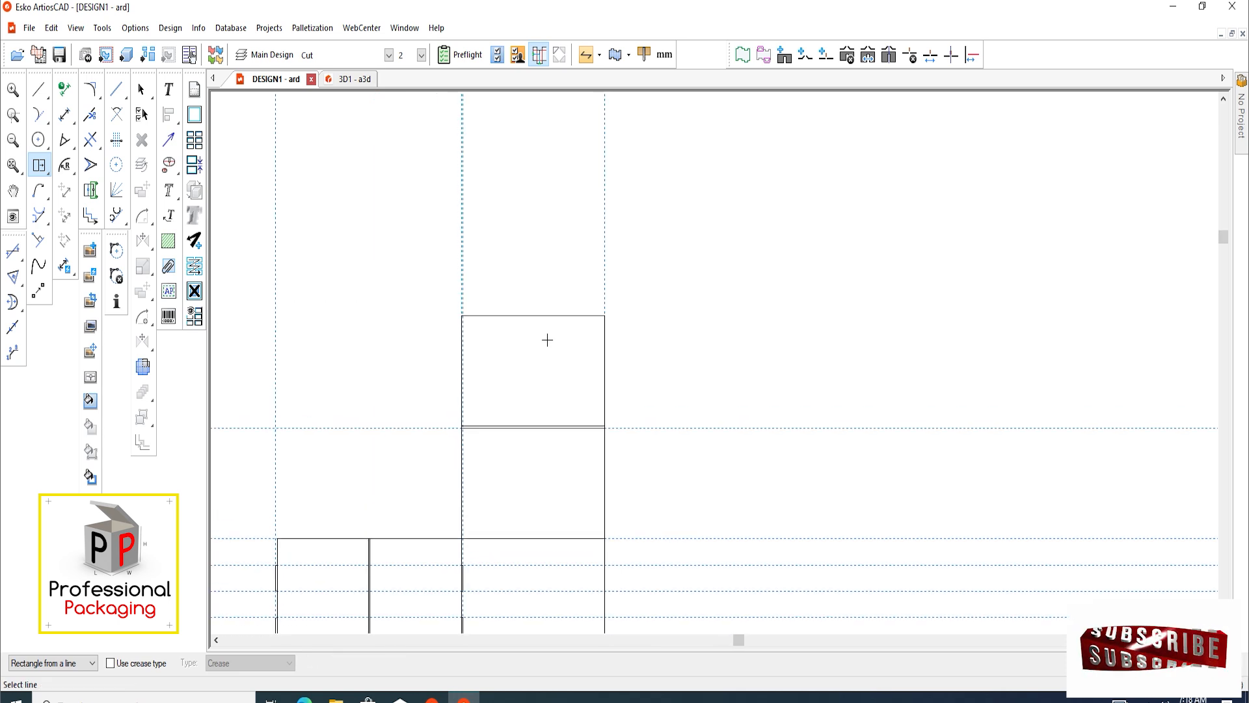
scroll(466, 296, "down", 1)
scroll(560, 333, "up", 2)
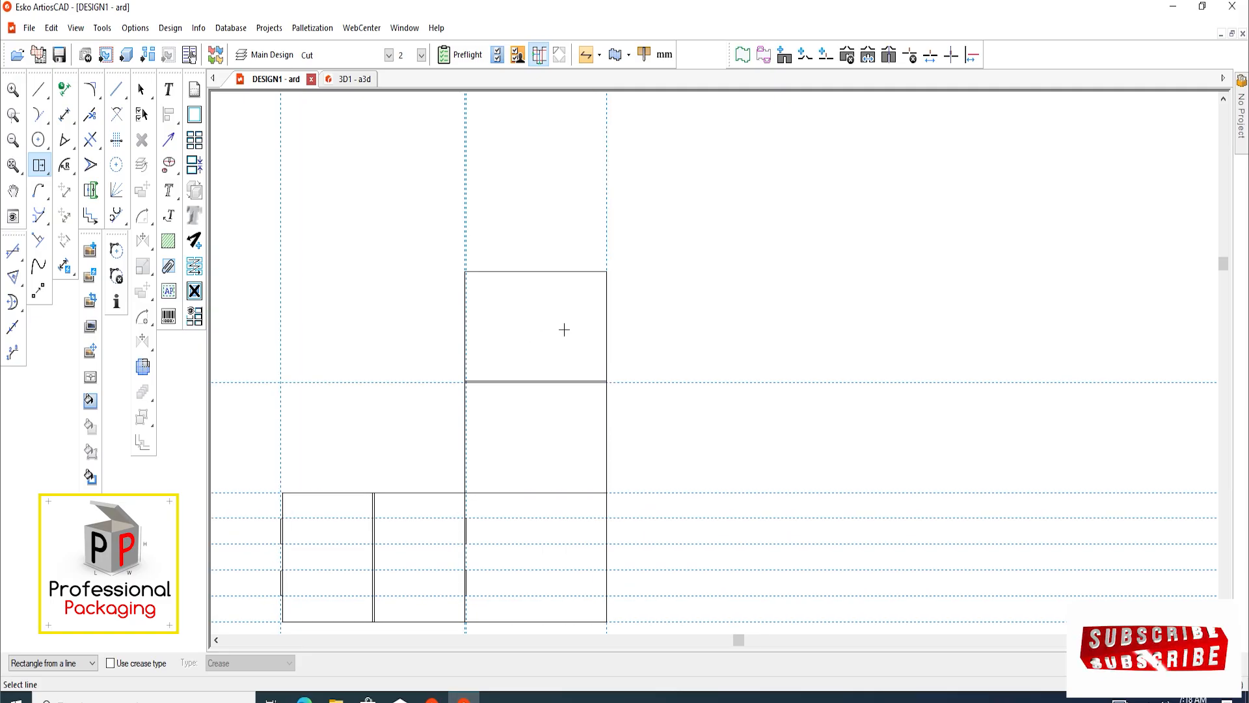
scroll(509, 430, "down", 1)
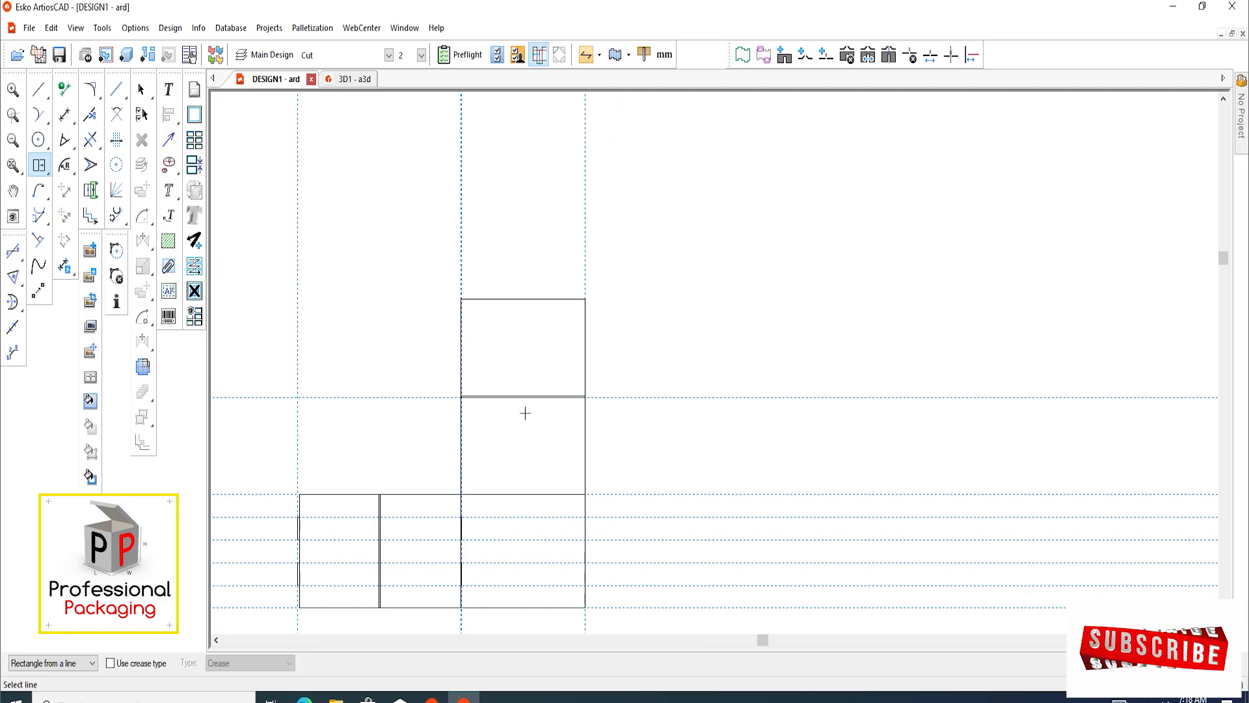
scroll(497, 432, "up", 3)
mouse_move(534, 375)
middle_mouse_down()
mouse_move(519, 371)
mouse_move(499, 393)
middle_mouse_up()
scroll(518, 371, "down", 2)
scroll(447, 338, "up", 2)
middle_click_drag(446, 338, 468, 351)
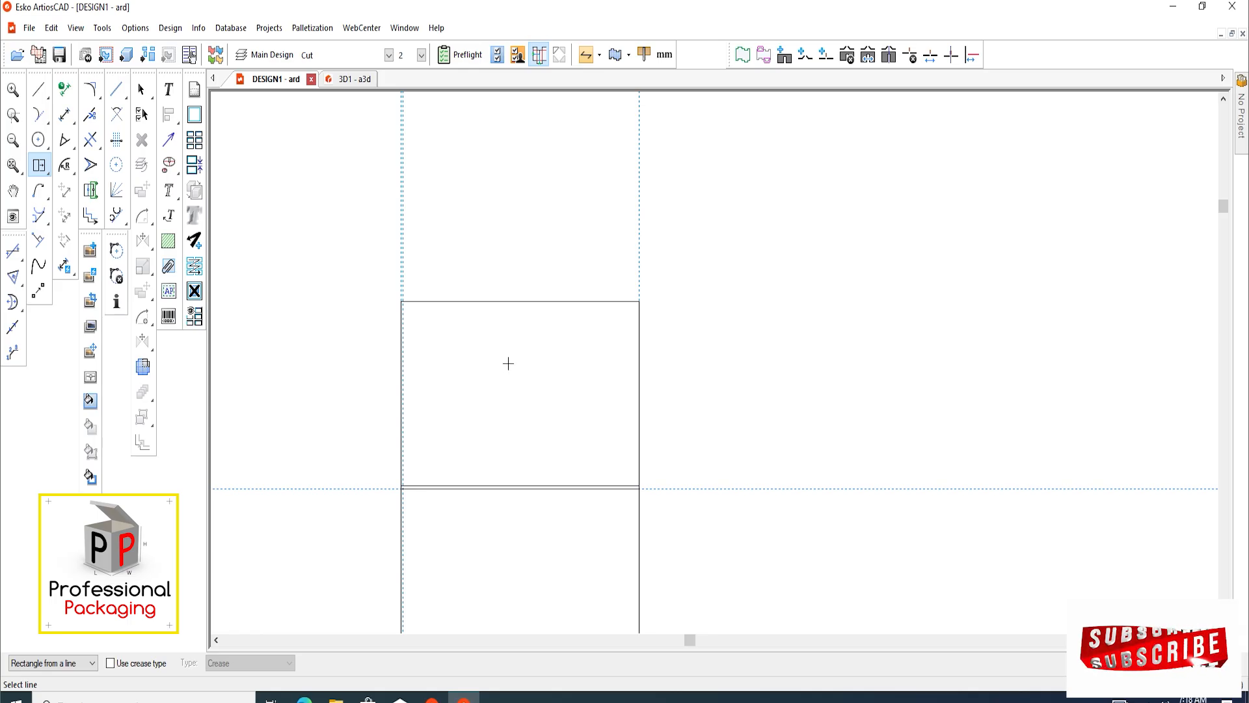
Divide the uppermost panel's top edge into 5 equal parts and add a horizontal construction line just above that edge
left_click(117, 139)
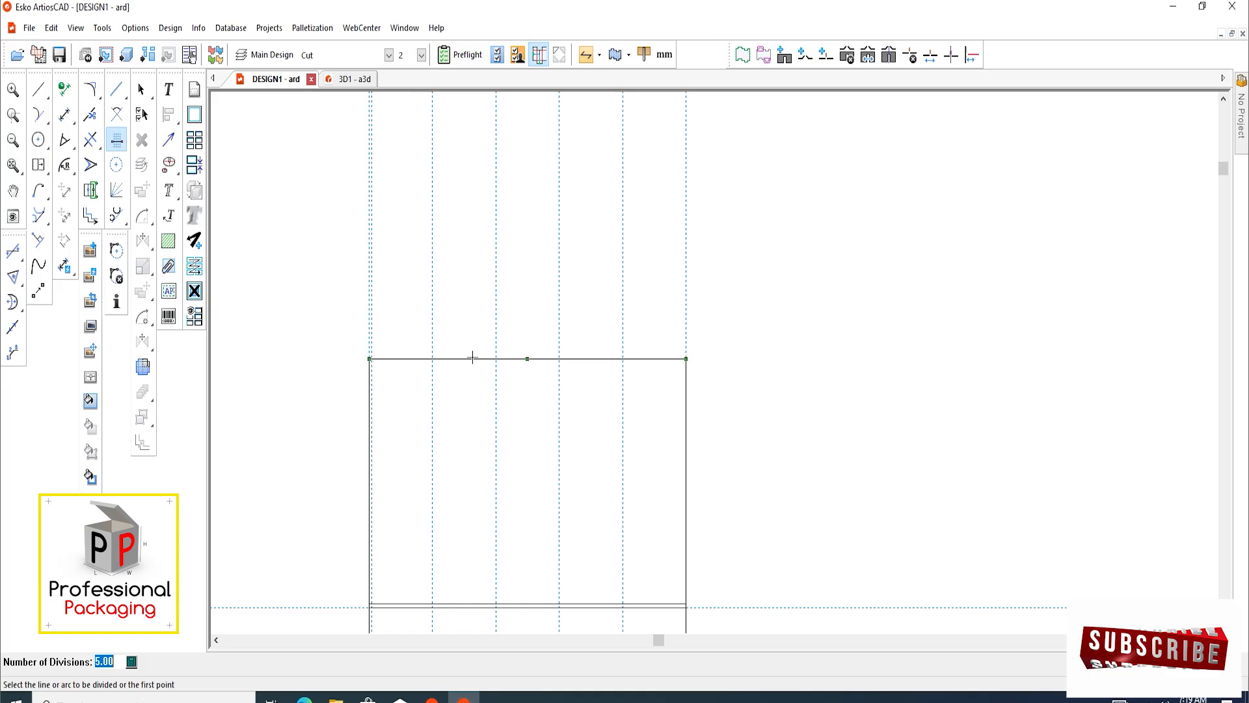
middle_click_drag(472, 357, 474, 368)
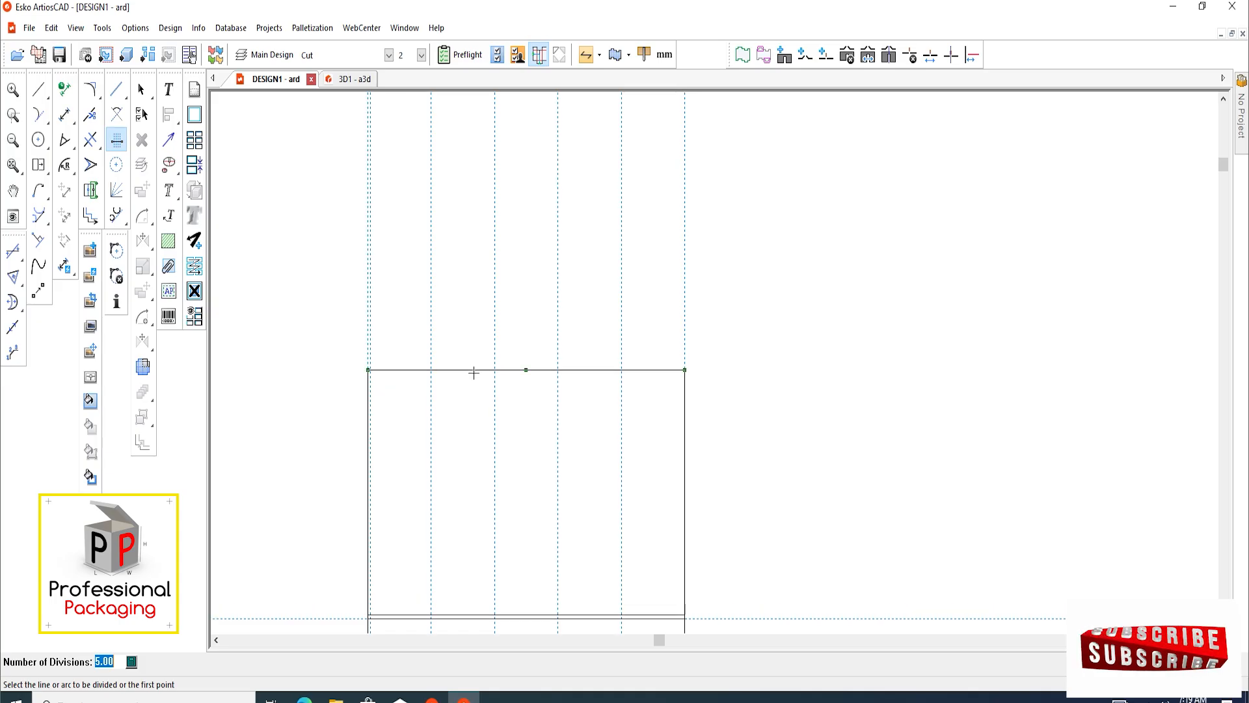
scroll(476, 371, "up", 3)
key("c")
scroll(535, 384, "up", 2)
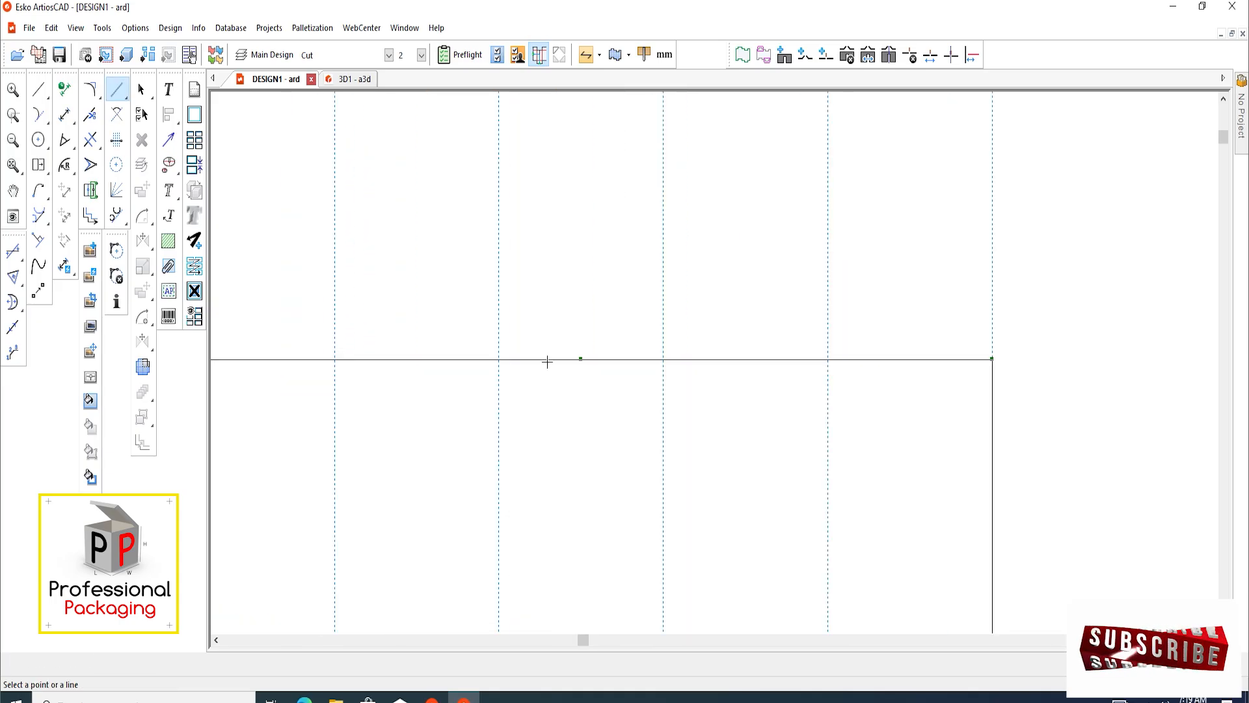
left_click(547, 360)
left_click(545, 347)
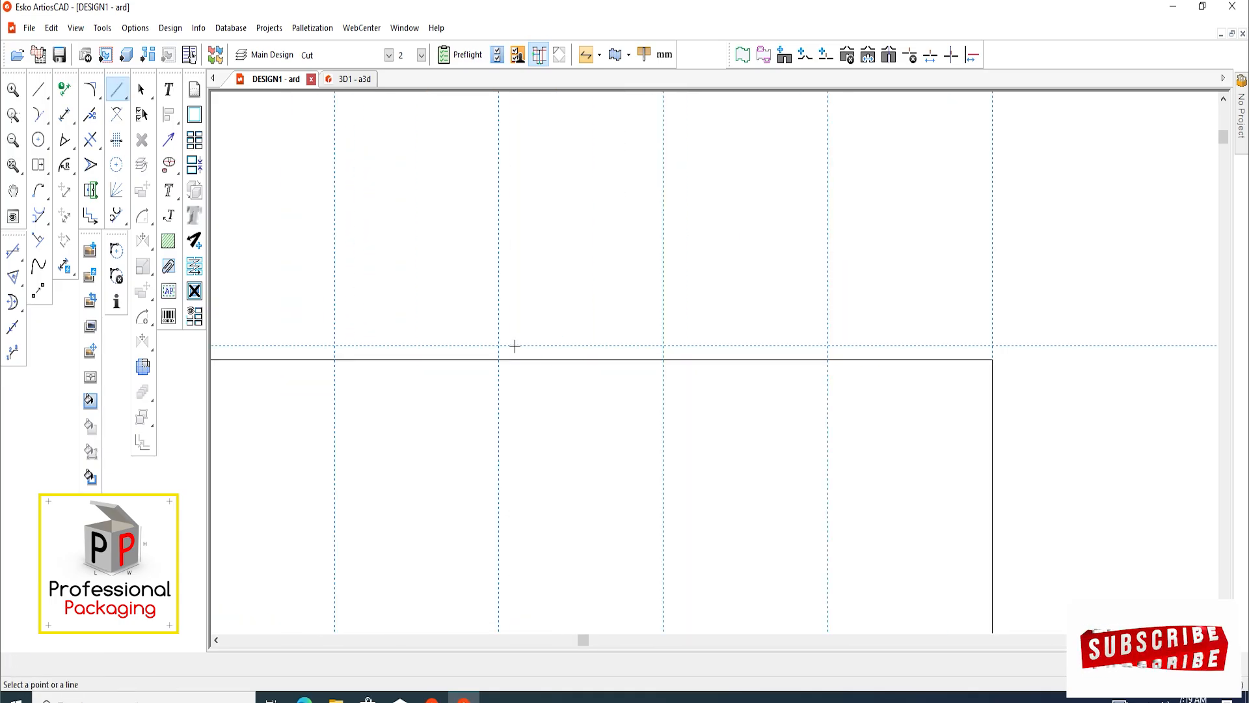
Draw a closed 57 mm wide tab rectangle in the second division, between the uppermost panel's top edge and the construction line
left_click(40, 89)
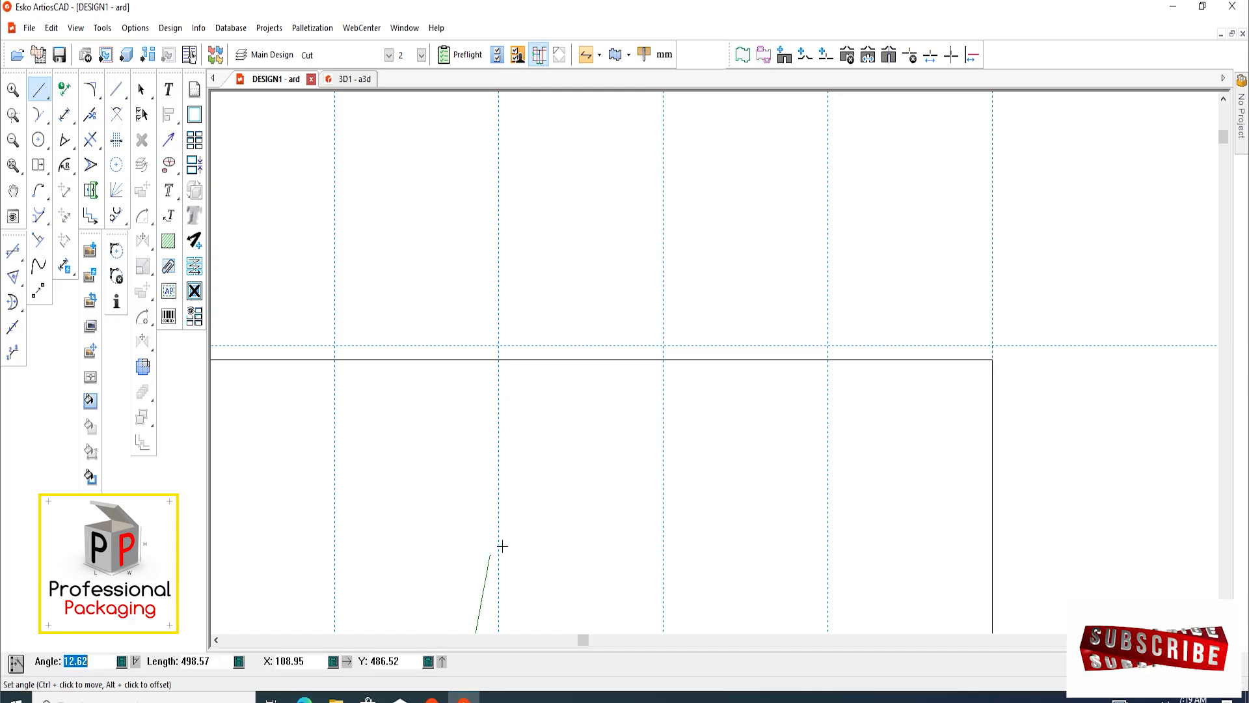
scroll(271, 354, "up", 2)
left_click(365, 363, "ctrl")
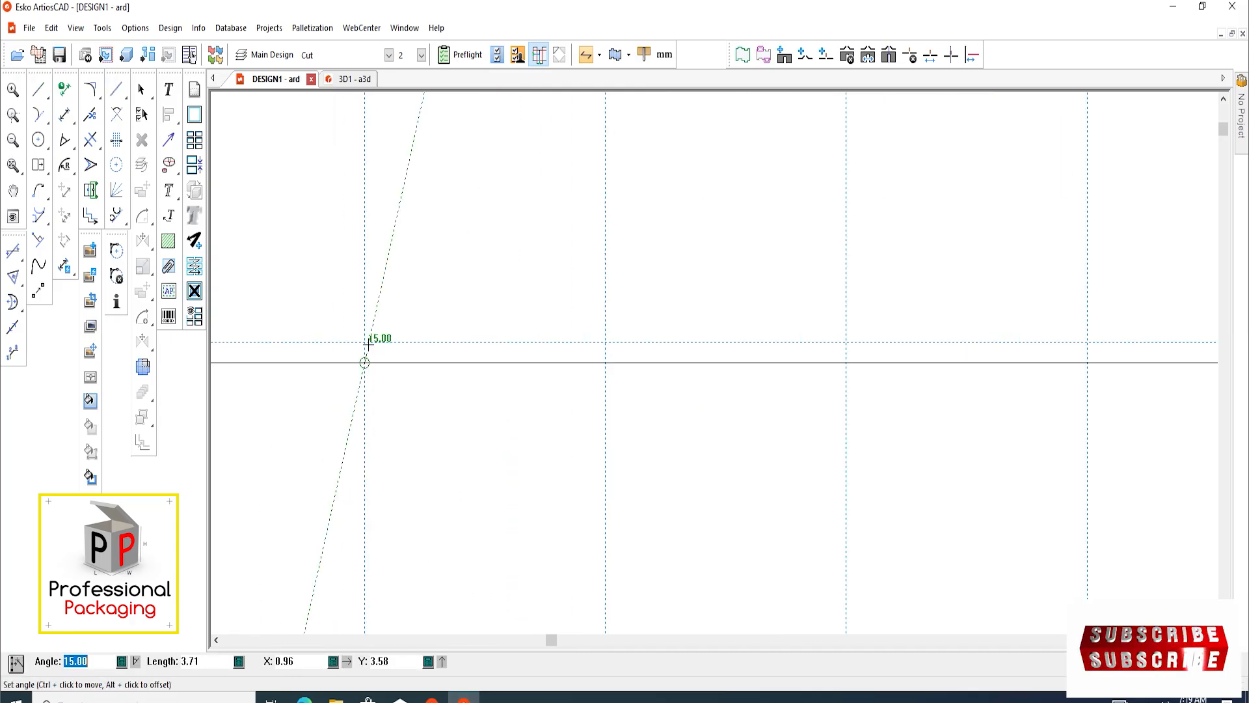
left_click(365, 343)
left_click(605, 343)
left_click(605, 363)
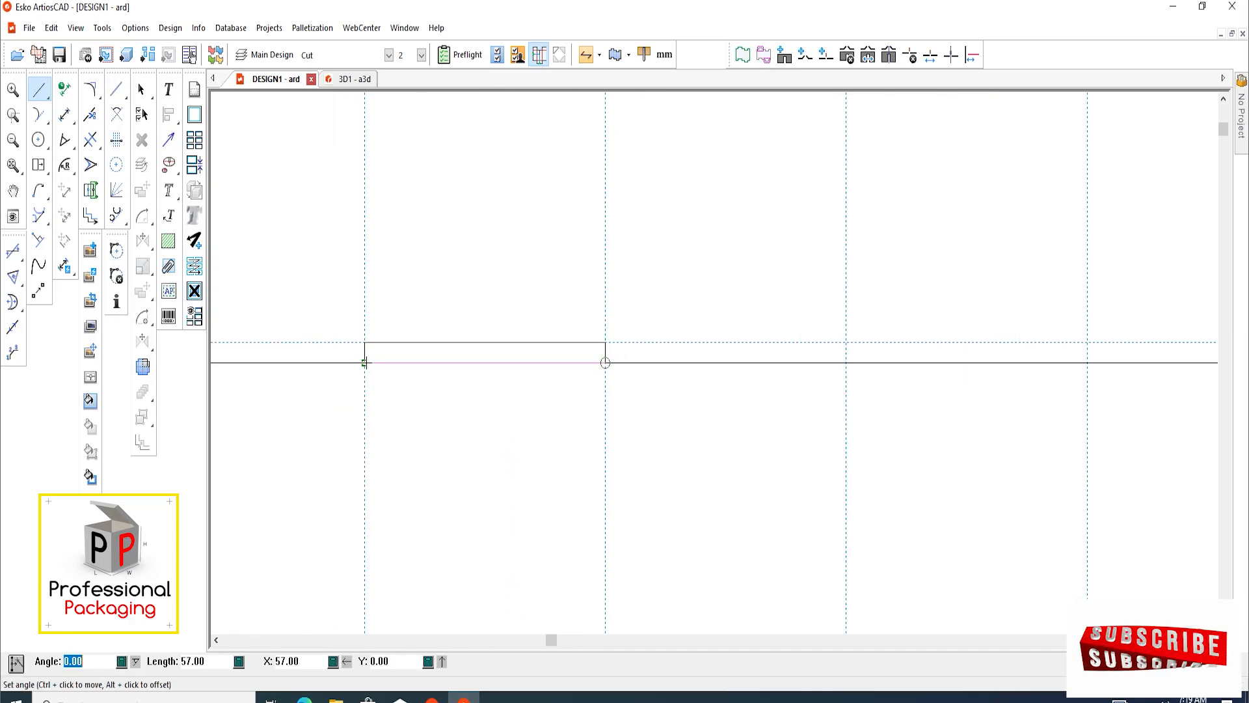
left_click(365, 363)
Draw a matching 57 mm wide tab rectangle in the fourth division of the uppermost panel's top edge
scroll(351, 402, "down", 2)
middle_click_drag(677, 371, 627, 380)
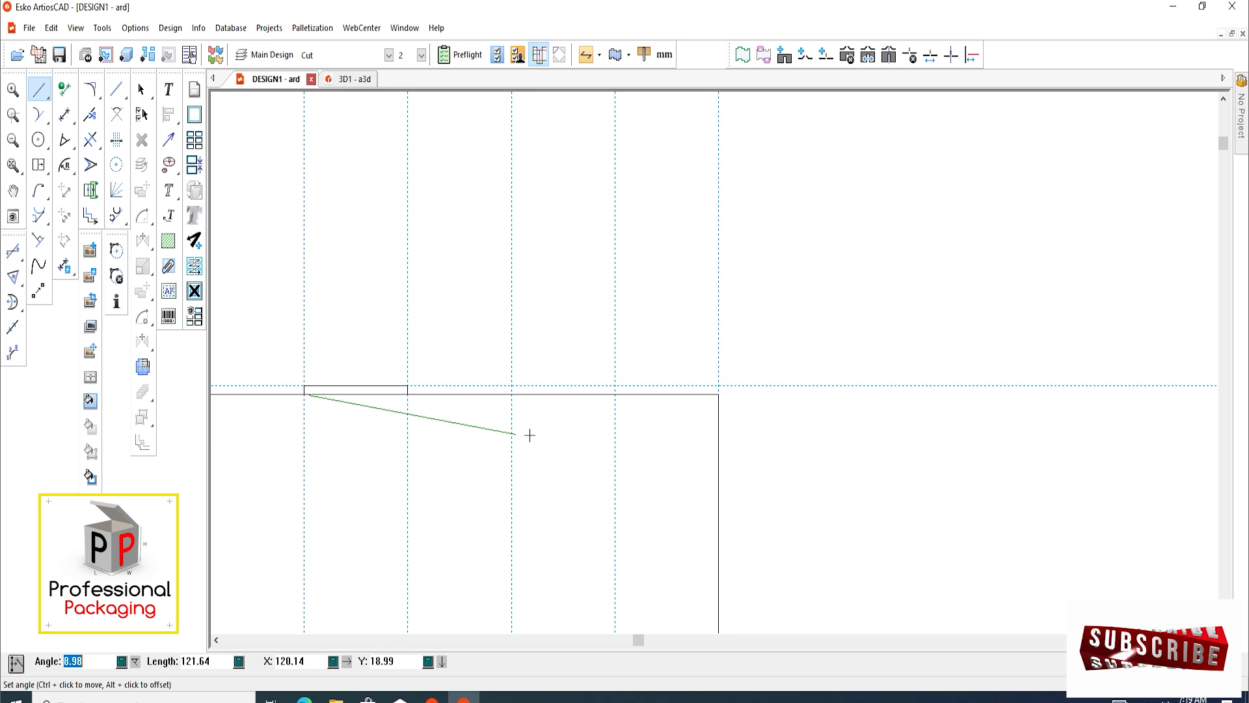
scroll(327, 404, "up", 2)
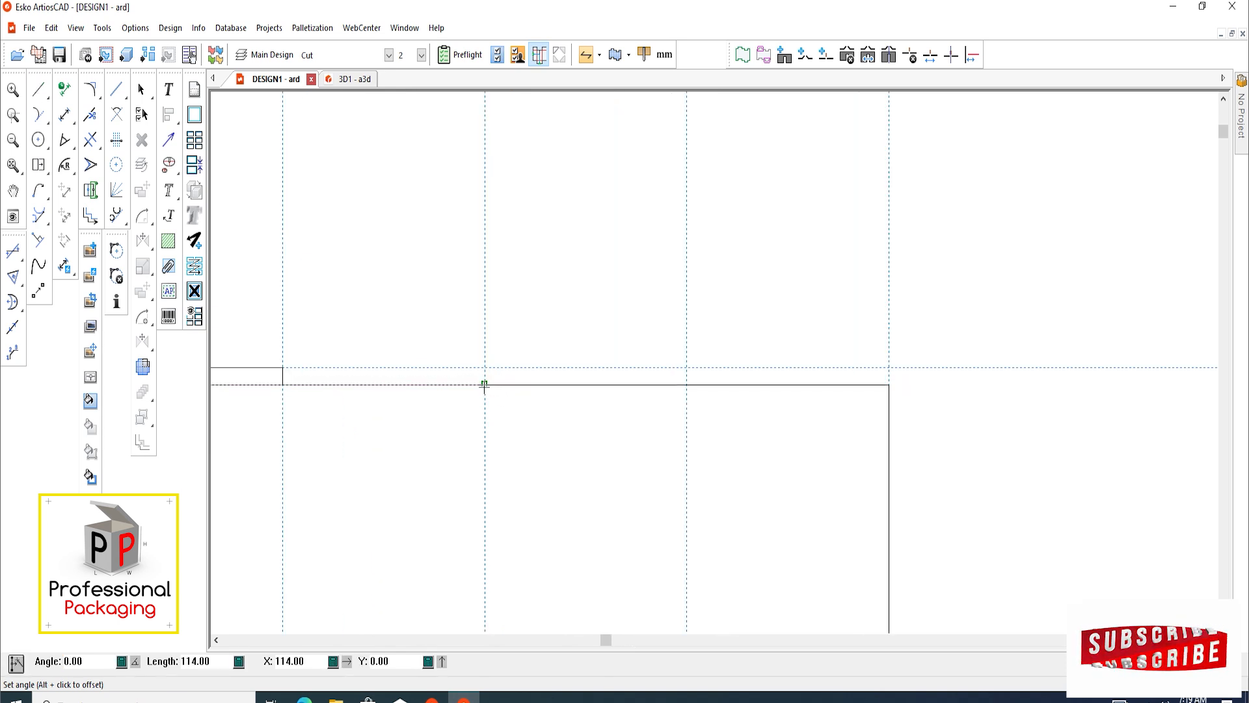
left_click(484, 384)
left_click(484, 365)
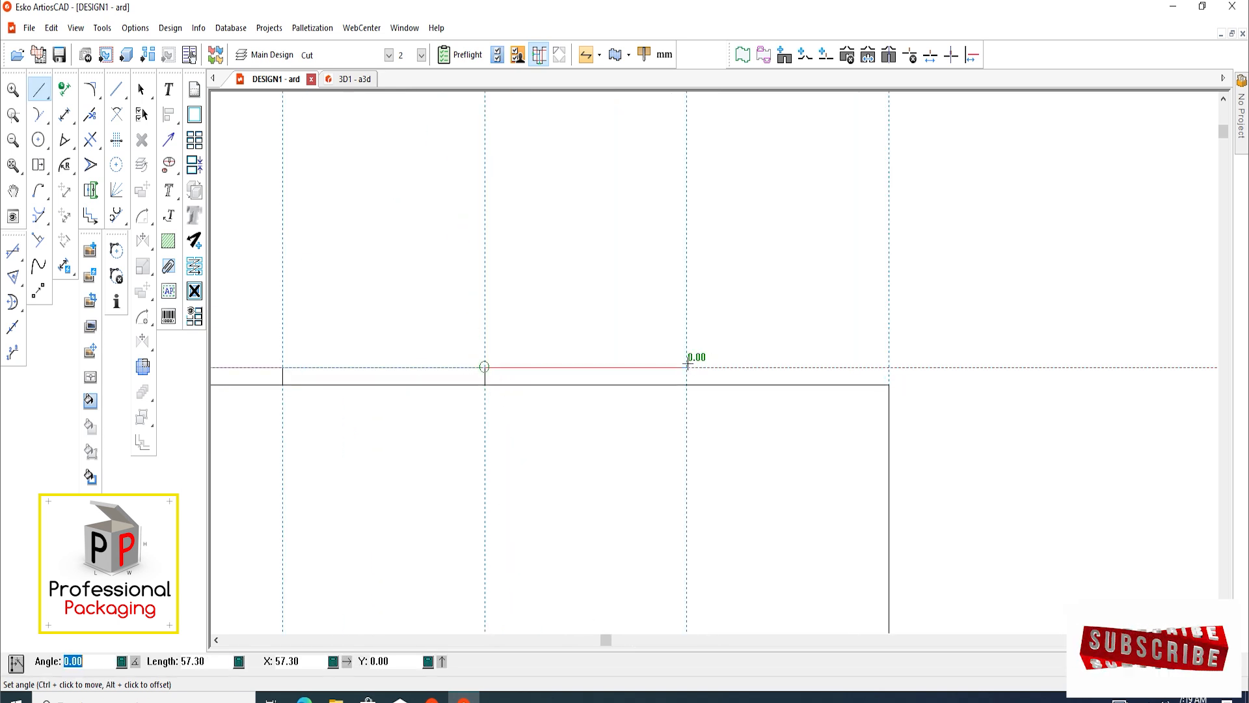
left_click(686, 383)
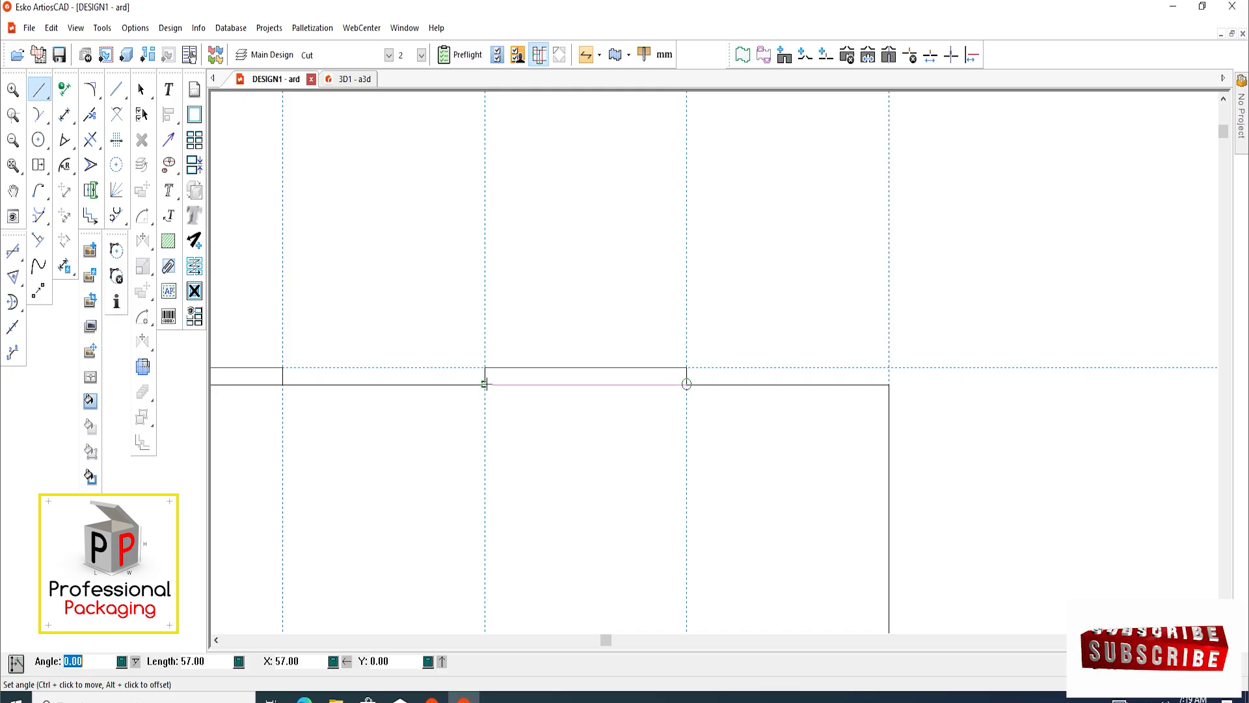
left_click(484, 384)
Copy both tab rectangles down to the widest panel so they sit directly beneath its top edge as slots
scroll(495, 385, "down", 2)
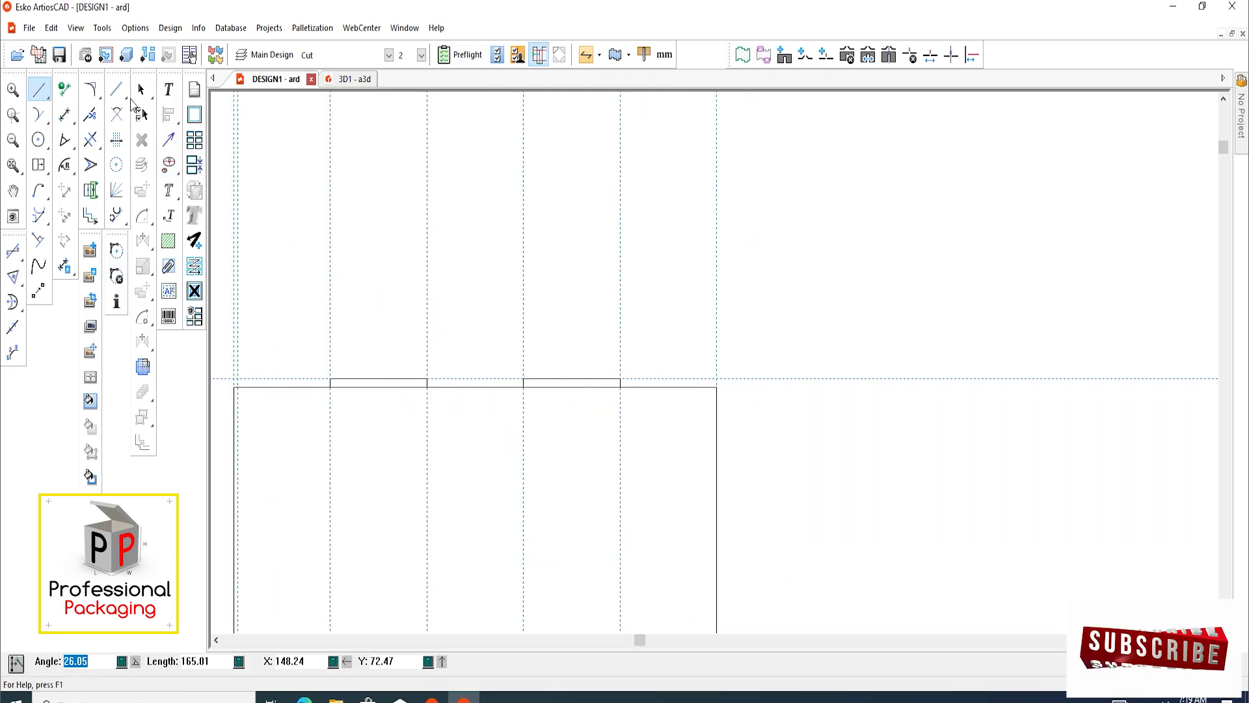
left_click(141, 89)
scroll(494, 273, "down", 3)
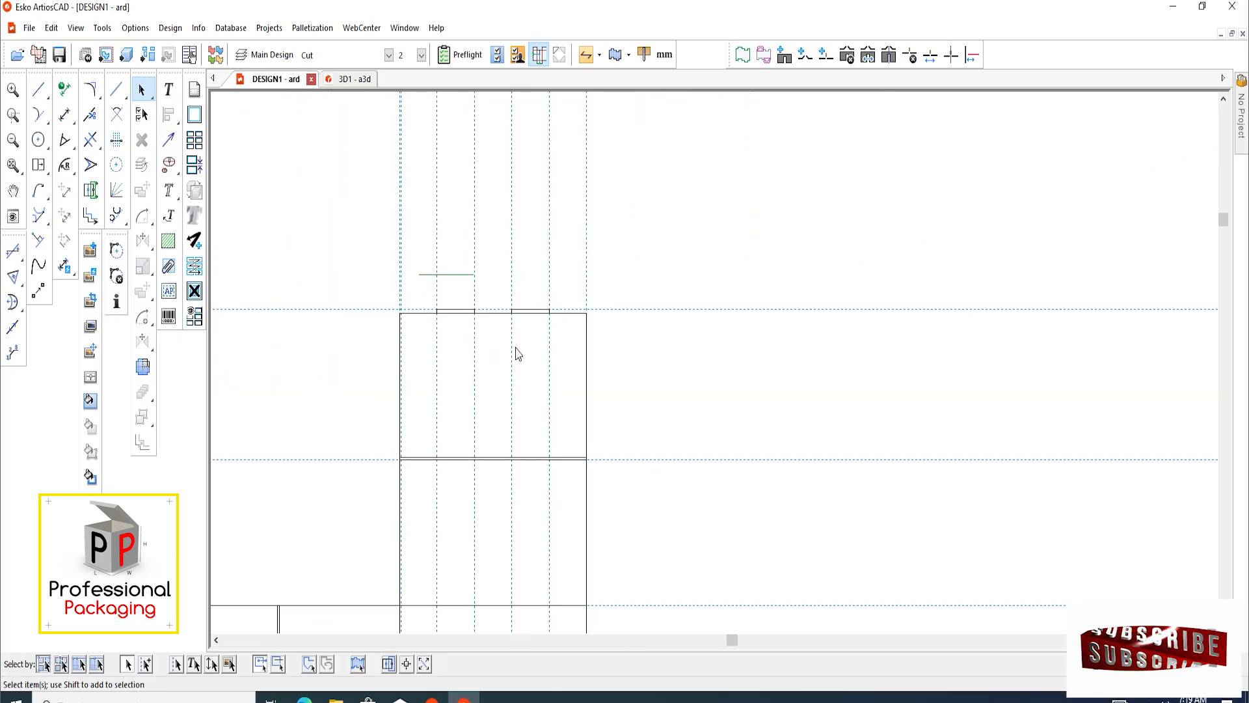
scroll(553, 294, "down", 2)
scroll(528, 313, "down", 2)
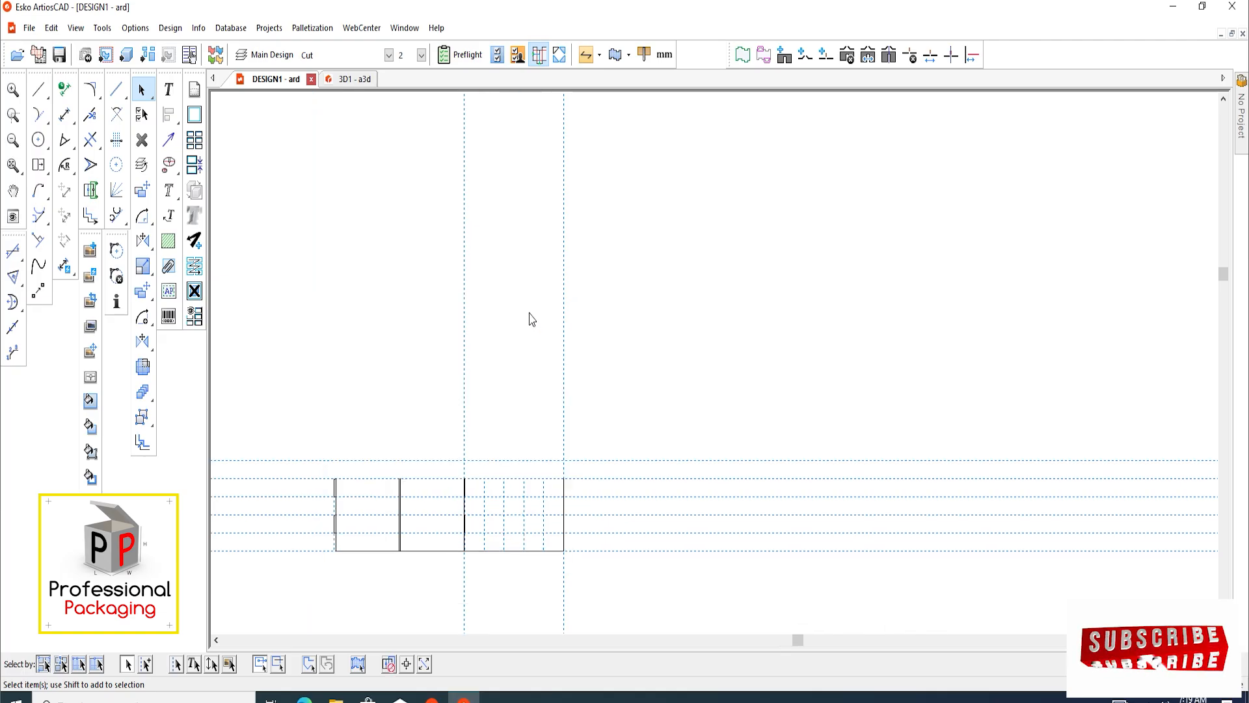
scroll(526, 438, "up", 3)
middle_click_drag(527, 429, 521, 447)
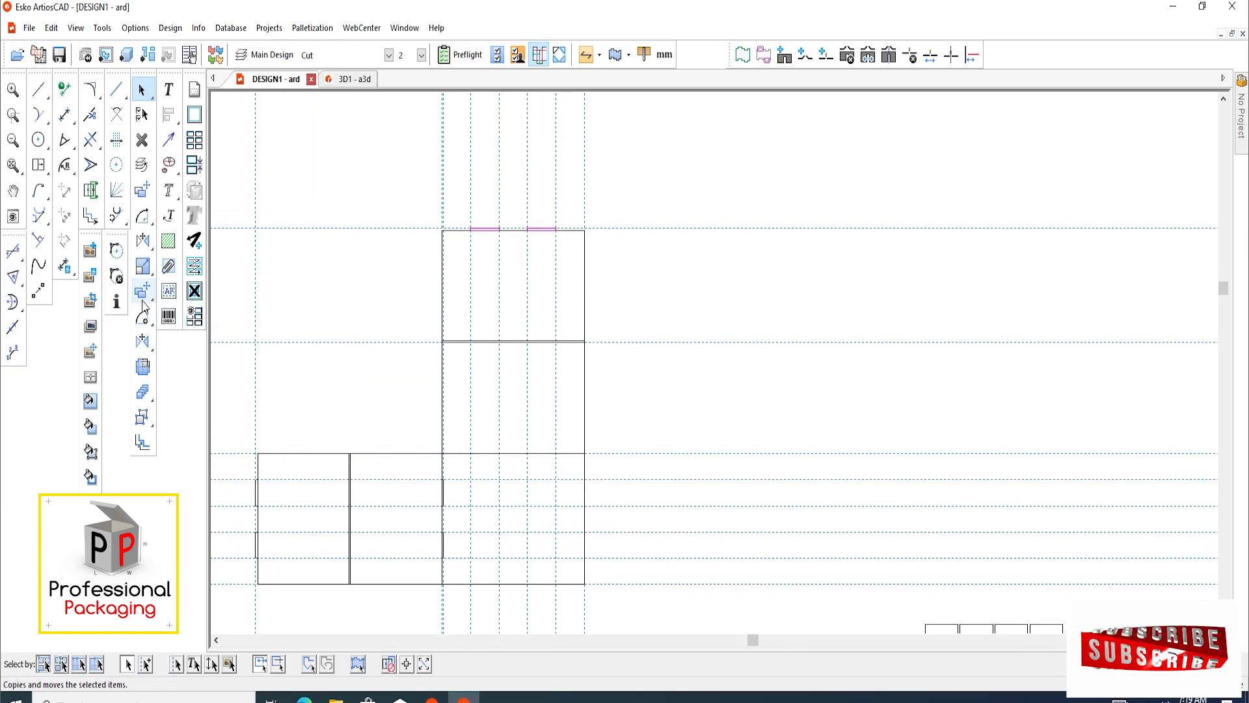
left_click(142, 291)
scroll(560, 254, "up", 2)
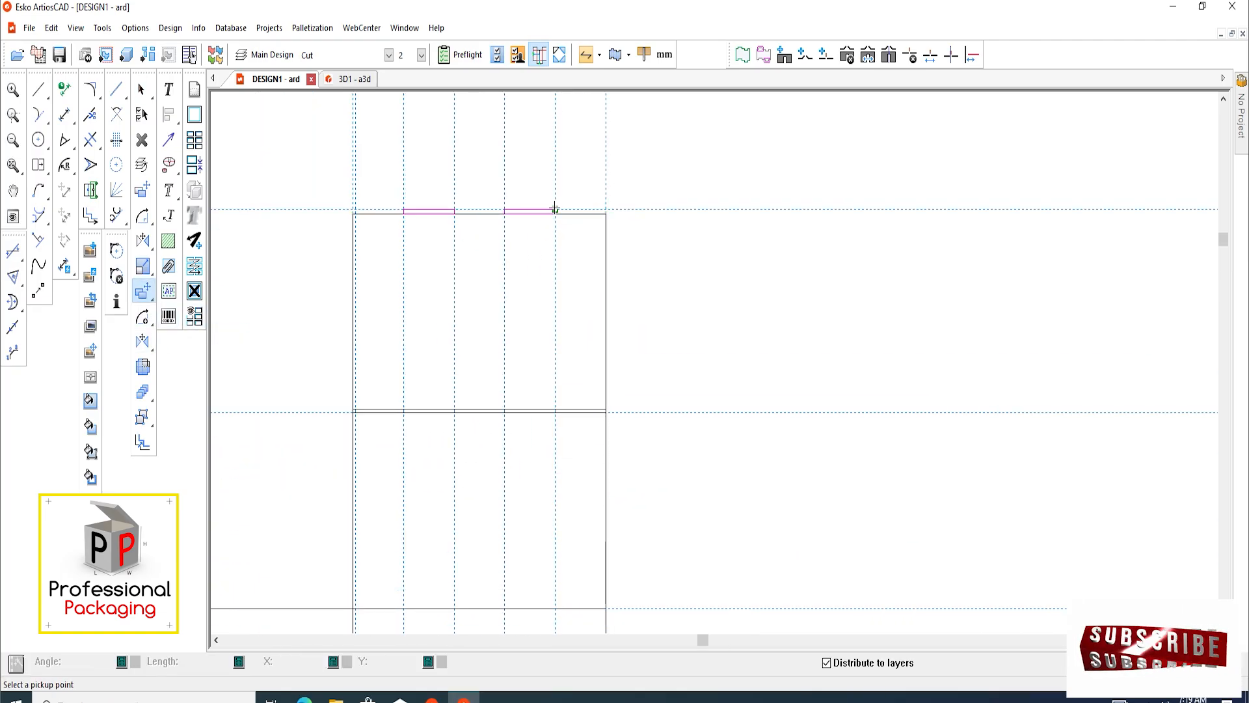
left_click(555, 208)
scroll(534, 540, "down", 1)
scroll(573, 508, "up", 2)
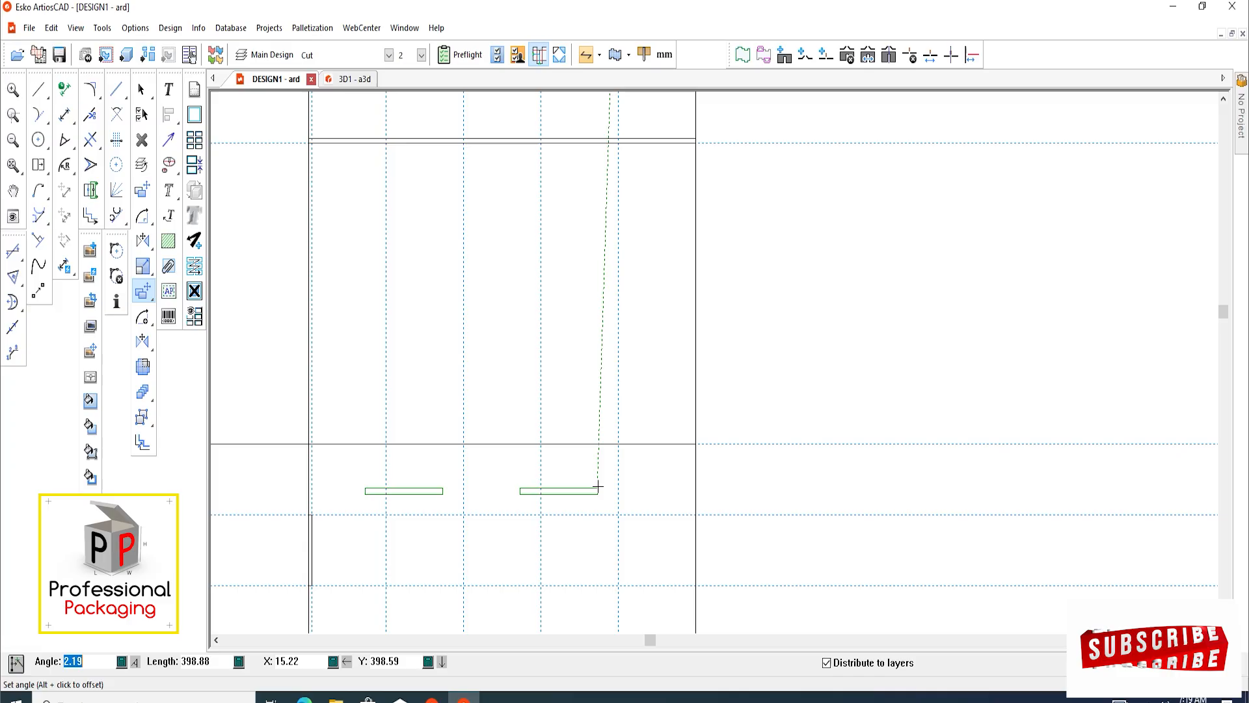
left_click(618, 443)
scroll(550, 446, "down", 2)
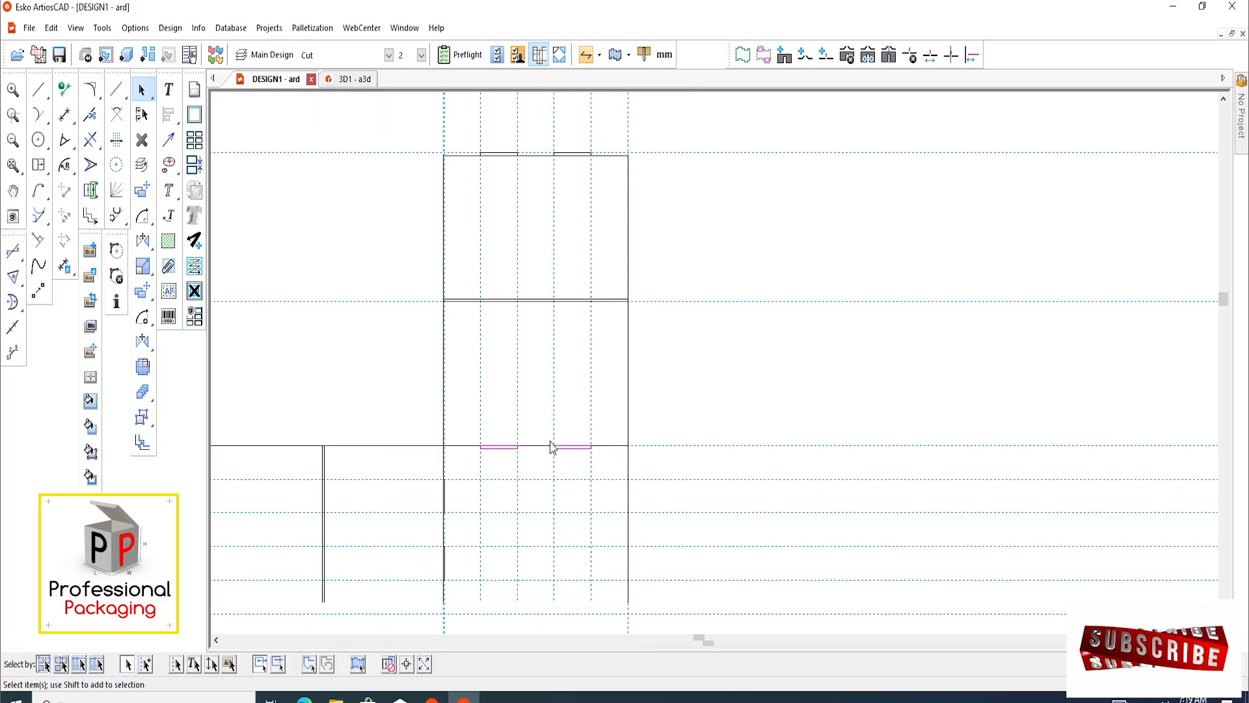
Taper the left tab on the uppermost panel by stretching both of its upper corners slightly inward
scroll(560, 323, "up", 3)
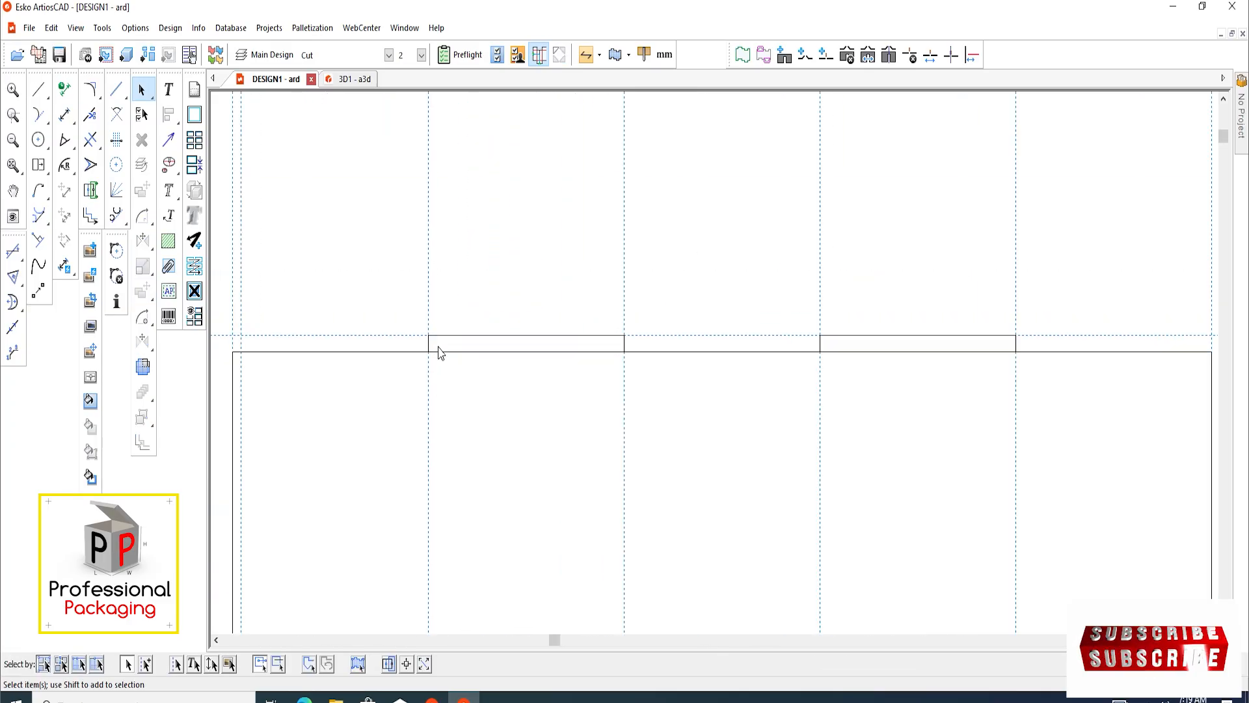
scroll(439, 352, "down", 1)
left_click(91, 164)
scroll(373, 337, "up", 2)
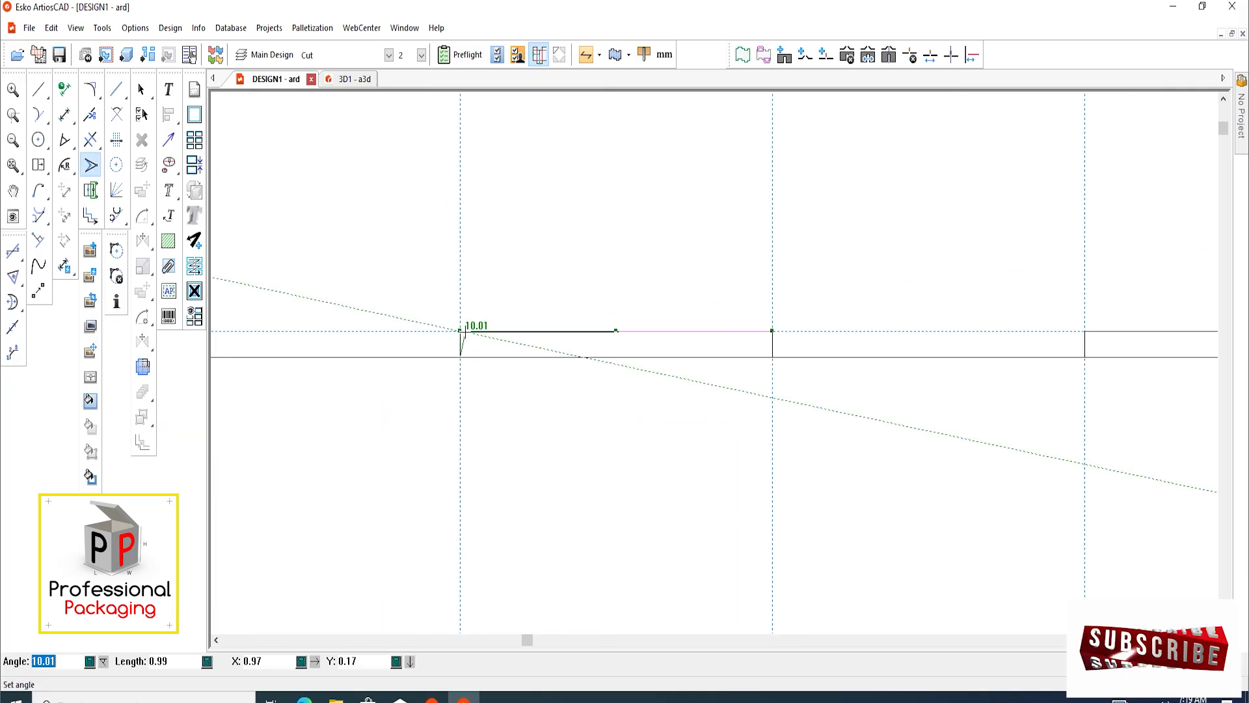
key("Return")
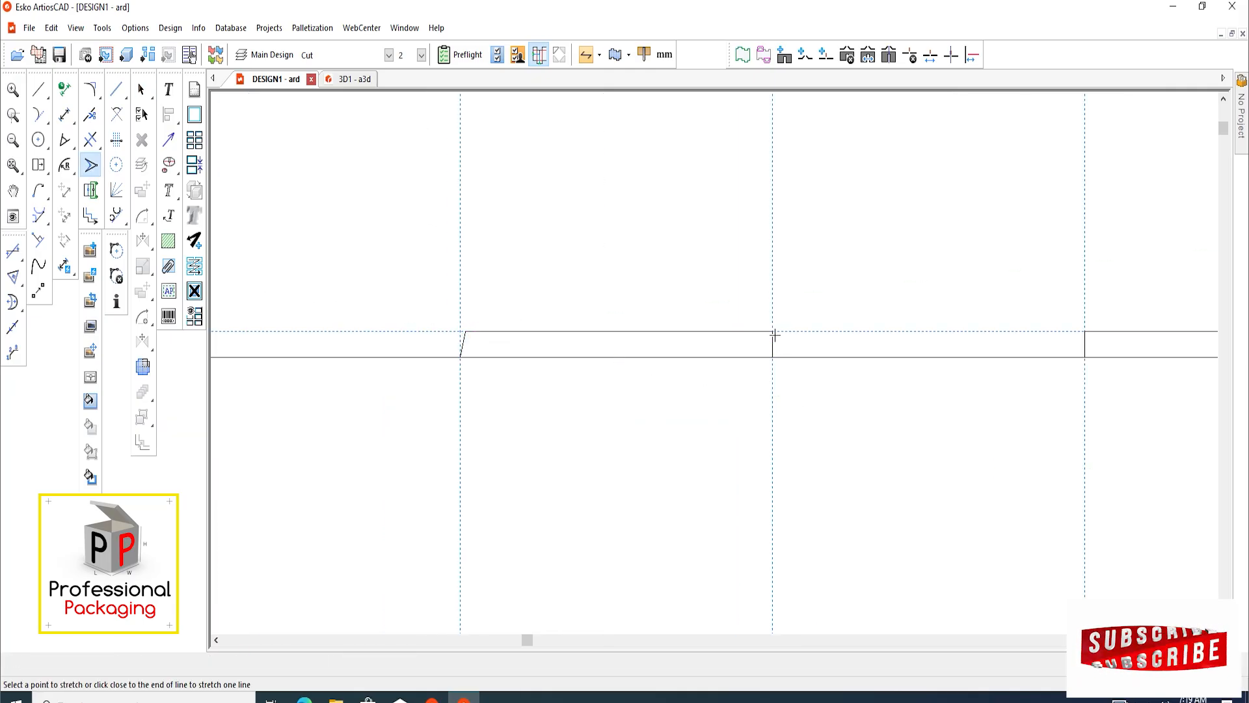
left_click(772, 331)
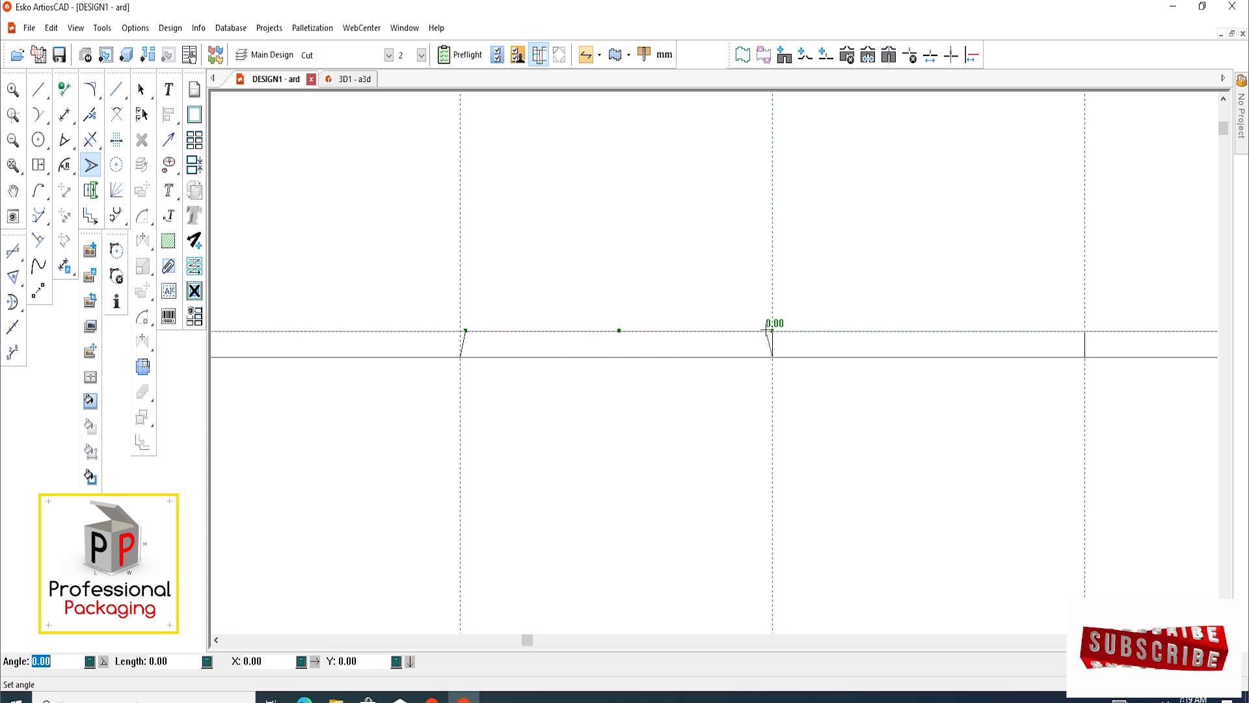
left_click(766, 330)
Taper the right tab on the uppermost panel by stretching both of its upper corners slightly inward
scroll(317, 400, "down", 7)
scroll(557, 389, "up", 8)
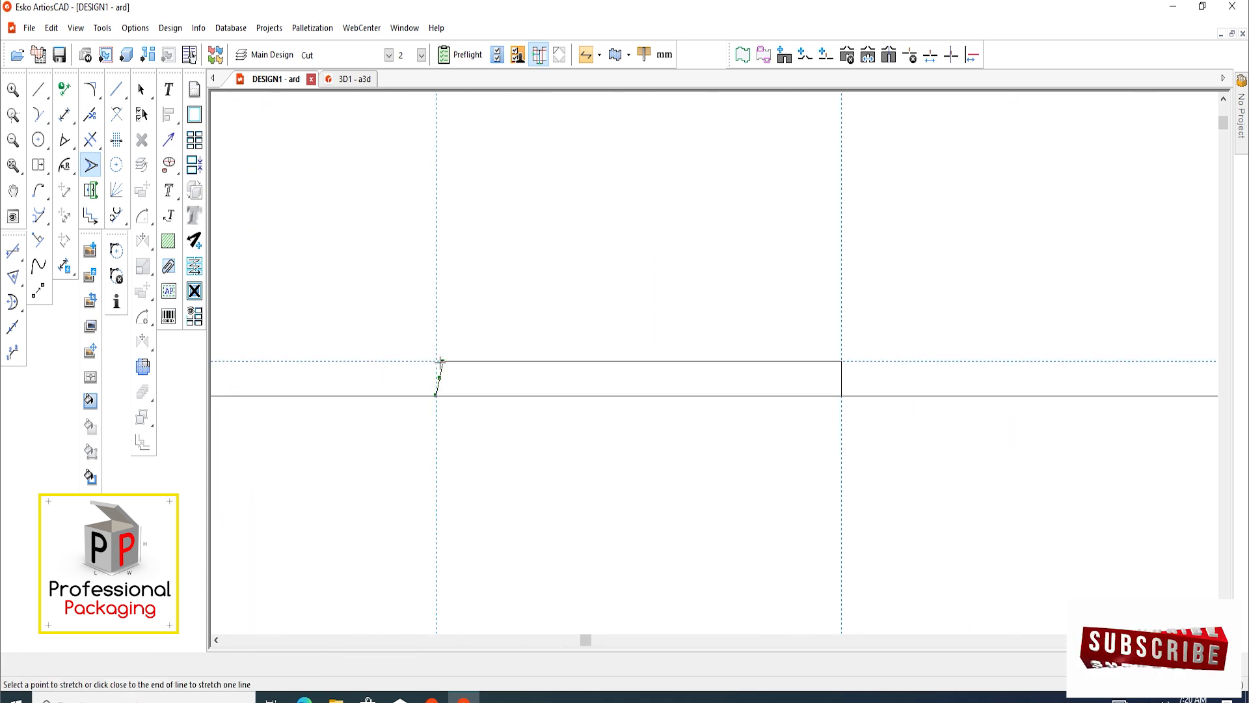
left_click(840, 362)
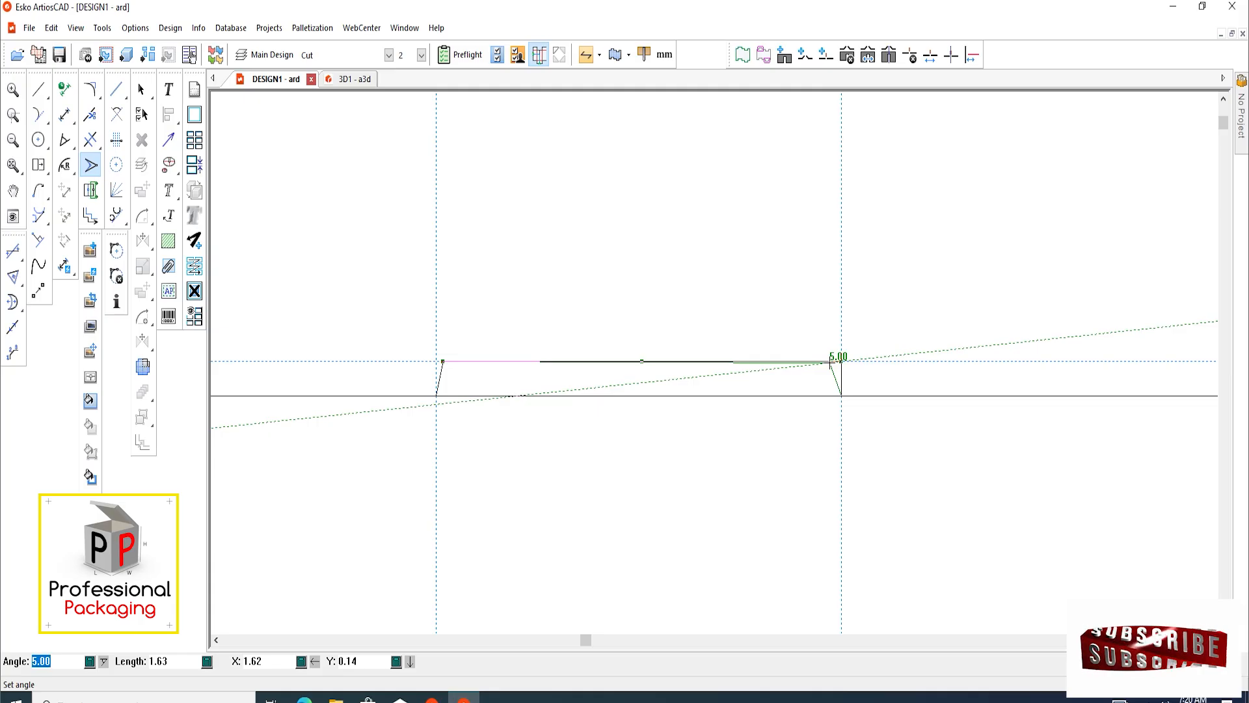
left_click(830, 362)
left_click(831, 363)
Examine the two copied slot rectangles beneath the top edge of the widest panel
scroll(647, 305, "down", 7)
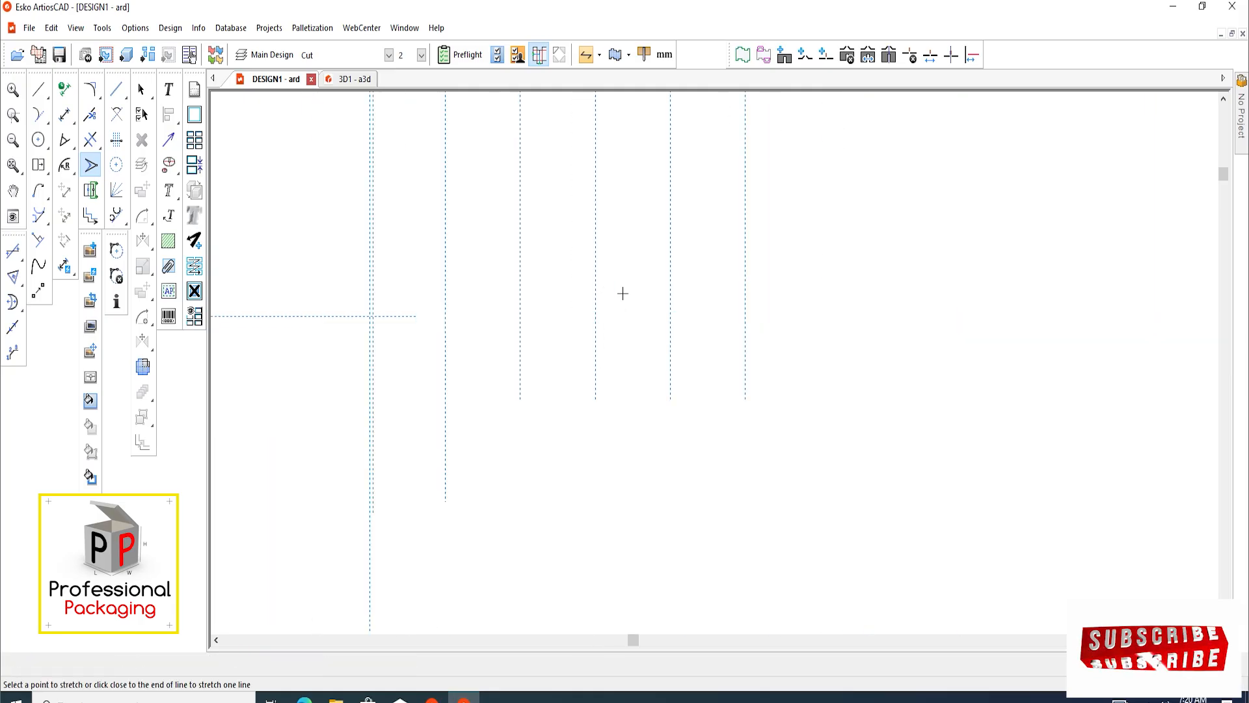
scroll(452, 285, "up", 10)
left_click(140, 96)
scroll(470, 298, "down", 6)
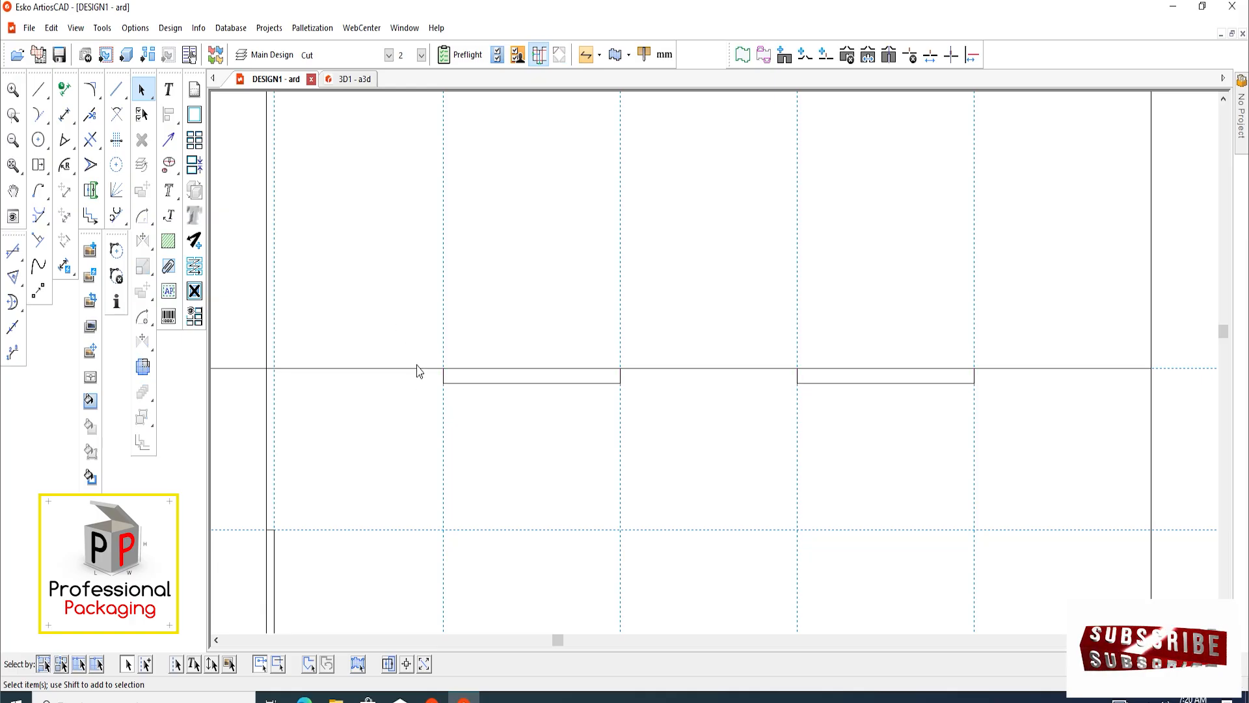
scroll(418, 384, "down", 3)
scroll(518, 436, "up", 7)
mouse_move(491, 423)
middle_mouse_down()
mouse_move(475, 435)
mouse_move(505, 447)
middle_mouse_up()
scroll(475, 436, "down", 5)
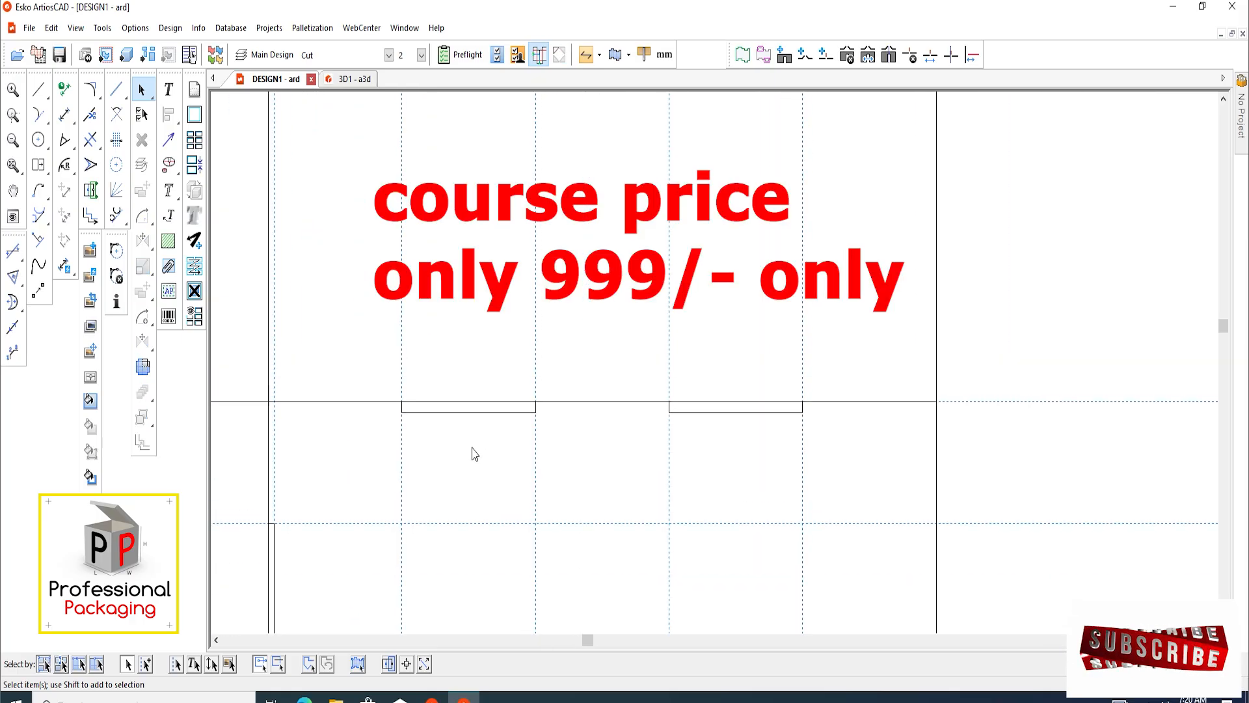
scroll(529, 446, "down", 2)
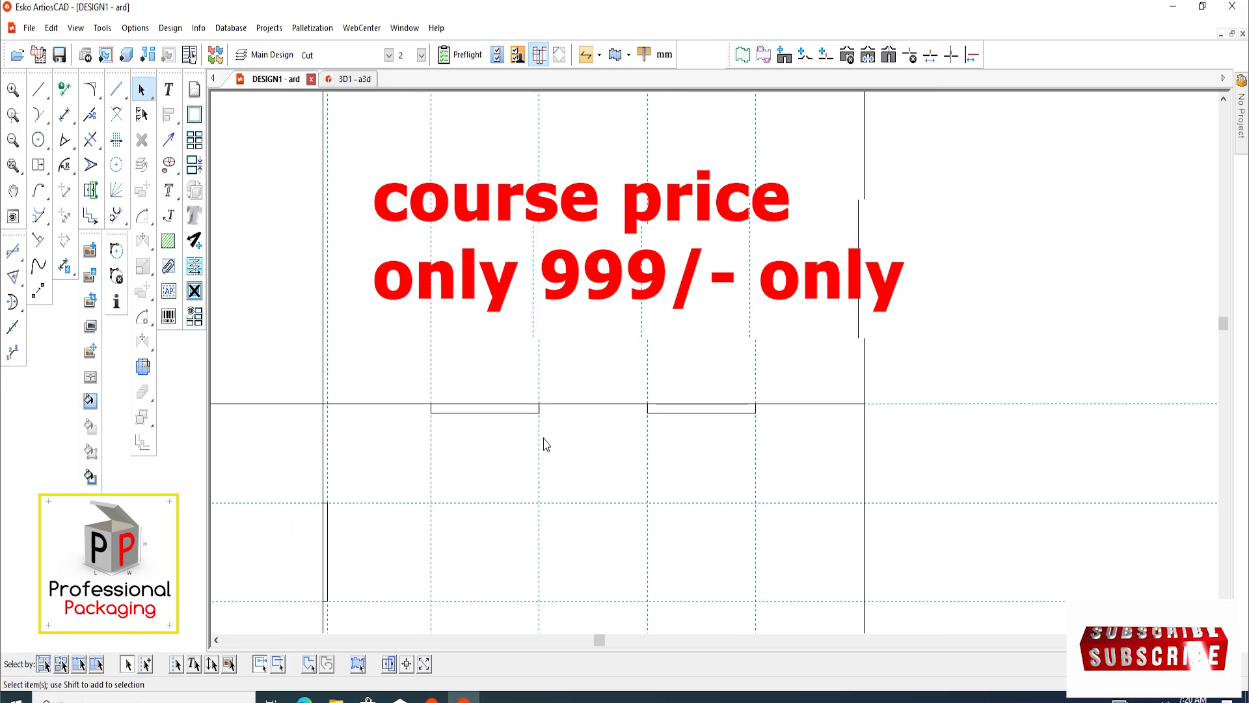
mouse_move(547, 441)
middle_mouse_down()
mouse_move(535, 445)
mouse_move(549, 458)
middle_mouse_up()
scroll(544, 461, "up", 2)
scroll(553, 449, "down", 1)
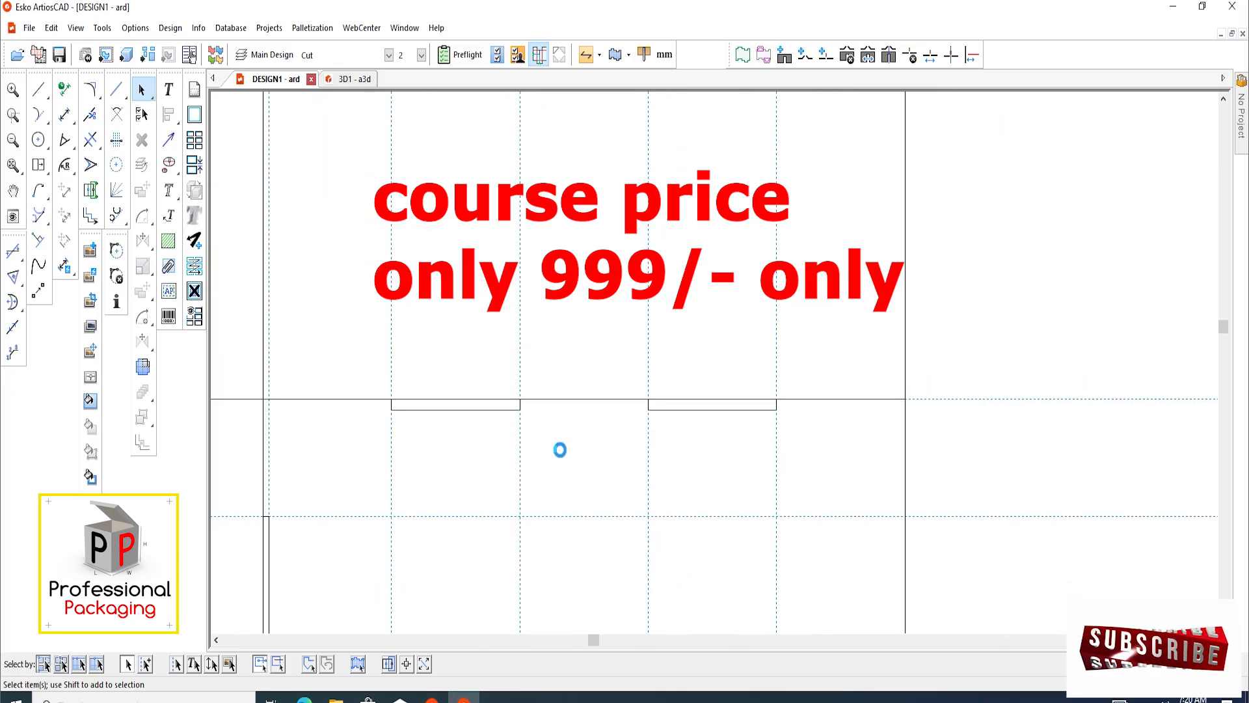
scroll(491, 475, "up", 1)
middle_click_drag(491, 474, 477, 446)
scroll(469, 444, "up", 3)
scroll(476, 444, "down", 2)
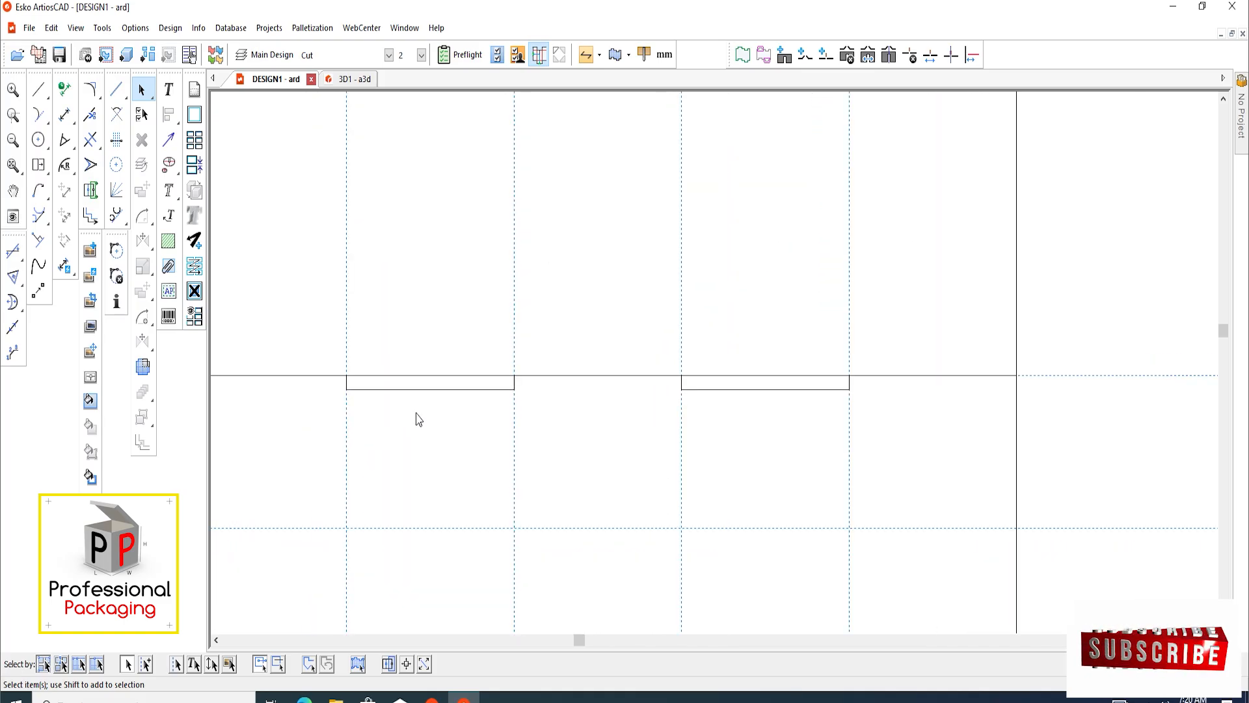
Add a horizontal construction line 2.5 mm below the widest panel's top edge, running through the two slots
left_click(91, 190)
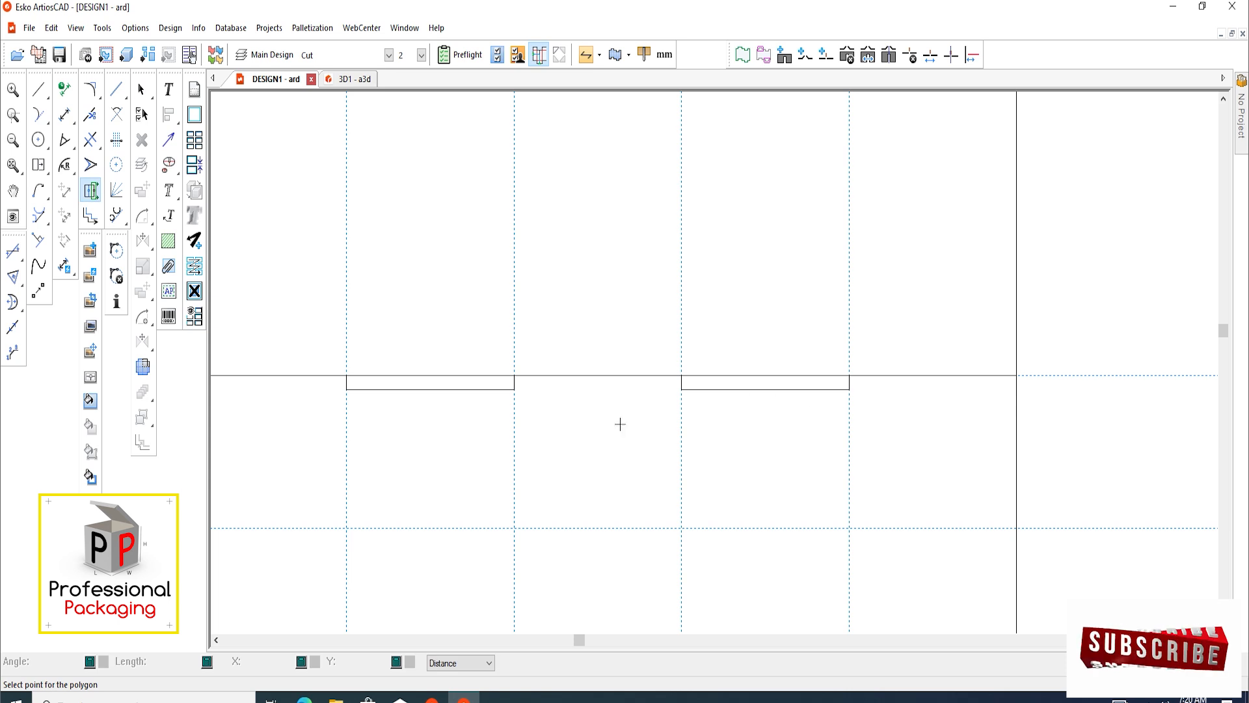
scroll(449, 419, "up", 2)
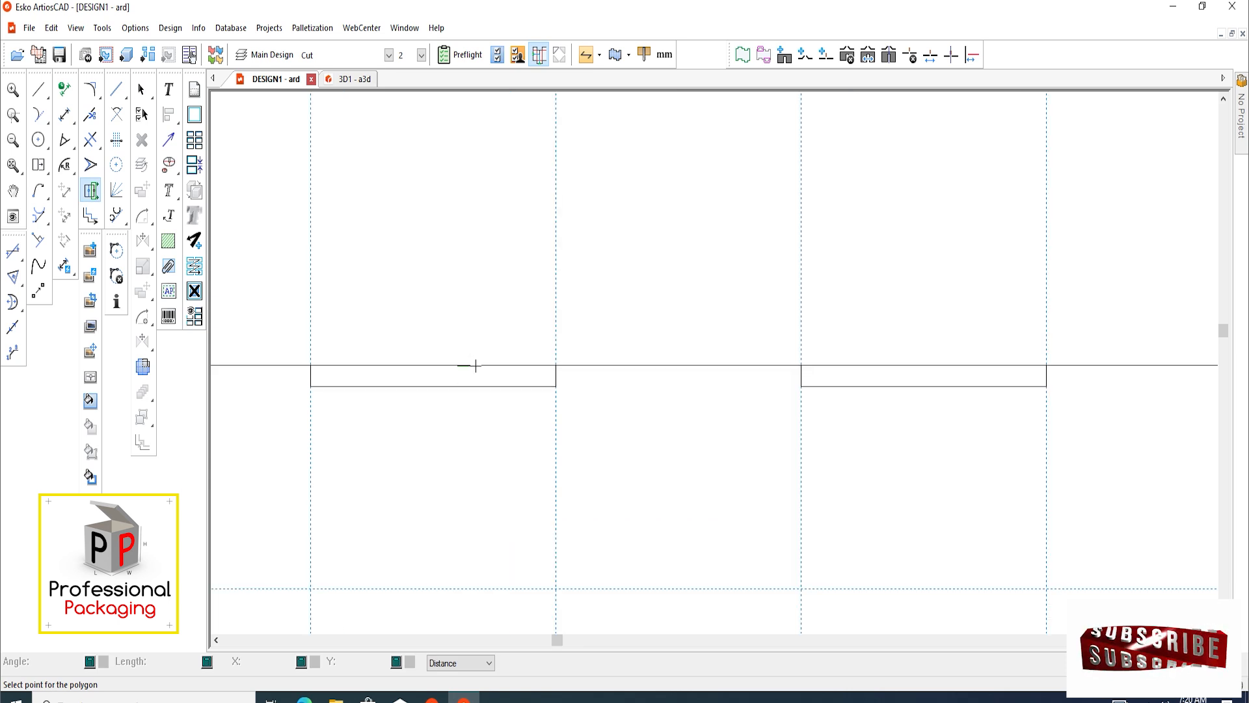
key("c")
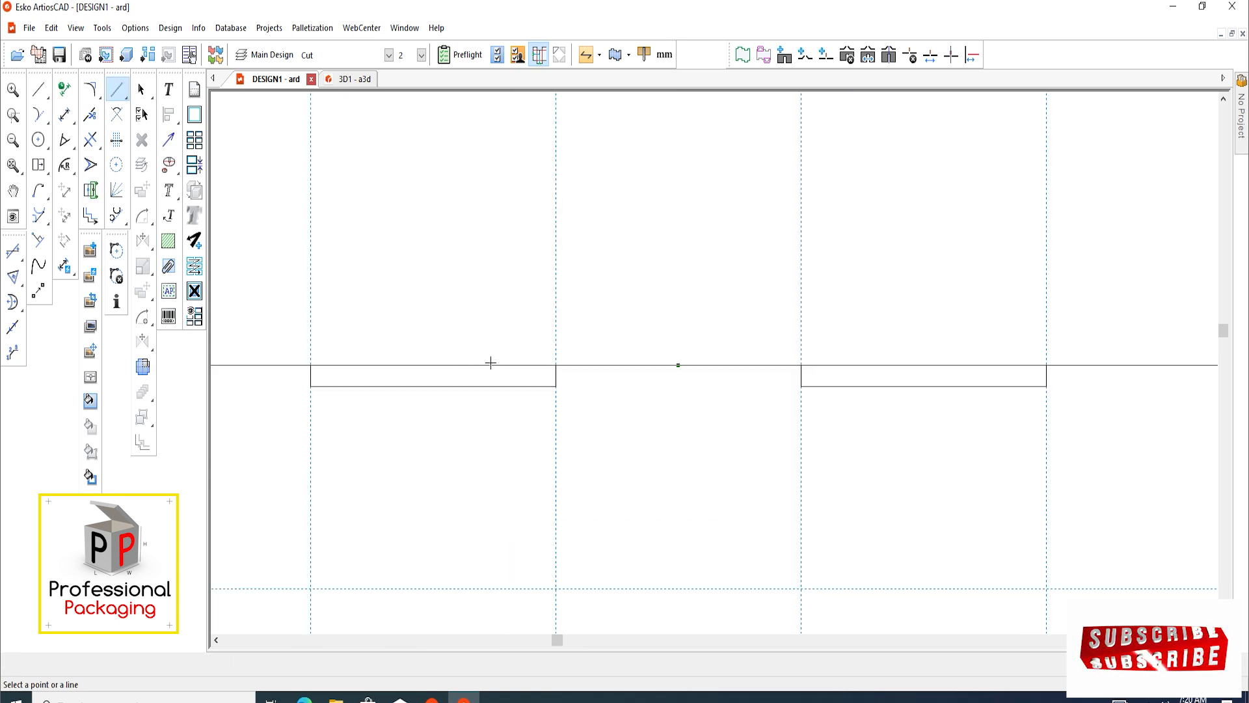
left_click(491, 364)
type("2.")
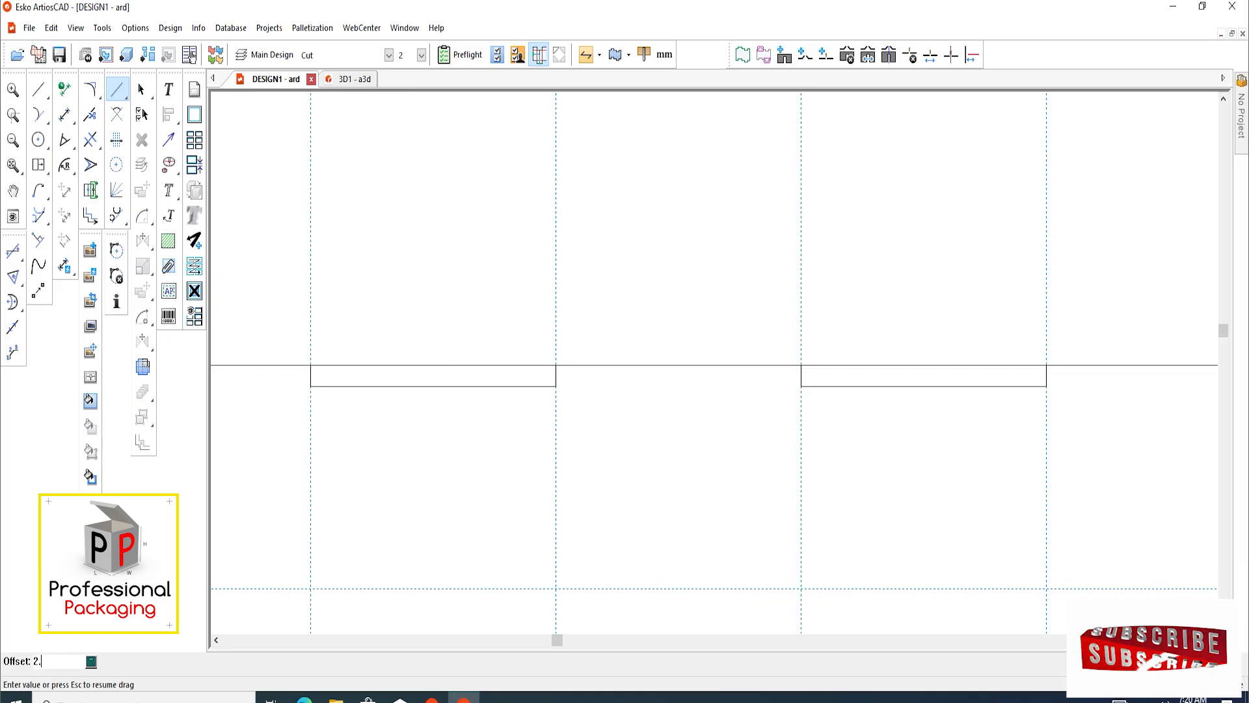
type("5")
key("Return")
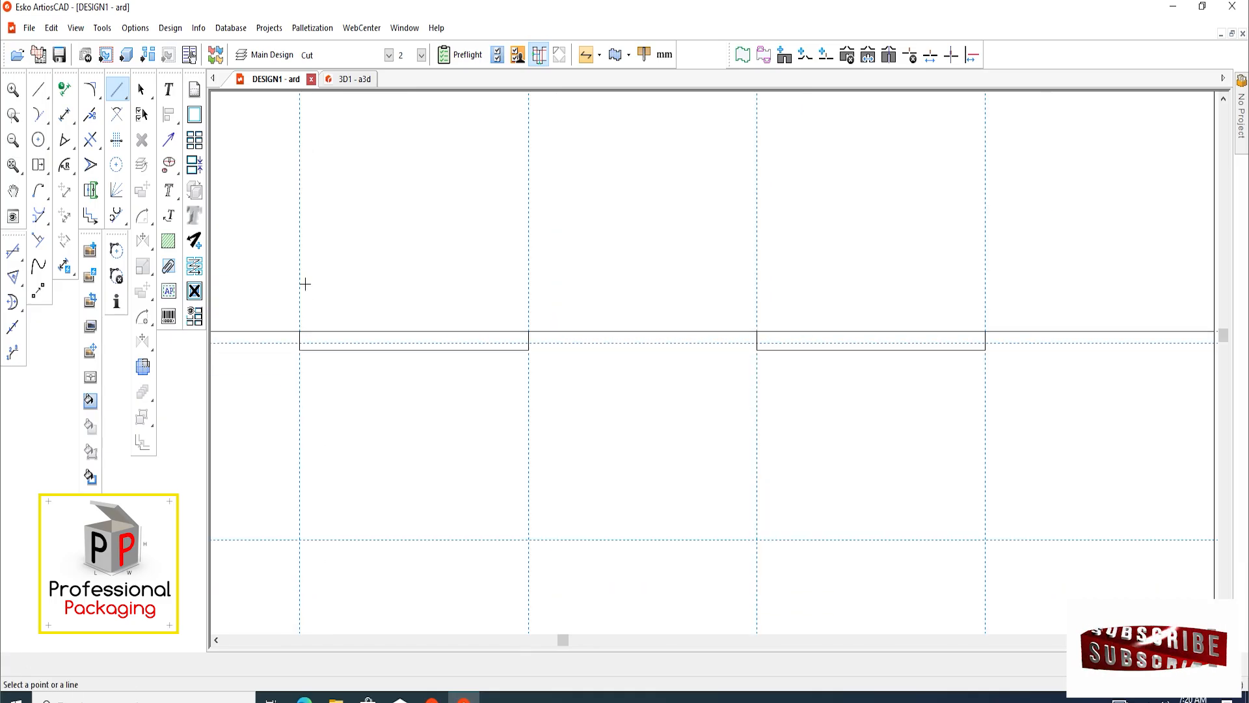
Stretch the lower edges of both slots in the widest panel up to the horizontal construction line running through them
left_click(277, 344)
key("Escape")
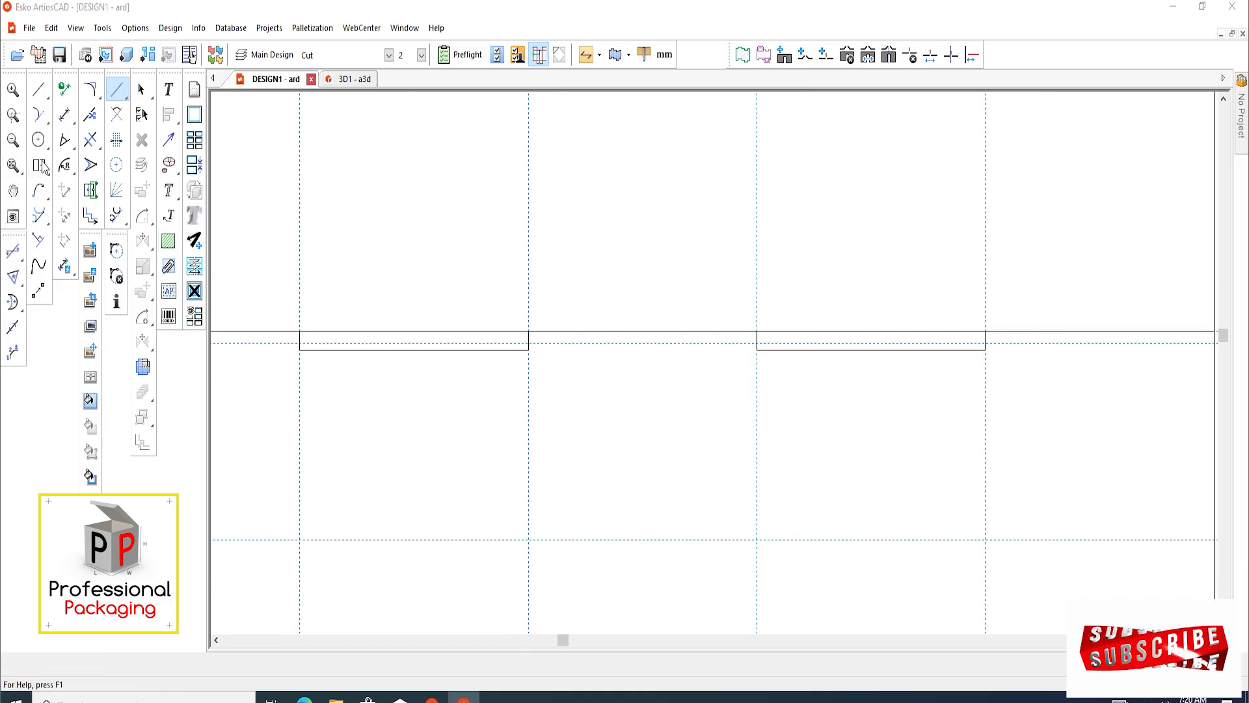
left_click(44, 167)
left_click(96, 198)
left_click_drag(1052, 407, 279, 342)
scroll(287, 343, "up", 3)
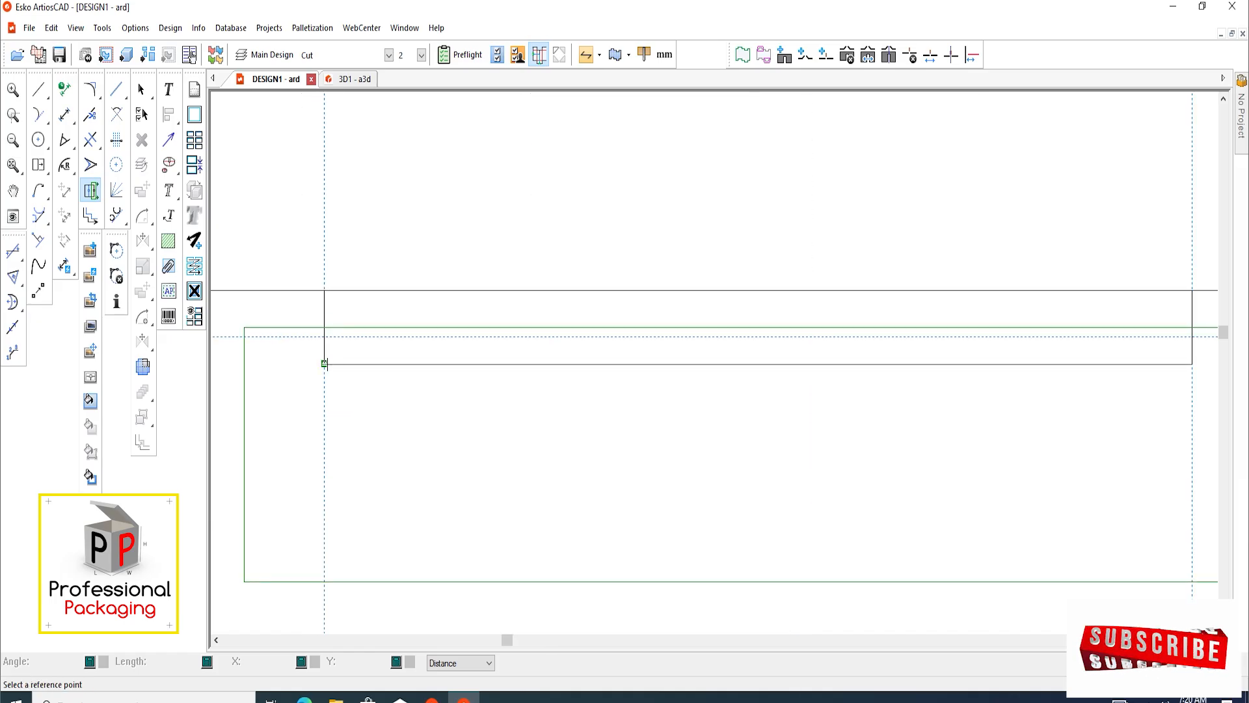
left_click(324, 364)
left_click(324, 363)
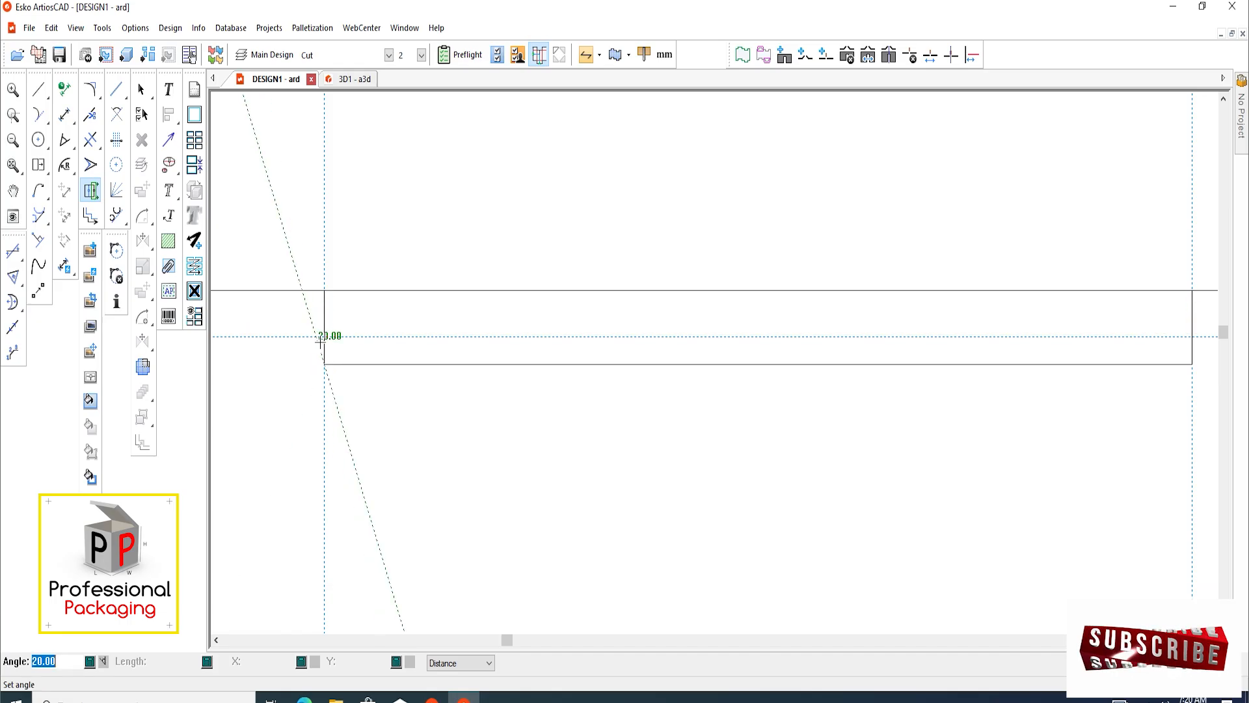
left_click(325, 336)
scroll(341, 376, "down", 3)
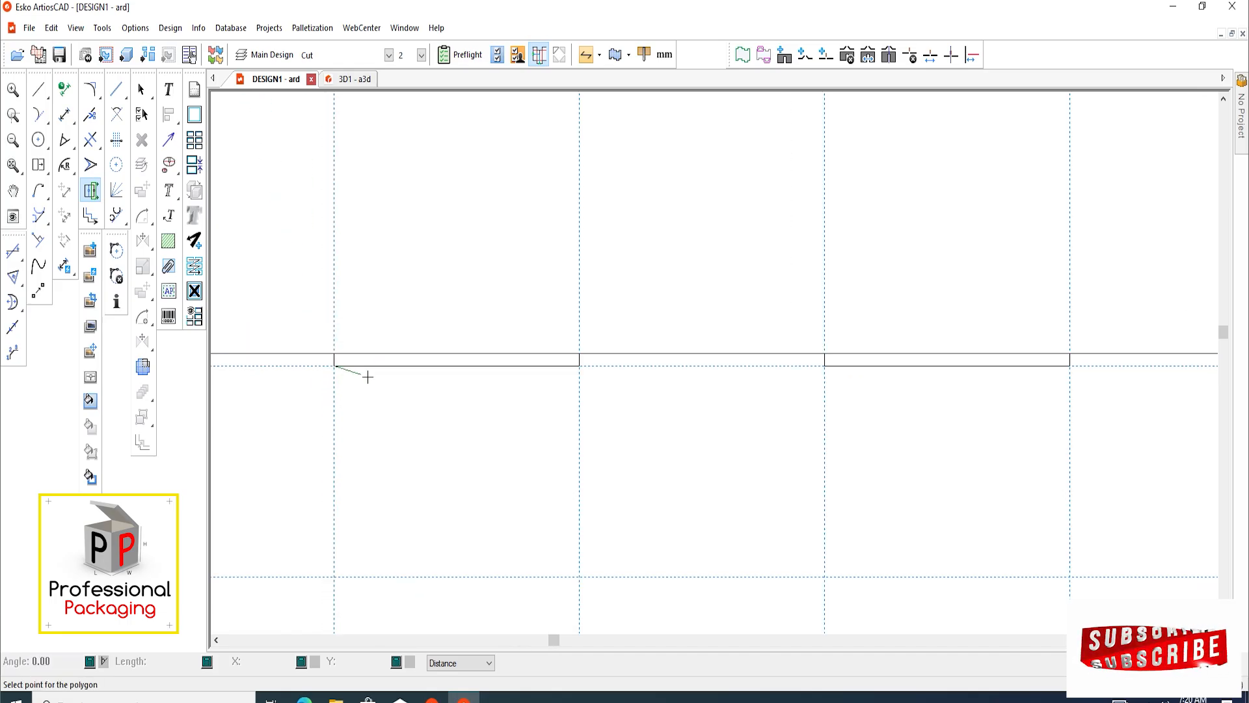
Delete the construction lines crossing the panels, keeping only the vertical one at the far left edge of the design
left_click(145, 91)
scroll(455, 386, "down", 3)
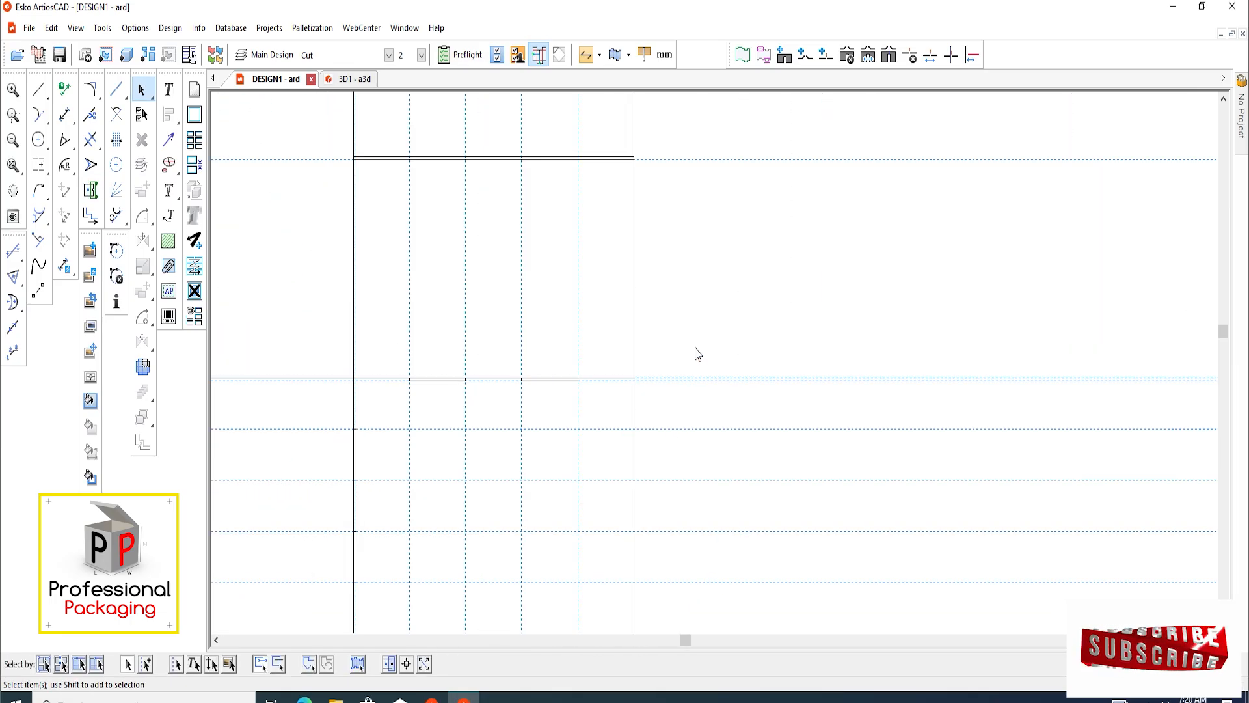
scroll(560, 336, "down", 4)
scroll(605, 411, "down", 3)
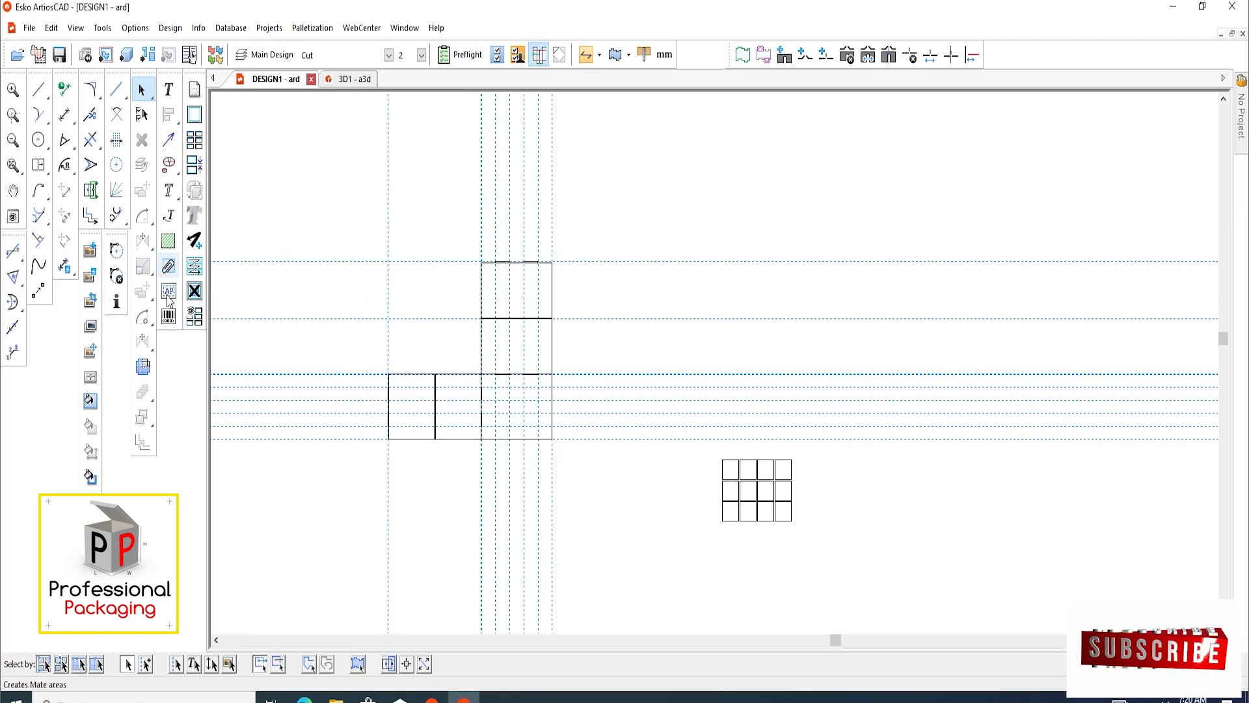
left_click_drag(410, 134, 635, 518)
key("Delete")
key("Delete")
scroll(516, 432, "up", 5)
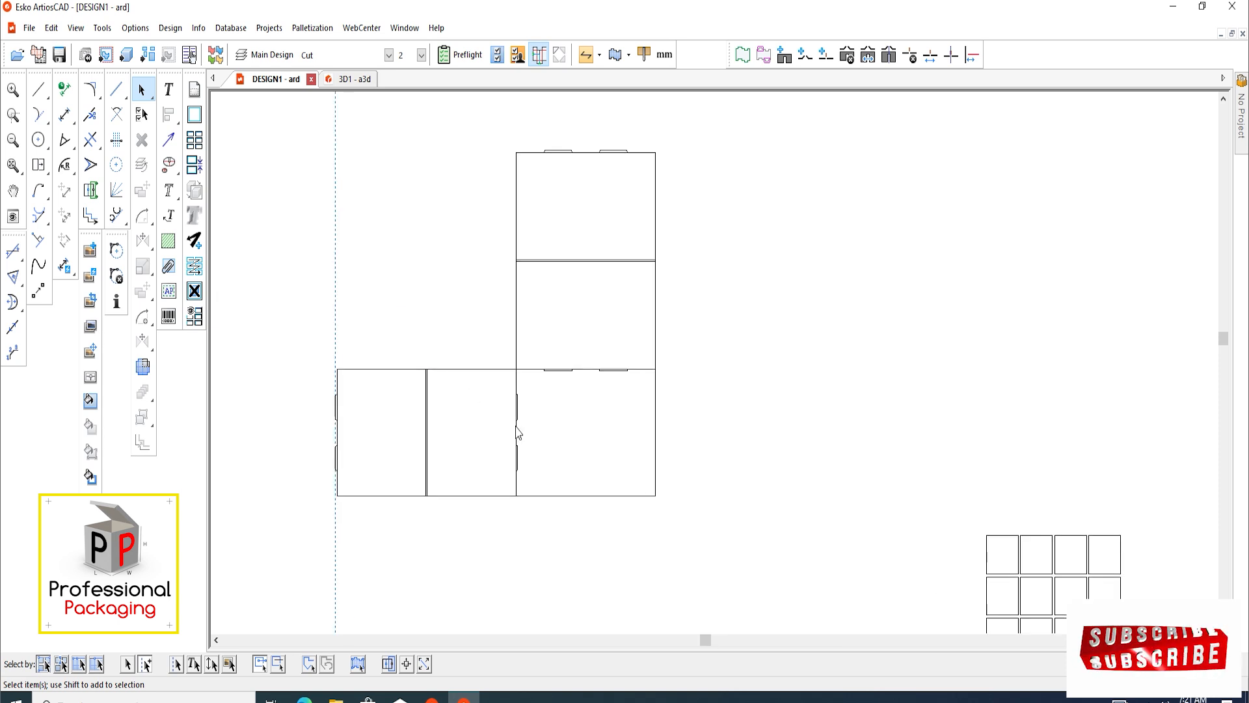
Add a horizontal construction line 50 mm above the top edge of the panel between the double crease and the widest panel
scroll(586, 364, "down", 3)
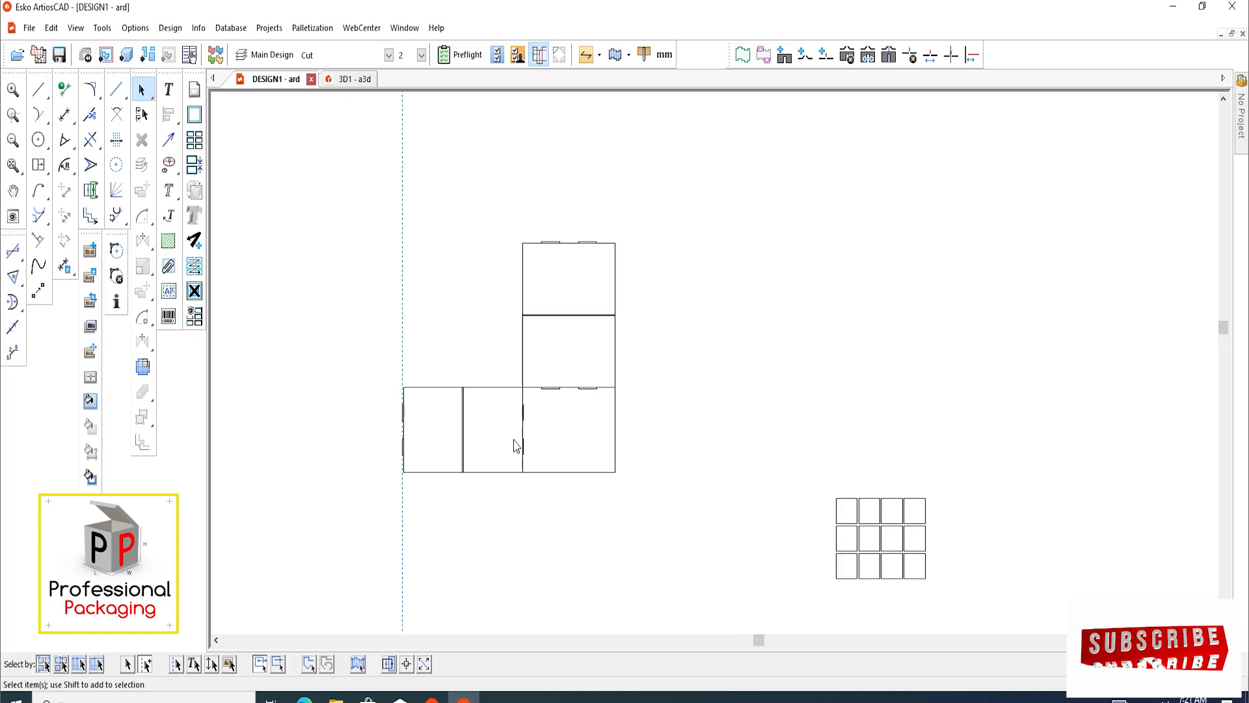
scroll(513, 440, "up", 3)
scroll(479, 397, "down", 2)
middle_click_drag(482, 409, 451, 539)
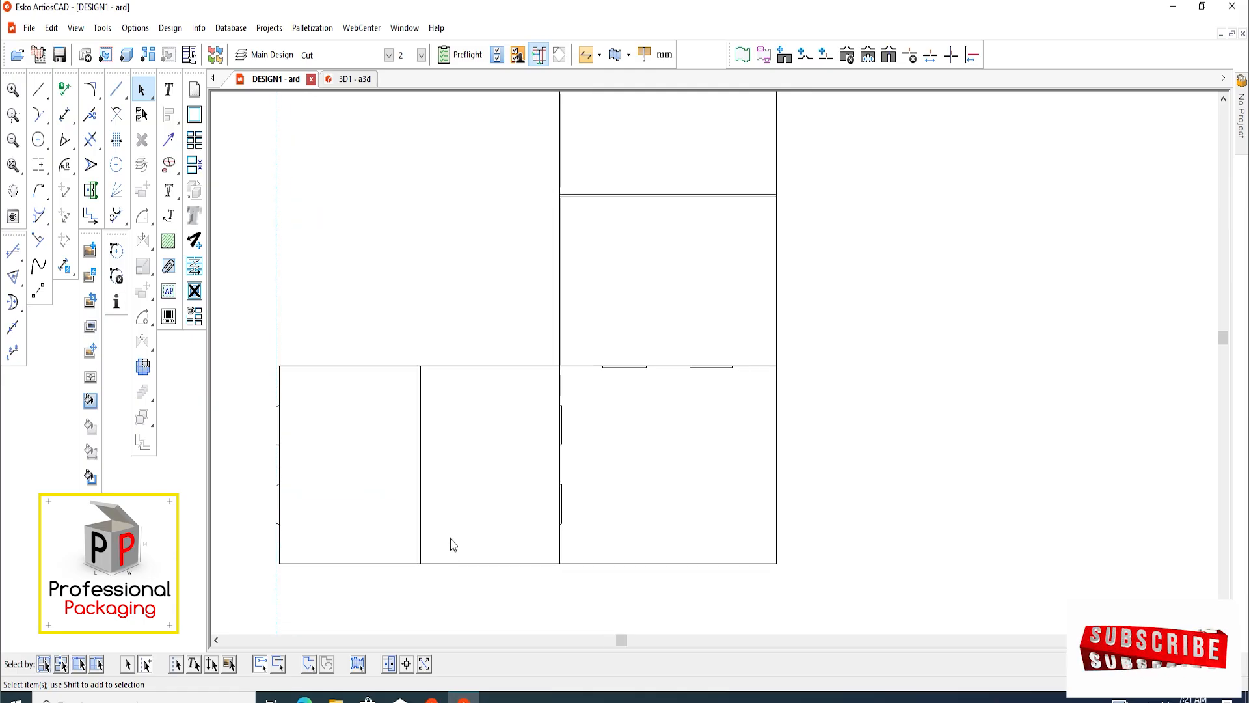
scroll(442, 353, "up", 4)
middle_click_drag(480, 357, 484, 415)
scroll(489, 436, "up", 3)
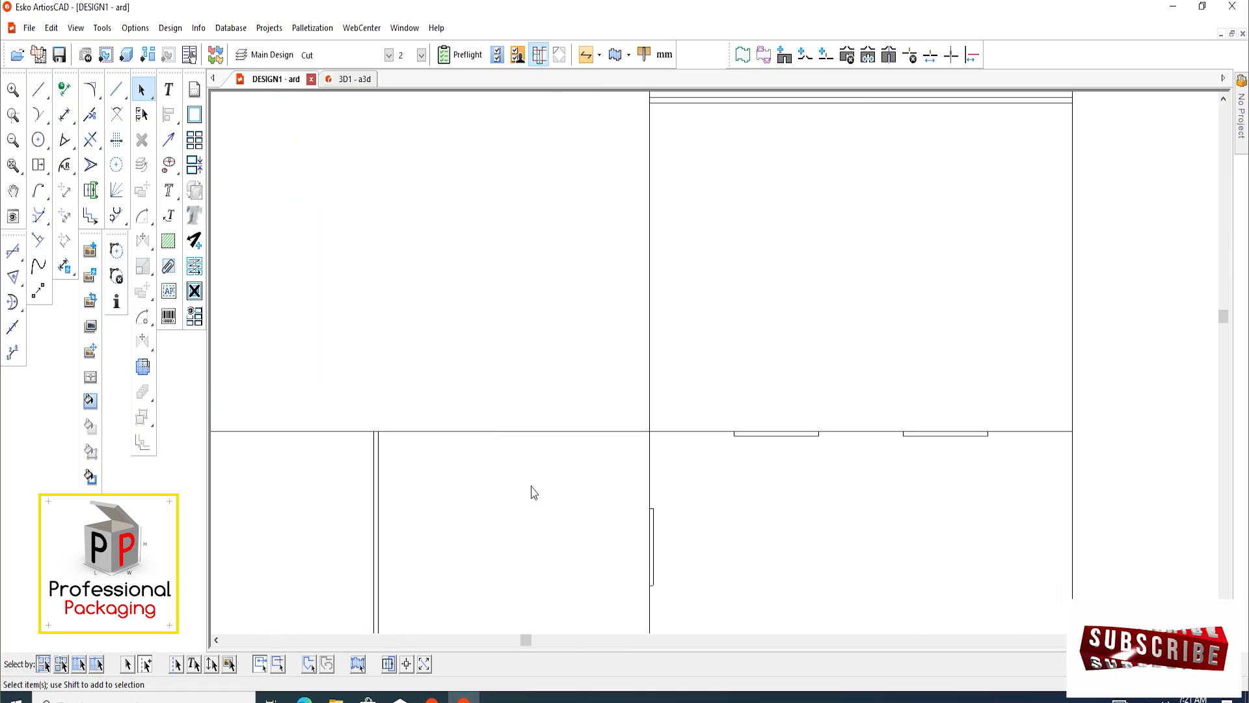
scroll(502, 461, "down", 3)
key("F2")
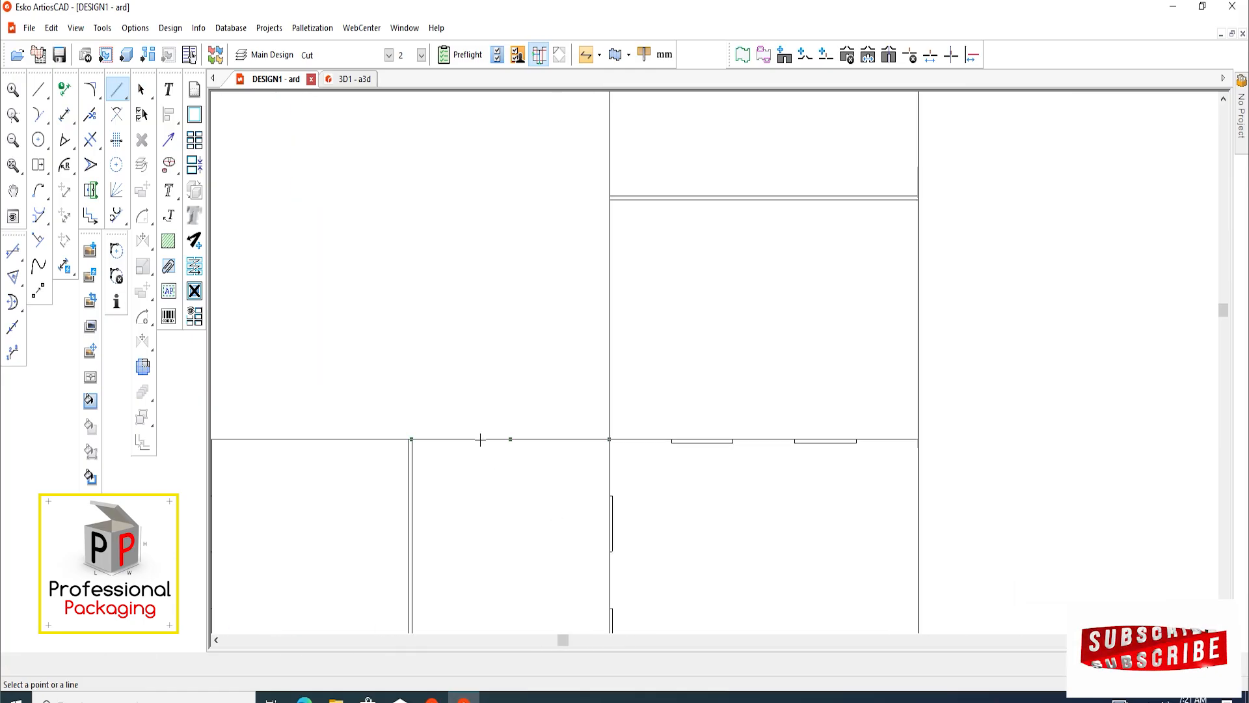
left_click(481, 440)
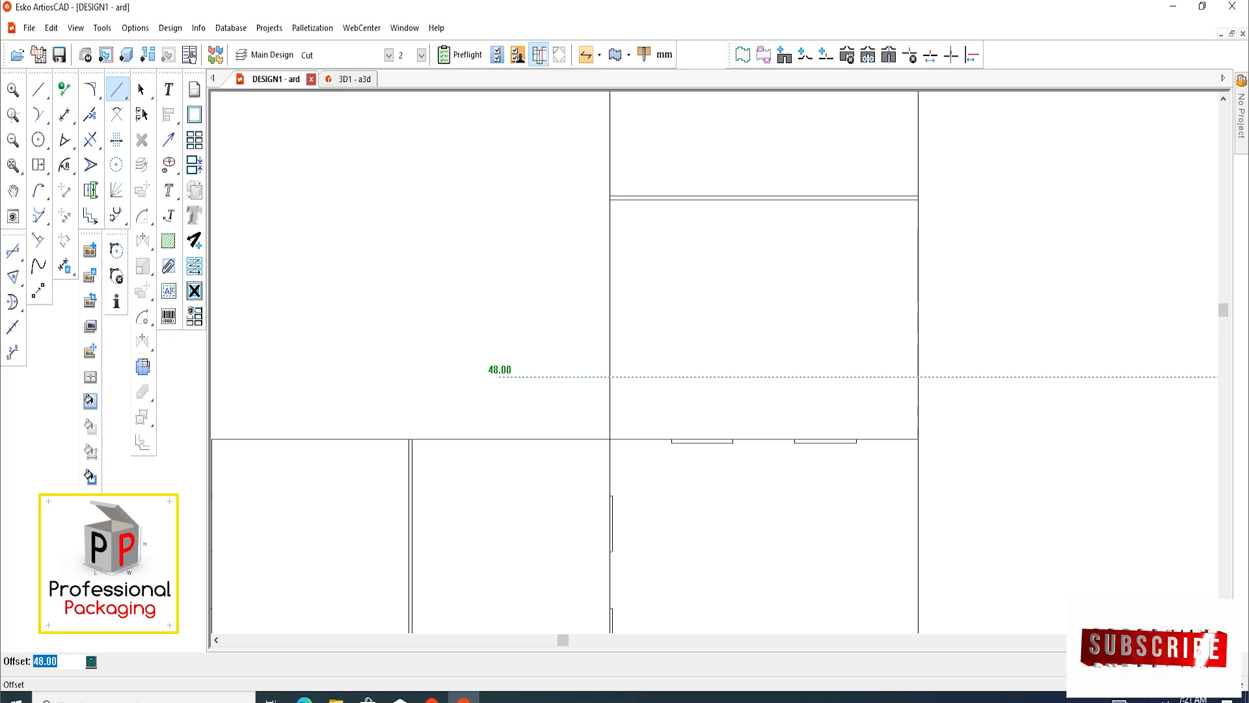
type("50")
key("Return")
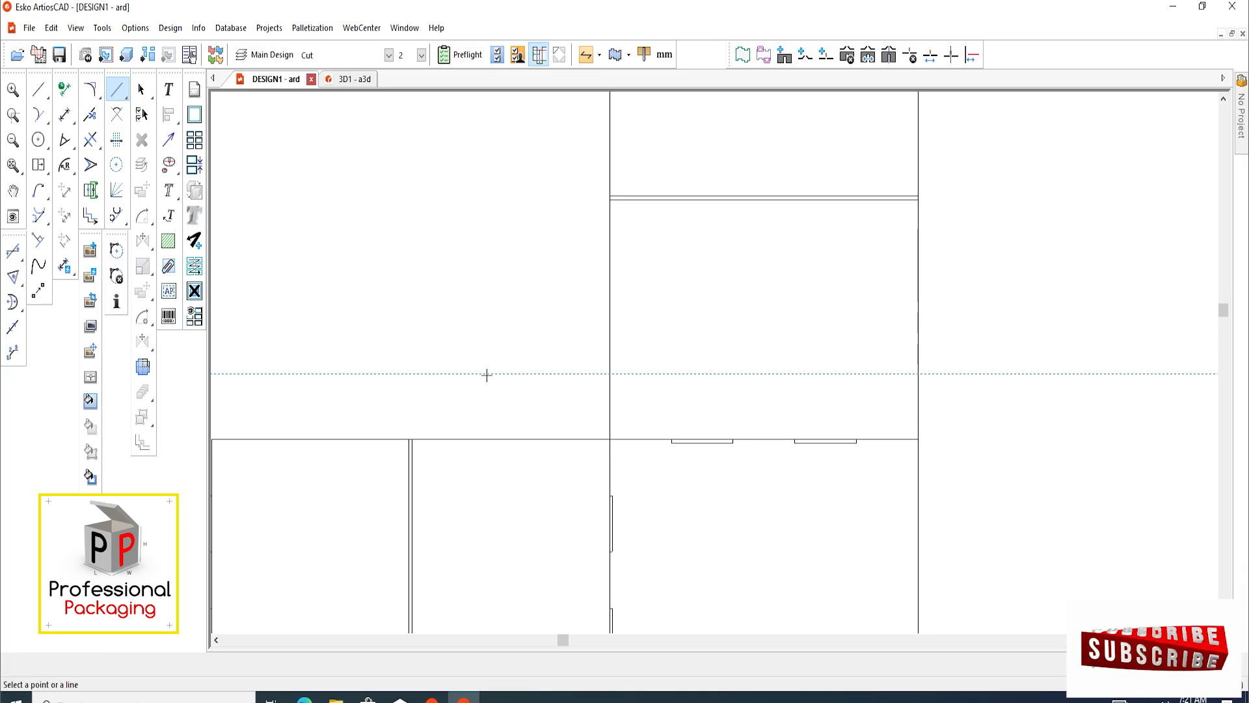
Add a horizontal construction line 50 mm below the bottom edge of the same middle panel
scroll(487, 376, "down", 6)
scroll(524, 530, "up", 4)
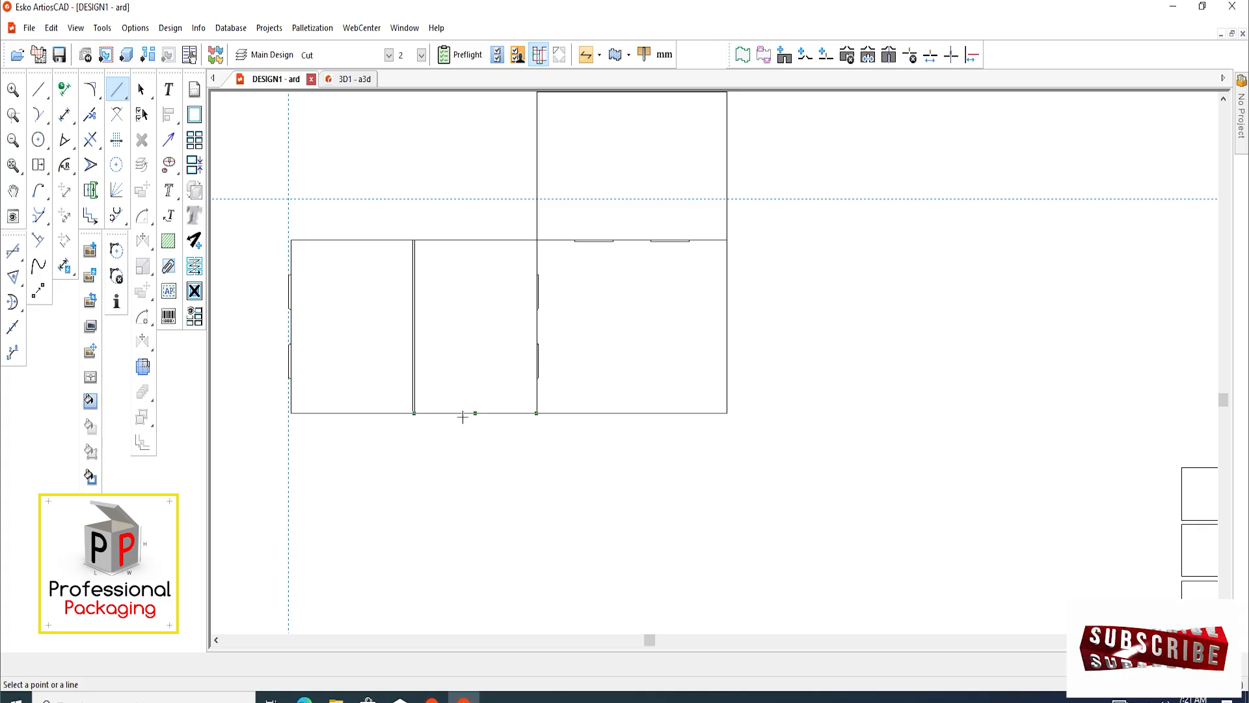
left_click(463, 417)
type("50")
key("Return")
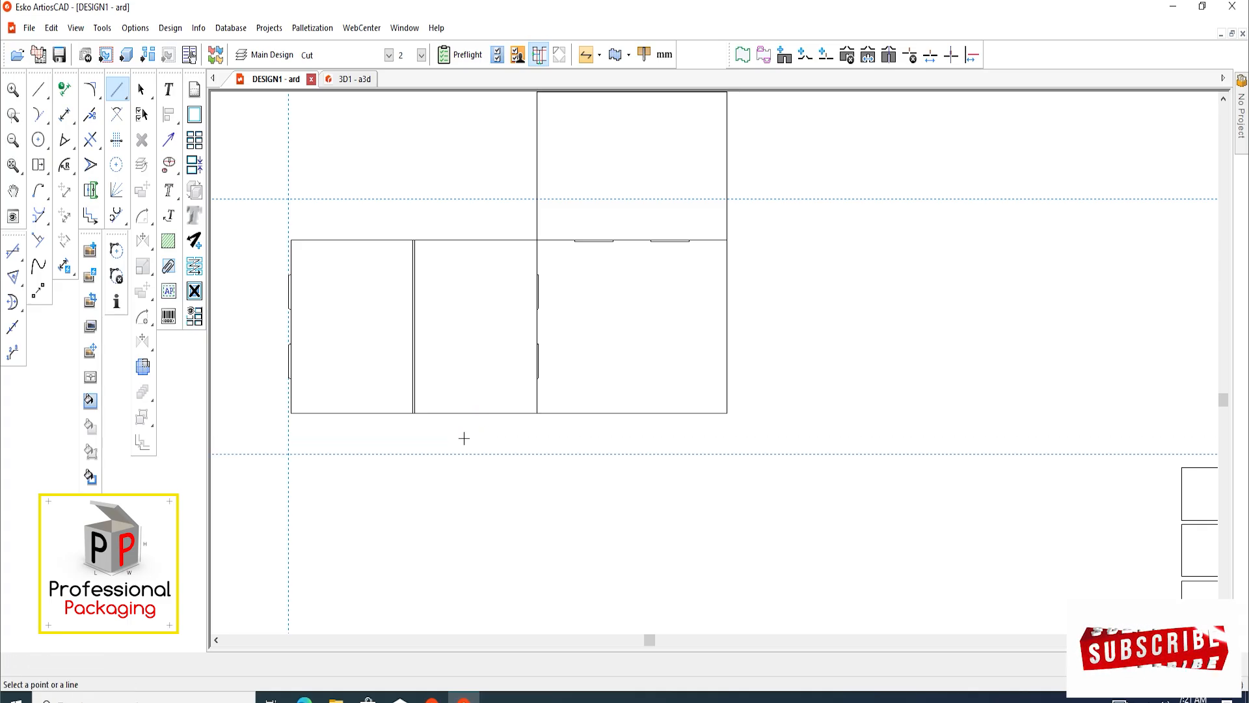
Add a construction line at 45 degrees through the middle panel's upper-right corner, slanting up to the left
scroll(474, 315, "down", 2)
scroll(491, 279, "up", 4)
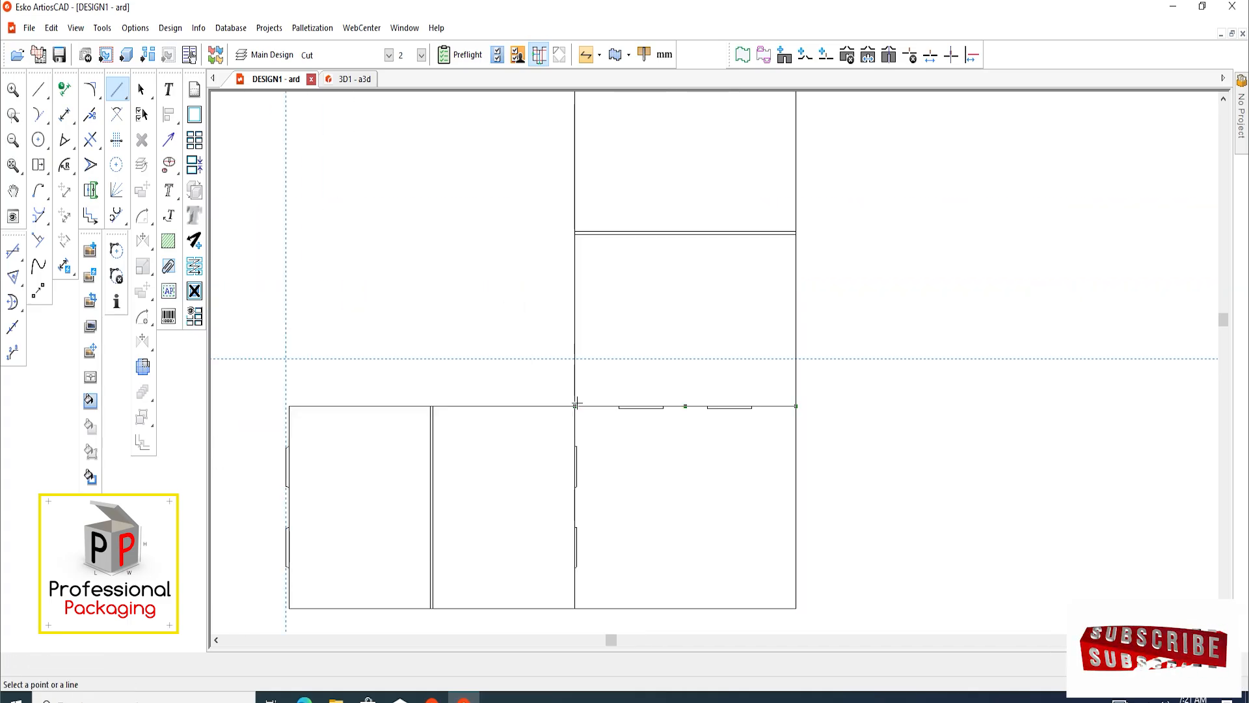
left_click(576, 405)
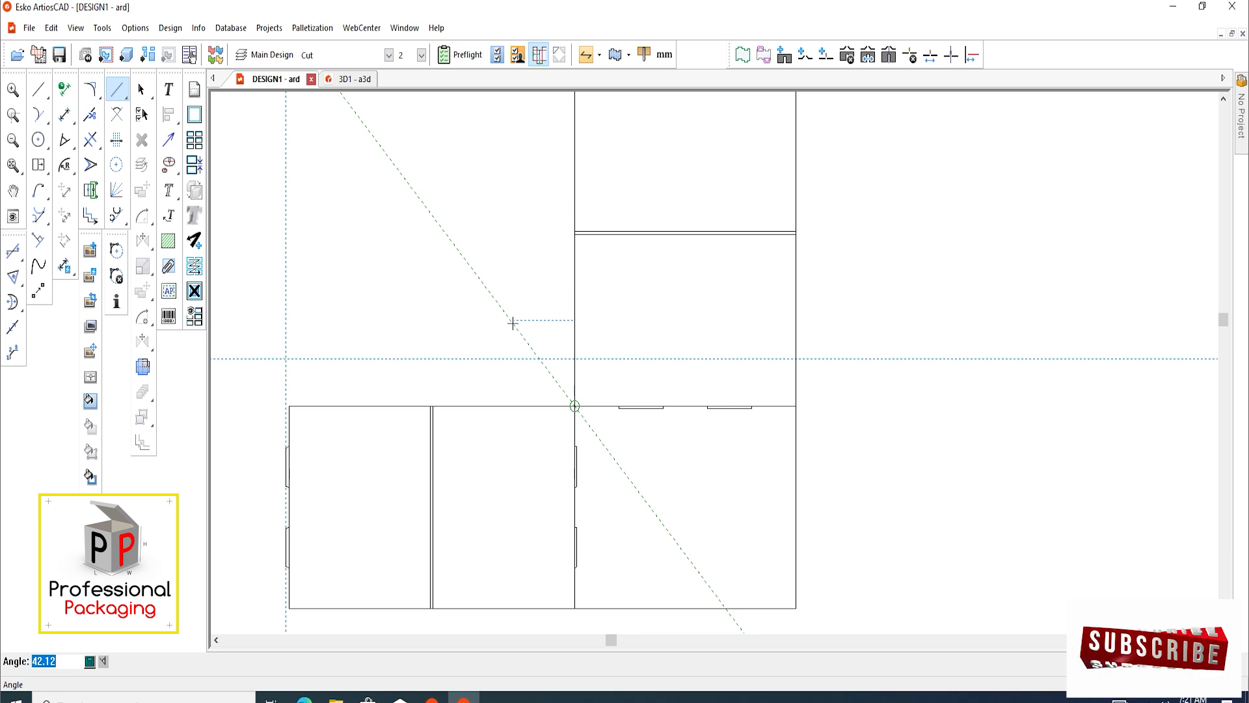
left_click(512, 322)
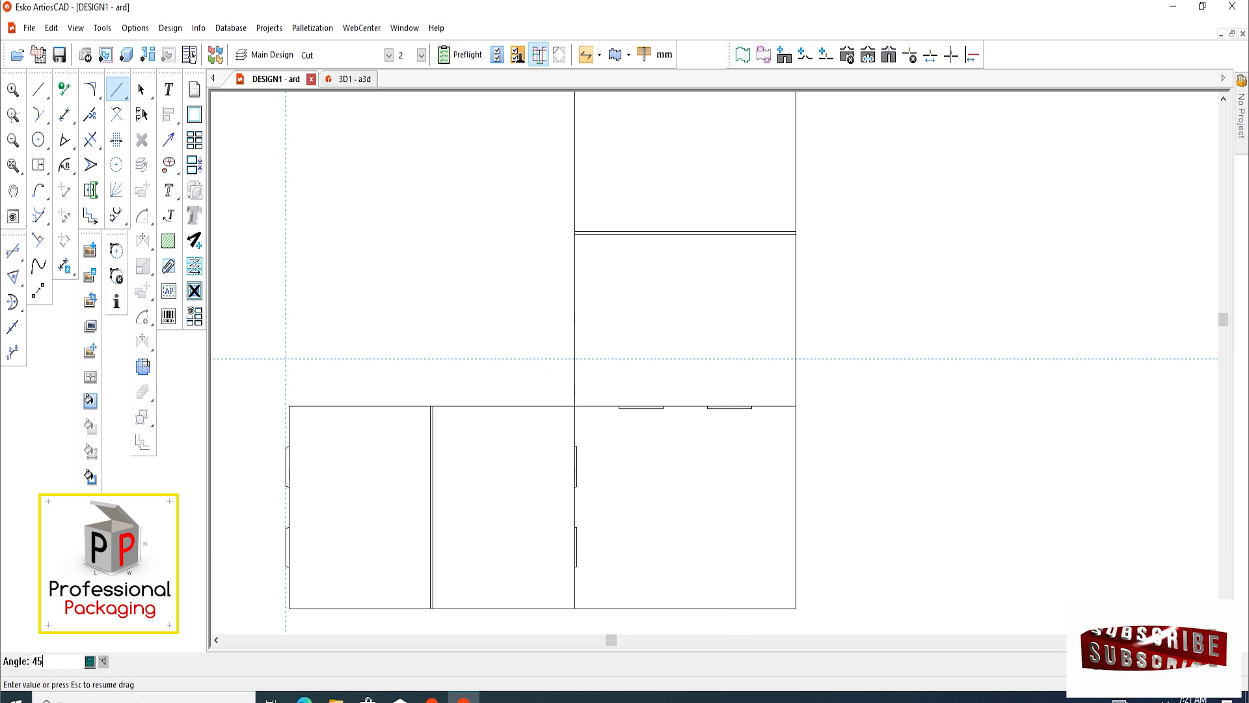
scroll(523, 393, "down", 3)
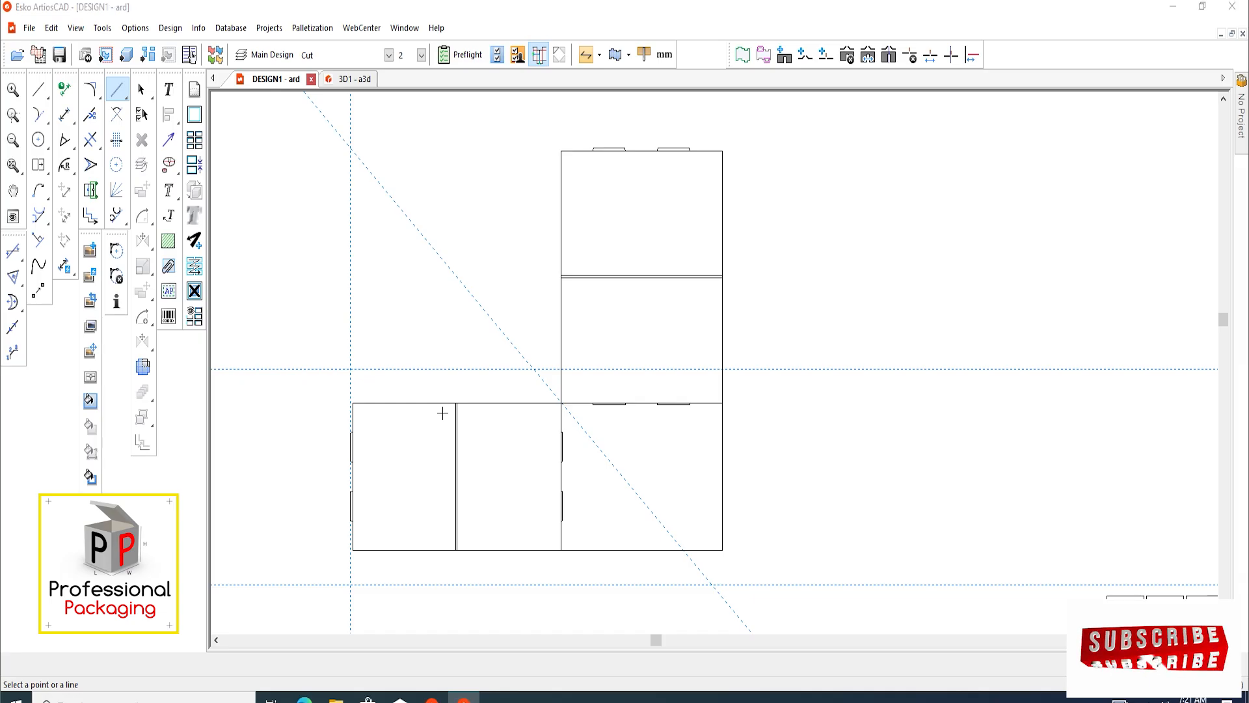
left_click(442, 413)
left_click(539, 279)
Add a vertical construction line slightly inside the middle panel, offset to the right of the double crease
scroll(511, 404, "up", 4)
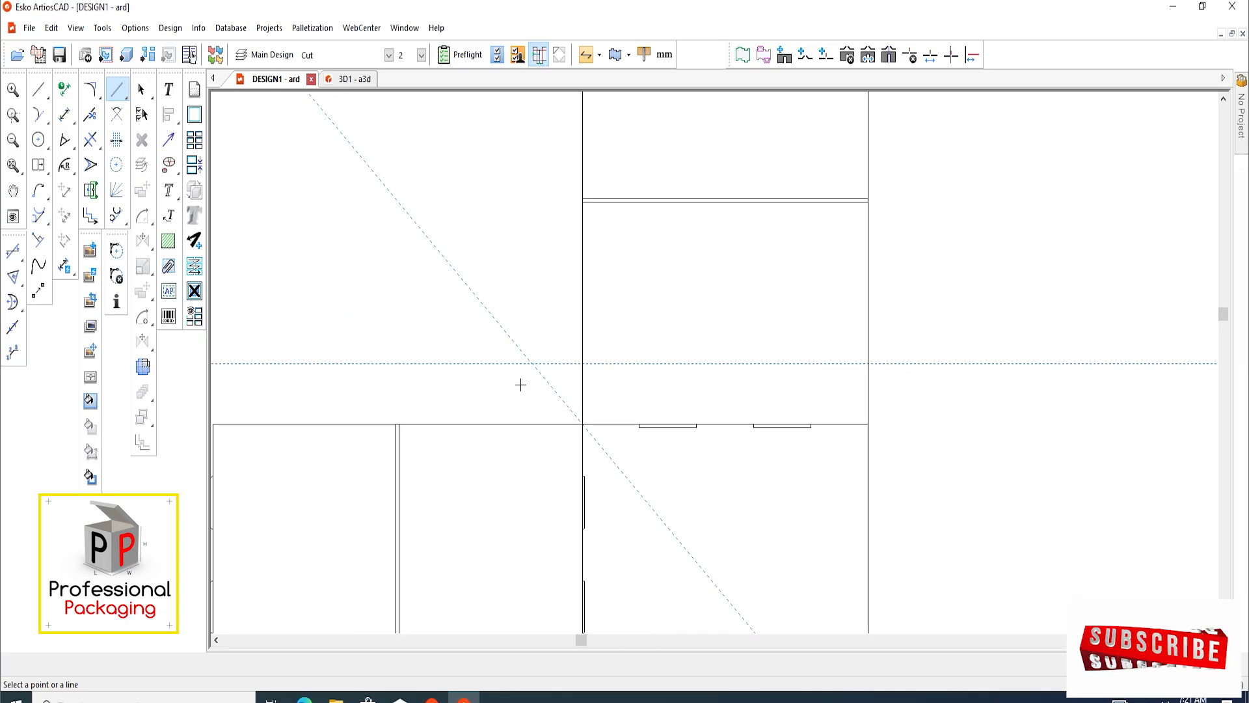
left_click(41, 90)
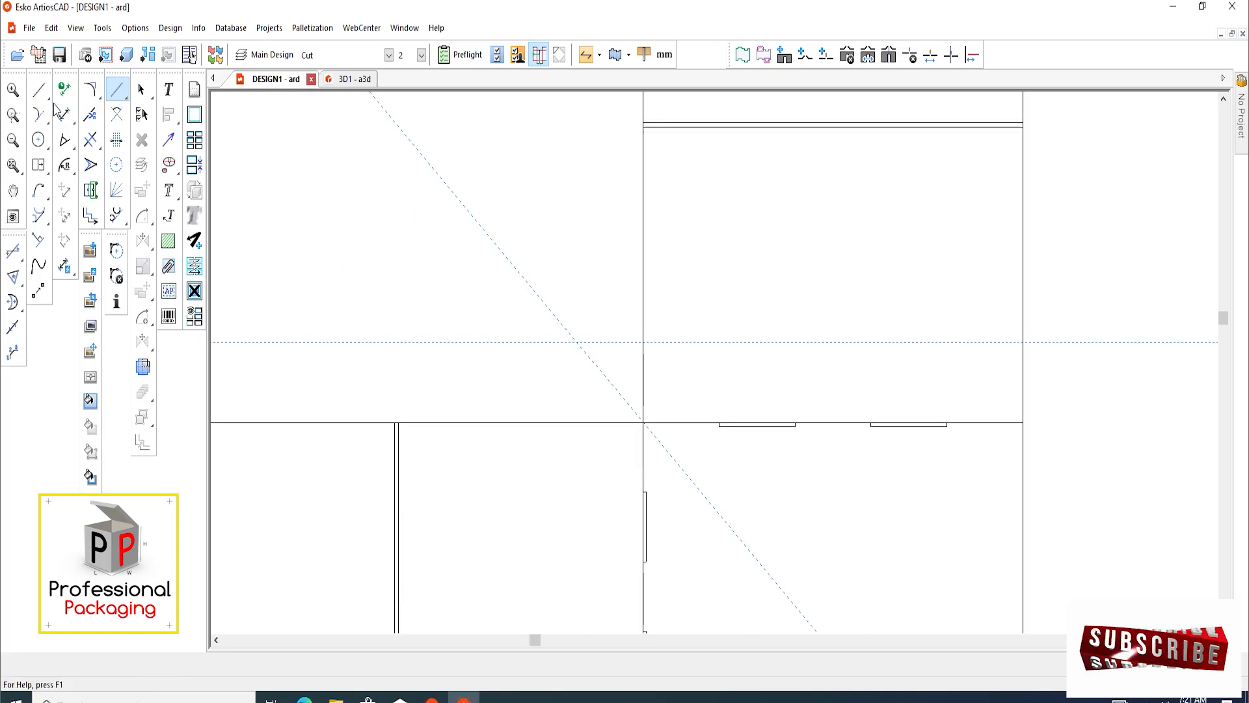
scroll(423, 459, "up", 4)
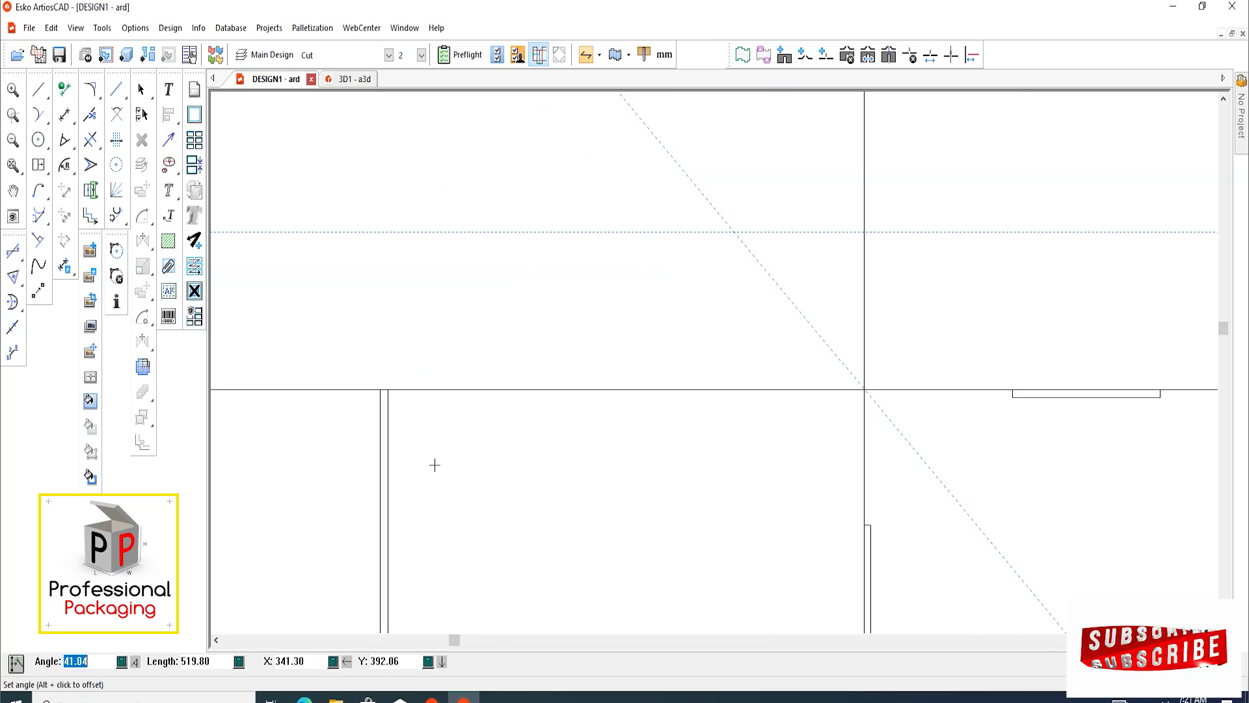
key("Escape")
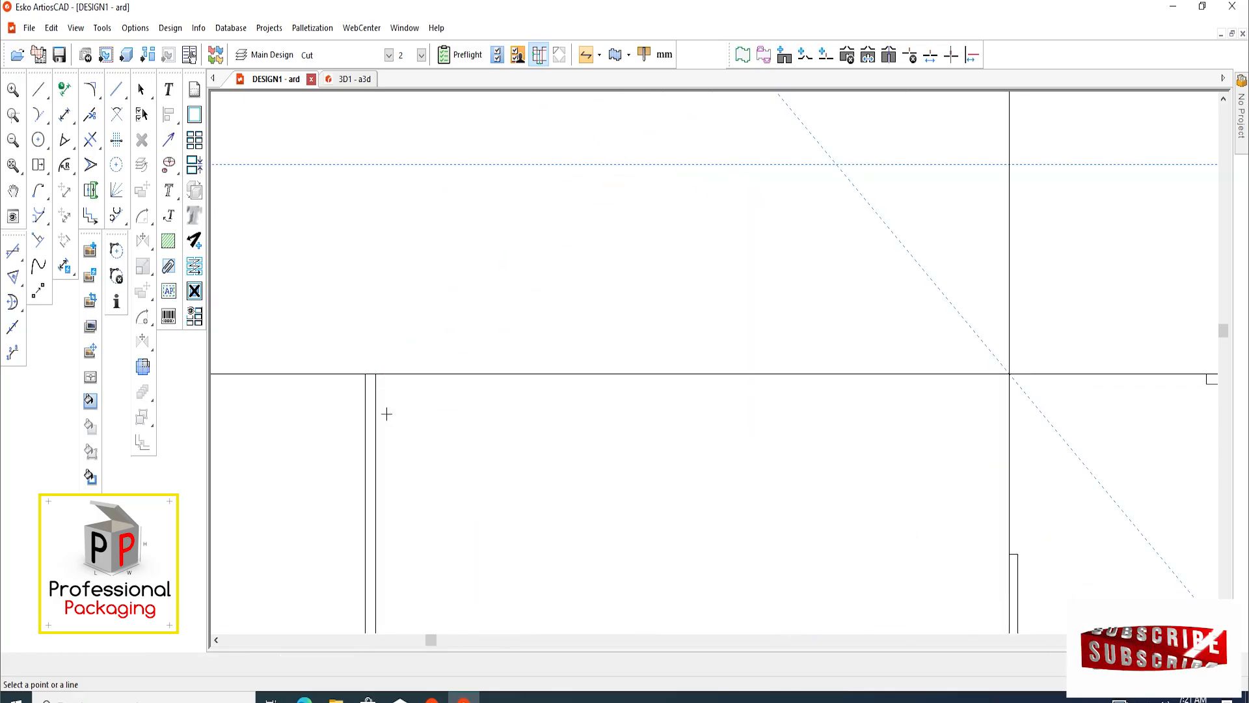
scroll(383, 410, "up", 2)
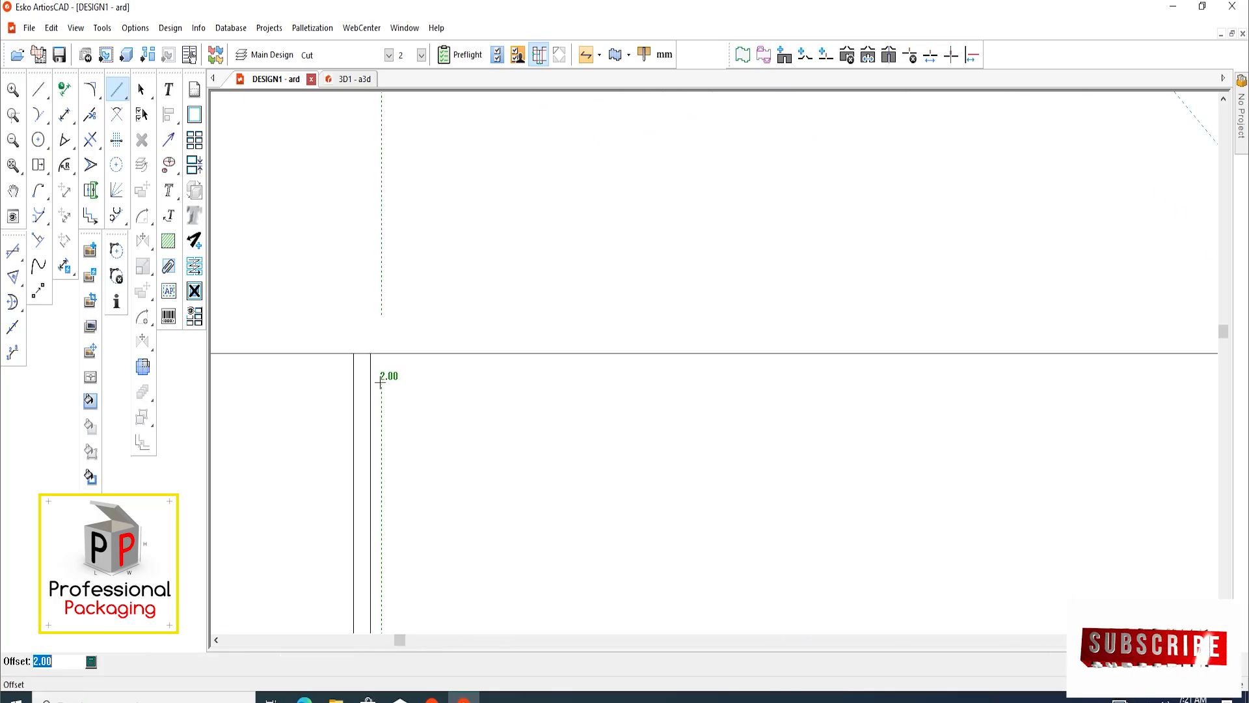
scroll(351, 466, "down", 3)
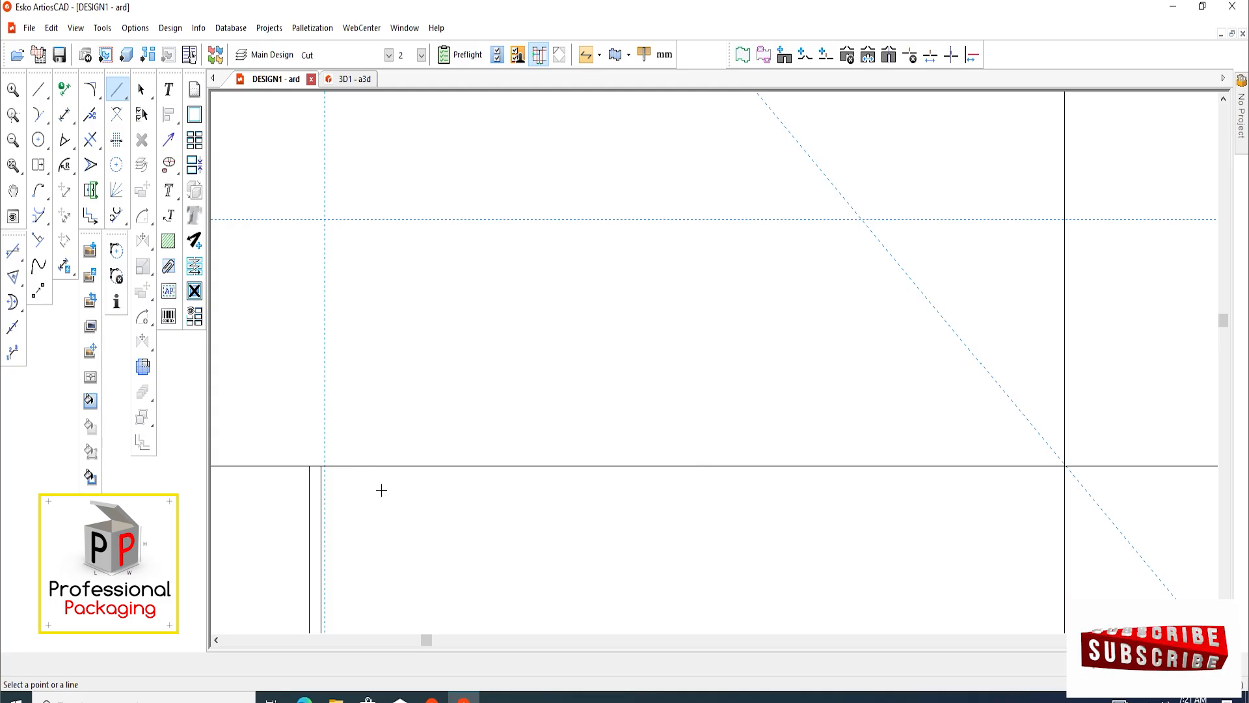
Draw the flap outline above the middle panel along the vertical, horizontal and 45-degree construction lines, ending at the panel's upper-right corner
left_click(40, 89)
scroll(329, 510, "up", 1)
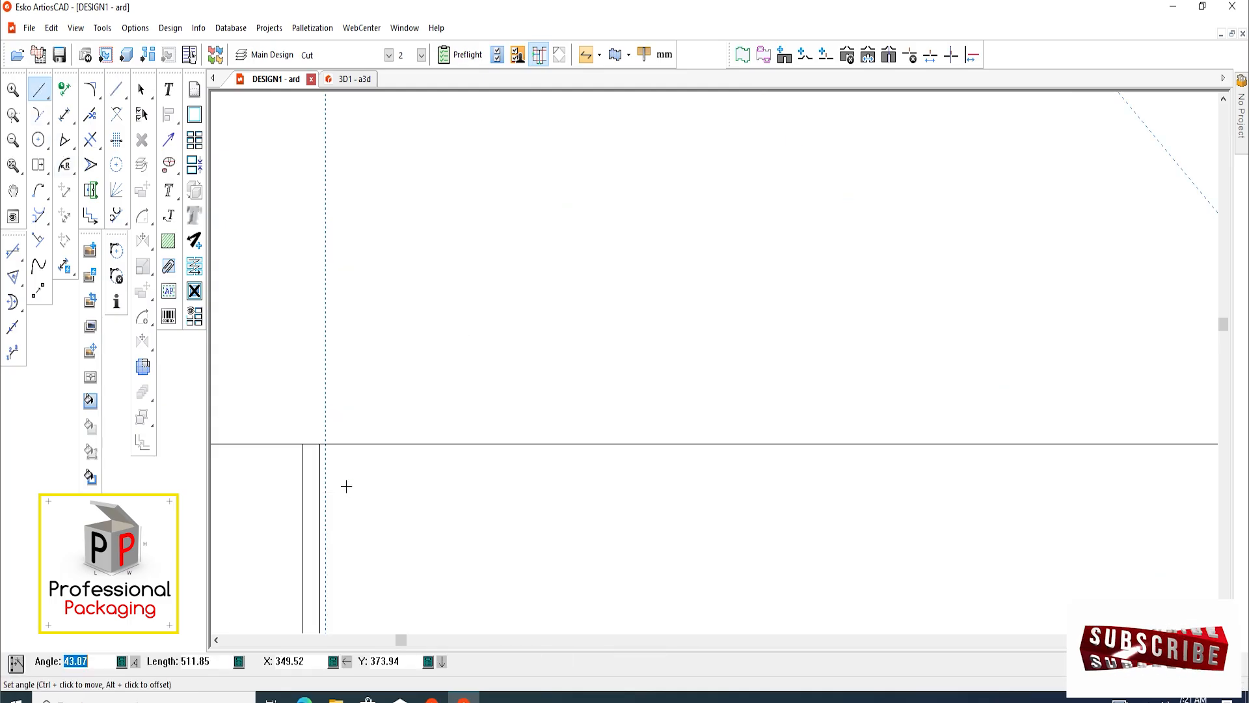
left_click(326, 444, "ctrl")
scroll(371, 387, "down", 1)
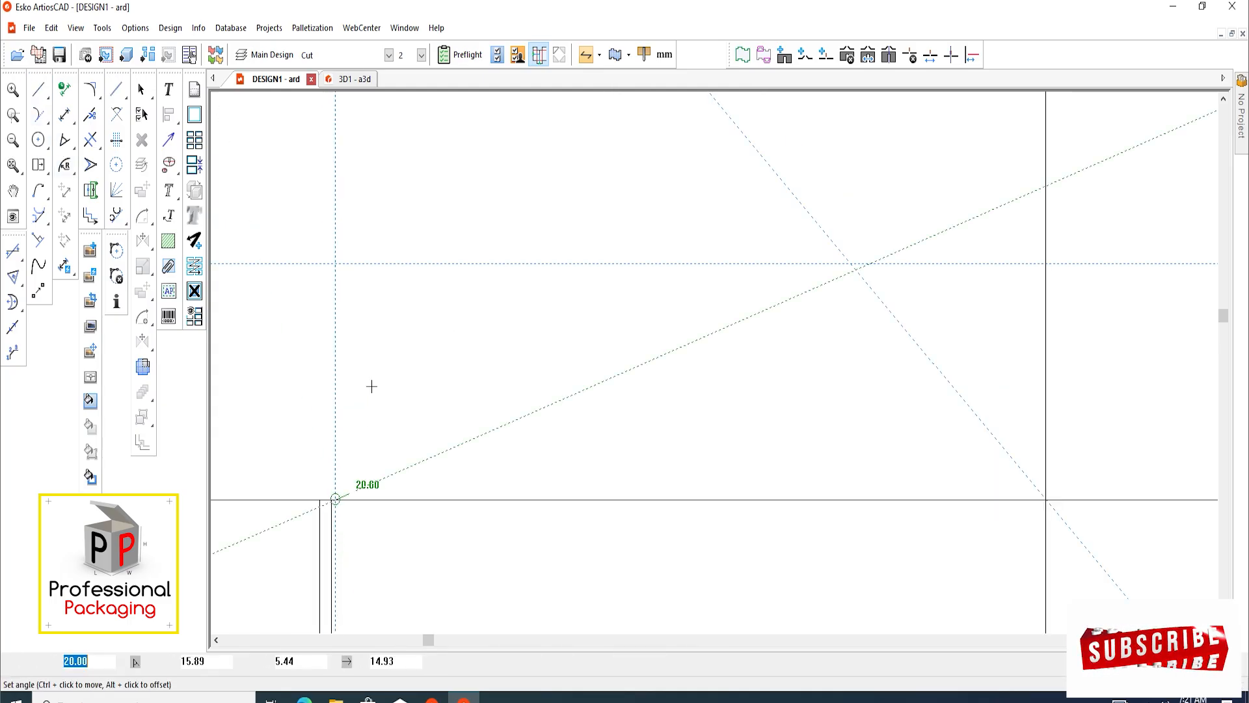
left_click(335, 263)
scroll(348, 437, "down", 2)
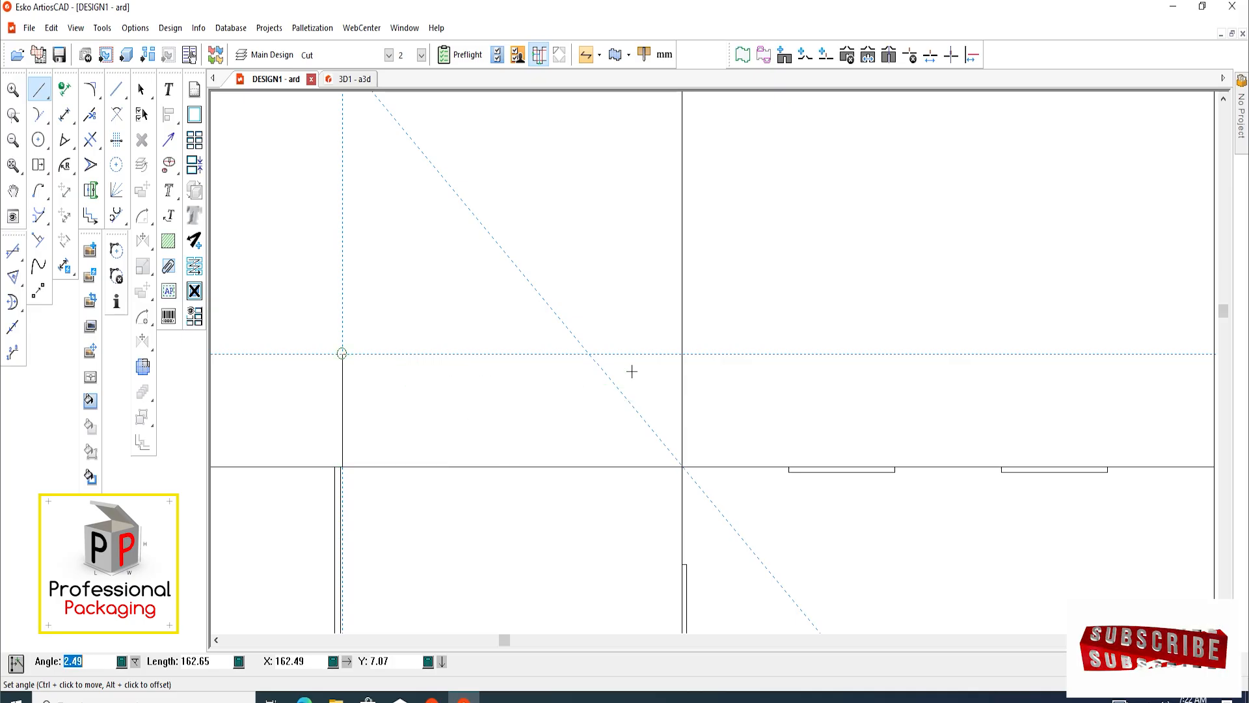
left_click(588, 353)
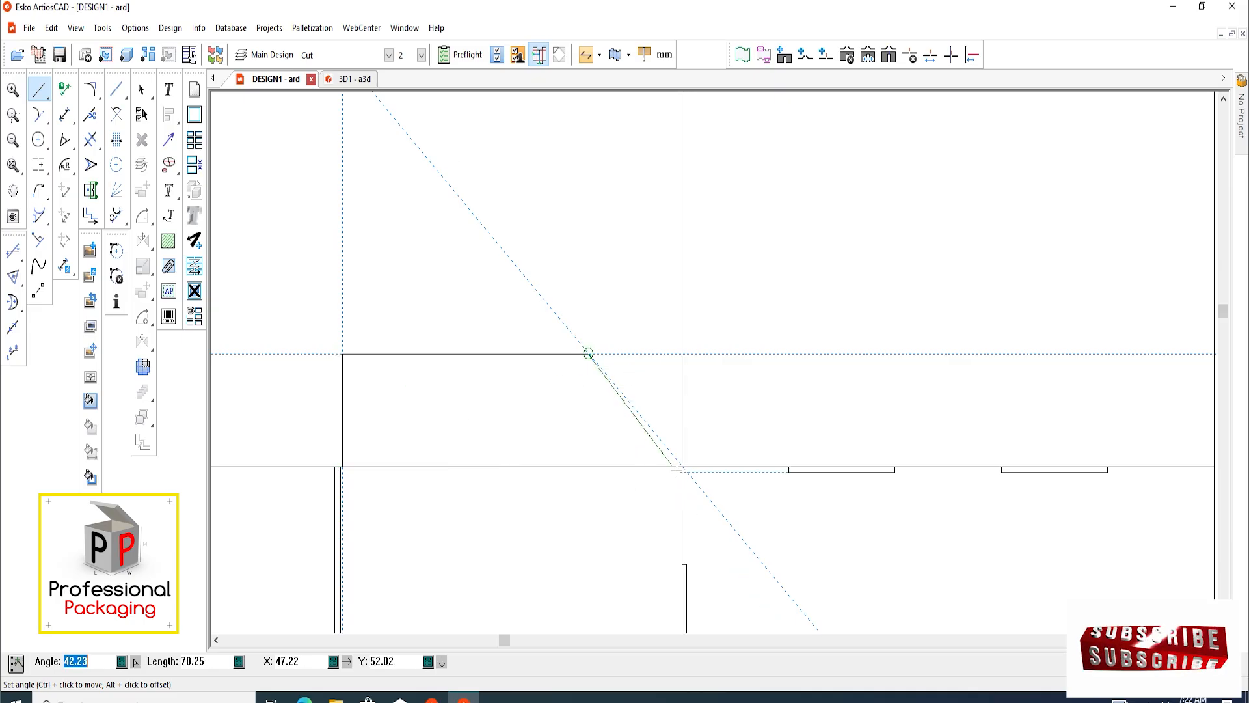
left_click(681, 466)
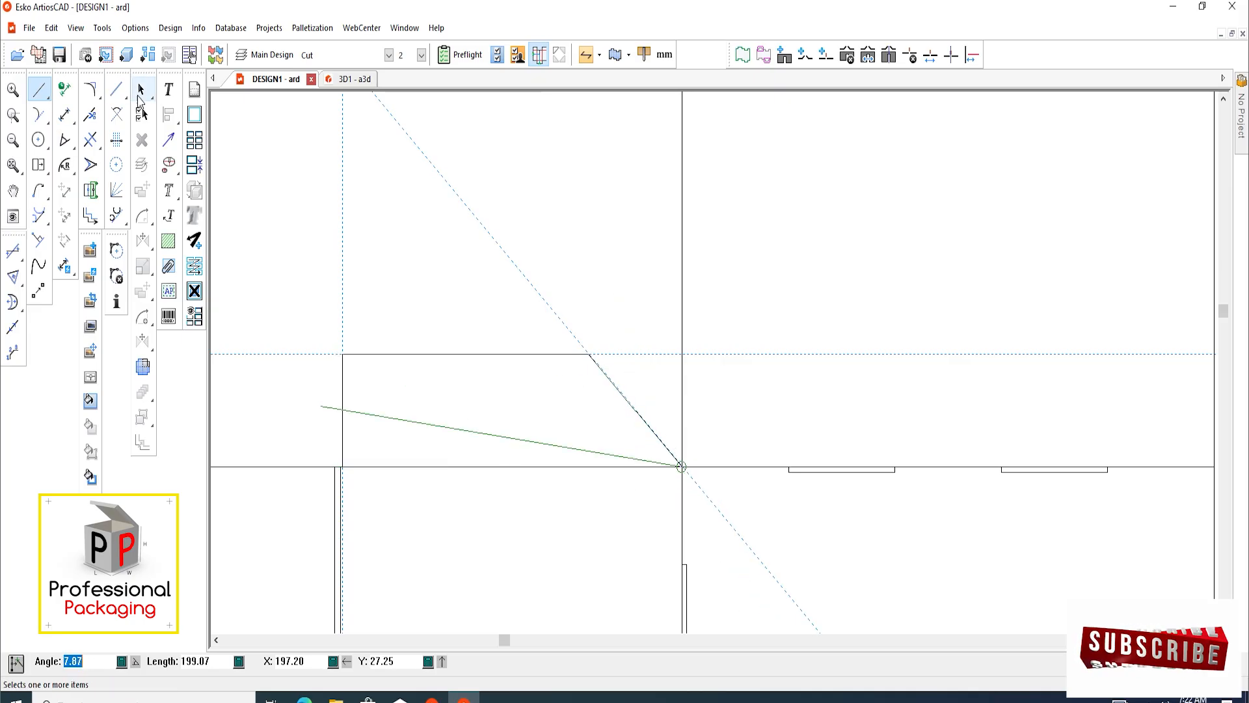
left_click(141, 91)
Round the upper-left and upper-right corners of the flap above the middle panel with a 10 mm radius blend
scroll(446, 276, "down", 3)
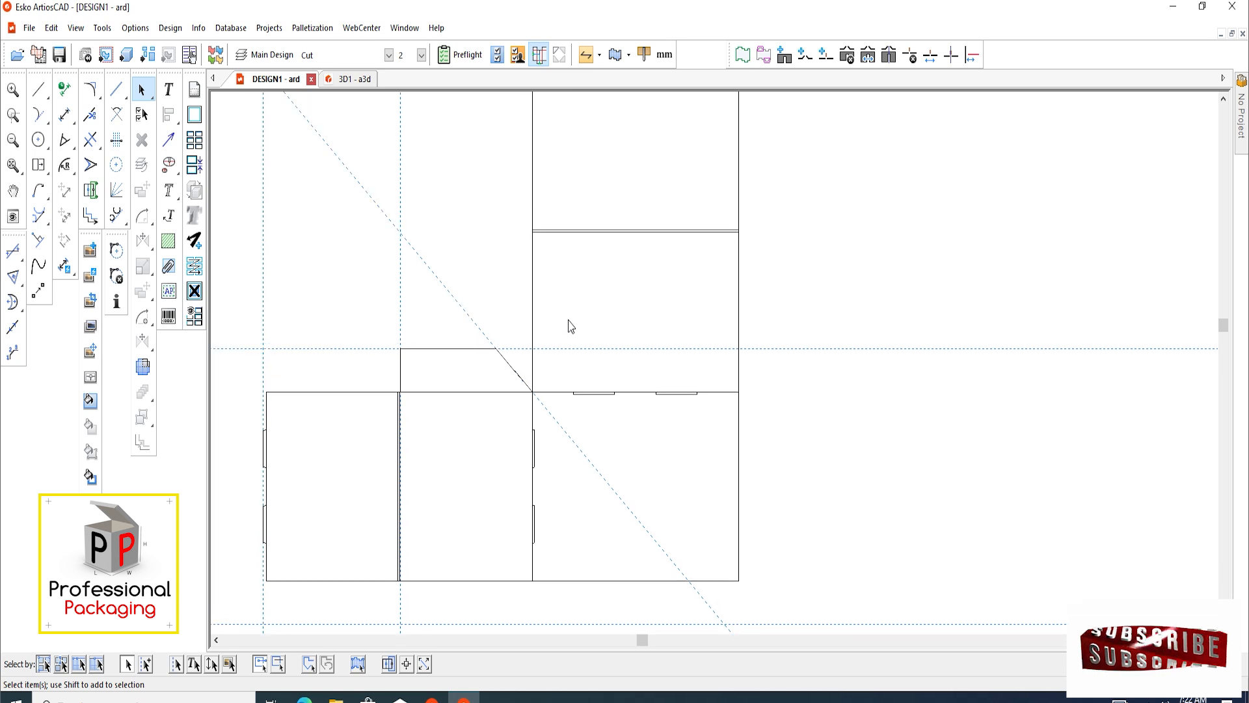
scroll(529, 363, "down", 1)
scroll(516, 390, "up", 5)
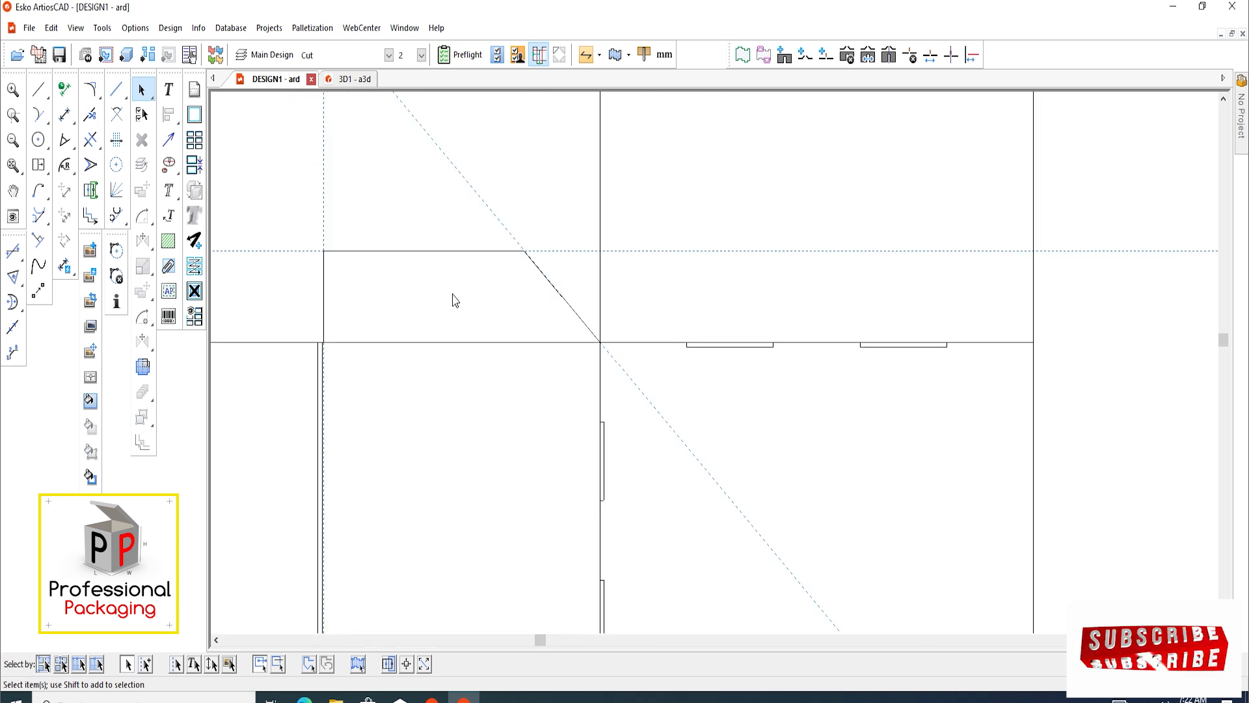
middle_click_drag(454, 300, 447, 352)
scroll(458, 352, "up", 2)
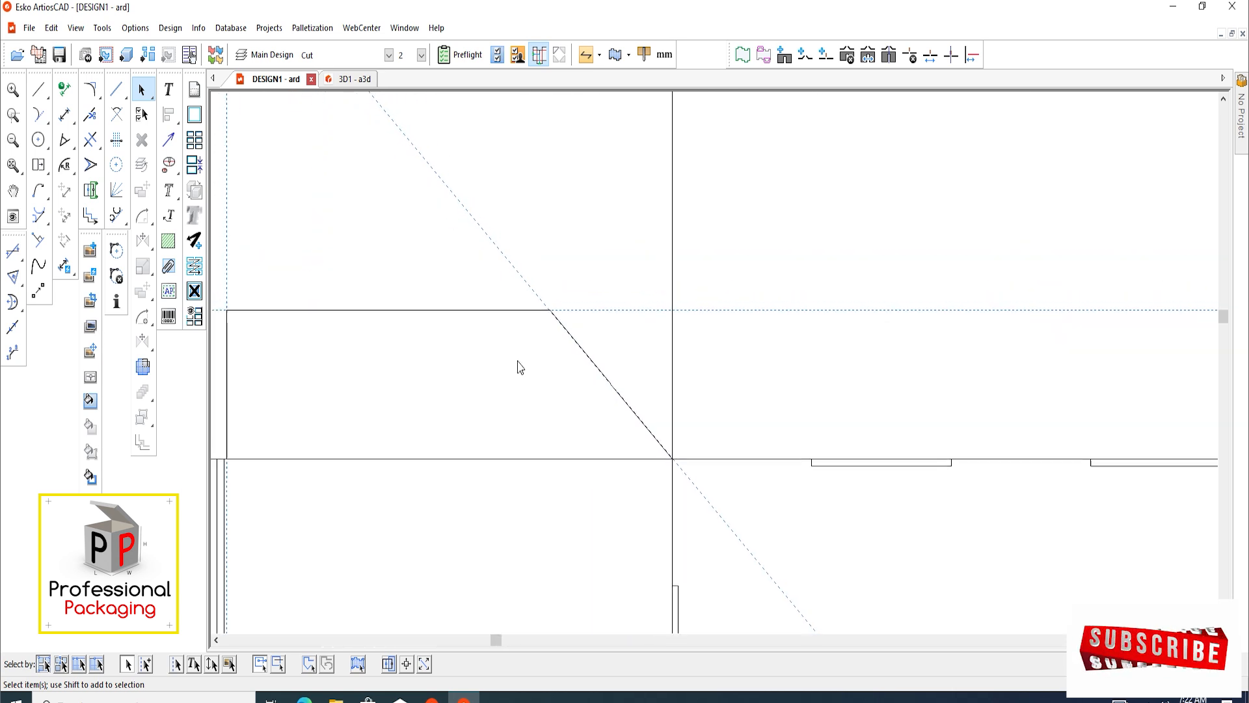
left_click(90, 89)
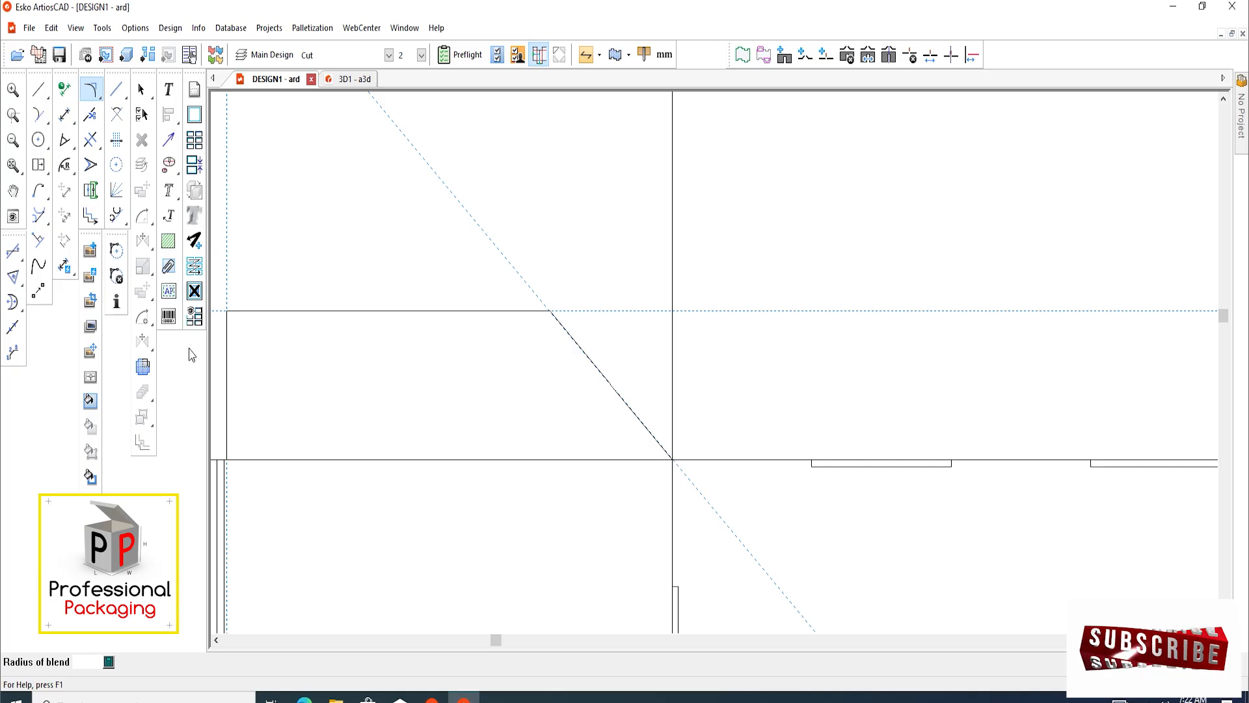
type("10")
key("Return")
scroll(380, 241, "up", 2)
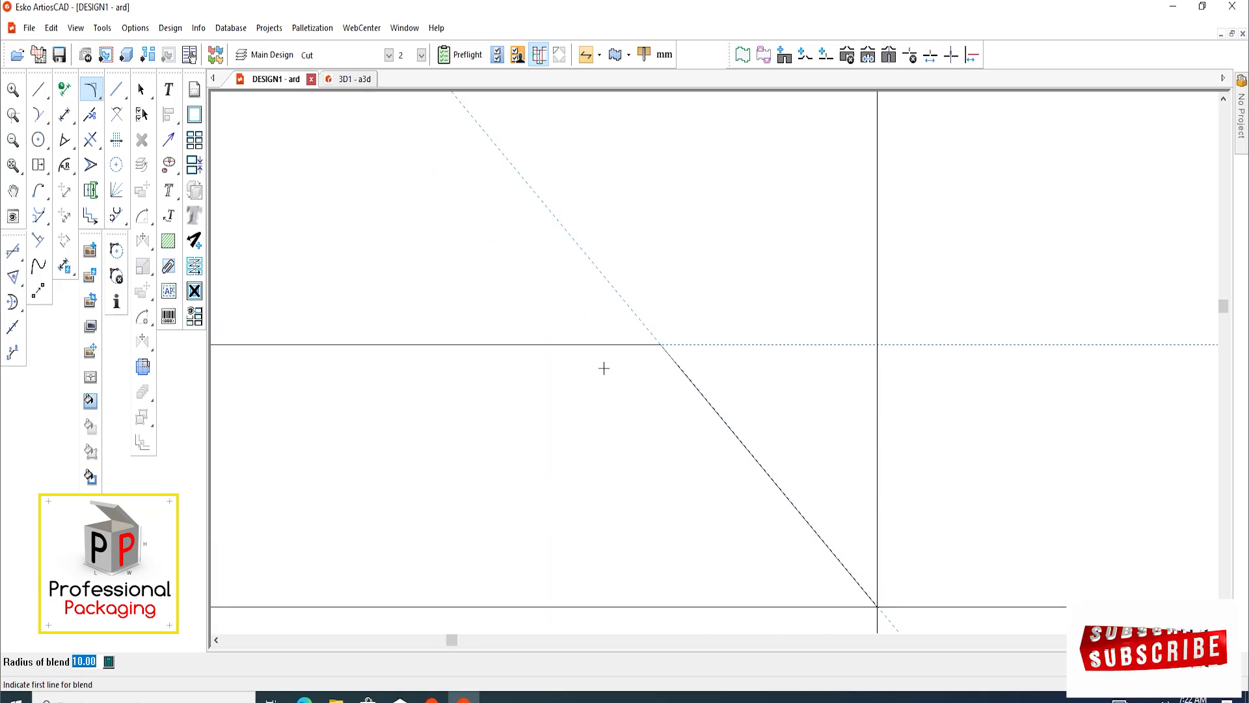
left_click(641, 346)
left_click(669, 355)
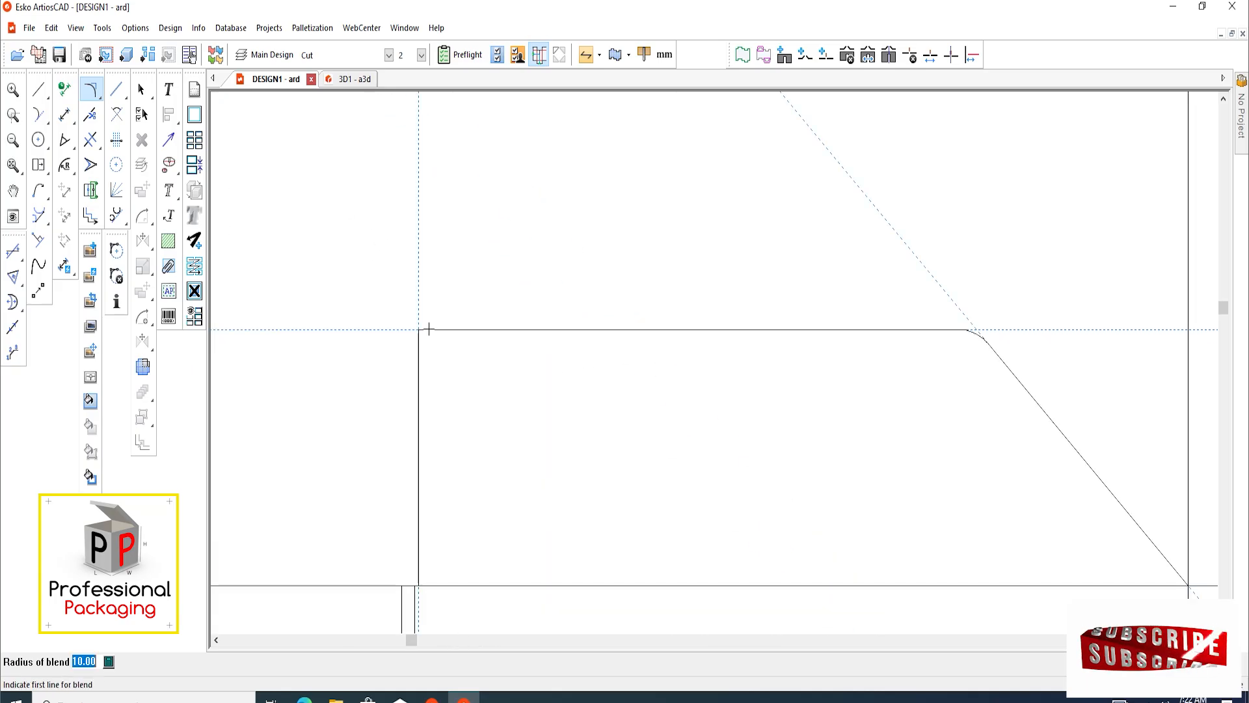
left_click(424, 329)
left_click(422, 355)
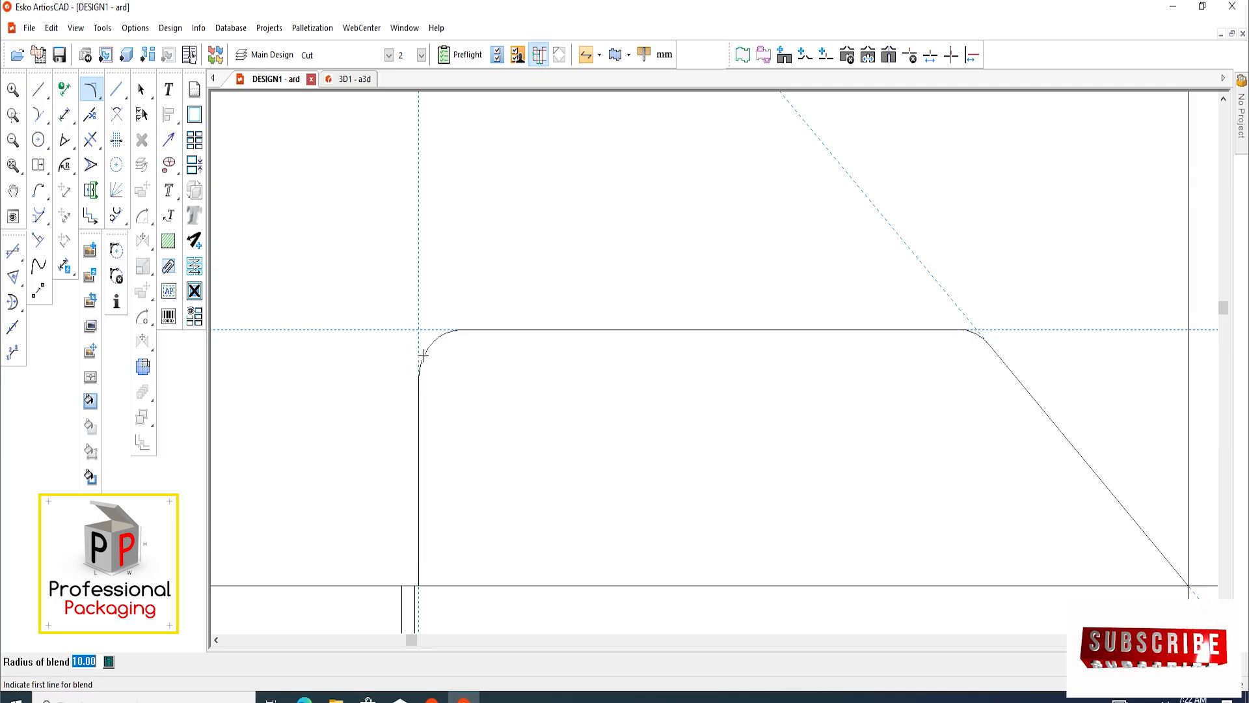
Mirror-copy the rounded flap vertically from the middle panel's upper-right corner to its lower-right corner, placing it below the panel
scroll(429, 326, "down", 5)
left_click(141, 90)
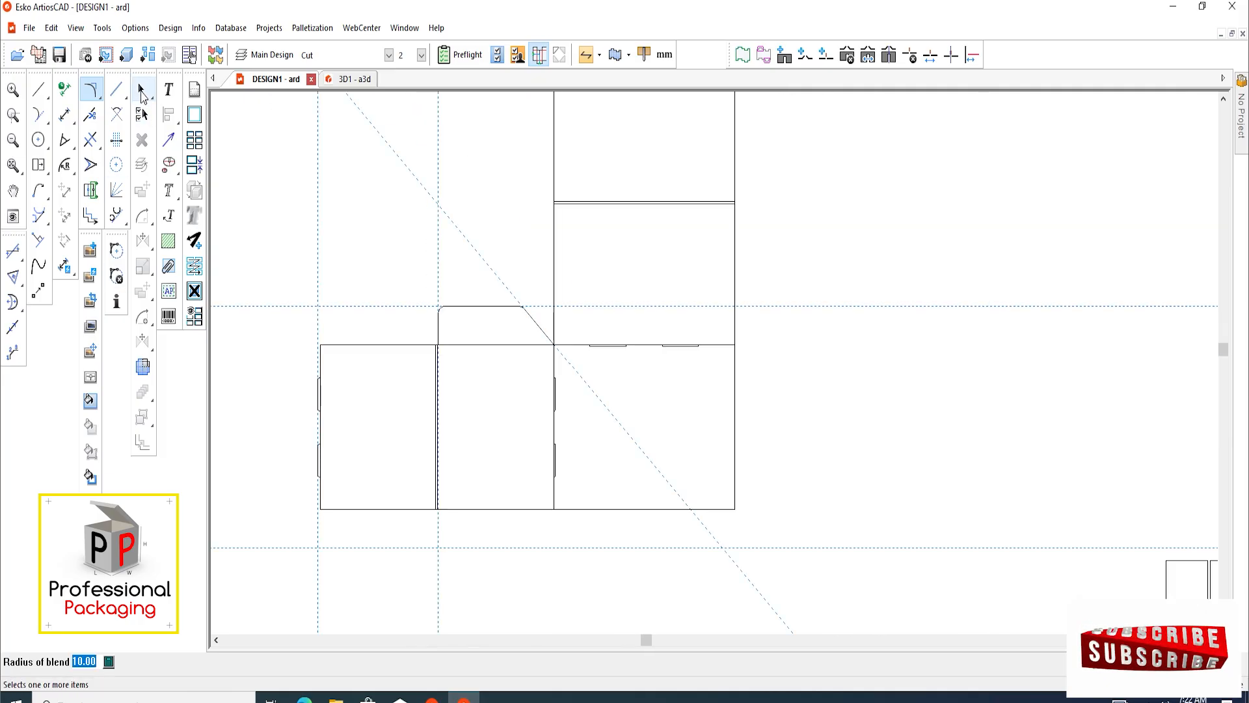
left_click(141, 95)
scroll(353, 369, "down", 2)
scroll(477, 375, "up", 3)
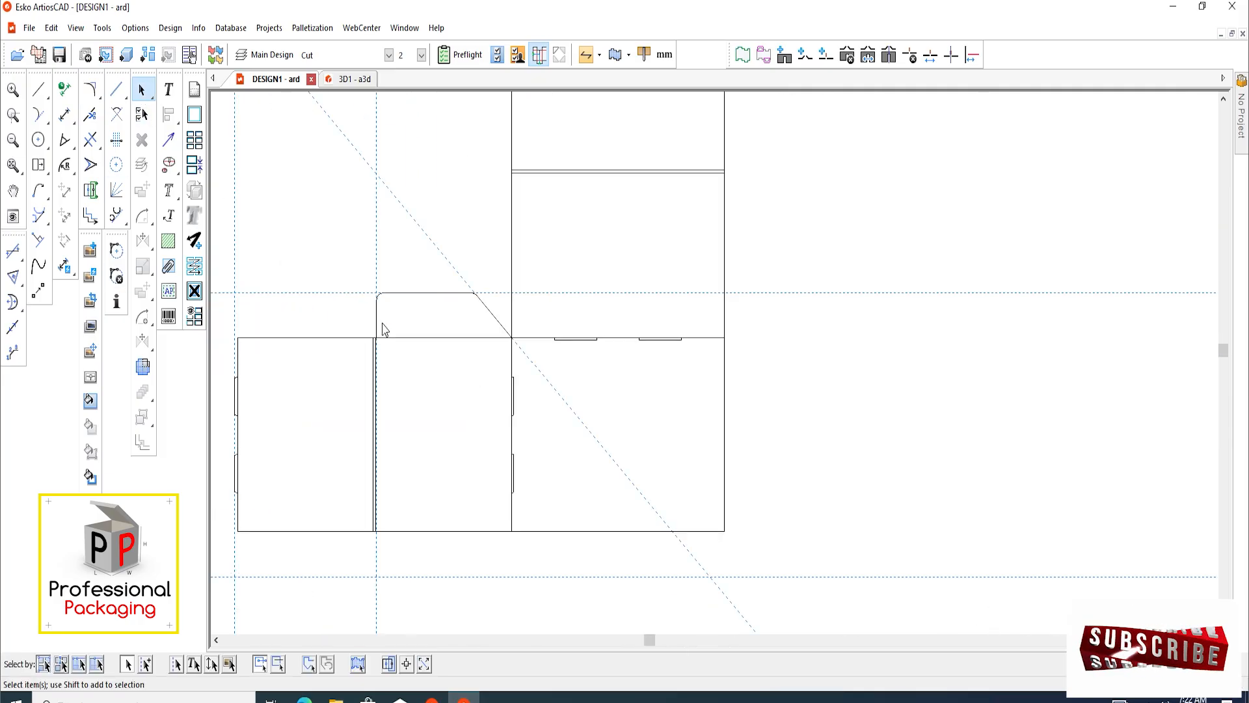
scroll(384, 326, "up", 3)
left_click_drag(352, 231, 605, 350)
scroll(463, 248, "down", 2)
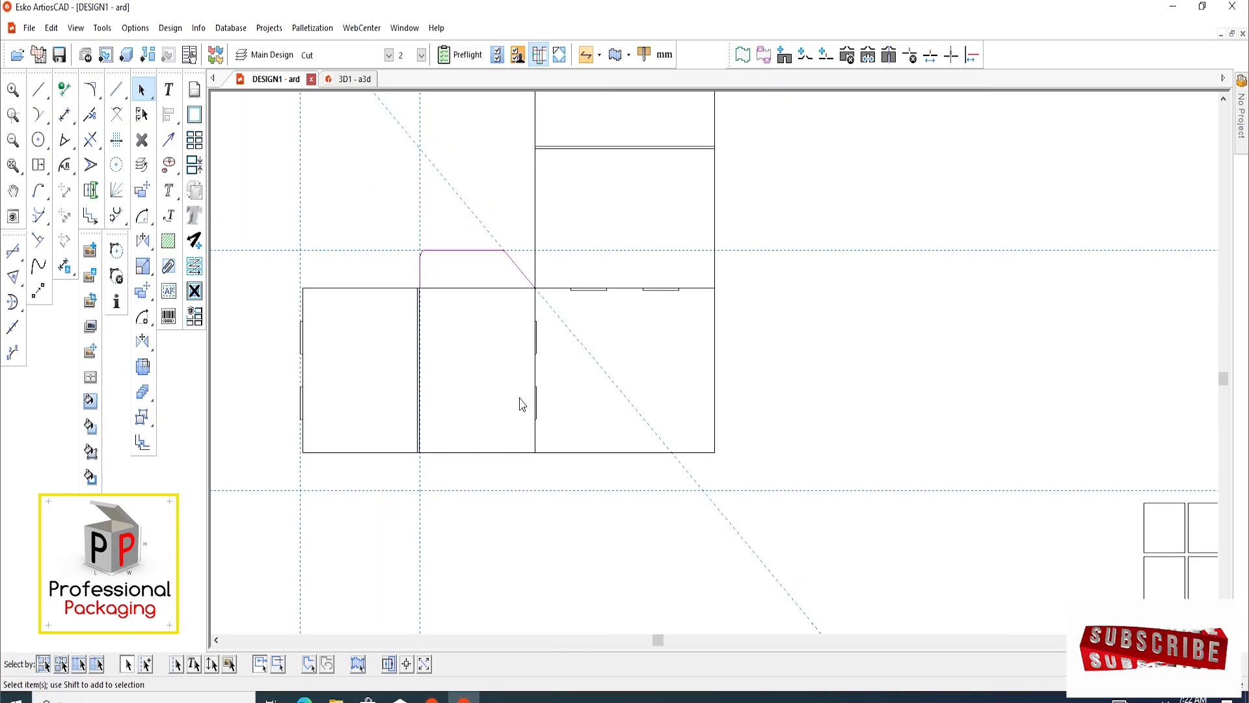
left_click(143, 341)
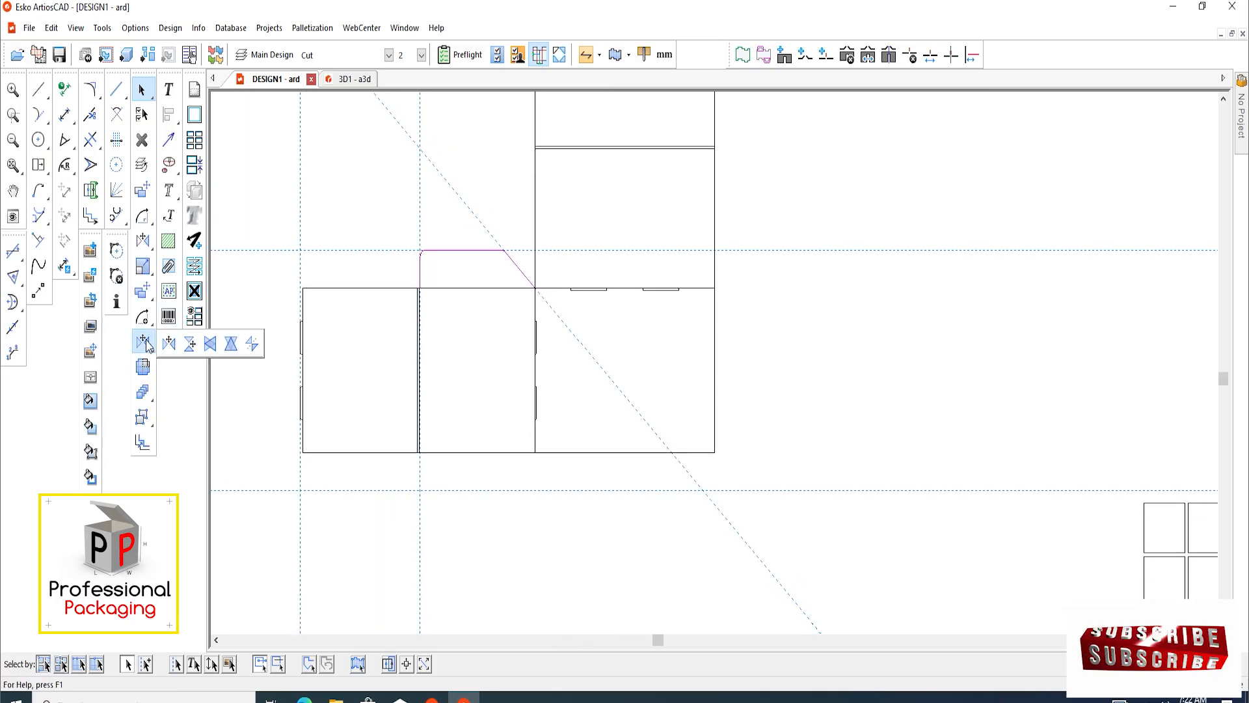
left_click(190, 344)
scroll(520, 297, "up", 2)
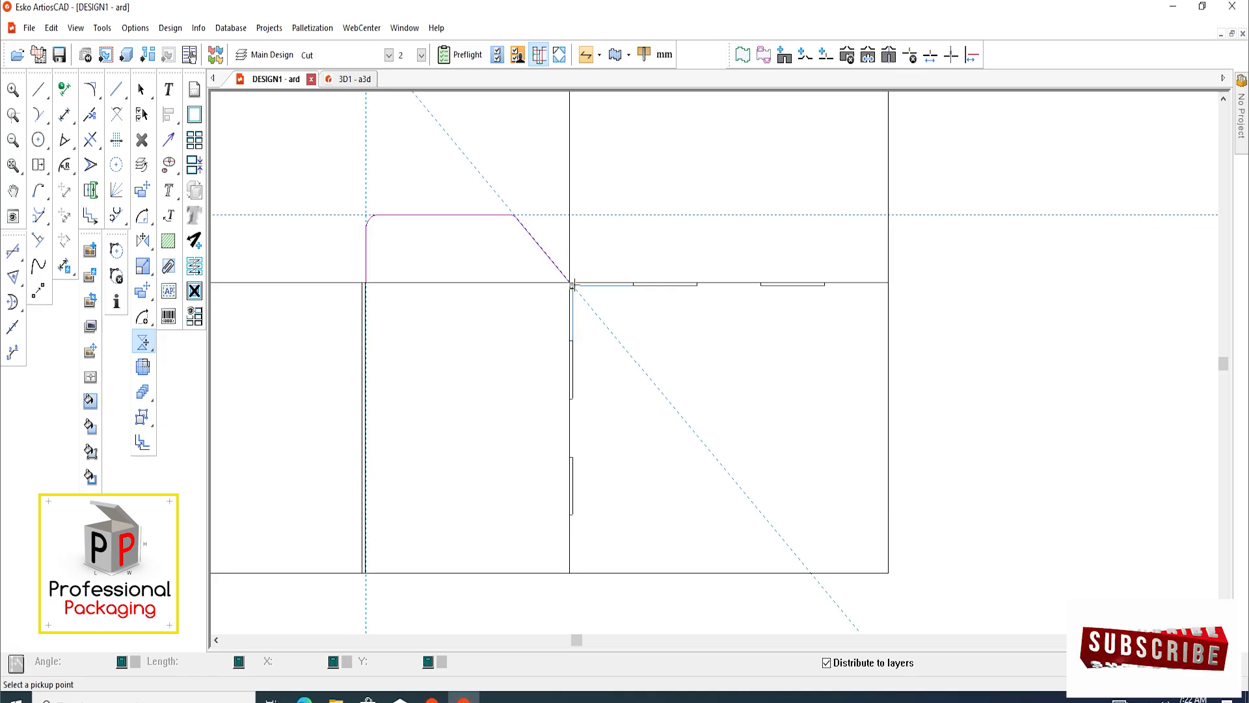
left_click(570, 281)
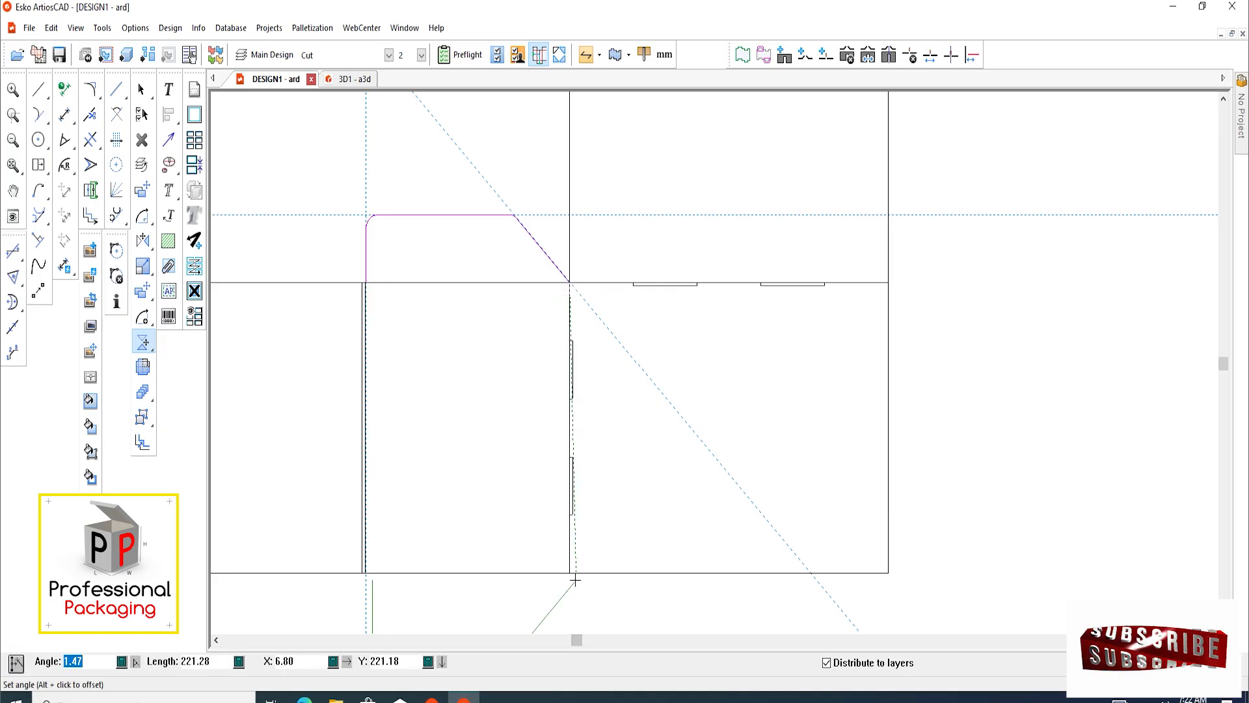
left_click(565, 570)
scroll(662, 467, "down", 2)
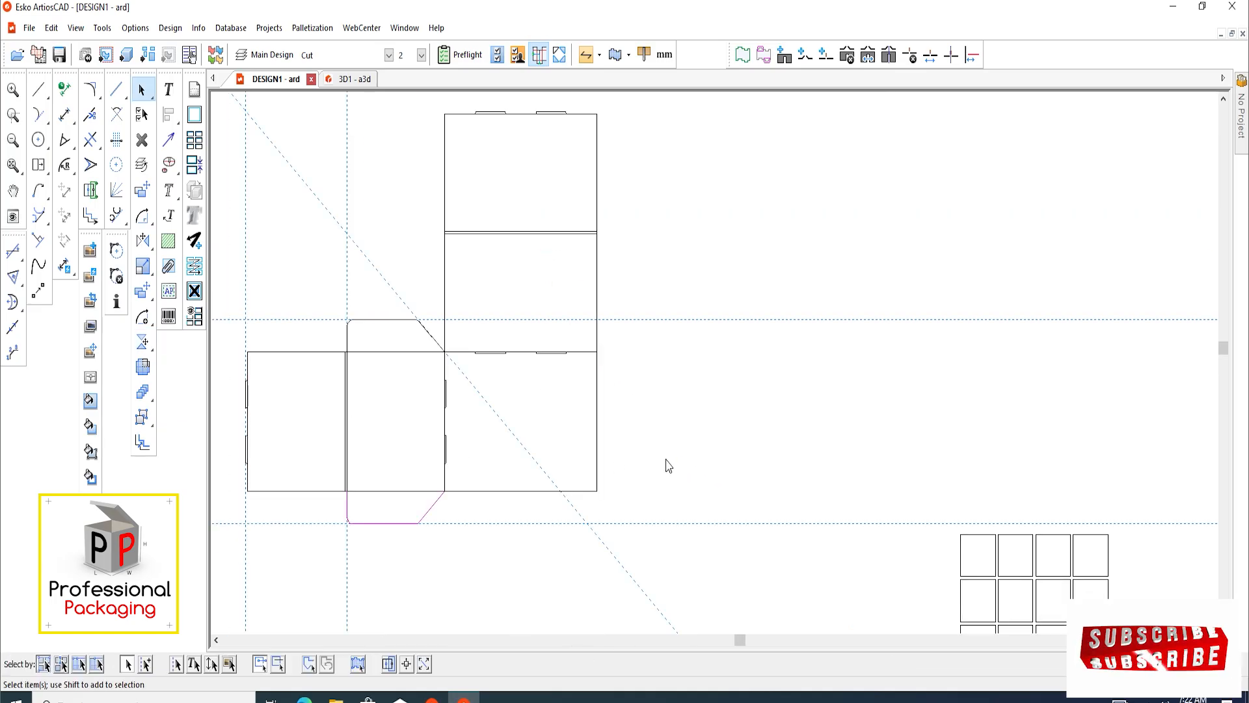
scroll(454, 452, "down", 1)
Add a vertical construction line offset 60 mm to the left of the upper panels' left edge
scroll(471, 436, "up", 3)
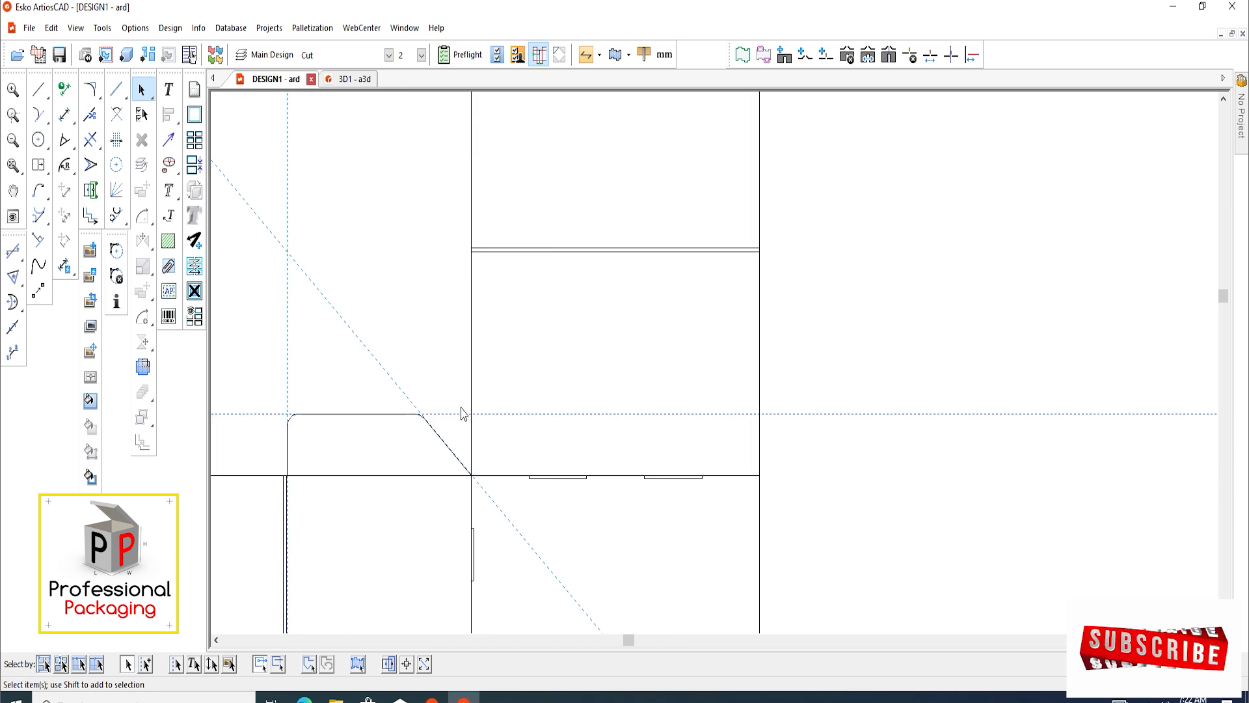
scroll(462, 414, "up", 1)
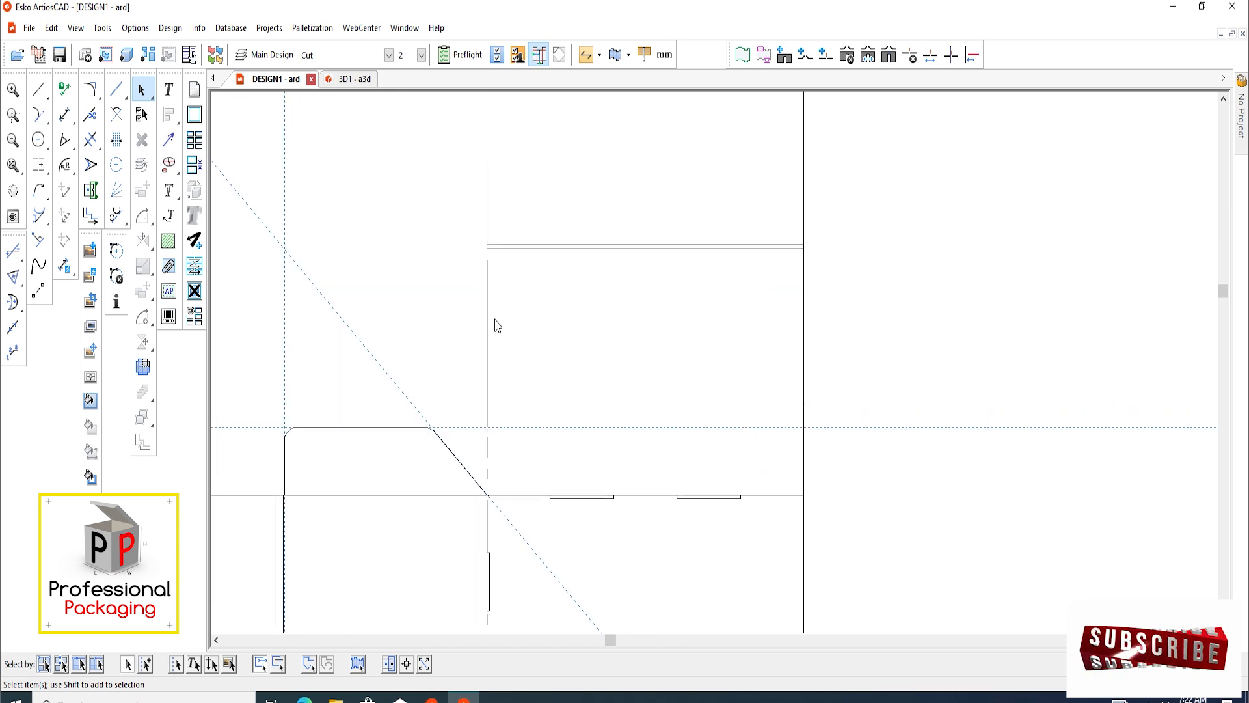
scroll(488, 354, "down", 2)
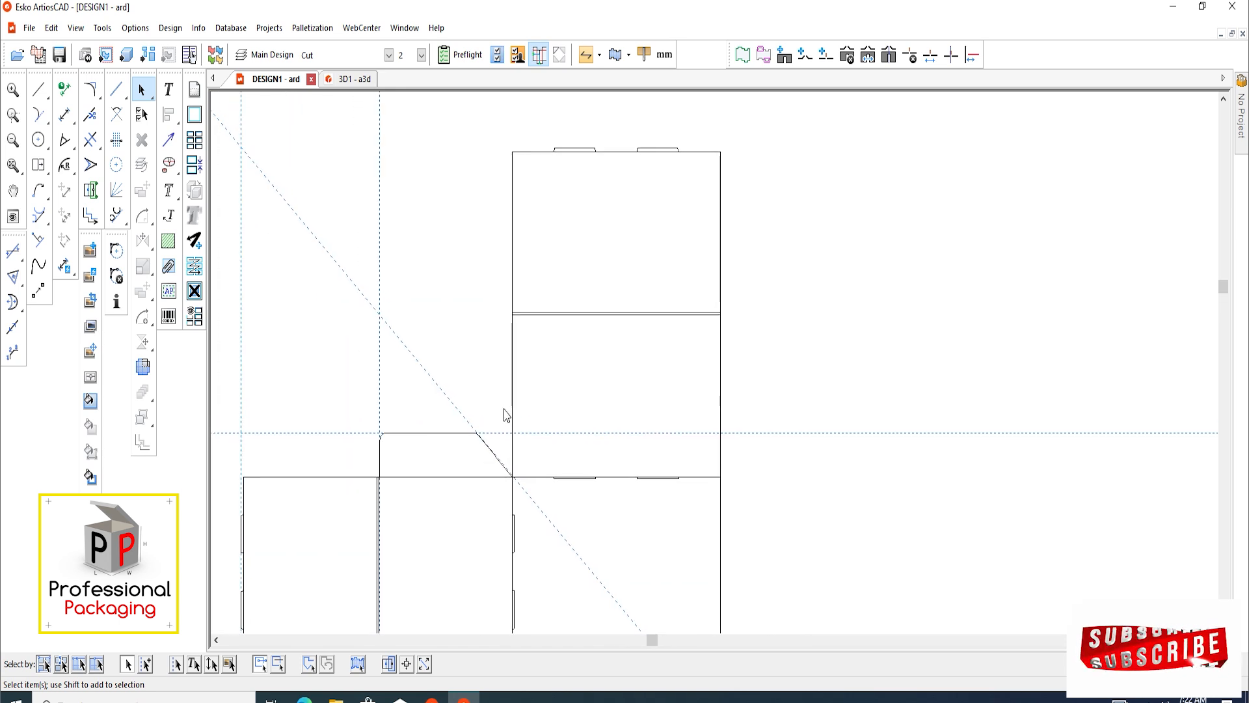
scroll(473, 429, "up", 2)
scroll(507, 394, "down", 2)
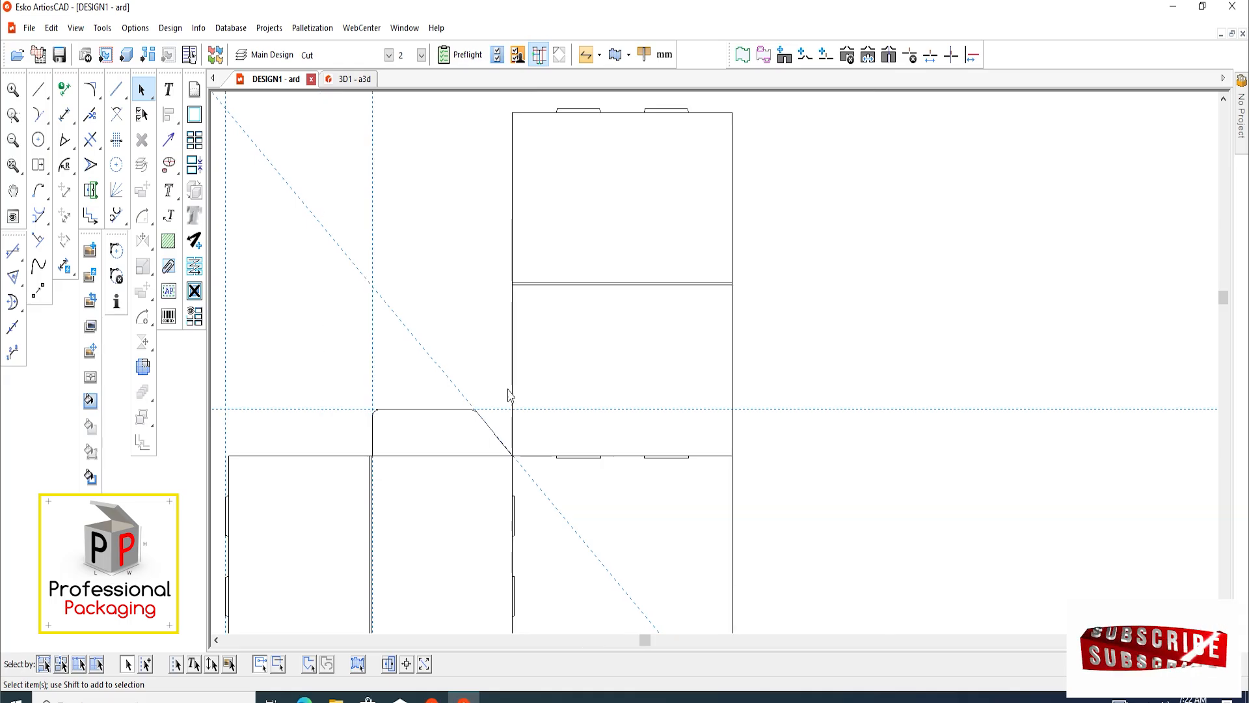
scroll(510, 399, "up", 3)
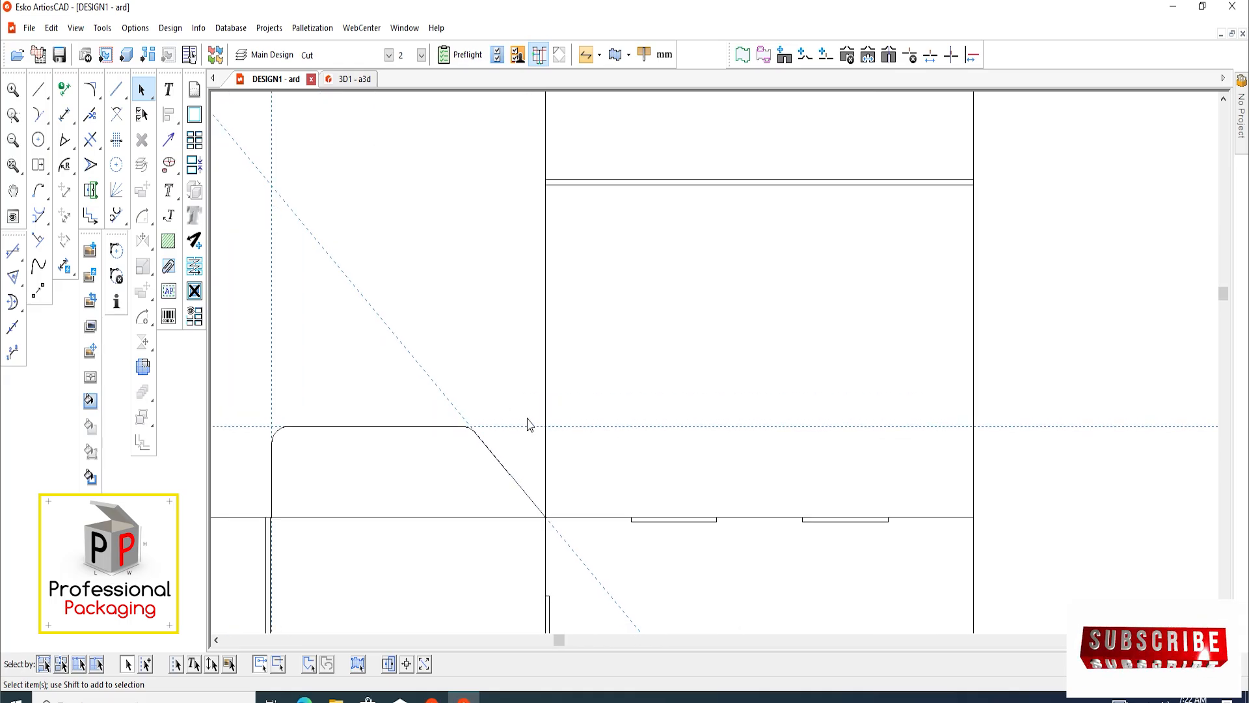
key("c")
left_click(545, 309)
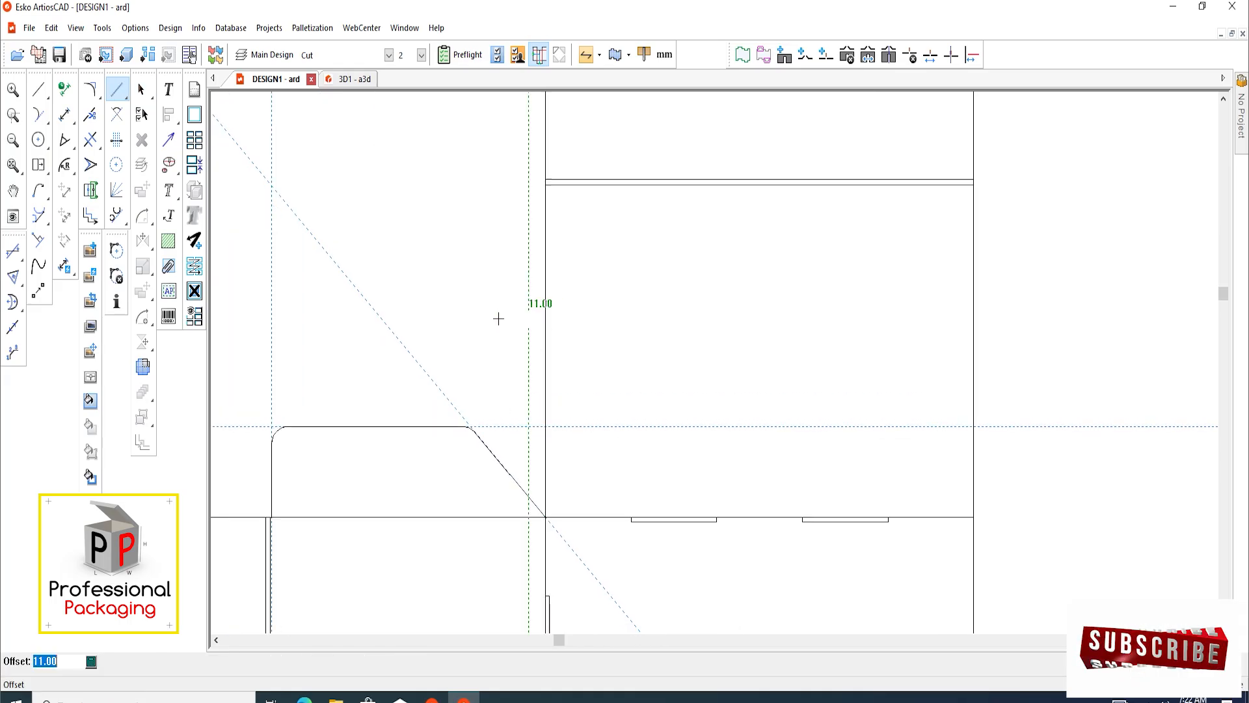
left_click(455, 332)
Add a construction line parallel to the upper flap's slanted edge, offset 2 mm outward to the upper right
scroll(466, 357, "down", 1)
scroll(524, 493, "up", 2)
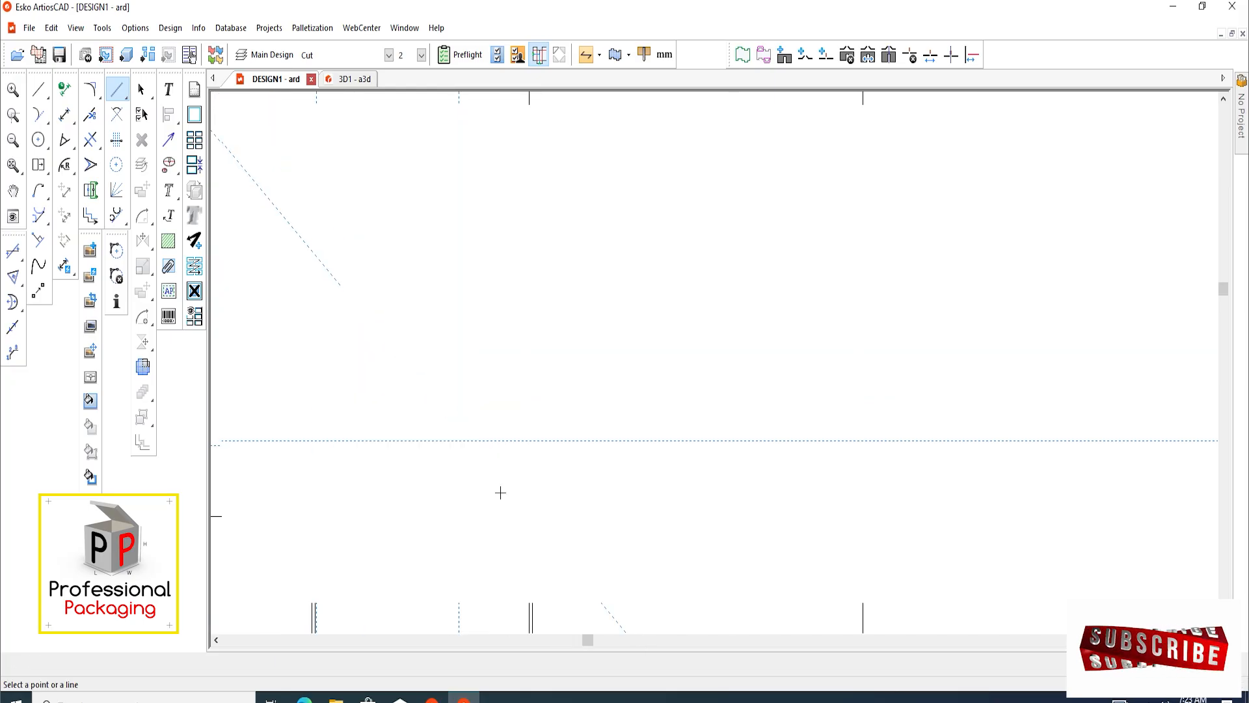
scroll(498, 455, "up", 2)
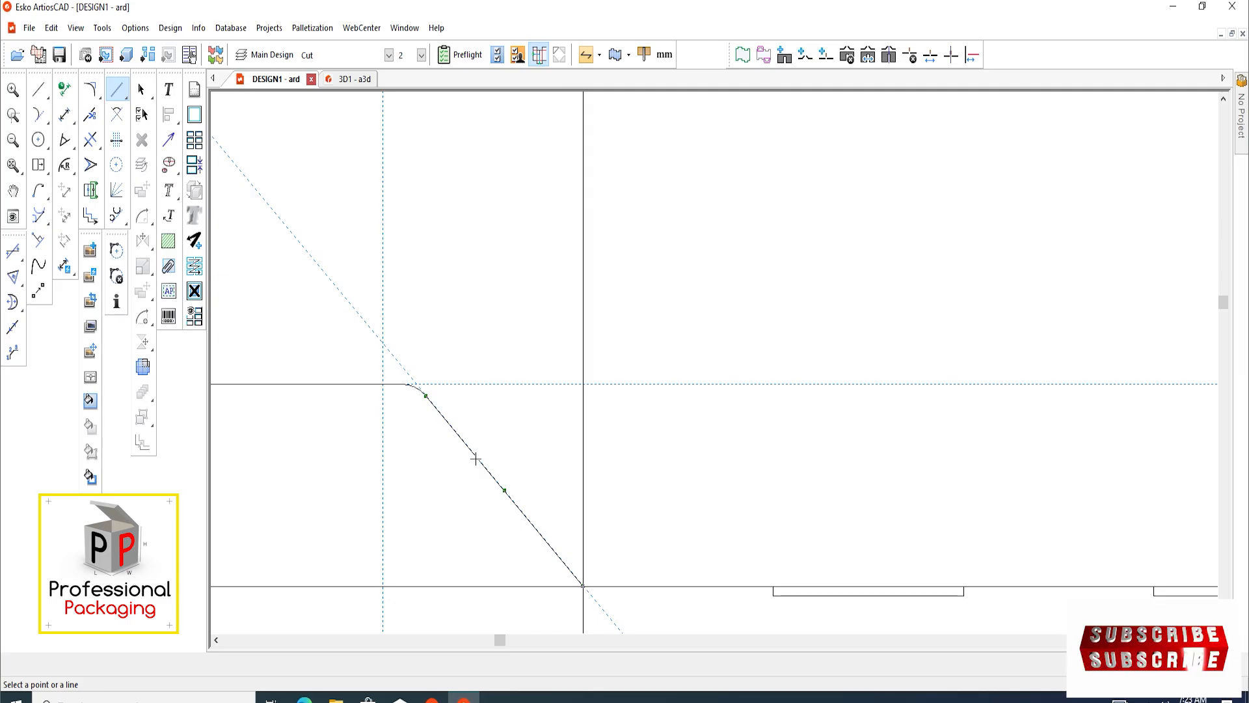
left_click(476, 459)
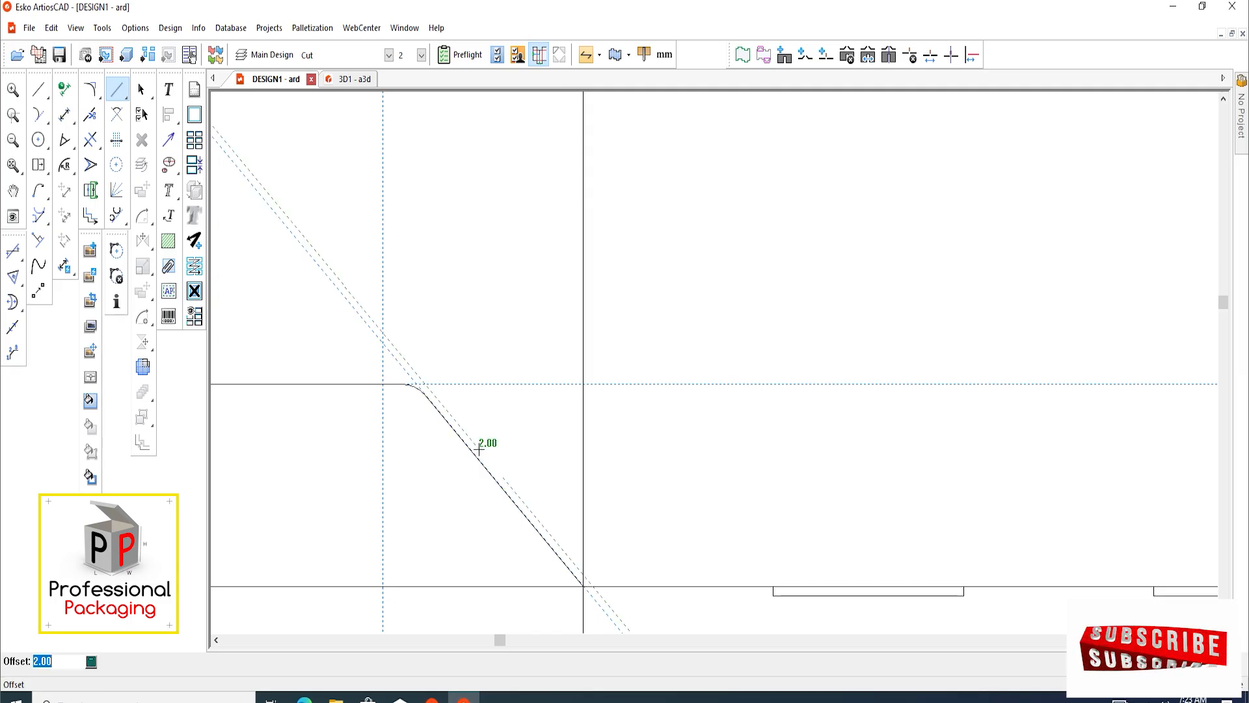
left_click(479, 449)
scroll(485, 460, "down", 2)
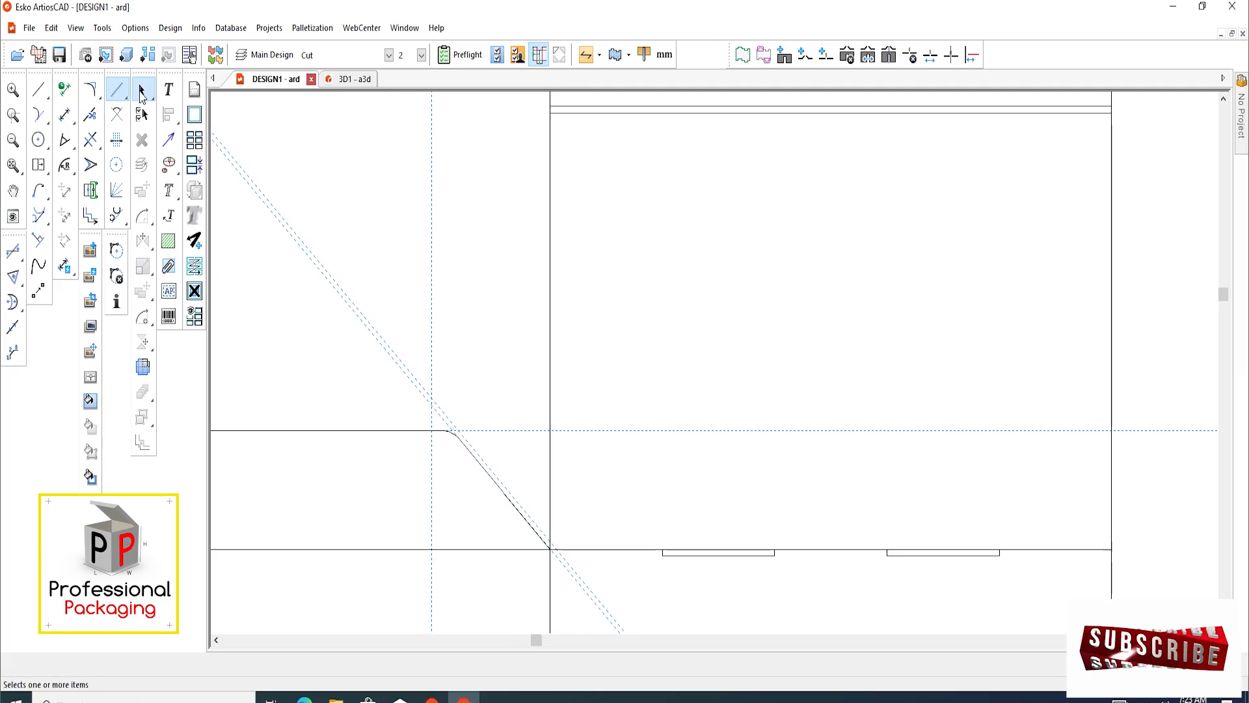
left_click(142, 95)
scroll(550, 502, "down", 1)
middle_click_drag(516, 396, 518, 442)
scroll(546, 321, "up", 1)
middle_click_drag(547, 321, 532, 350)
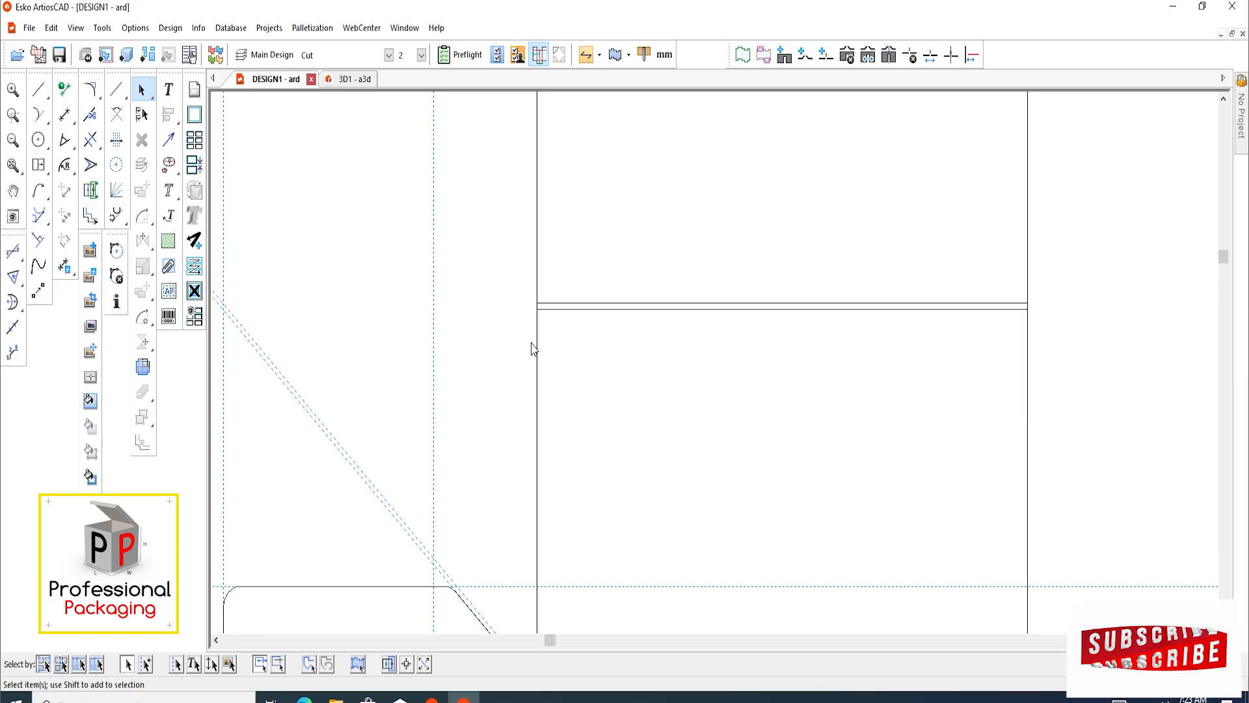
scroll(532, 359, "down", 2)
scroll(529, 444, "up", 2)
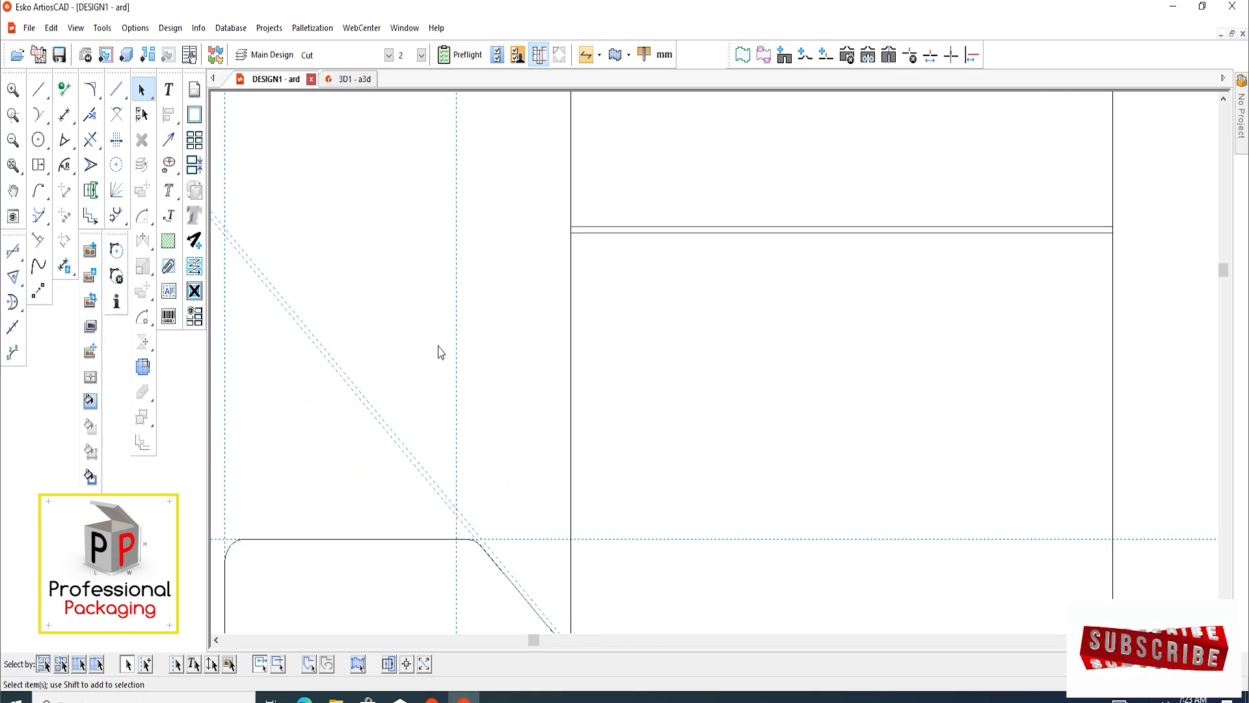
scroll(447, 395, "down", 1)
mouse_move(503, 349)
middle_mouse_down()
mouse_move(502, 393)
mouse_move(514, 364)
middle_mouse_up()
scroll(502, 393, "down", 1)
scroll(495, 404, "up", 1)
scroll(521, 369, "up", 1)
scroll(506, 350, "down", 4)
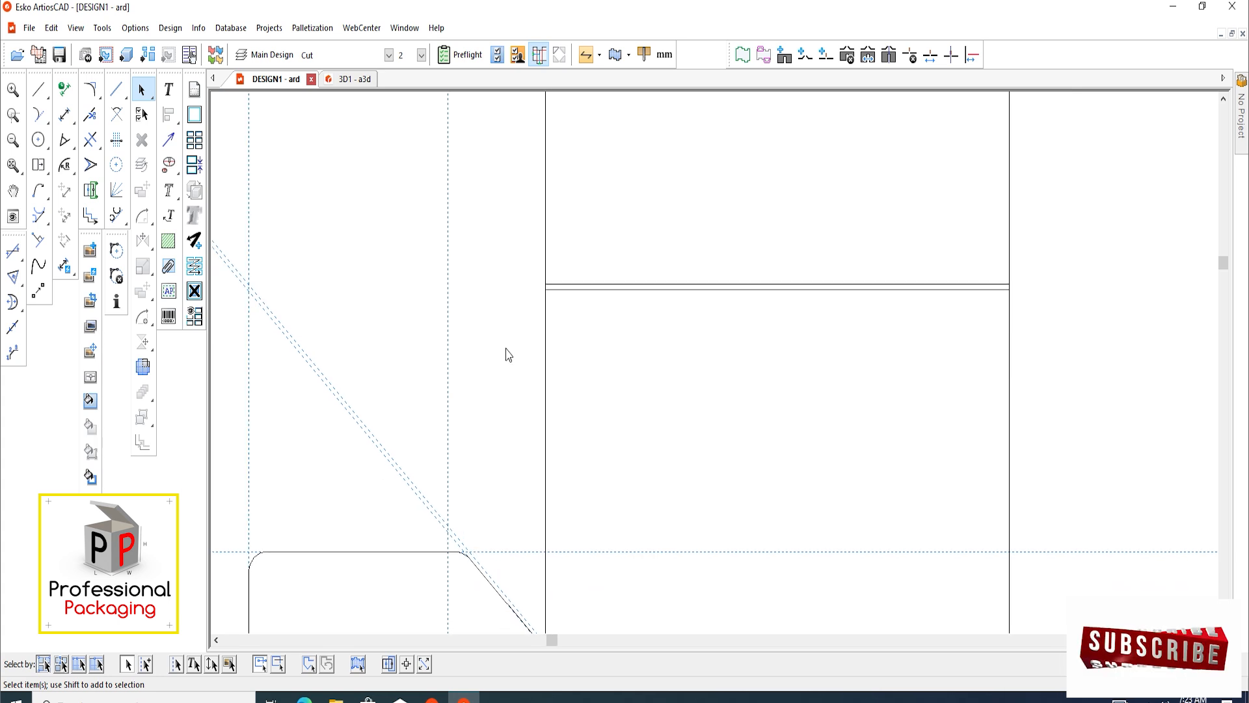
scroll(494, 361, "up", 2)
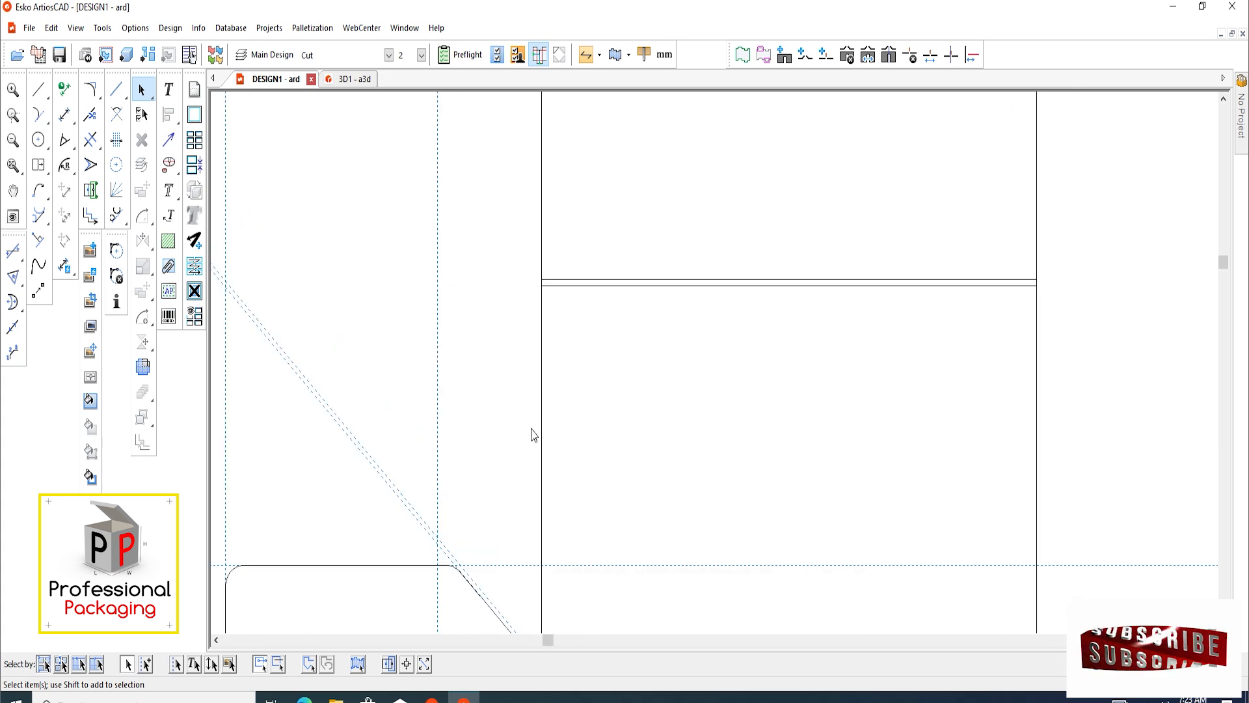
scroll(512, 438, "up", 1)
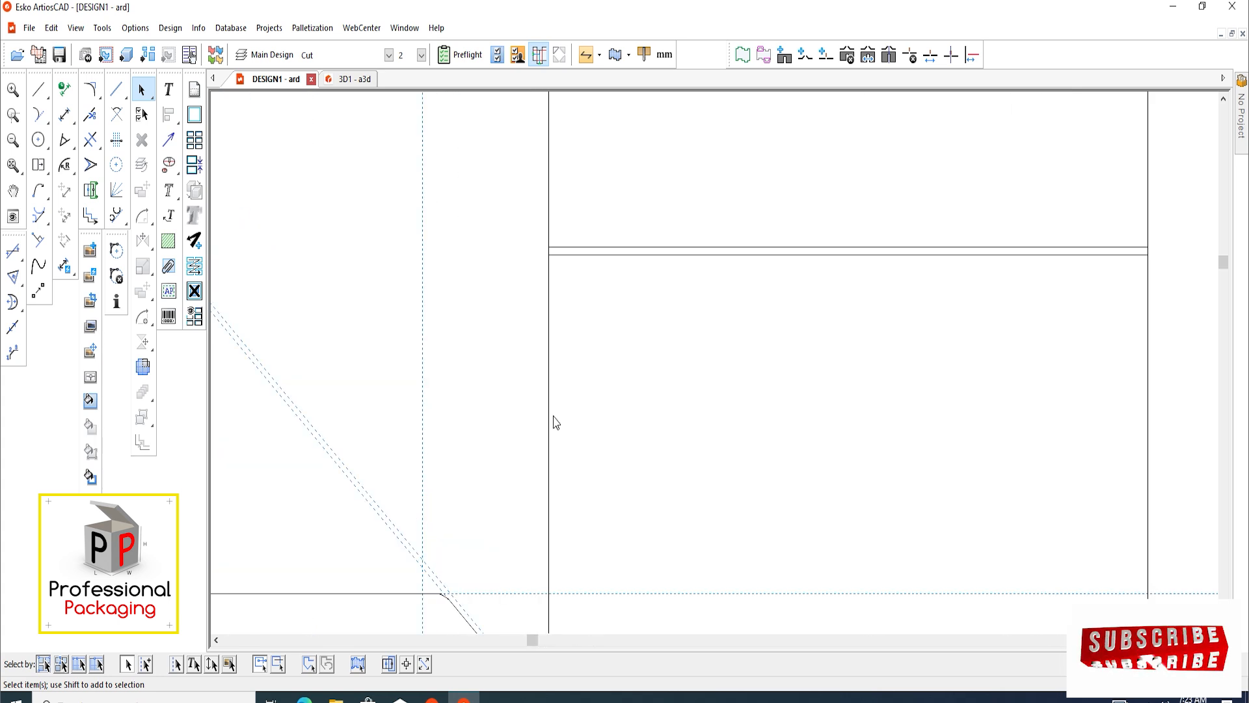
Offset another vertical construction line to the left of the upper panels' left edge, over the existing one
key("c")
left_click(549, 342)
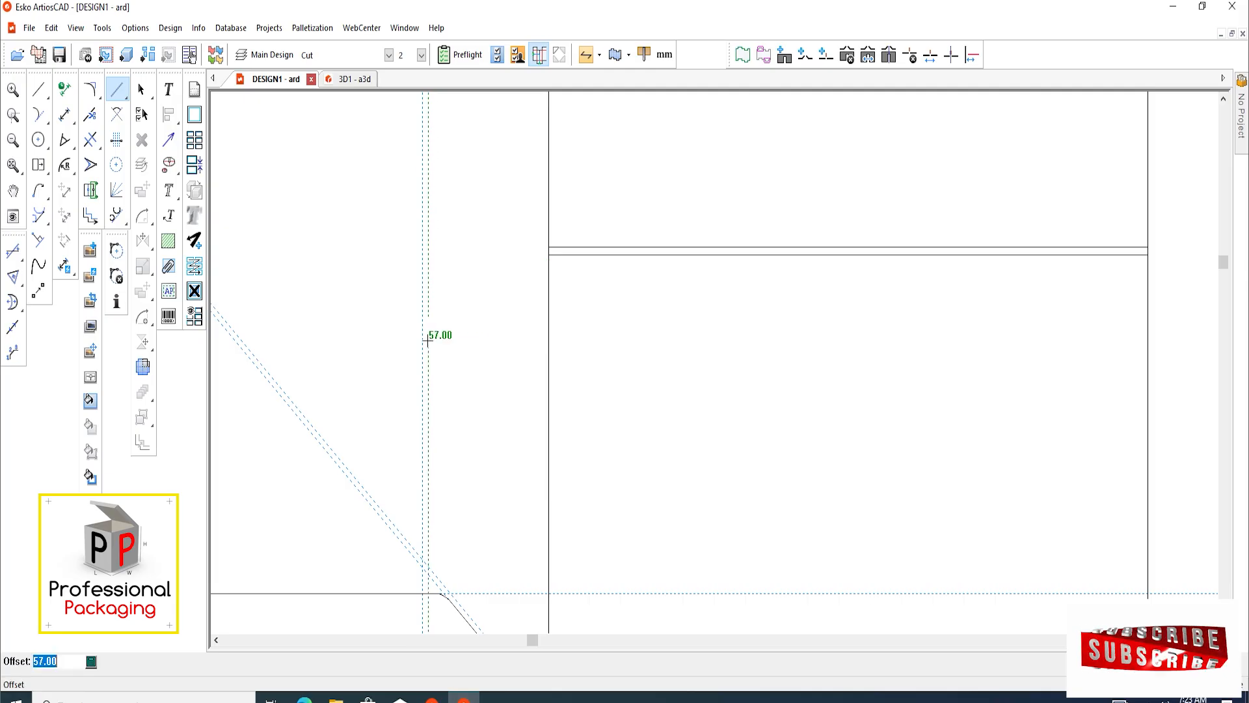
left_click(424, 341)
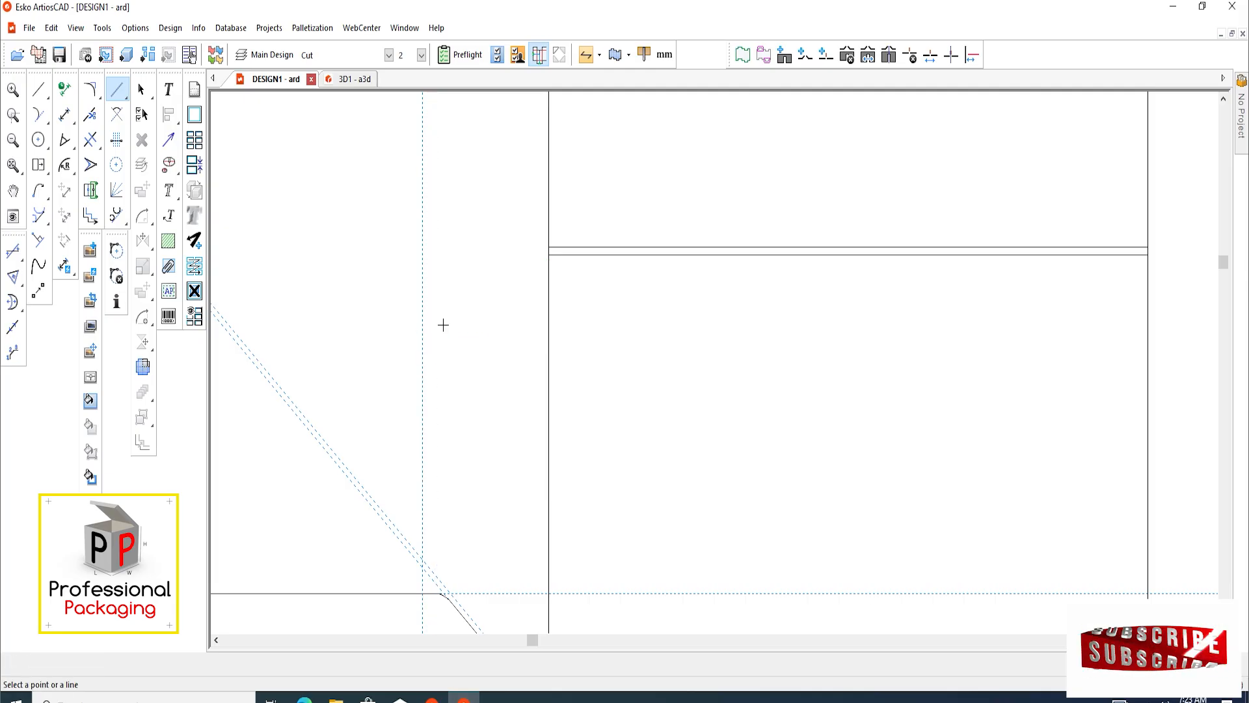
Draw the side flap outline 60 mm left from the double crease's lower line, down the vertical construction line and along the offset 45-degree line to the panel edge
left_click(40, 93)
scroll(525, 273, "up", 3)
left_click(581, 310)
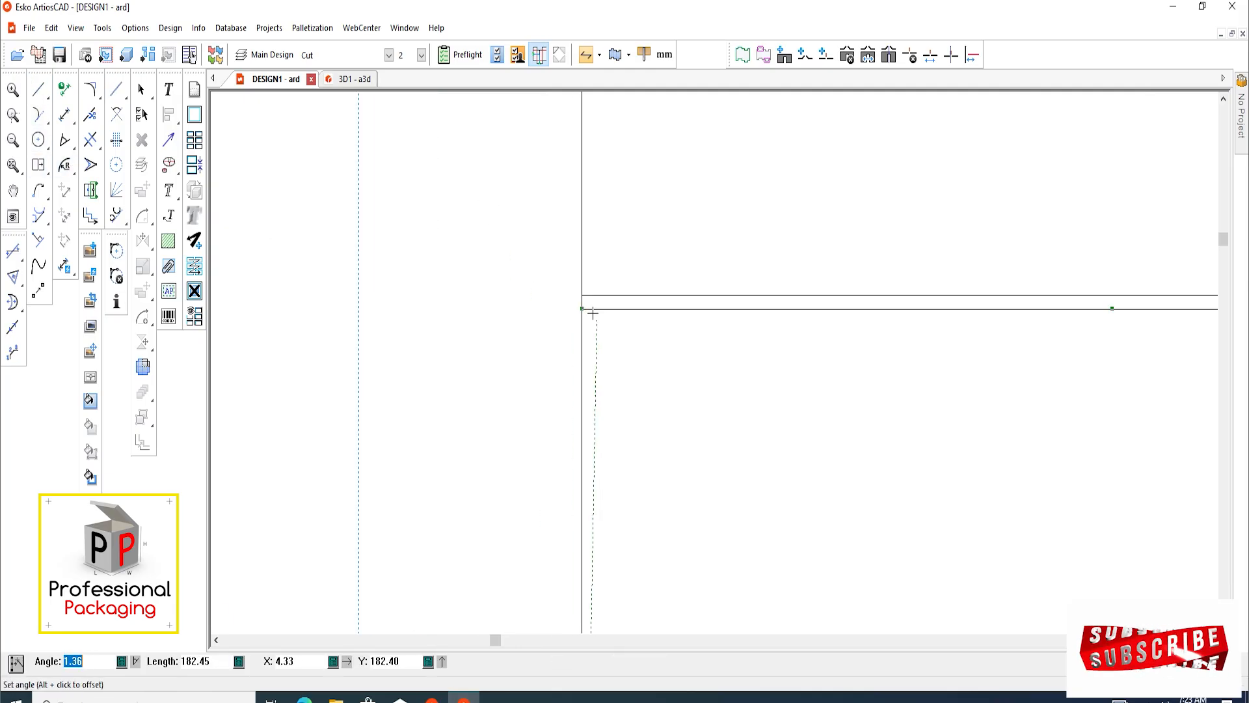
left_click(360, 310)
scroll(391, 300, "down", 3)
scroll(439, 529, "up", 3)
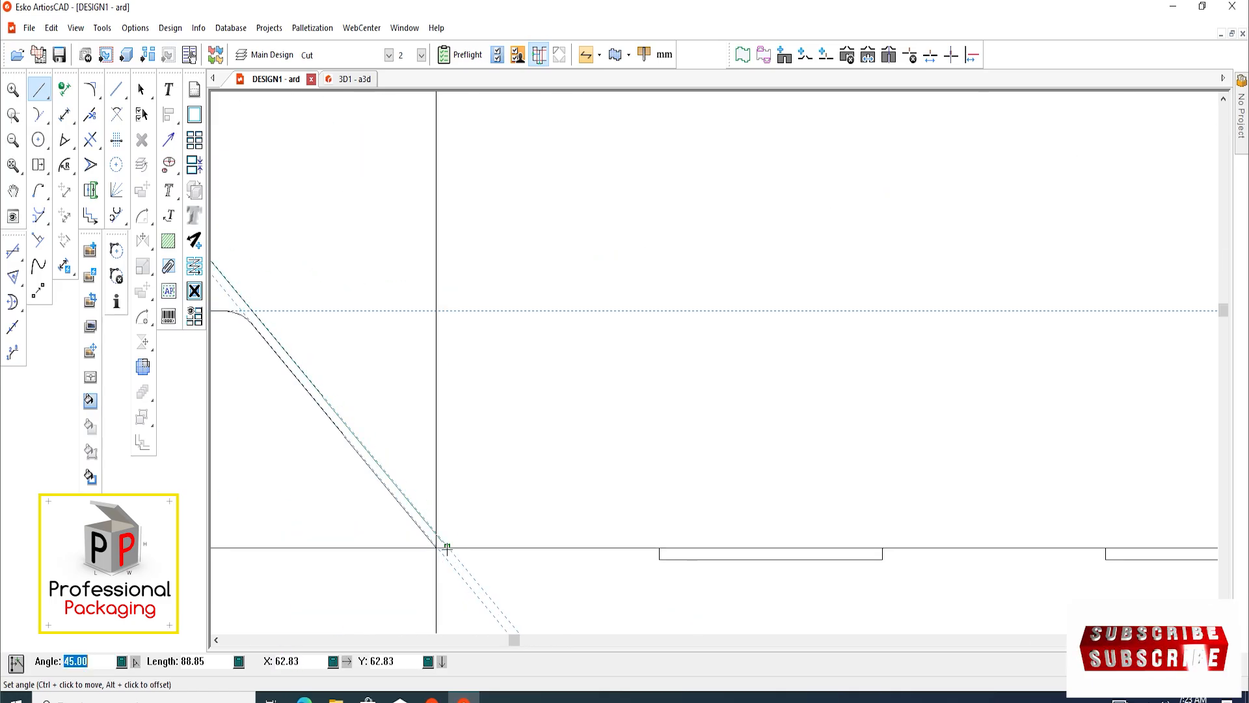
scroll(484, 519, "down", 5)
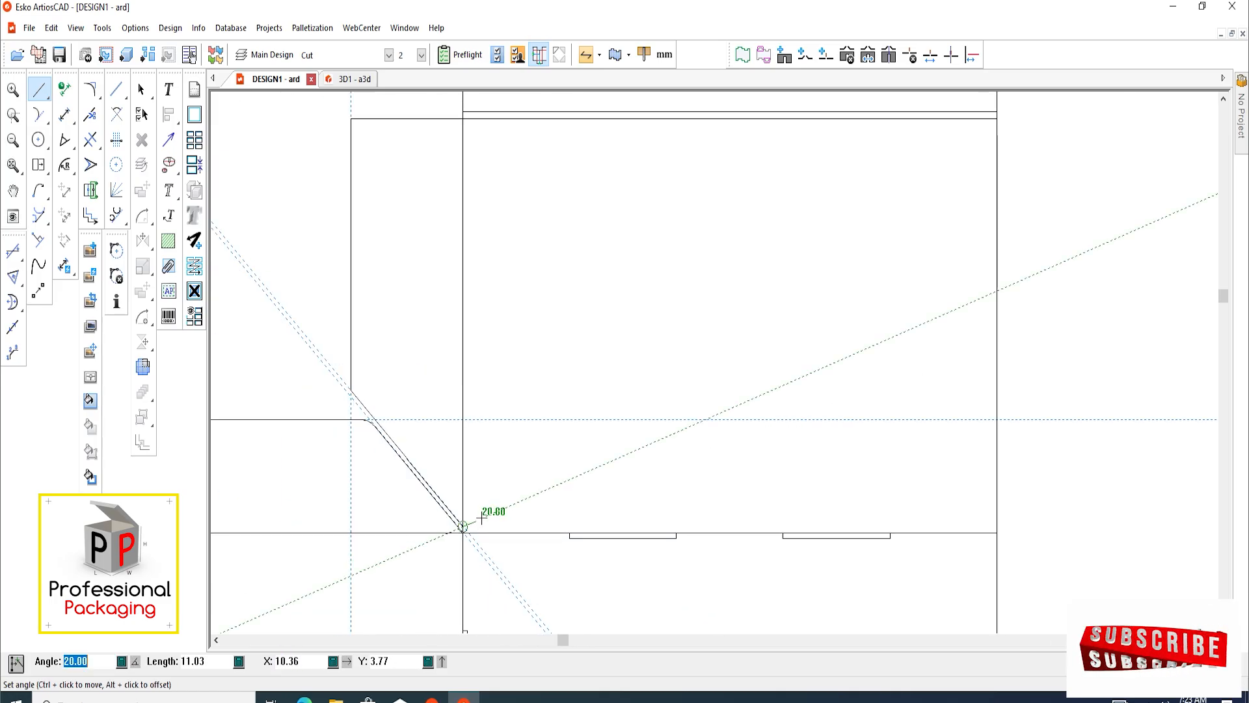
left_click(142, 90)
scroll(416, 359, "down", 2)
scroll(462, 527, "up", 5)
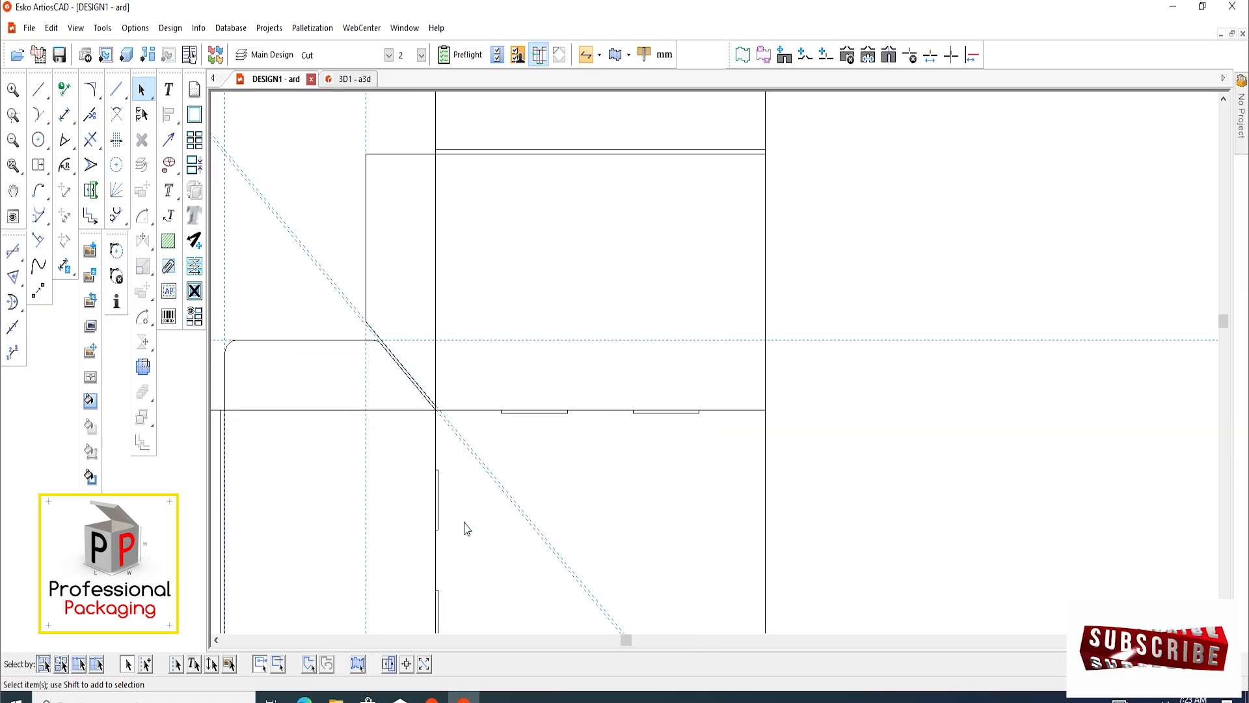
Round the upper outer corner of the 60 mm side flap with a 10 mm blend
scroll(376, 382, "up", 2)
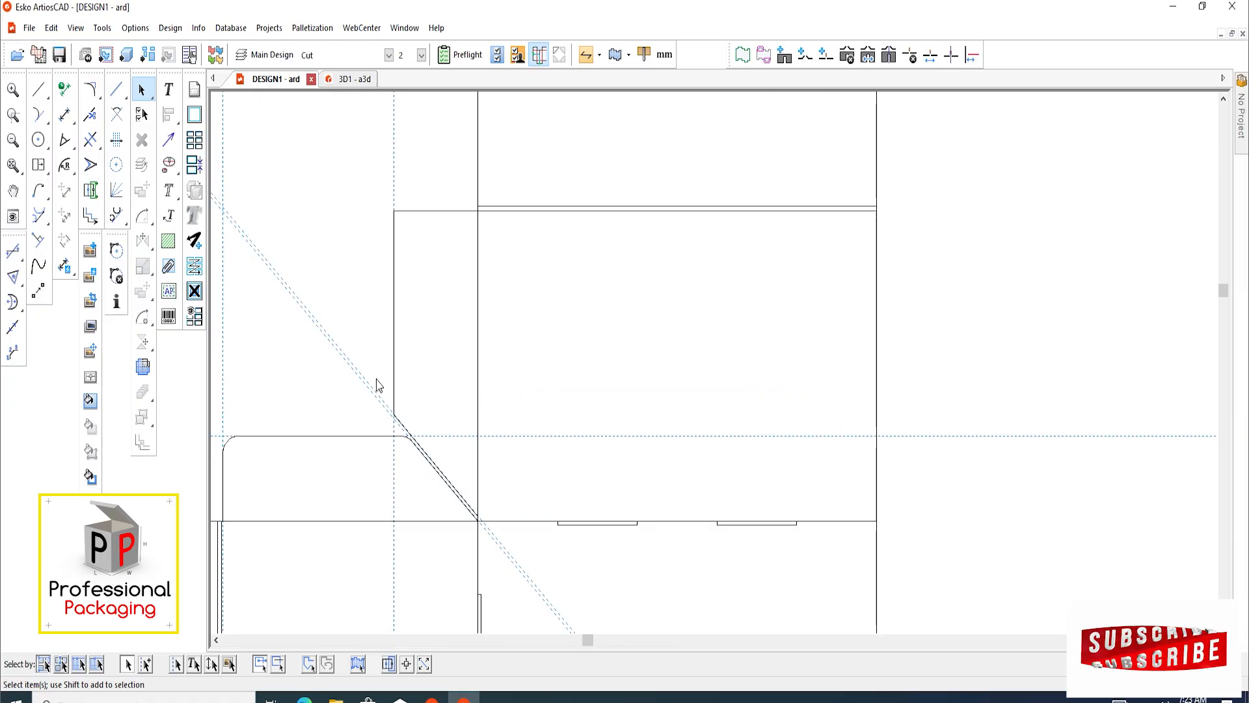
left_click(91, 91)
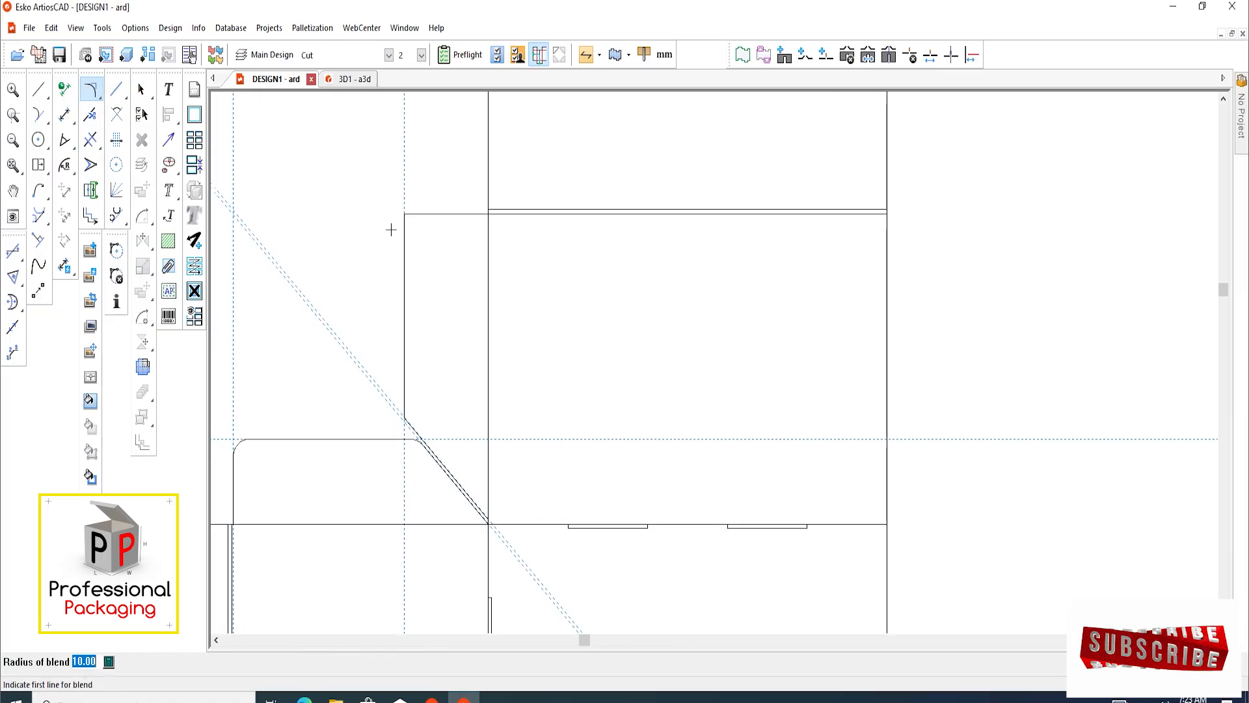
left_click(408, 213)
left_click(404, 222)
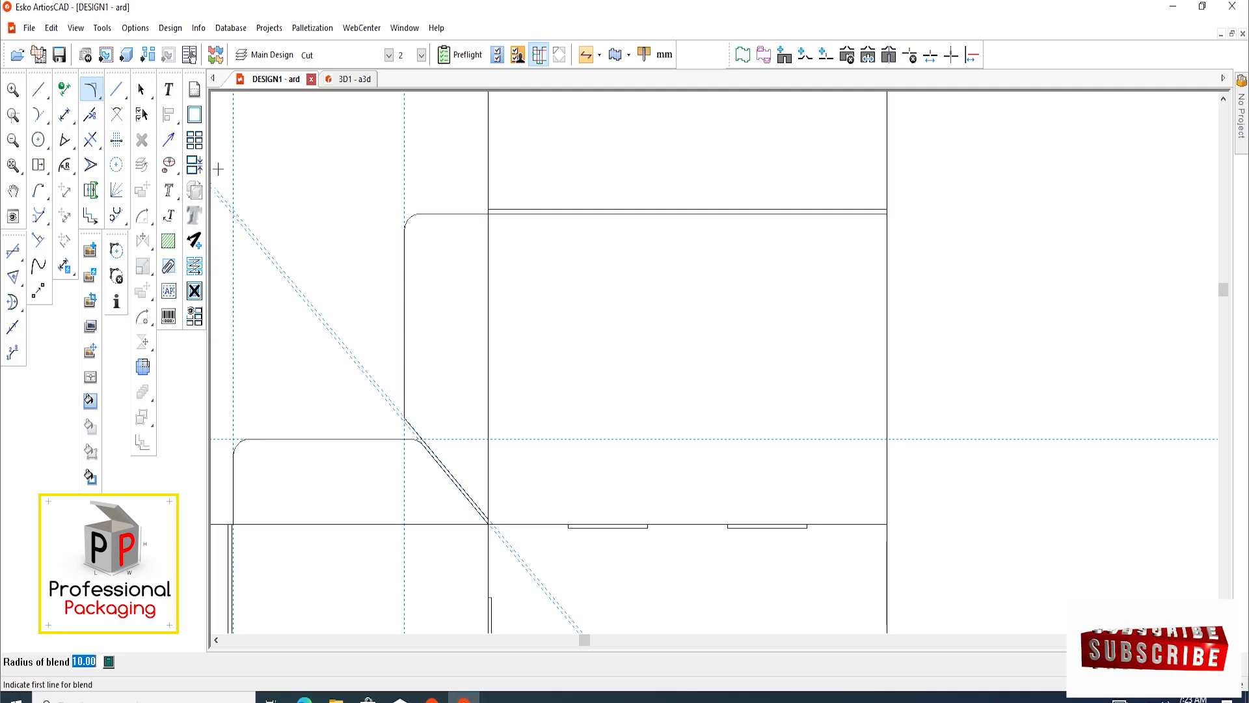
left_click(141, 89)
Add a horizontal construction line through the midpoint of the 60 mm side flap's outer vertical edge
scroll(354, 212, "down", 3)
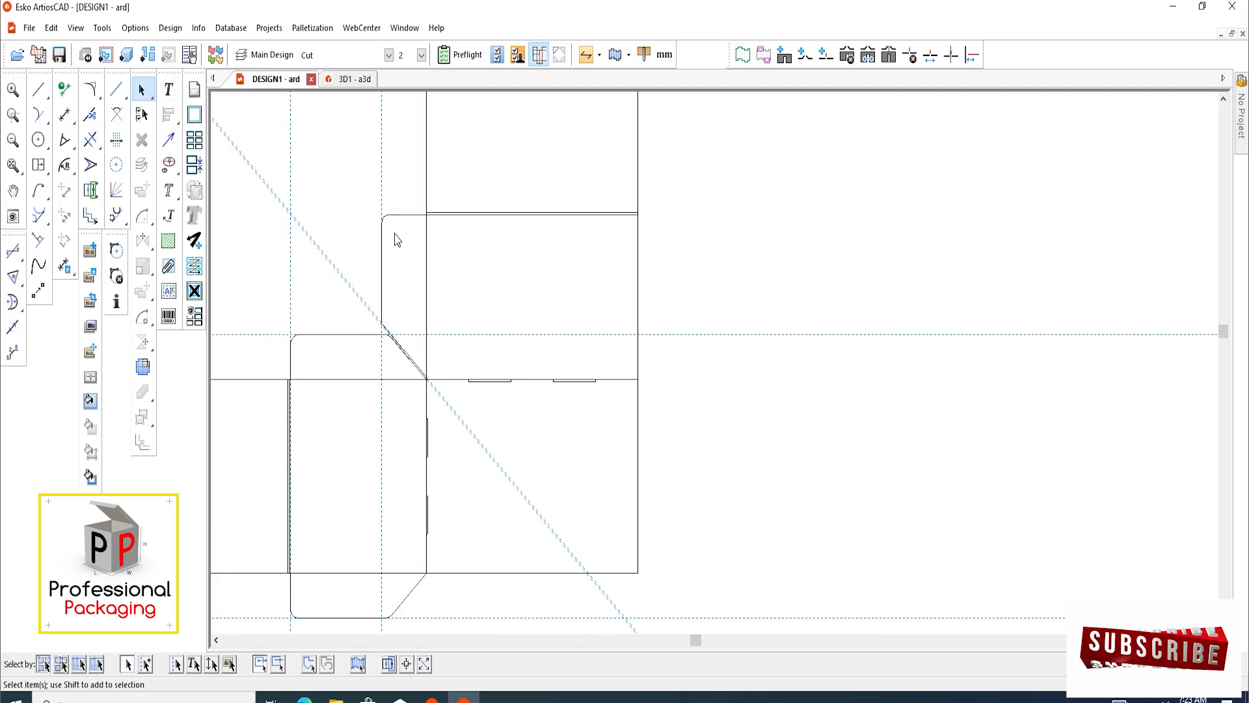
scroll(398, 240, "up", 3)
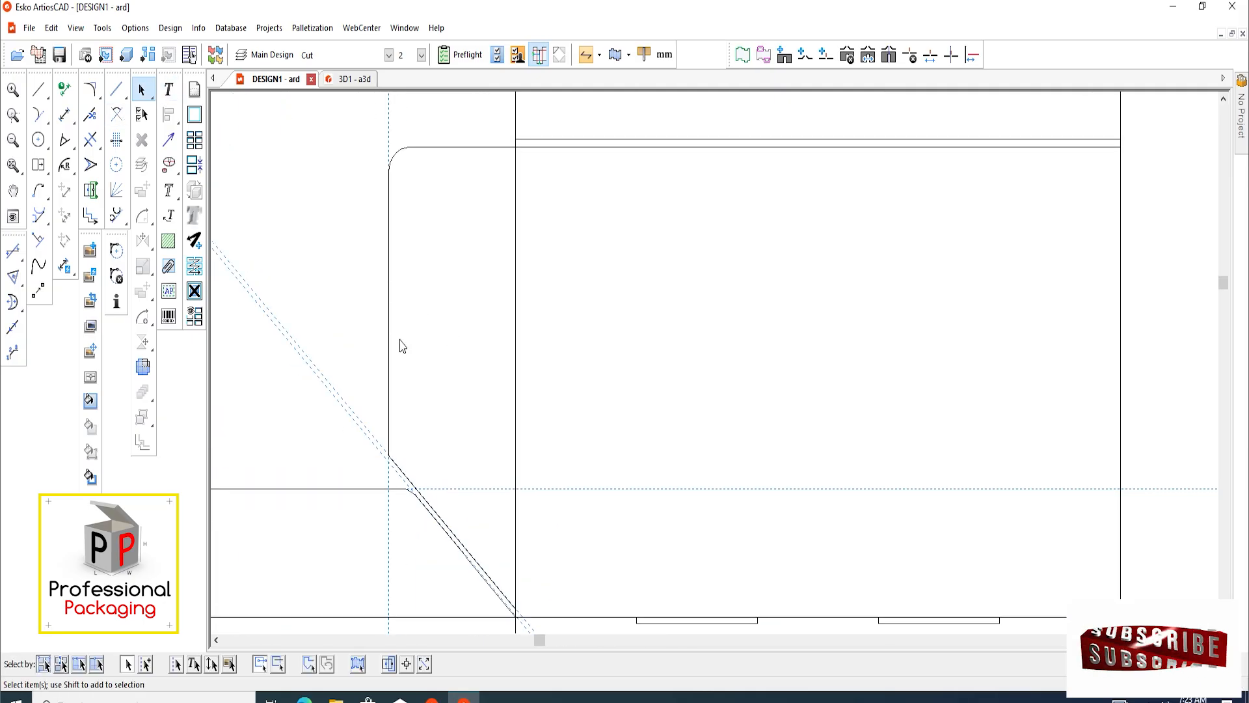
middle_click_drag(393, 321, 412, 328)
scroll(409, 384, "up", 1)
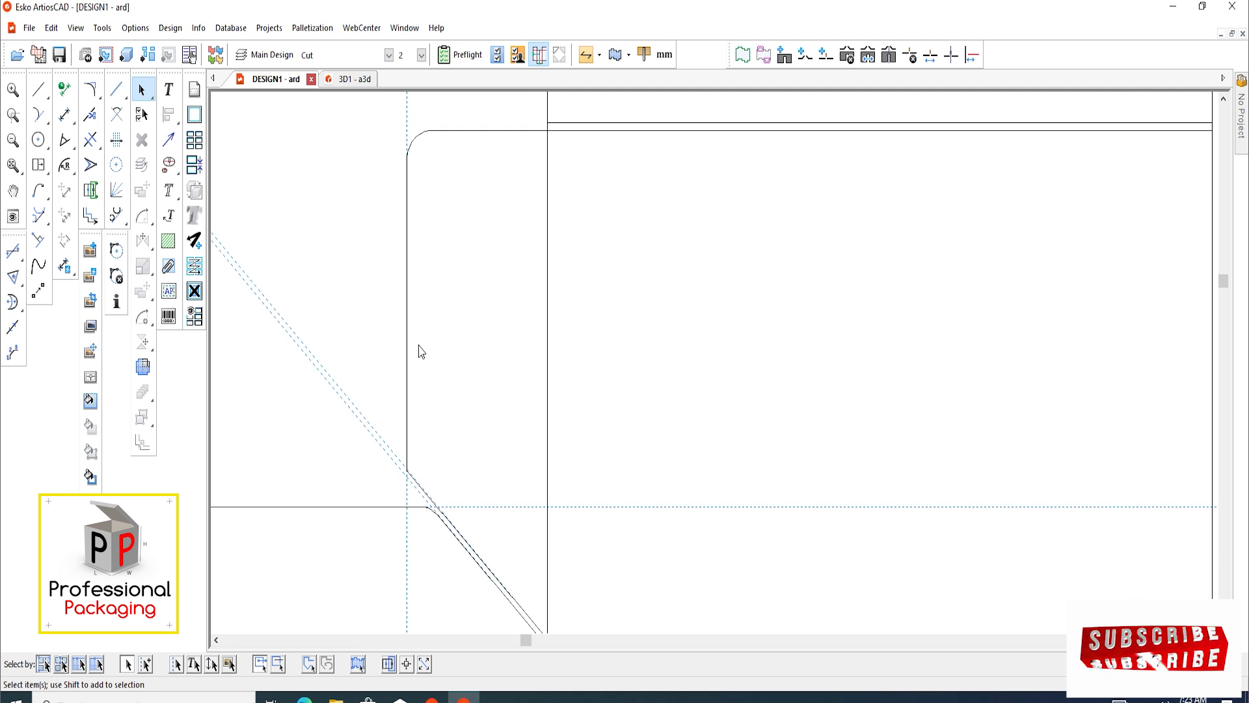
key("c")
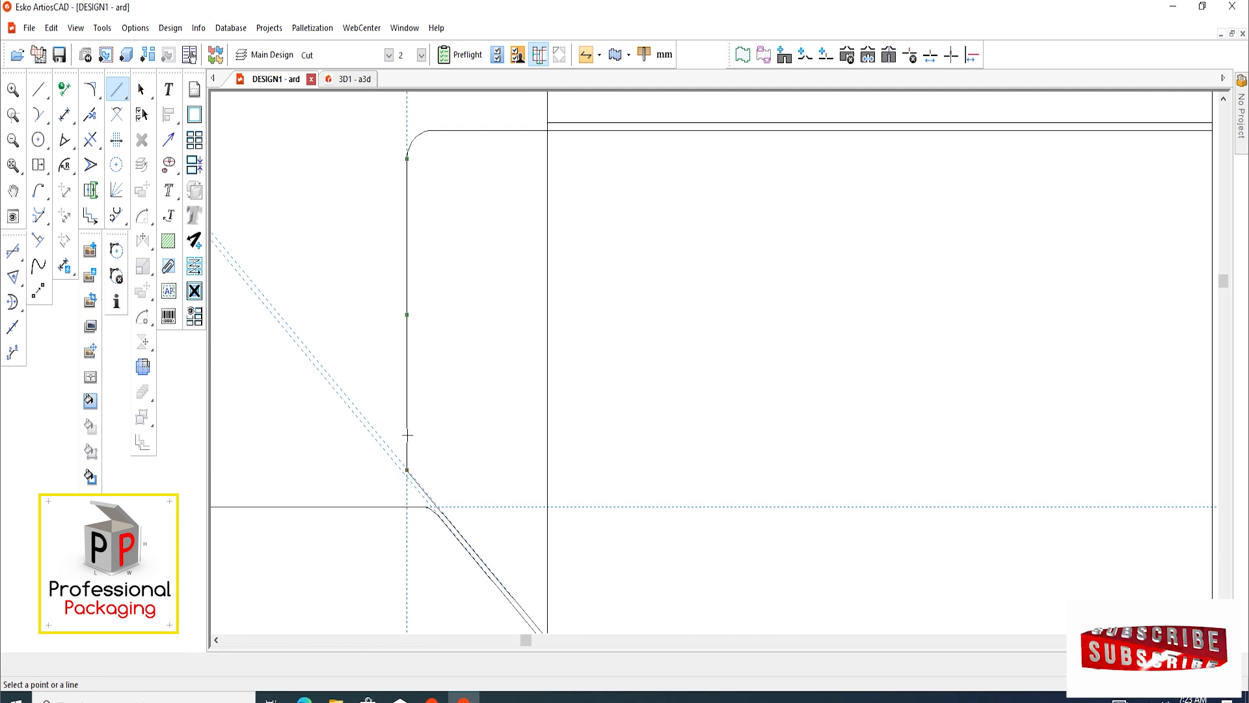
left_click_drag(456, 132, 411, 315)
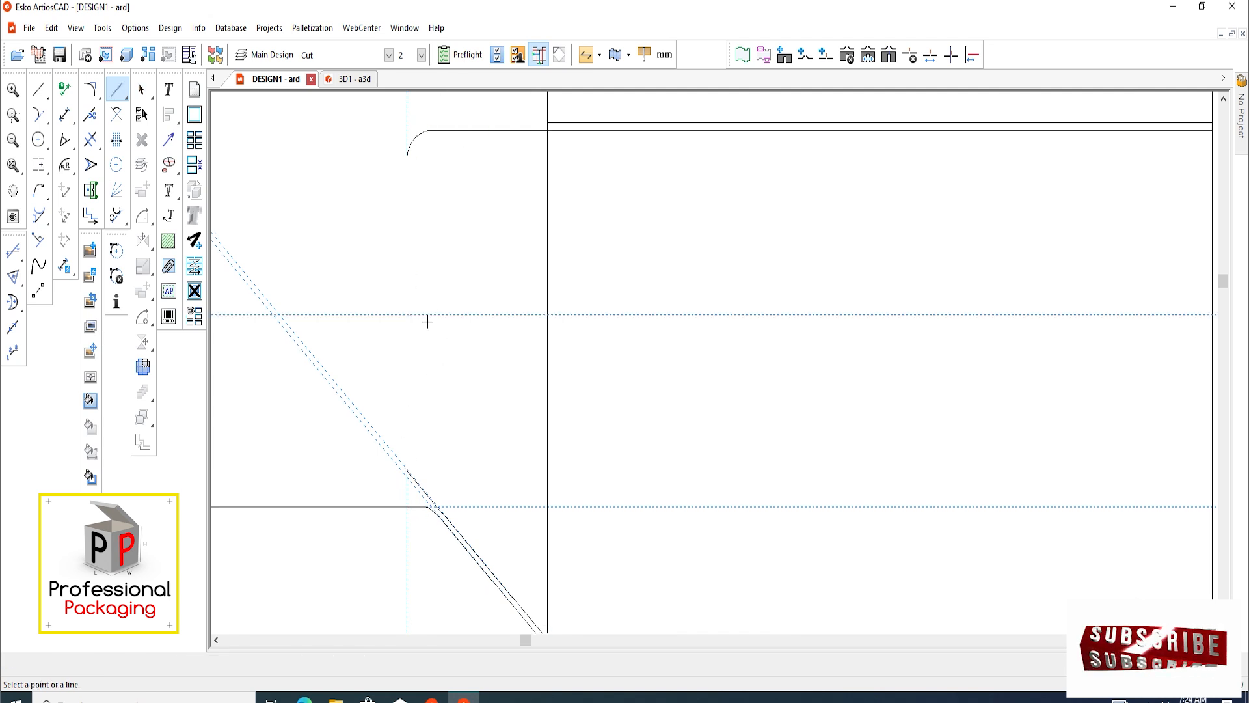
scroll(399, 310, "up", 3)
middle_click_drag(406, 294, 433, 323)
left_click(141, 90)
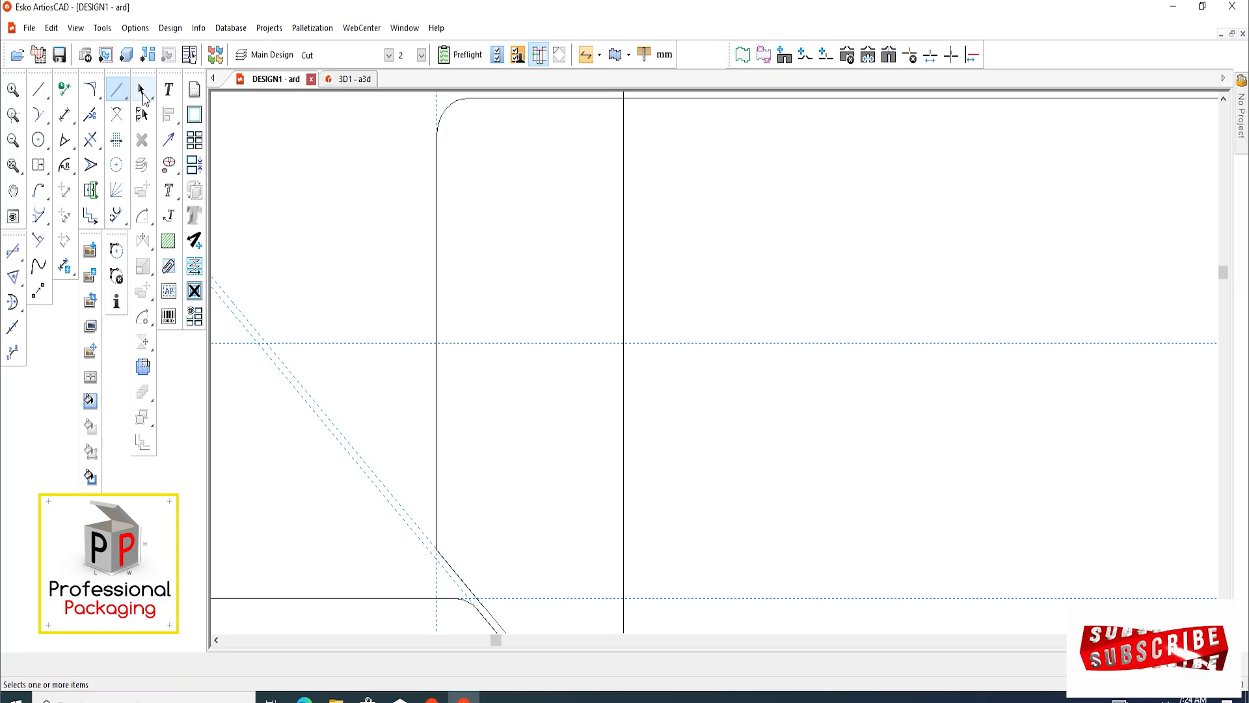
Offset a horizontal construction line 16 mm above the one through the flap edge's midpoint
key("c")
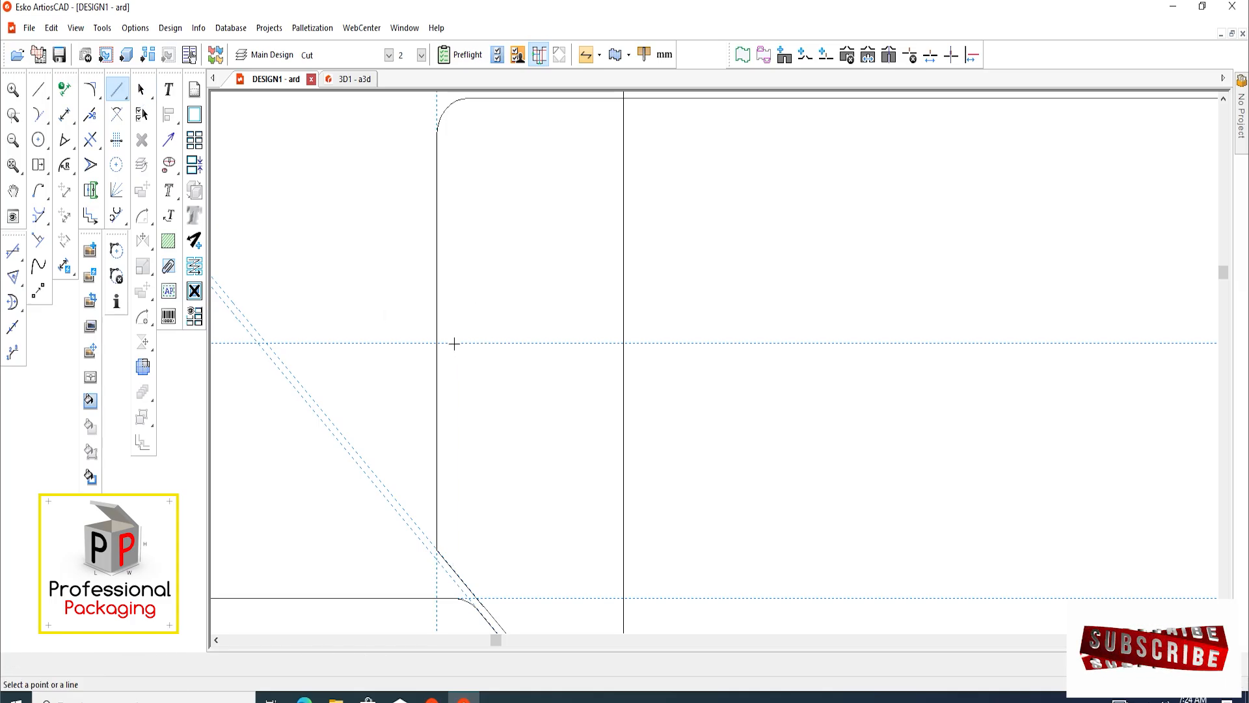
left_click(455, 343)
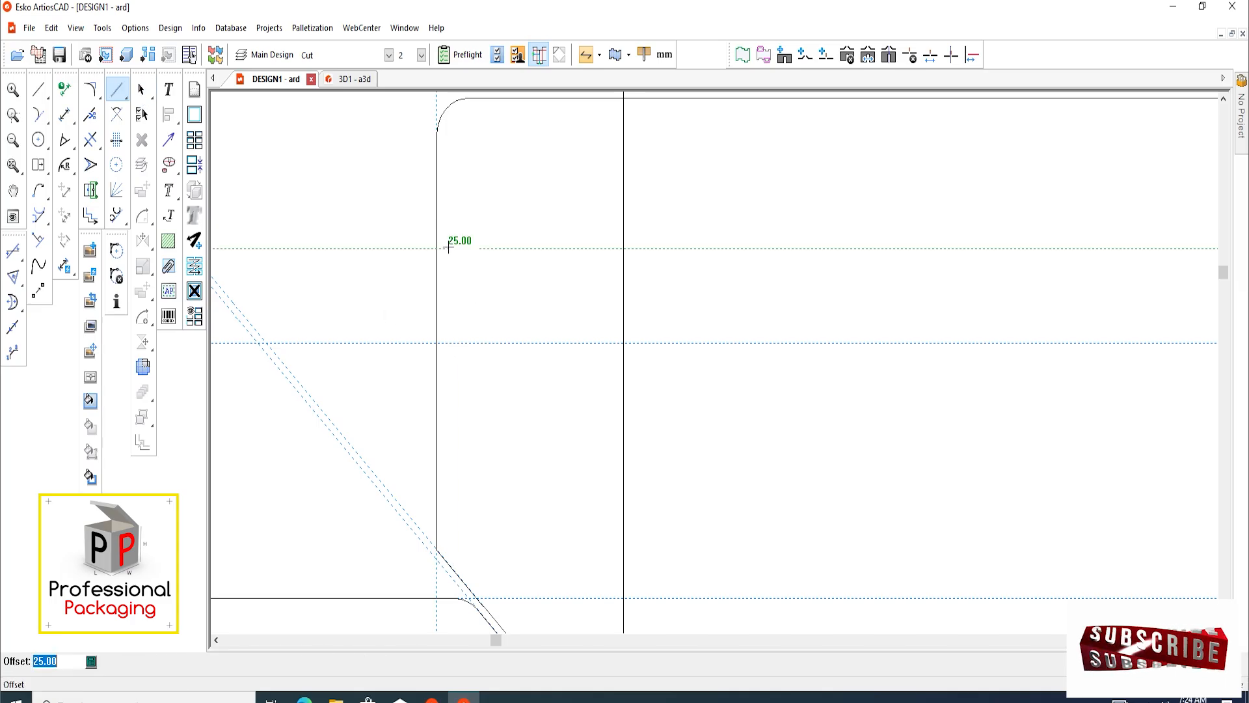
left_click(446, 281)
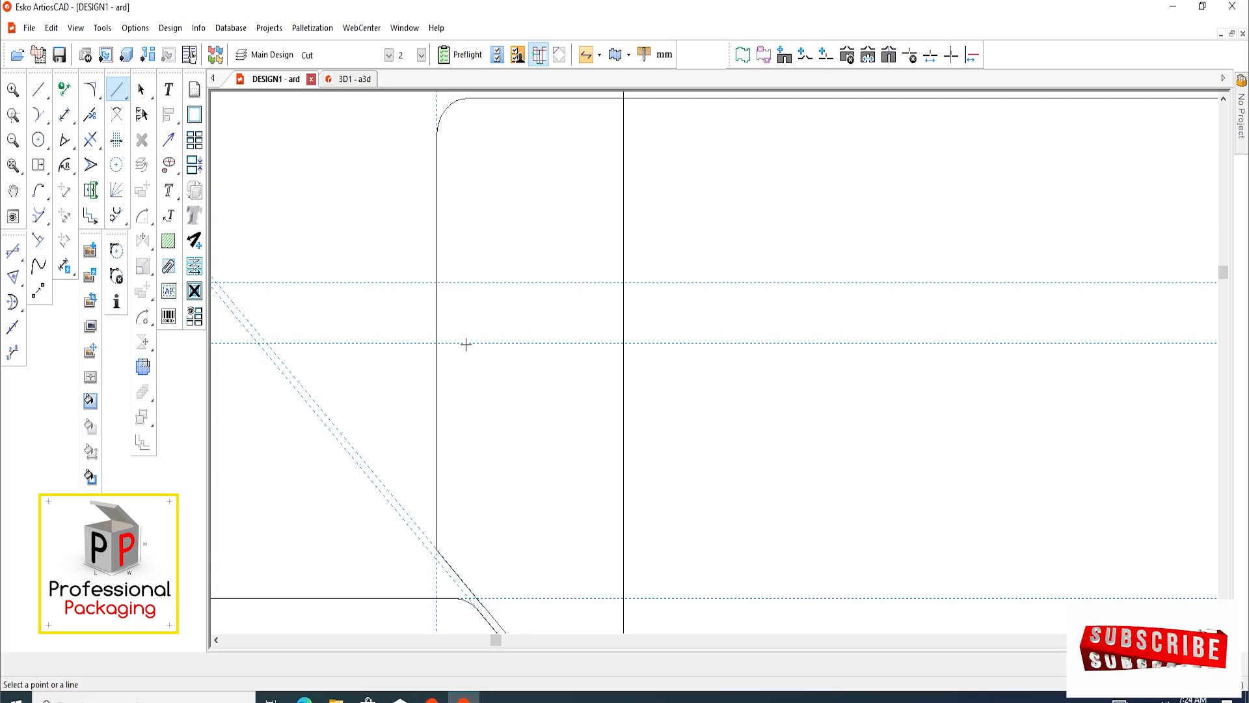
Add a construction line 15 mm below the mid-edge construction line and delete the one 16 mm above it
left_click(466, 343)
type("15")
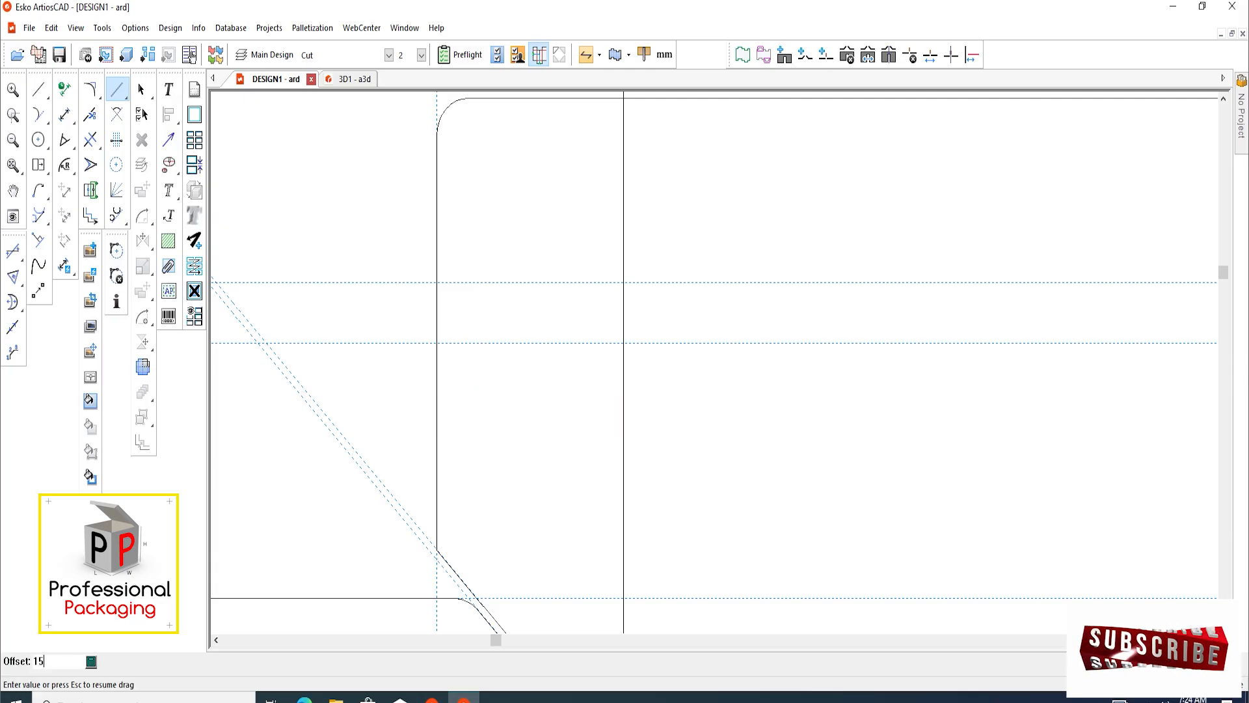
key("Return")
scroll(449, 335, "down", 1)
key("Escape")
left_click_drag(481, 272, 497, 334)
key("Delete")
Add a horizontal construction line offset 15 mm above the one through the flap edge's midpoint
scroll(445, 338, "up", 1)
left_click(458, 352)
type("1")
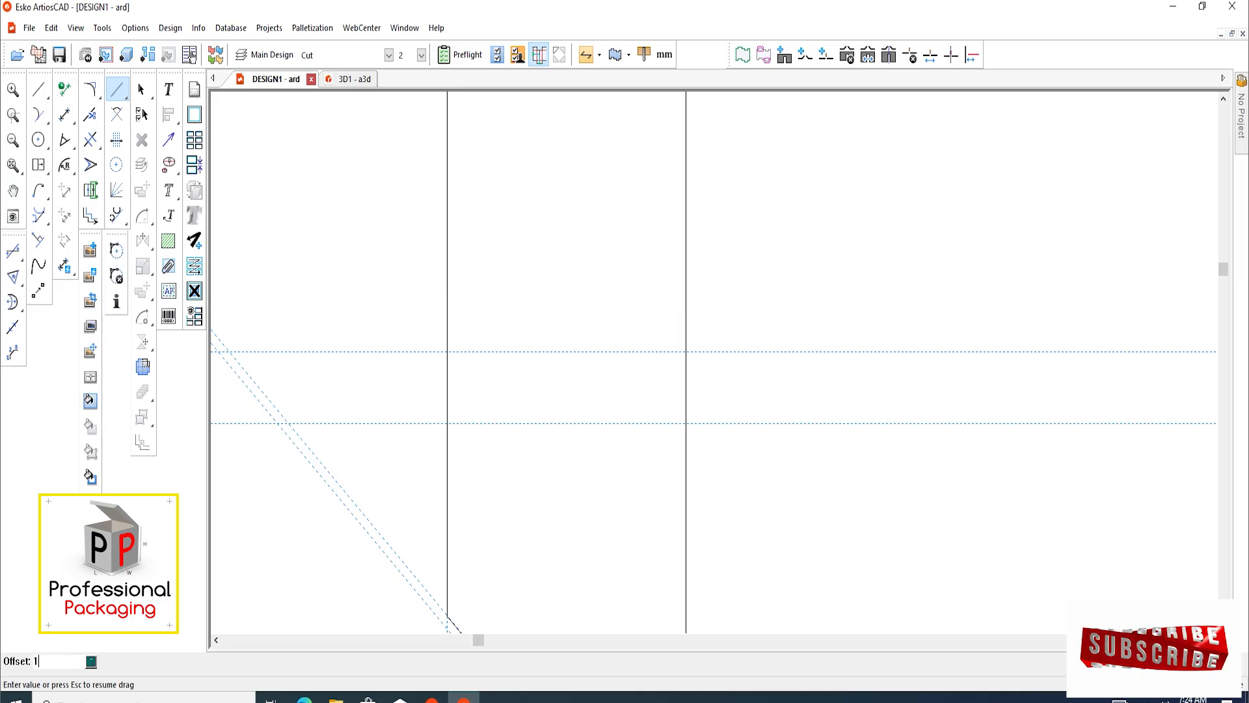
key("Return")
scroll(465, 350, "down", 2)
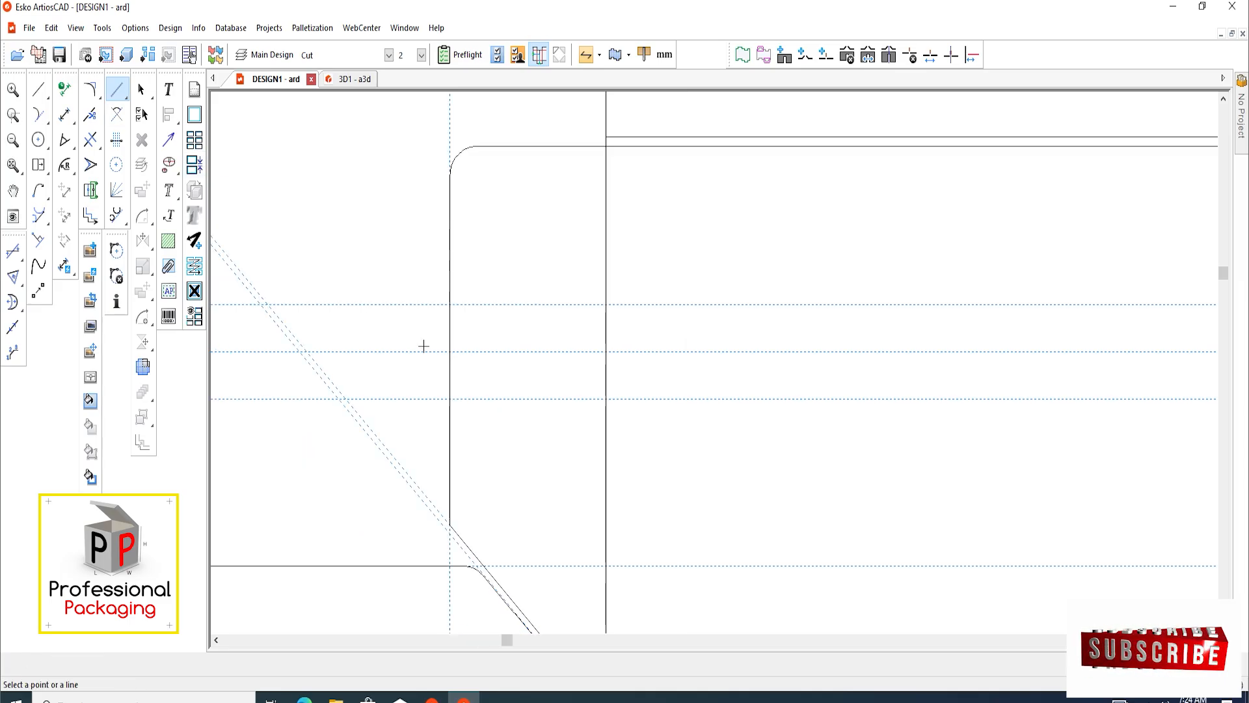
Offset a vertical construction line a few millimetres outward to the left of the side flap's outer edge
scroll(460, 350, "up", 2)
scroll(446, 326, "up", 1)
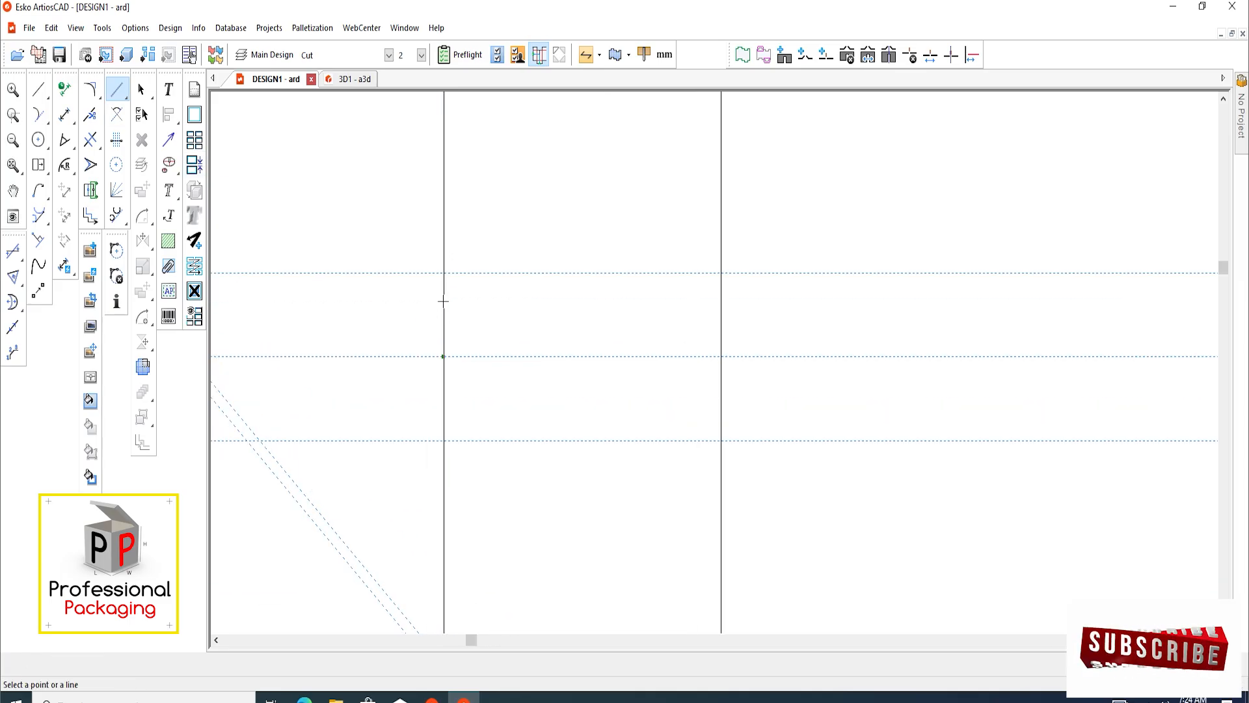
left_click(443, 301)
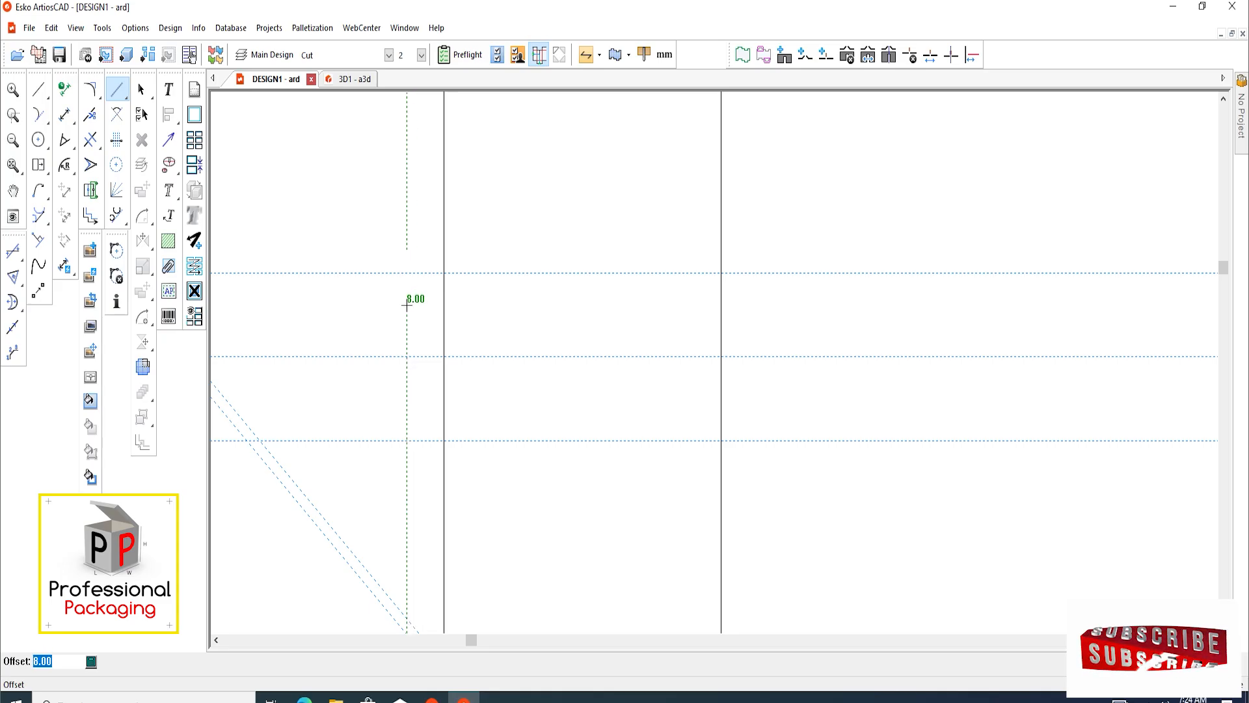
left_click(407, 304)
scroll(432, 362, "down", 1)
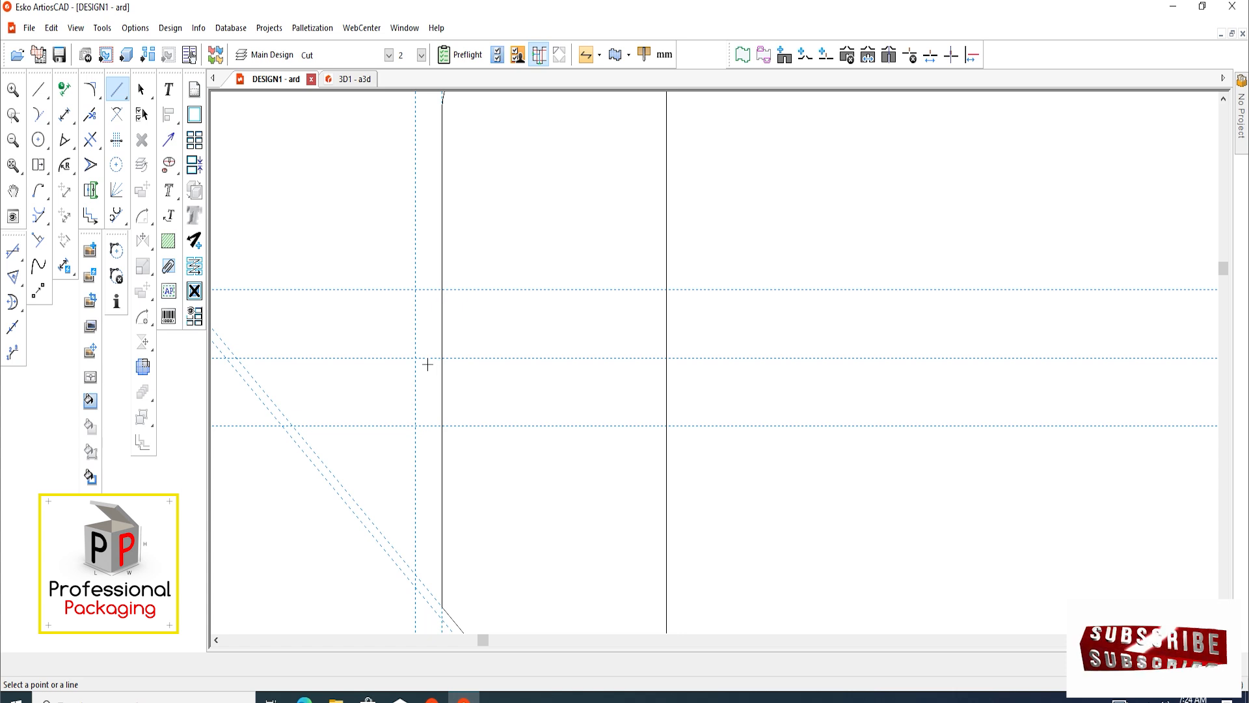
Draw a rectangular tab outline on the flap's outer edge, between the upper and lower construction lines and out to the new vertical one
middle_click_drag(427, 365, 430, 384)
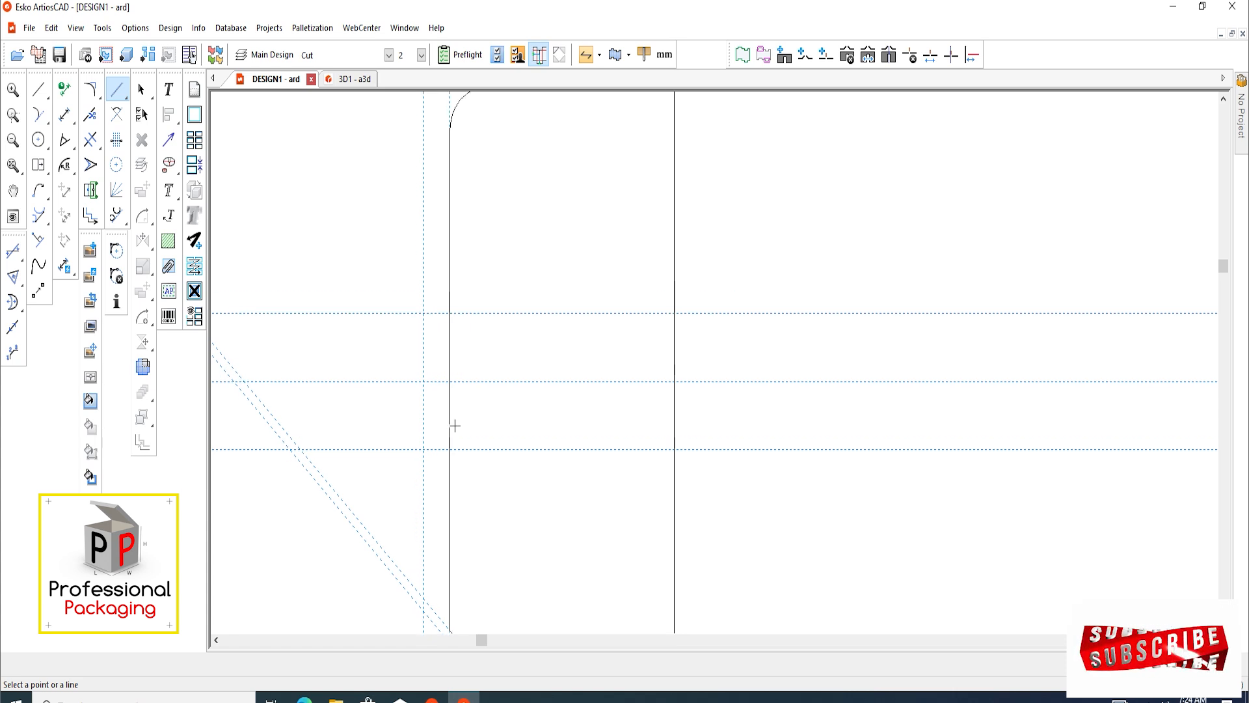
middle_click_drag(455, 425, 452, 421)
scroll(433, 395, "up", 1)
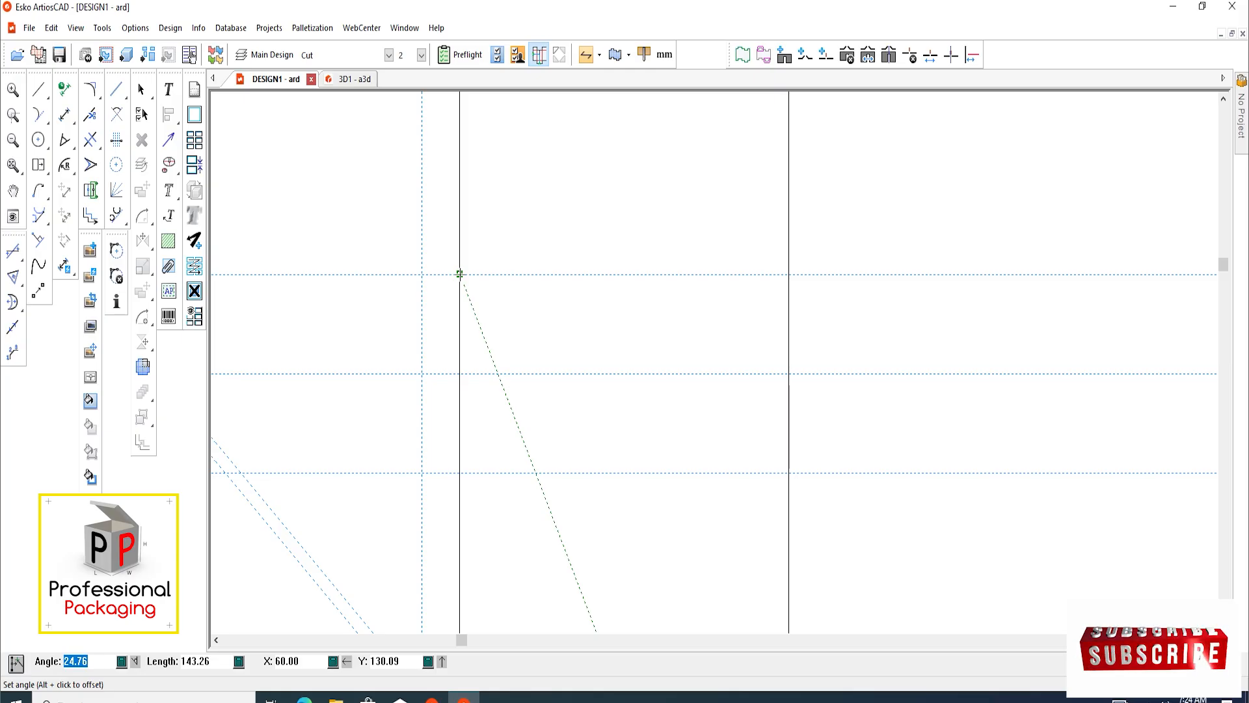
left_click(421, 274)
left_click(421, 473)
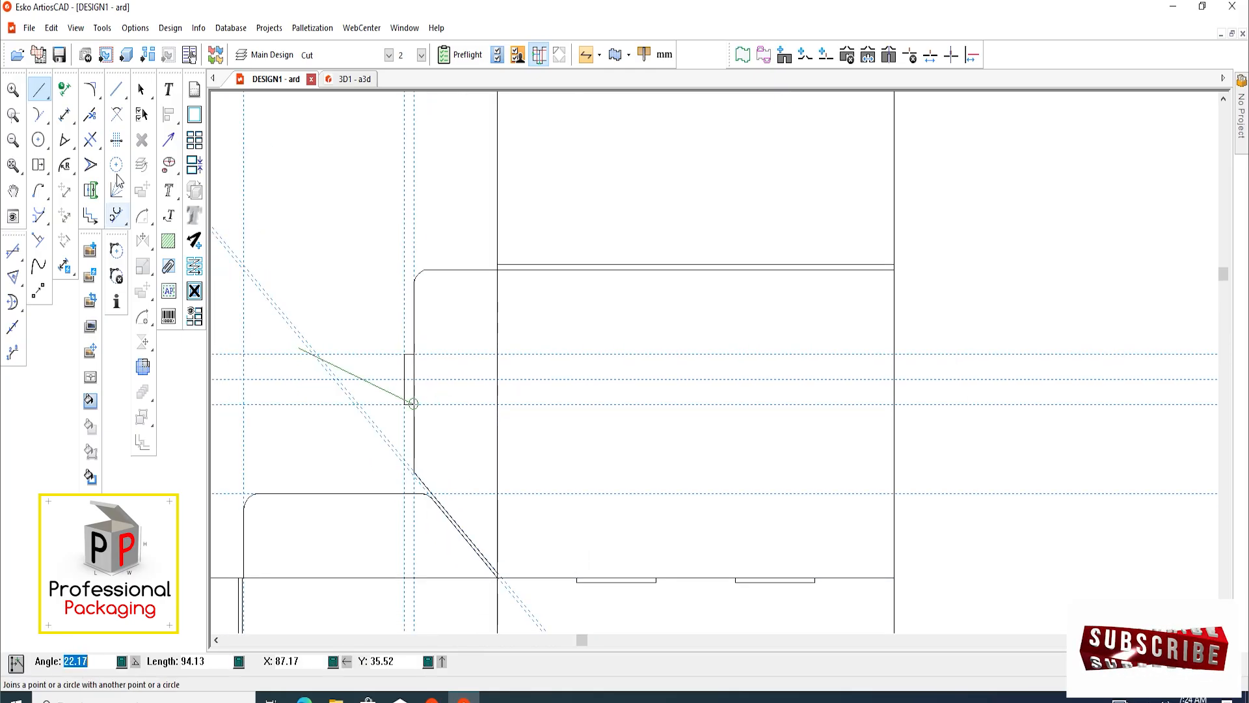
left_click(142, 89)
Round both outer corners of the small tab with 5 mm blends
scroll(397, 355, "up", 3)
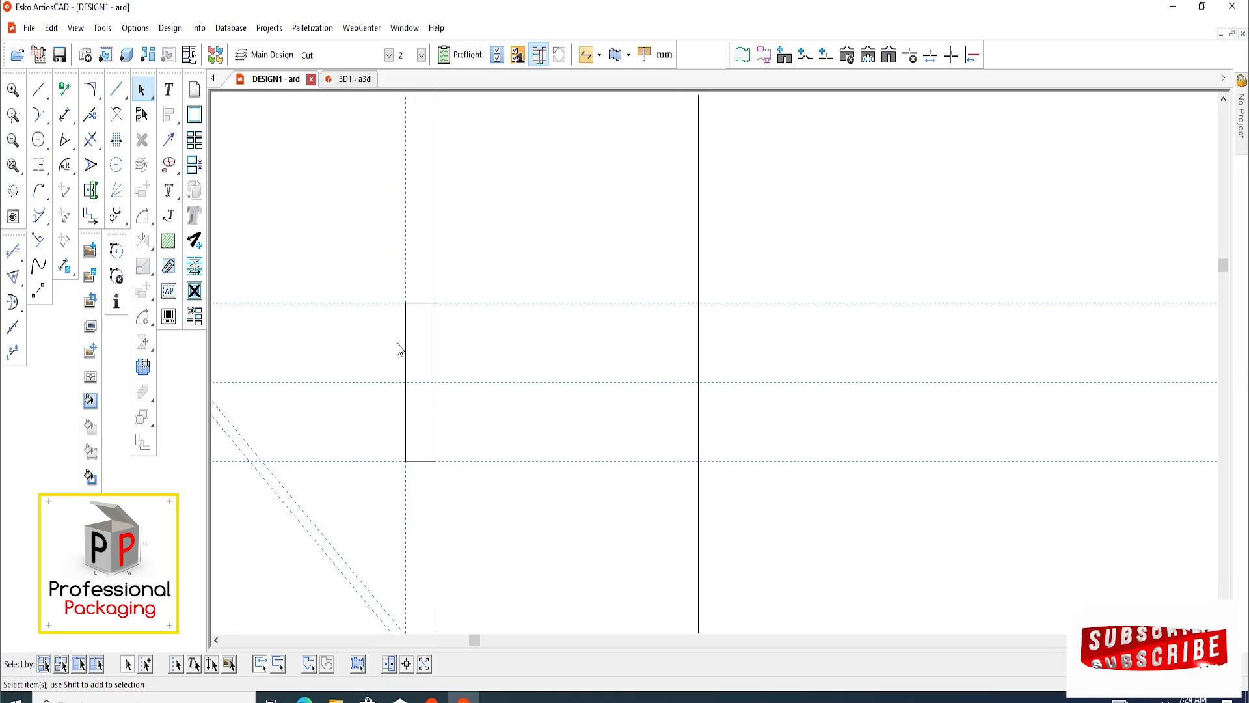
scroll(403, 341, "up", 3)
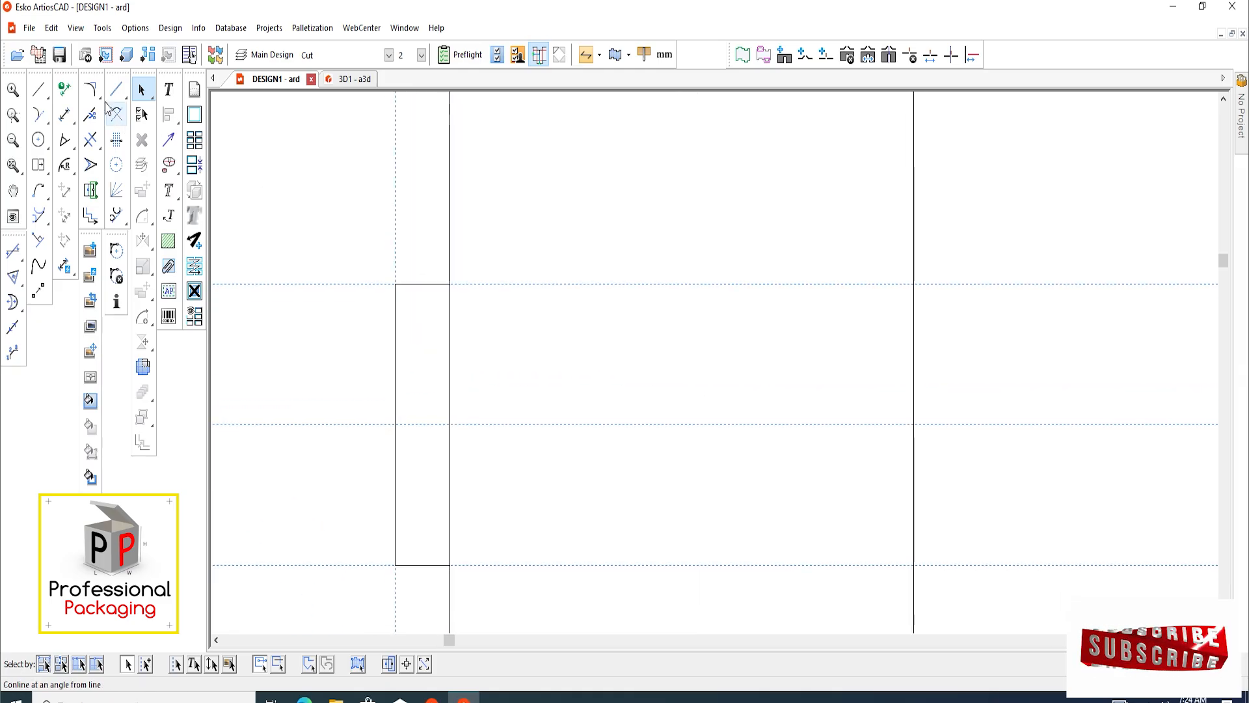
left_click(90, 89)
scroll(399, 282, "up", 2)
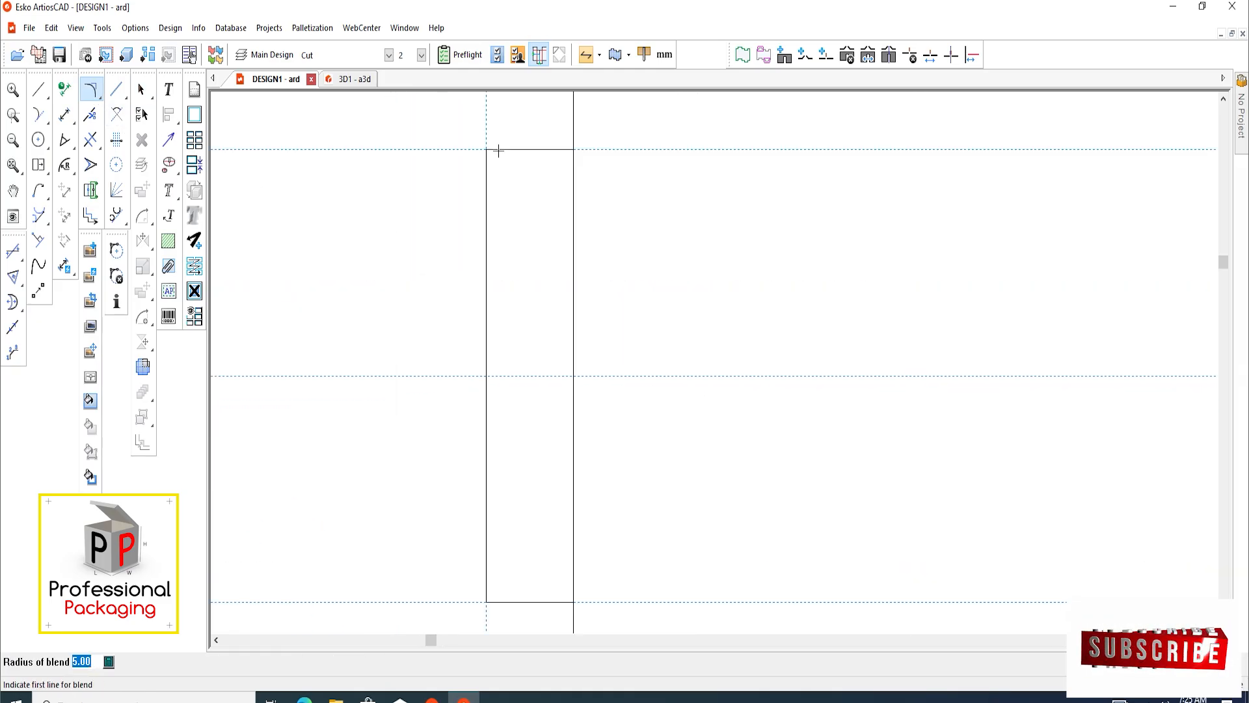
left_click(498, 151)
left_click(486, 163)
scroll(357, 460, "down", 2)
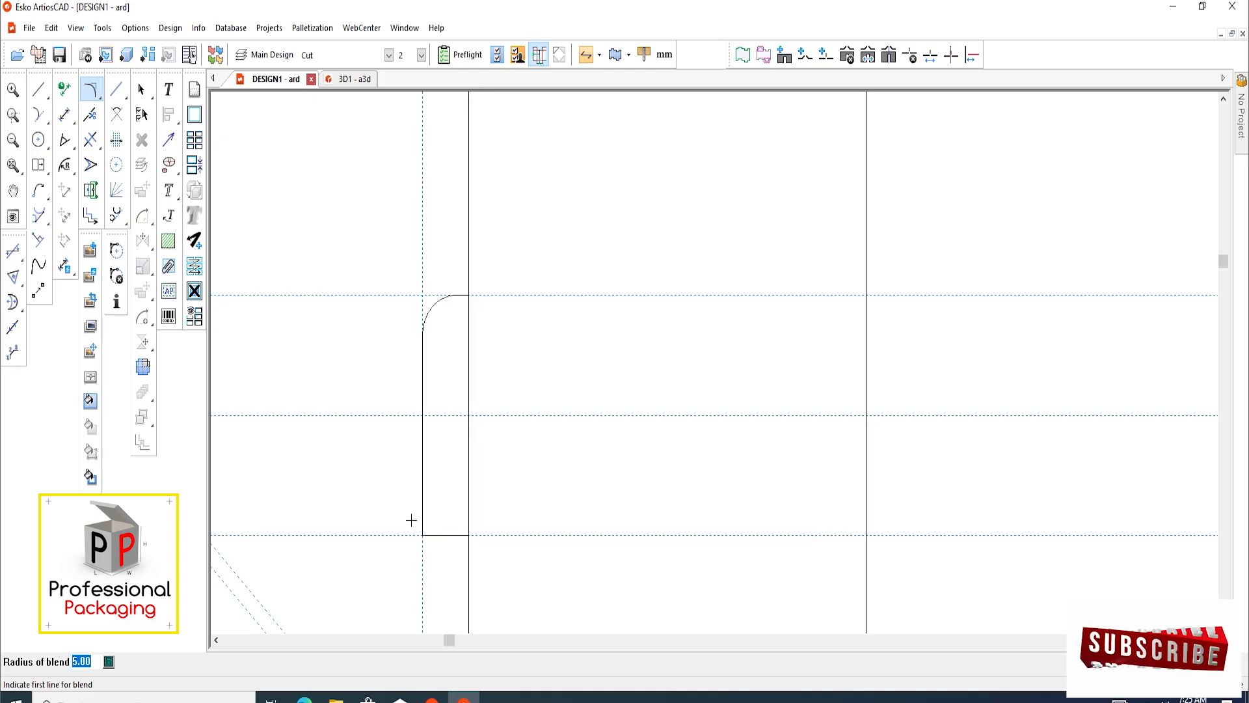
scroll(410, 519, "up", 1)
left_click(435, 544)
left_click(435, 544)
scroll(386, 462, "down", 2)
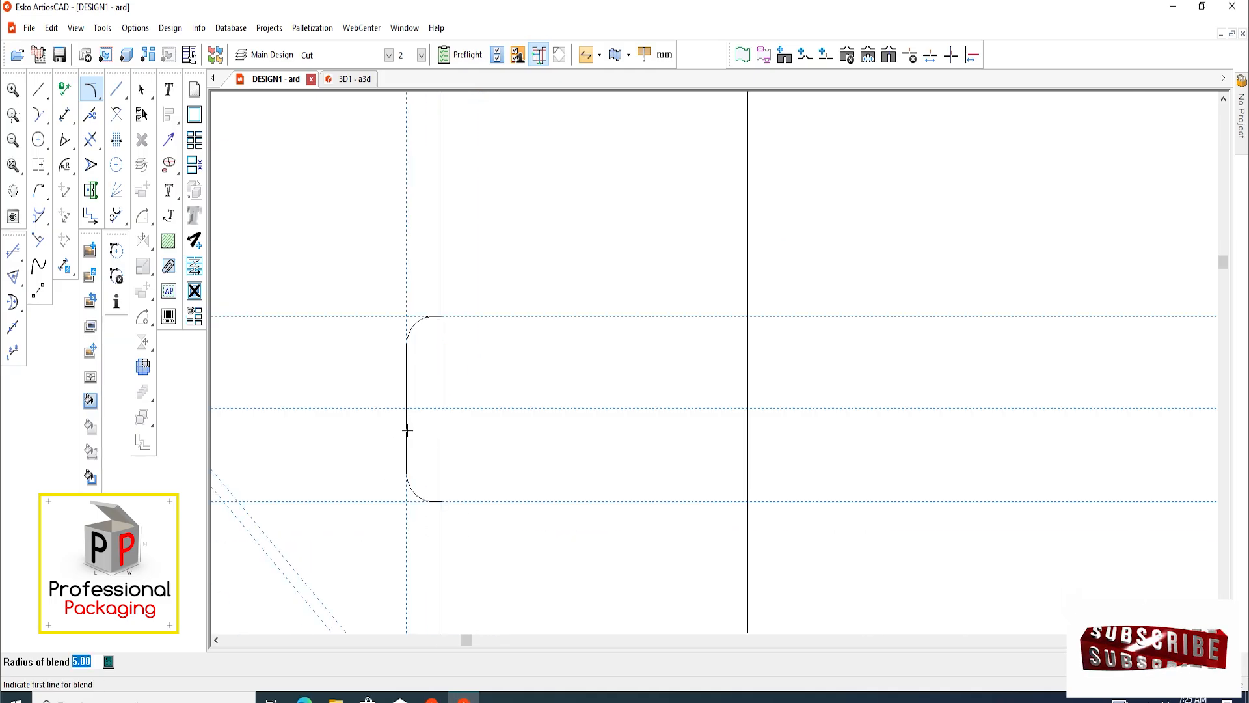
left_click(143, 90)
Delete the construction lines around the side flaps and tab
scroll(351, 319, "down", 3)
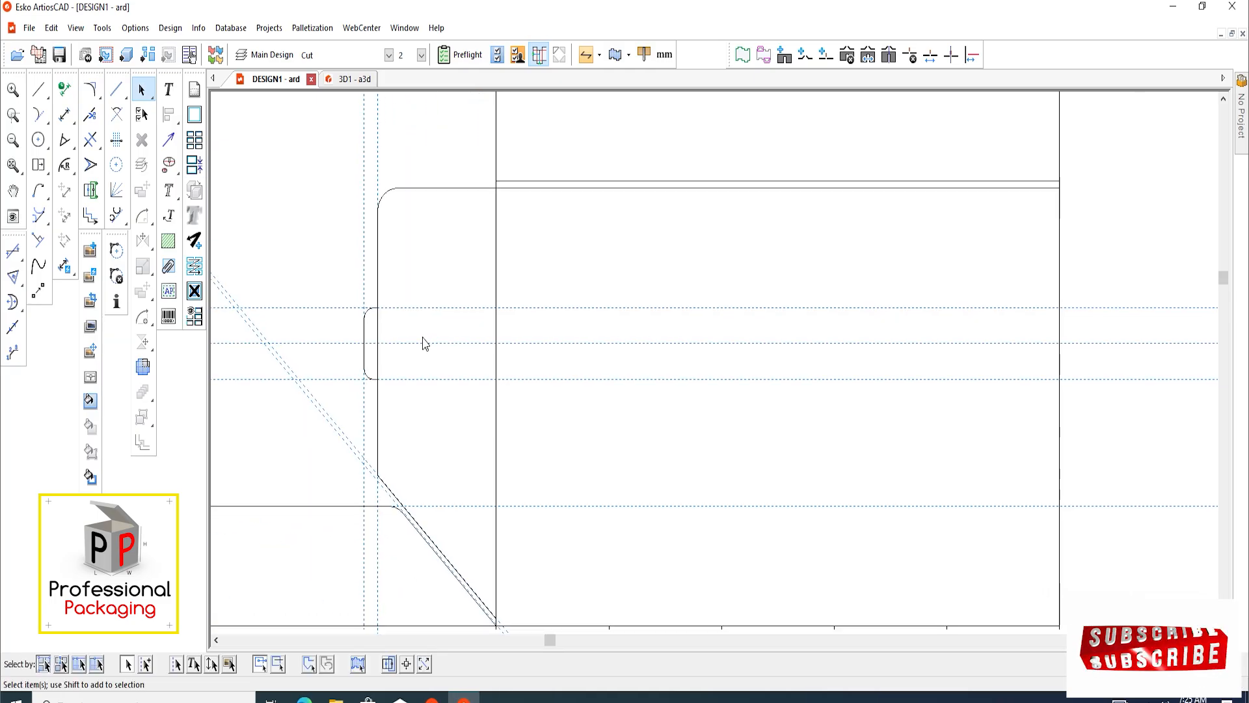
scroll(358, 349, "down", 2)
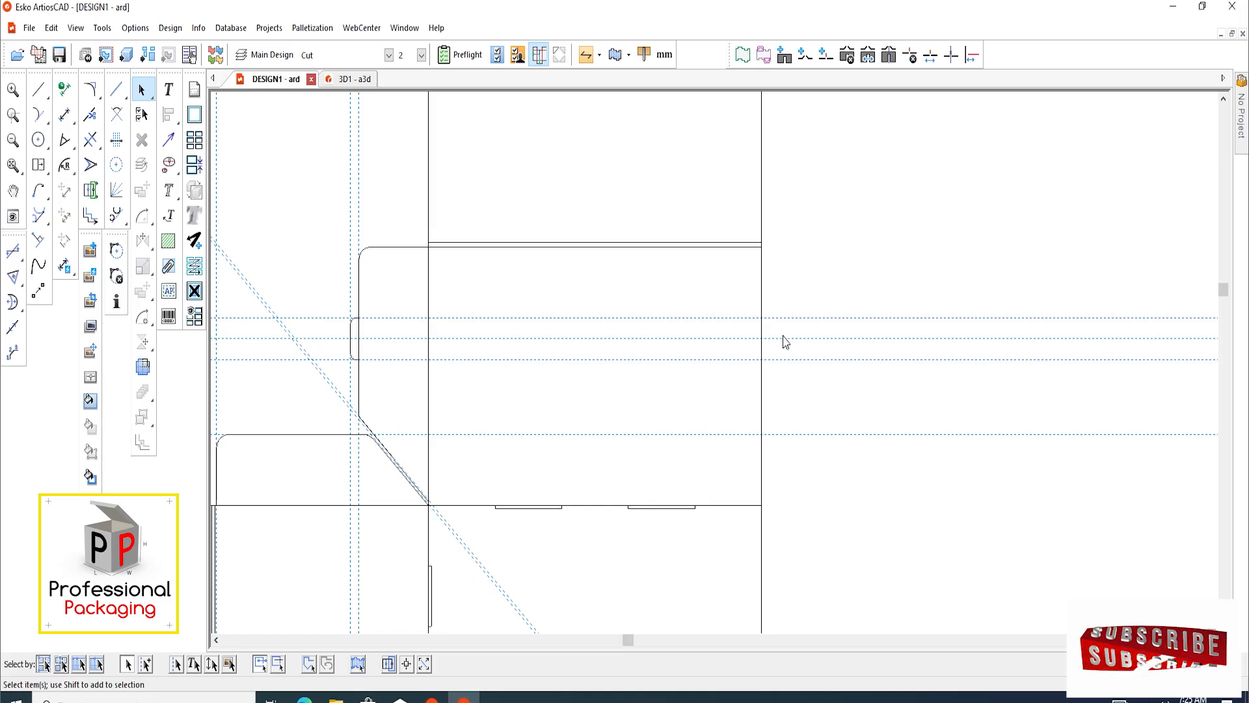
scroll(445, 443, "down", 4)
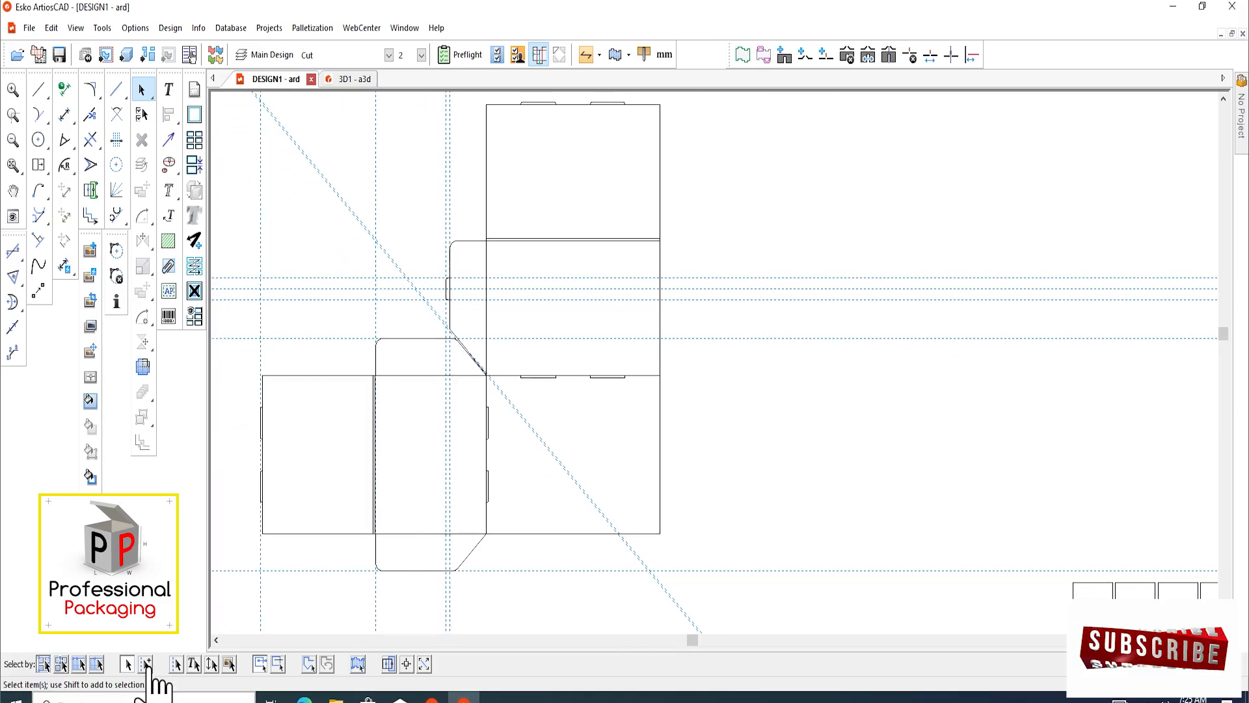
left_click_drag(330, 171, 463, 214)
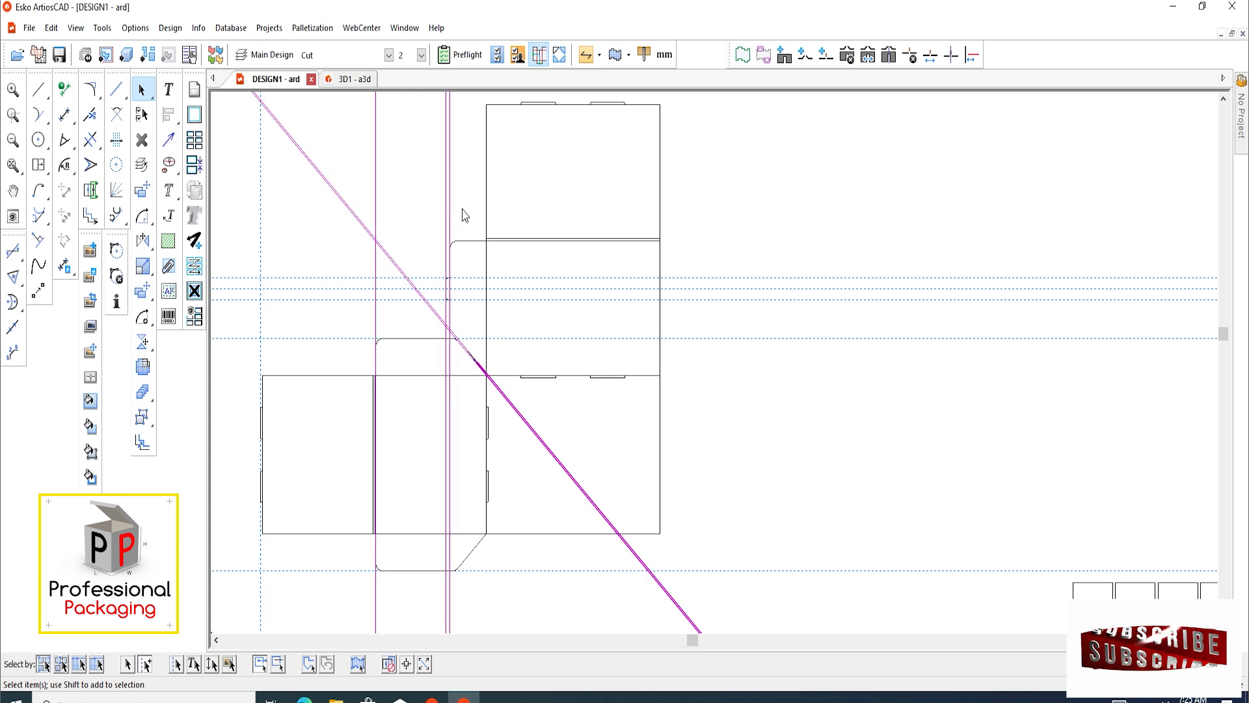
key("Delete")
scroll(462, 365, "up", 2)
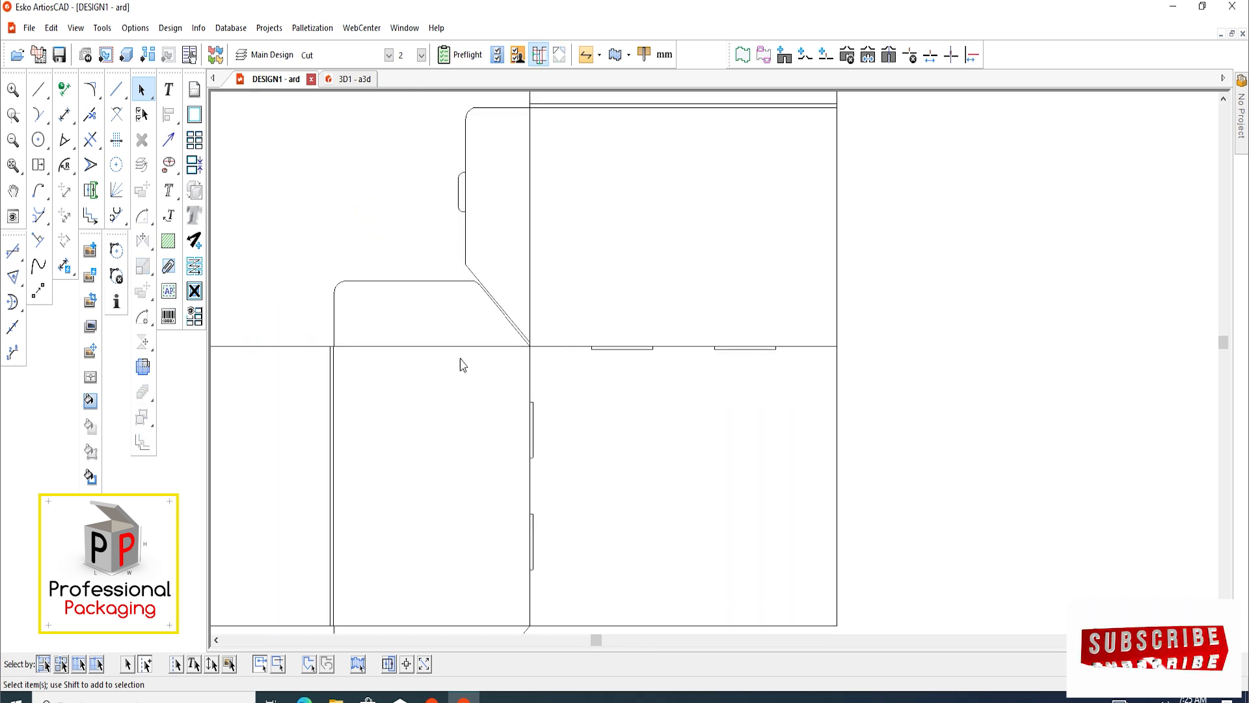
Copy-rotate the side flap outline with its locking tab 90° about the fold corner onto the adjacent lower-left panel
scroll(541, 179, "down", 1)
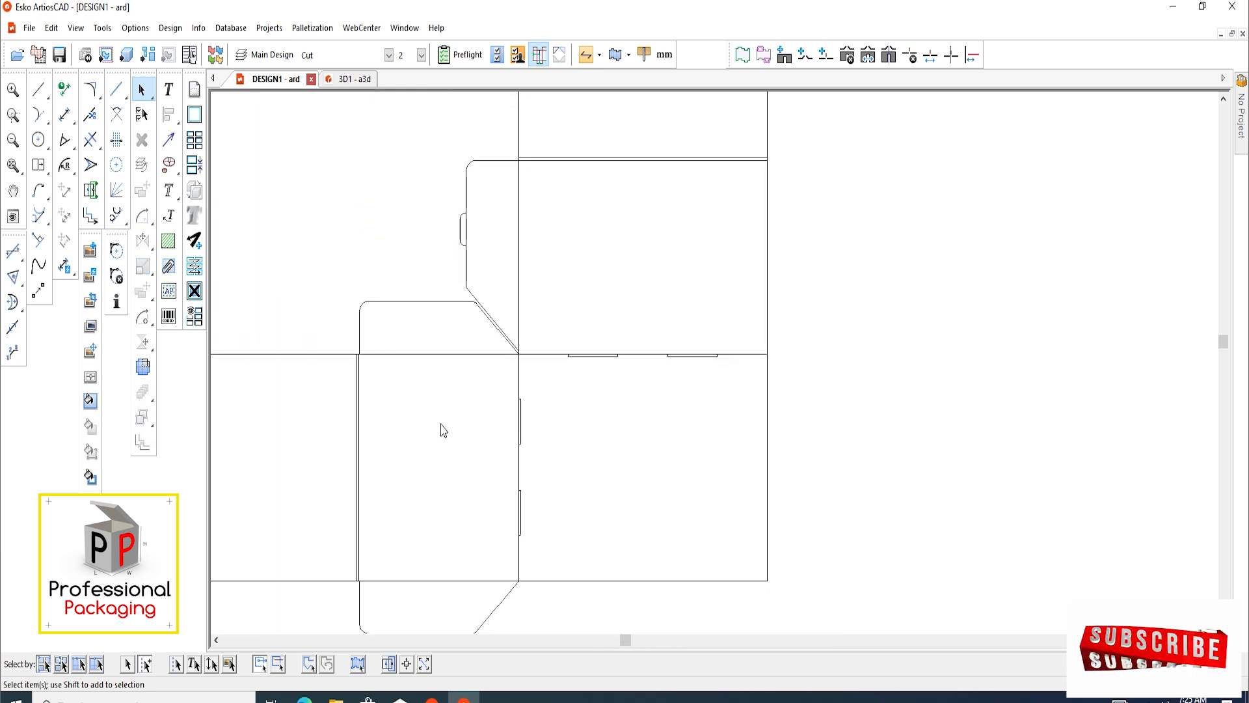
scroll(448, 416, "down", 1)
scroll(482, 354, "up", 2)
left_click_drag(414, 143, 491, 314)
scroll(480, 346, "up", 2)
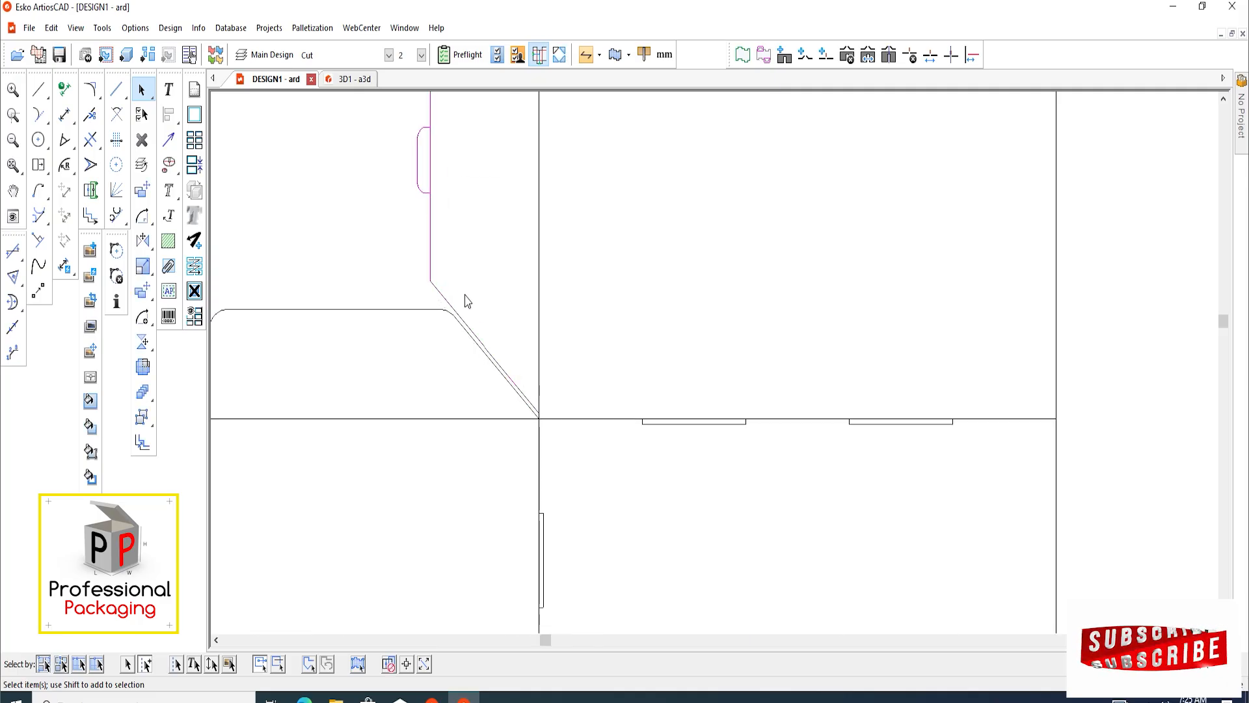
scroll(505, 377, "up", 2)
left_click_drag(511, 320, 494, 354)
scroll(494, 354, "down", 3)
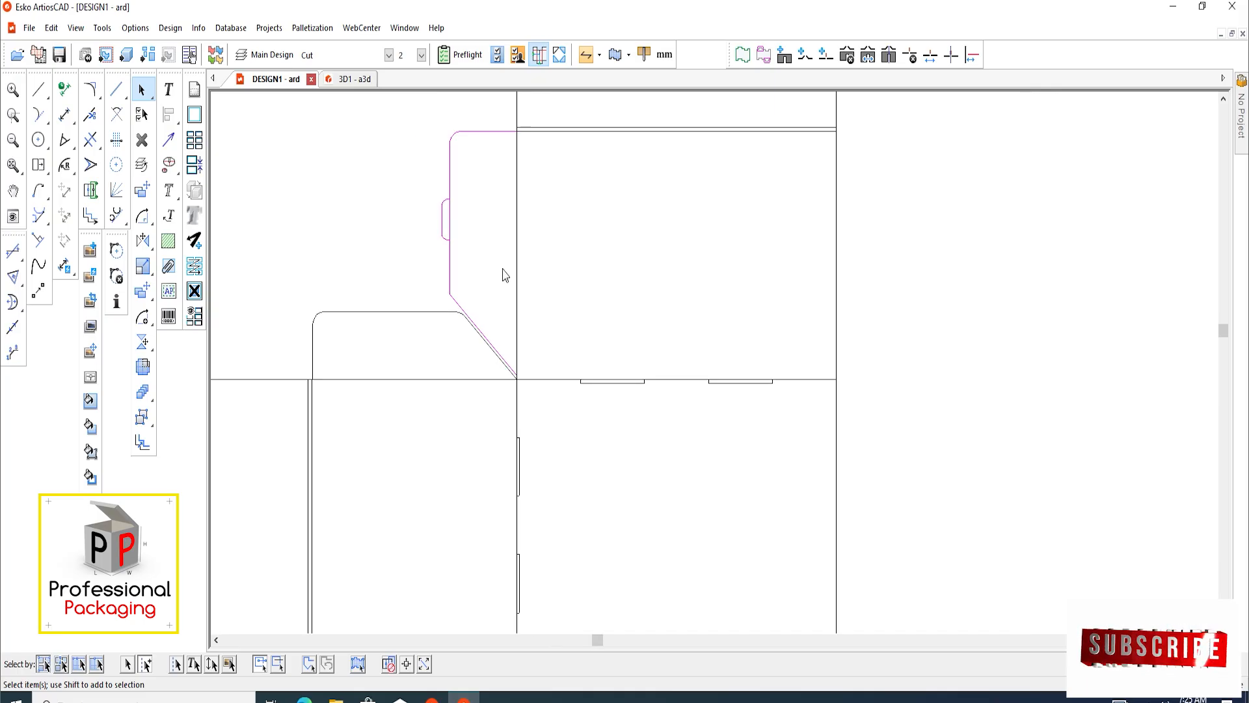
middle_click_drag(497, 298, 490, 304)
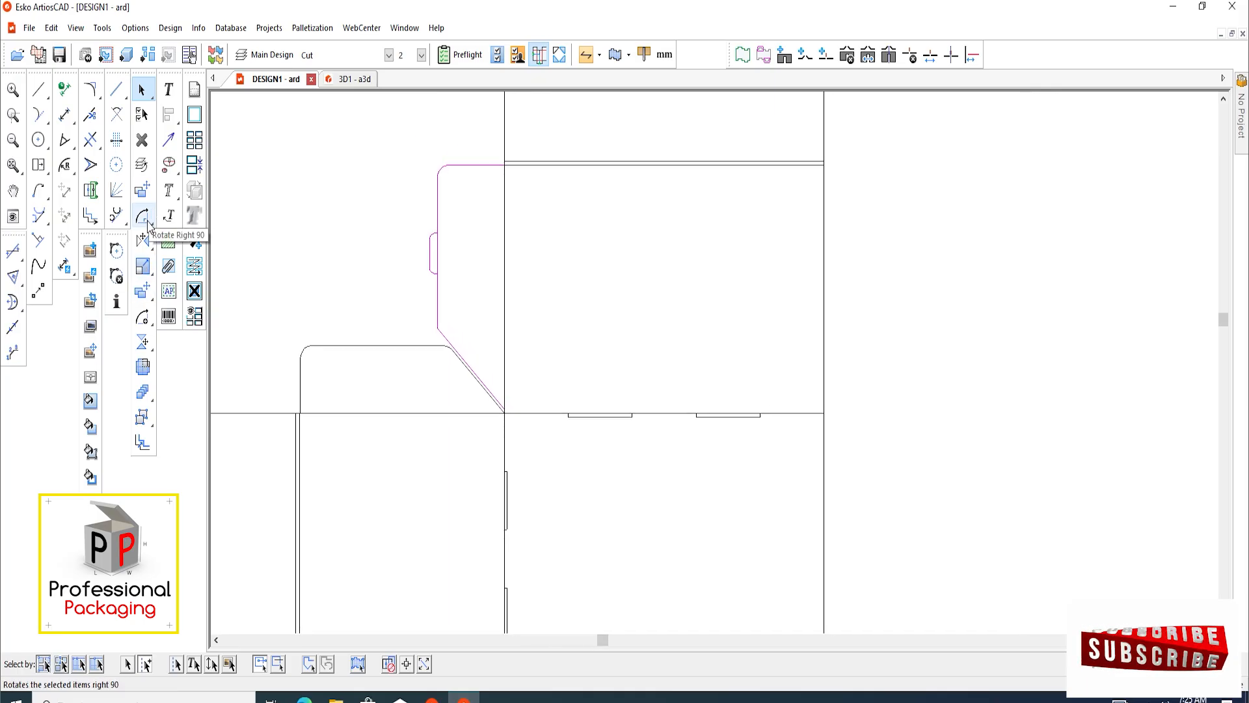
left_click(142, 318)
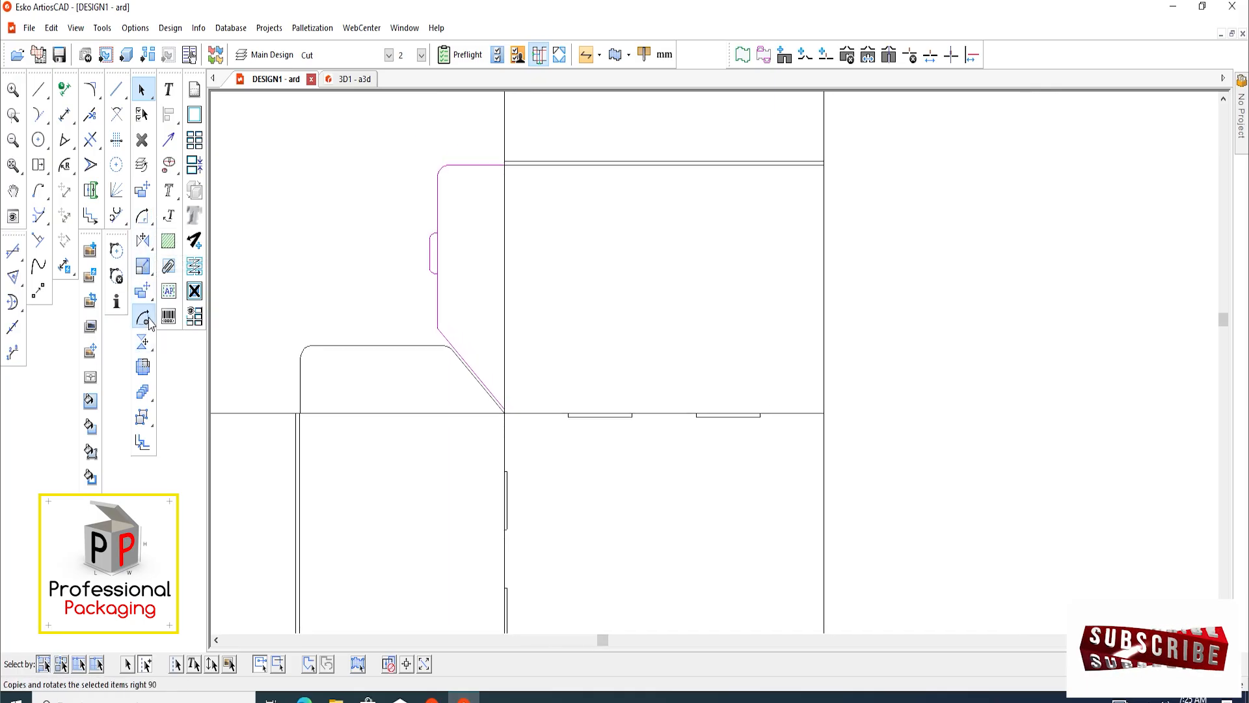
left_click(232, 319)
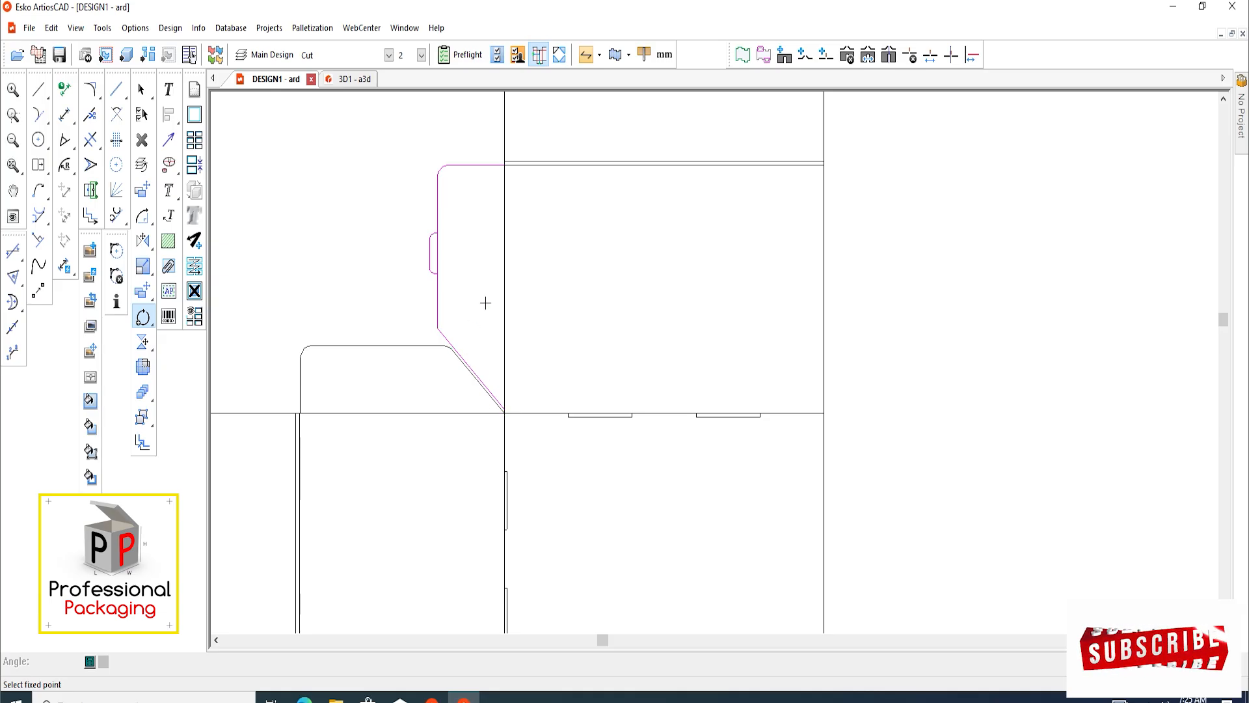
left_click(504, 413)
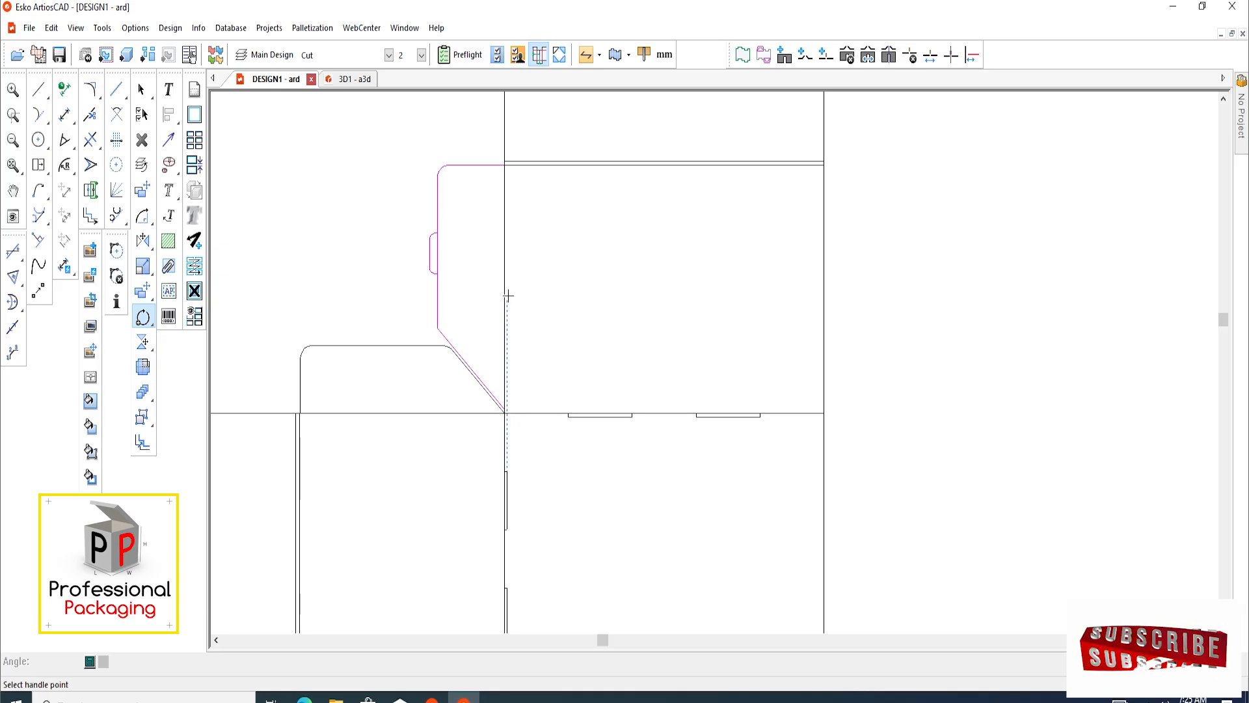
scroll(508, 293, "down", 1)
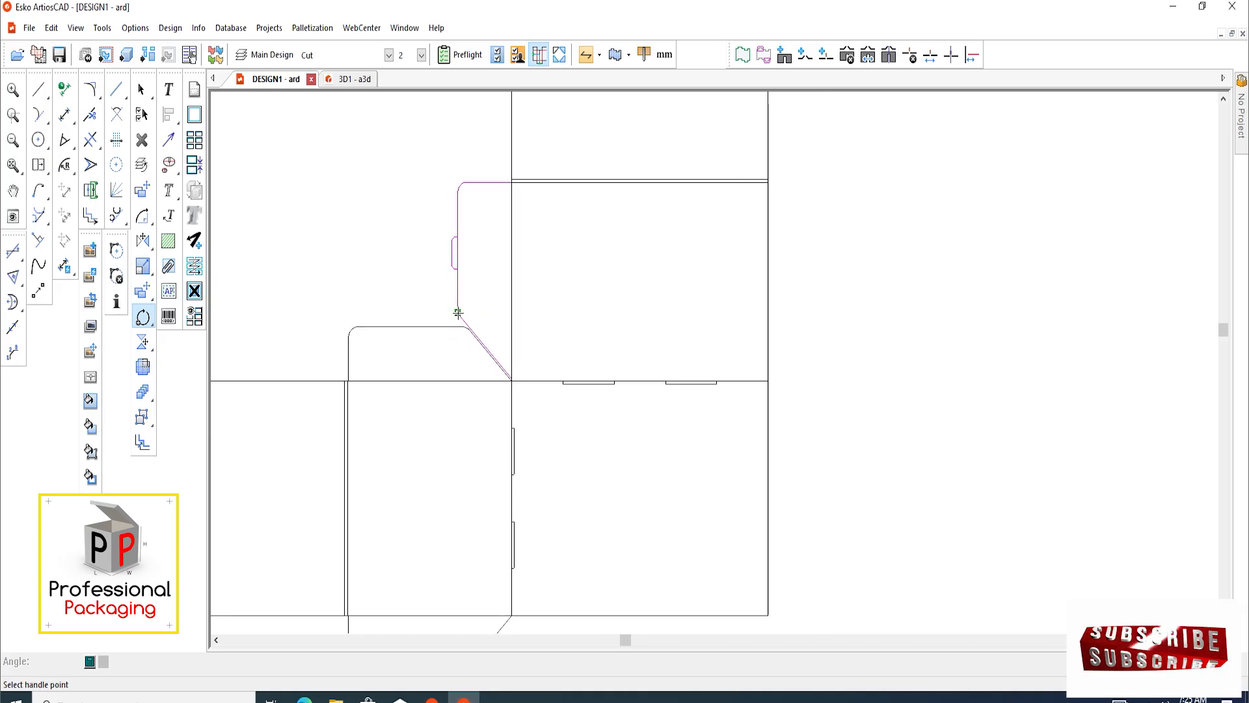
left_click(458, 313)
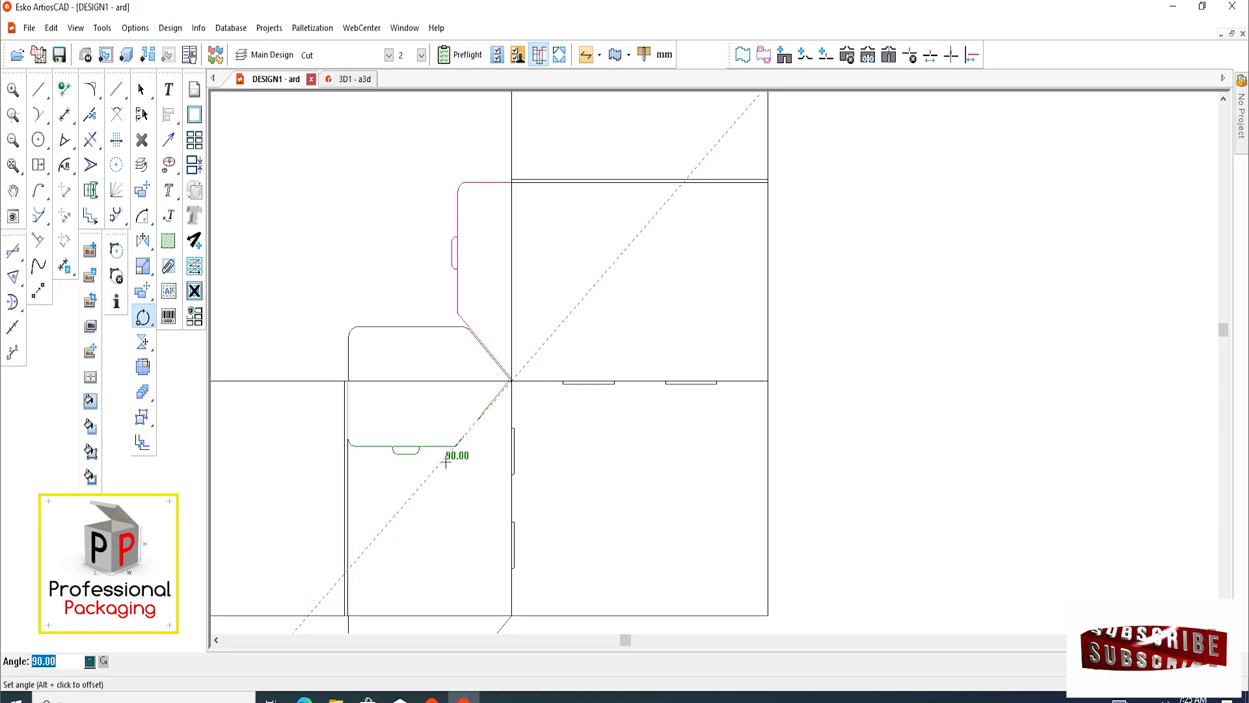
left_click(445, 460)
Offset a vertical construction line 0.5 mm outward from the left edge of the copied tab
scroll(410, 467, "up", 4)
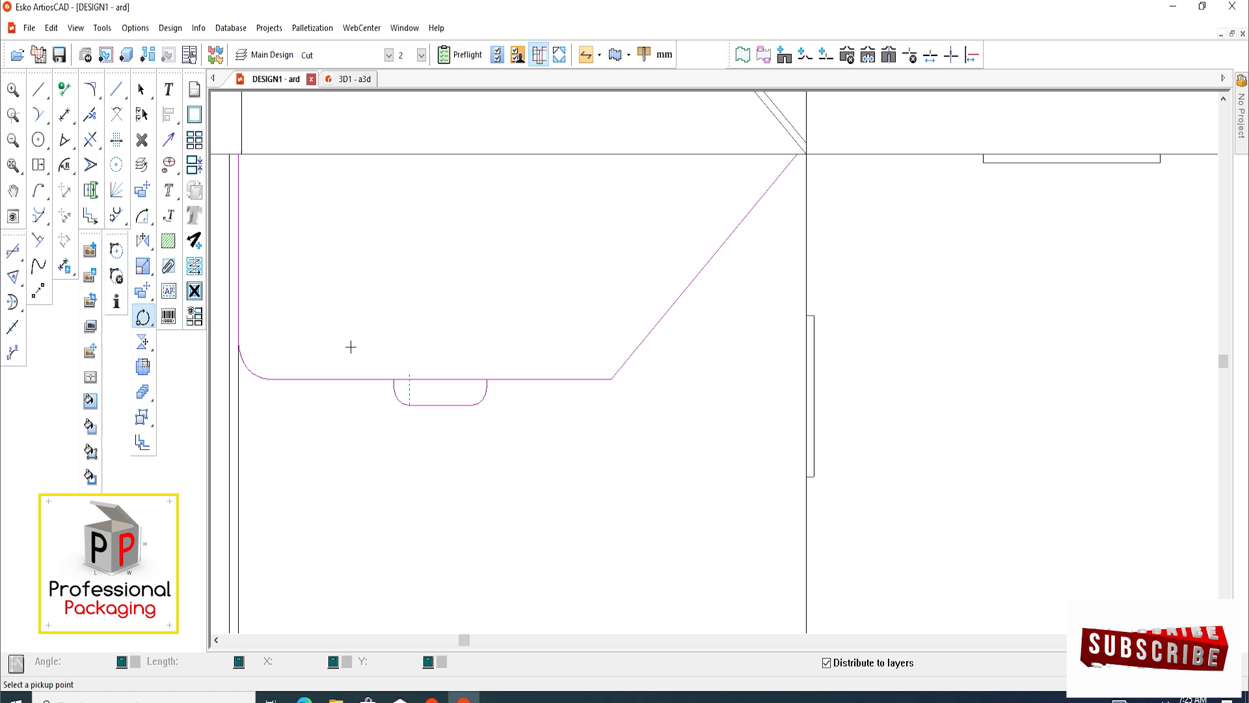
left_click(117, 90)
scroll(374, 389, "up", 1)
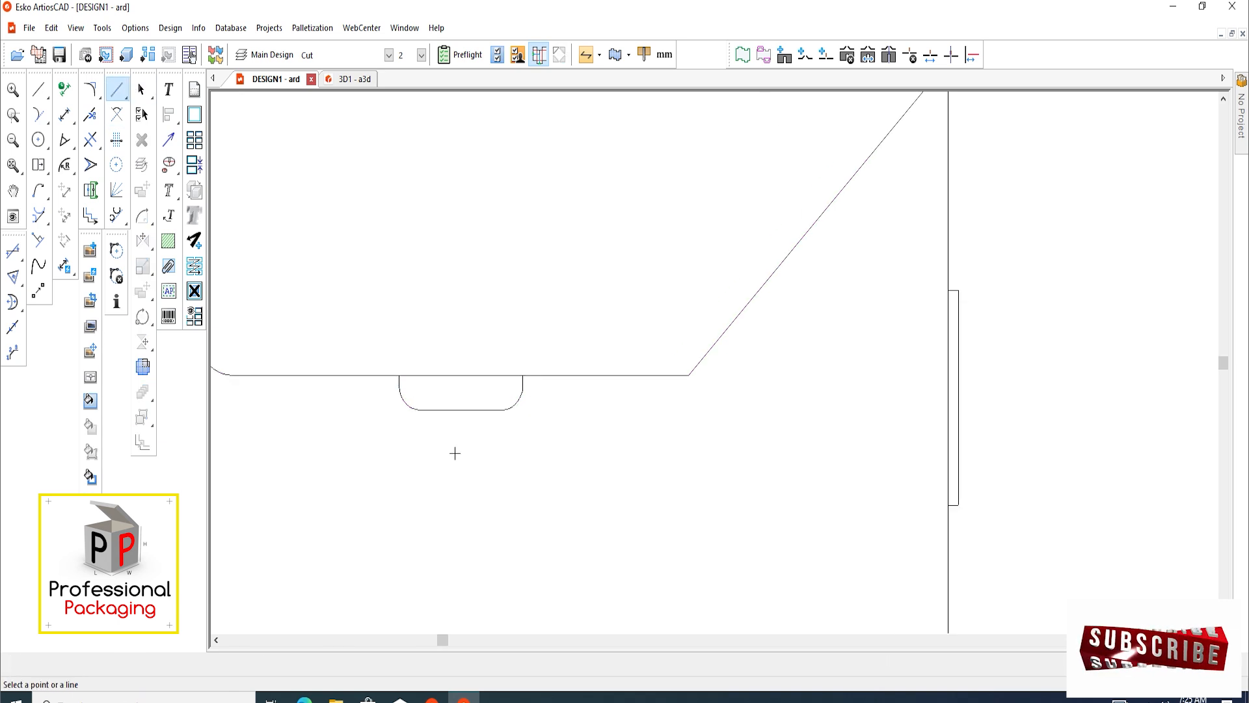
scroll(384, 387, "up", 3)
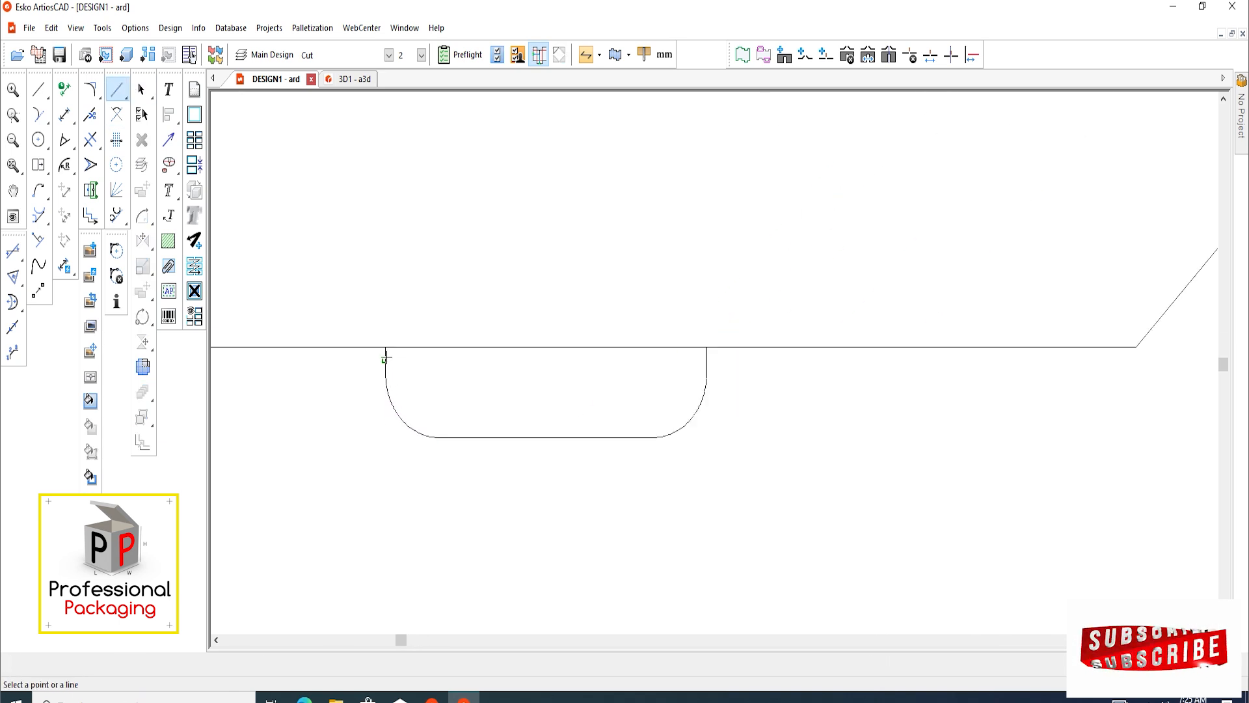
scroll(387, 354, "up", 2)
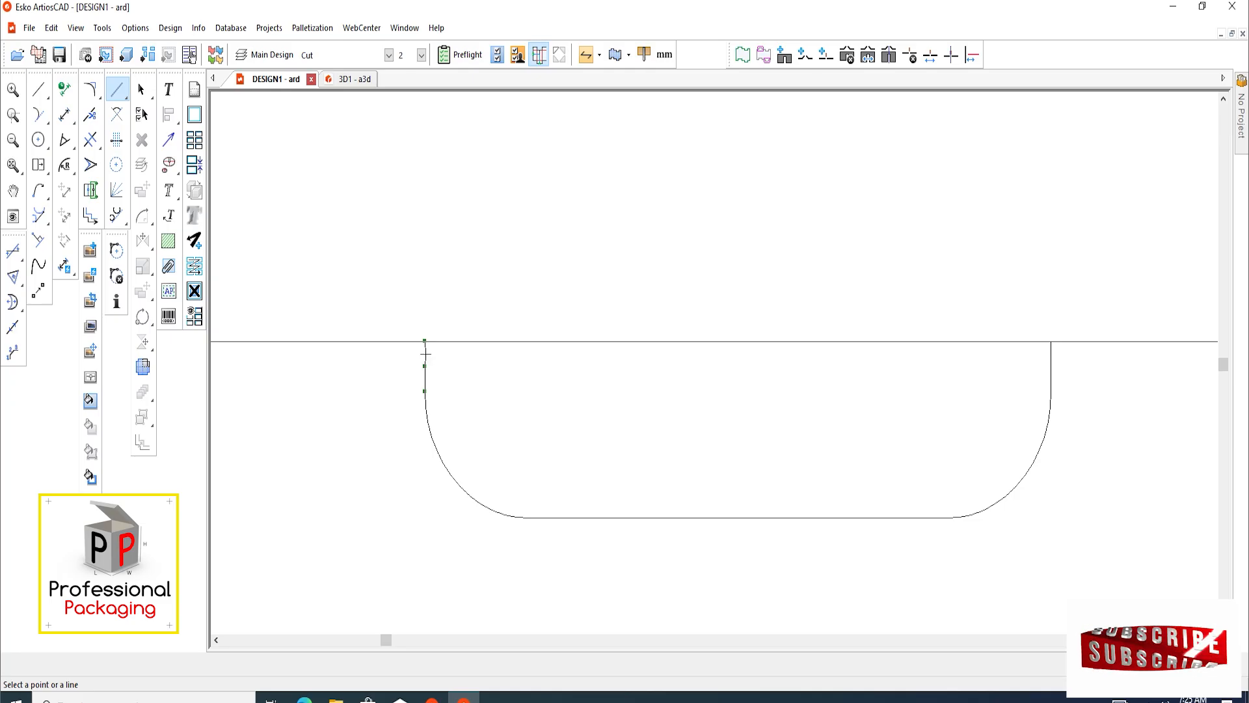
left_click(425, 354)
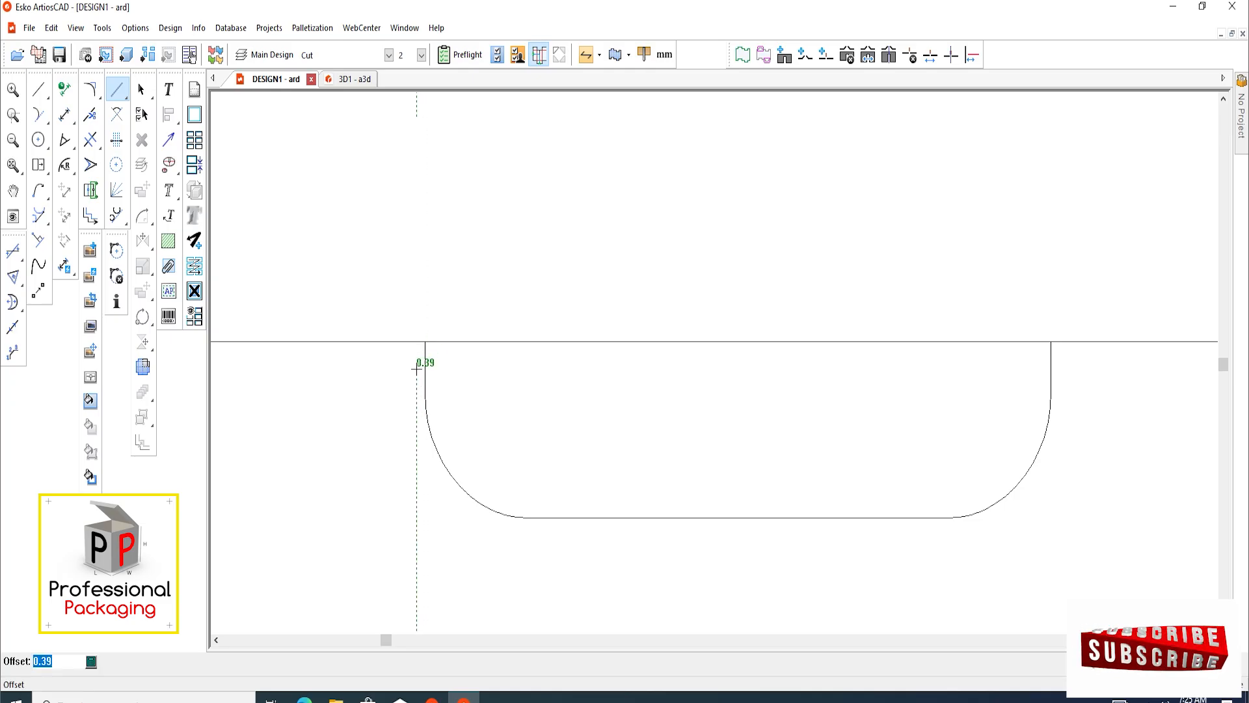
type("1")
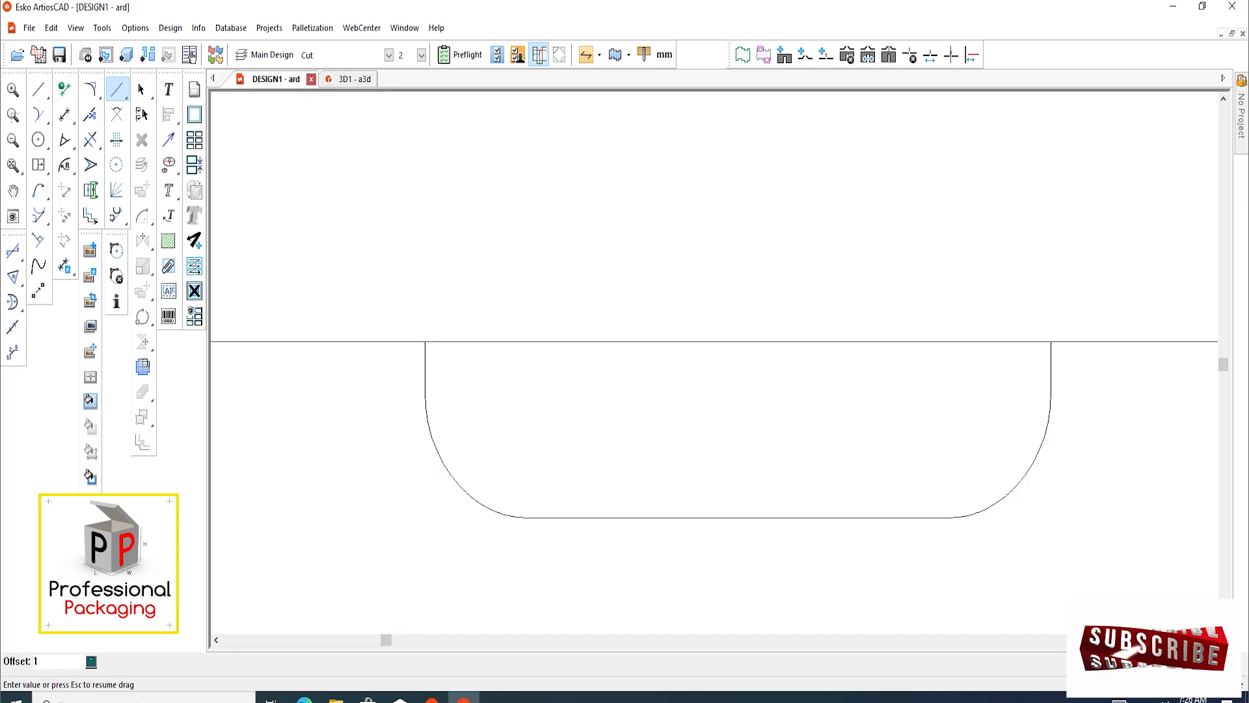
key("Return")
scroll(385, 365, "down", 2)
scroll(385, 365, "up", 2)
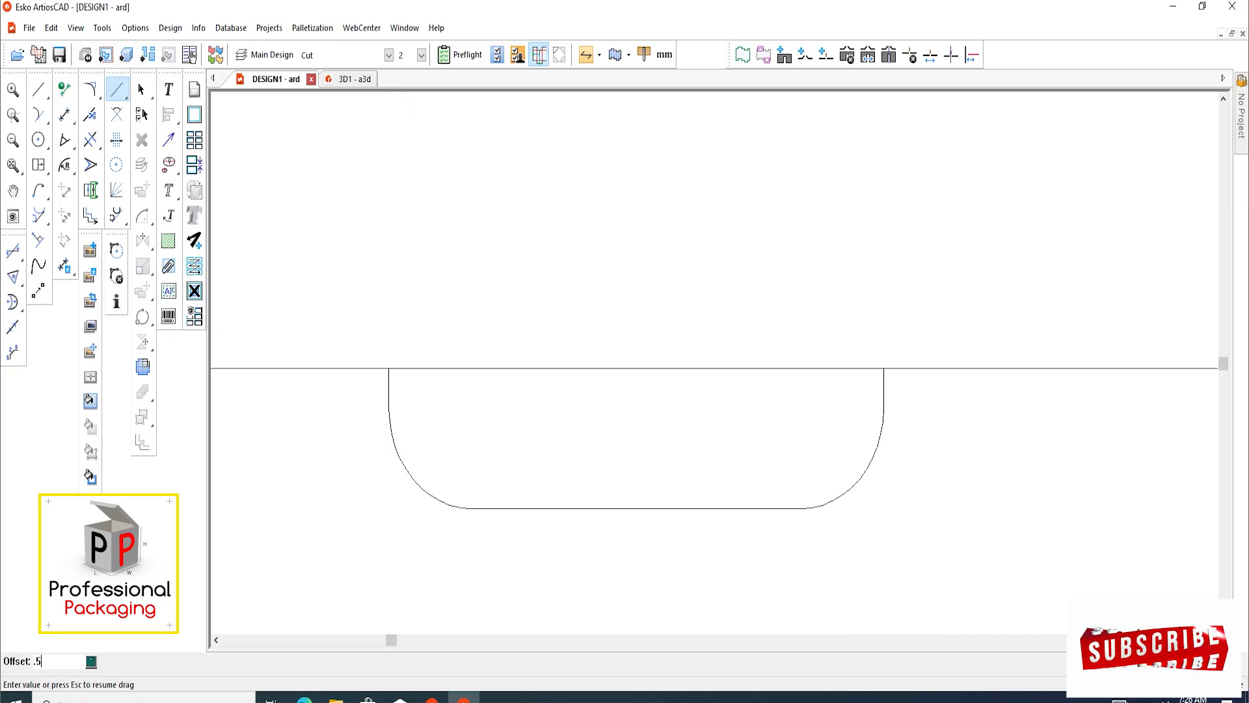
Offset a vertical construction line 0.5 mm outward from the right edge of the copied tab
scroll(384, 395, "down", 2)
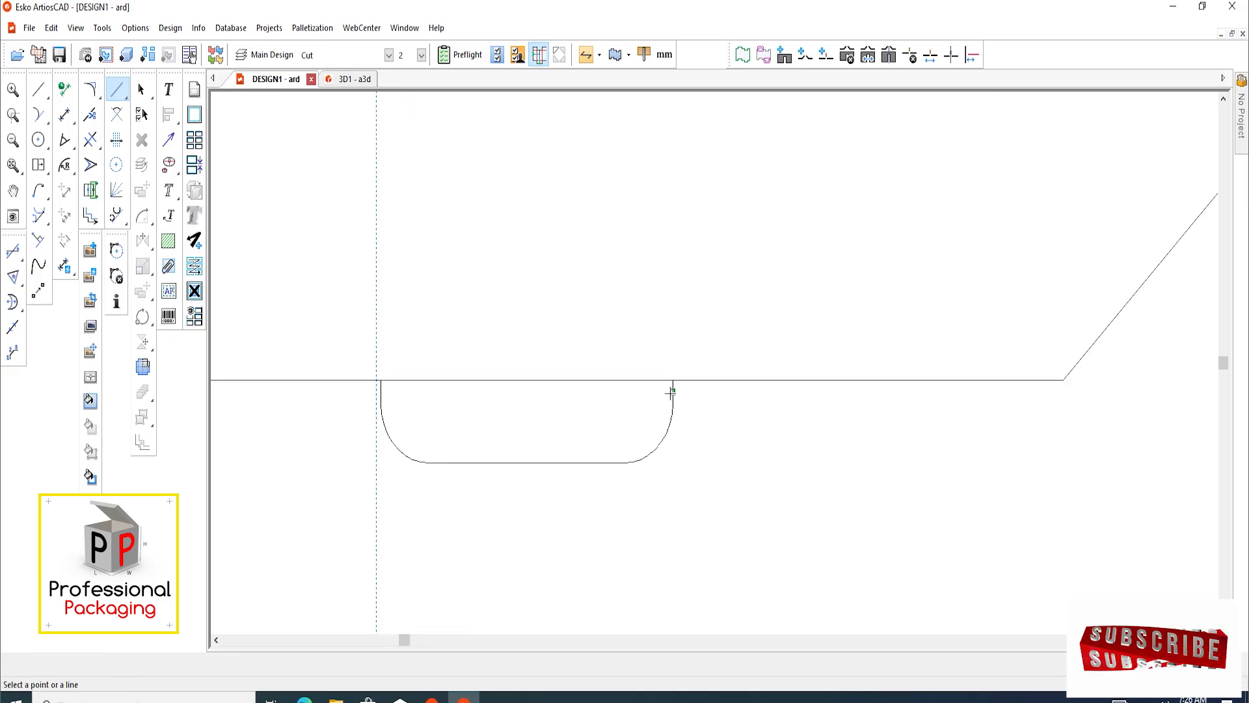
scroll(673, 391, "up", 2)
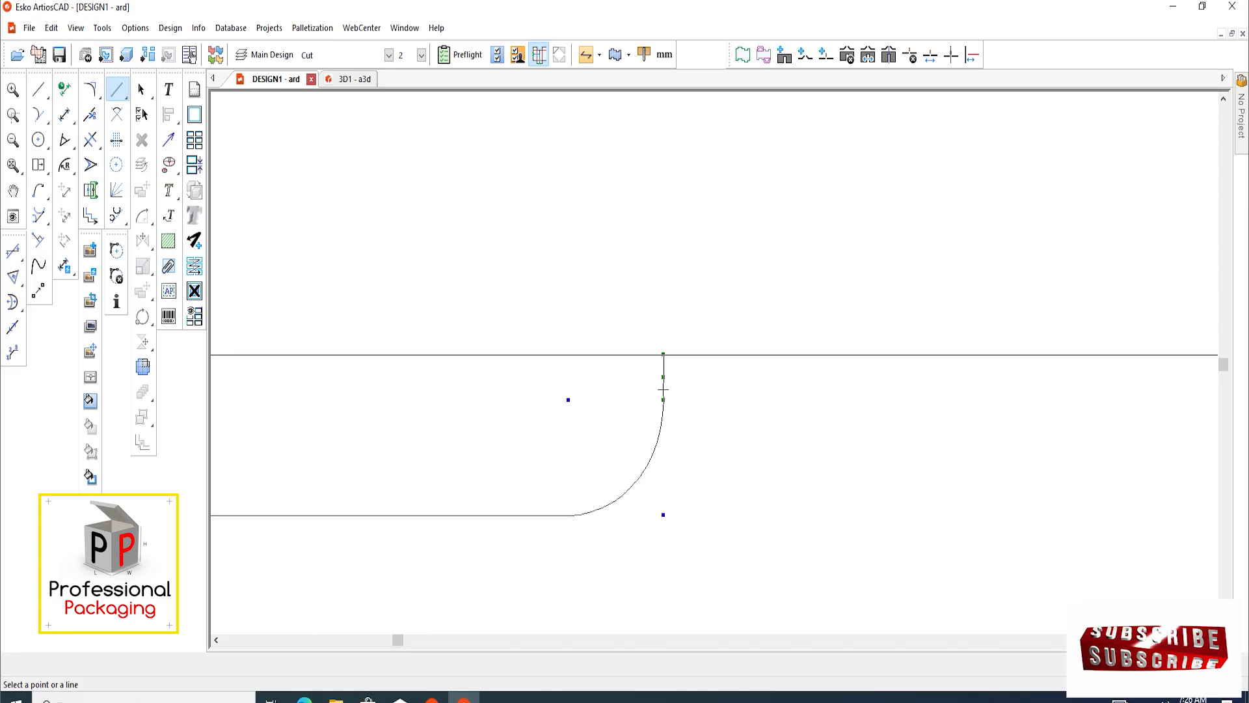
left_click(663, 389)
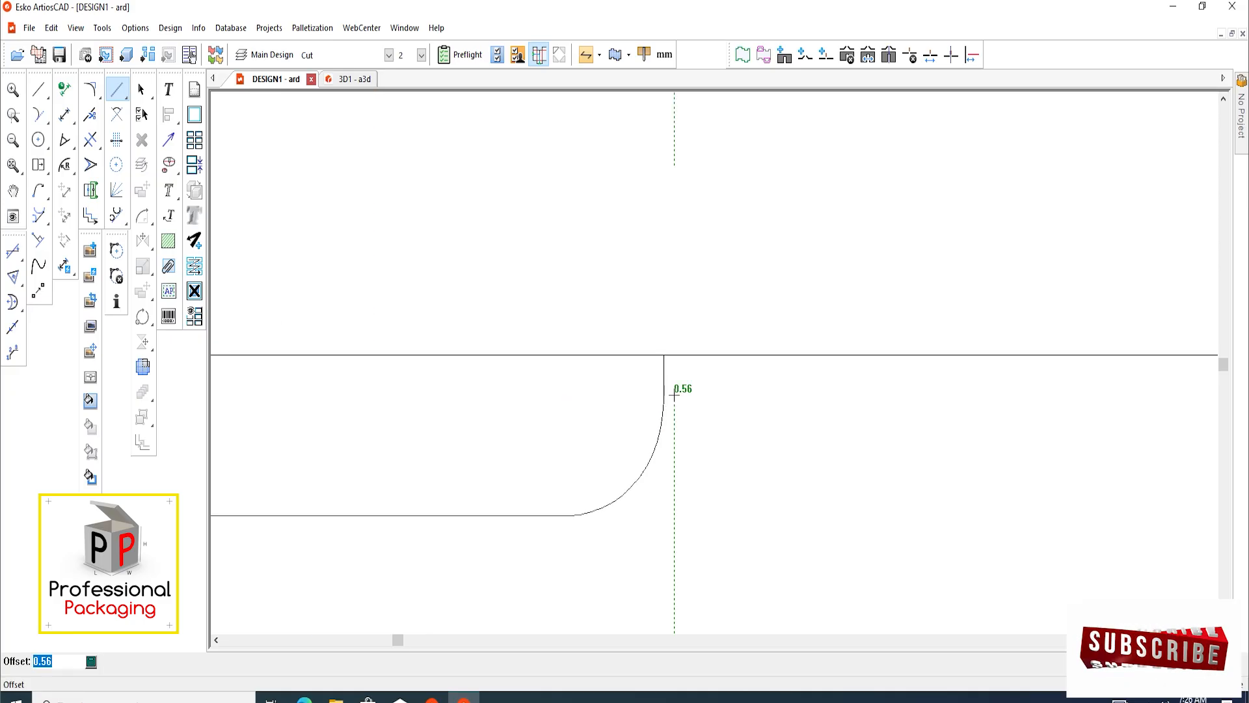
type(".5")
key("Return")
Offset a horizontal construction line 2.5 mm from the copied flap's outer edge toward the tab's end
scroll(627, 420, "down", 4)
scroll(566, 449, "up", 3)
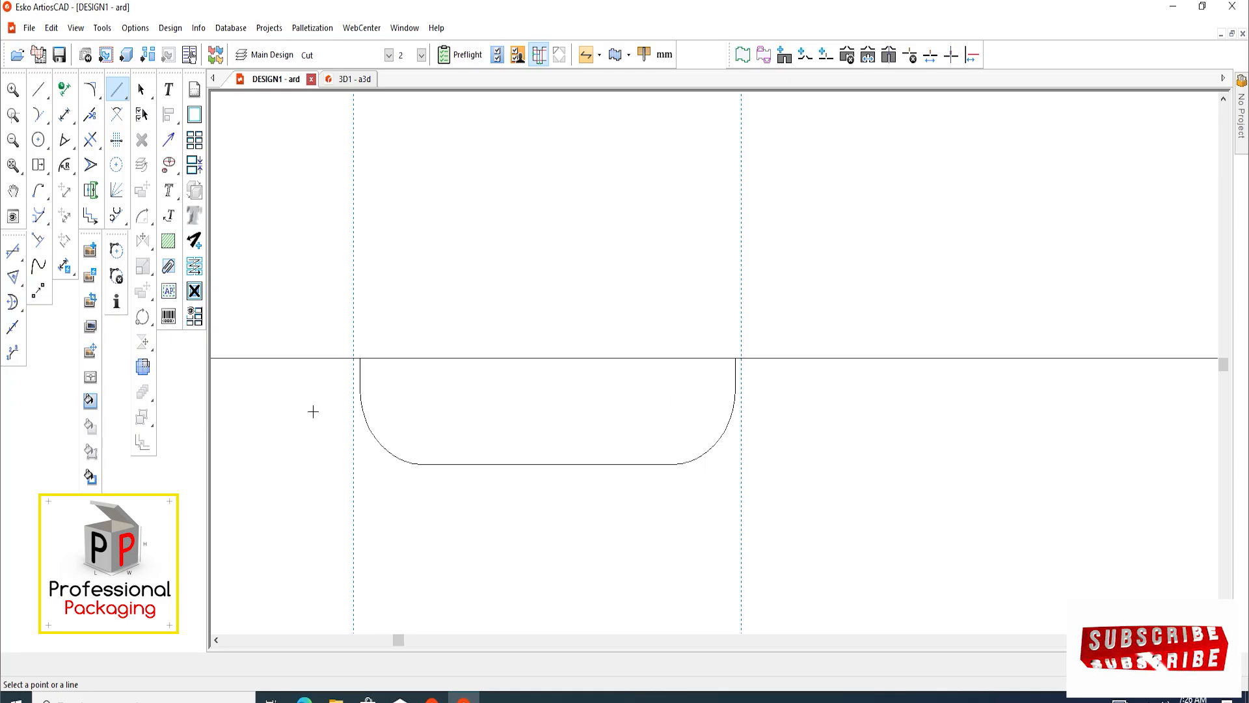
left_click(402, 359)
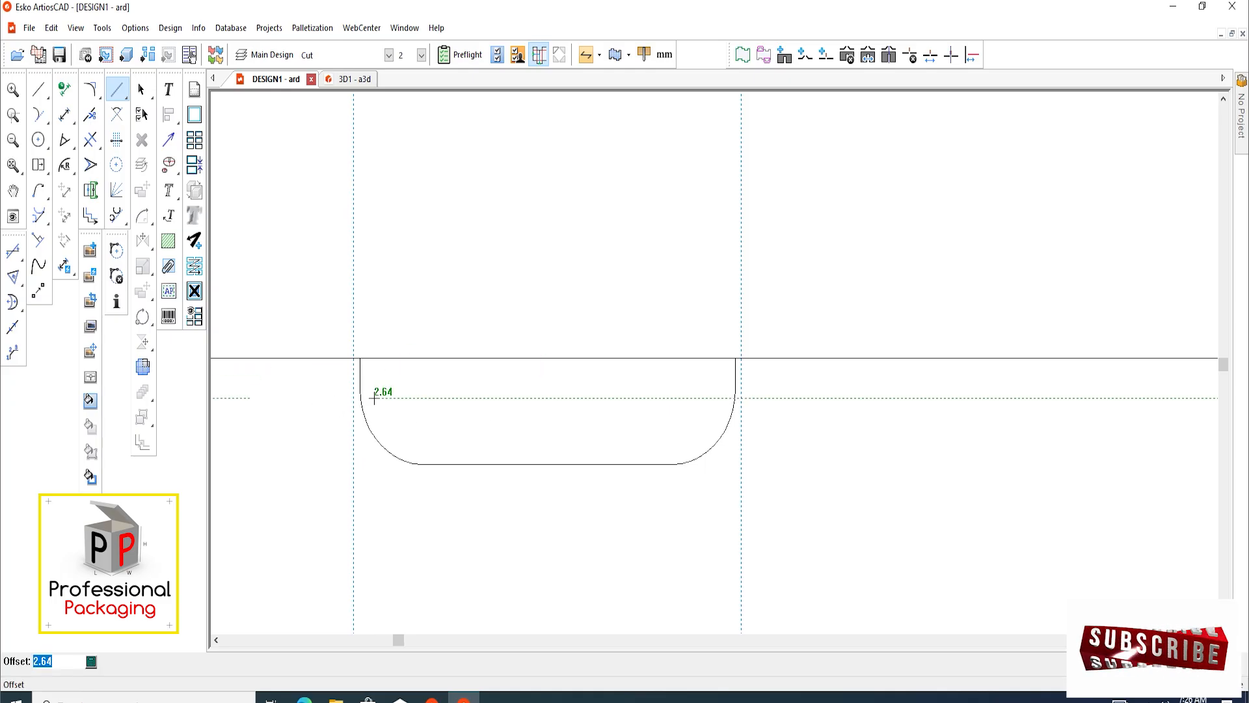
type("1.5")
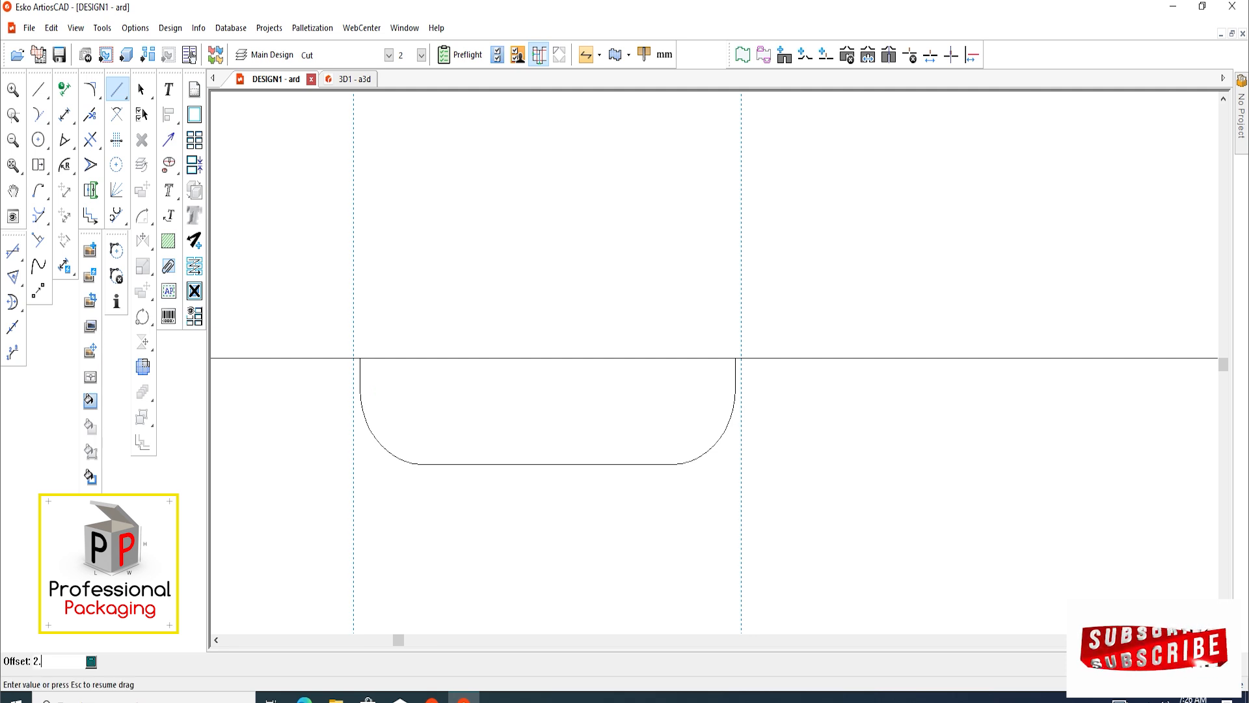
key("Return")
Draw a 31 × 2.5 mm slot rectangle between the two vertical construction lines, from the flap edge to the horizontal one
scroll(391, 443, "down", 2)
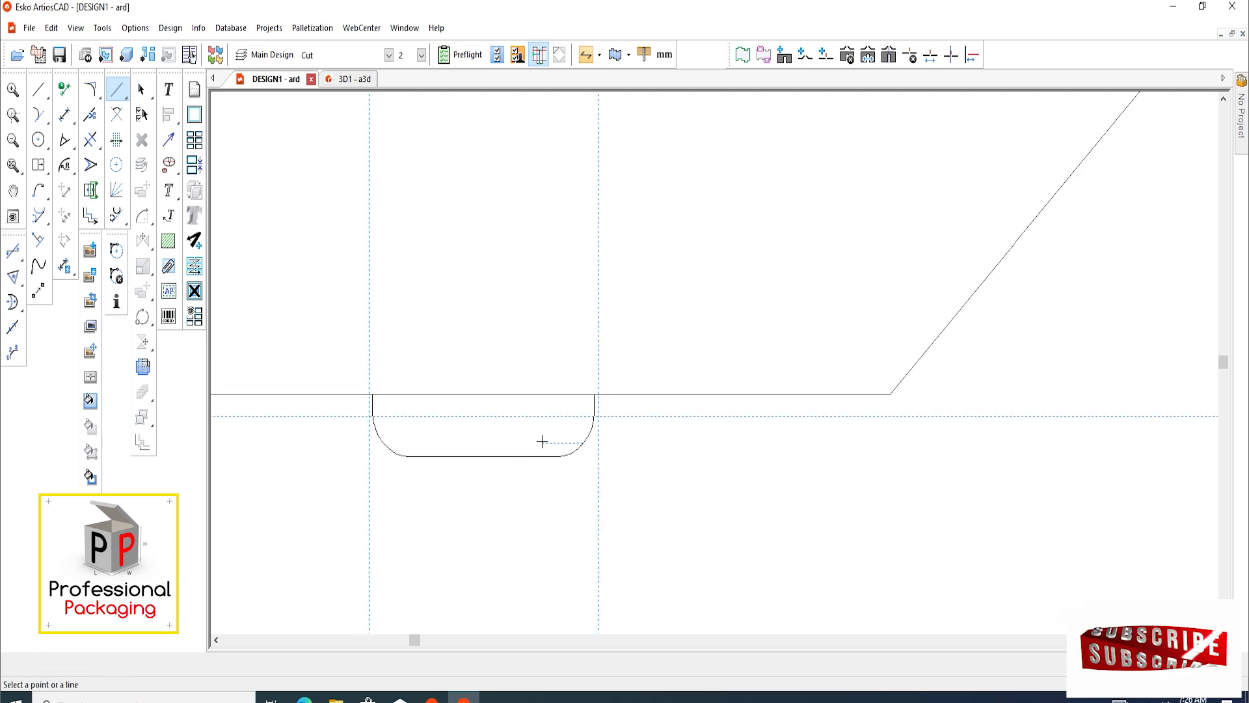
left_click_drag(40, 166, 109, 170)
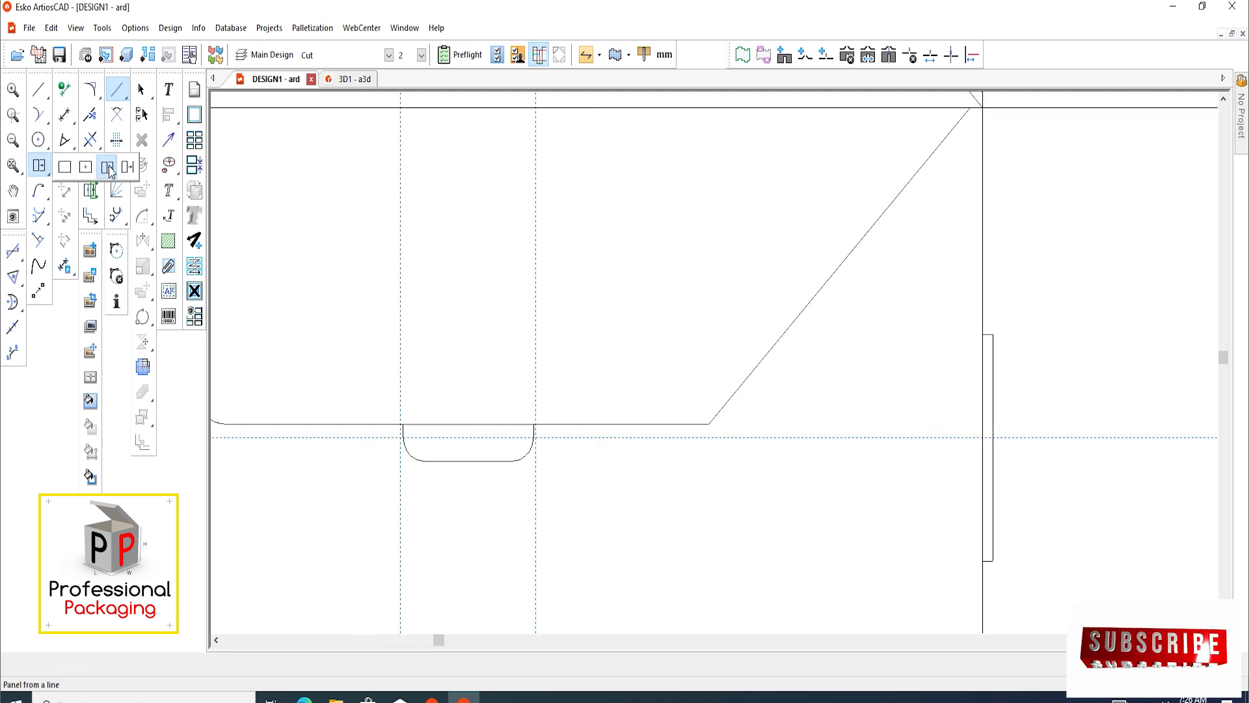
left_click(71, 163)
scroll(454, 422, "up", 3)
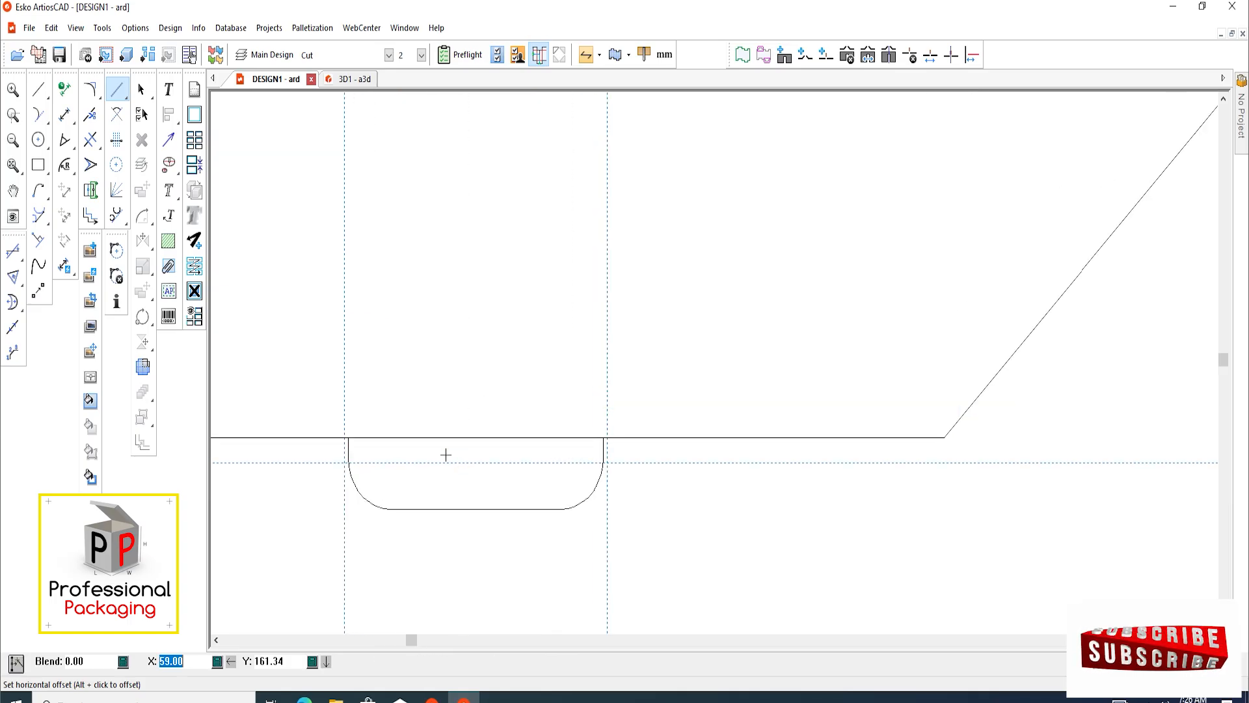
scroll(378, 447, "up", 2)
key("F4")
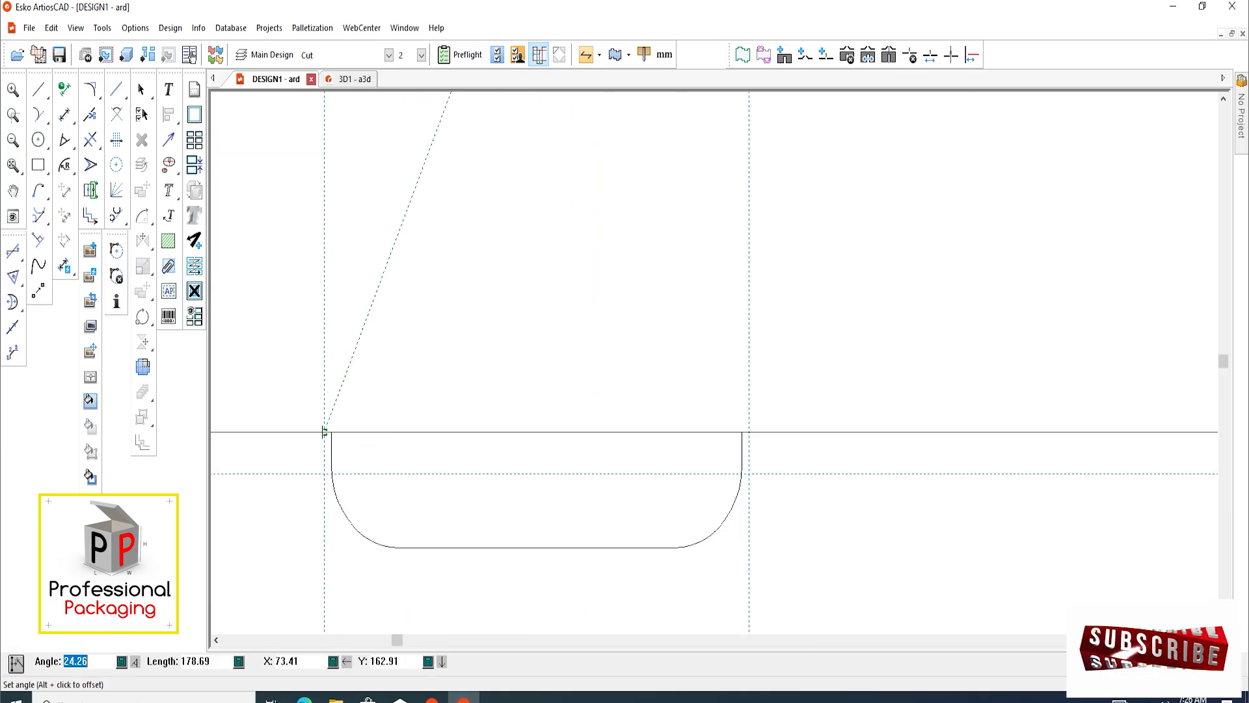
left_click(324, 432)
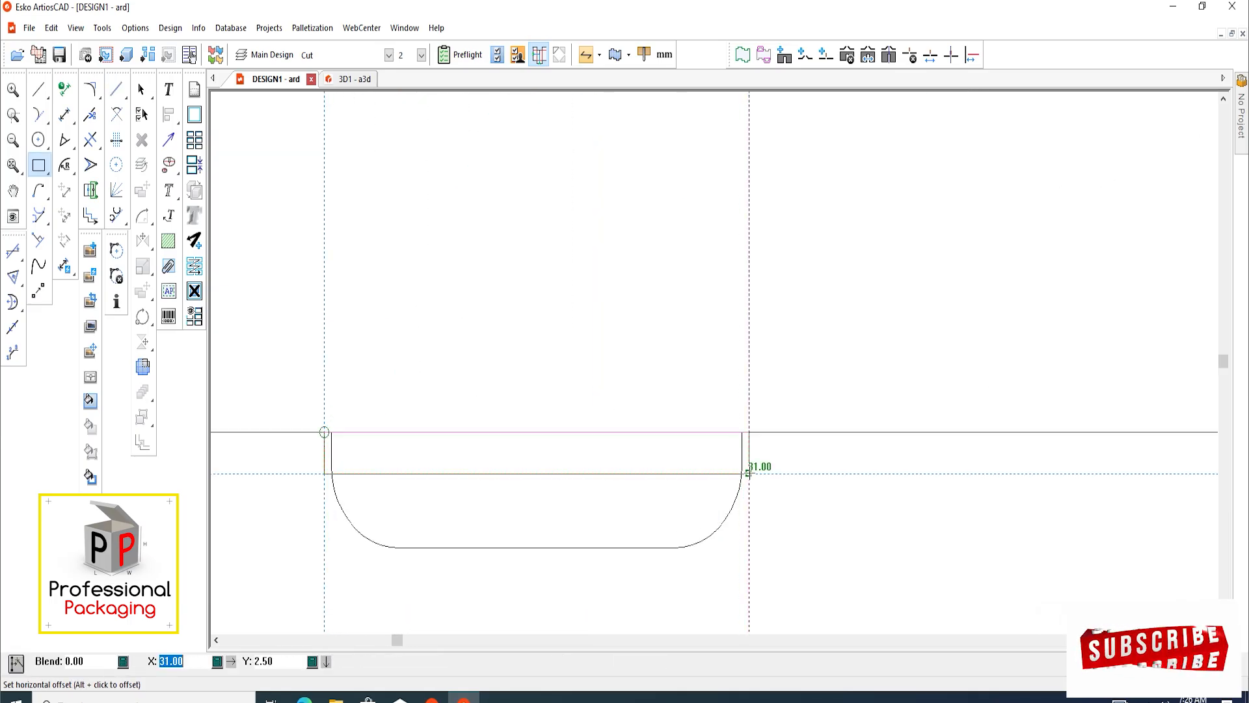
left_click(749, 474)
Delete the copied flap and tab outline around the slot, including the leftover corner arc
left_click(142, 89)
scroll(472, 446, "down", 2)
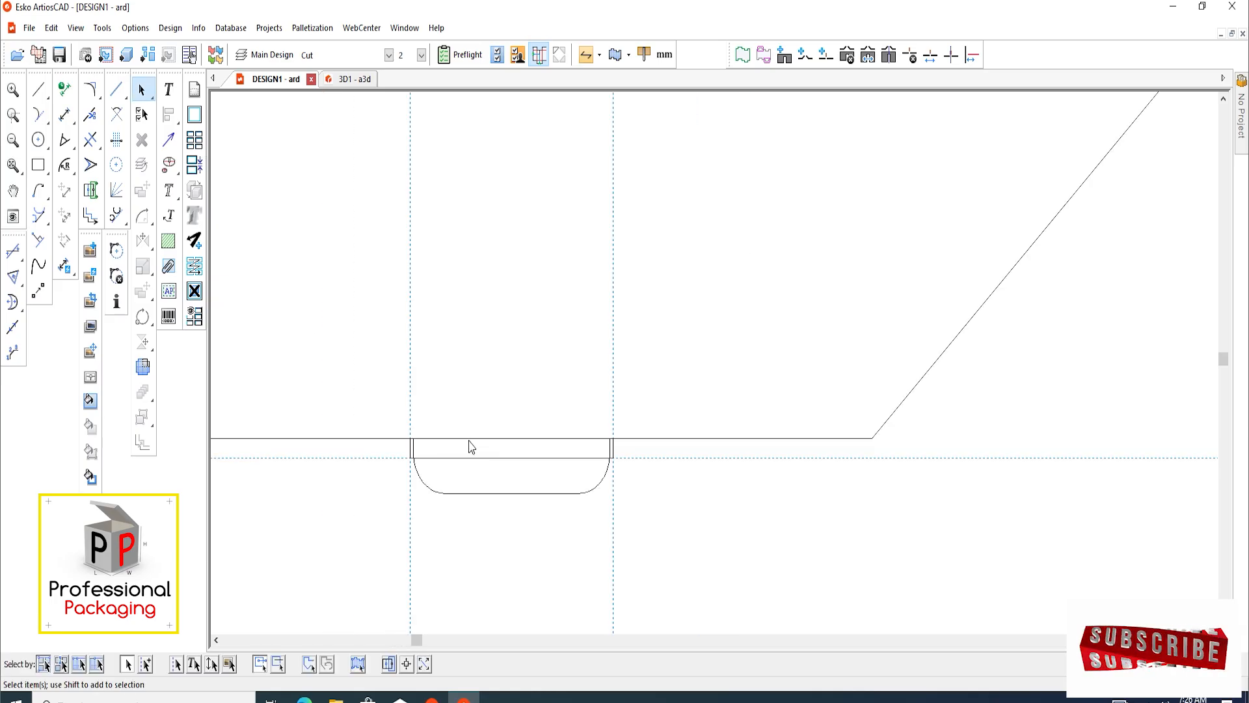
scroll(471, 446, "down", 1)
left_click_drag(657, 523, 393, 470)
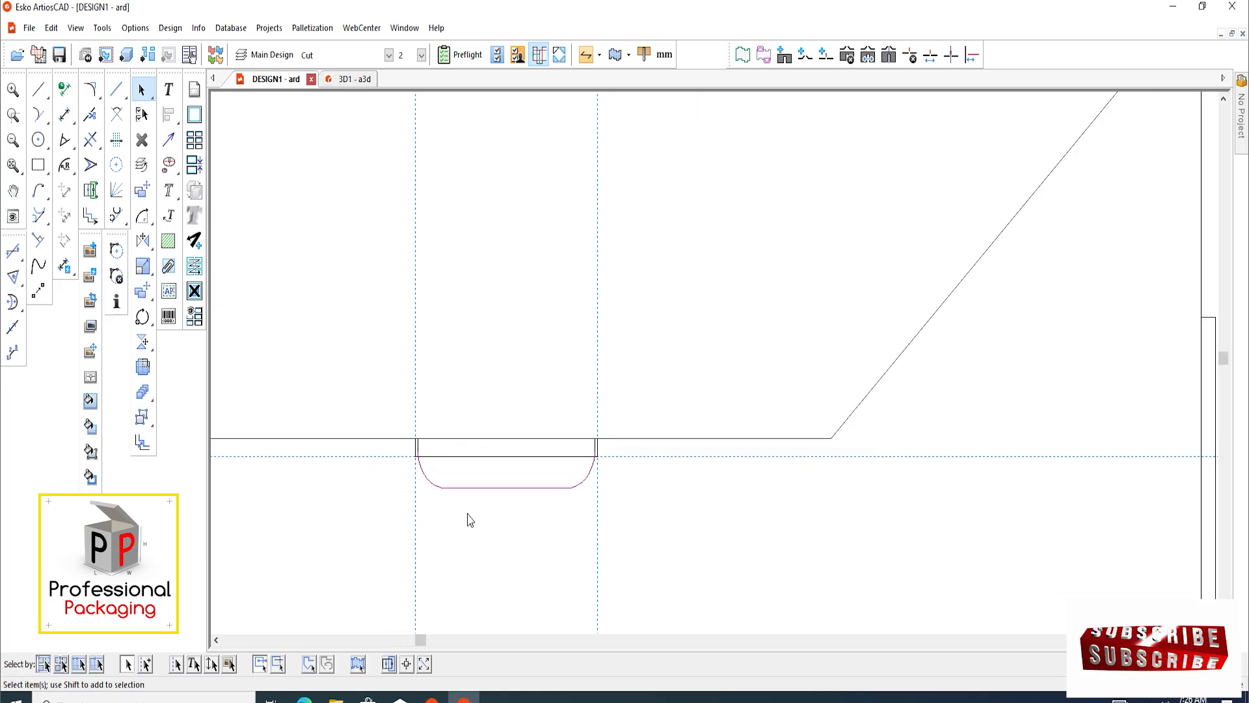
key("Delete")
scroll(433, 473, "up", 3)
scroll(419, 481, "down", 5)
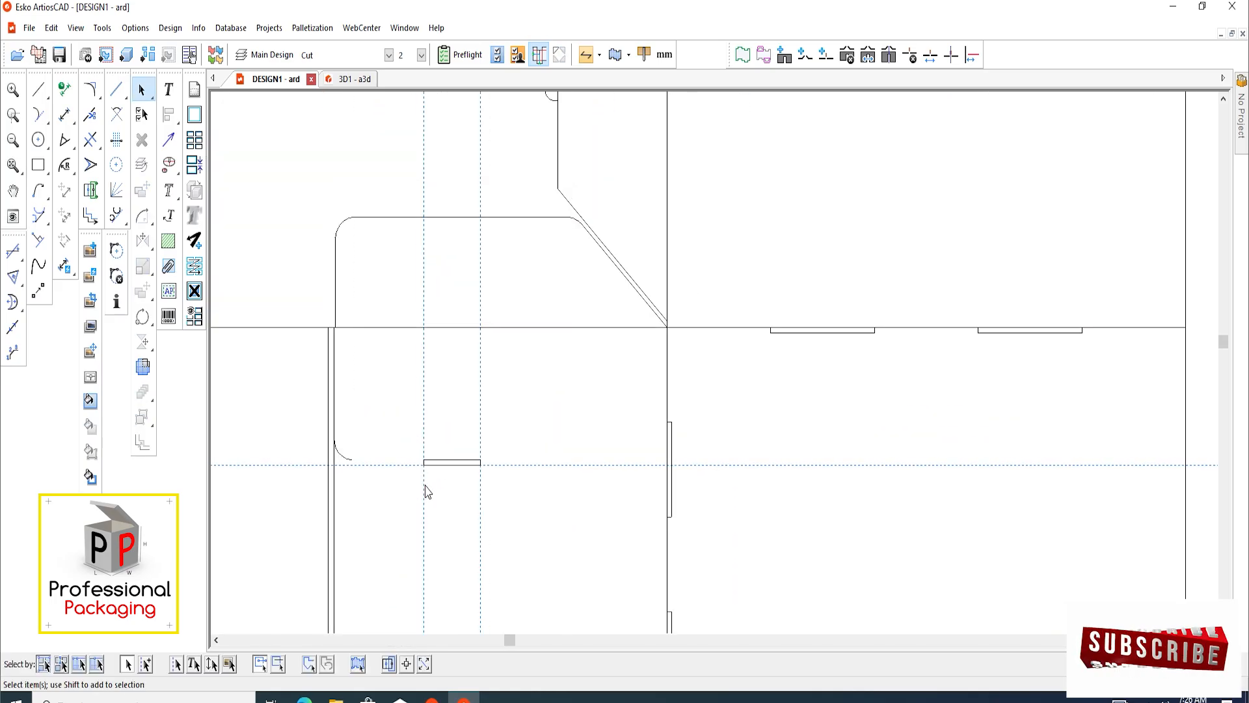
scroll(351, 427, "up", 1)
left_click(346, 460)
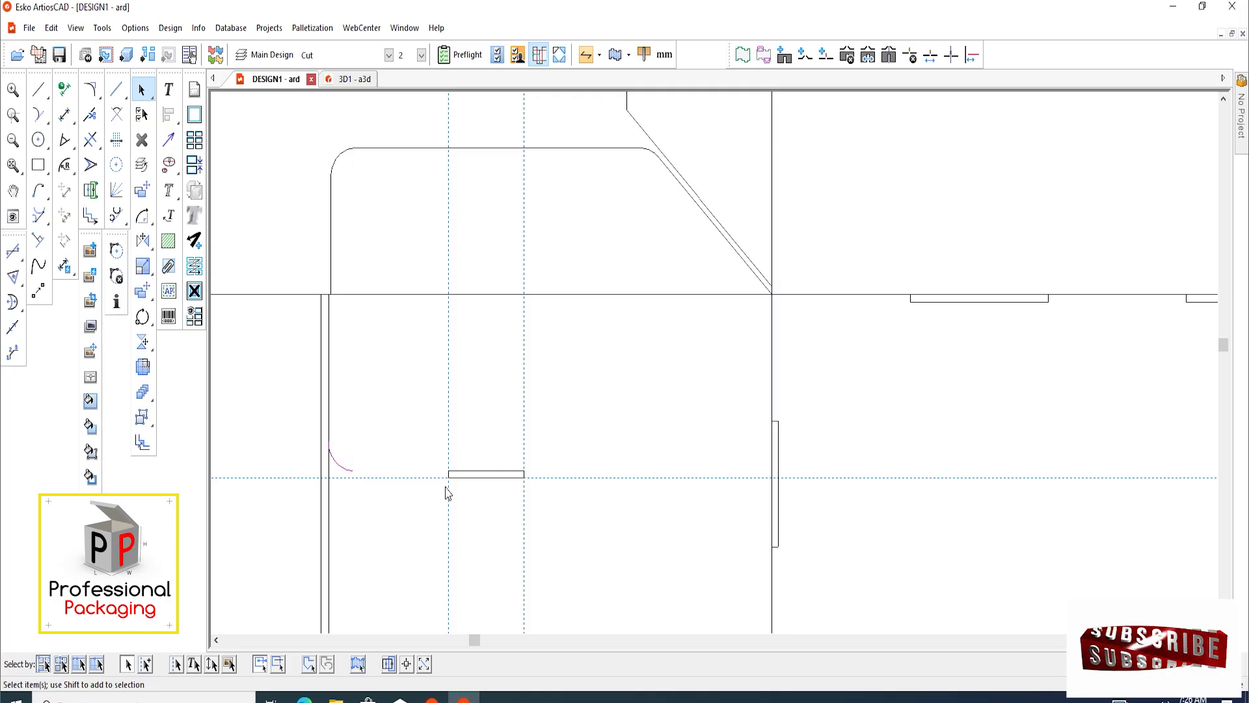
key("Delete")
Examine the new slot's position on the side panel within the overall carrier layout
scroll(437, 412, "down", 4)
scroll(505, 446, "down", 2)
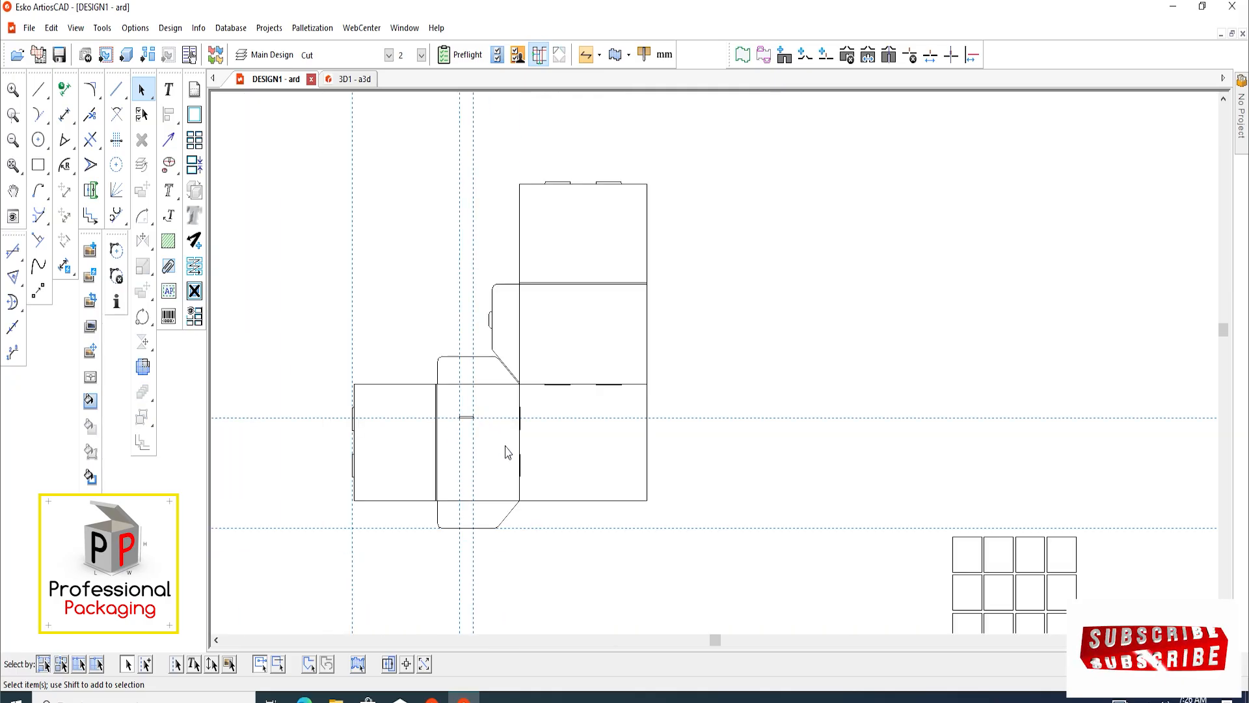
scroll(505, 446, "up", 4)
scroll(505, 446, "down", 3)
scroll(495, 446, "down", 1)
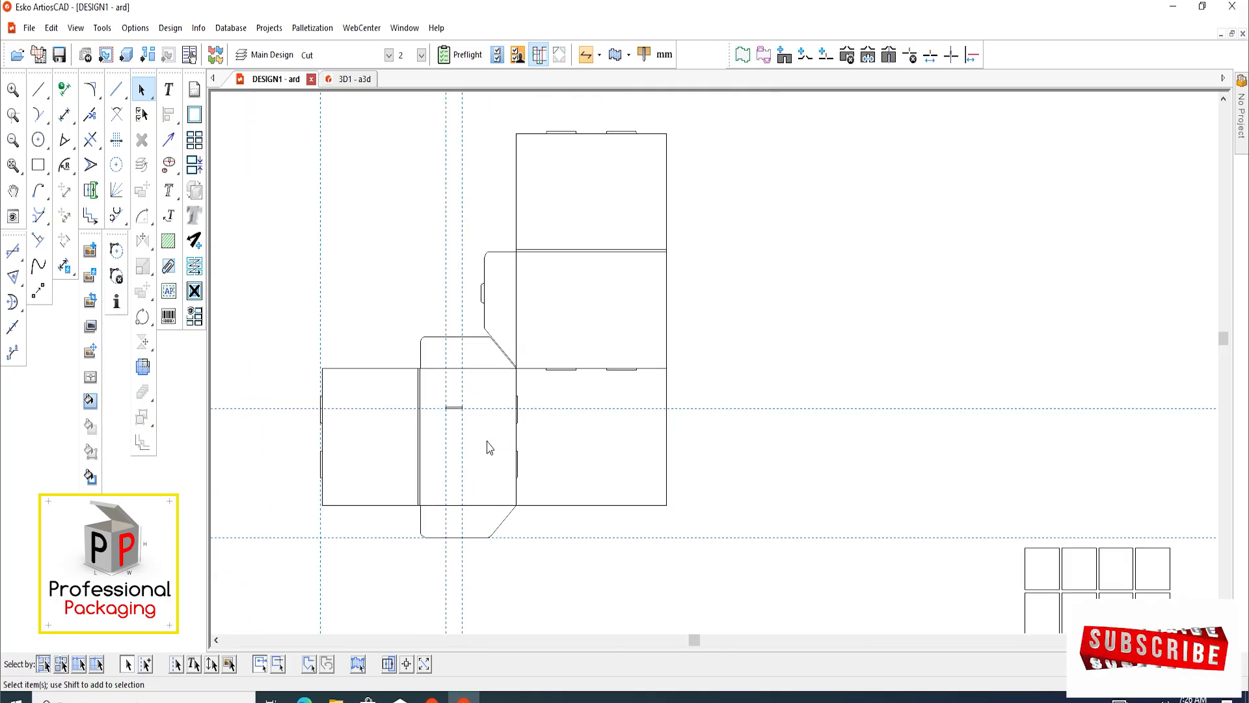
scroll(482, 423, "up", 2)
scroll(456, 363, "up", 2)
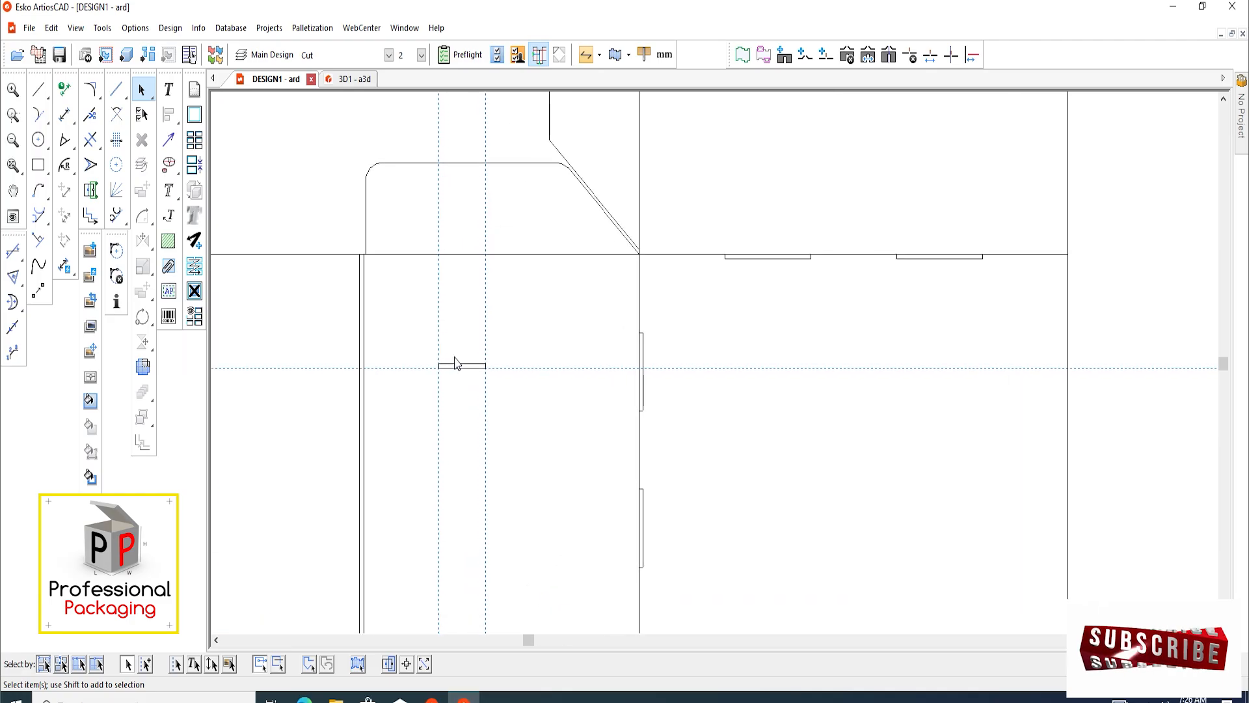
scroll(453, 266, "up", 1)
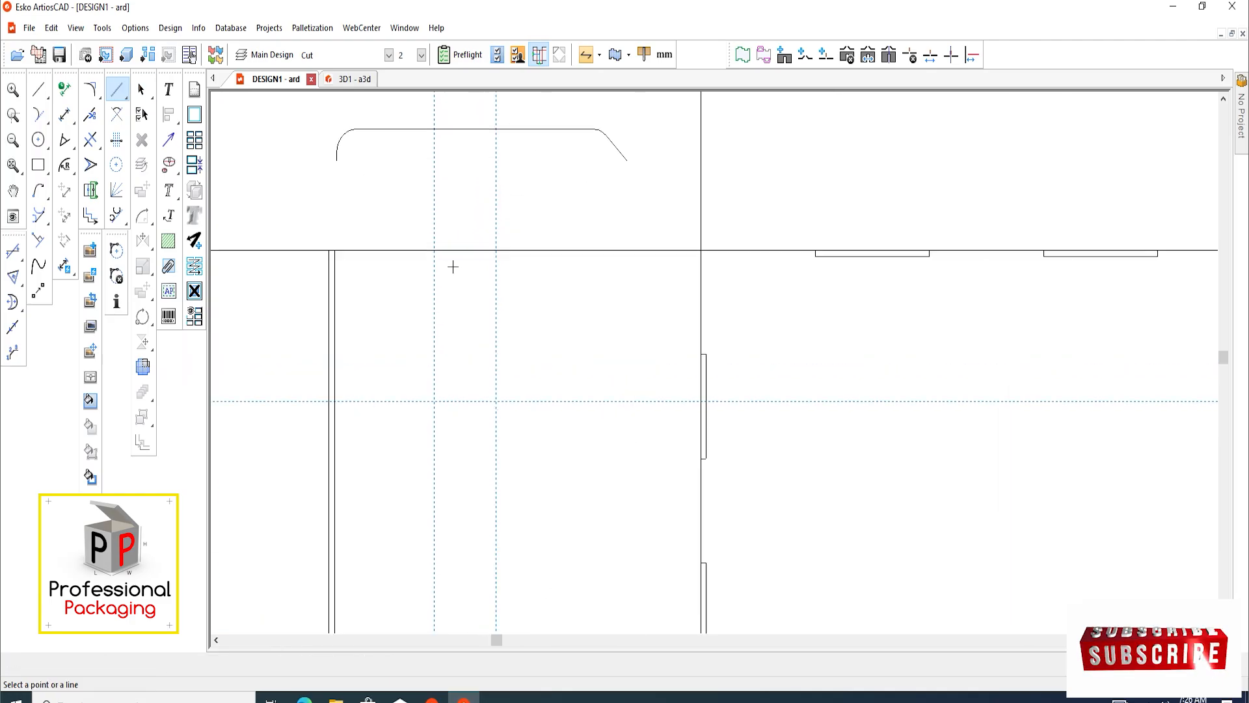
Dimension the vertical distance from the side panel's upper edge to the upper edge of the slot
left_click(65, 116)
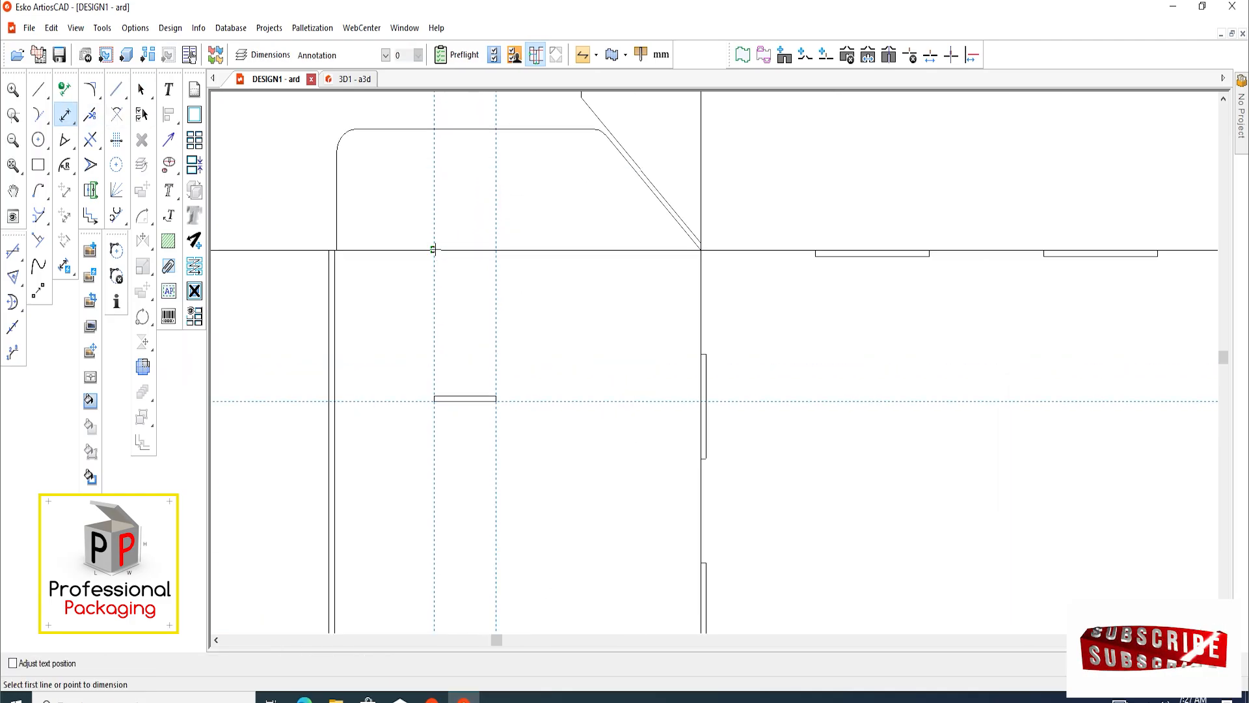
left_click(434, 249)
scroll(433, 398, "up", 2)
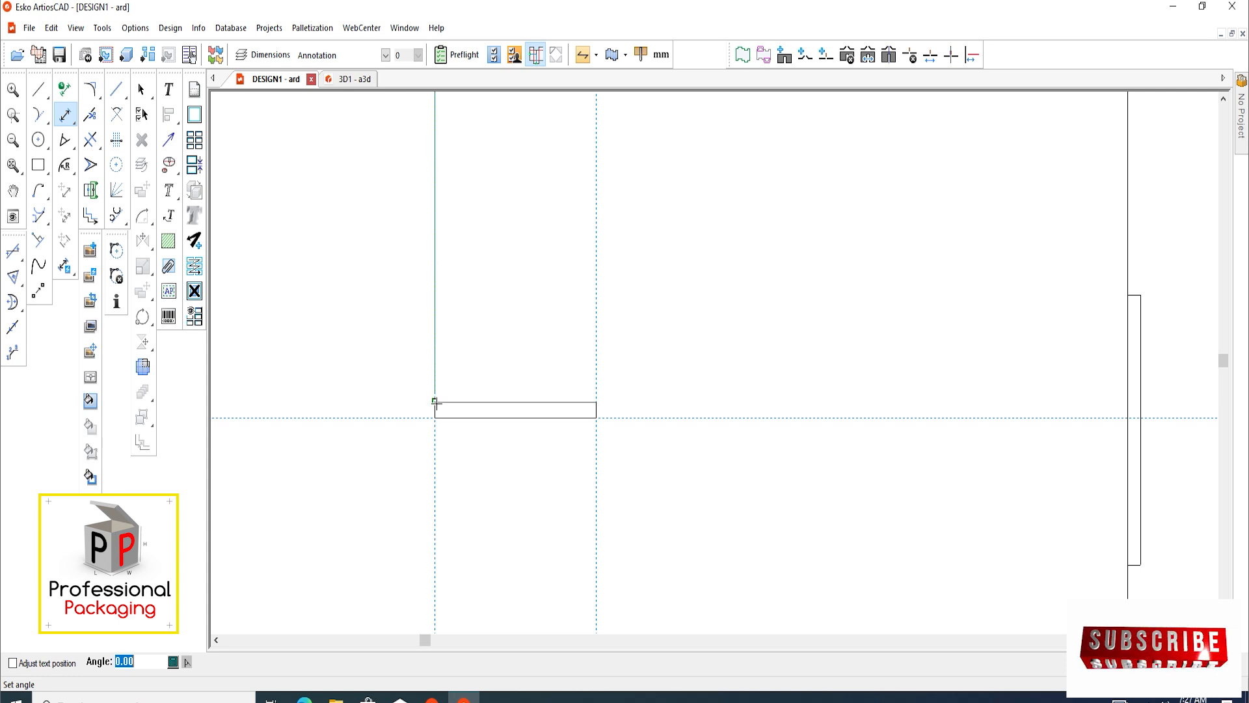
left_click(434, 401)
scroll(423, 351, "down", 3)
left_click(466, 307)
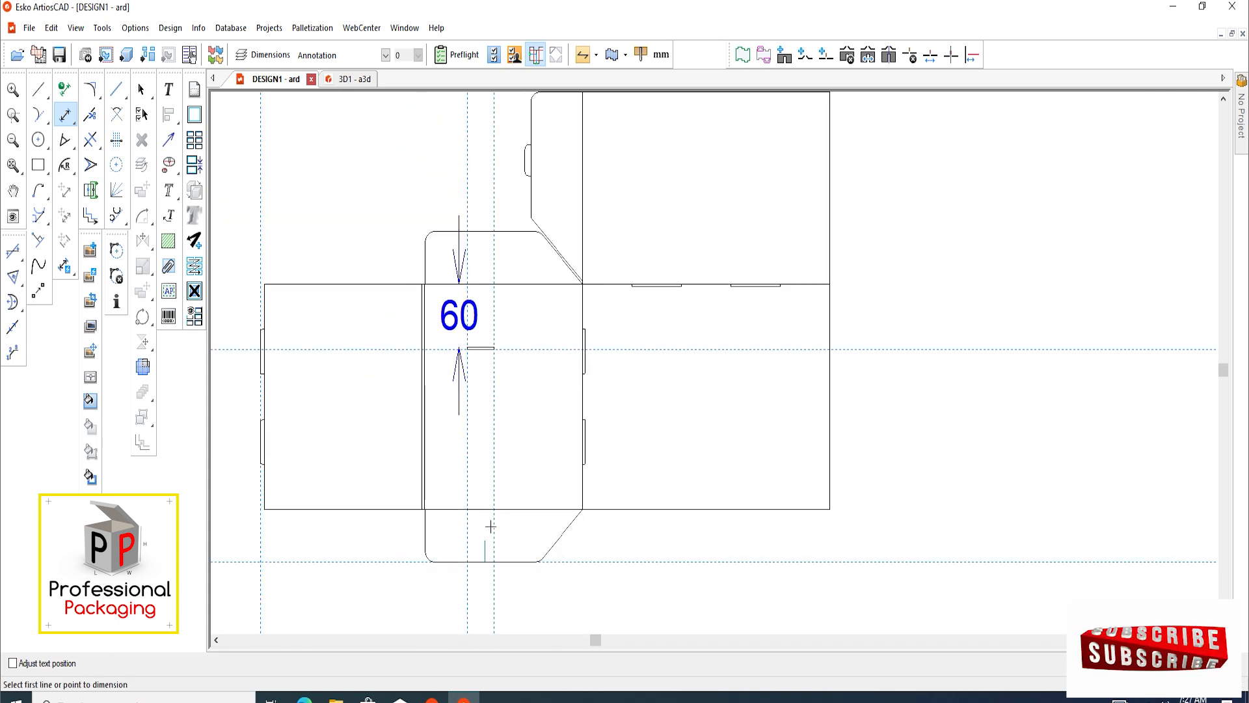
Offset a horizontal construction line 60 mm inward from the side panel's lower edge
scroll(488, 524, "up", 3)
key("c")
scroll(480, 500, "up", 2)
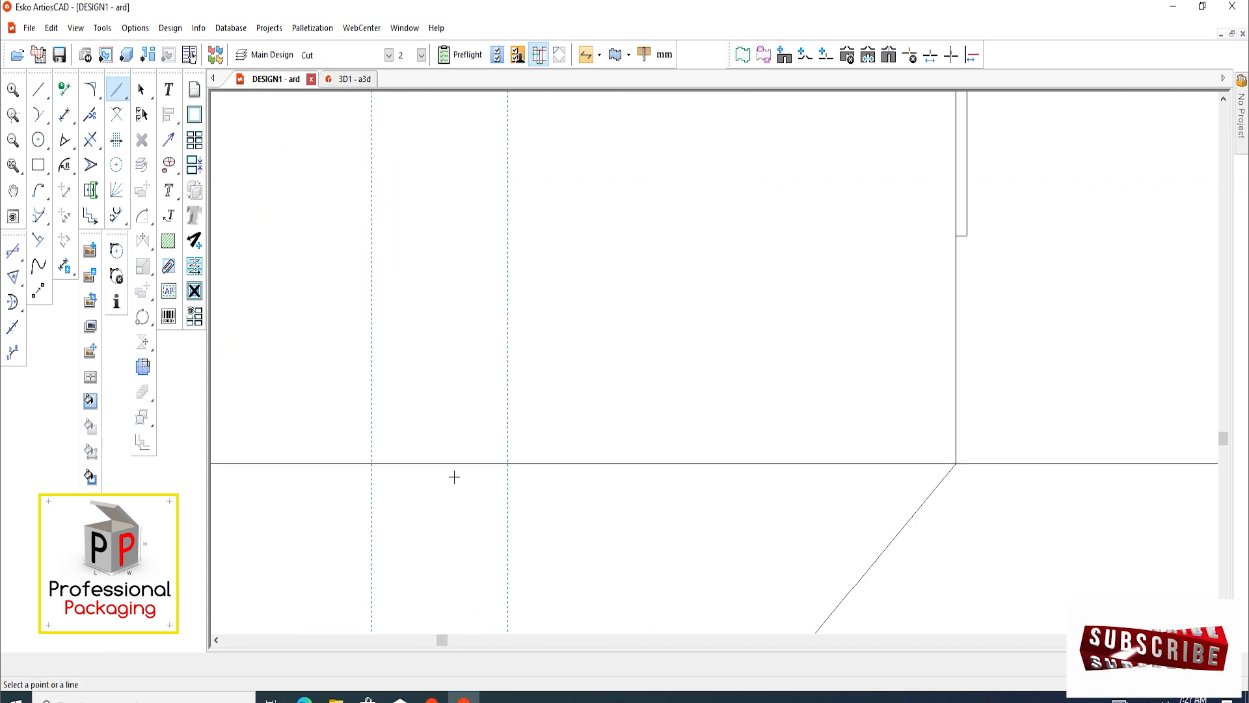
left_click(457, 464)
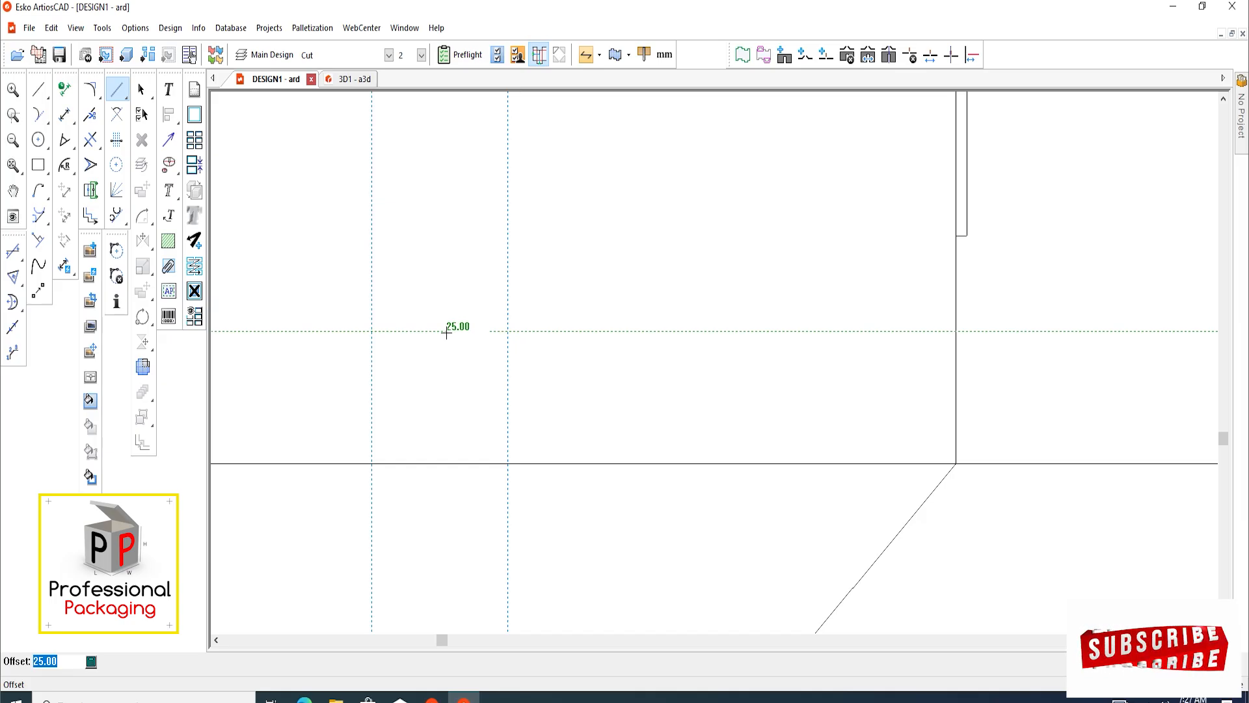
type("60")
key("Return")
scroll(287, 529, "down", 5)
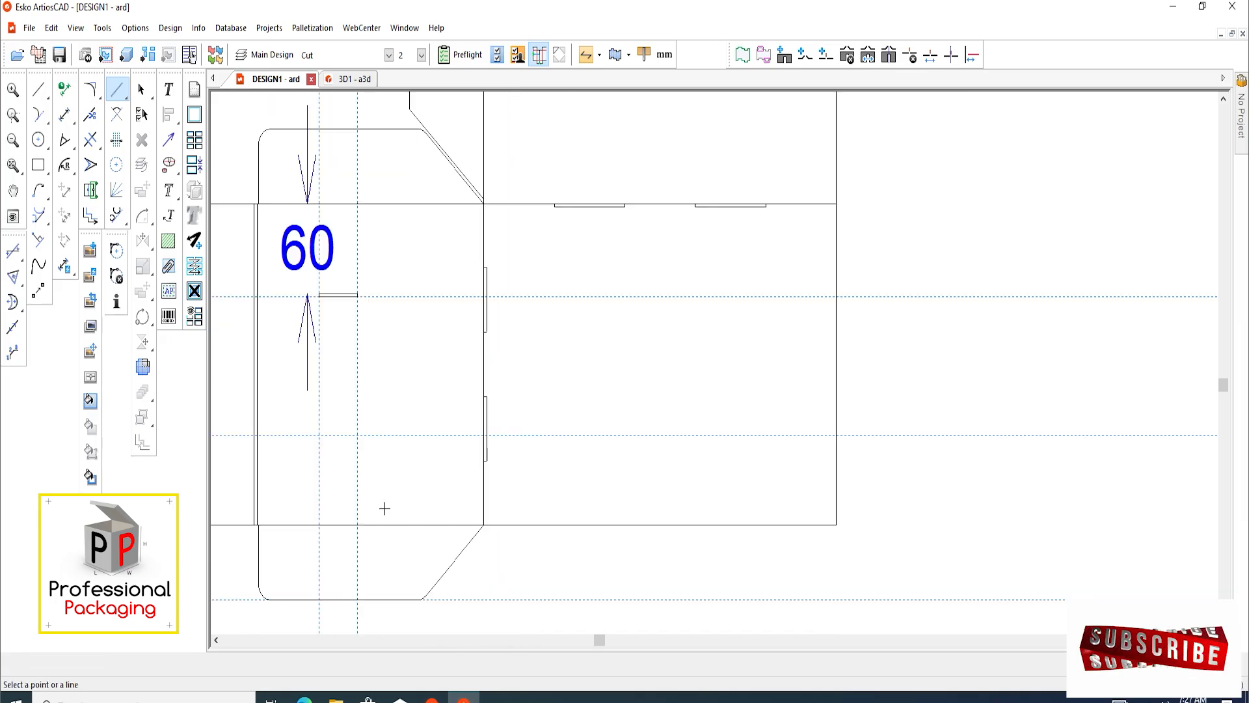
Delete the slot's distance dimension and copy the slot 92.5 mm straight down, placing its lower edge on the new horizontal construction line
scroll(384, 420, "up", 3)
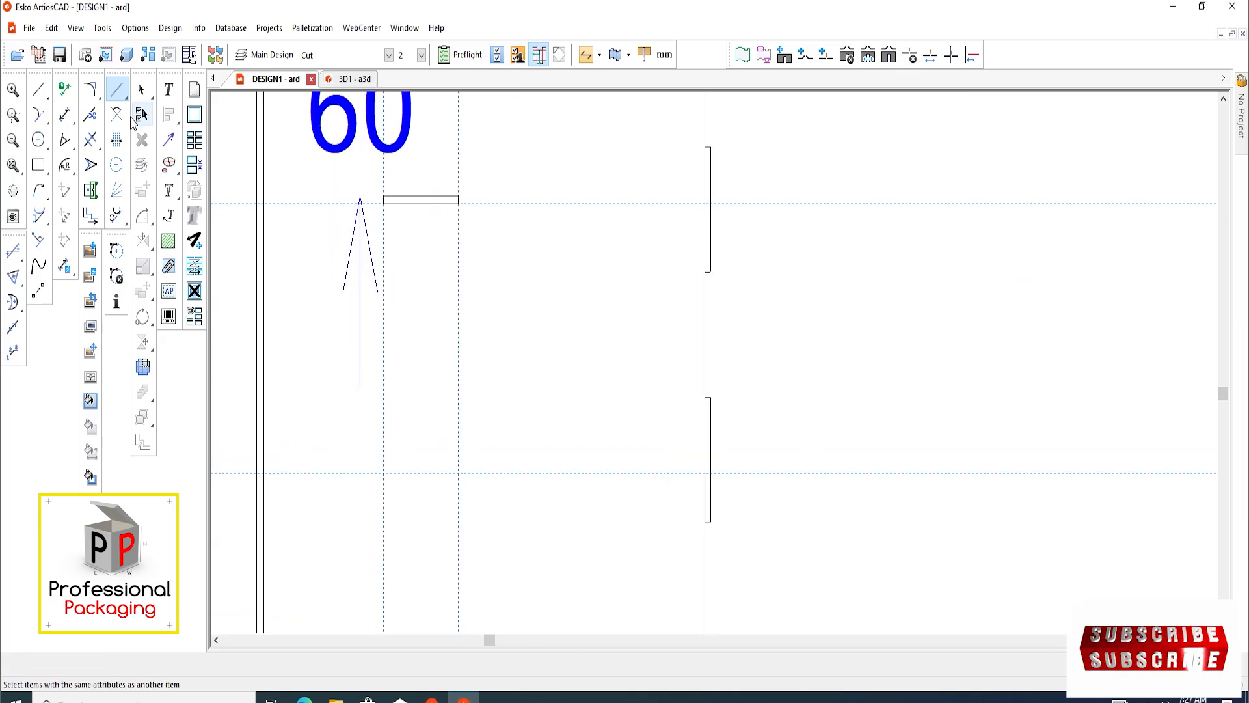
left_click(141, 89)
left_click_drag(498, 175, 384, 220)
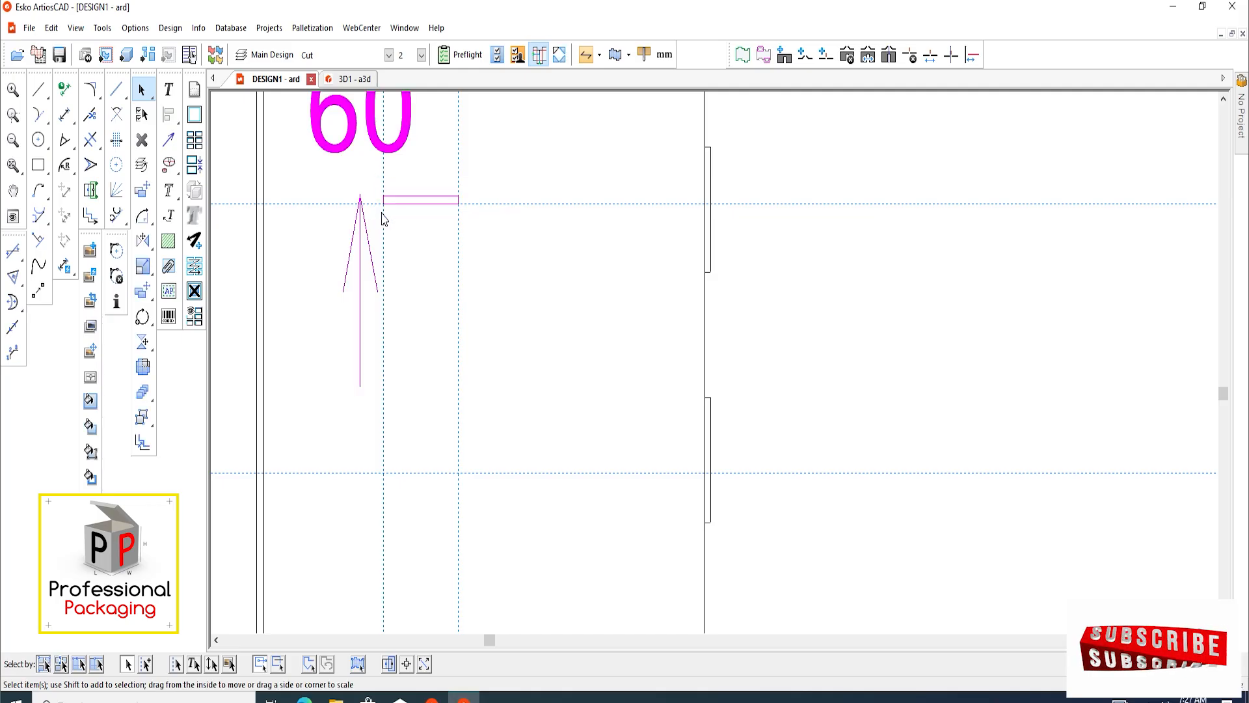
left_click(322, 149)
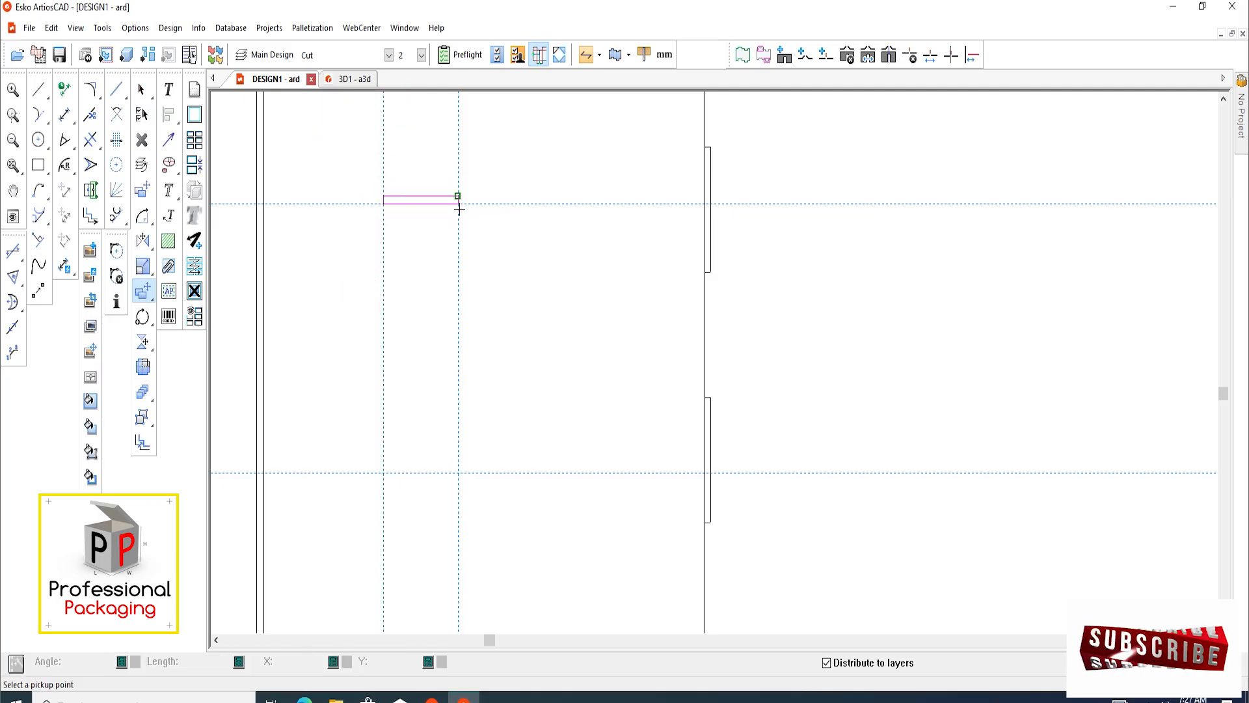
left_click(457, 196)
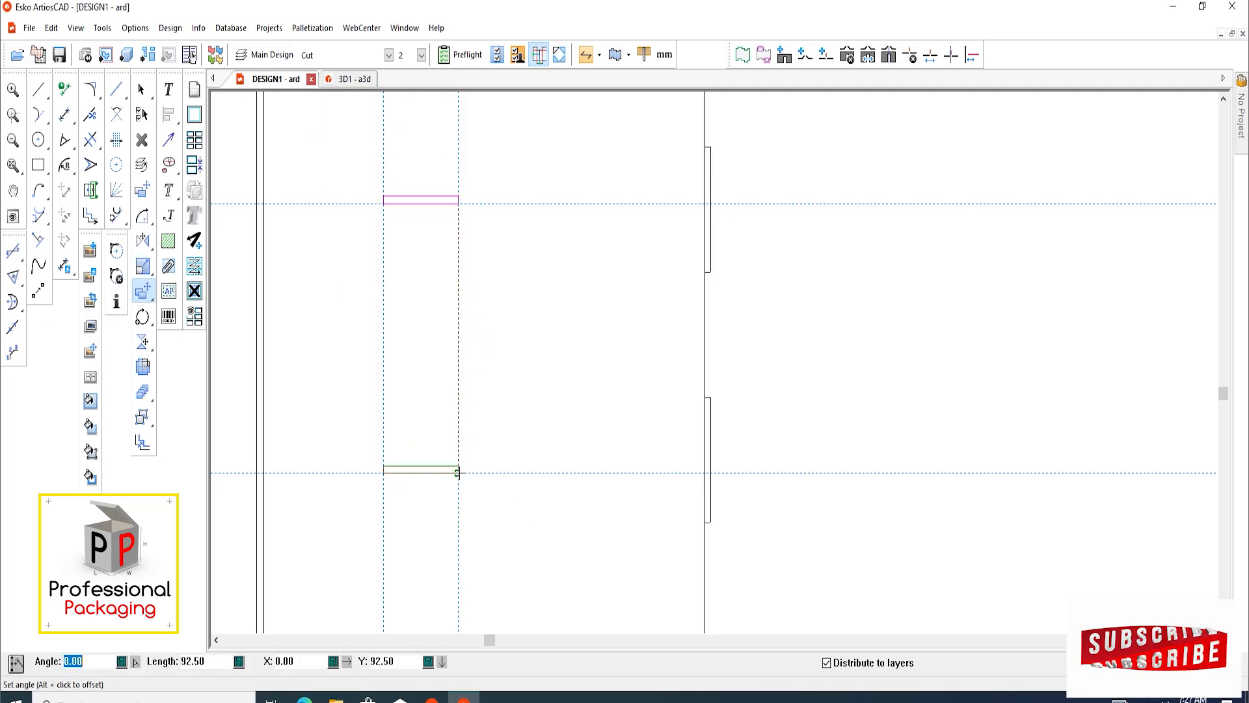
left_click(457, 473)
scroll(485, 409, "down", 4)
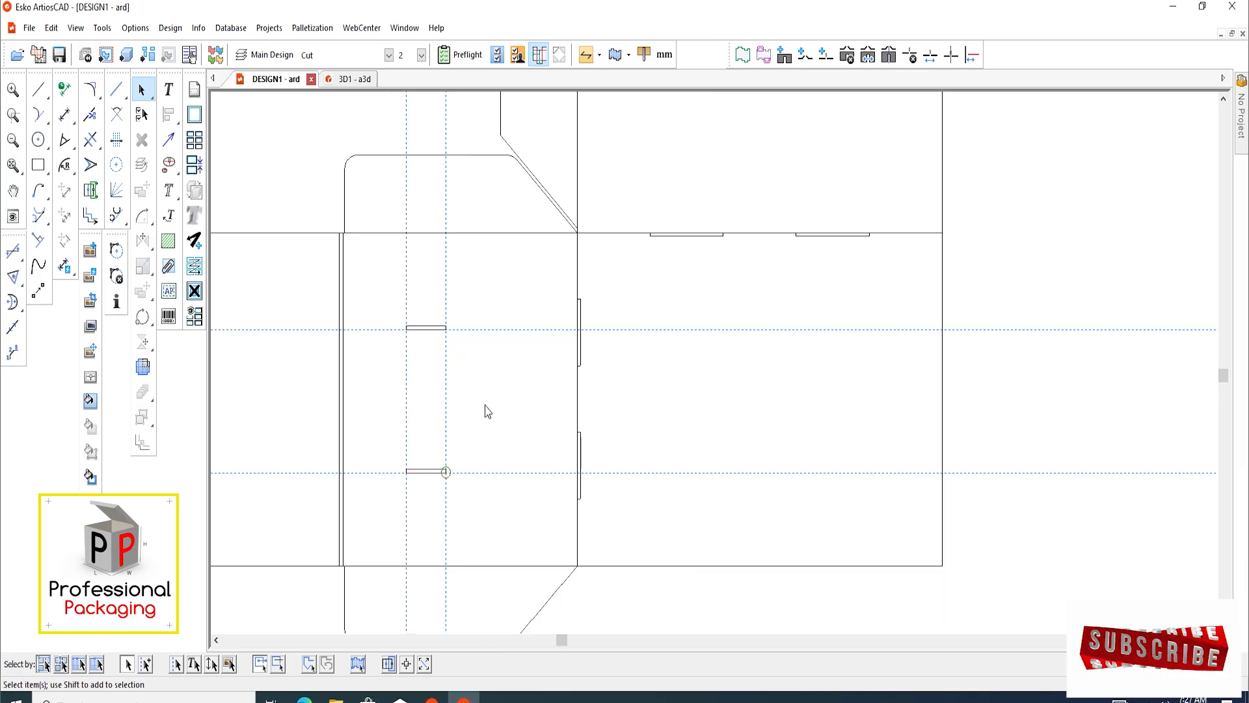
Examine the positions of the two slots on the side panel relative to the surrounding edges and flaps
scroll(490, 406, "up", 5)
scroll(455, 416, "down", 2)
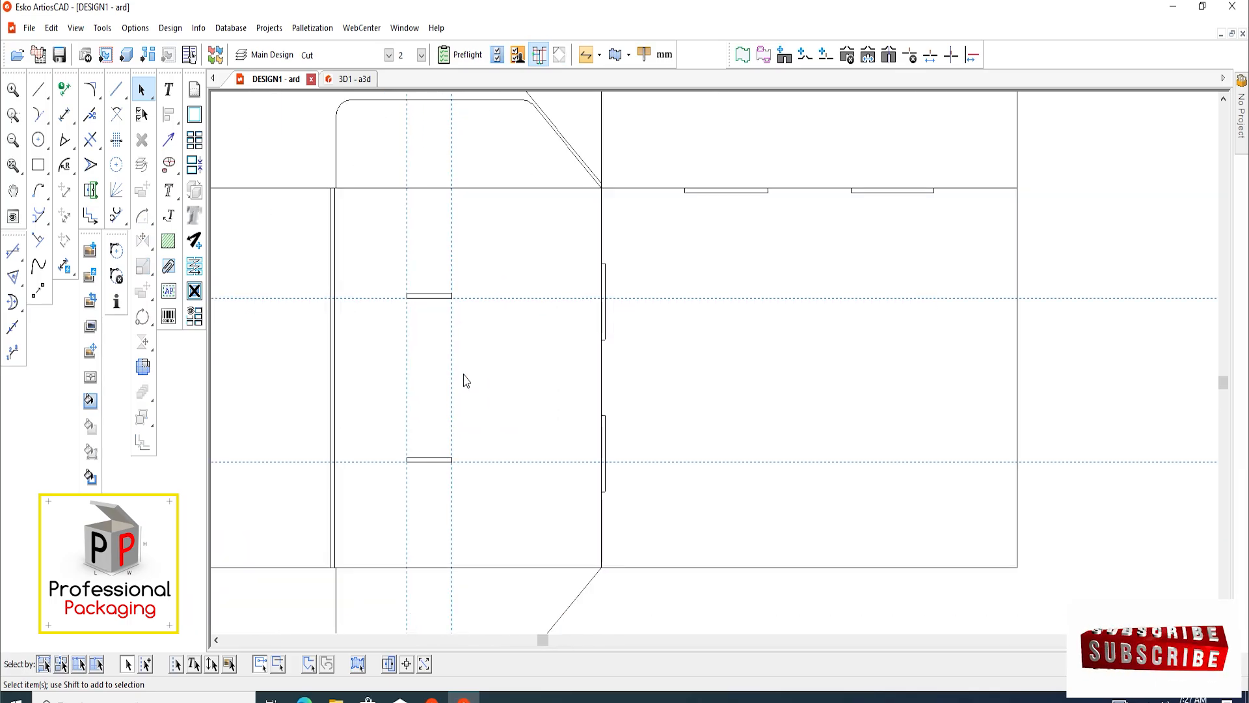
scroll(412, 398, "up", 2)
scroll(426, 371, "down", 2)
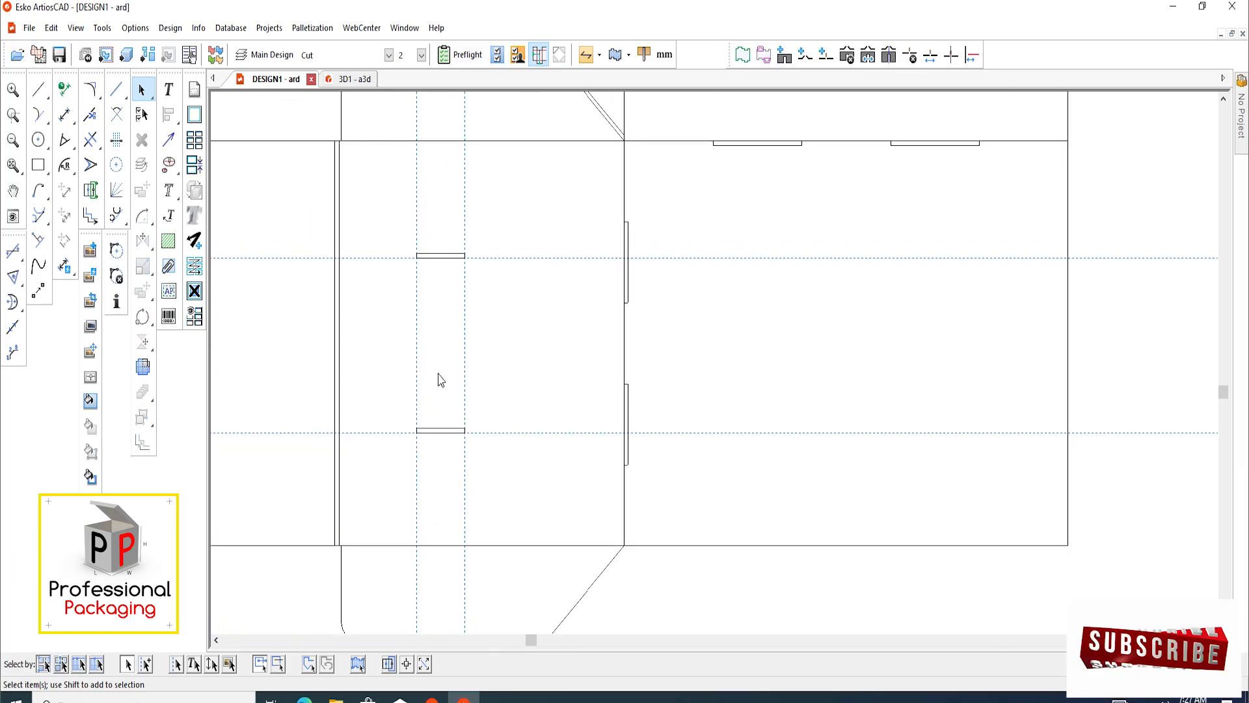
scroll(443, 371, "down", 2)
scroll(443, 361, "up", 3)
scroll(445, 349, "down", 3)
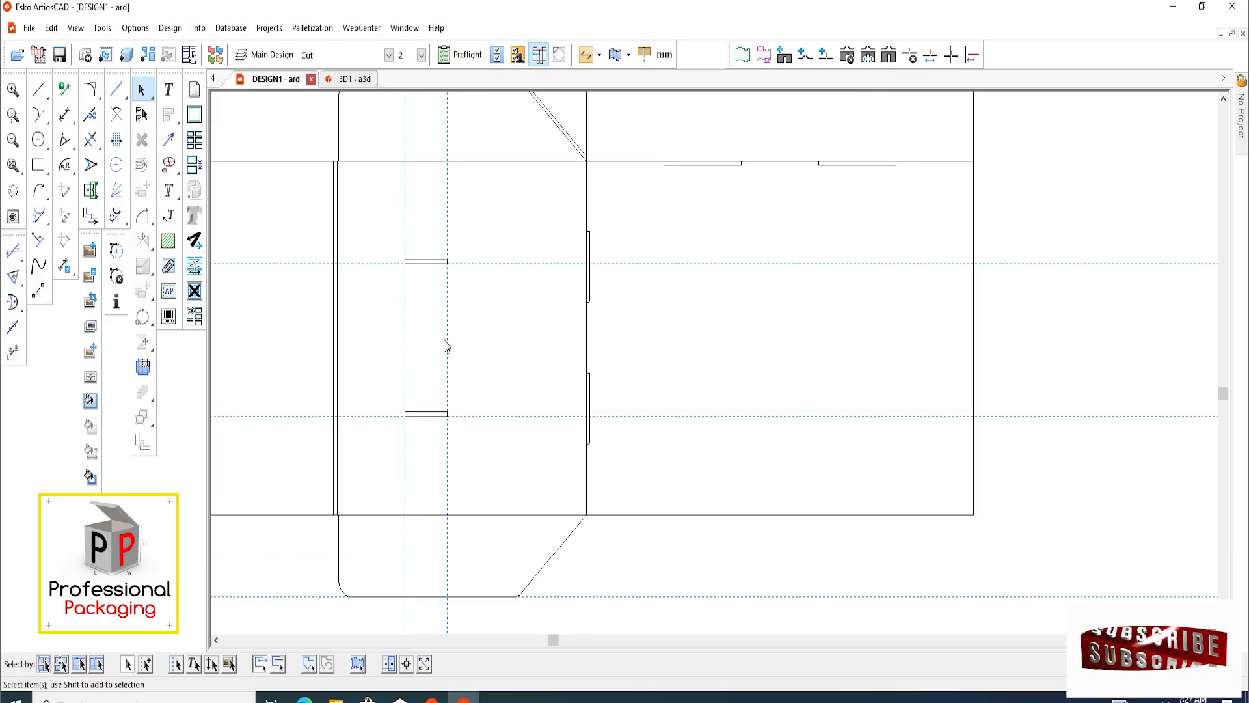
middle_click(455, 337)
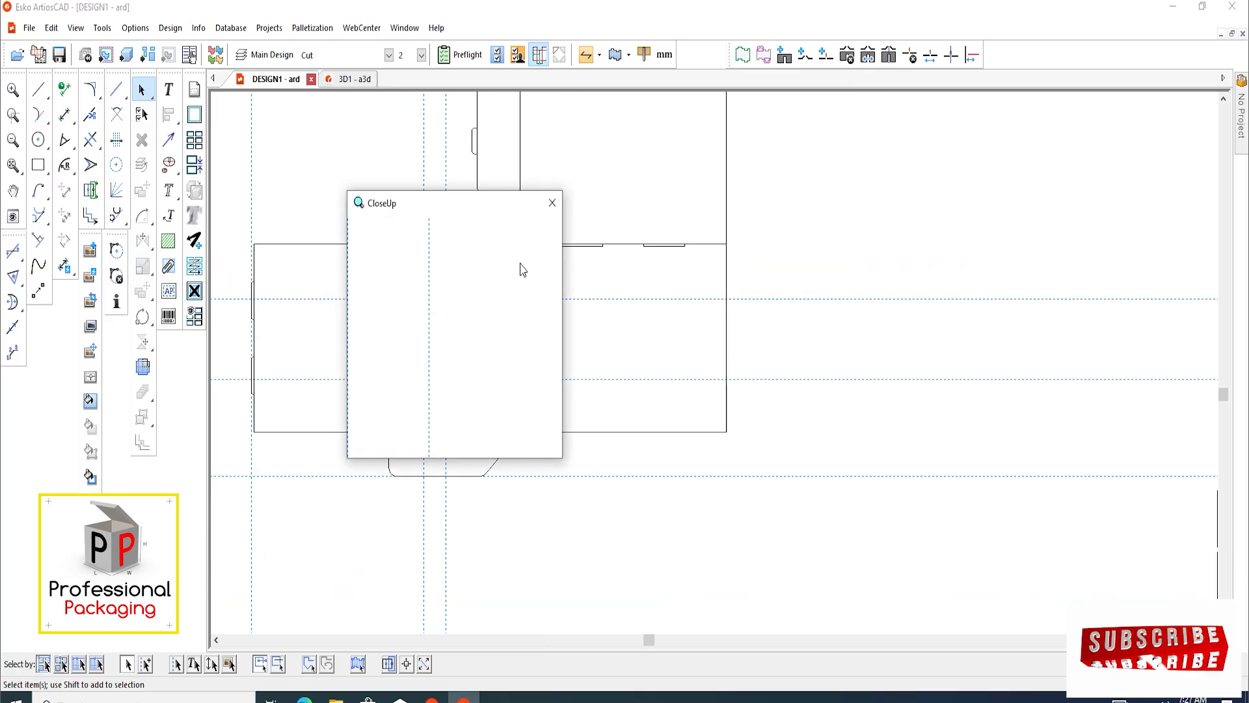
left_click(555, 212)
scroll(432, 346, "up", 2)
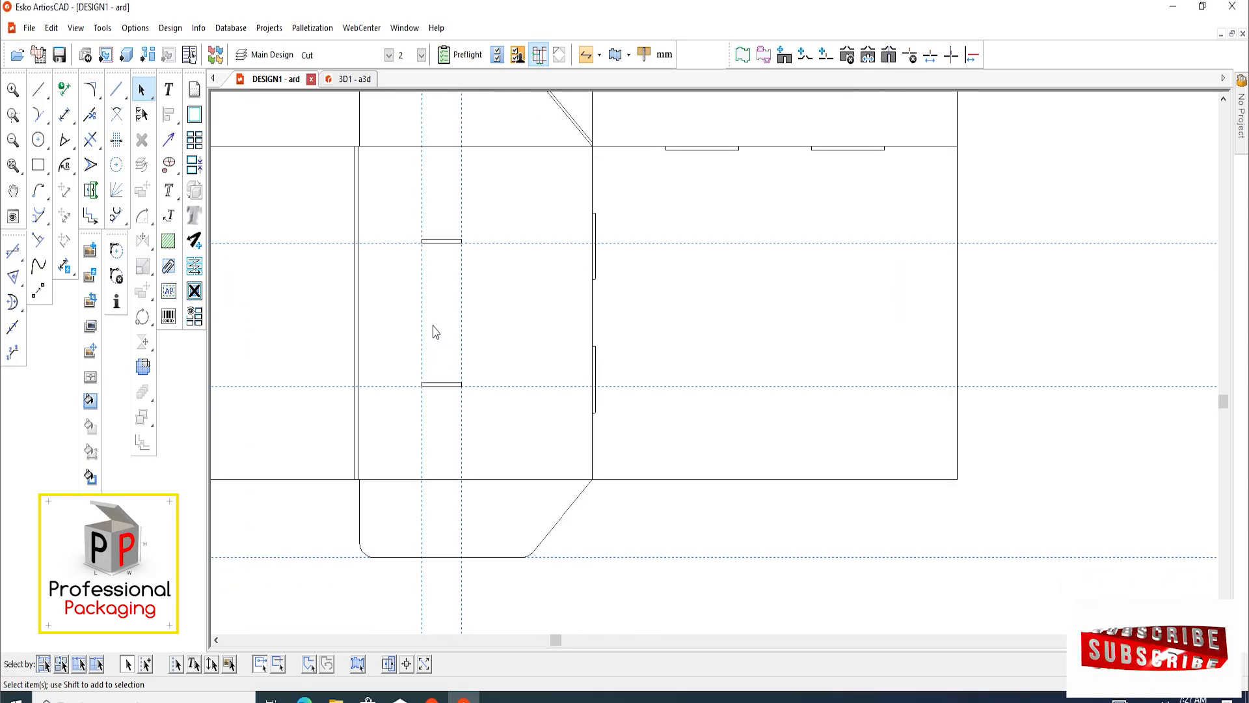
scroll(435, 328, "up", 1)
scroll(456, 341, "up", 2)
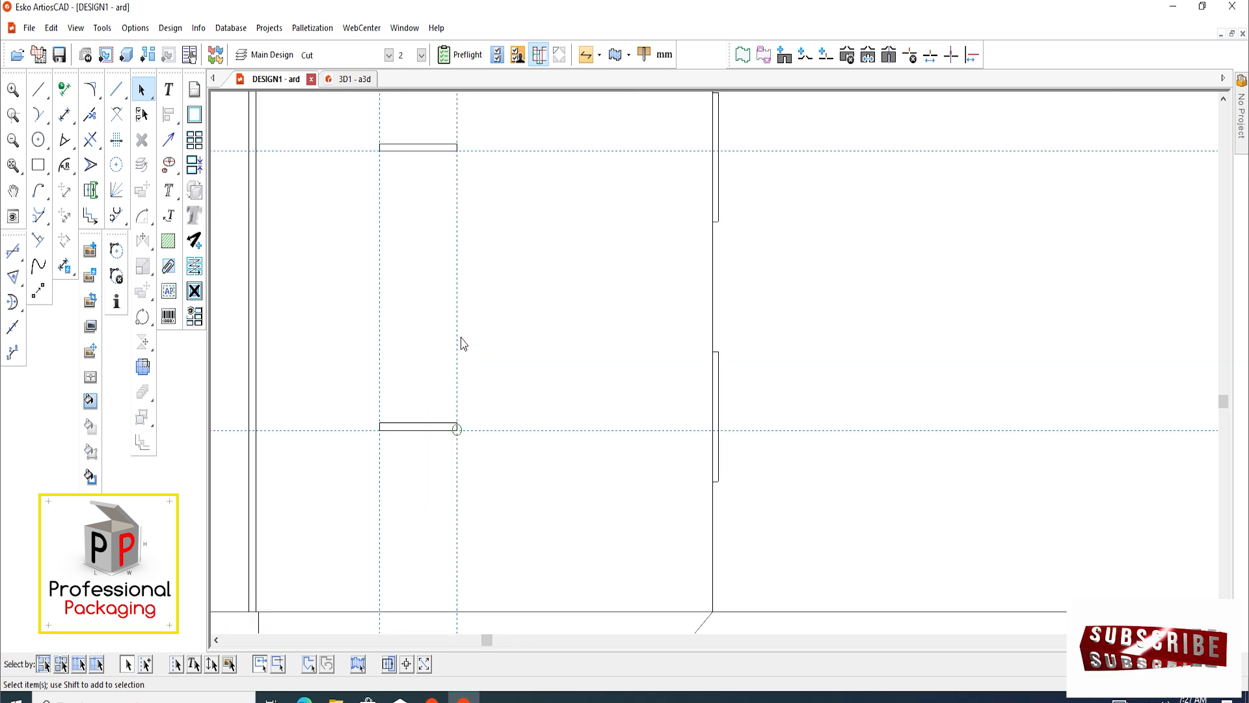
scroll(448, 343, "up", 1)
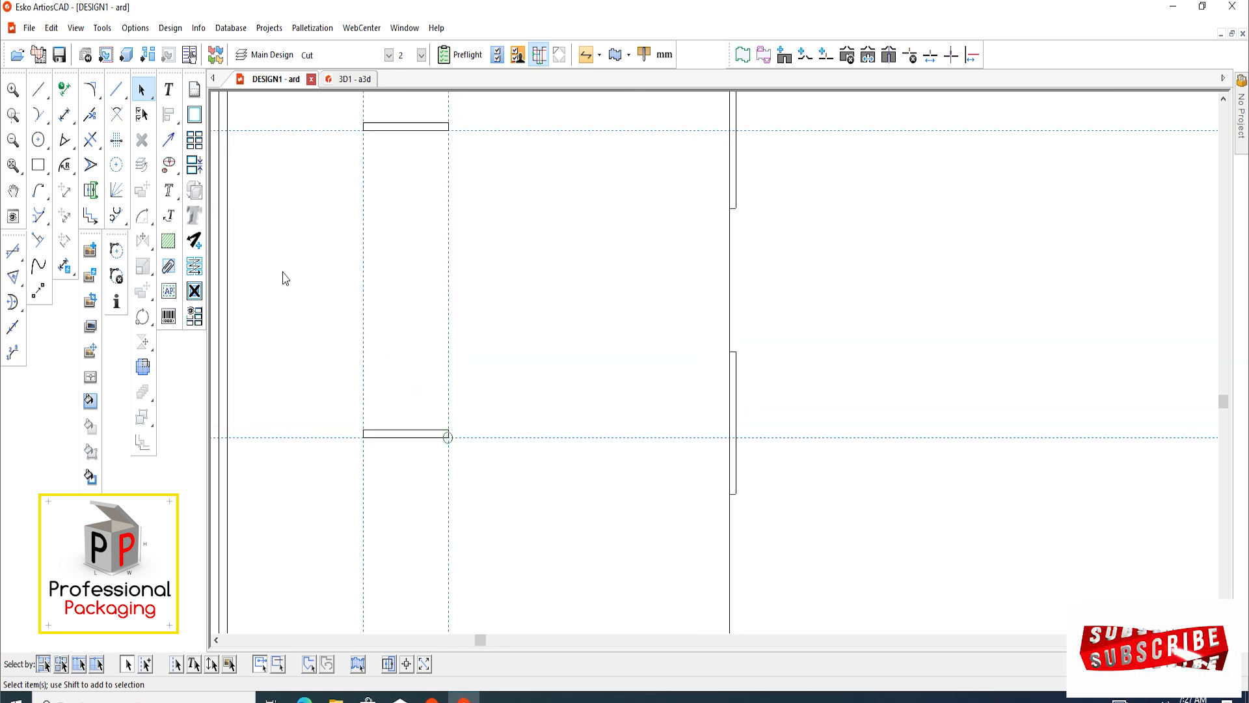
Draw a 31 mm wide rectangle between the two vertical construction lines, in the space between the upper and lower slots
left_click(38, 166)
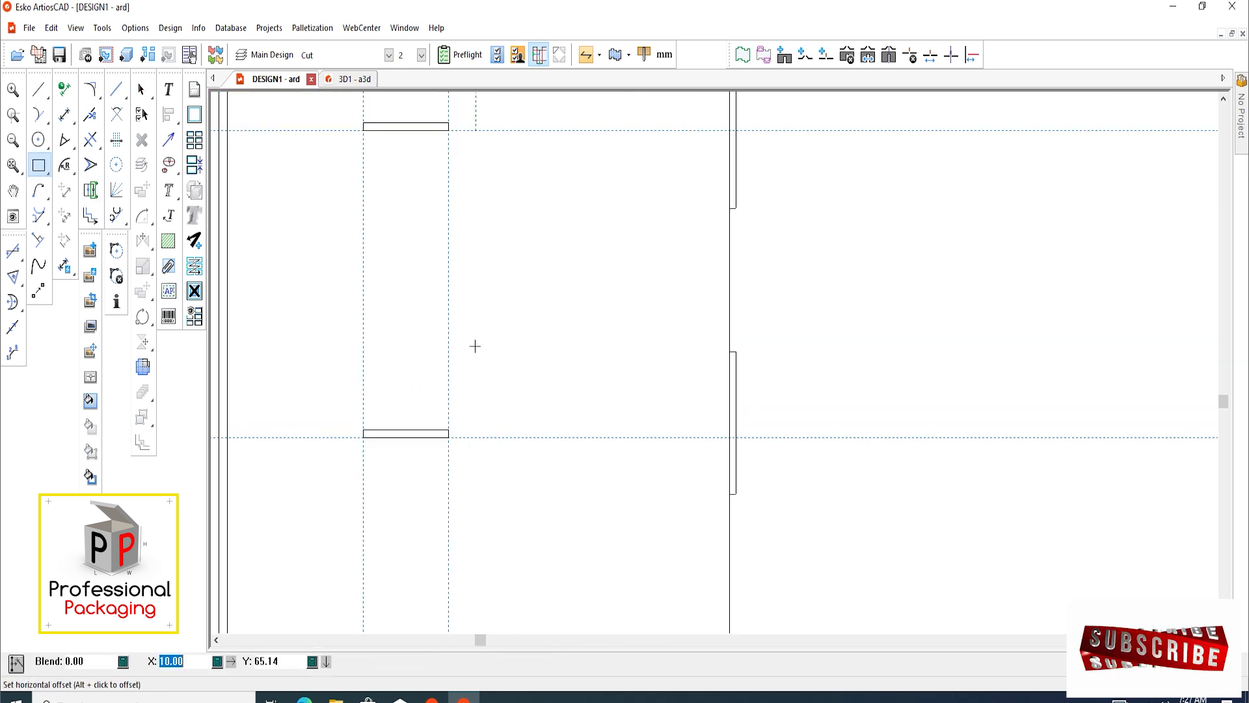
key("F6")
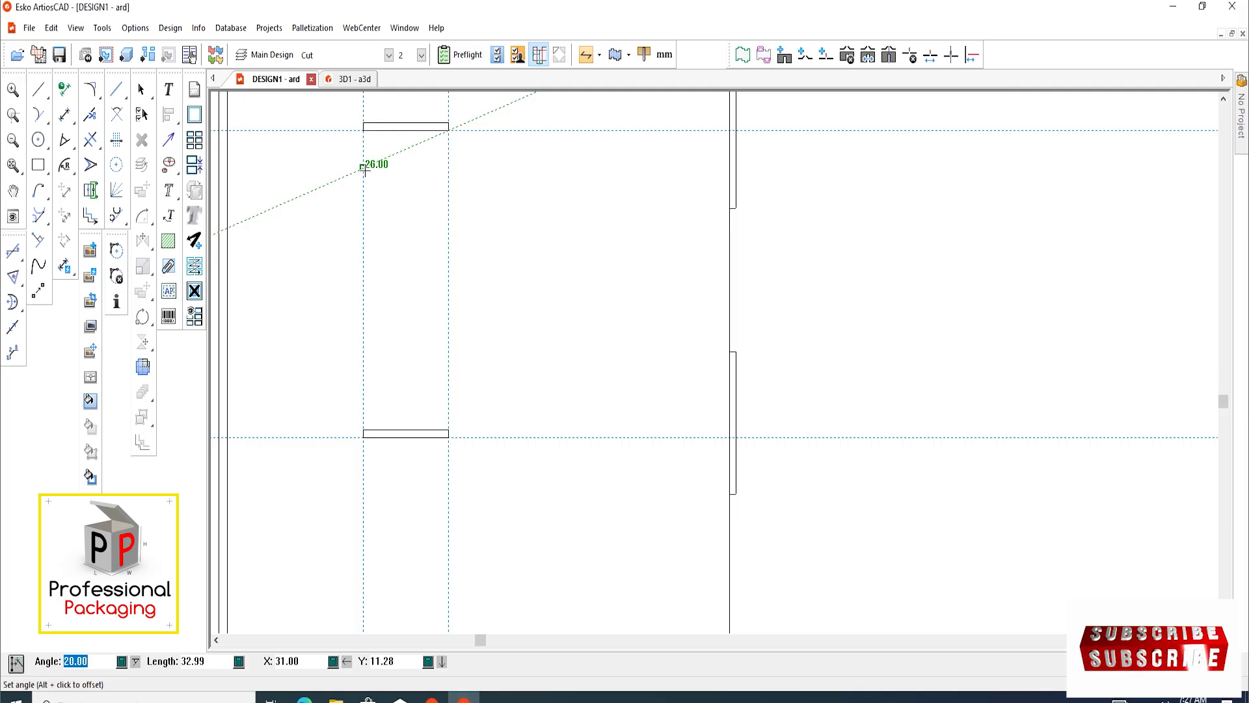
double_click(364, 184)
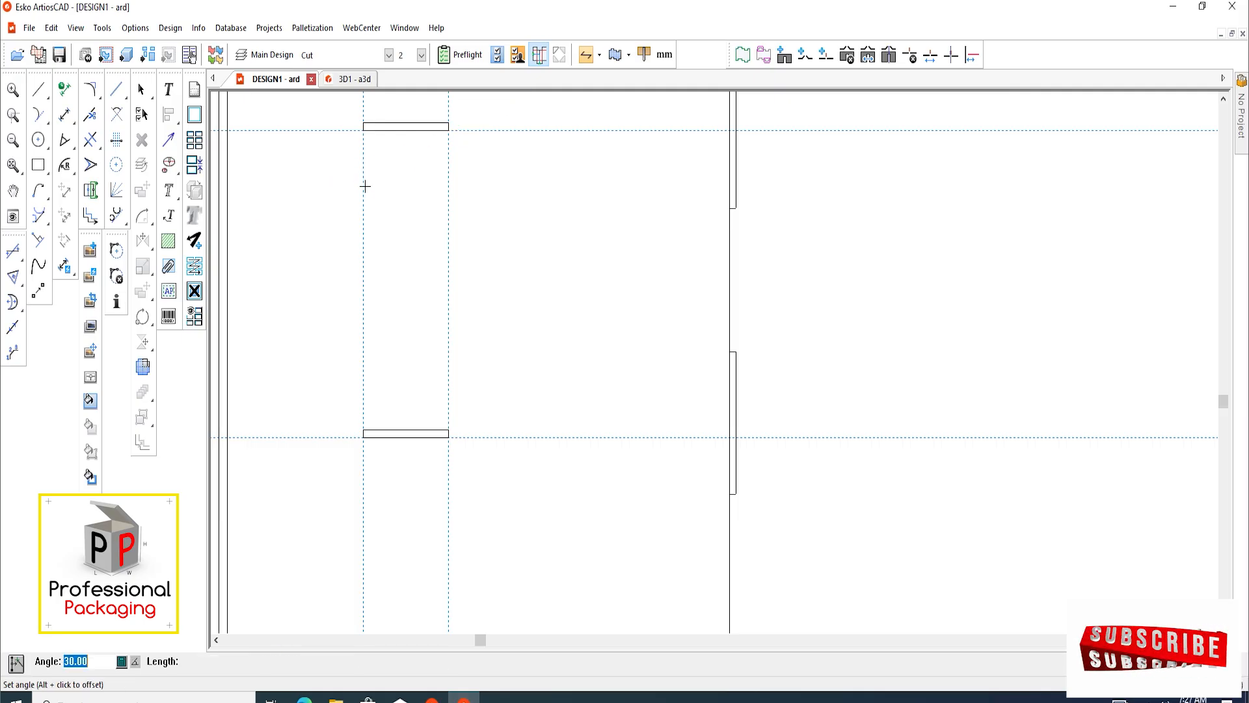
key("r")
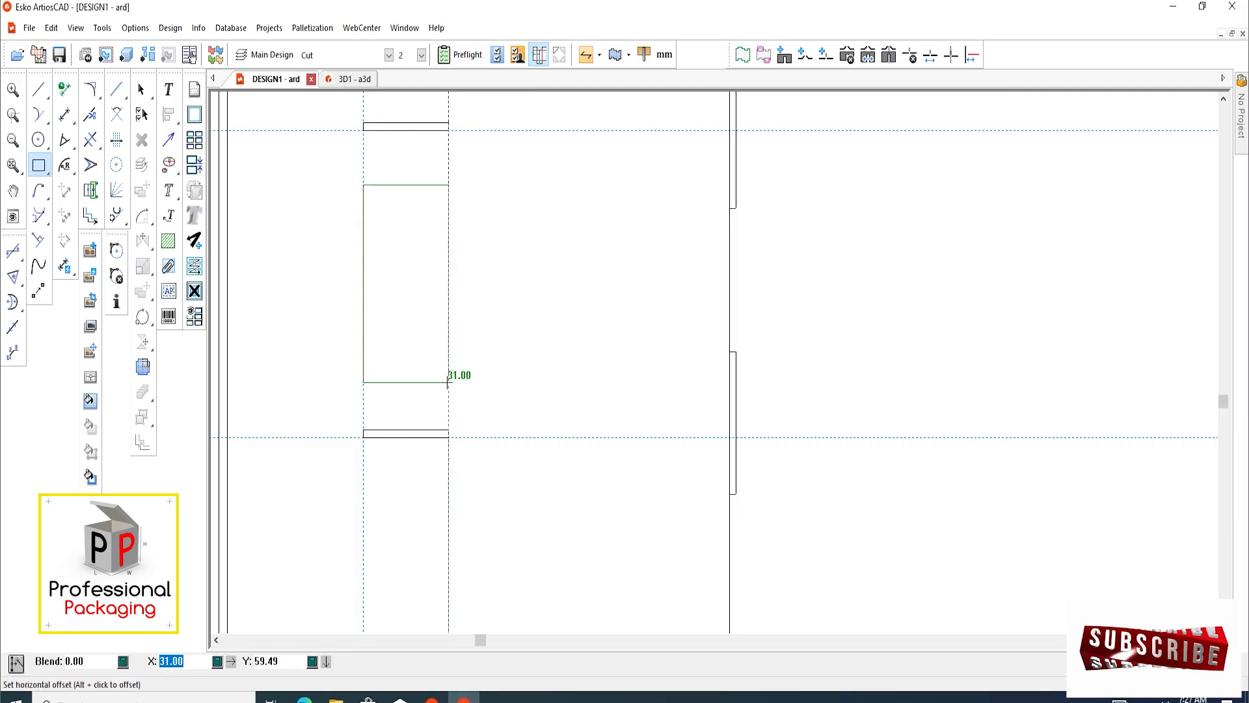
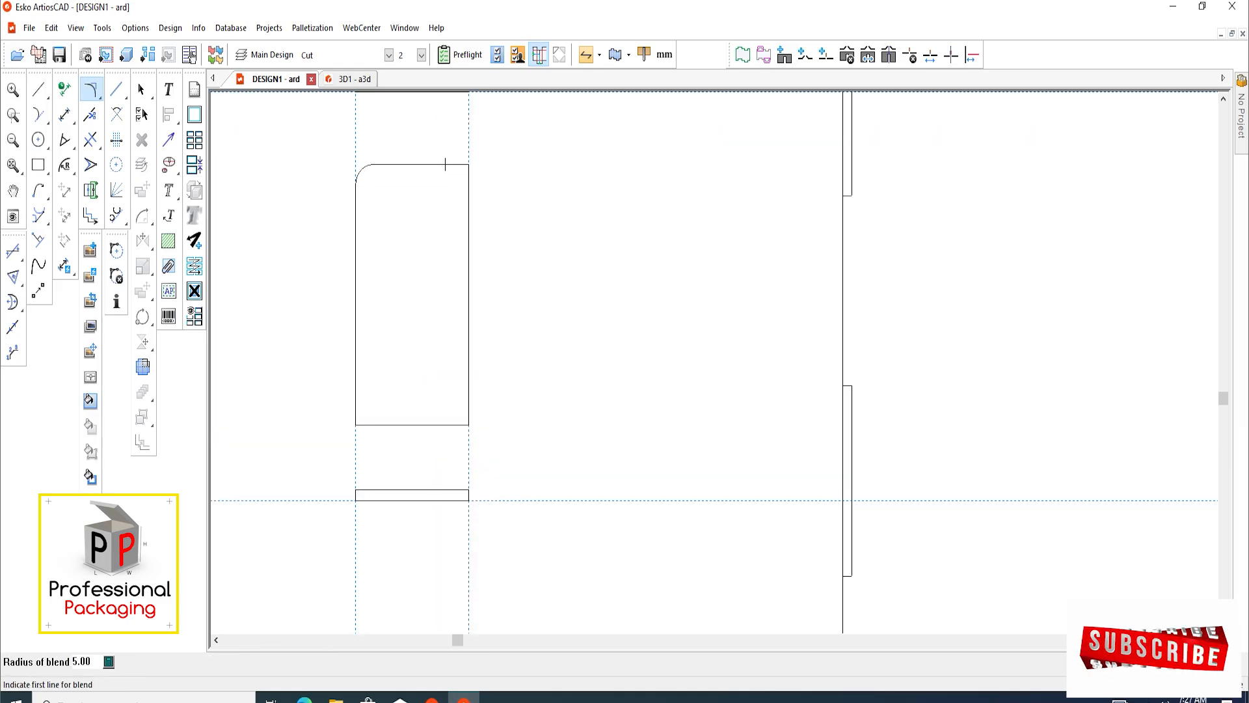
Round the corners of the rectangular cut-out between the two side-panel slots with a 5 mm blend
left_click(445, 164)
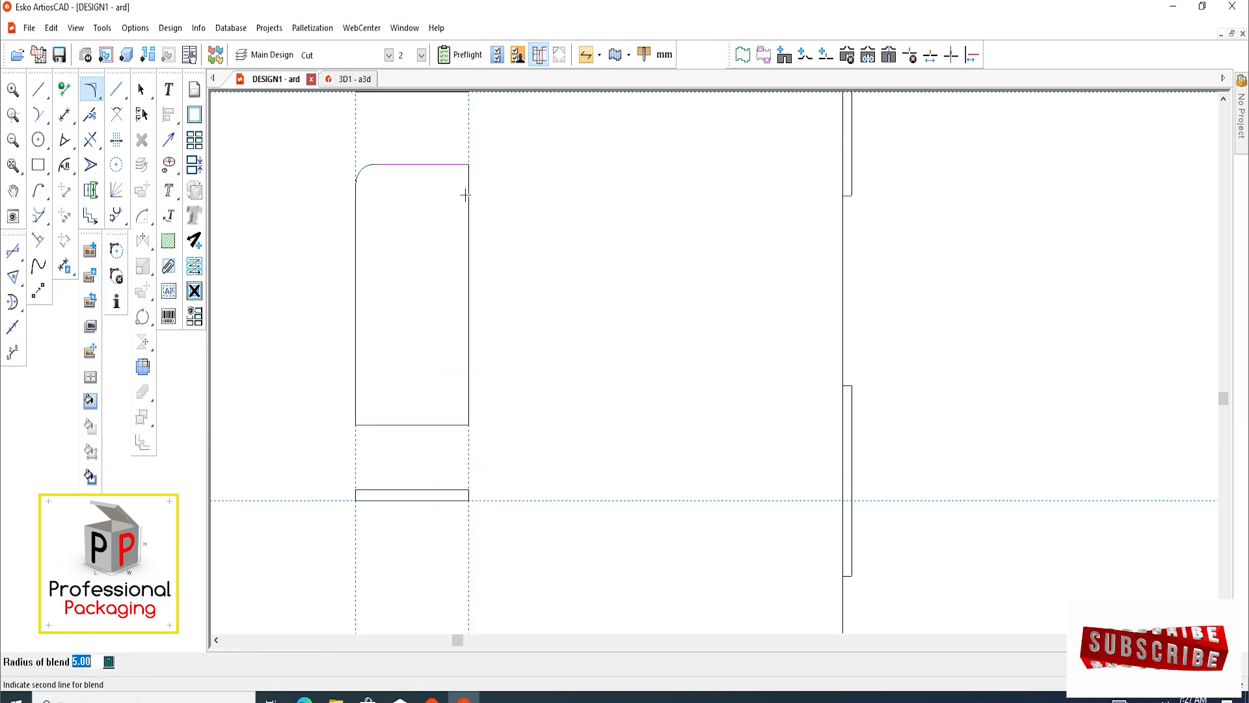
scroll(423, 357, "down", 6)
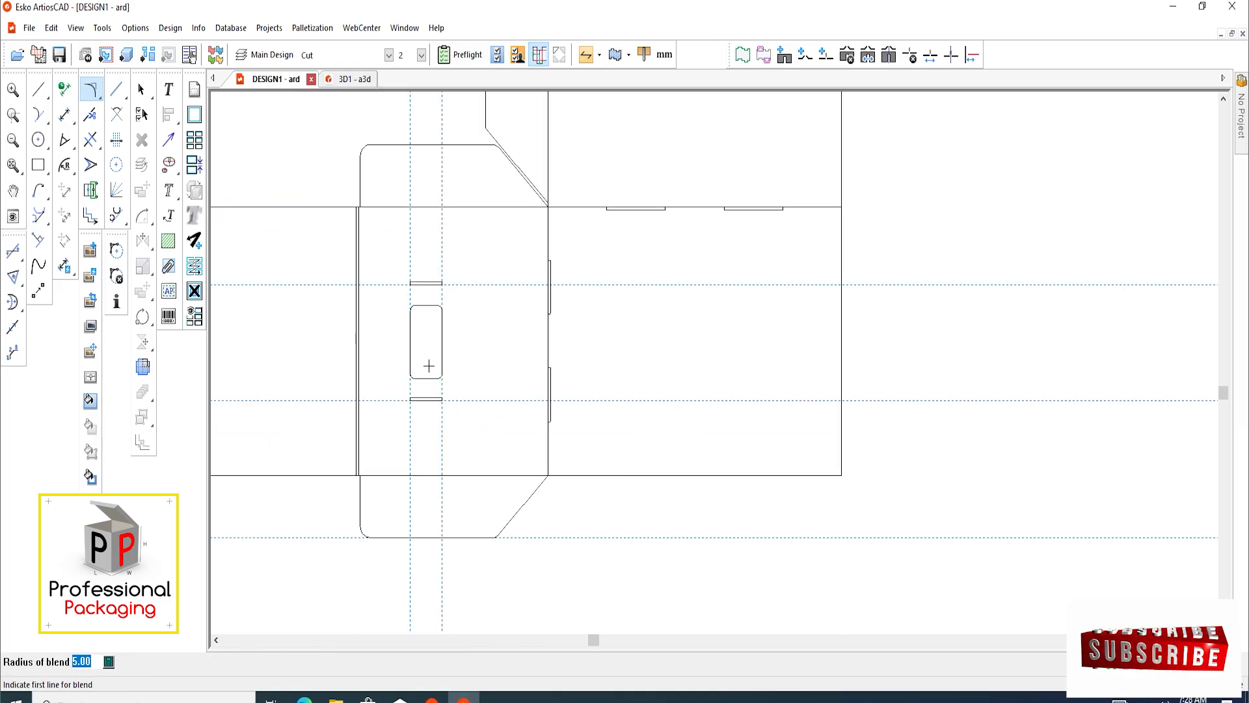
left_click(141, 89)
scroll(382, 384, "up", 2)
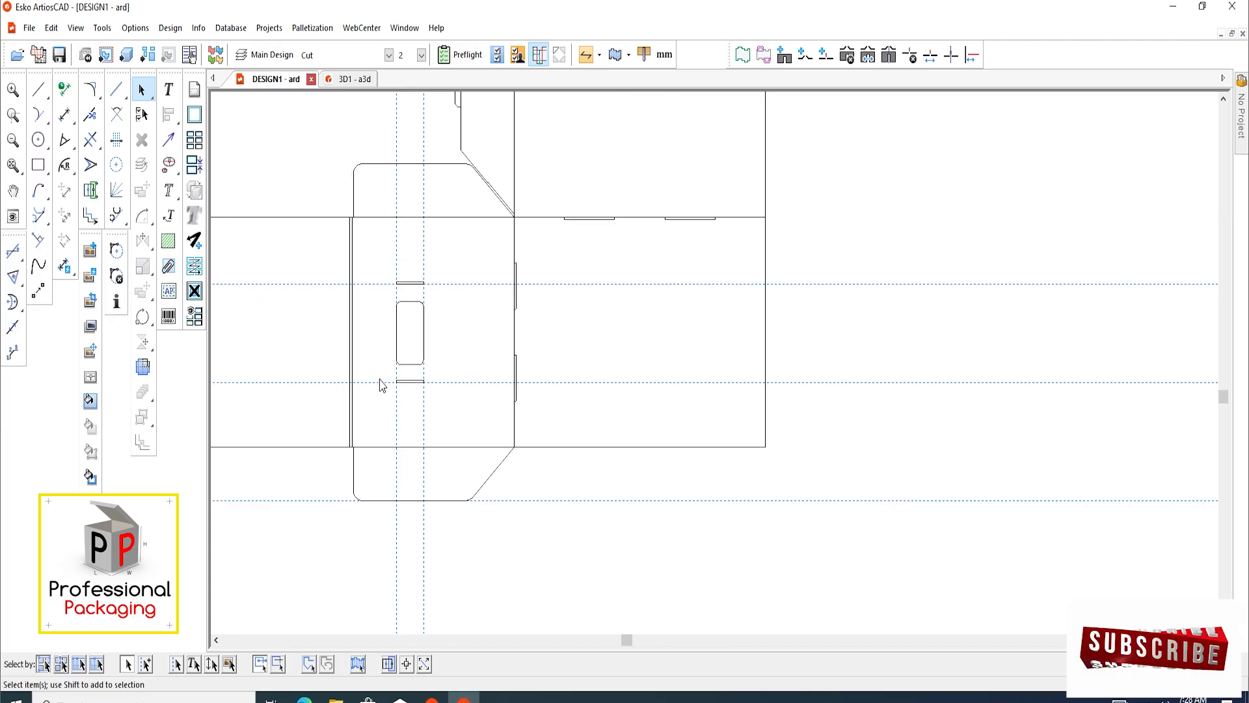
Mirror-copy the upper panel's side flap and its locking tab onto the panel's opposite edge, using a 285 mm horizontal offset
scroll(382, 387, "down", 3)
scroll(491, 389, "down", 1)
scroll(516, 321, "up", 3)
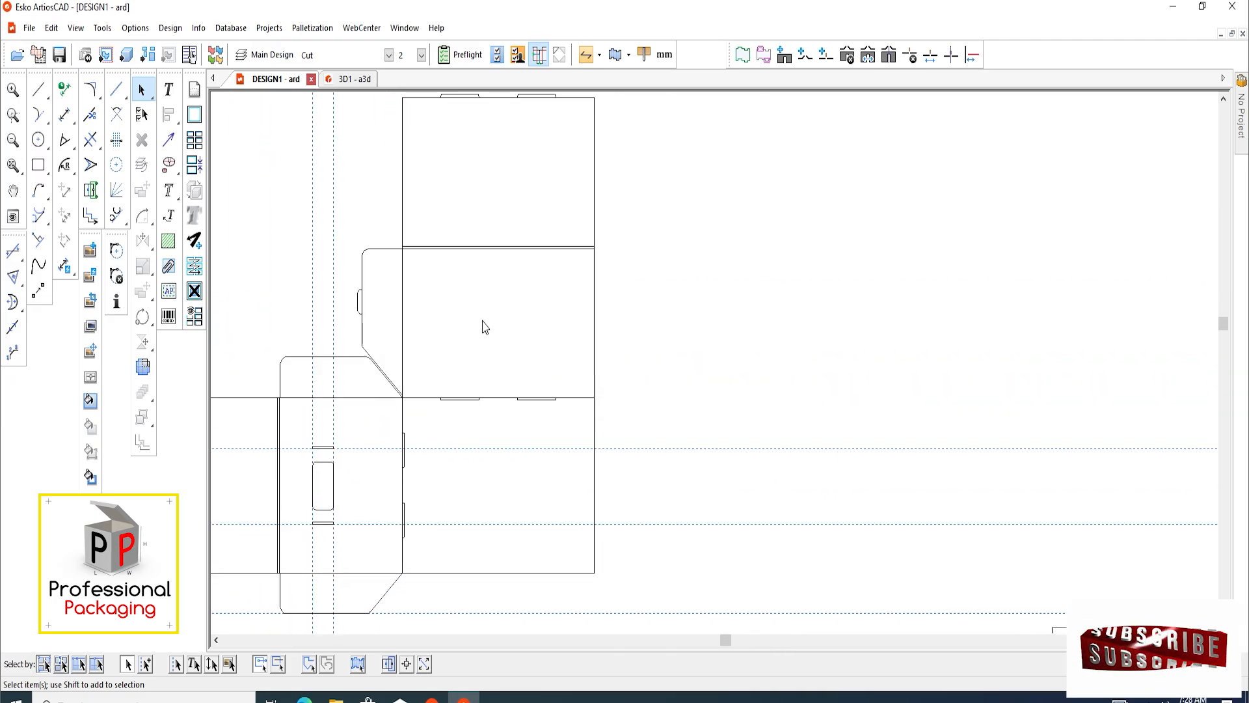
scroll(449, 323, "up", 1)
scroll(388, 337, "up", 1)
scroll(326, 246, "up", 1)
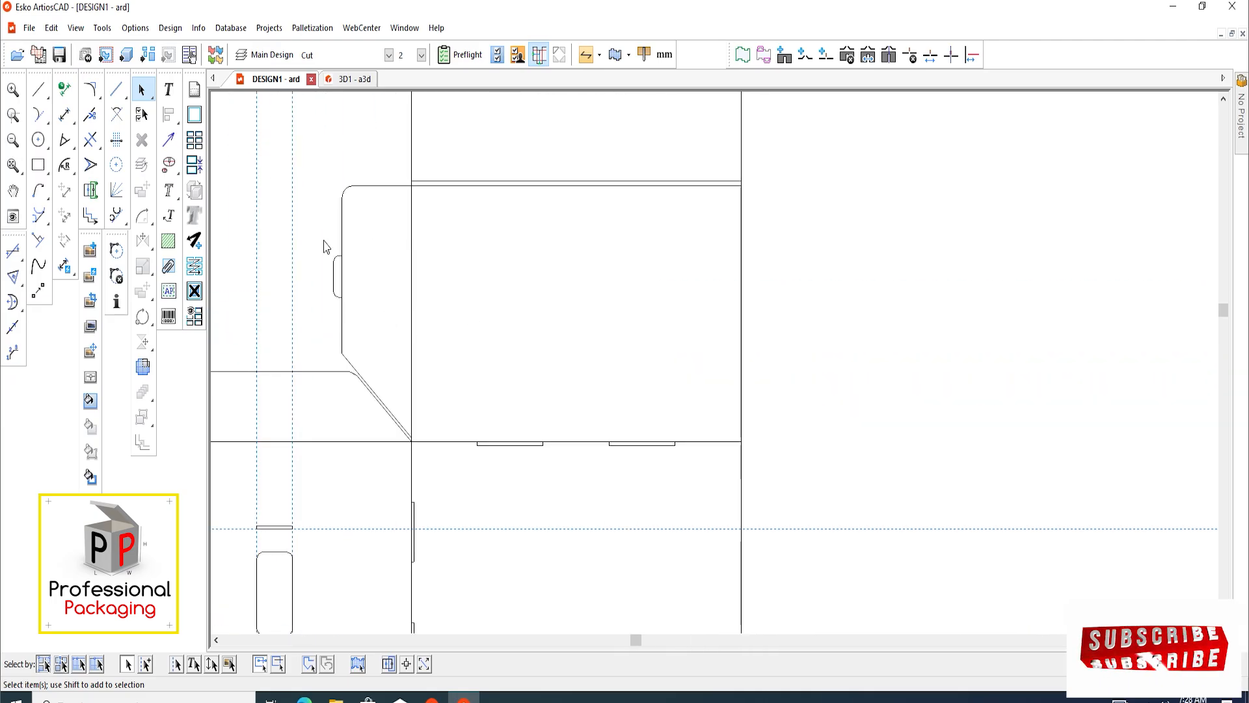
left_click_drag(370, 356, 368, 378)
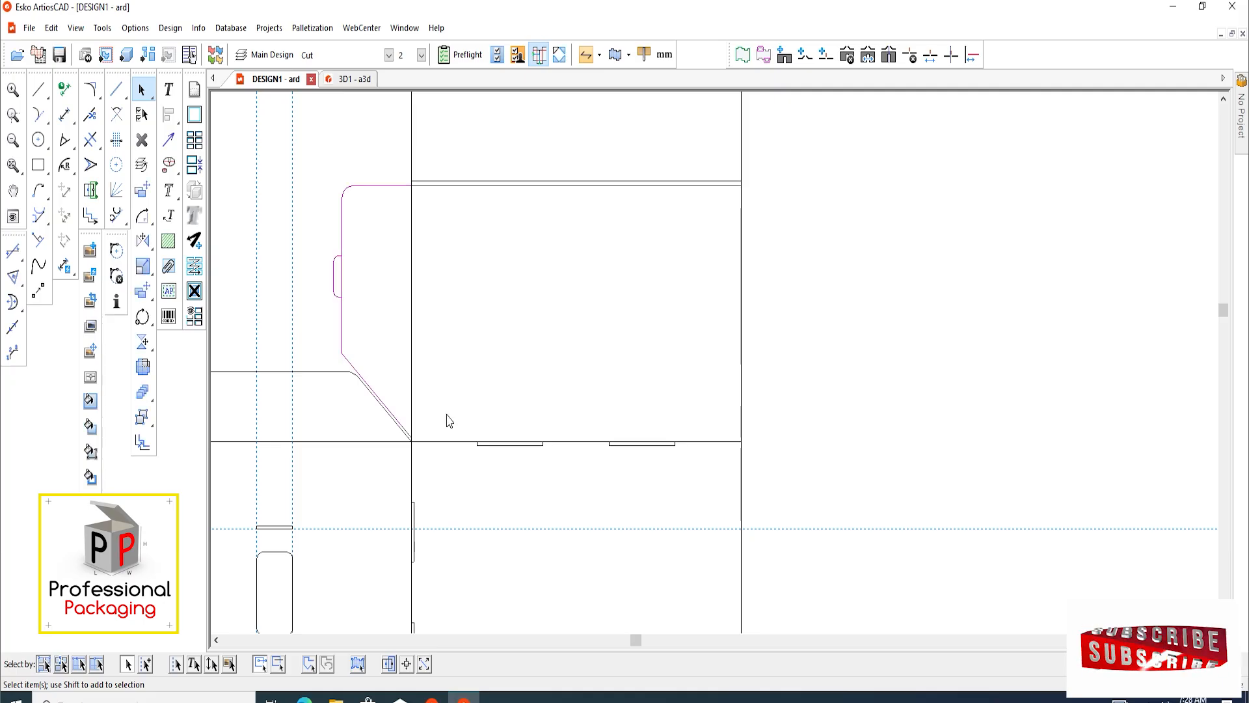
scroll(399, 426, "up", 2)
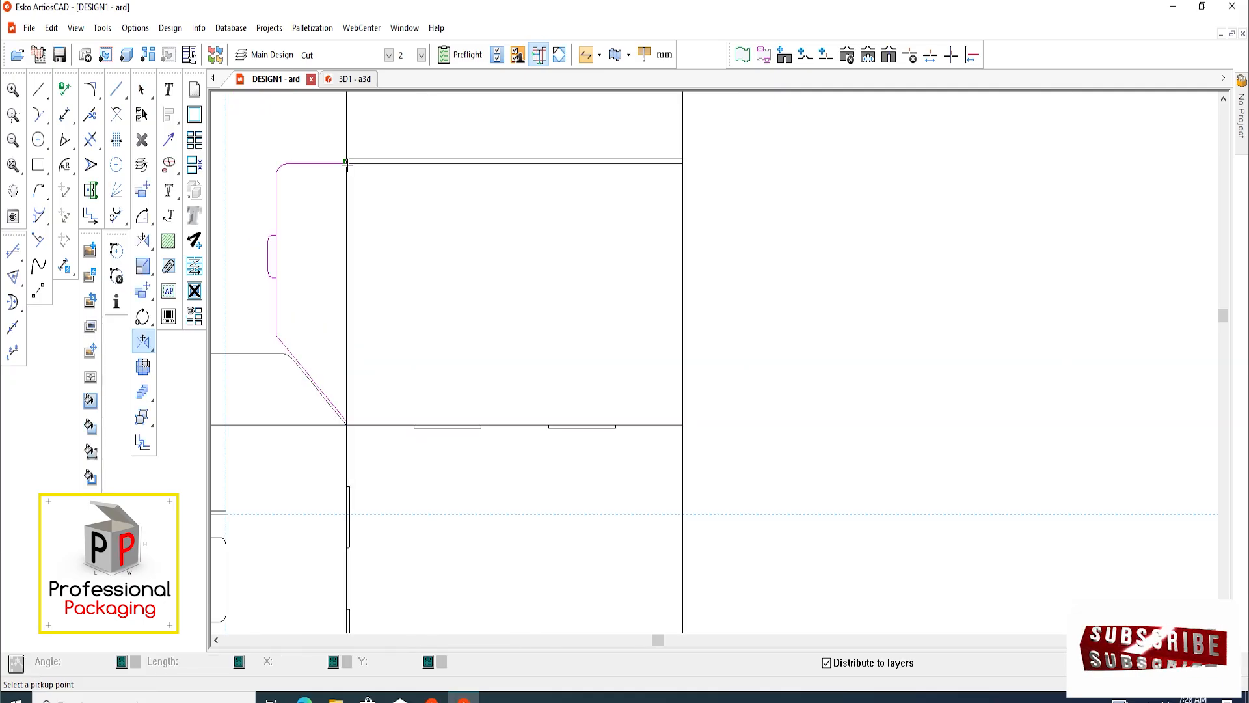
left_click(347, 163)
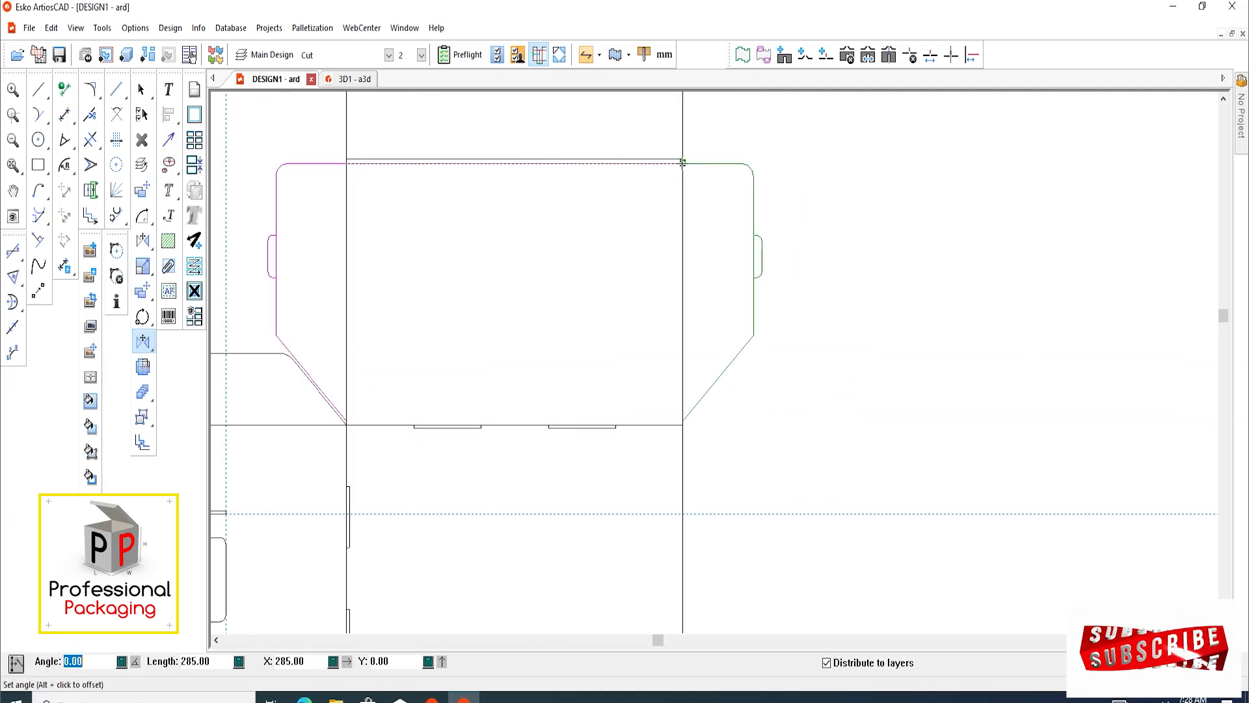
left_click(683, 163)
scroll(521, 280, "down", 5)
left_click(641, 311)
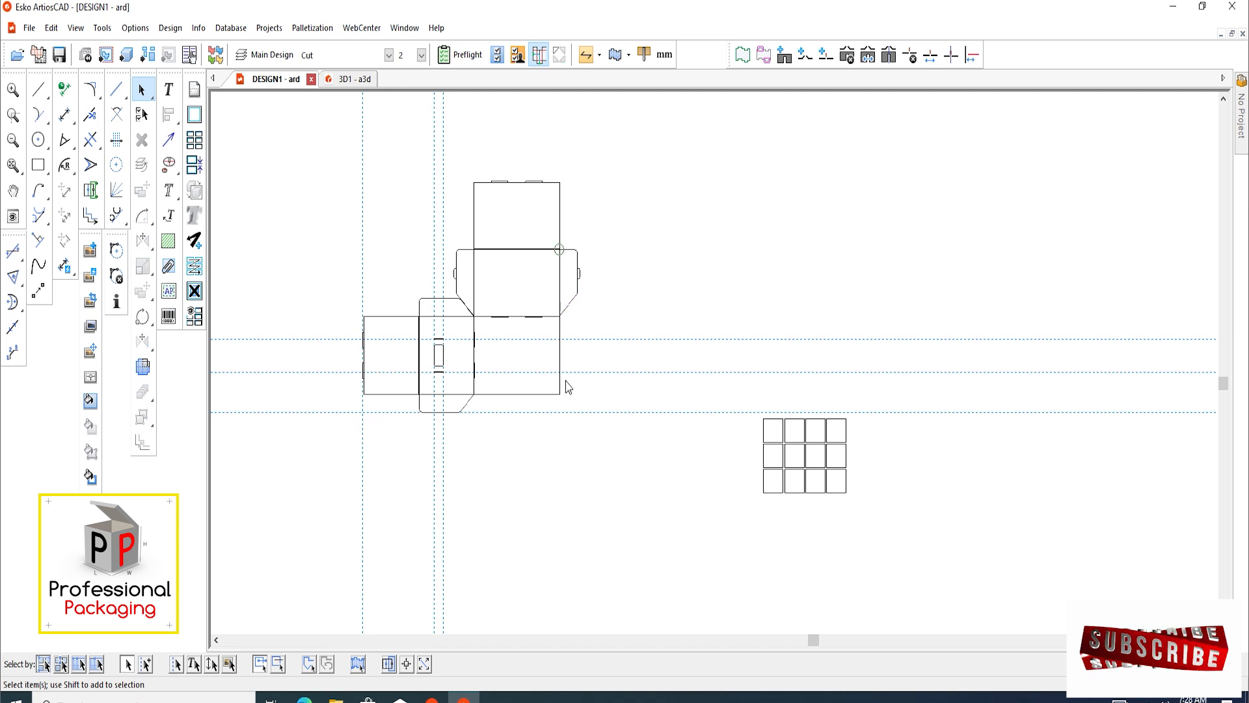
Mirror-copy the two upper panels with their flaps, tabs and slots to the base panel's lower edge, 215 mm straight down
scroll(550, 381, "up", 2)
middle_click_drag(525, 318, 519, 366)
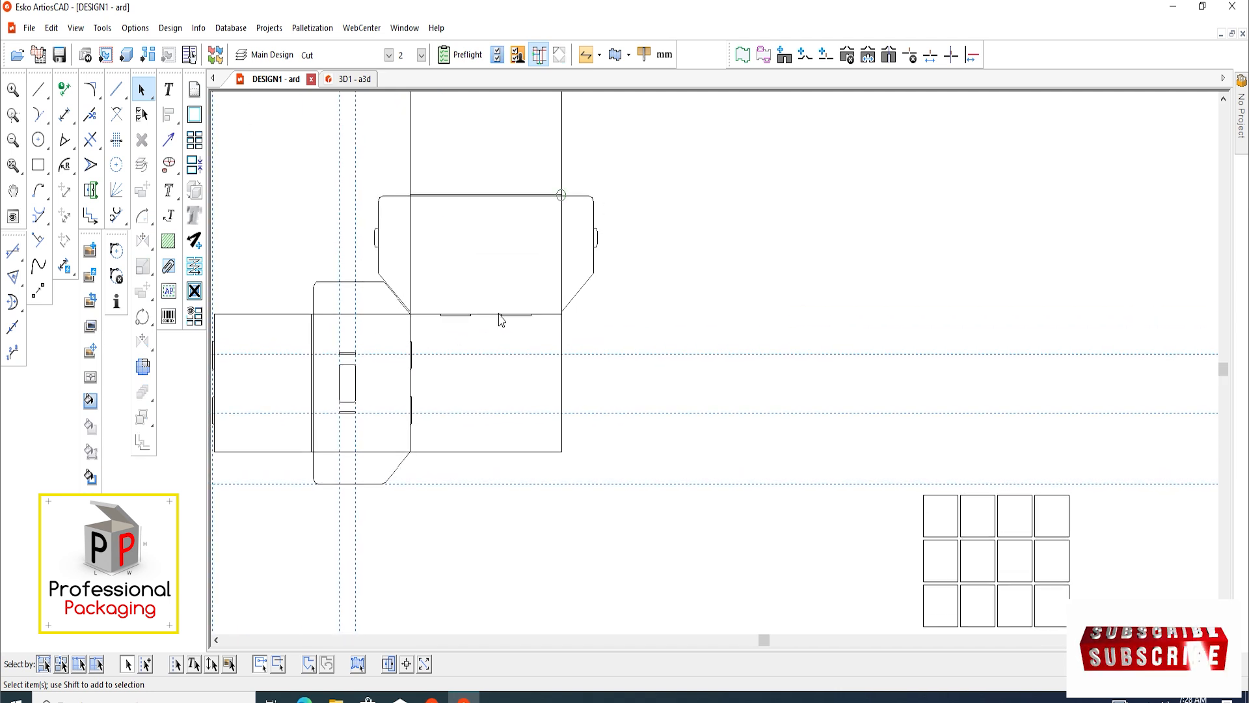
scroll(514, 287, "down", 1)
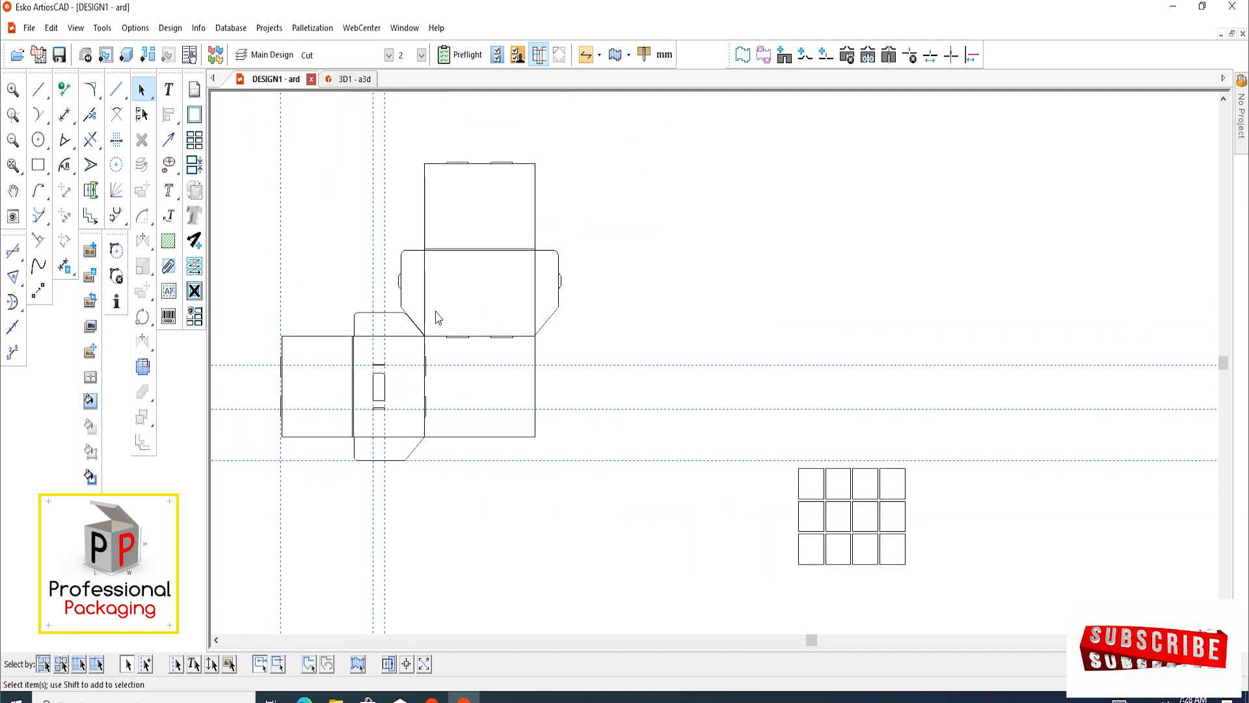
left_click_drag(663, 121, 381, 311)
scroll(433, 320, "up", 4)
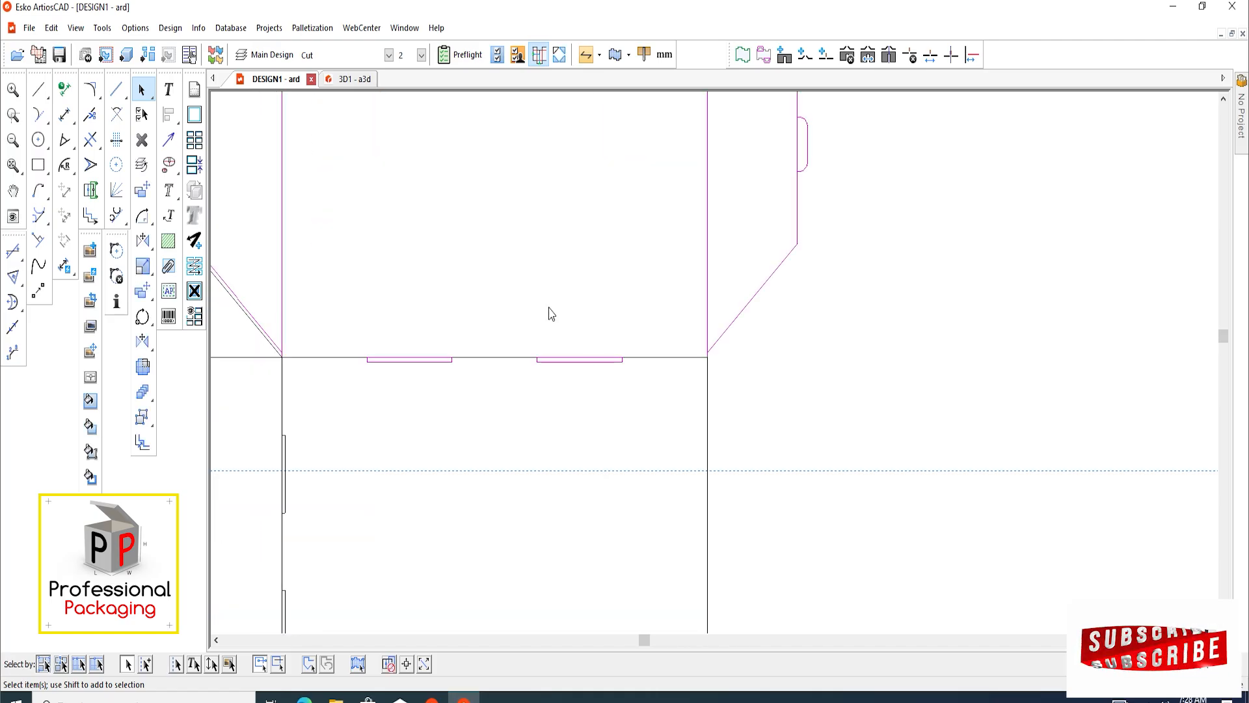
scroll(552, 315, "down", 4)
scroll(575, 352, "up", 3)
key("m")
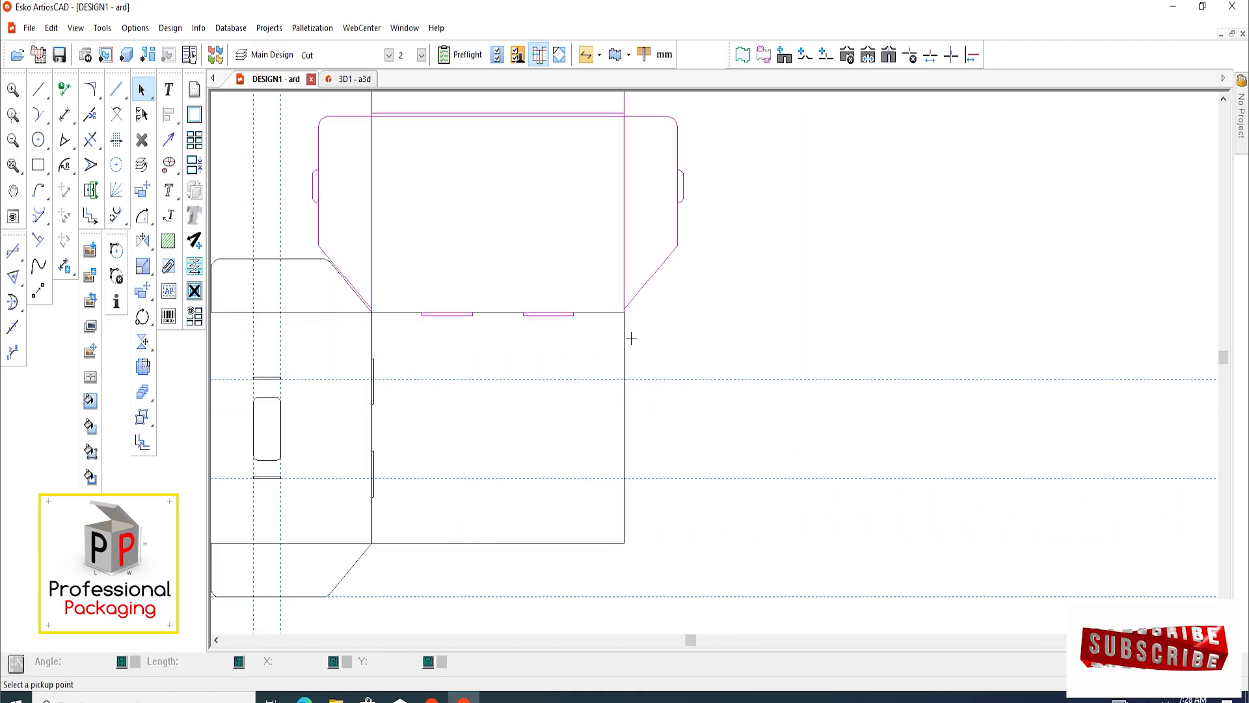
scroll(631, 338, "up", 1)
left_click(622, 302)
scroll(630, 429, "down", 3)
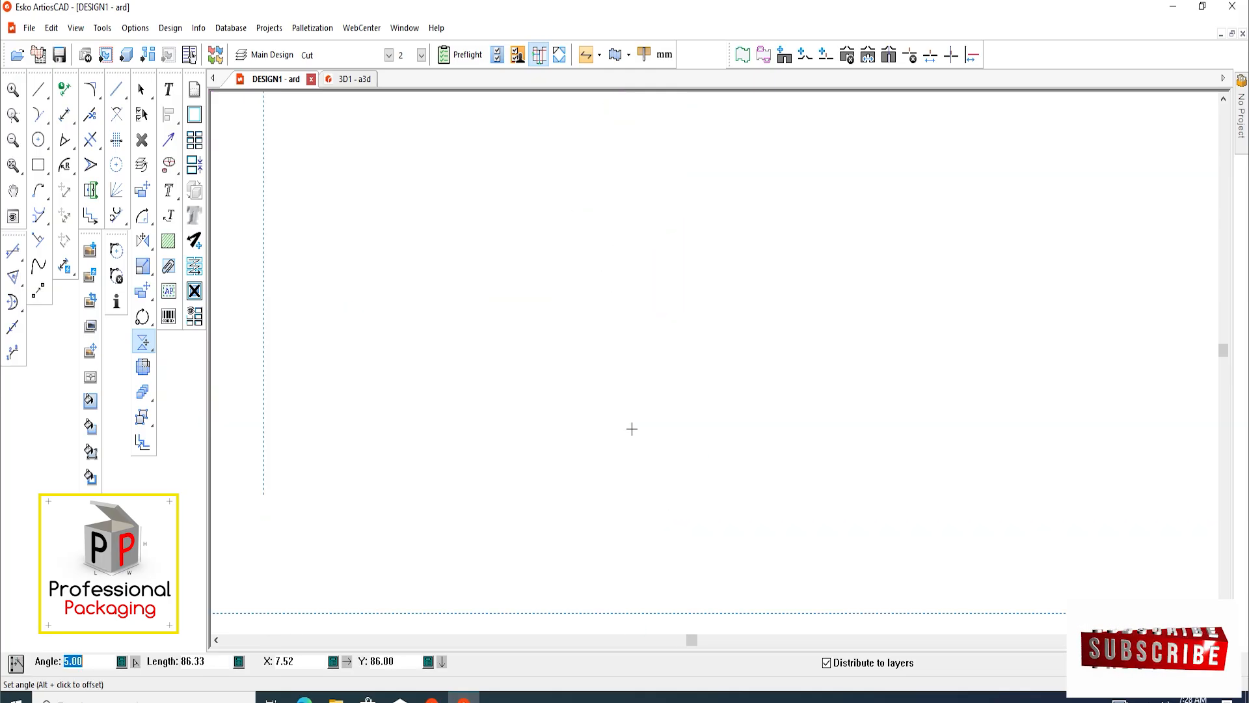
scroll(637, 518, "up", 3)
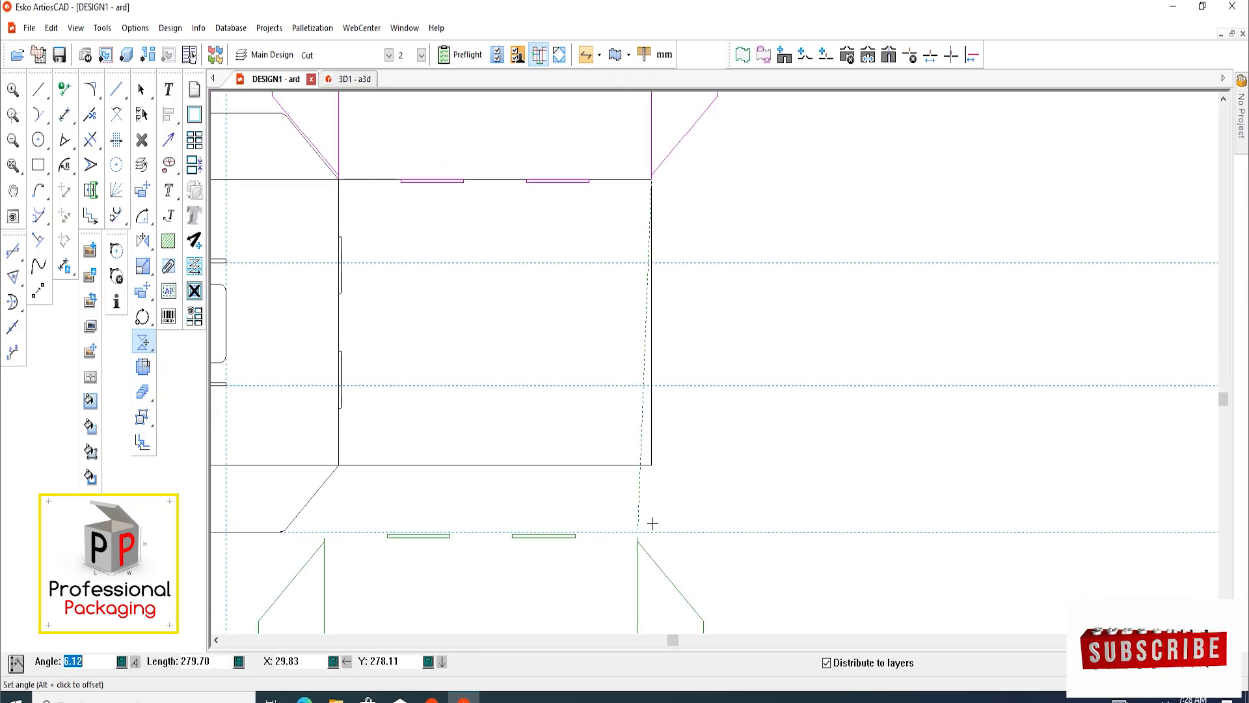
left_click(652, 466)
scroll(501, 466, "down", 4)
scroll(566, 466, "up", 2)
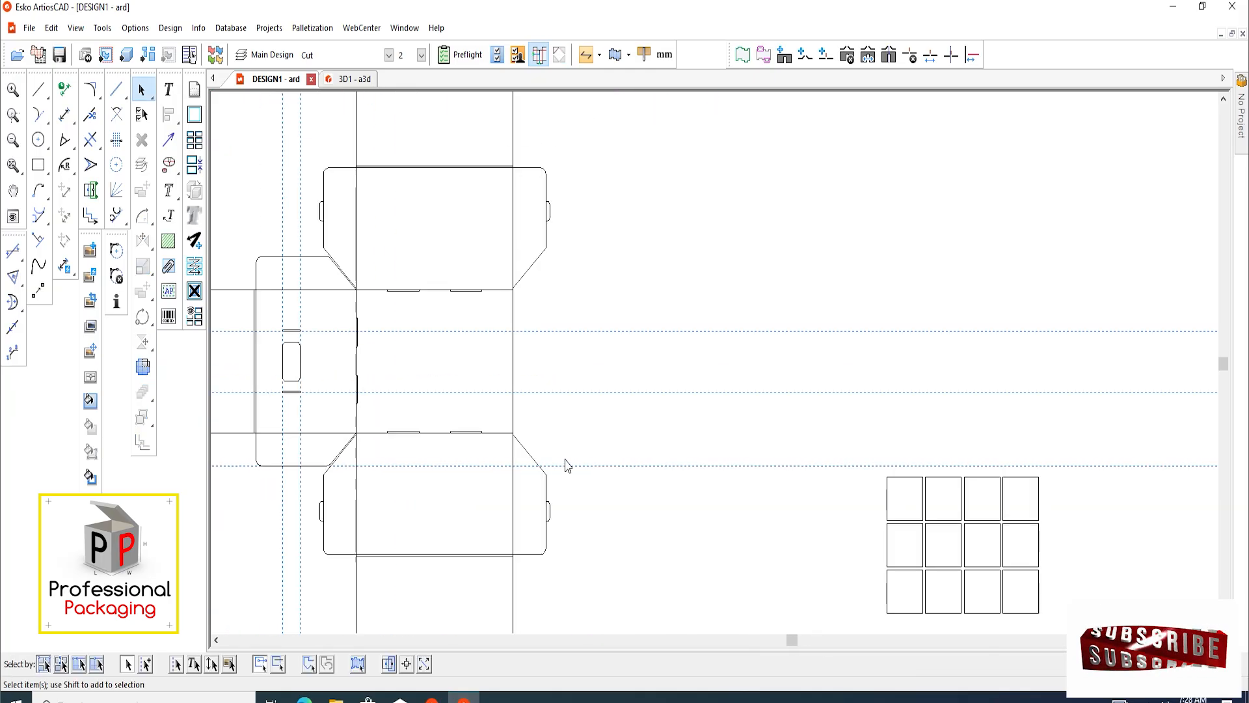
Mirror-copy the left side panels with their flaps, slots and cut-out to the base panel's right edge, 285 mm across
scroll(540, 458, "down", 1)
scroll(247, 391, "up", 2)
left_click_drag(271, 214, 508, 477)
scroll(538, 452, "up", 3)
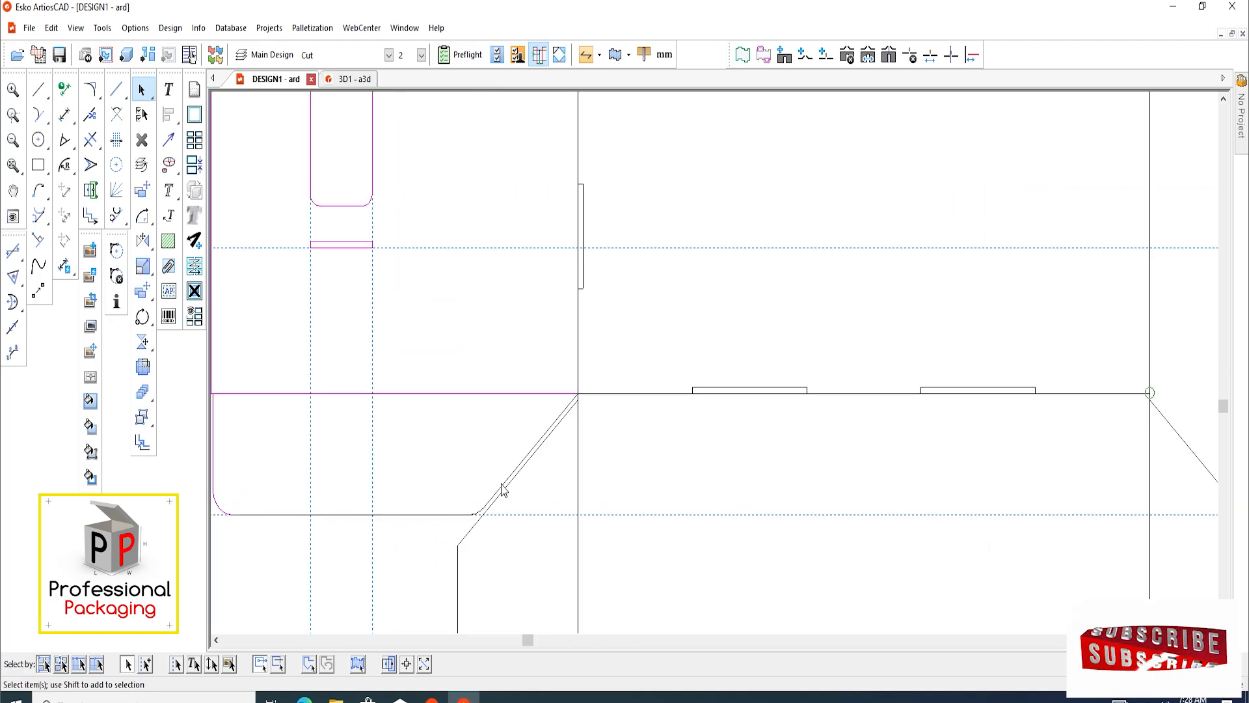
scroll(570, 303, "down", 2)
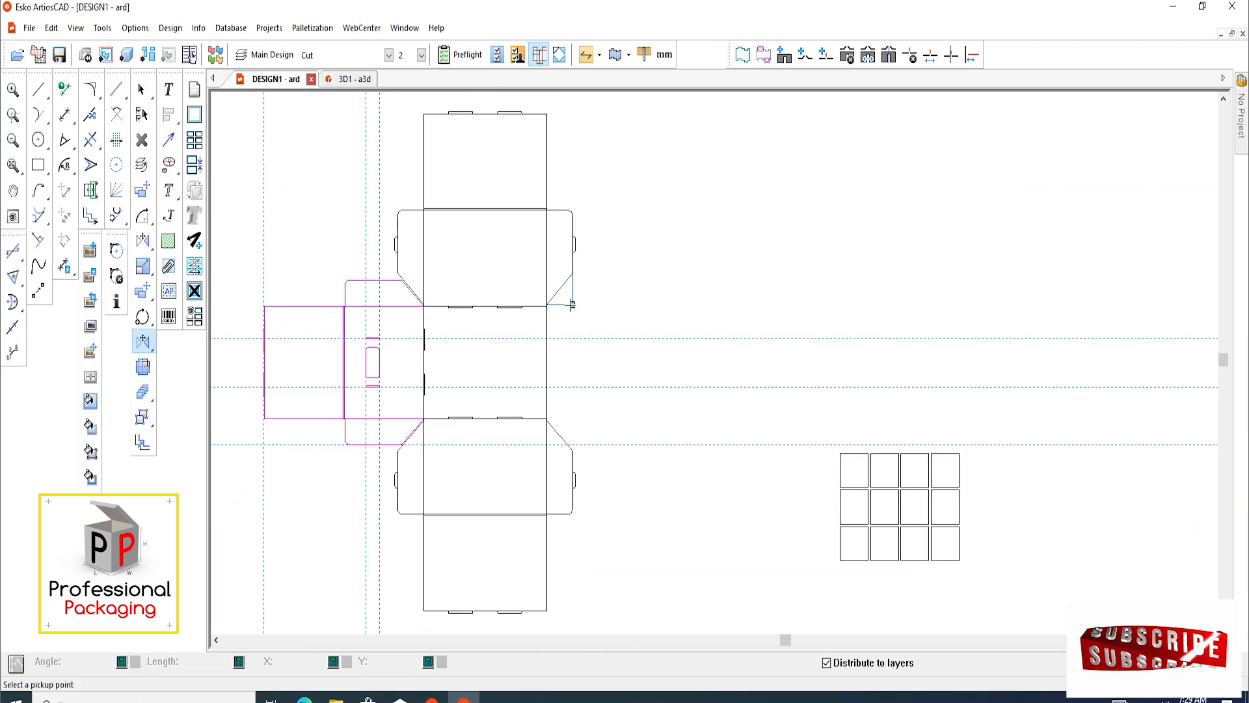
scroll(515, 313, "up", 2)
scroll(362, 305, "up", 3)
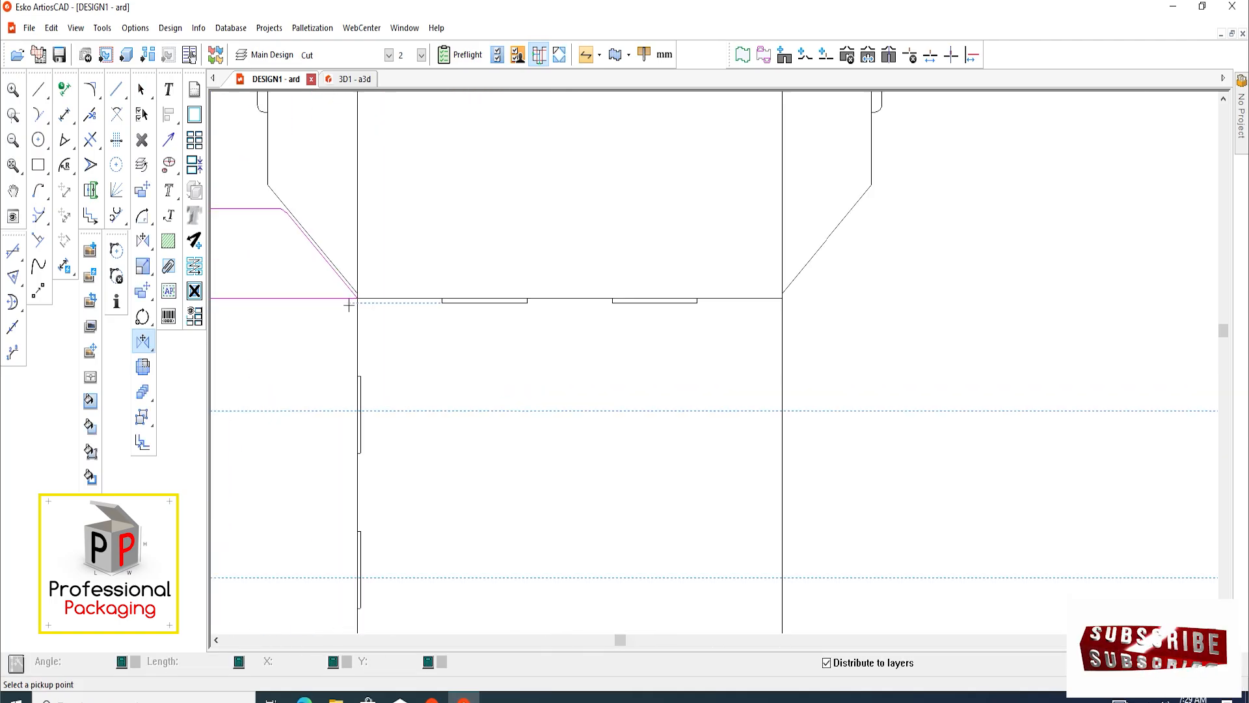
left_click(361, 293)
scroll(371, 287, "down", 3)
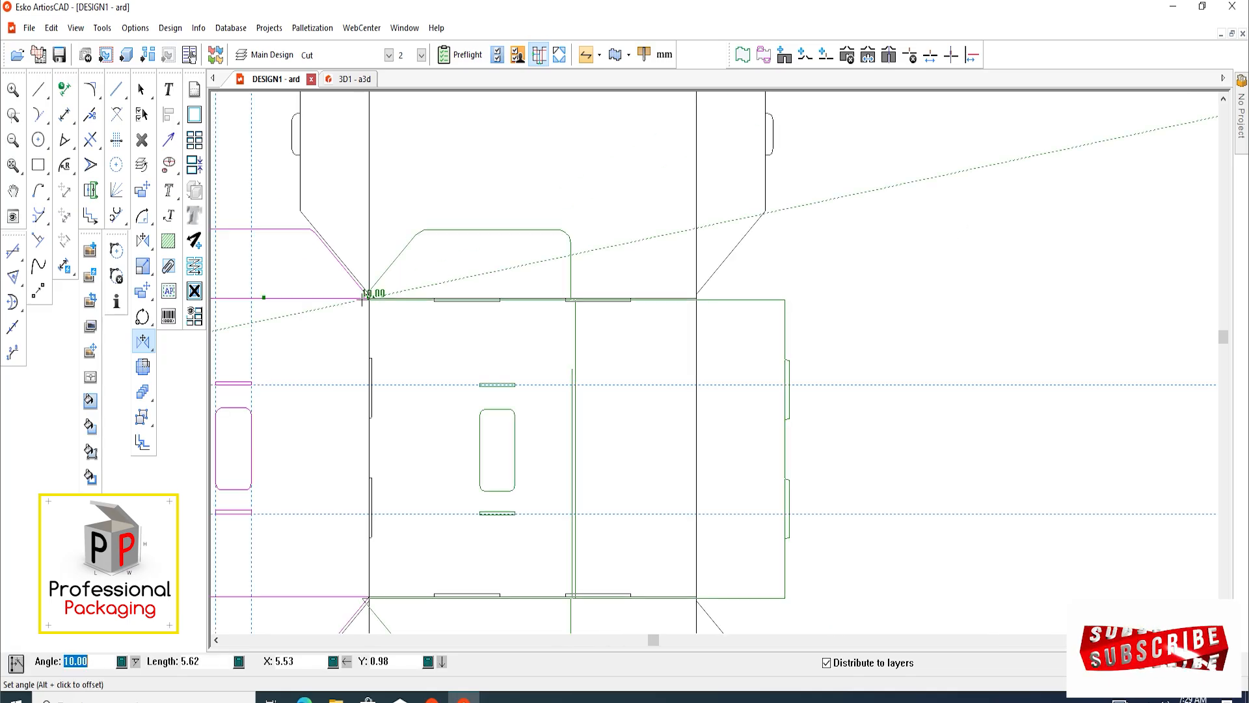
scroll(786, 290, "up", 6)
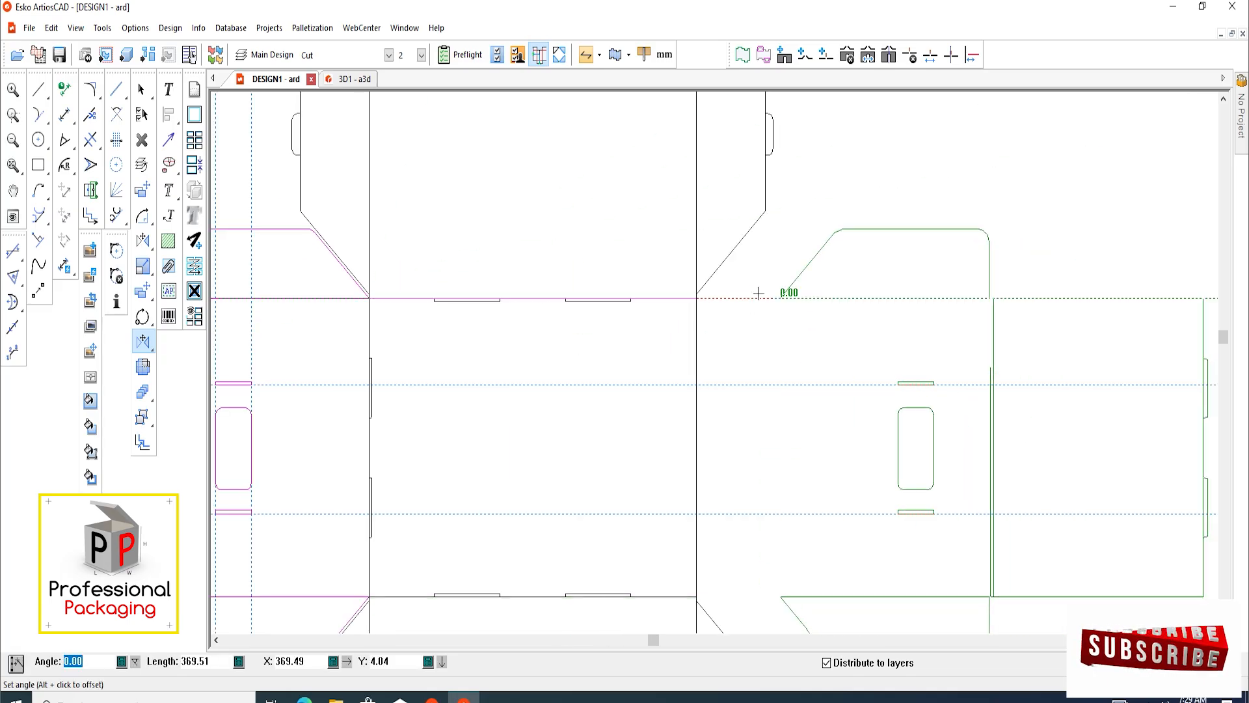
left_click(702, 293)
scroll(534, 284, "up", 2)
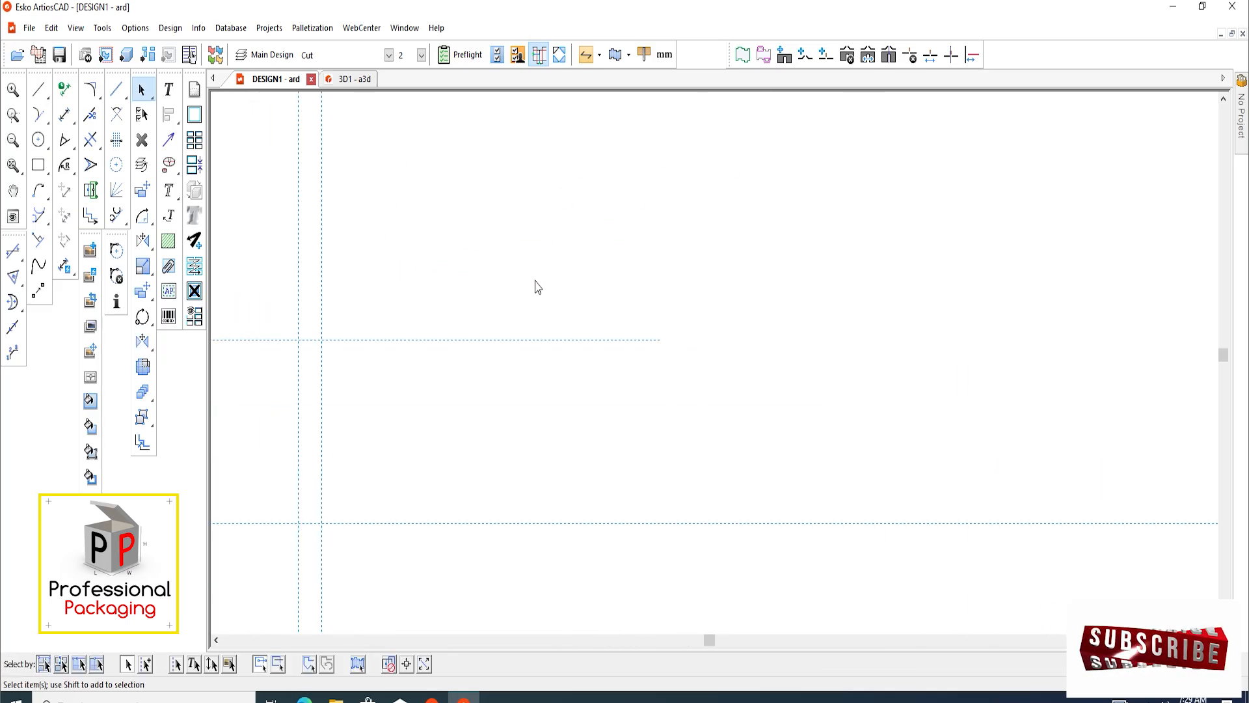
scroll(525, 288, "down", 4)
scroll(510, 299, "up", 2)
scroll(510, 298, "down", 4)
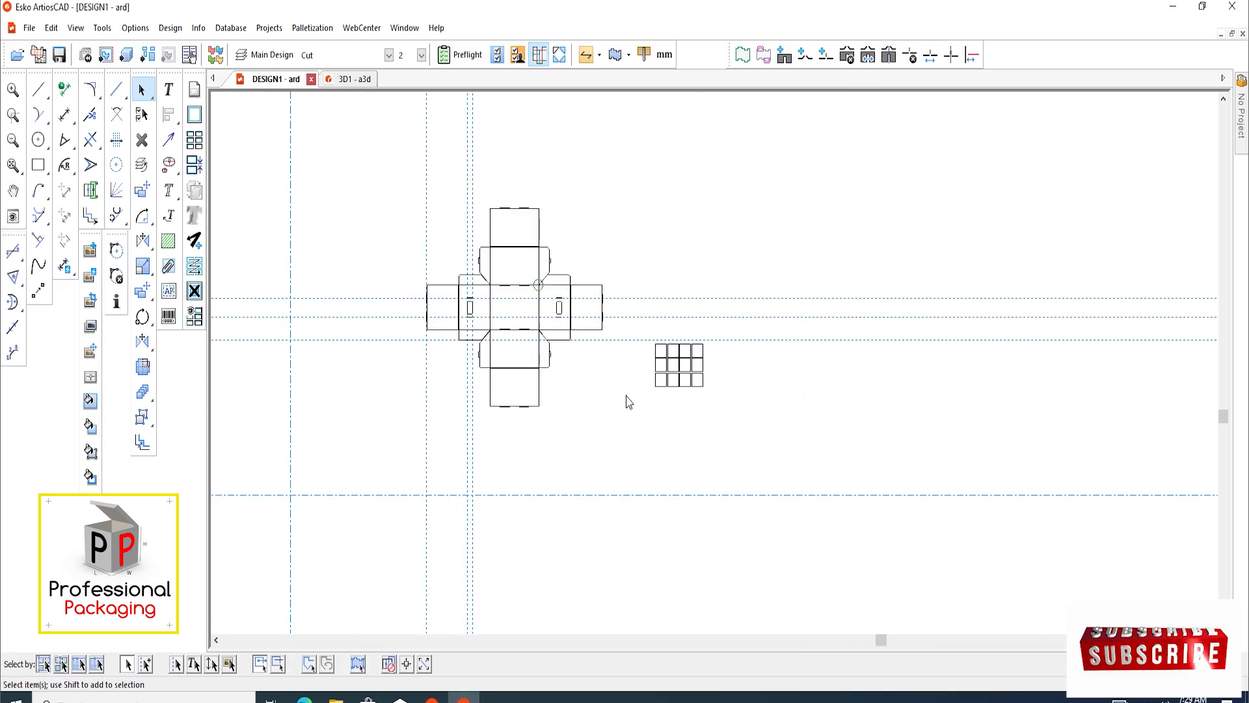
Move the twelve-cell bottle layout grid about 2600 mm to the right, away from the carrier blank
scroll(625, 399, "up", 2)
left_click_drag(652, 345, 762, 450)
scroll(472, 374, "down", 2)
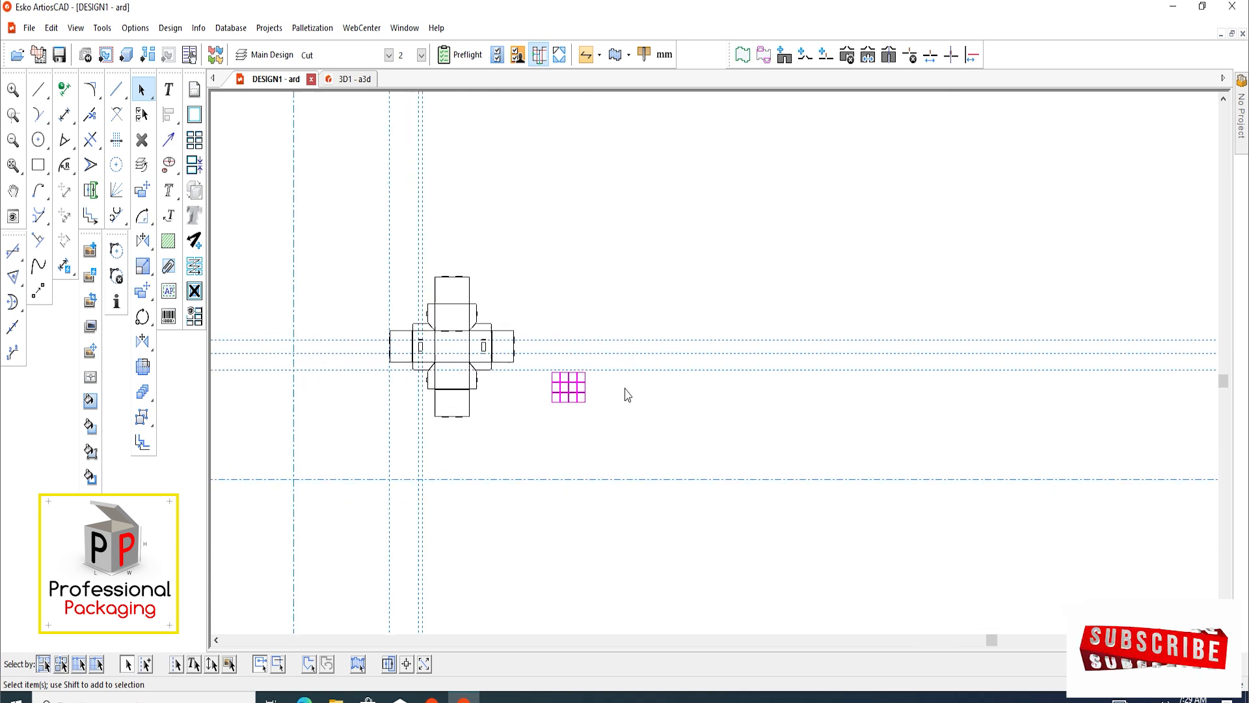
left_click(142, 189)
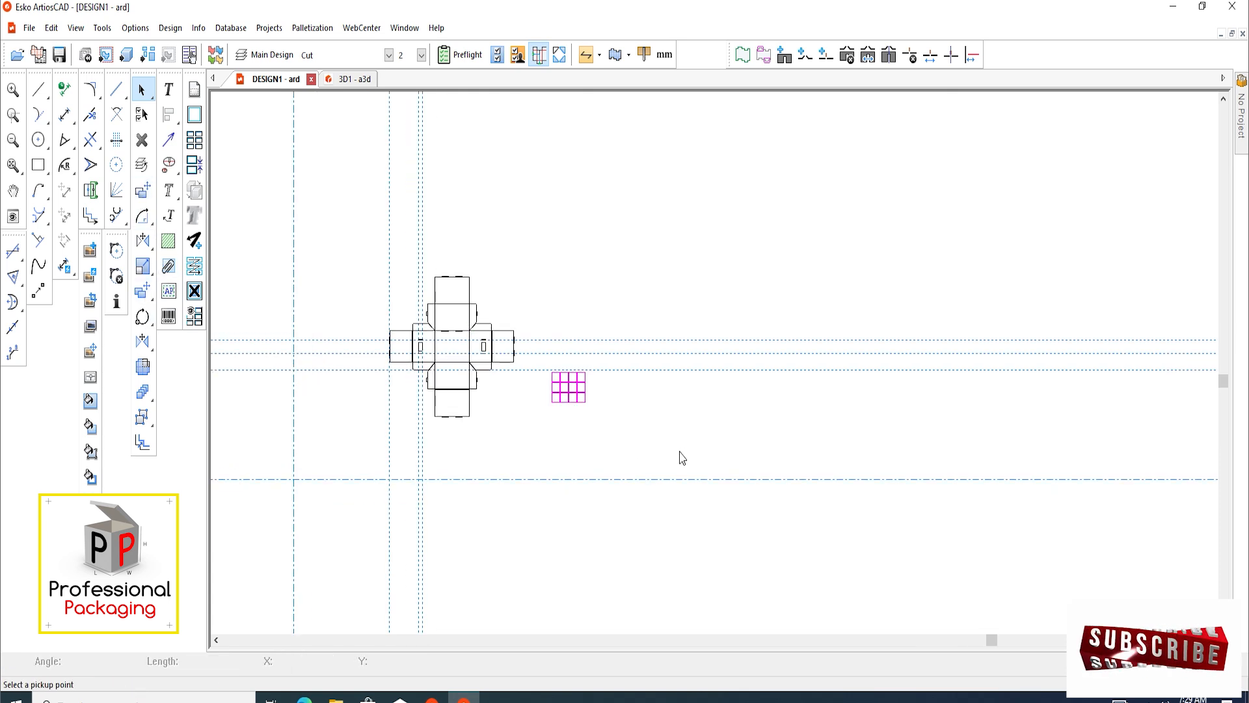
left_click(551, 402)
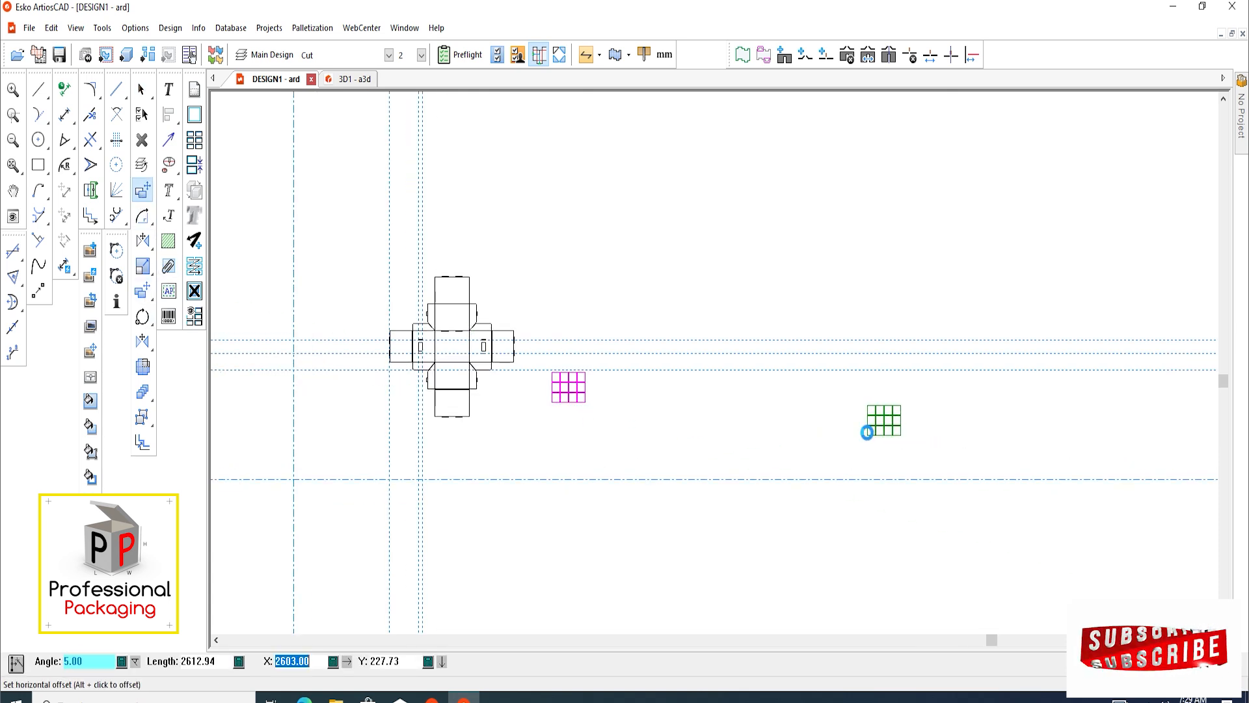
left_click(870, 427)
Examine the carrier blank's mirrored panels, flaps, locking tabs, slots and fold lines on all four sides
scroll(500, 351, "up", 3)
scroll(414, 471, "up", 3)
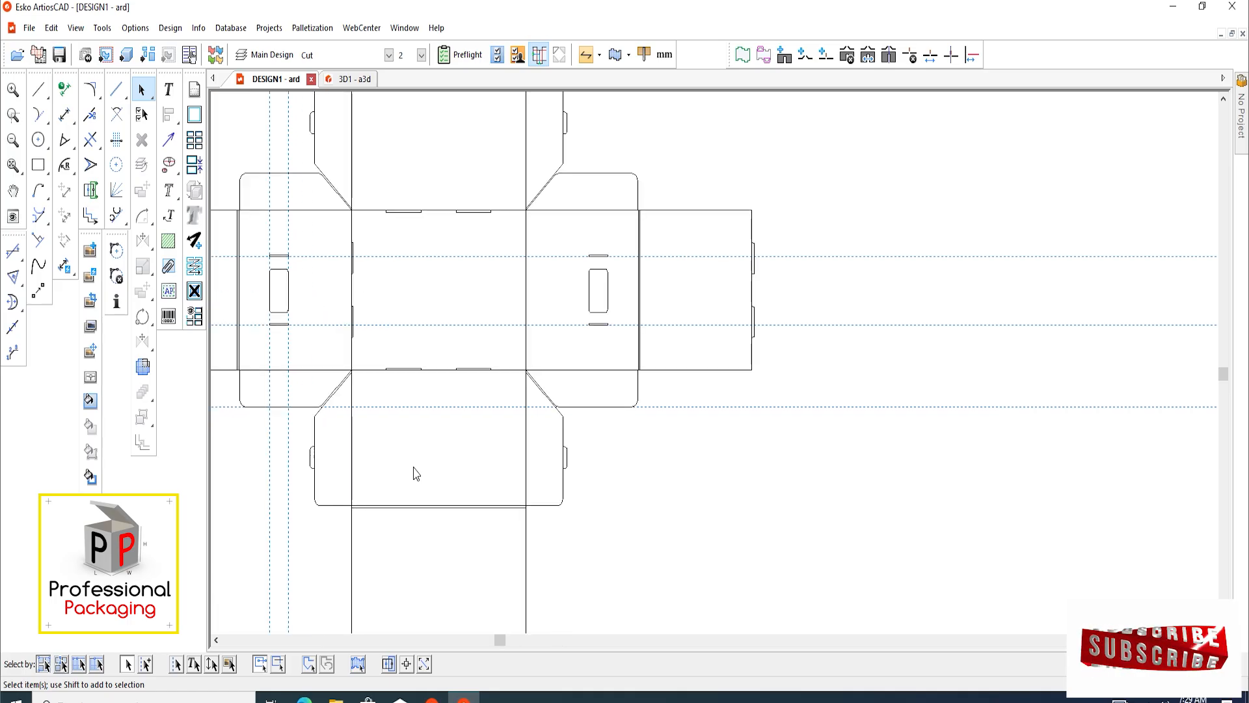
scroll(460, 391, "up", 2)
scroll(368, 335, "down", 5)
scroll(377, 339, "up", 2)
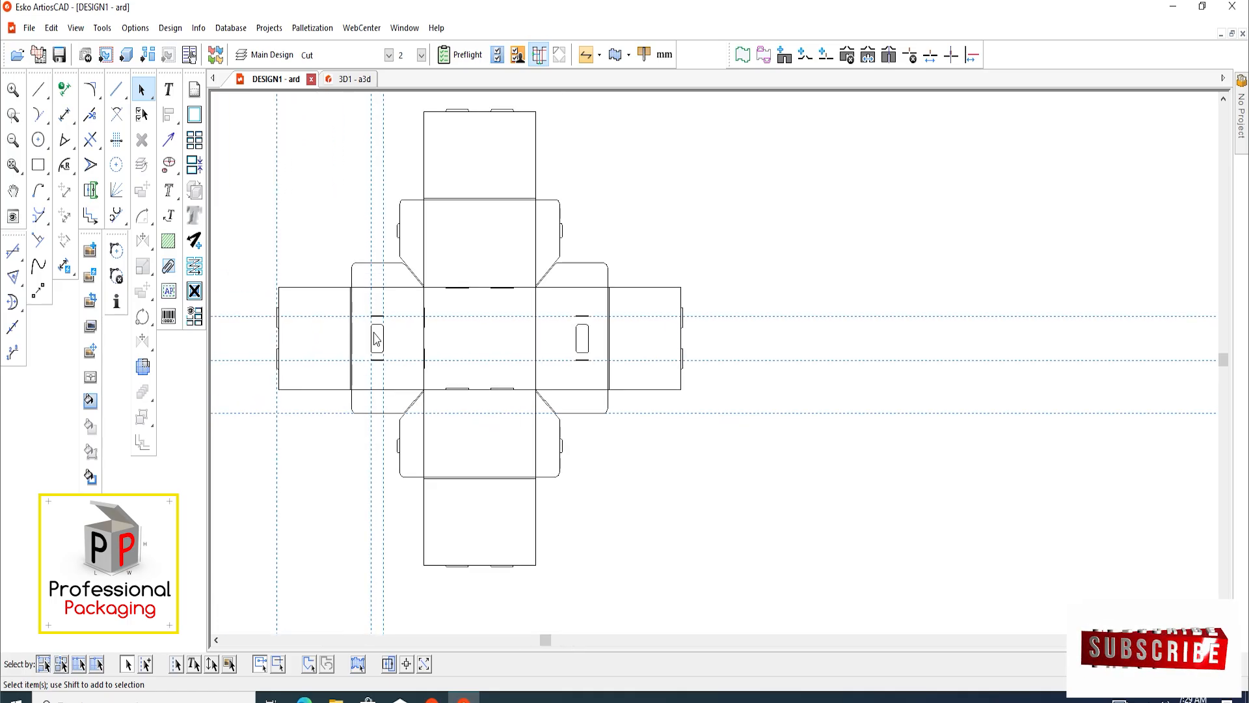
scroll(563, 460, "down", 2)
scroll(427, 253, "up", 5)
scroll(443, 340, "down", 3)
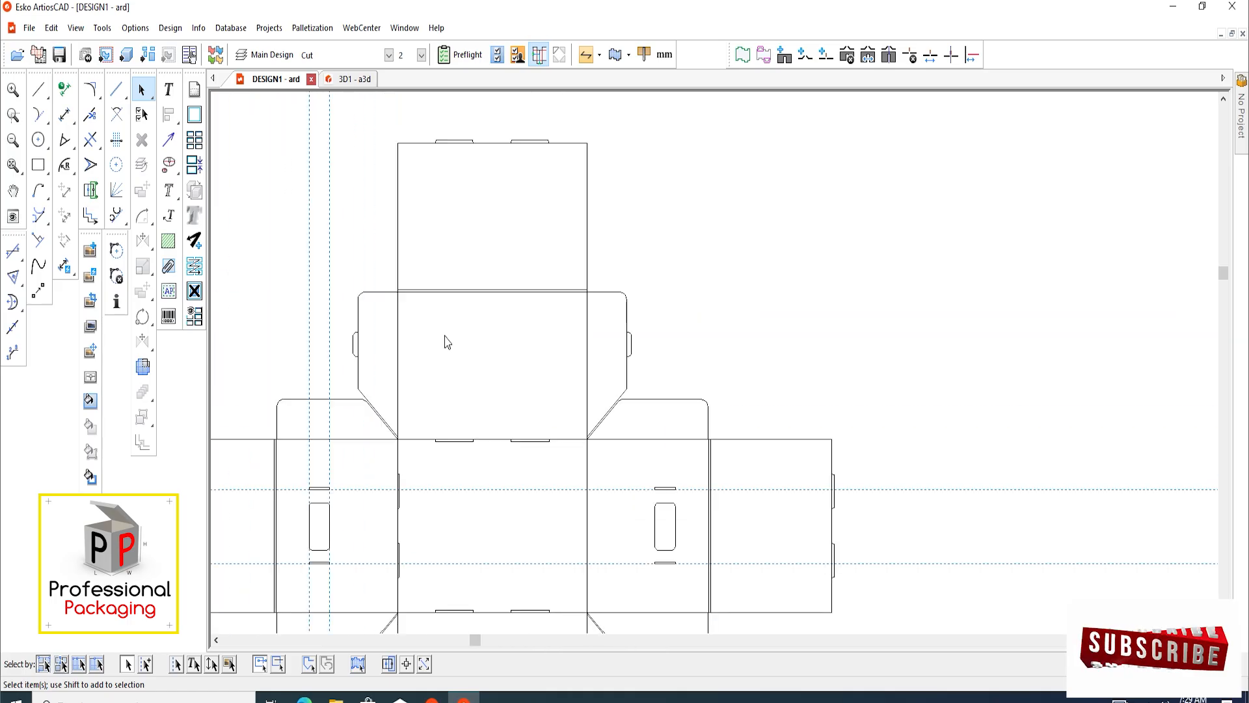
scroll(473, 233, "up", 2)
scroll(460, 265, "down", 3)
scroll(488, 381, "up", 4)
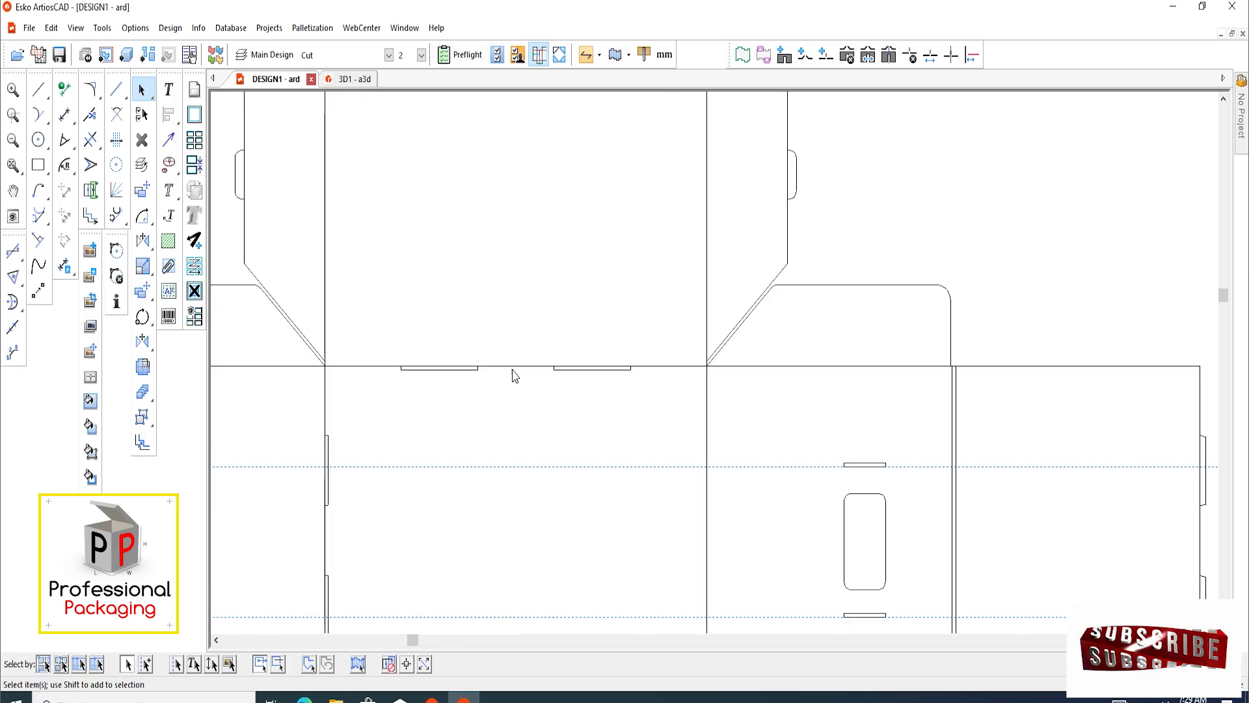
scroll(449, 253, "up", 2)
scroll(426, 297, "down", 4)
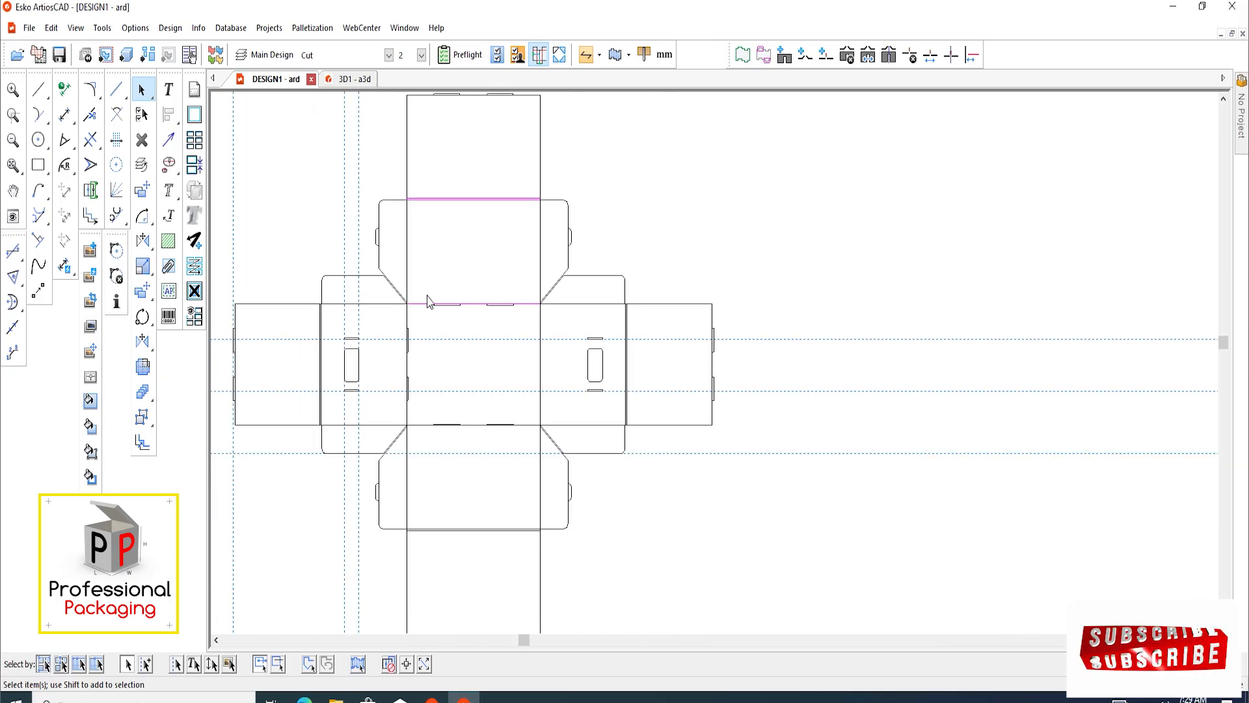
scroll(427, 301, "down", 2)
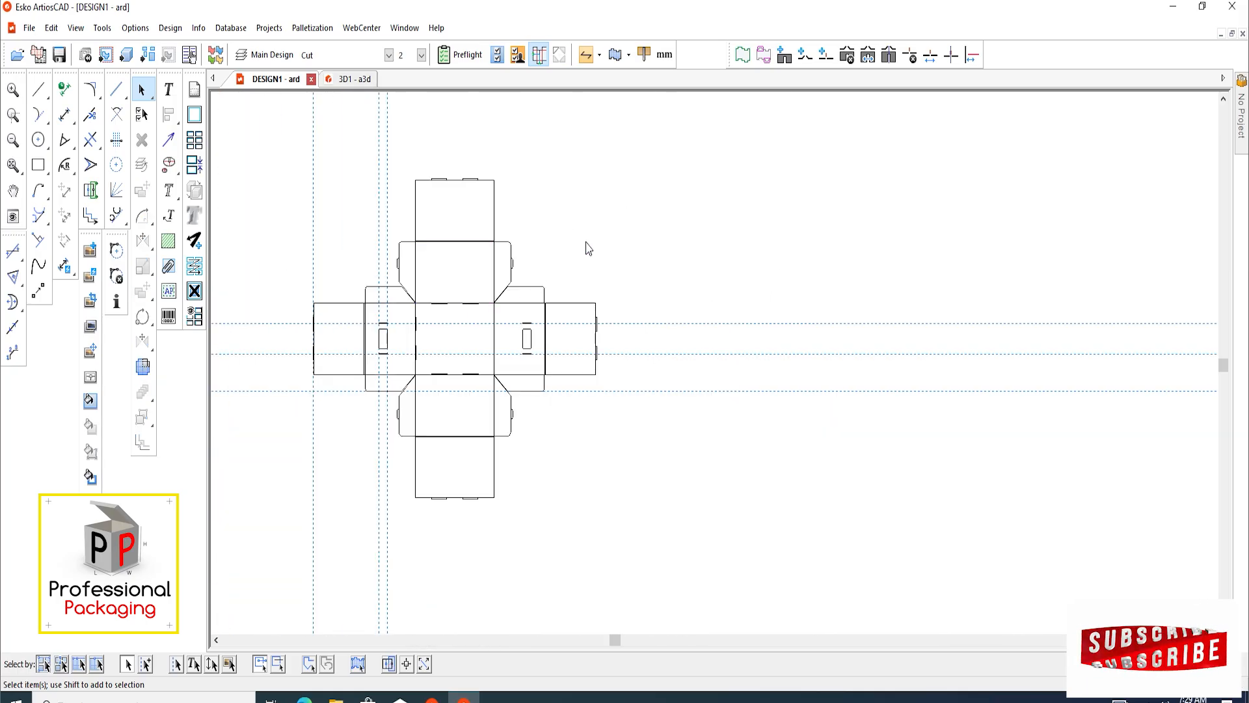
Run the design check for double lines and gaps on the blank and accept removing the double lines
left_click(149, 29)
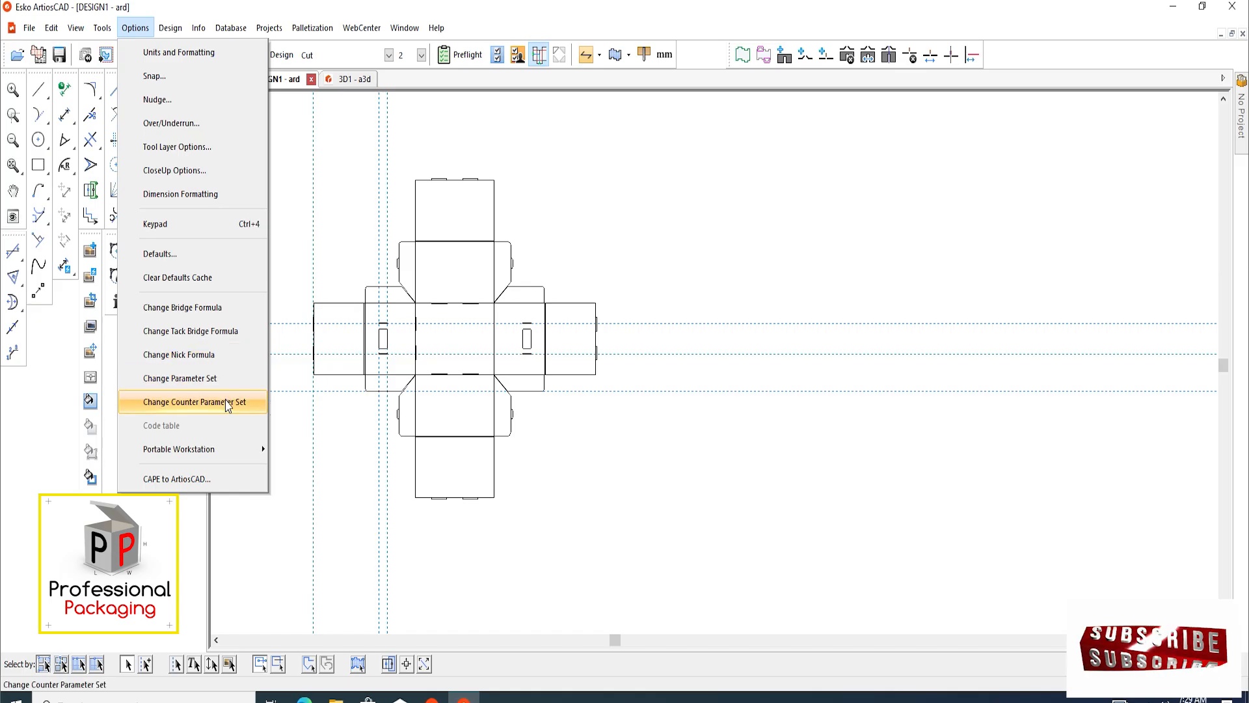
mouse_move(171, 30)
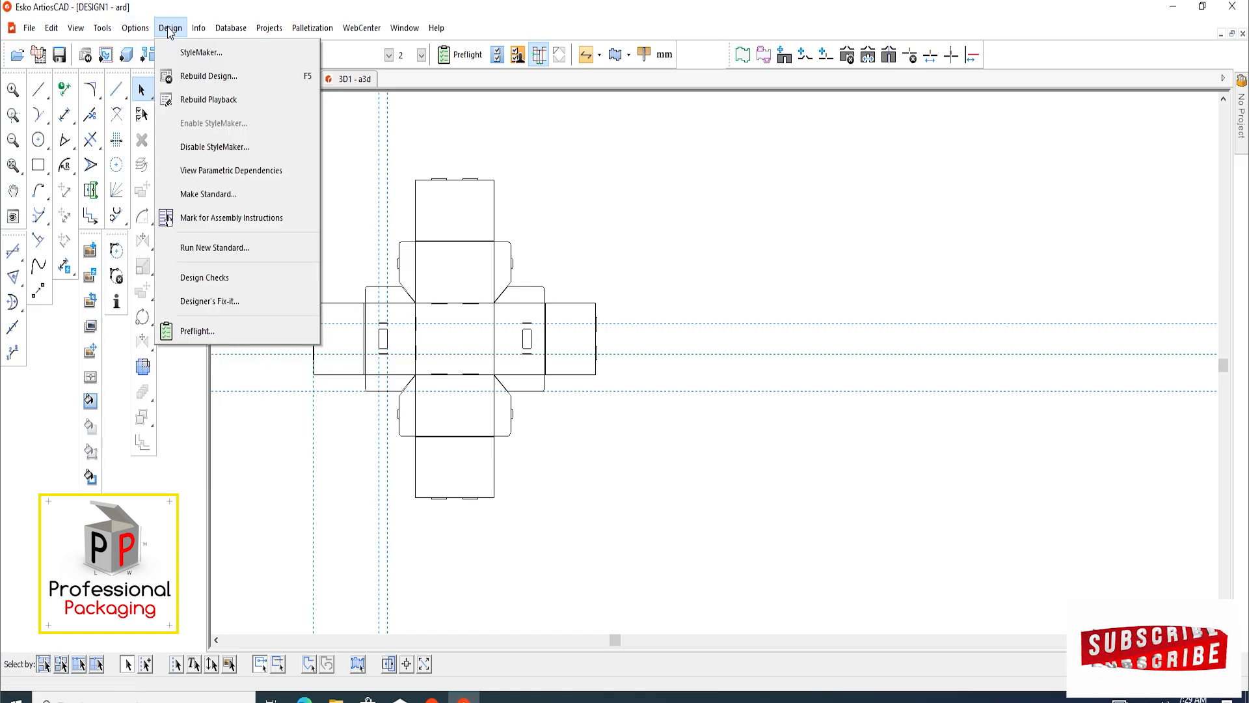
left_click(224, 277)
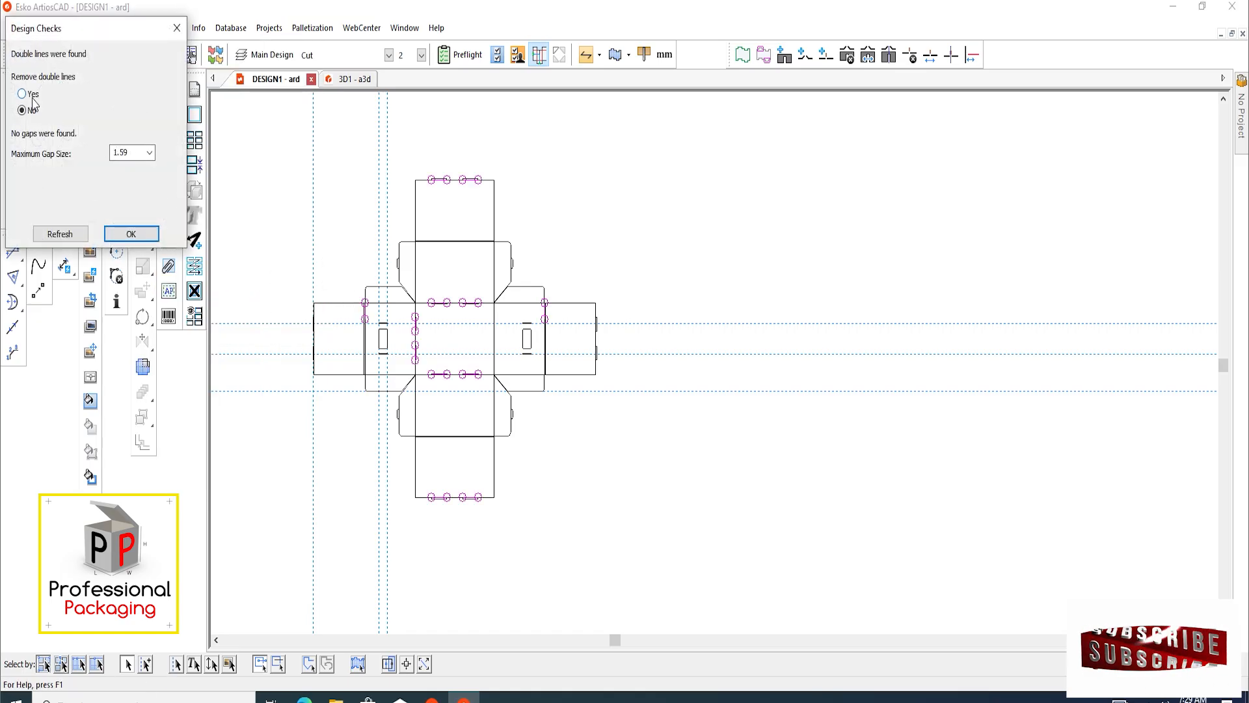
left_click(130, 236)
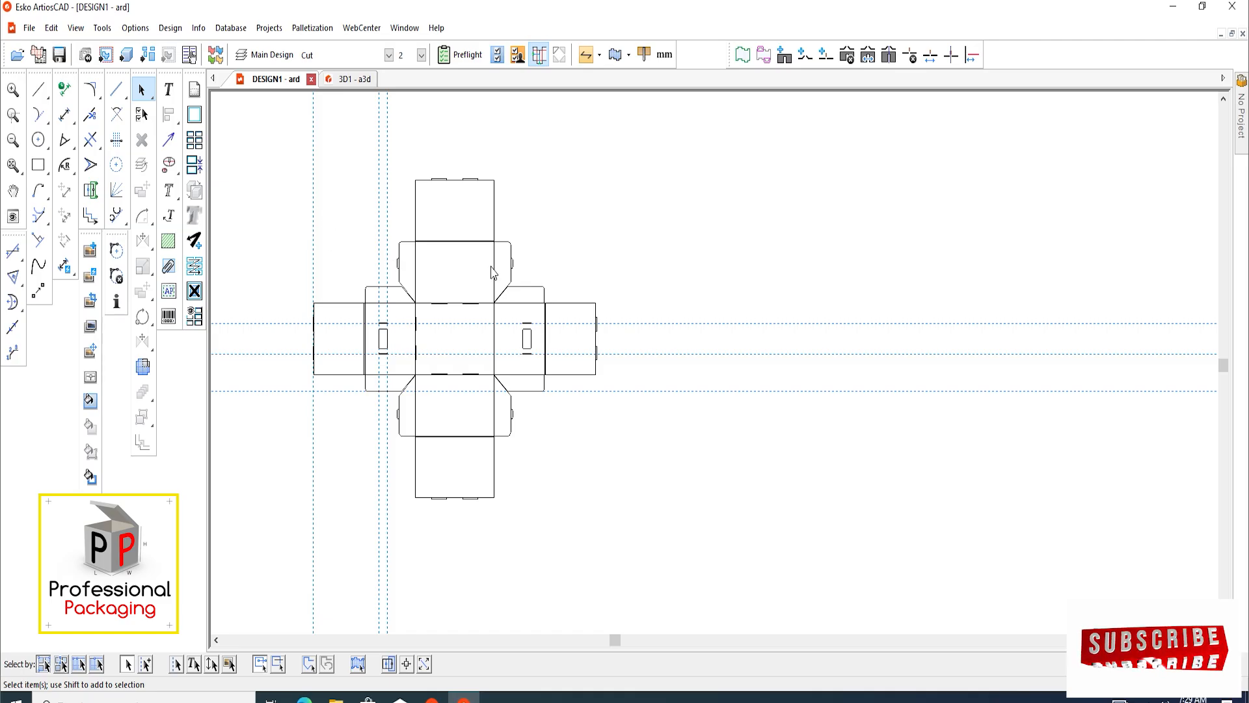
scroll(520, 273, "up", 1)
scroll(530, 234, "down", 2)
scroll(423, 299, "up", 5)
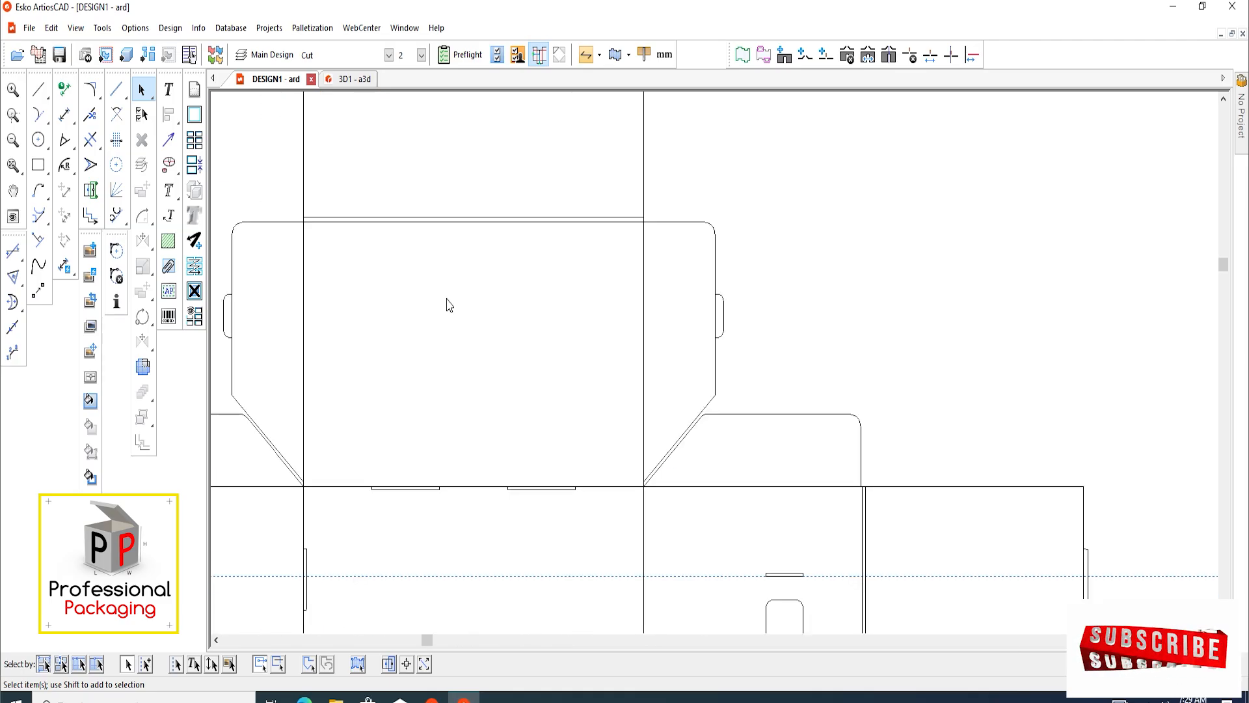
Change the carrier blank's panel and flap fold lines to creases, starting with the base panel's upper and lower edges
scroll(424, 234, "down", 2)
scroll(432, 307, "up", 2)
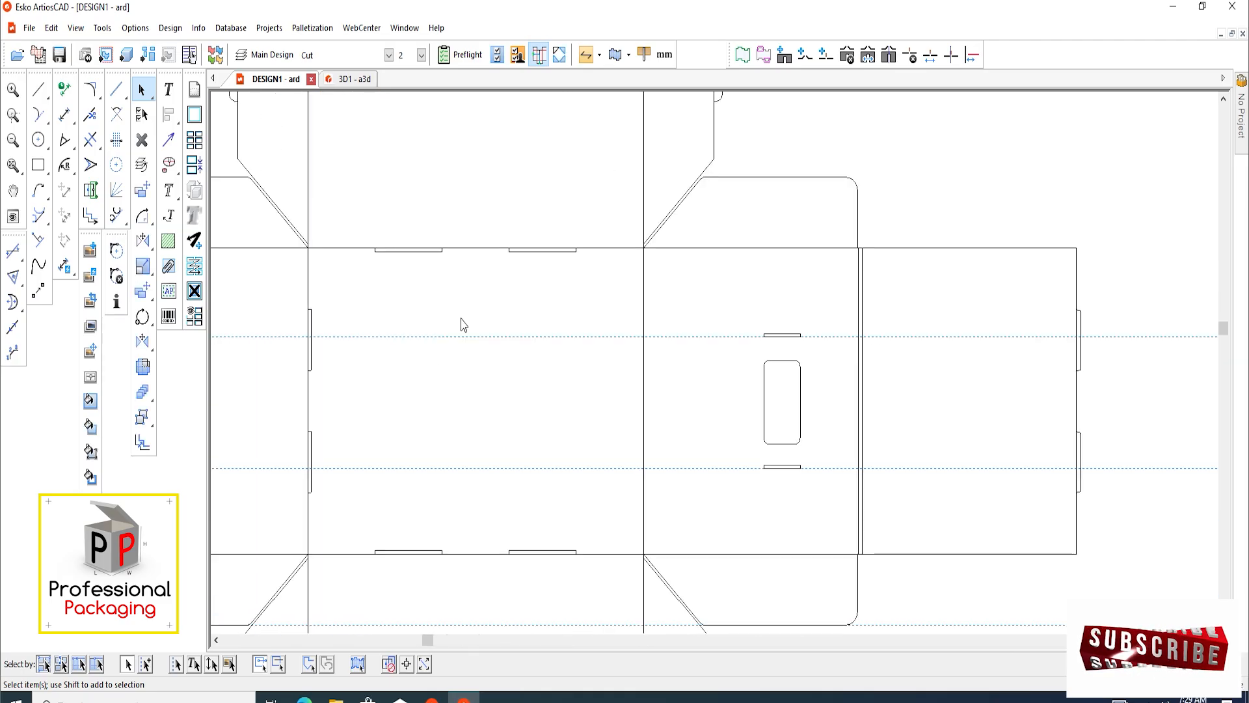
left_click_drag(472, 322, 471, 323)
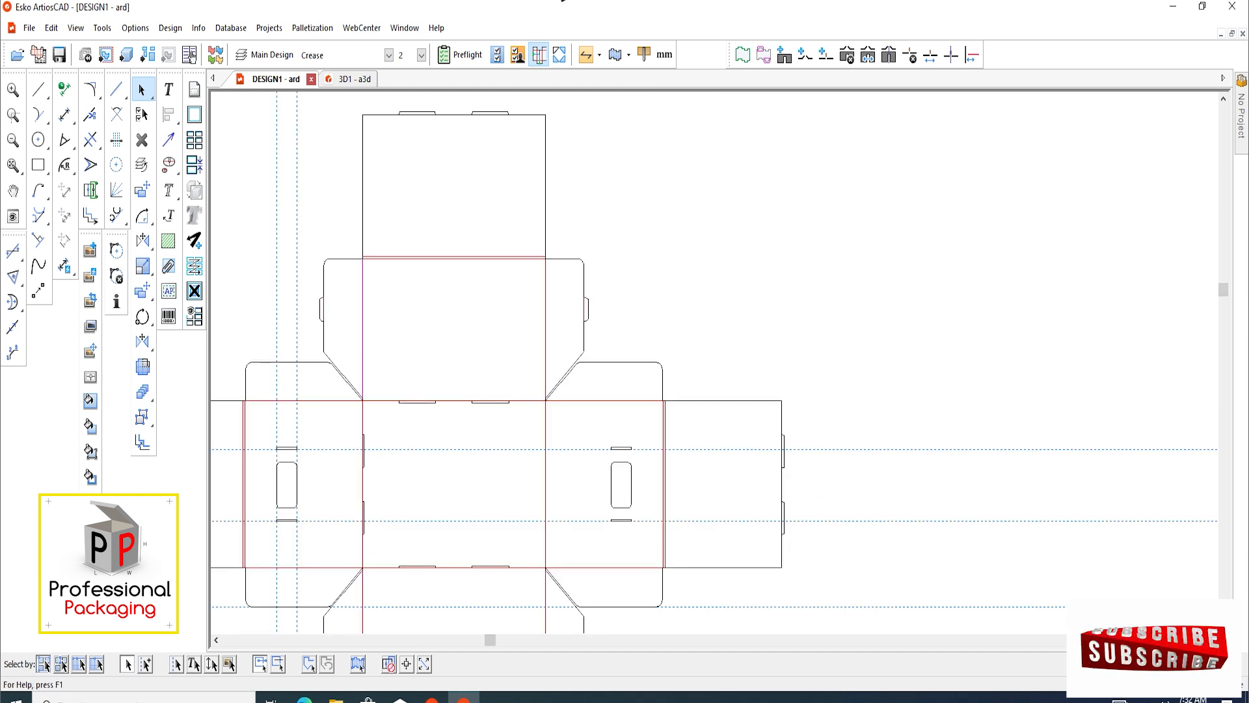
scroll(619, 431, "down", 2)
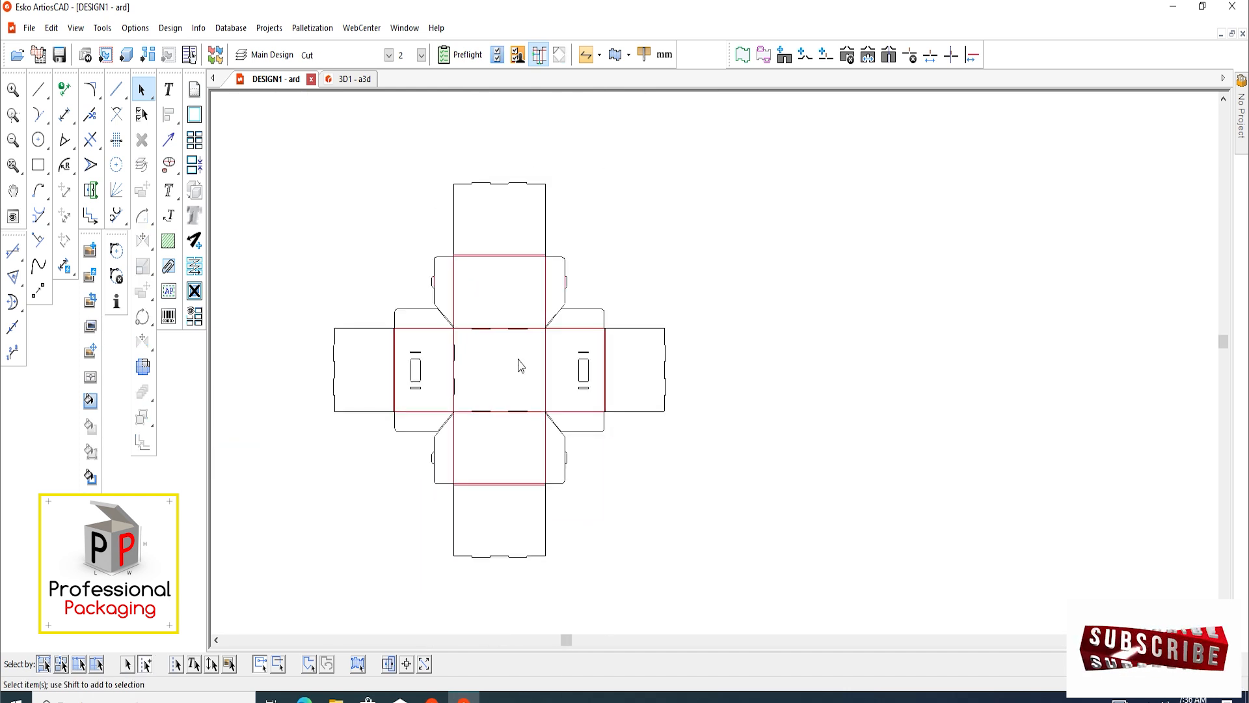
Add the creased carrier blank to the existing 3D workspace with the unfolded-design settings left as they are
middle_click_drag(519, 359, 490, 347)
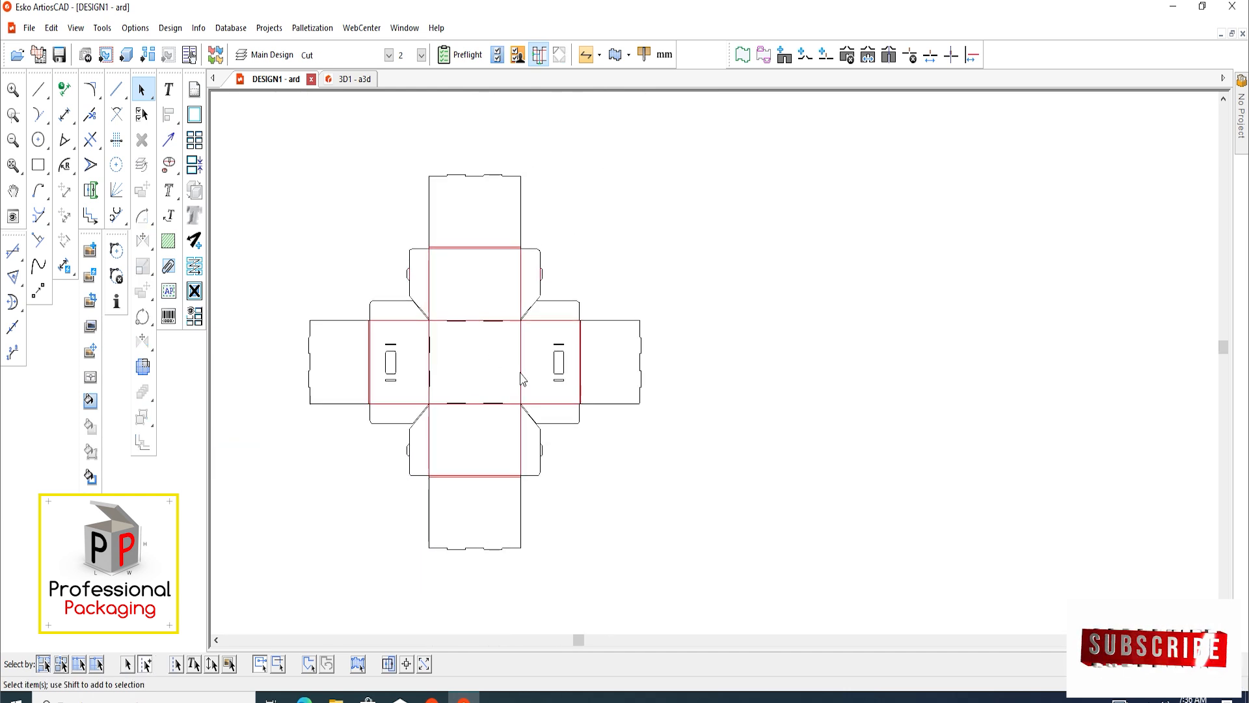
scroll(523, 371, "up", 1)
scroll(531, 347, "down", 1)
left_click(127, 55)
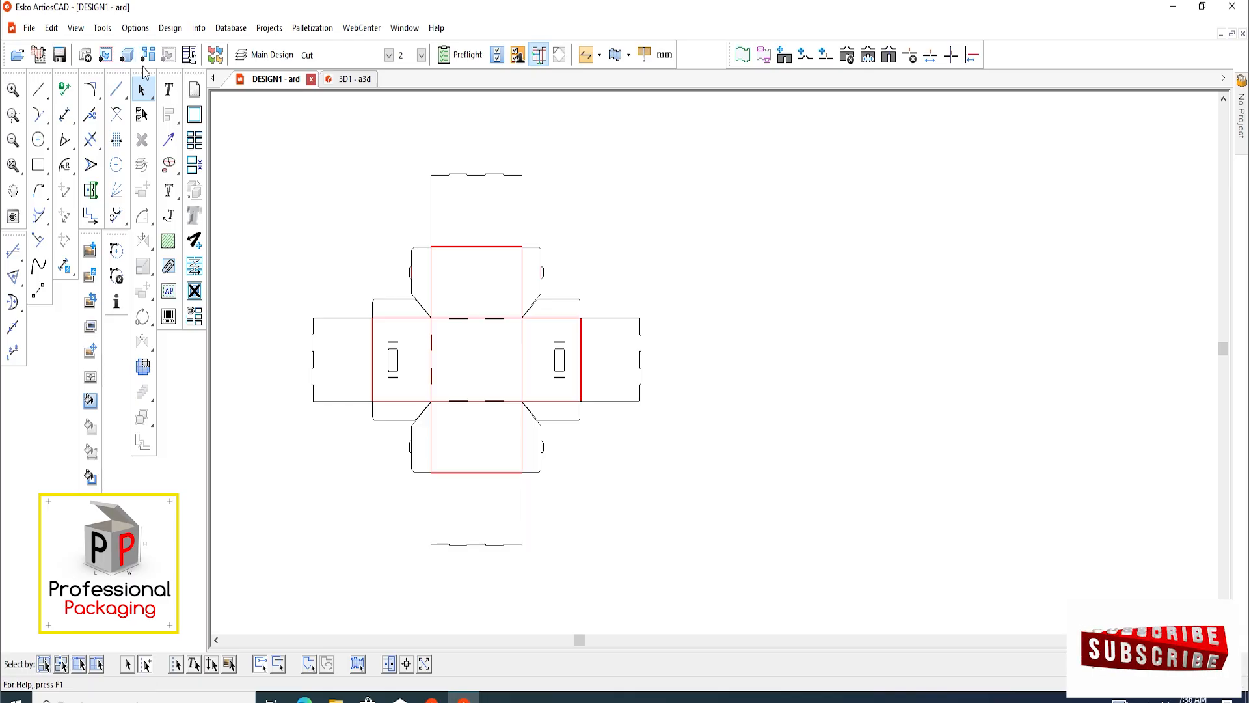
left_click(592, 409)
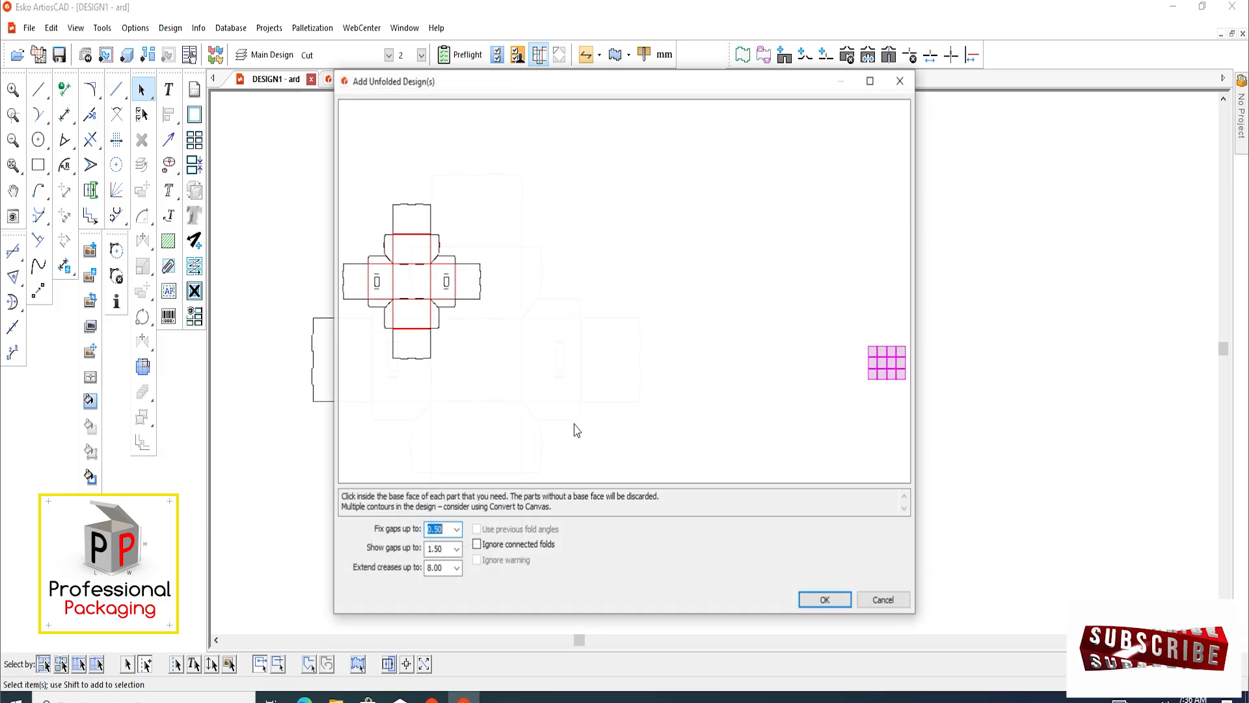
left_click(809, 606)
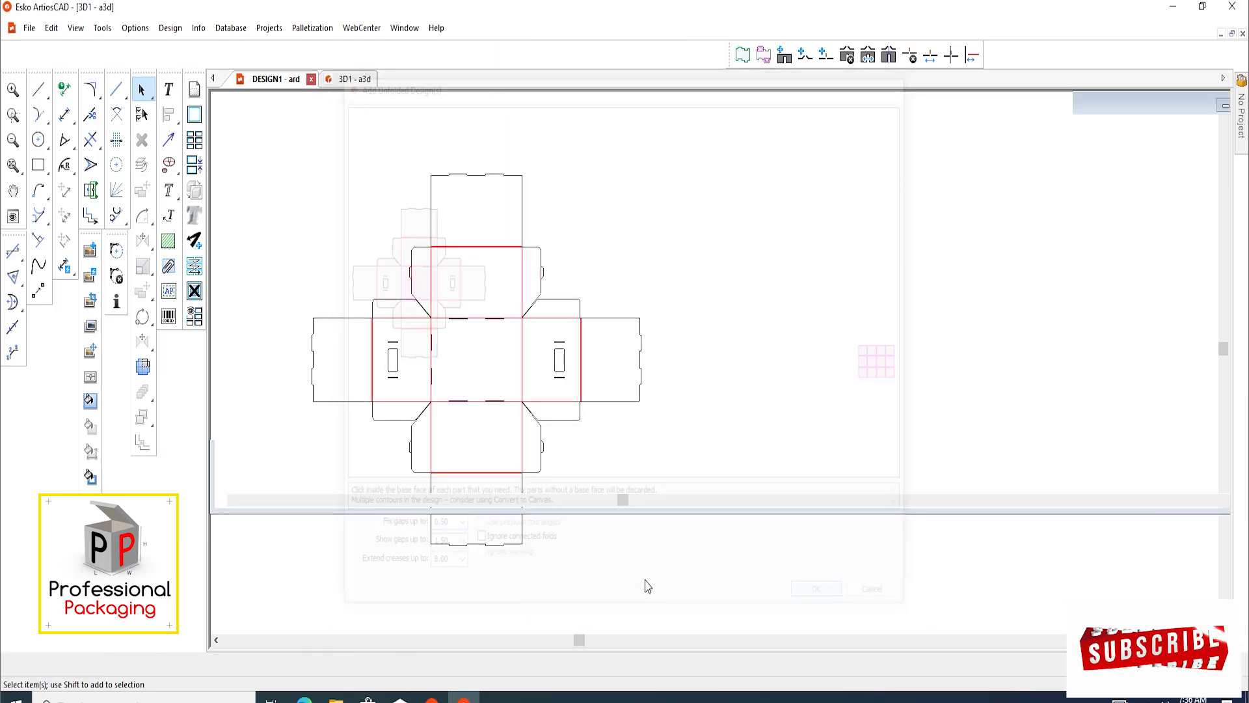
Examine the flat carrier blank in 3D from above, including its panels, flaps, hand holes and slots
scroll(679, 310, "down", 2)
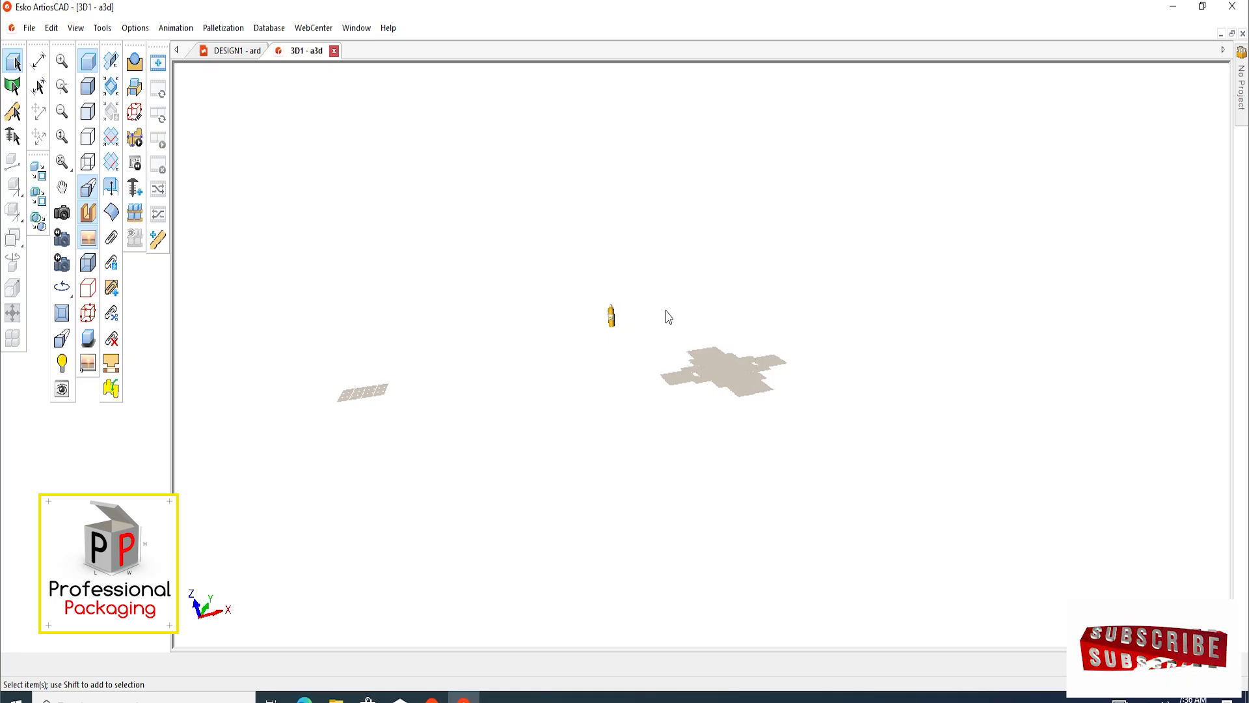
scroll(716, 380, "up", 5)
scroll(616, 316, "down", 2)
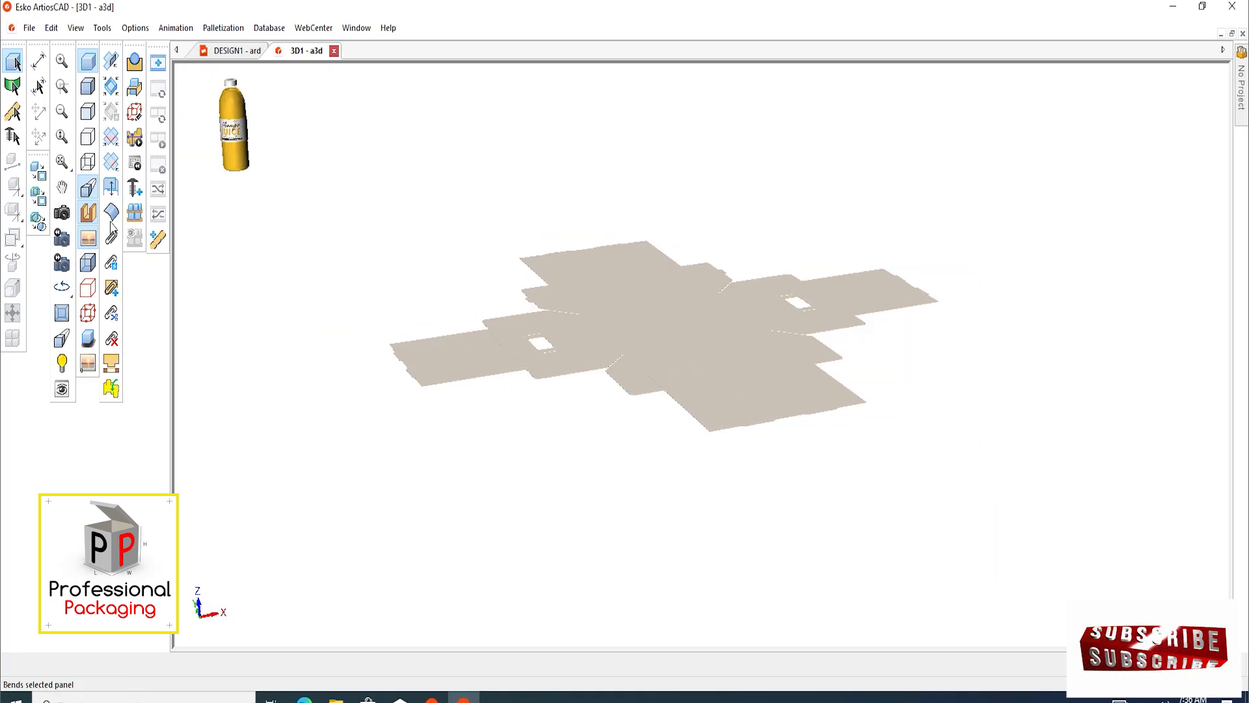
left_click(62, 213)
left_click_drag(642, 307, 675, 477)
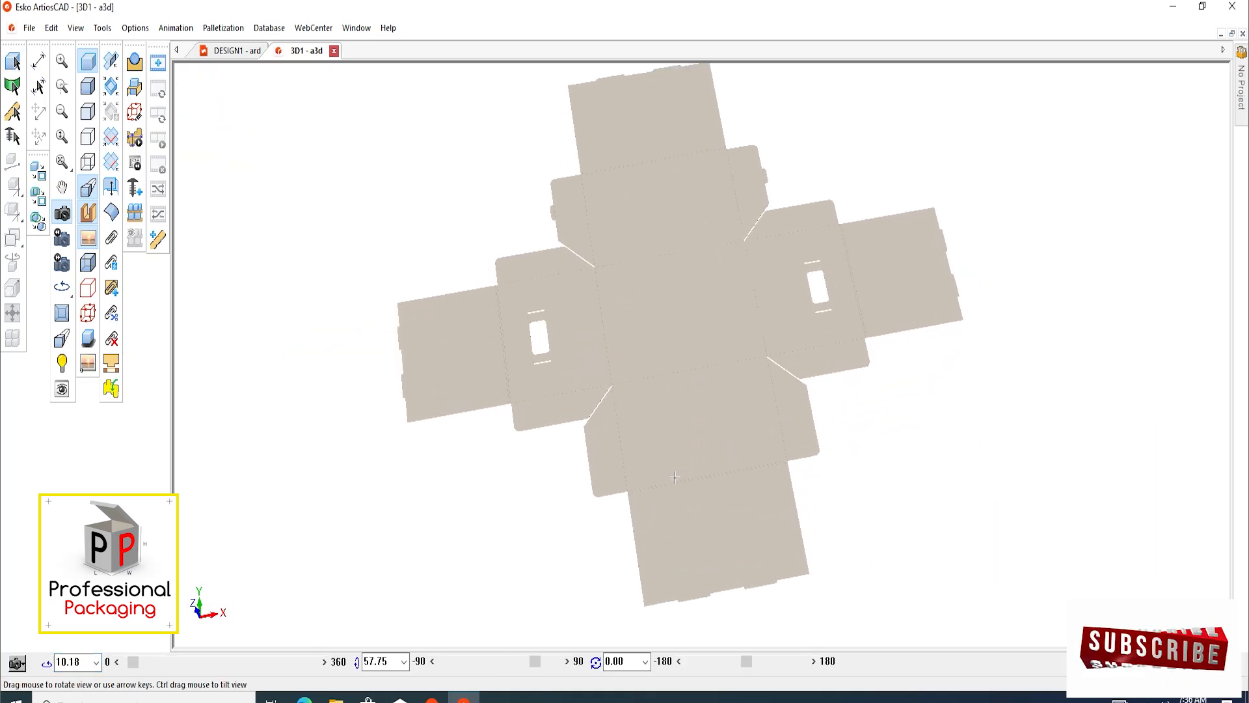
middle_click_drag(691, 330, 636, 363)
scroll(633, 340, "down", 2)
scroll(624, 338, "up", 5)
scroll(637, 298, "down", 2)
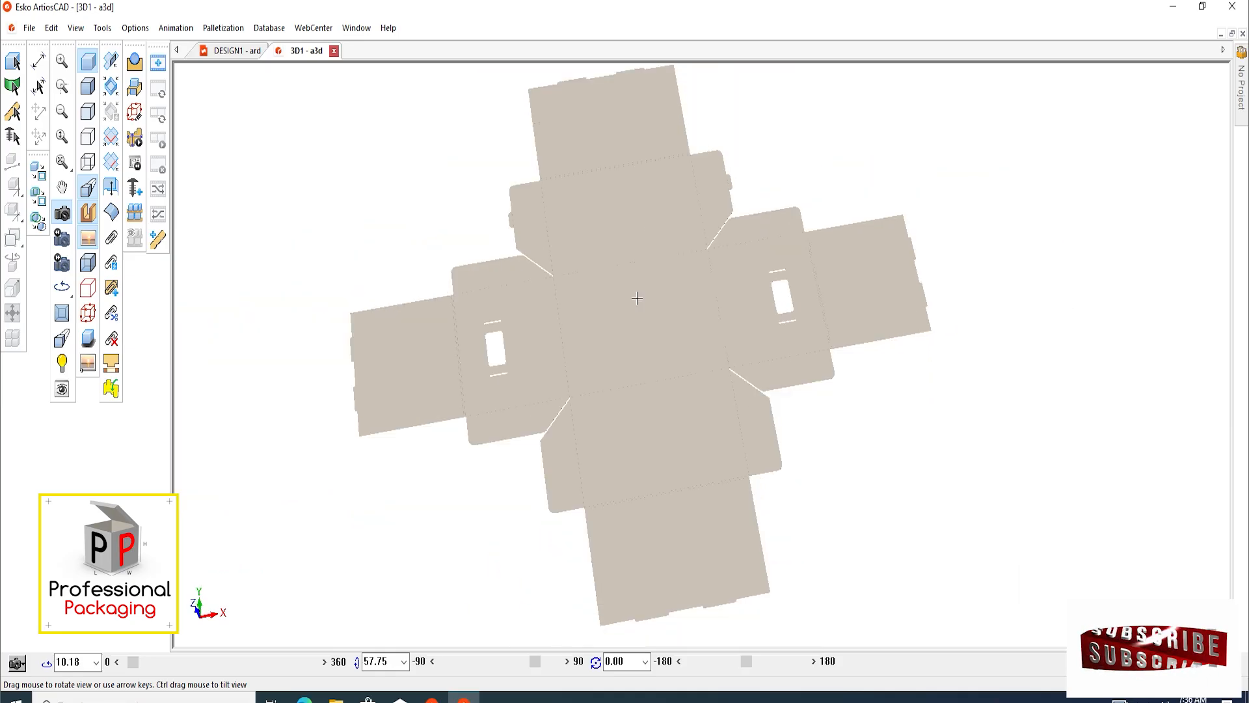
scroll(640, 296, "down", 3)
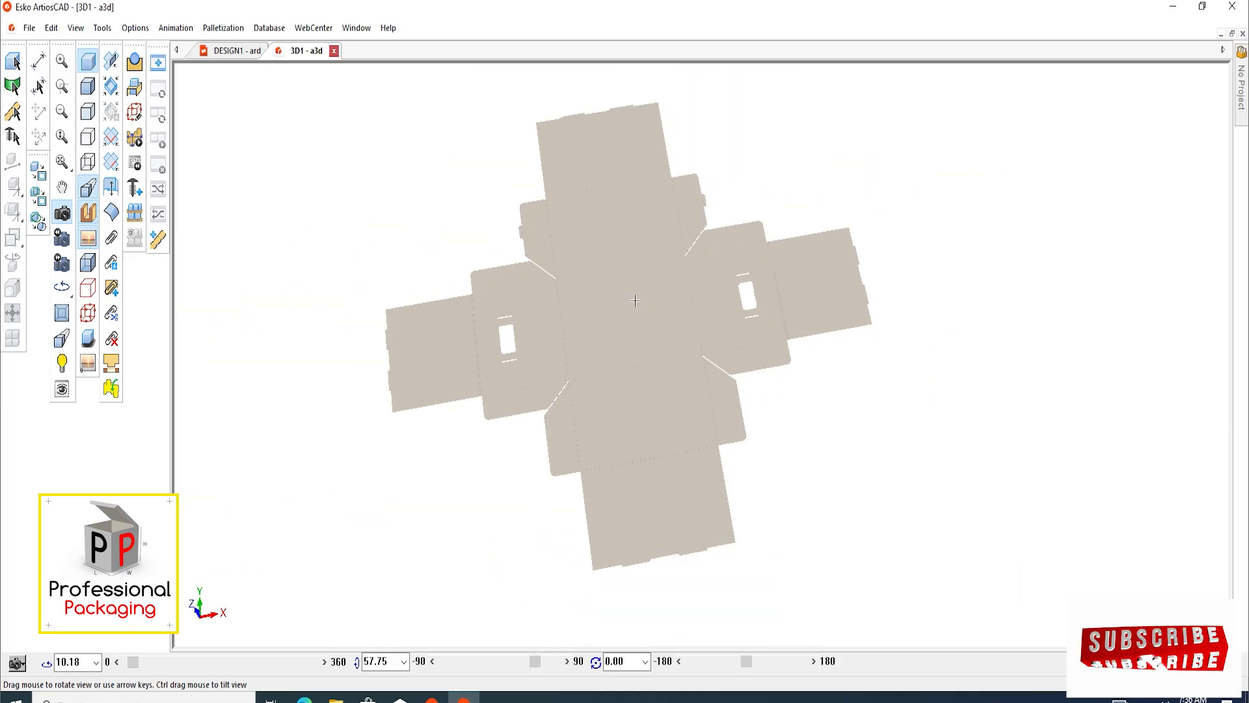
scroll(560, 333, "up", 4)
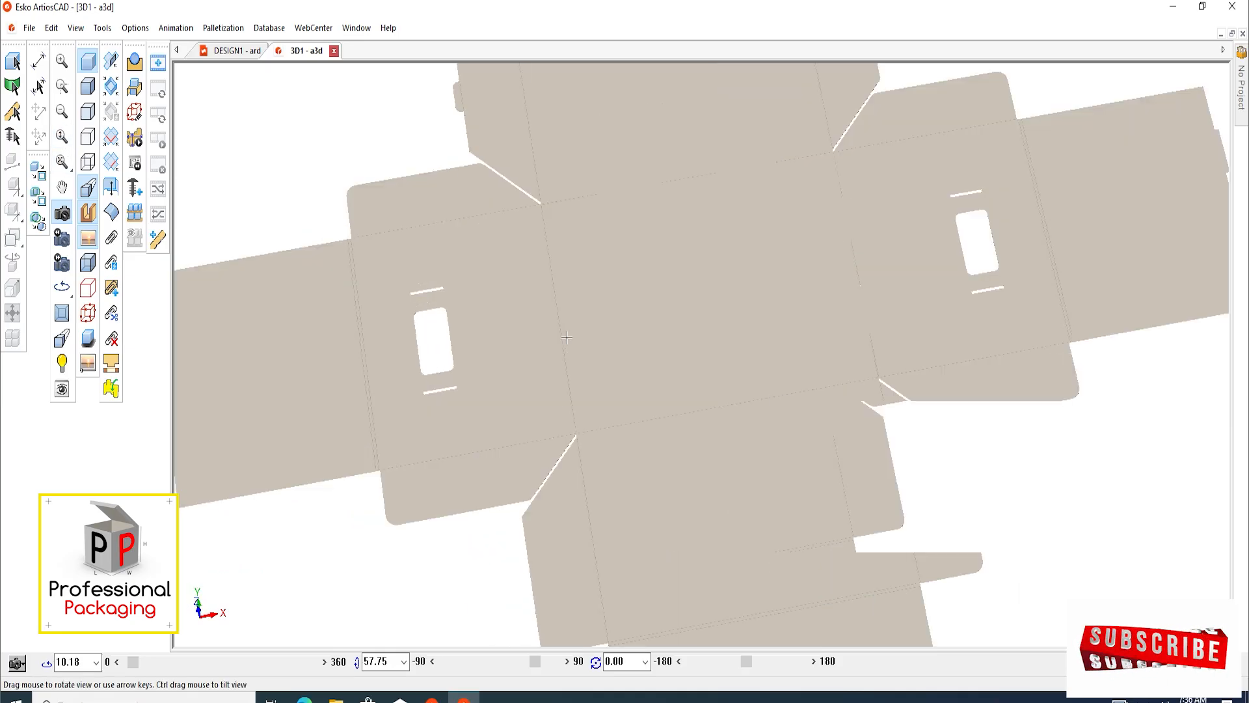
scroll(559, 333, "down", 3)
Fold both creases of the double fold between each hand-hole panel and its inner panel to 90 degrees, on both sides
left_click(111, 61)
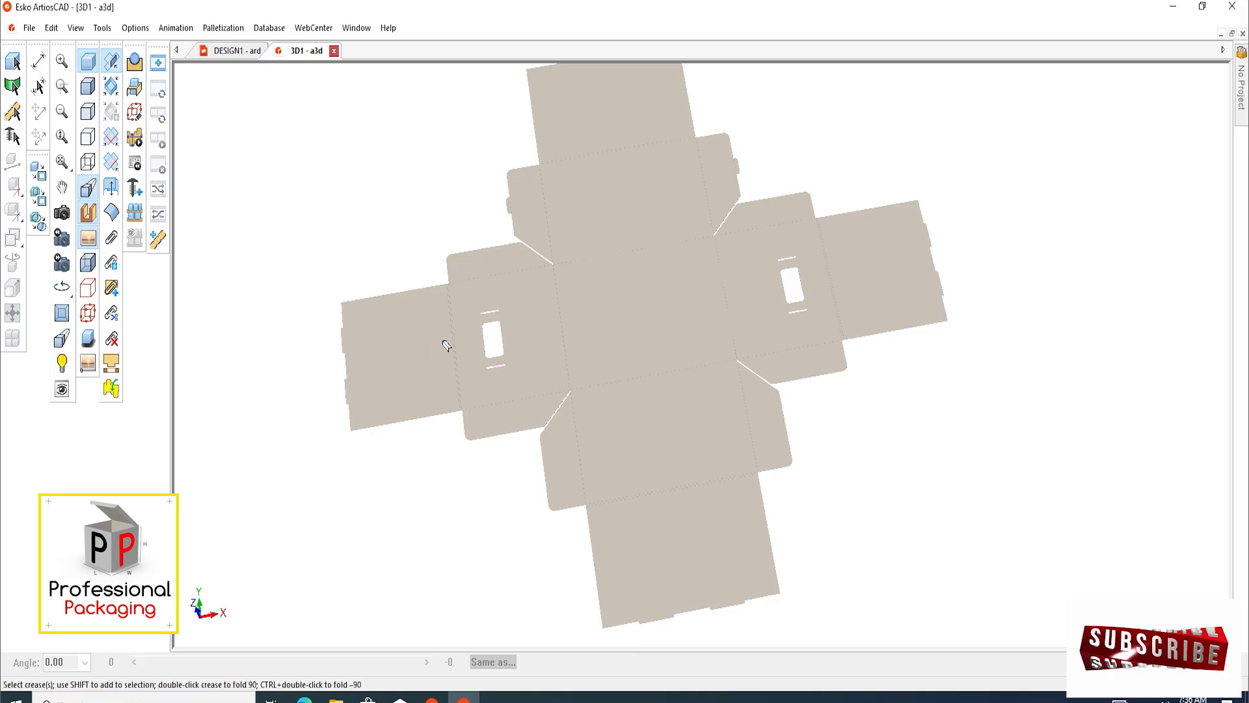
scroll(446, 346, "up", 3)
left_click(499, 349)
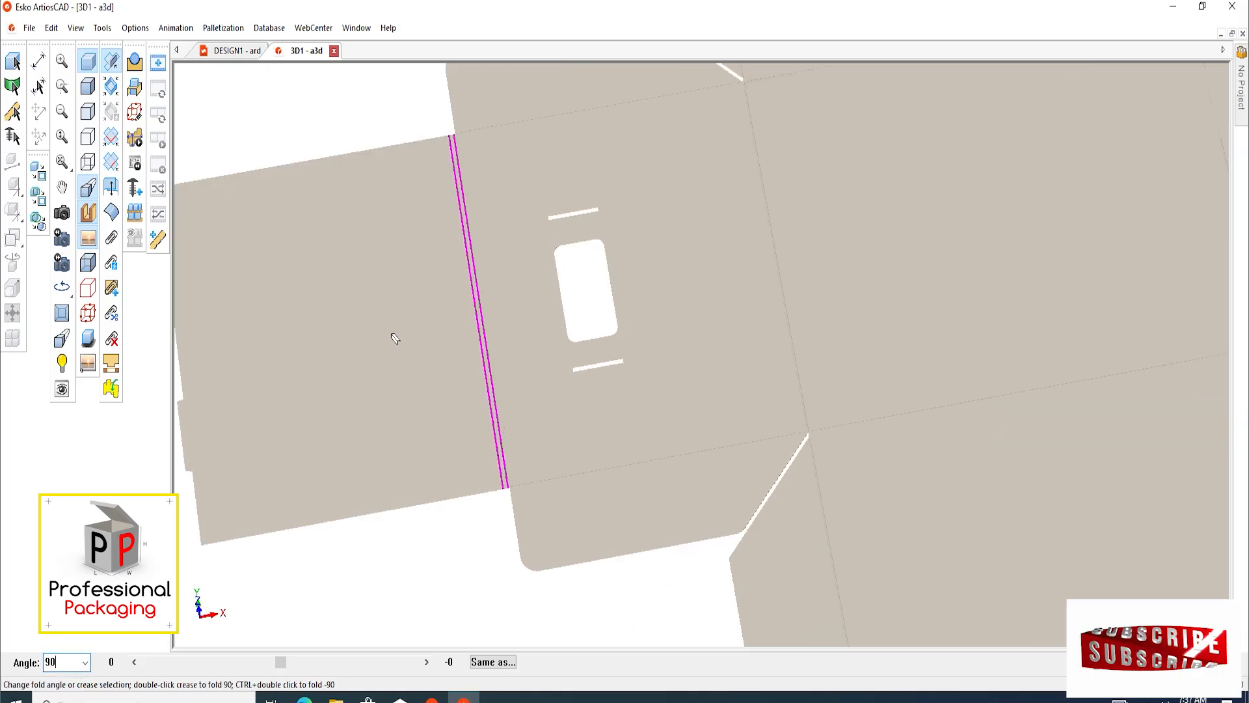
type("90")
key("Return")
scroll(343, 354, "down", 4)
scroll(730, 271, "up", 4)
left_click(677, 302)
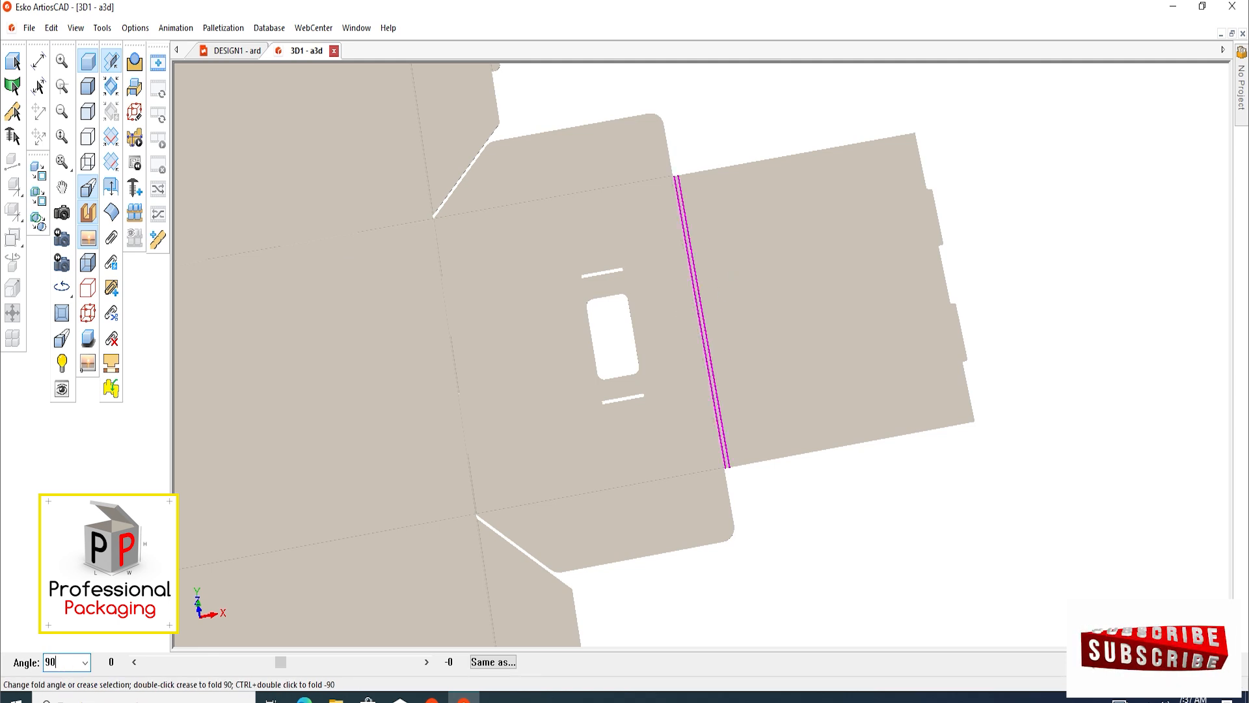
key("Return")
Fold the upper and lower flaps of both hand-hole side panels to 90 degrees
left_click(584, 212)
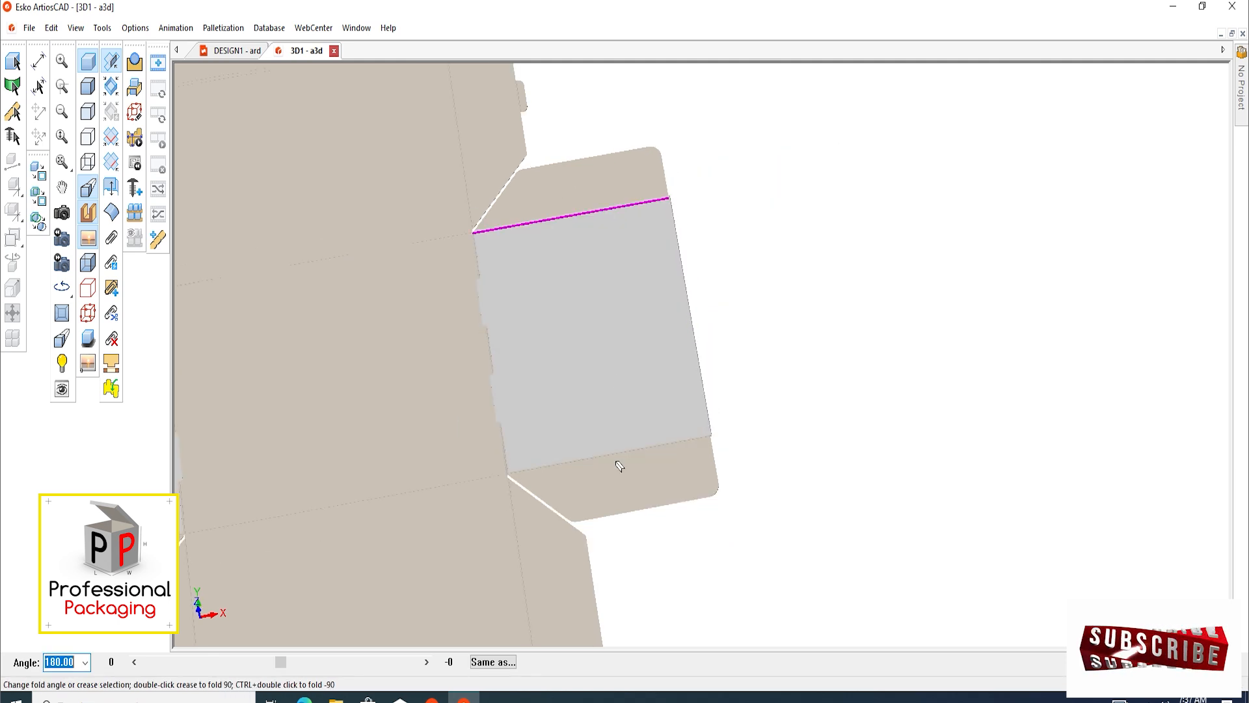
left_click(664, 464, "shift")
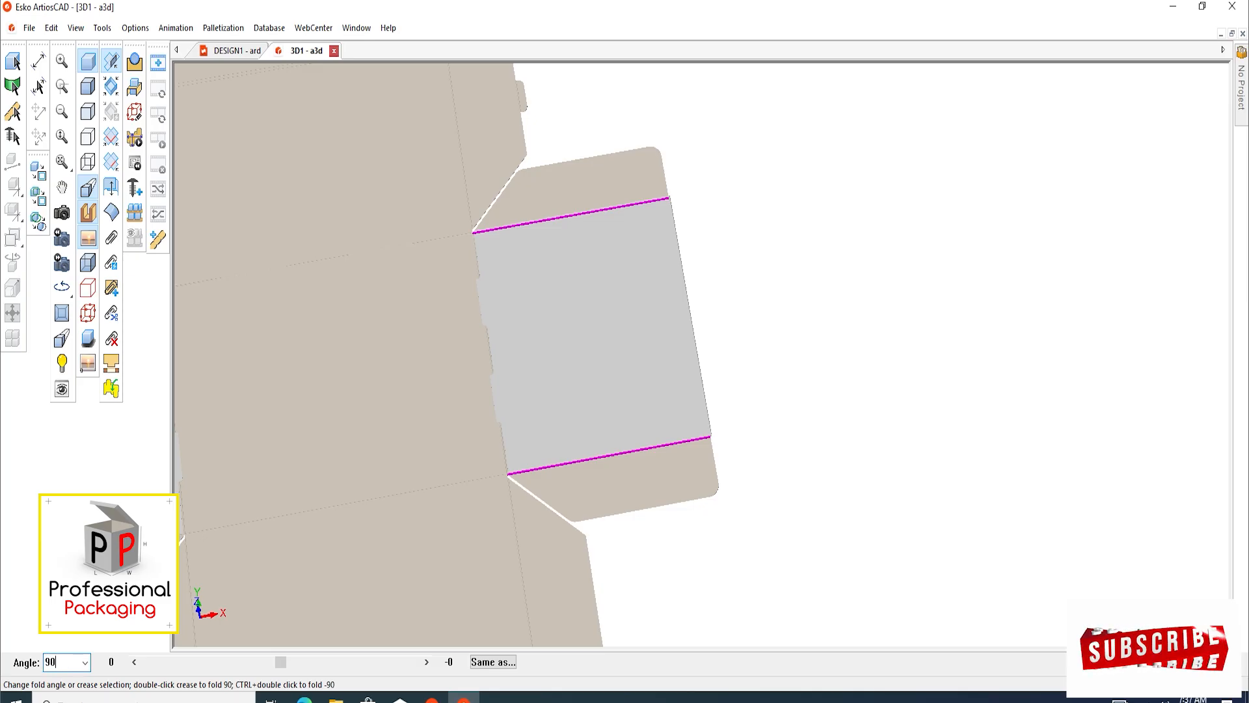
key("Return")
scroll(744, 337, "down", 3)
scroll(470, 434, "up", 3)
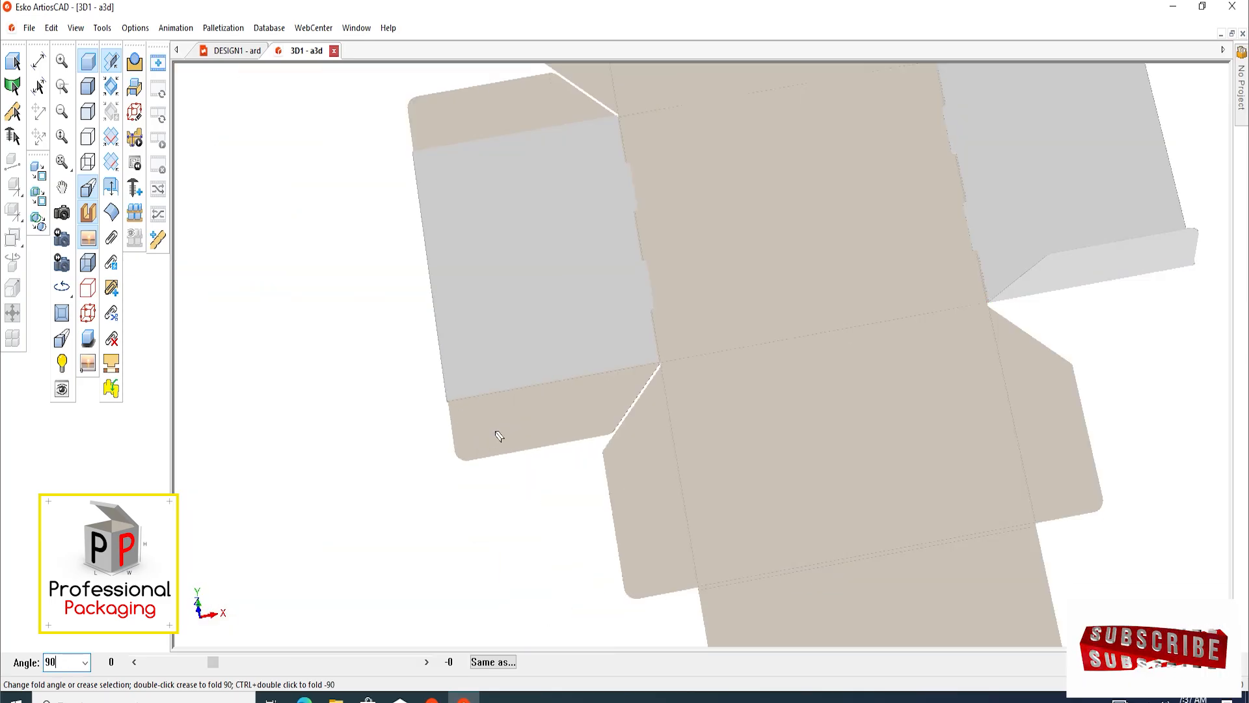
left_click(496, 392)
left_click(450, 148, "shift")
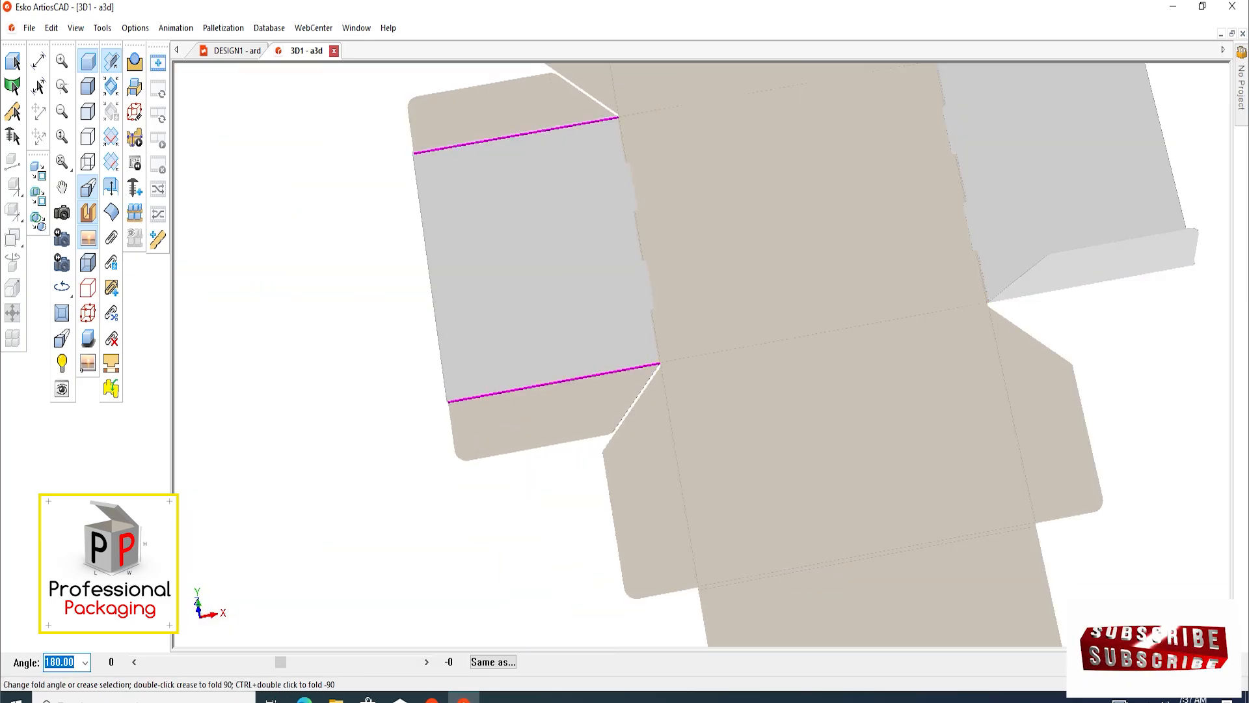
type("90")
key("Return")
Fold the double crease between the upper panel with the tabbed flaps and its inner panel to 90 degrees
scroll(352, 425, "down", 4)
left_click(786, 385)
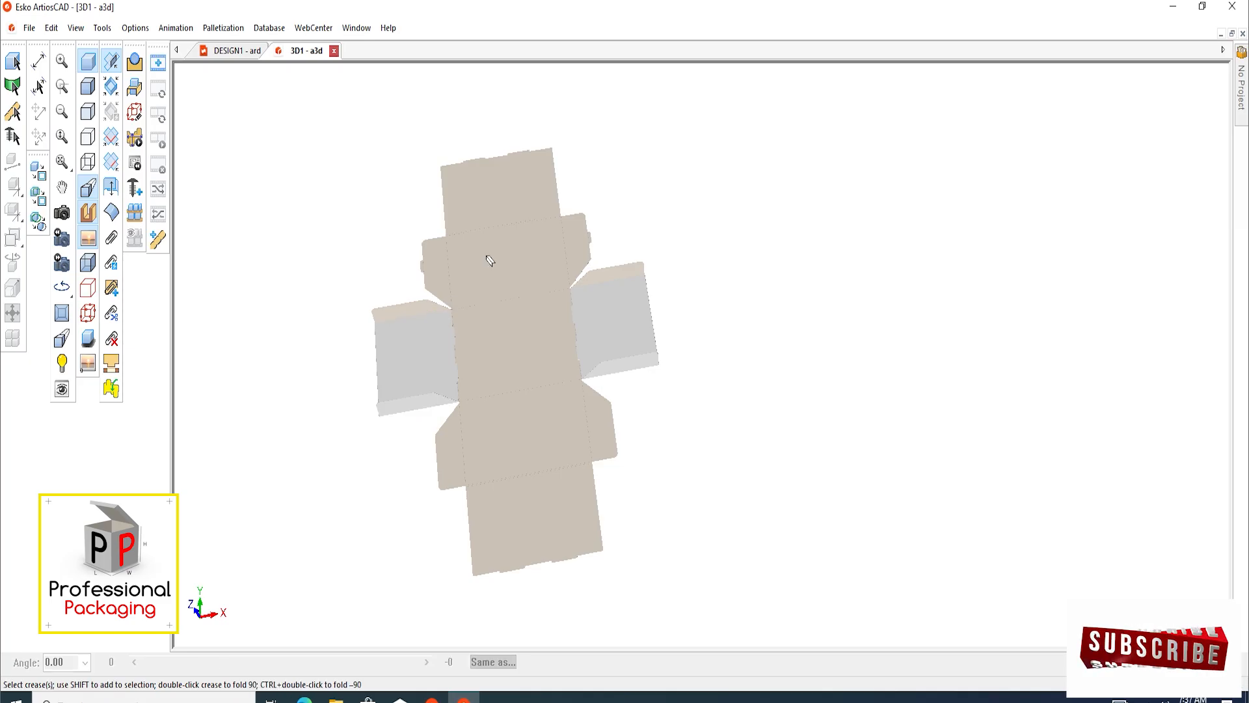
scroll(490, 260, "up", 5)
scroll(502, 310, "down", 3)
scroll(475, 305, "up", 2)
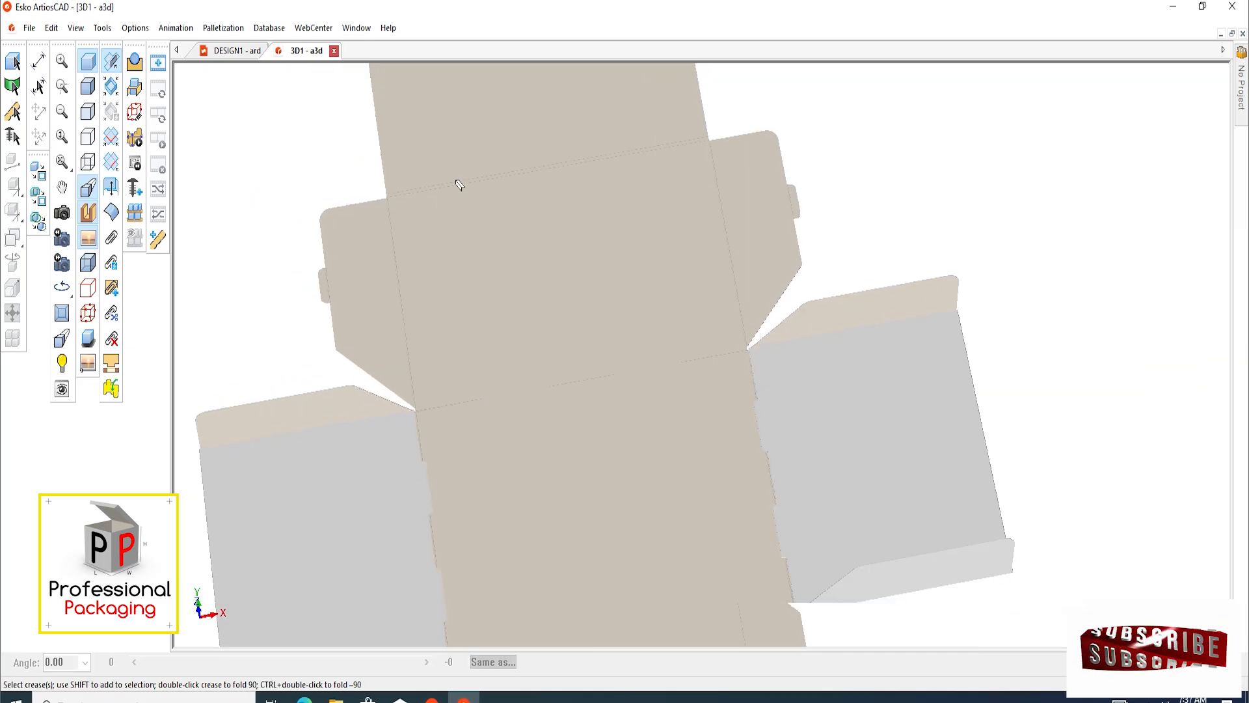
left_click(496, 167)
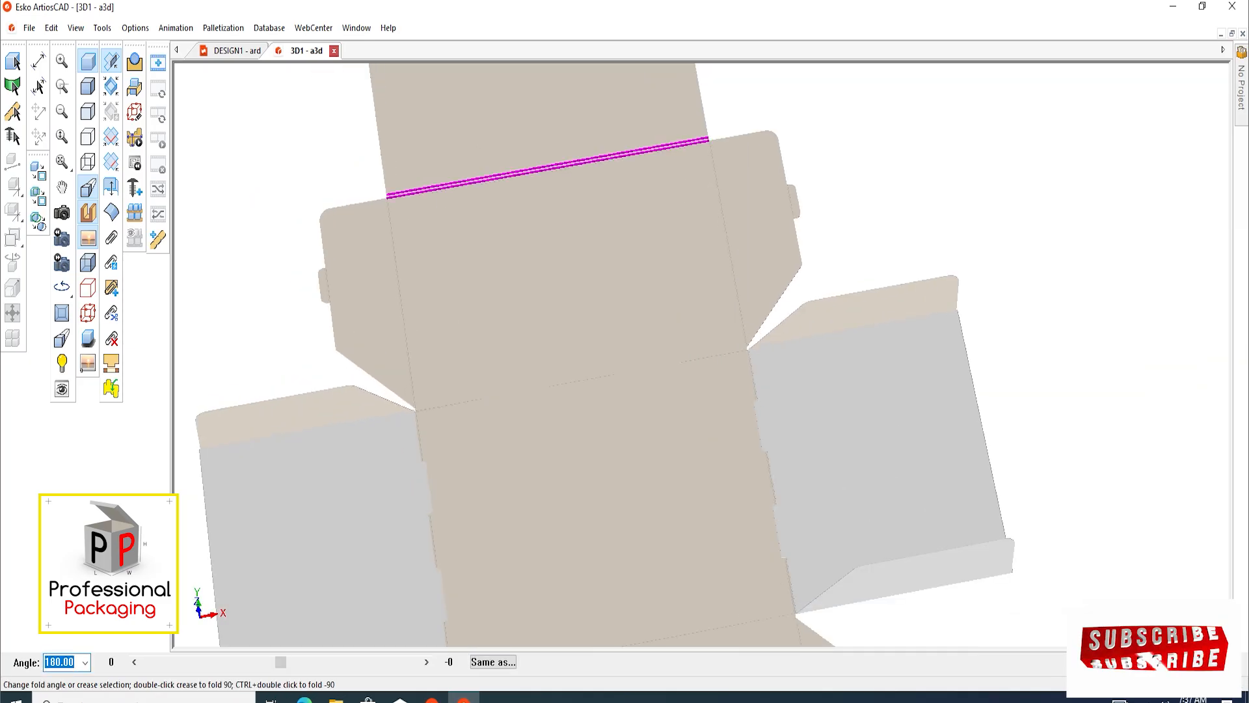
key("Return")
scroll(445, 179, "down", 4)
middle_click_drag(488, 340, 523, 366)
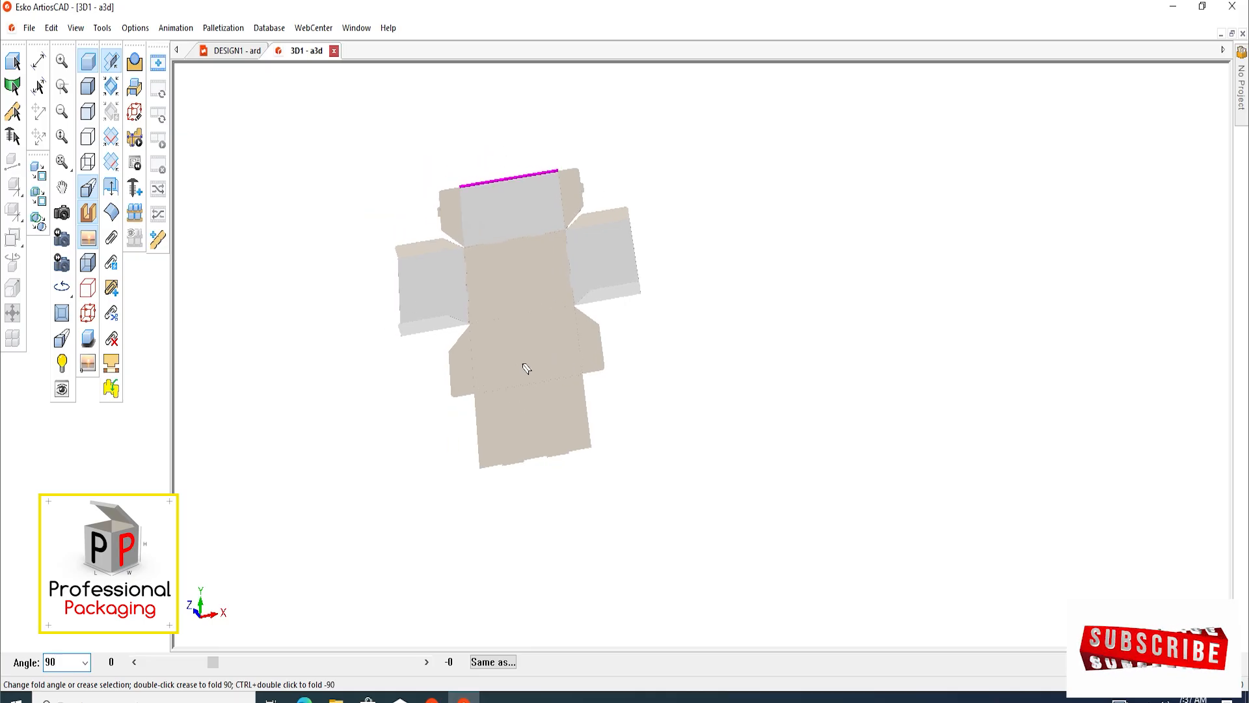
Fold the double crease between the lower main panel and its inner panel to 90 degrees
scroll(528, 396, "up", 4)
left_click(535, 361)
left_click(498, 124, "shift")
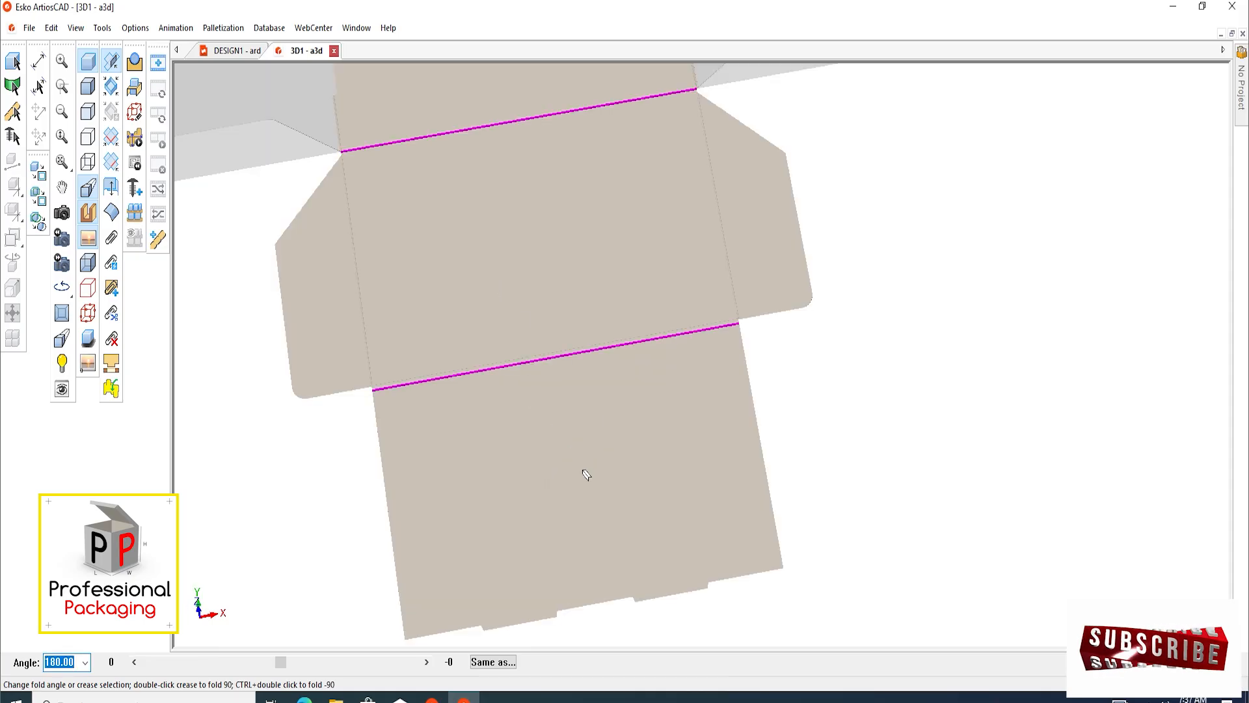
left_click(465, 342)
left_click(466, 343)
left_click(499, 396, "shift")
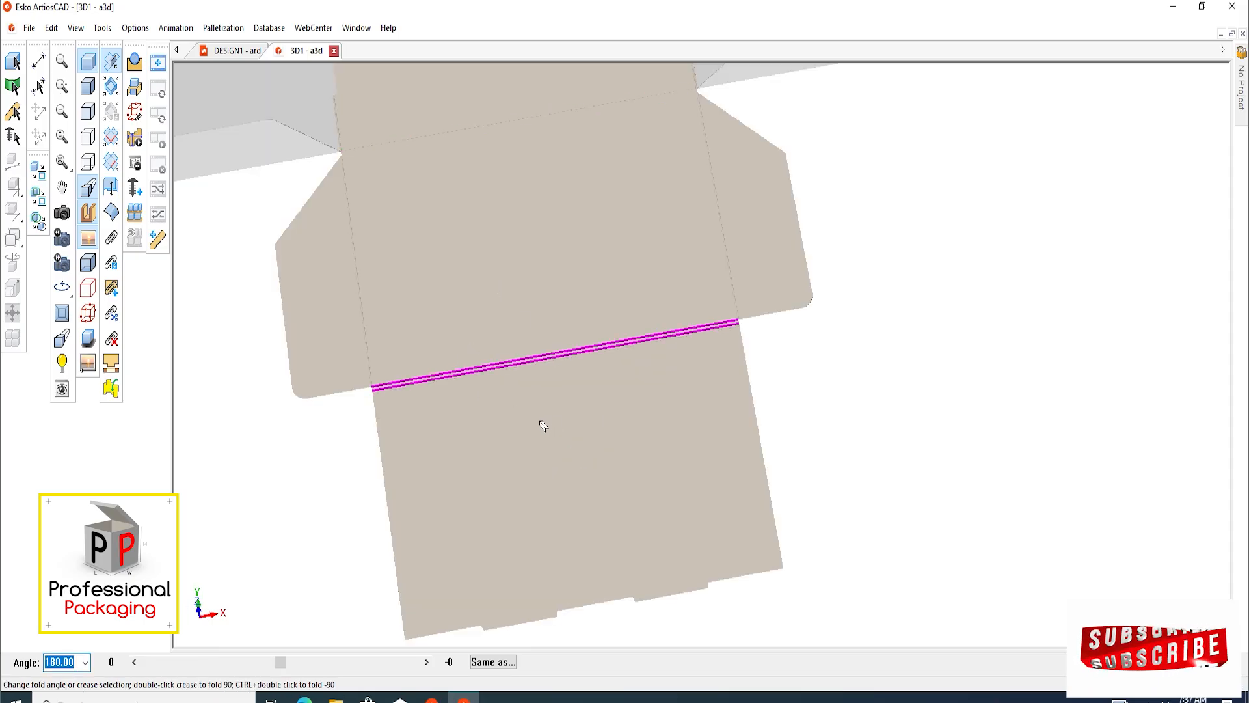
type("90")
key("Return")
left_click(506, 493)
scroll(506, 492, "down", 2)
scroll(514, 360, "up", 1)
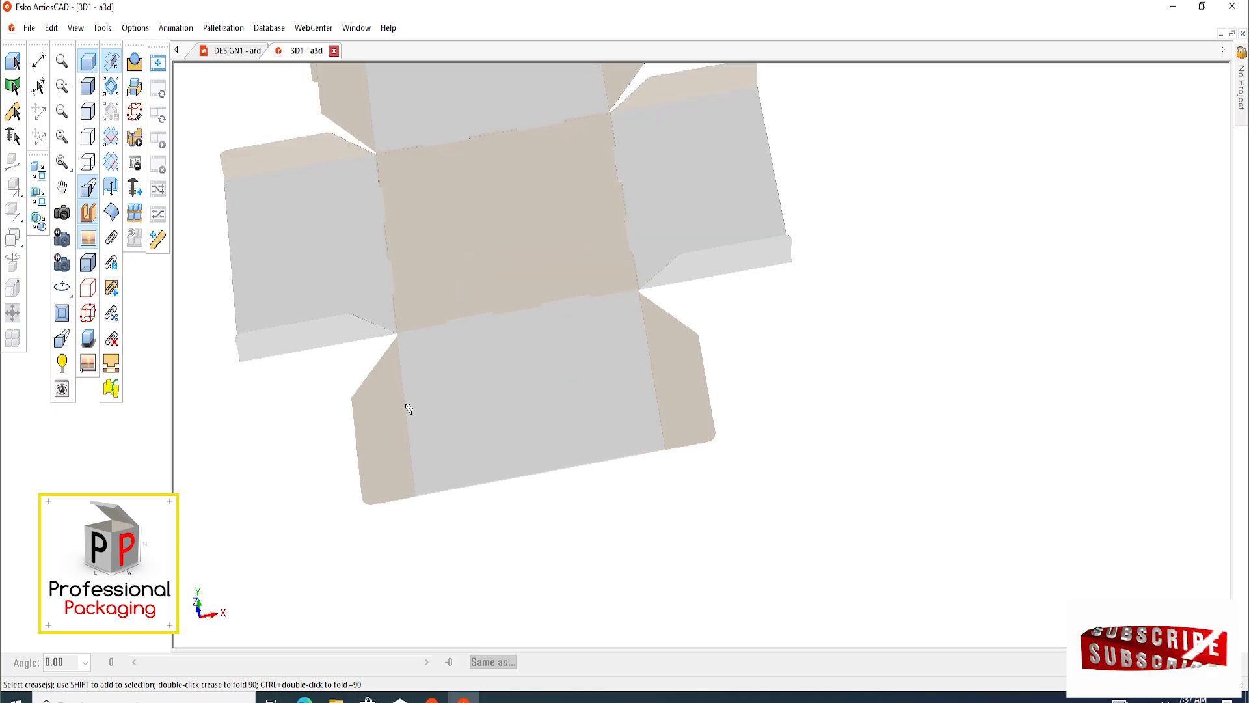
left_click(406, 418)
left_click(656, 403, "shift")
scroll(573, 471, "down", 5)
scroll(519, 368, "up", 6)
scroll(453, 392, "down", 4)
scroll(466, 533, "up", 3)
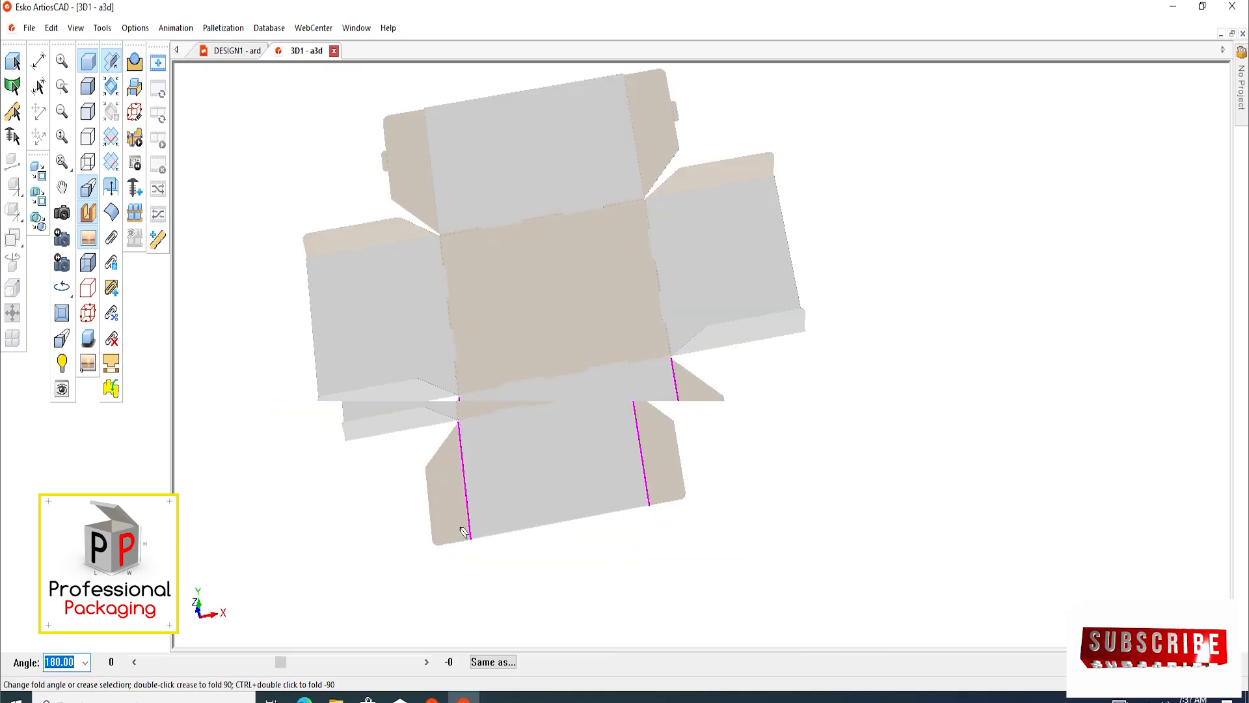
Fold the two flaps with locking tabs on the upper main panel to 90 degrees
scroll(628, 471, "down", 3)
scroll(558, 326, "up", 2)
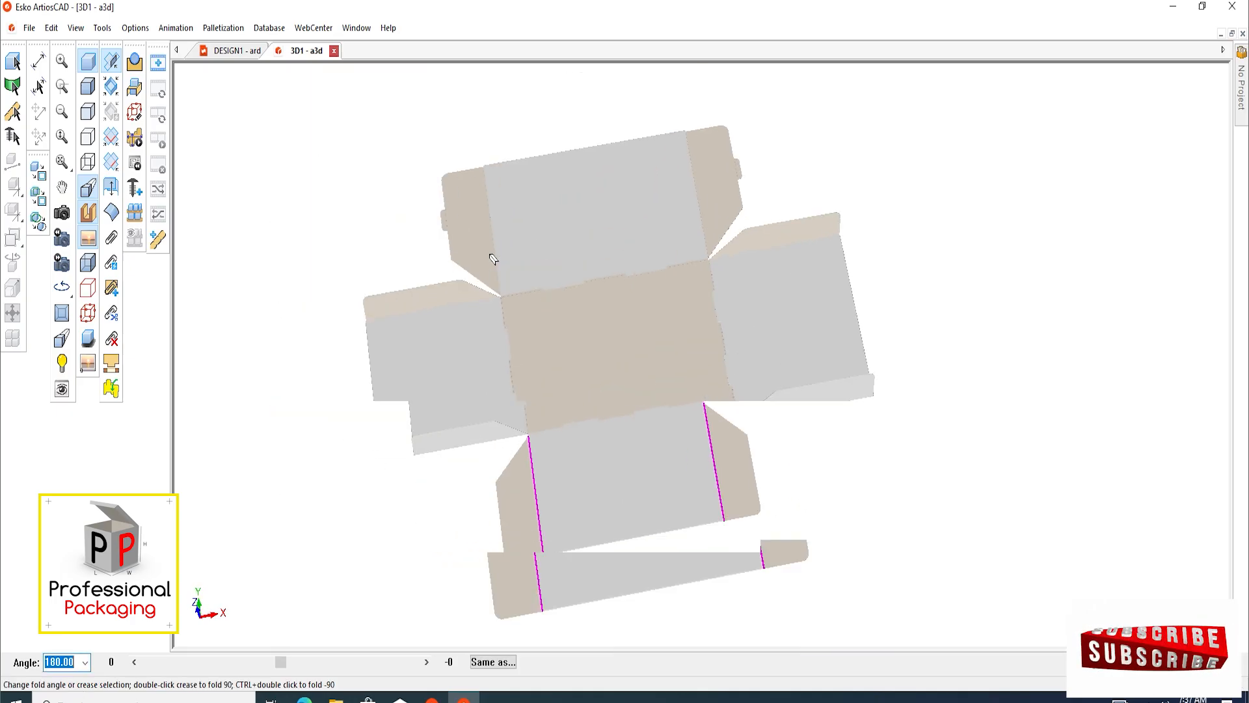
left_click(700, 195, "shift")
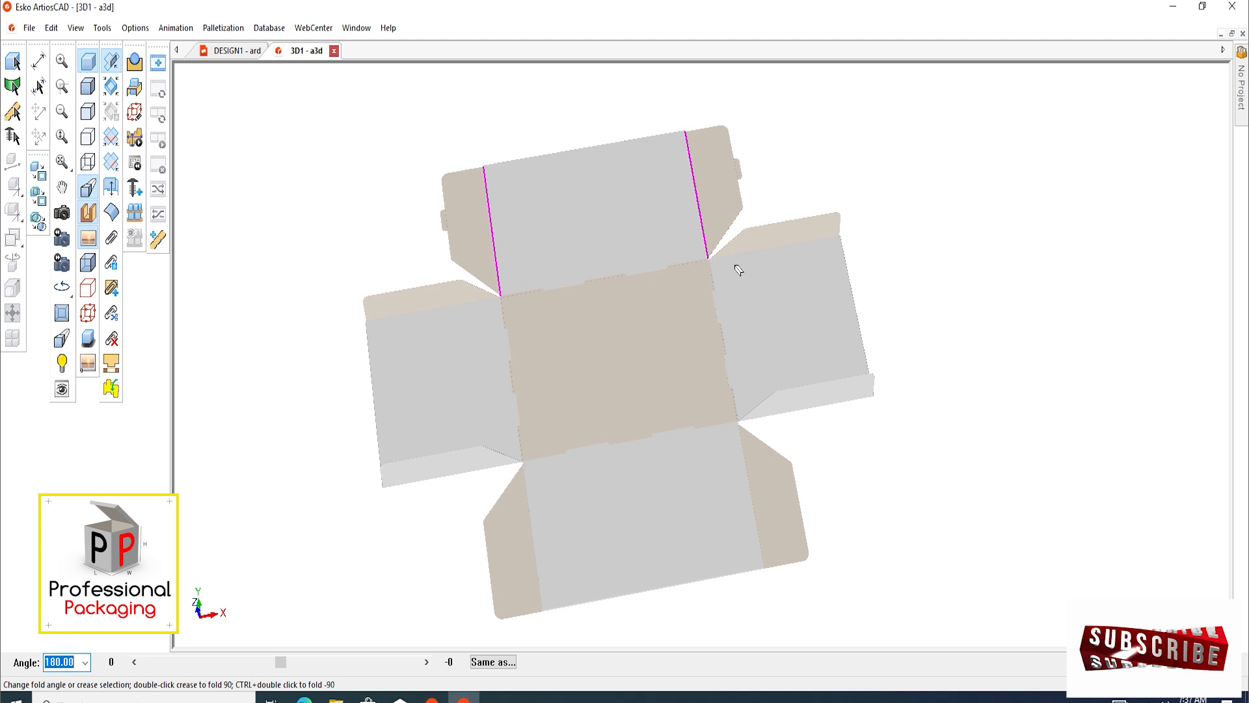
key("Return")
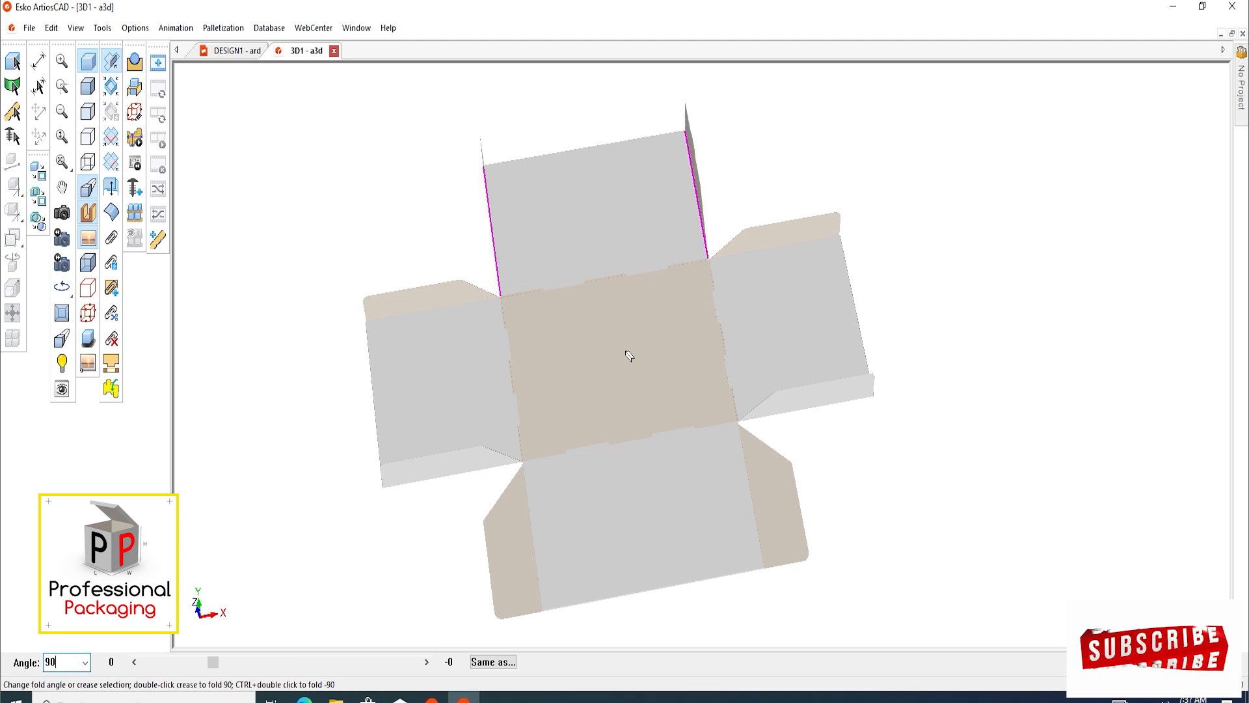
left_click(290, 160)
In the flat design, change the base lines of the two locking tabs on the lower main panel's flaps to Crease
left_click(237, 50)
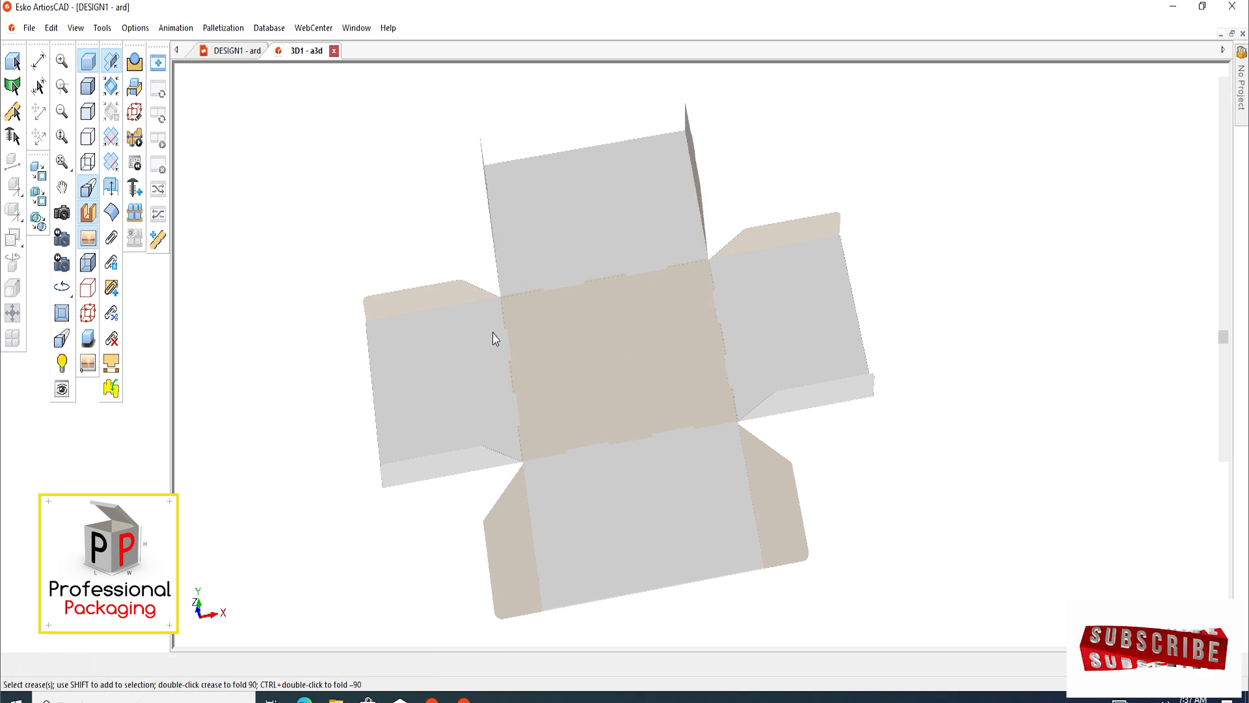
scroll(642, 402, "up", 10)
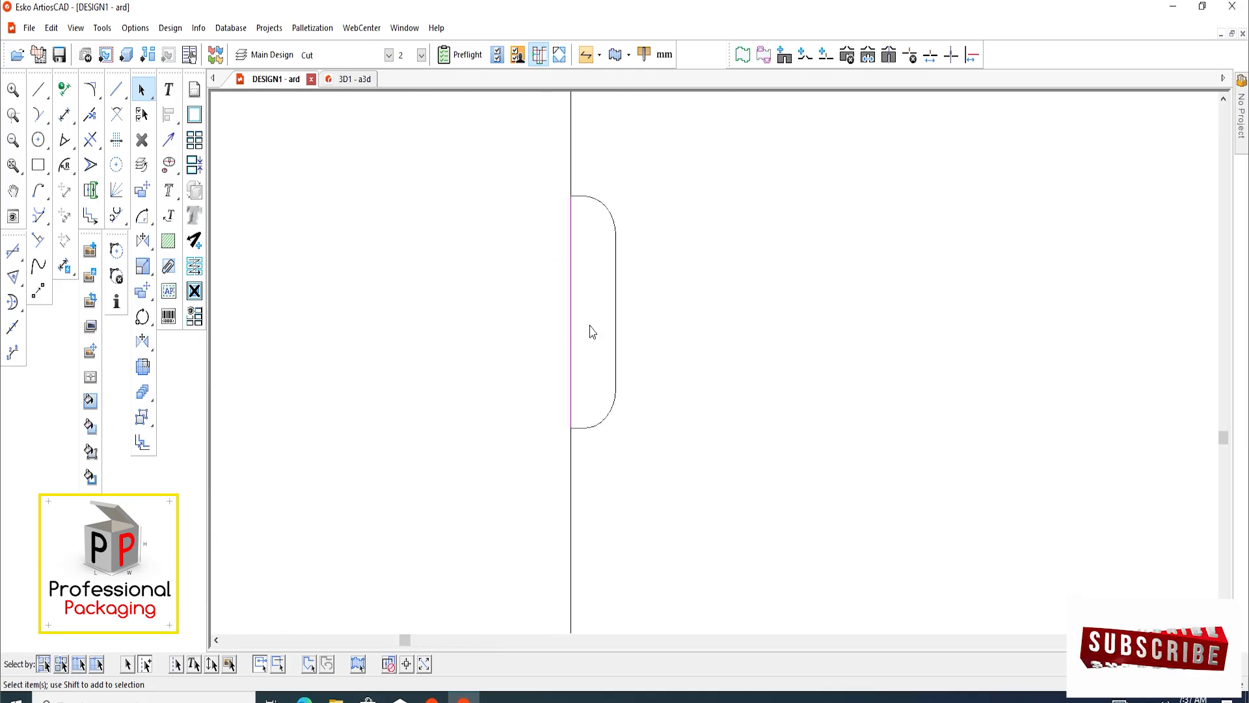
scroll(588, 329, "down", 1)
left_click(343, 55)
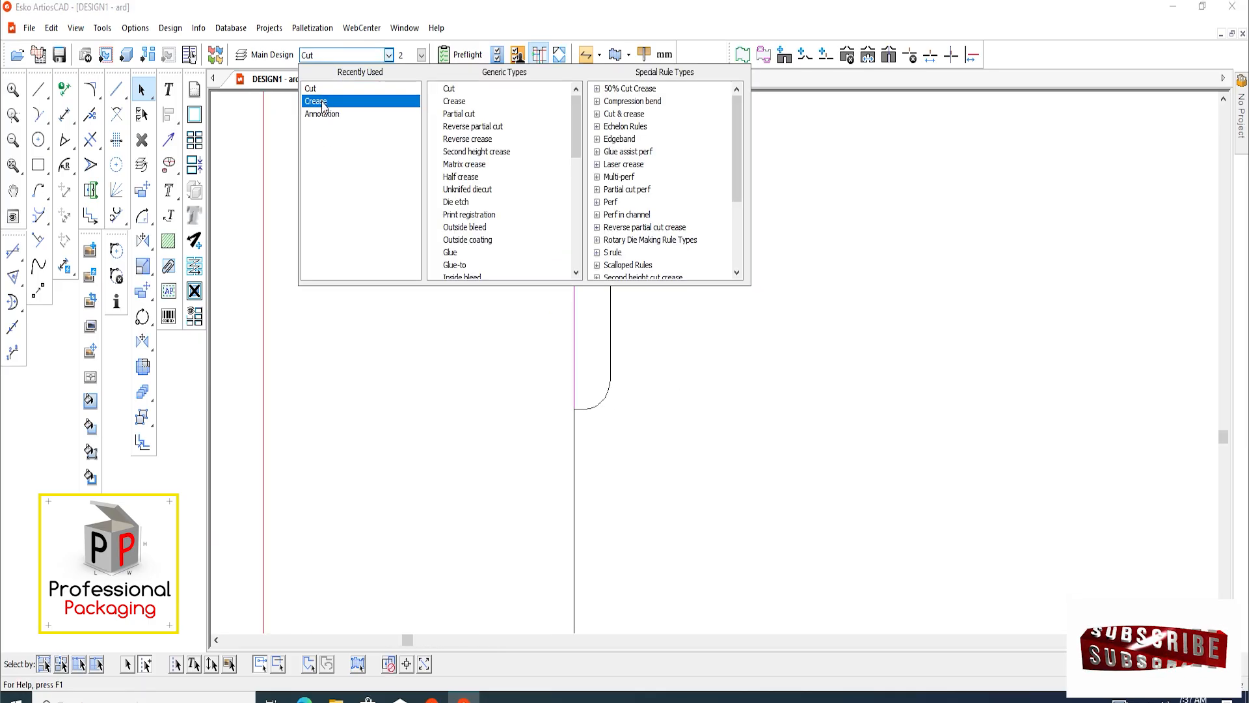
left_click(321, 101)
scroll(770, 360, "down", 5)
scroll(516, 354, "up", 6)
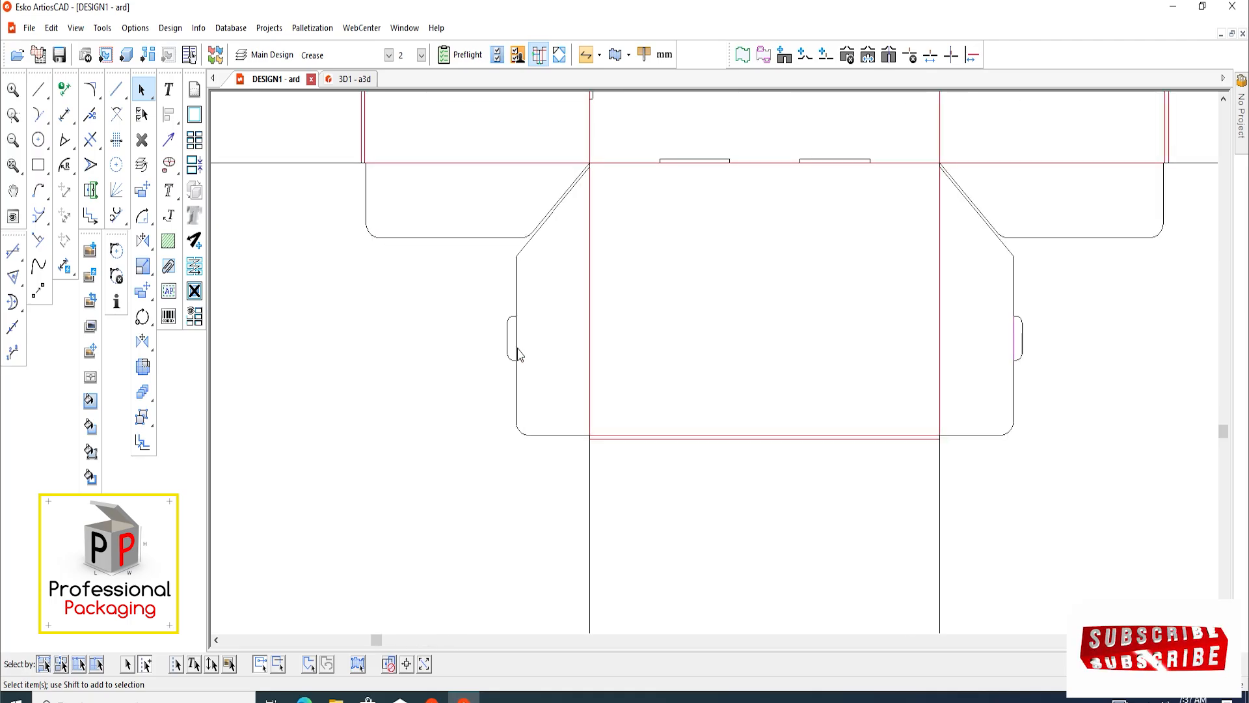
left_click(343, 55)
left_click(320, 101)
scroll(337, 280, "down", 3)
scroll(338, 280, "down", 4)
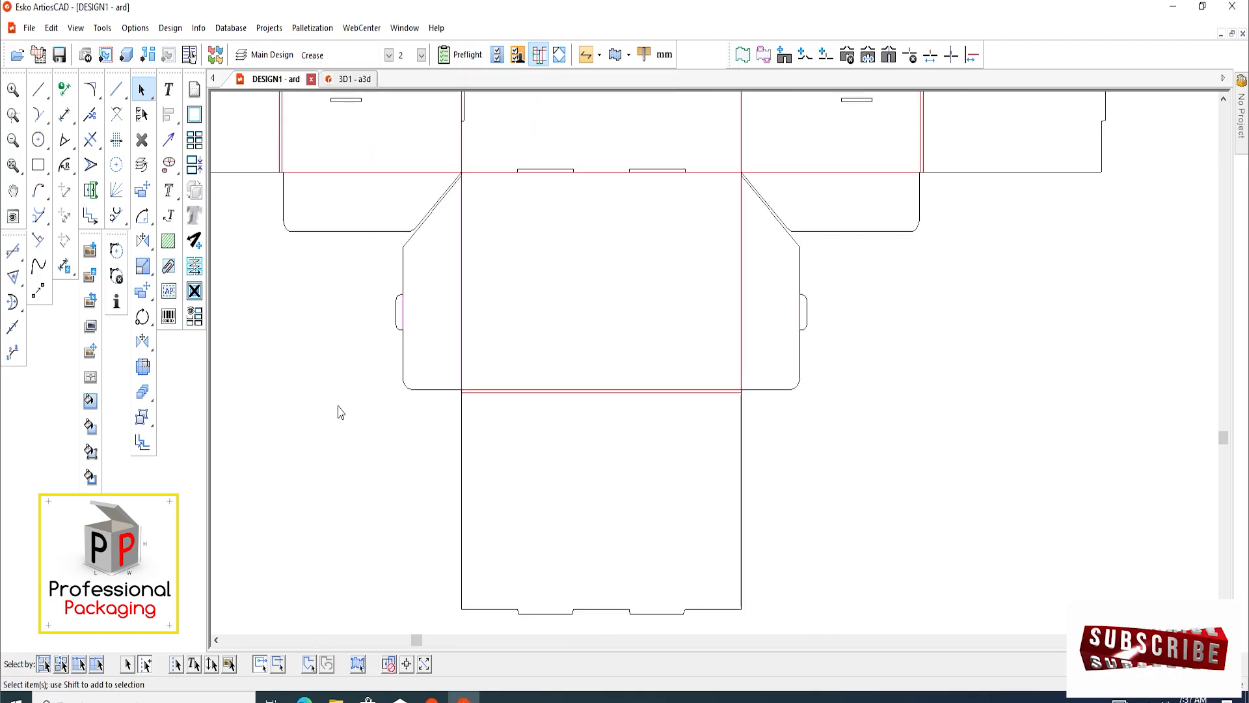
left_click(667, 502)
scroll(412, 413, "down", 1)
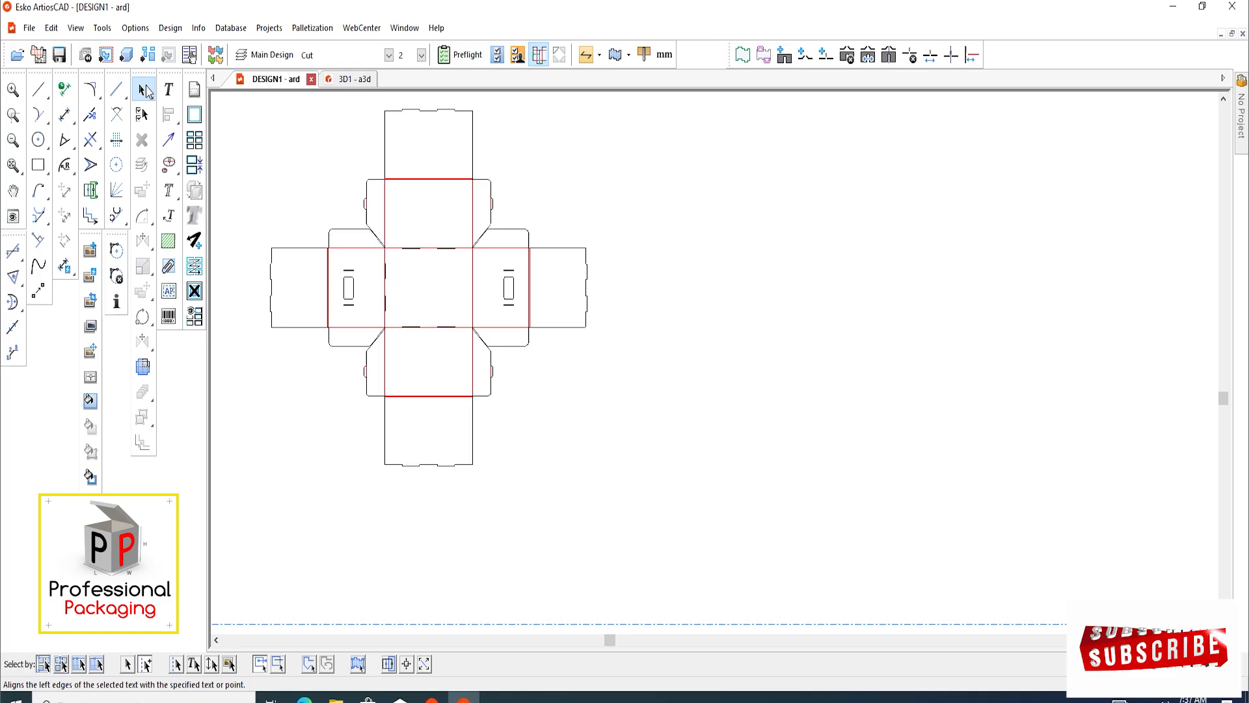
Convert the revised blank to 3D again, using the central panel as the base face
left_click(127, 55)
left_click(594, 410)
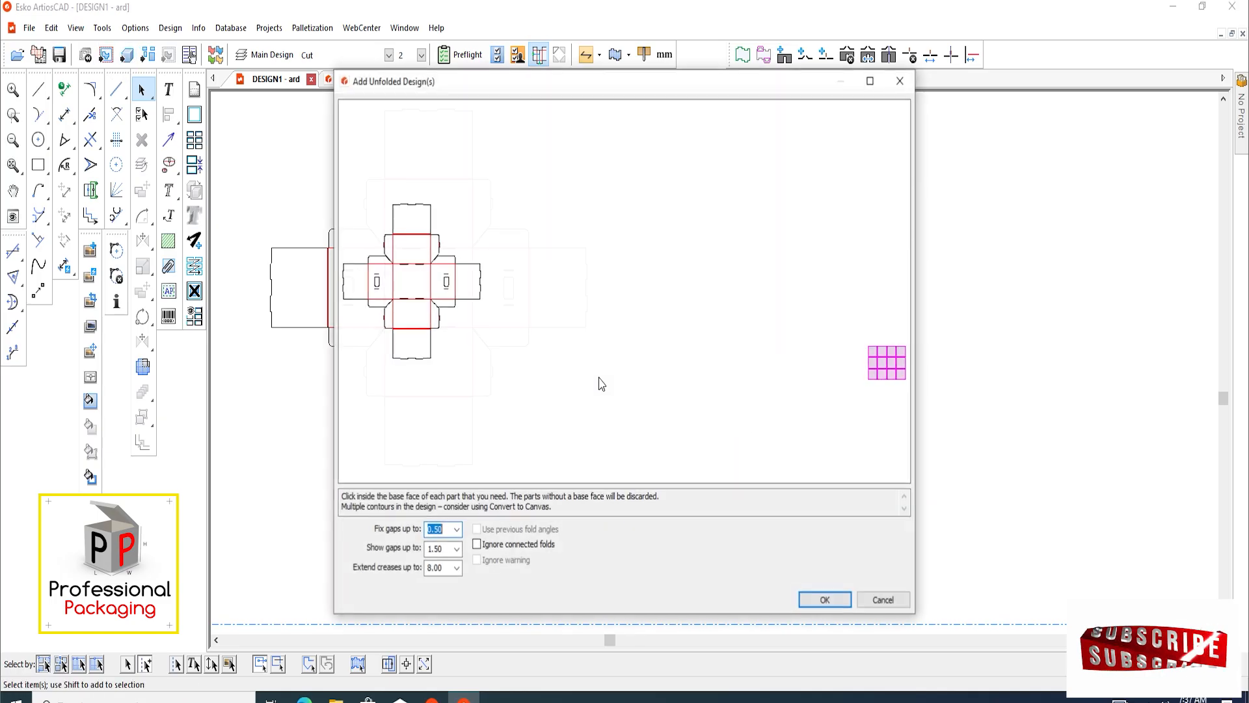
left_click(826, 597)
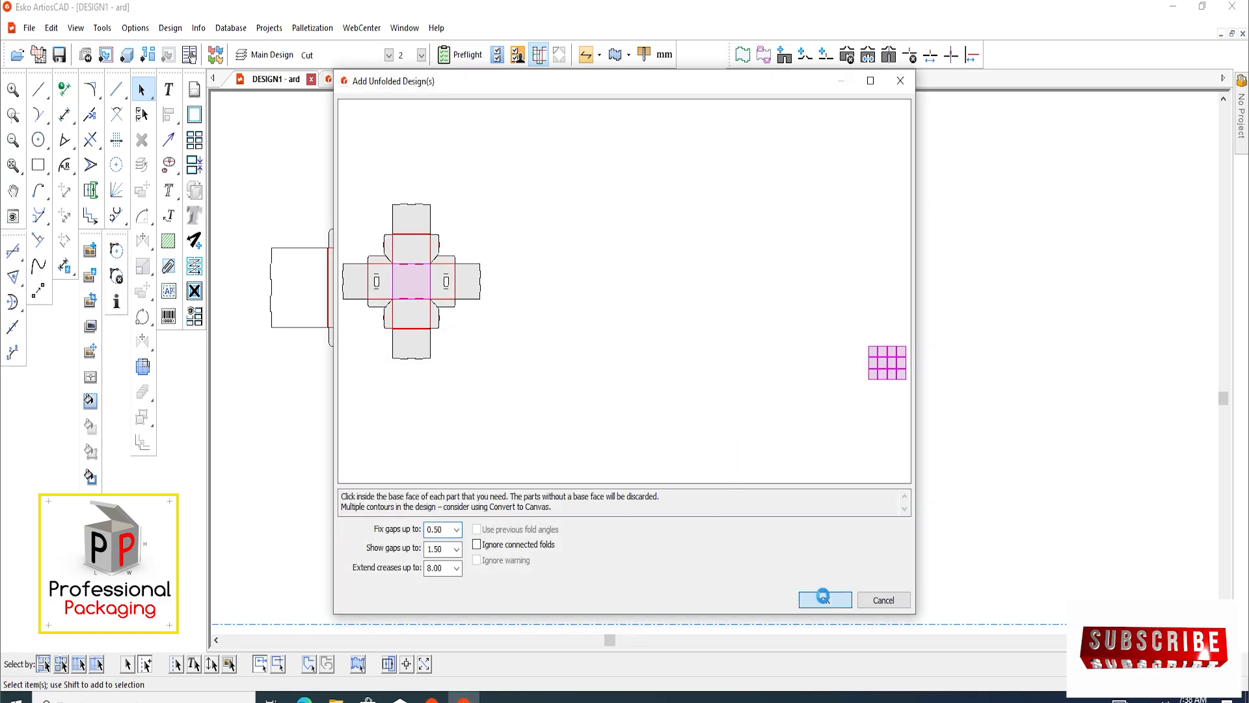
scroll(748, 485, "up", 6)
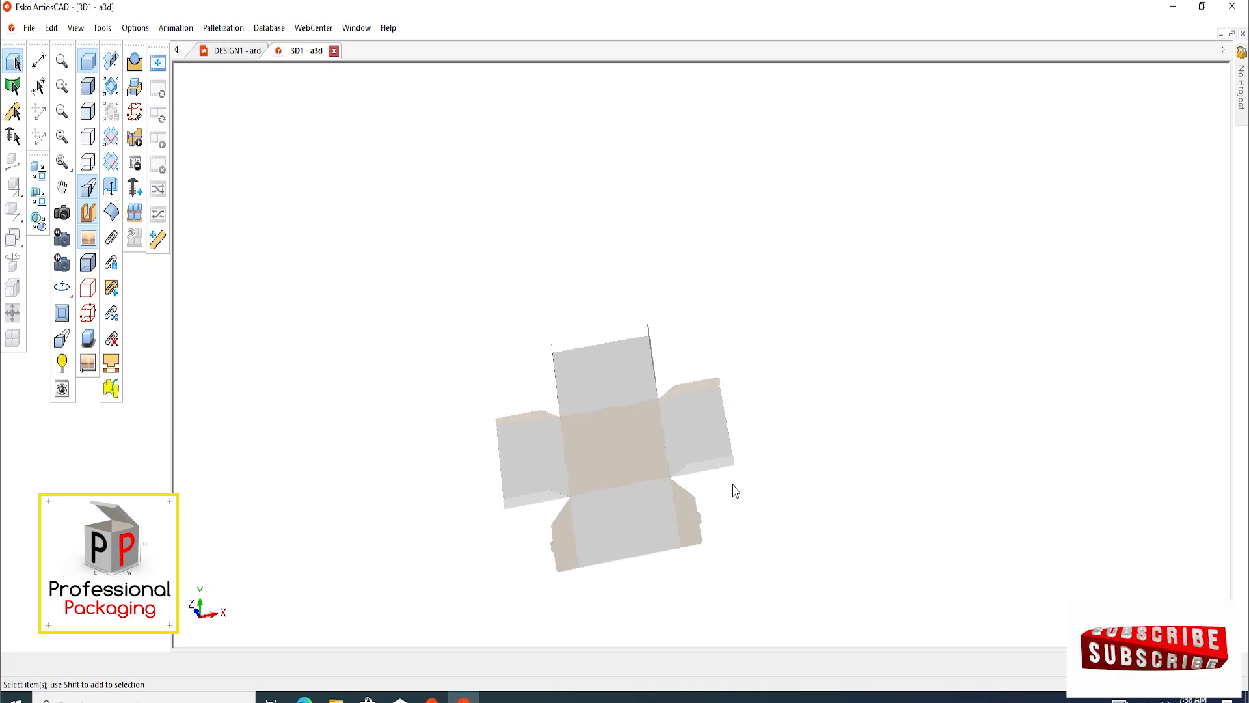
Fold the two flaps with locking tabs on the lower main panel to 90 degrees
scroll(662, 561, "up", 1)
scroll(620, 482, "up", 3)
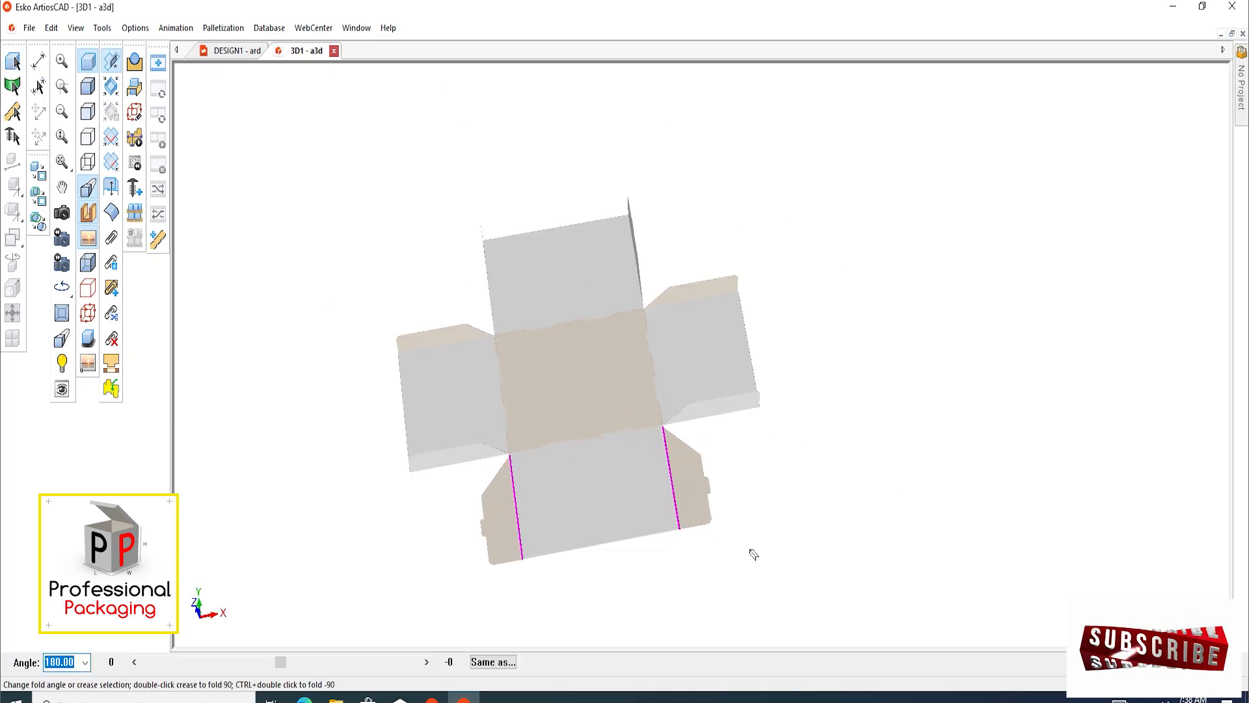
key("Return")
left_click(842, 540)
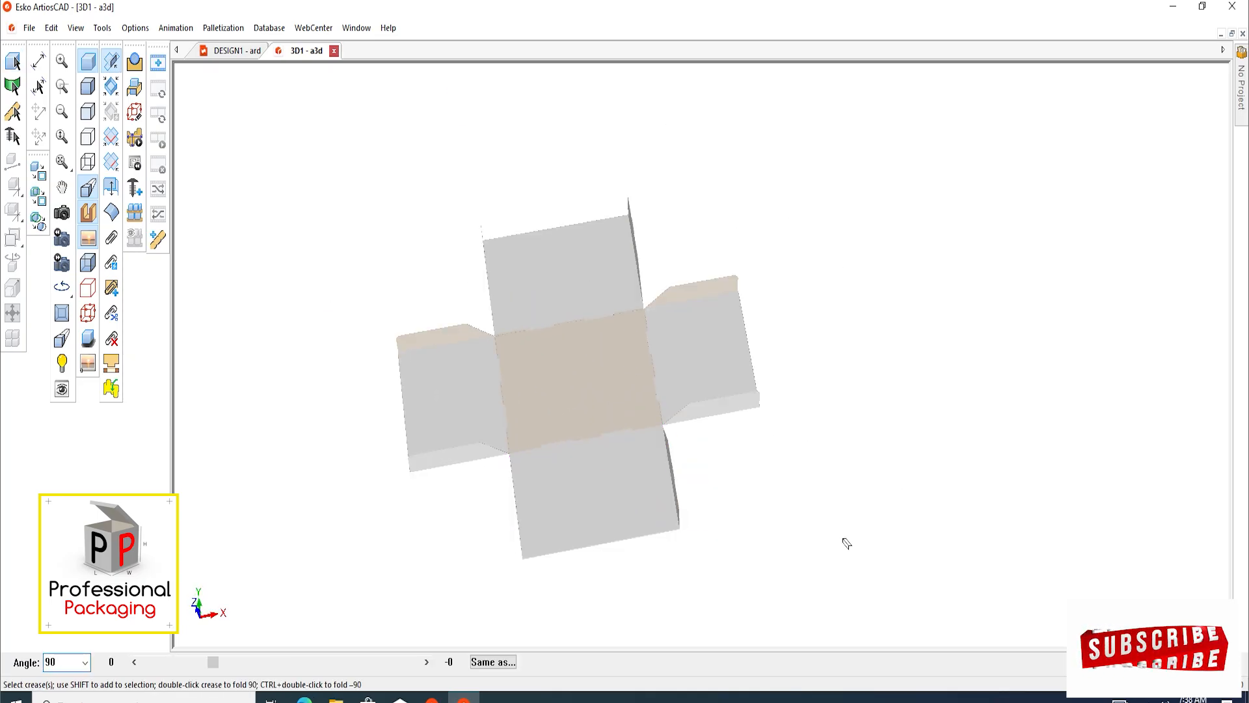
Fold both hand-hole side panels up from the base panel to 90 degrees
scroll(650, 519, "up", 3)
scroll(533, 374, "up", 2)
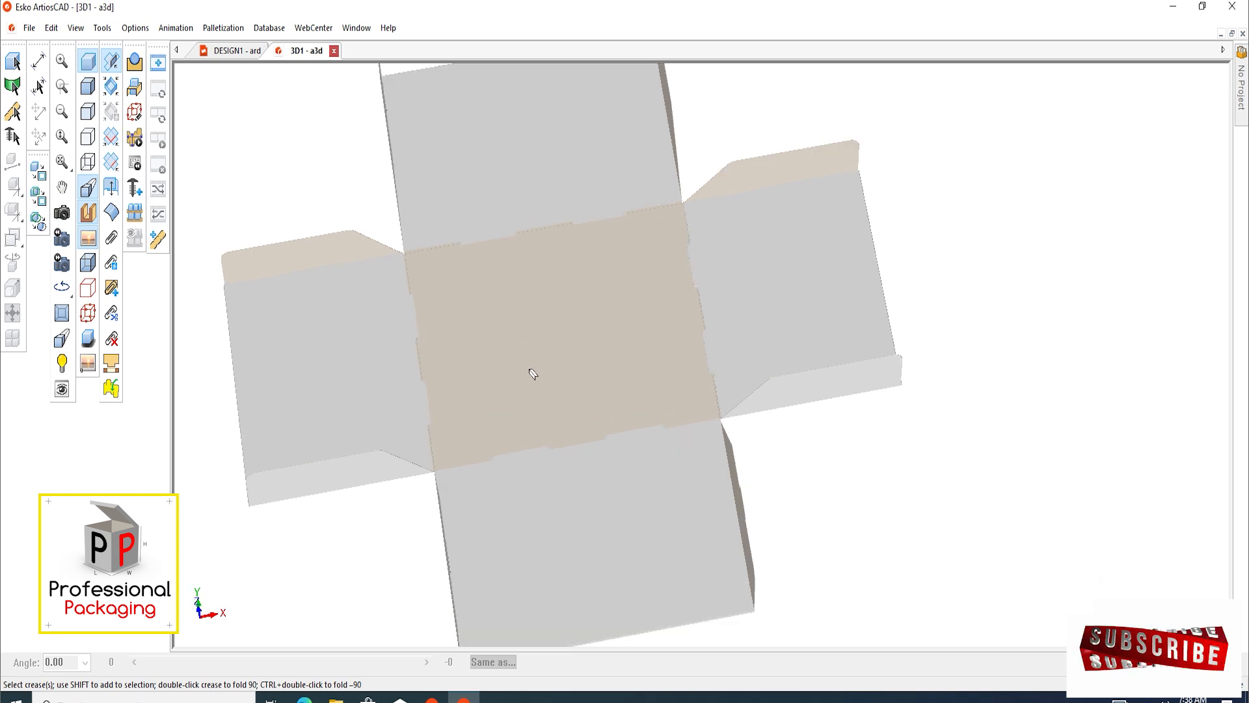
scroll(554, 434, "down", 1)
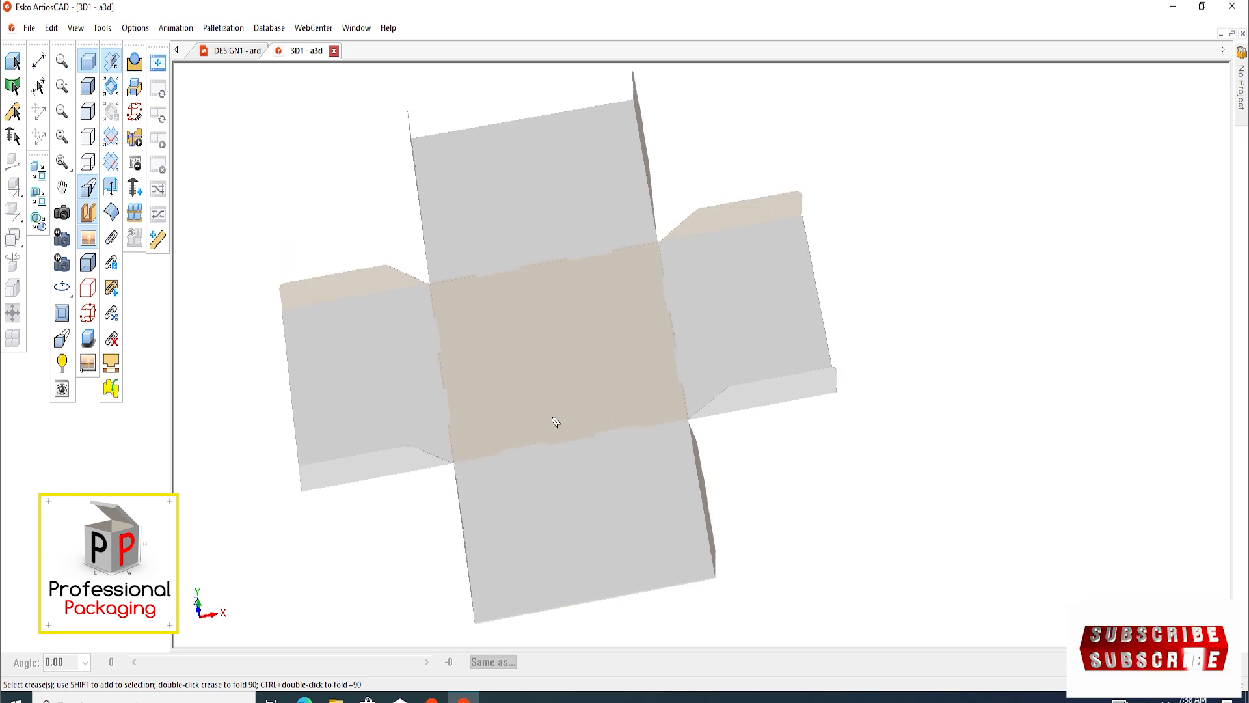
middle_click_drag(552, 417, 550, 423)
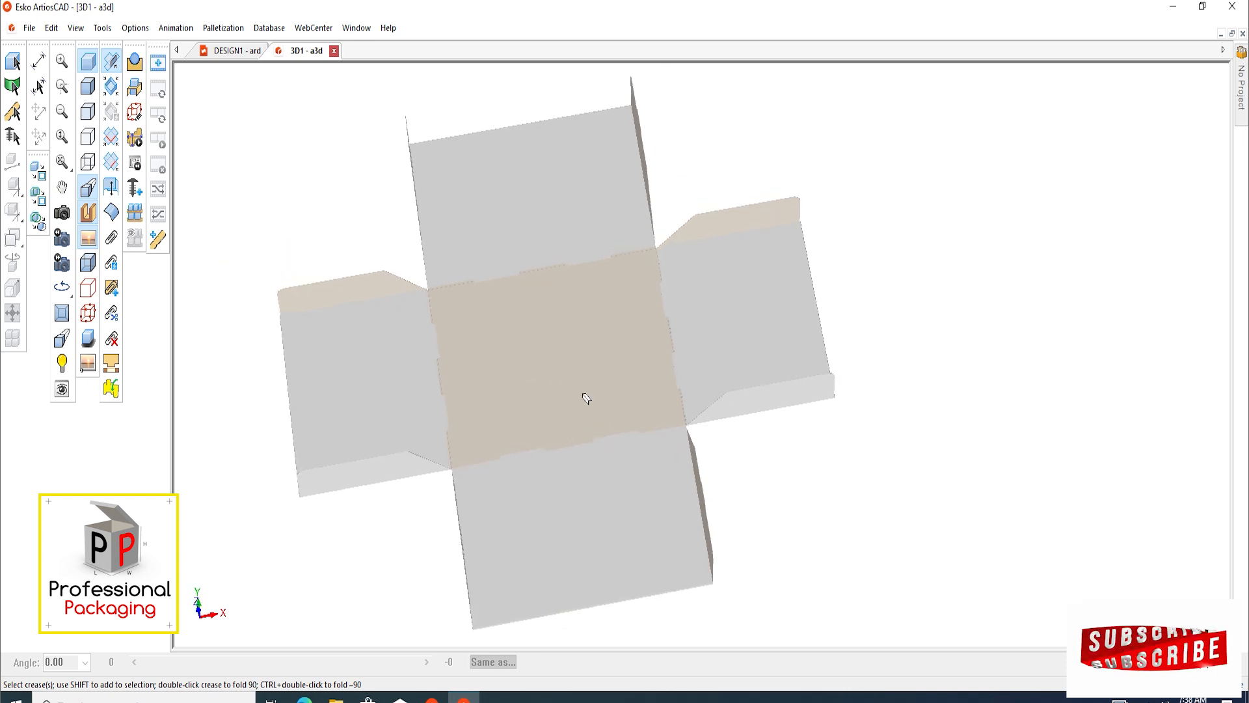
left_click(453, 374)
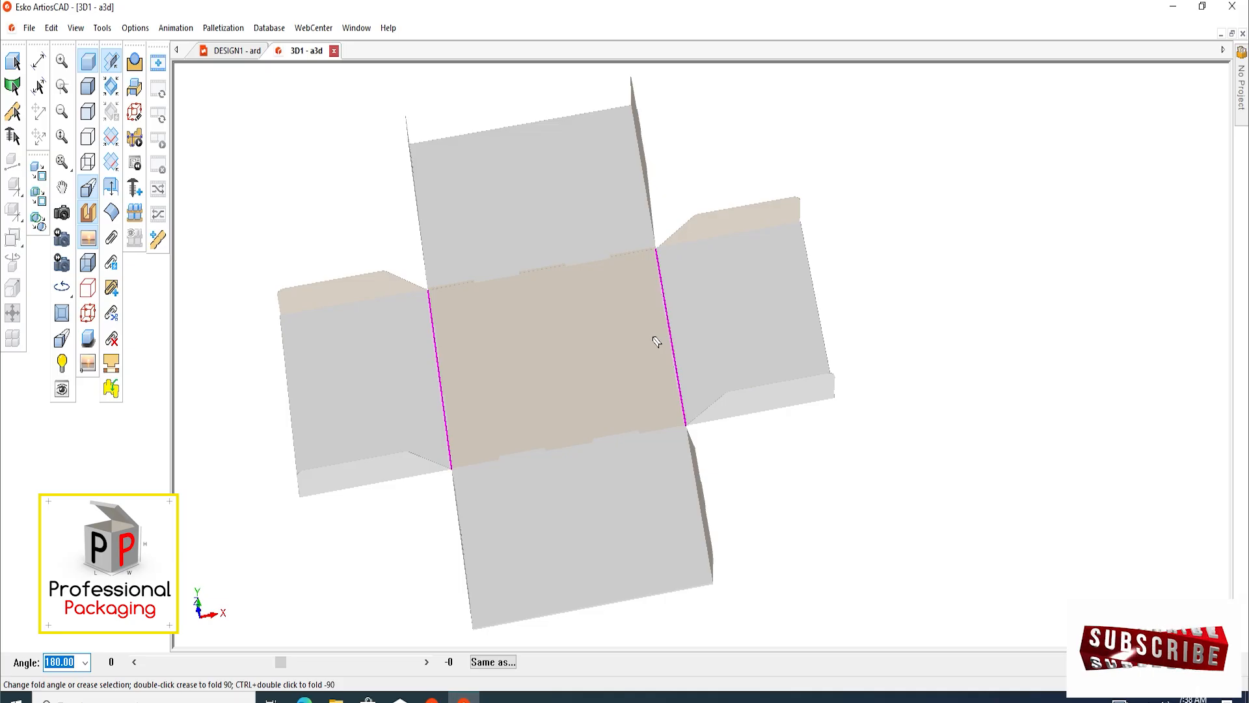
key("Return")
left_click(291, 269)
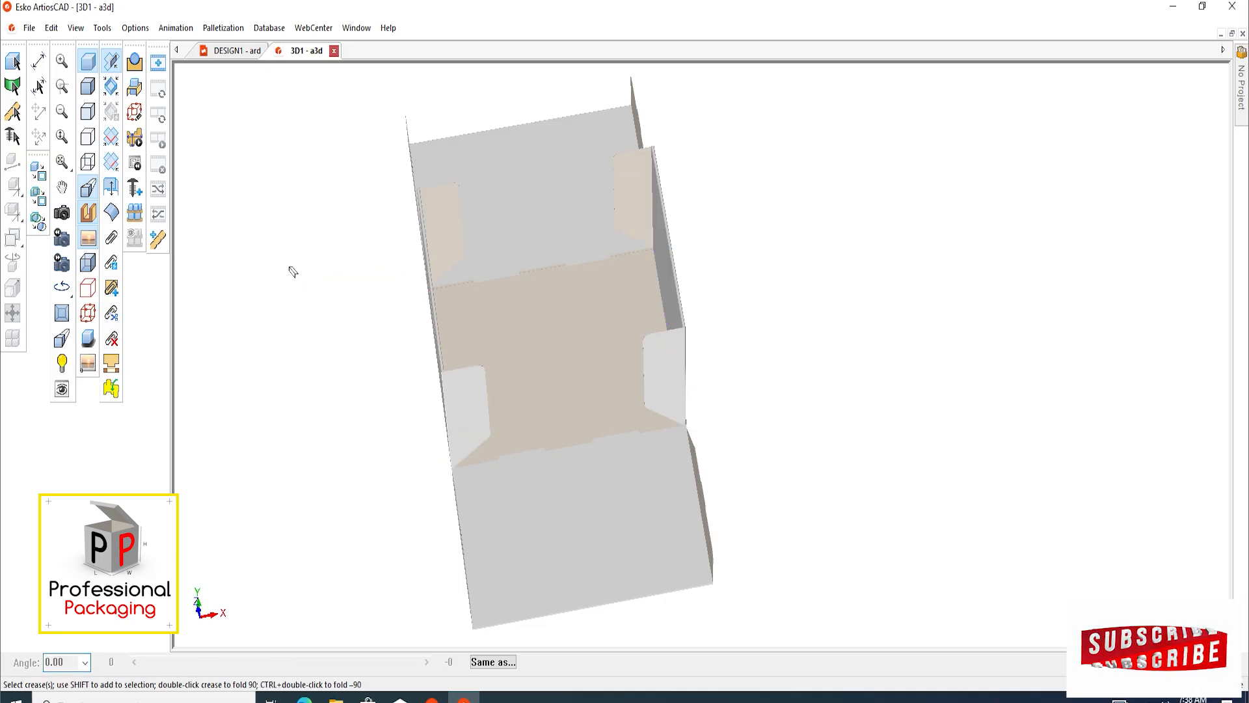
Fold the two main panels with the tabbed flaps up from the base panel to 90 degrees, closing the box
left_click(63, 218)
left_click_drag(535, 371, 467, 290)
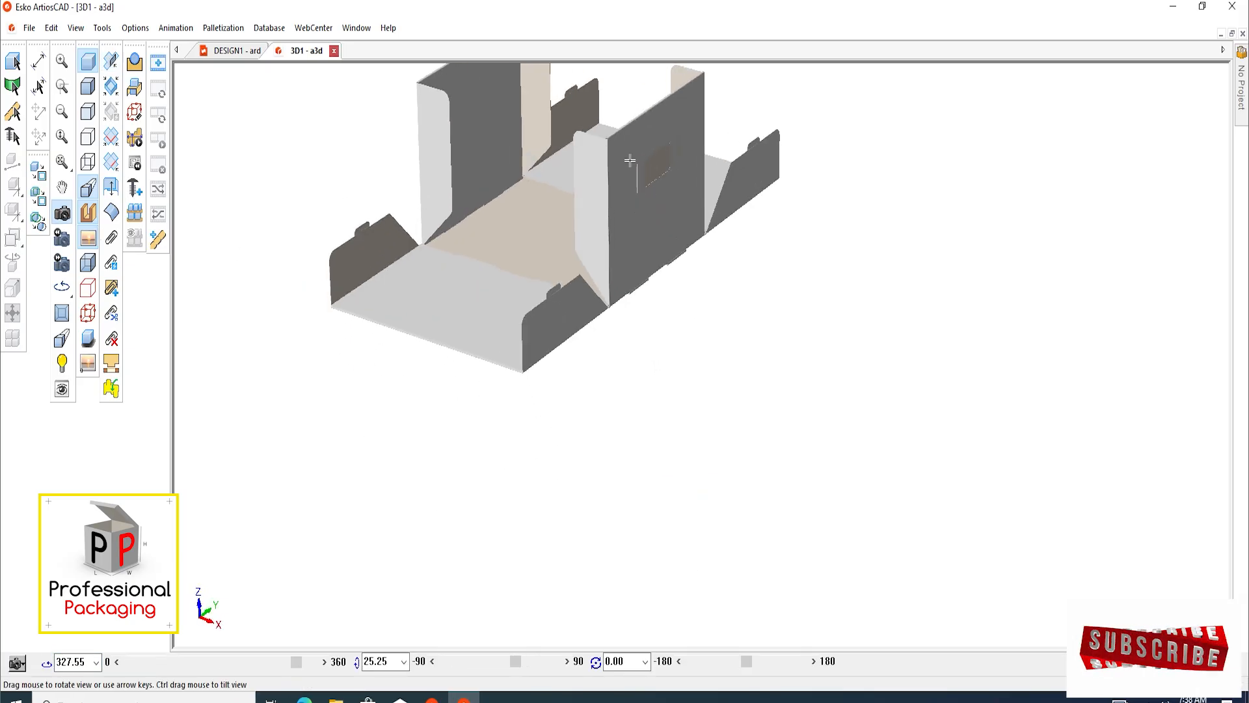
middle_click_drag(630, 160, 653, 272)
scroll(589, 283, "up", 5)
scroll(590, 283, "down", 4)
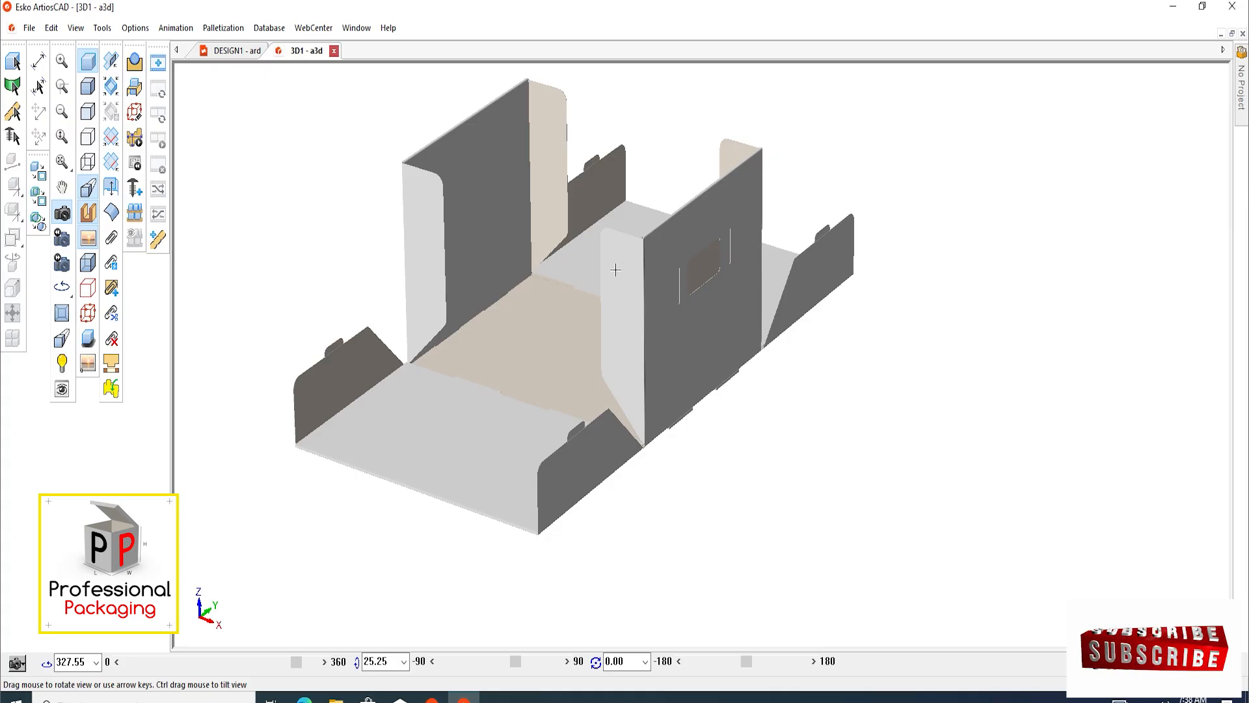
scroll(651, 294, "up", 3)
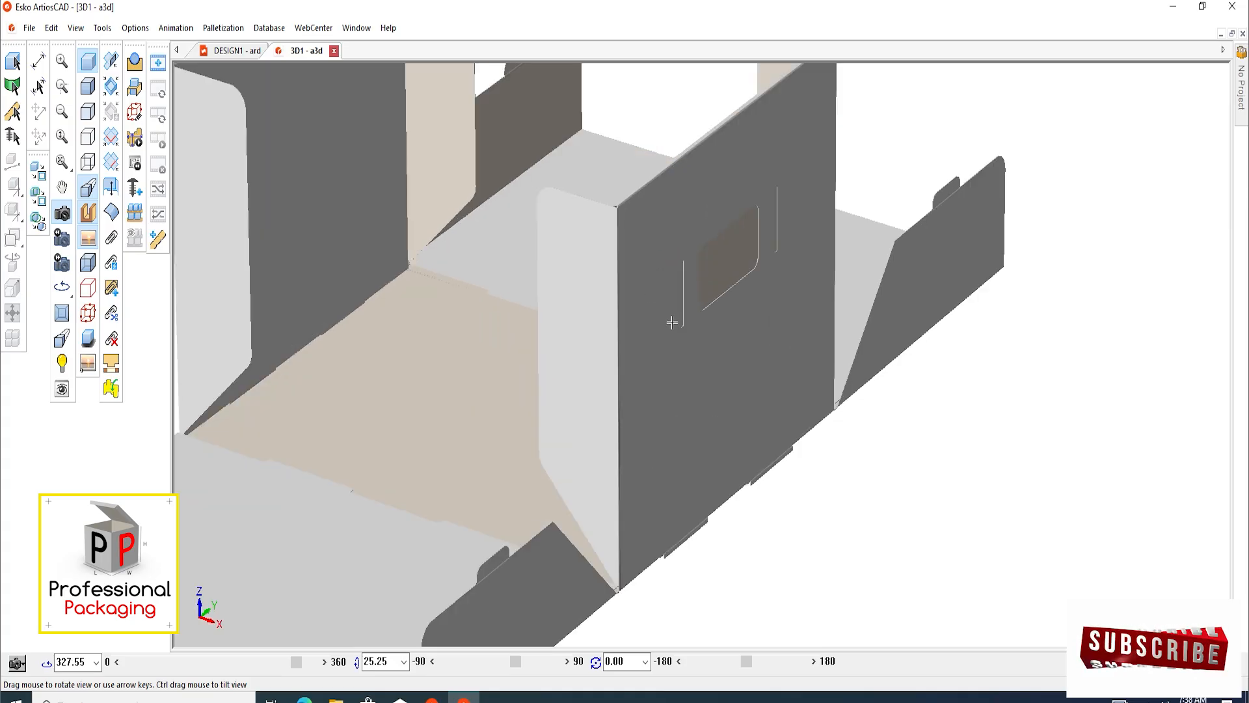
scroll(696, 279, "down", 3)
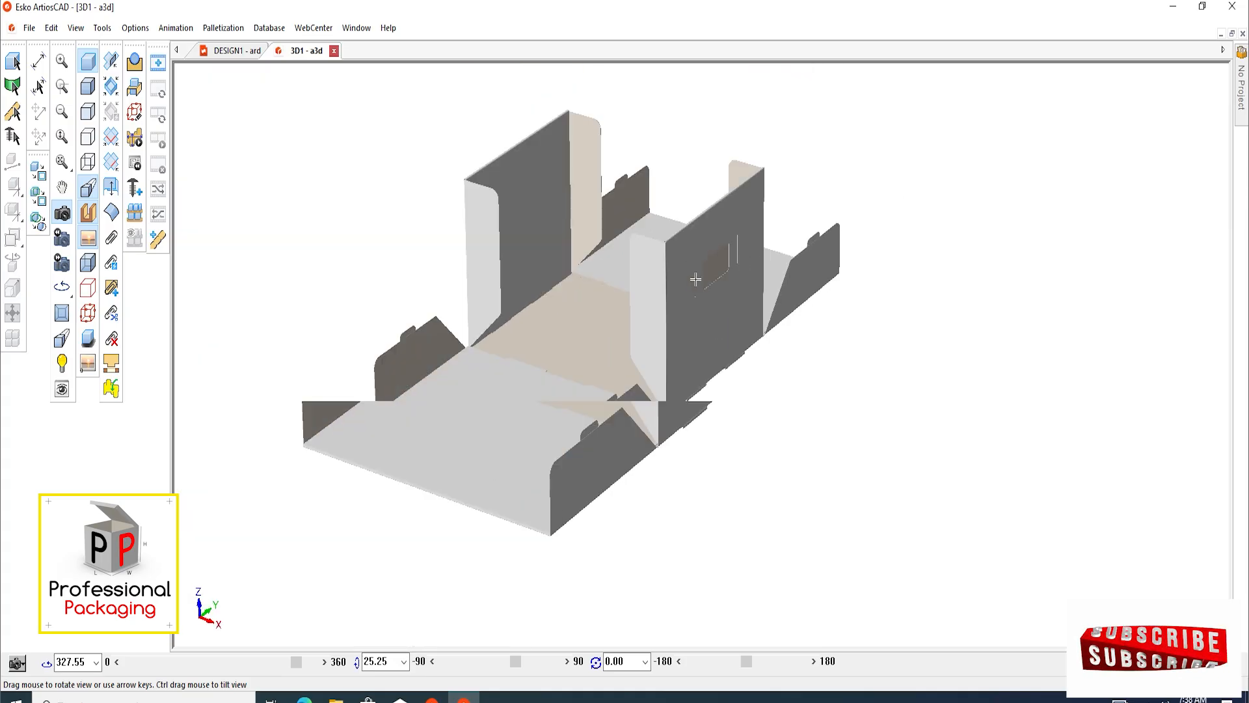
left_click(111, 61)
left_click(568, 381)
left_click(605, 286, "shift")
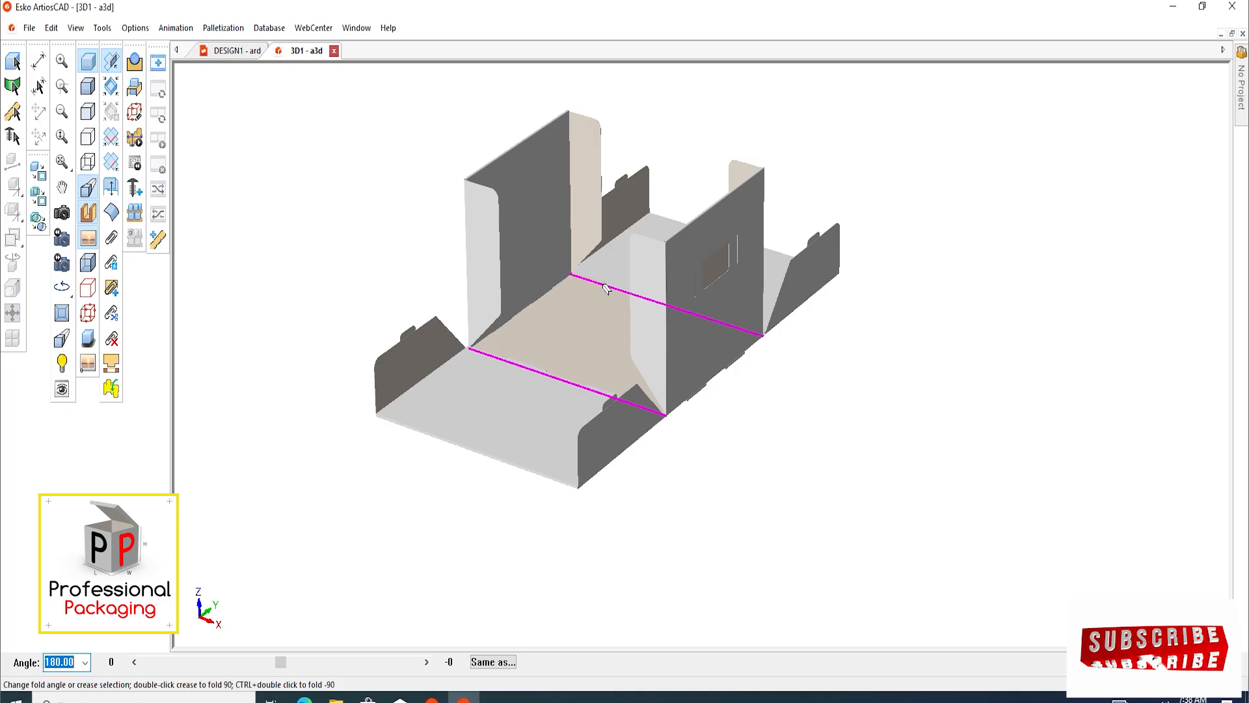
key("Return")
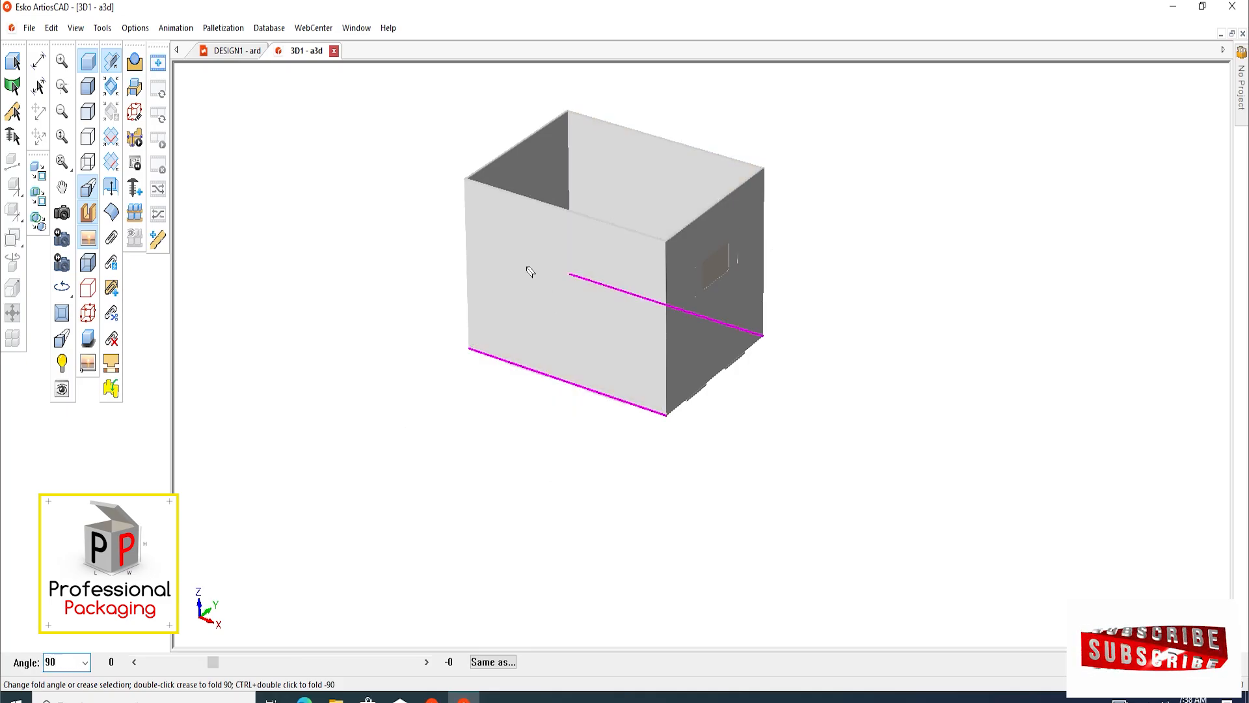
left_click(362, 171)
Fine-tune the folds of the two tabbed flaps behind one hand-hole panel, setting the second corner crease to 91 degrees
left_click(62, 212)
left_click_drag(420, 319, 464, 307)
left_click_drag(447, 380, 638, 302)
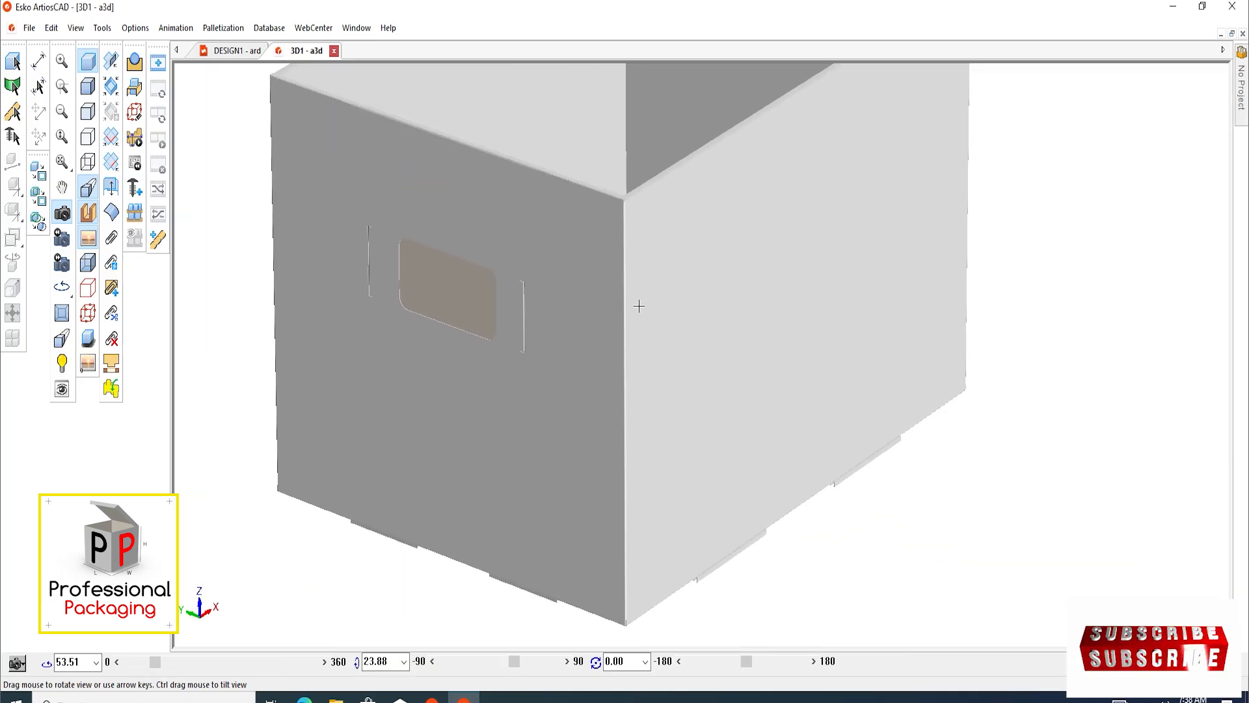
left_click(110, 61)
left_click(623, 438)
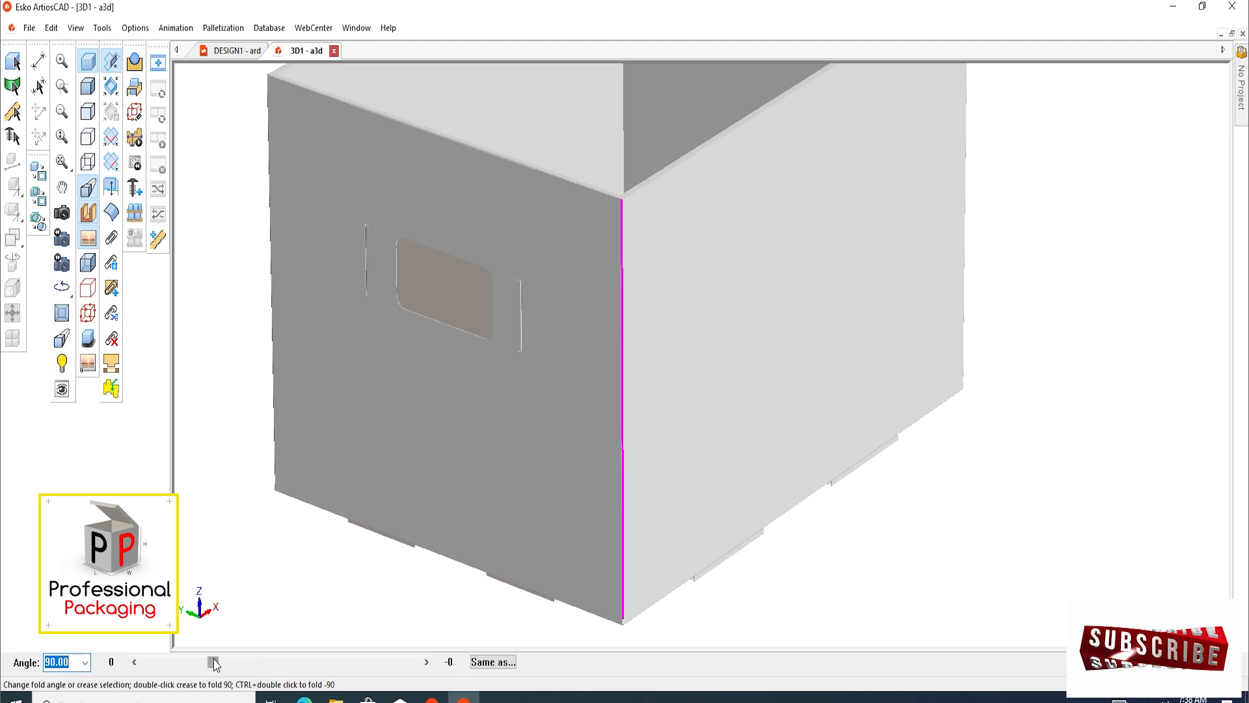
left_click_drag(214, 662, 213, 665)
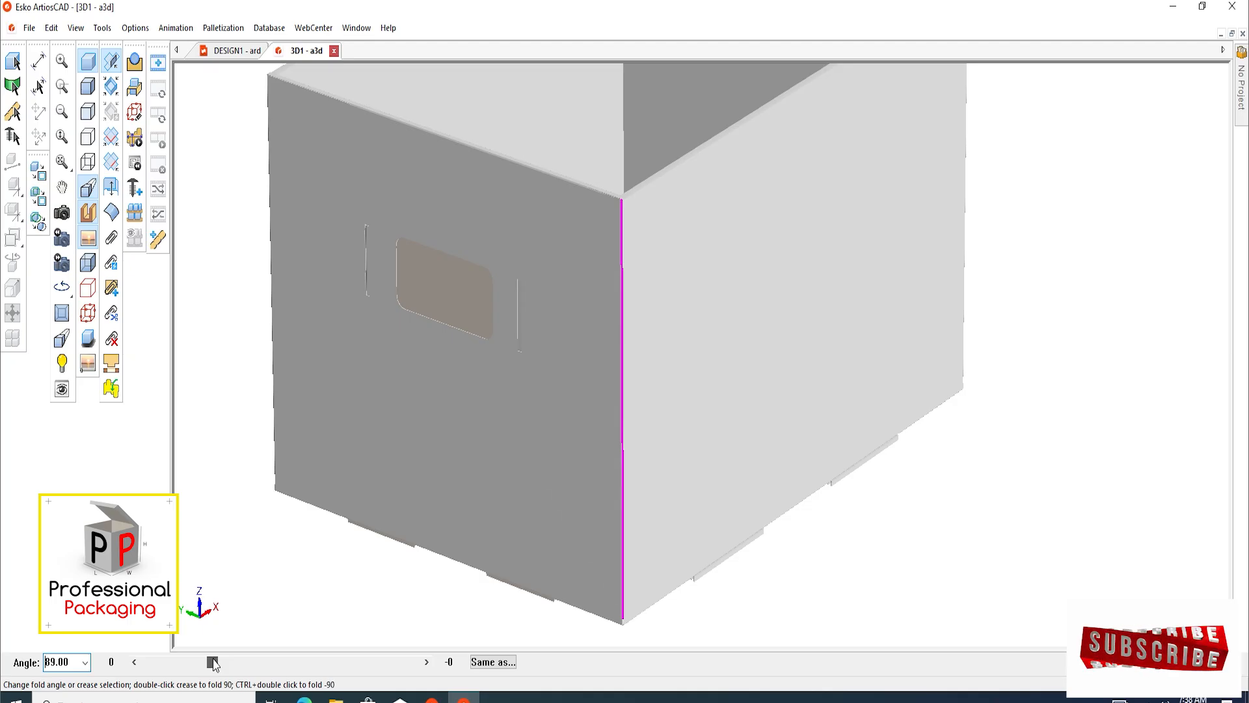
left_click(519, 337)
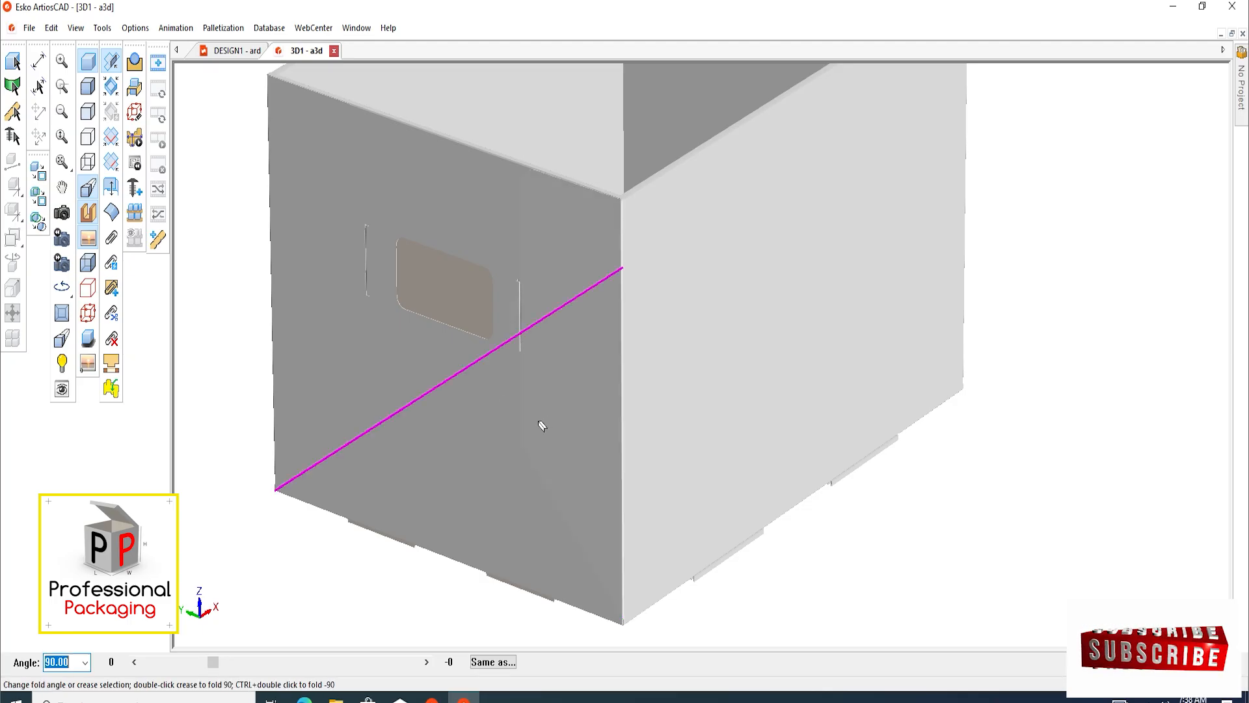
left_click(274, 249)
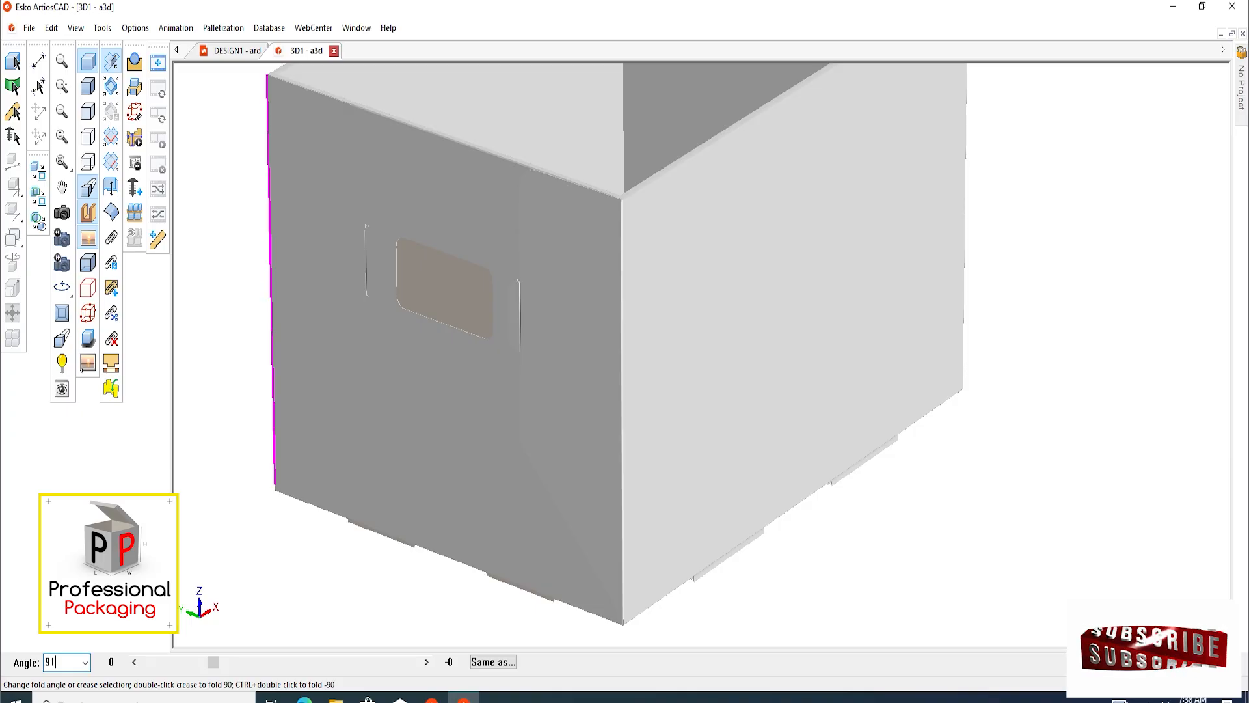
key("Return")
Fold the two locking tabs beside the hand hole through their slots, setting their crease angle to 162 degrees
left_click(62, 212)
scroll(343, 314, "down", 1)
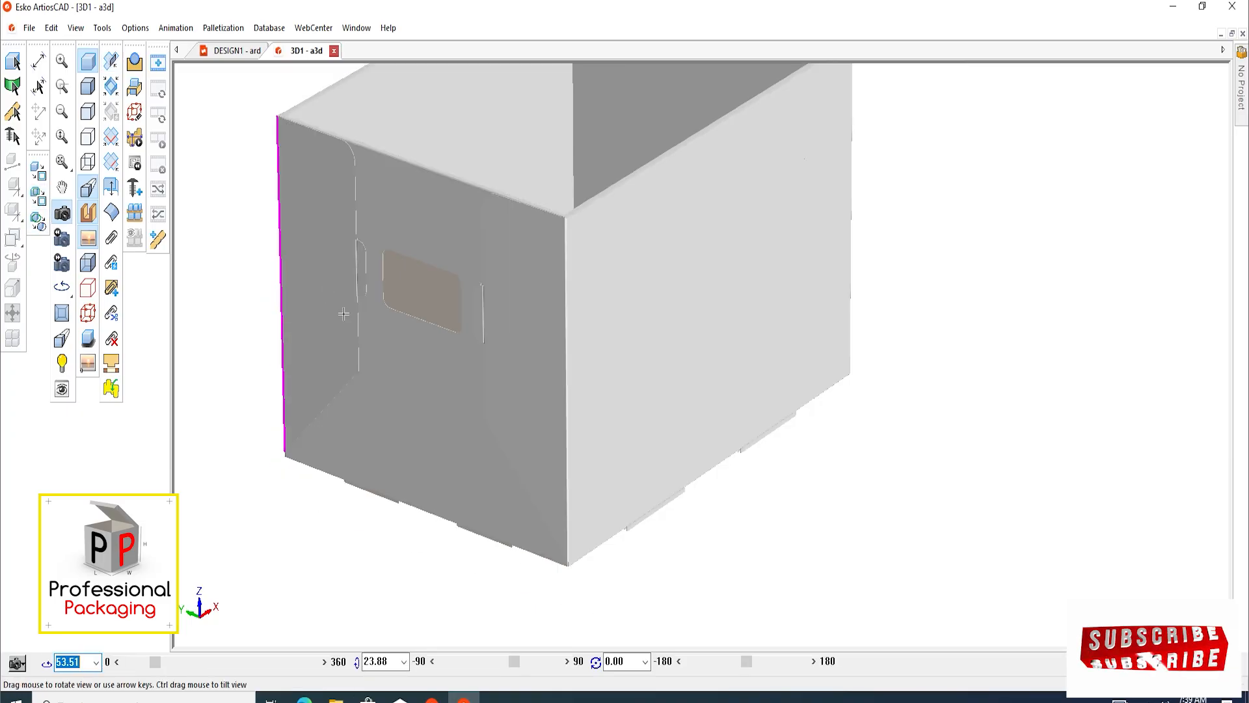
left_click_drag(344, 314, 573, 274)
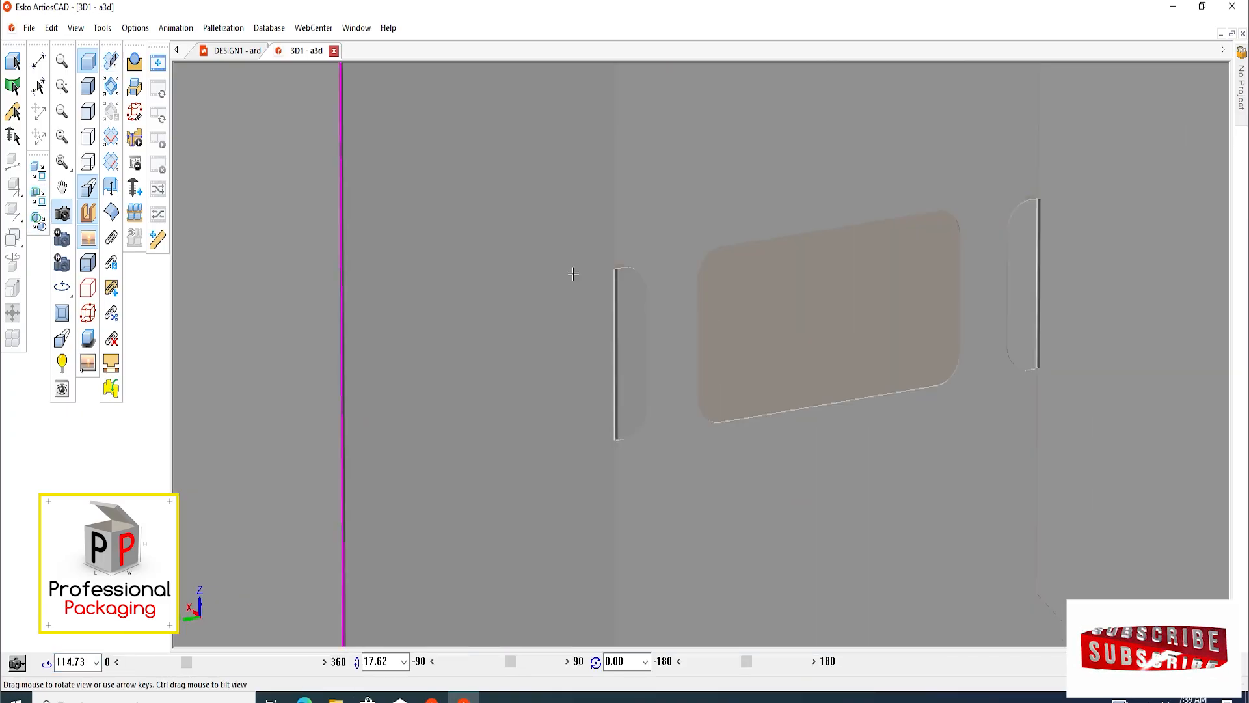
scroll(573, 274, "down", 1)
mouse_move(574, 274)
middle_mouse_down()
mouse_move(528, 260)
mouse_move(564, 290)
mouse_move(551, 281)
middle_mouse_up()
left_click(479, 347)
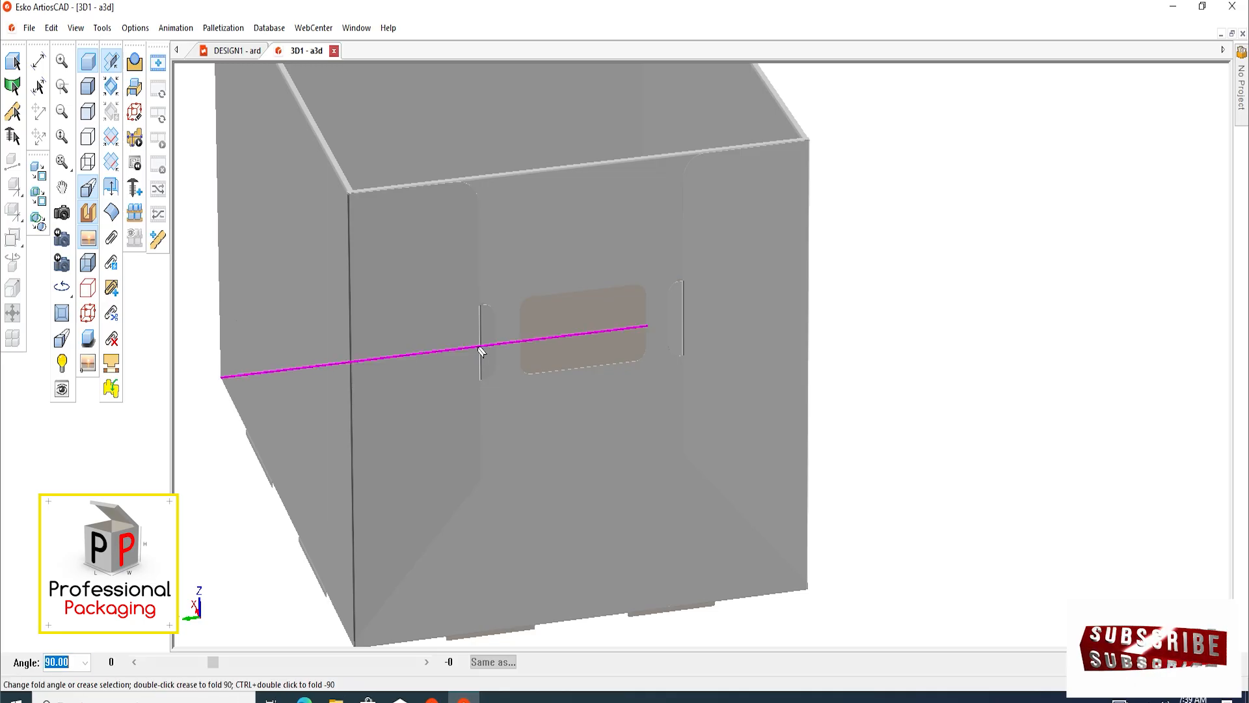
left_click(481, 352)
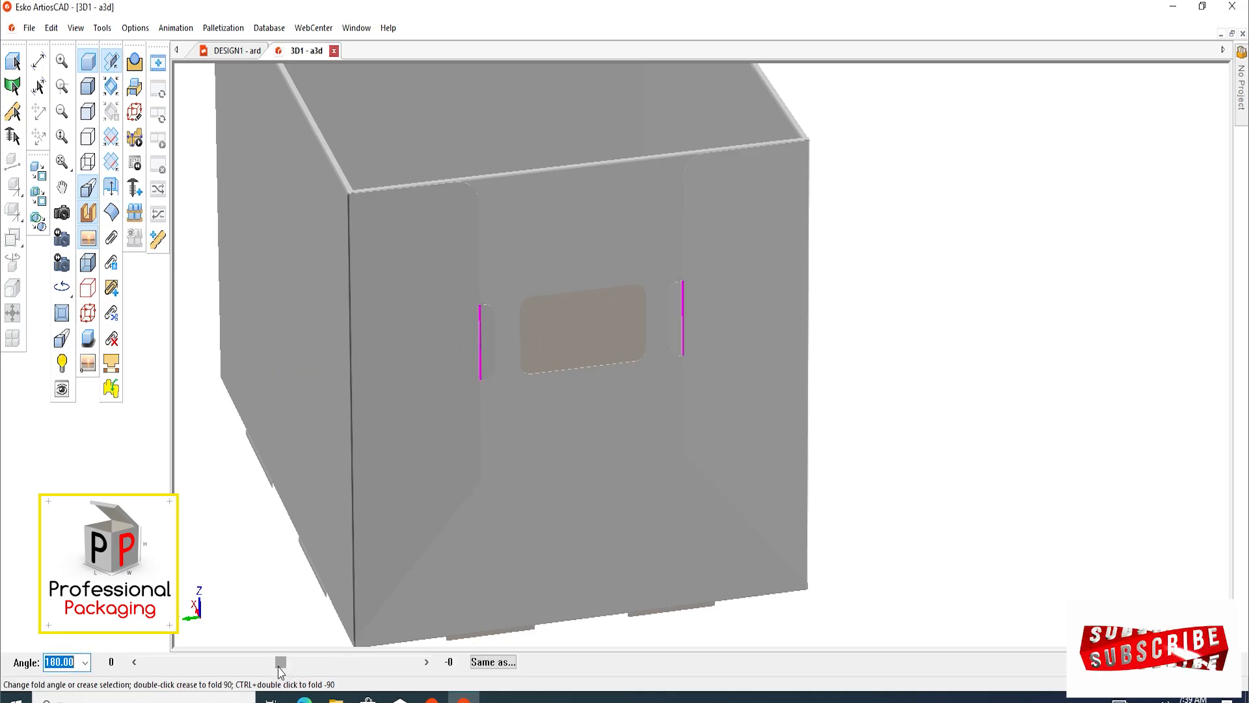
left_click_drag(281, 671, 265, 678)
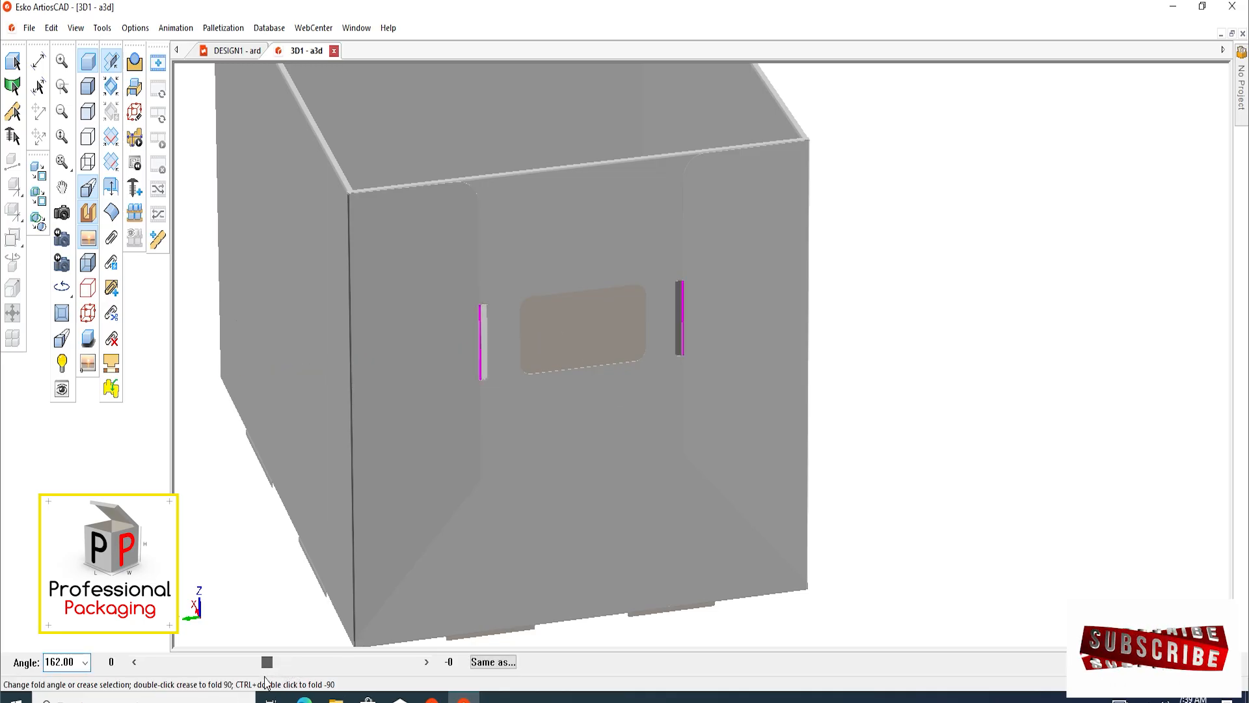
Examine the assembled box from above and from the opposite hand-hole side, with the tab creases deselected
scroll(279, 368, "down", 2)
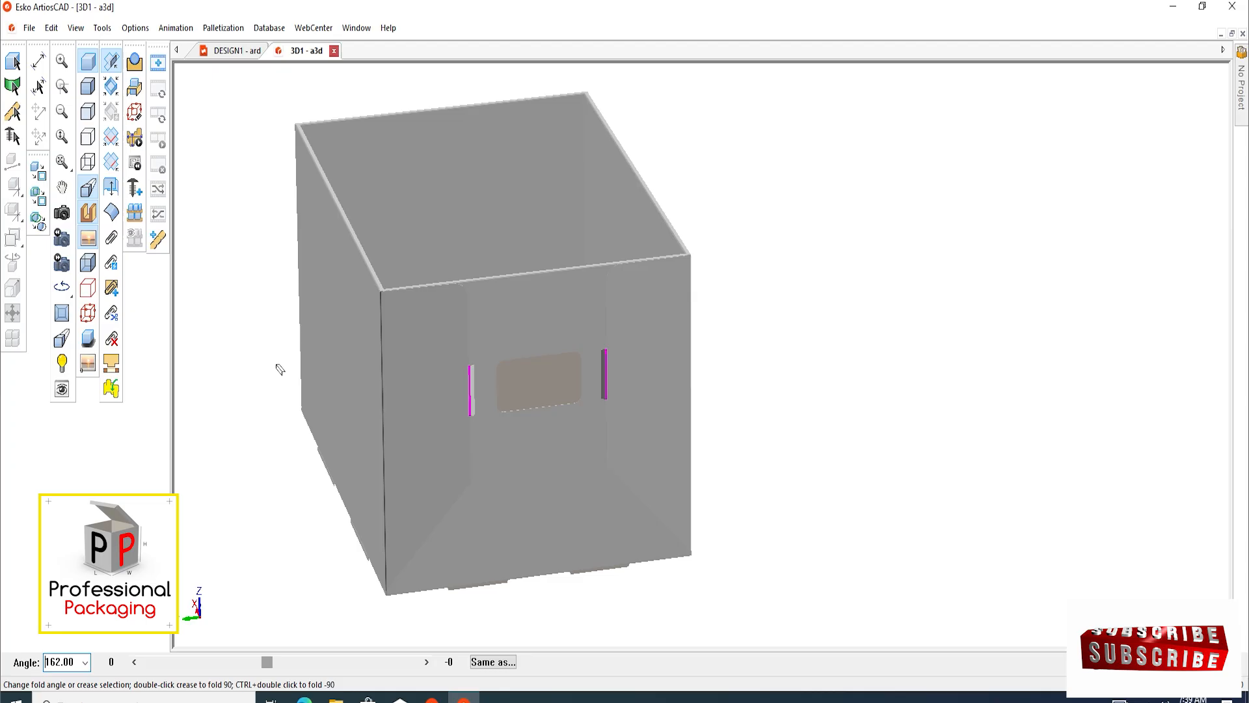
left_click(62, 213)
left_click_drag(581, 394, 541, 660)
left_click_drag(521, 120, 370, 253)
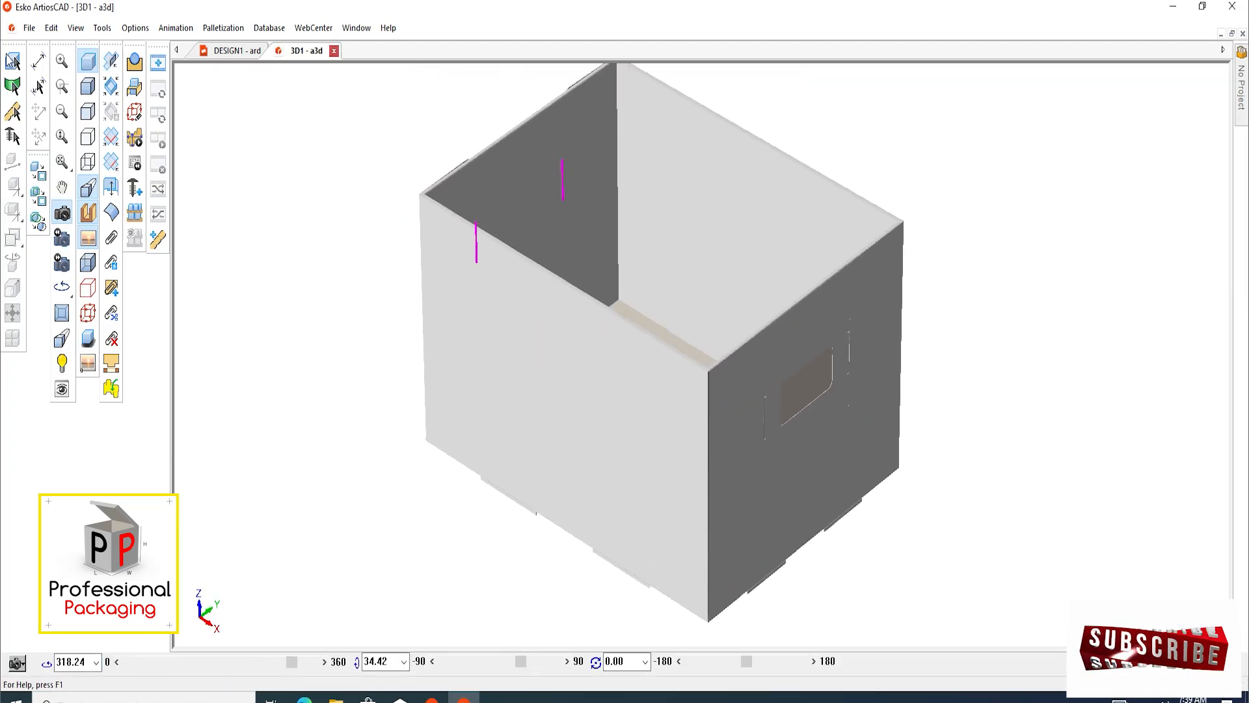
left_click(13, 62)
scroll(502, 312, "down", 2)
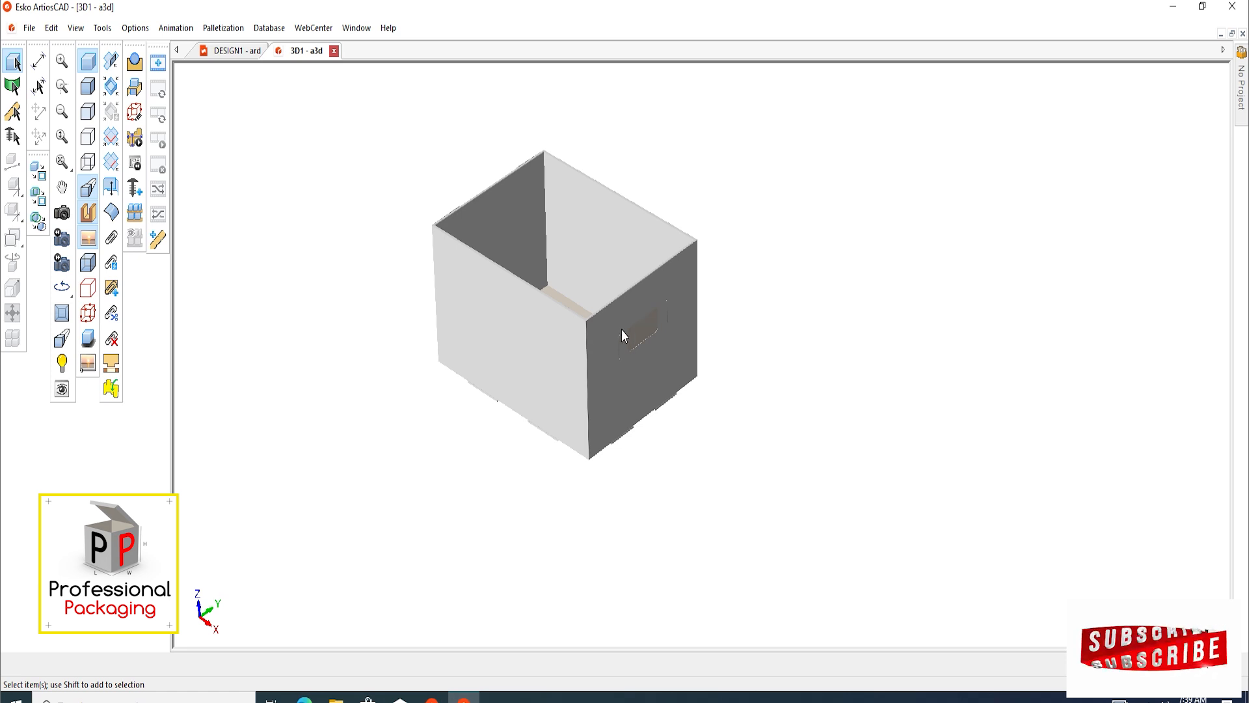
Set both vertical corner creases of the tabbed flaps behind the opposite hand-hole panel to 91 degrees
left_click(62, 212)
left_click_drag(495, 368, 773, 385)
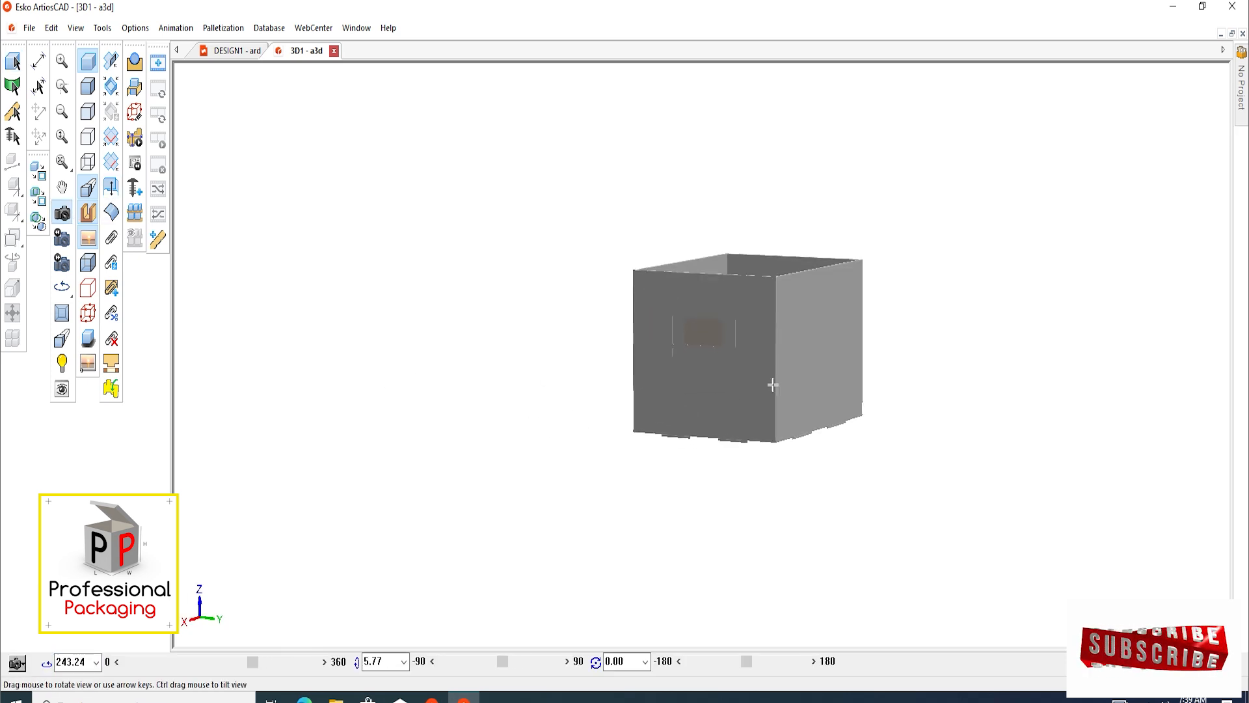
scroll(669, 334, "up", 3)
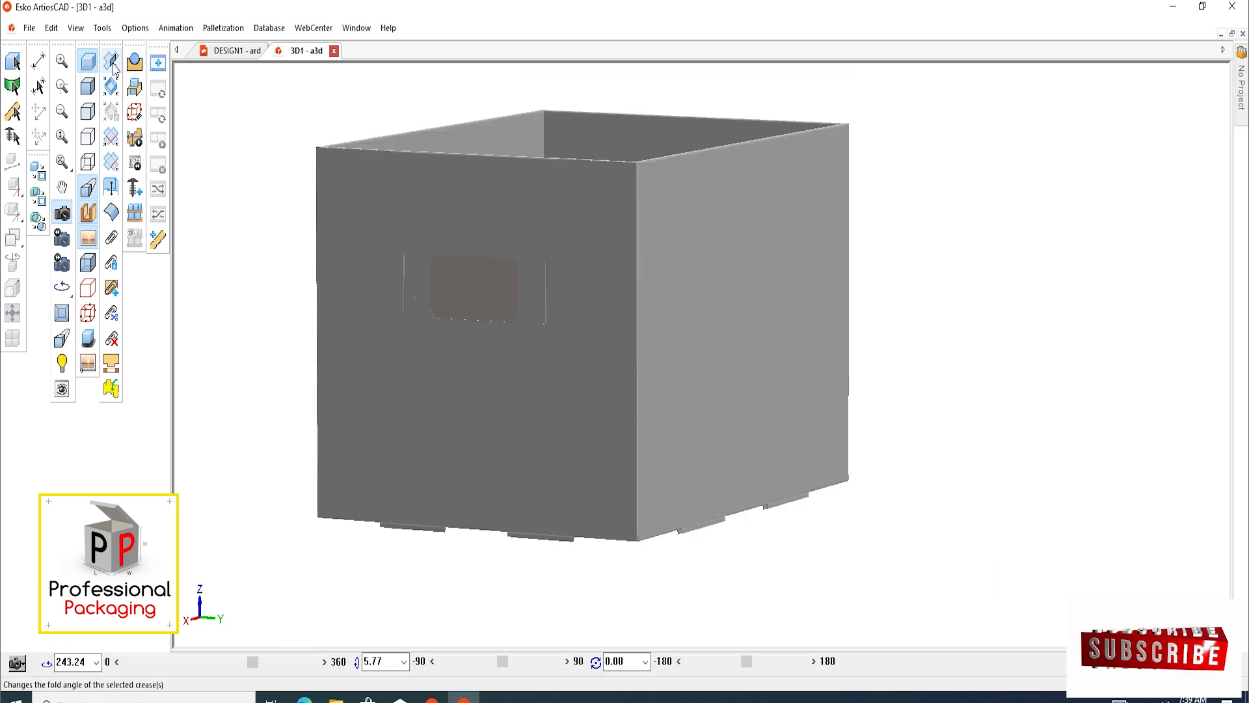
left_click(111, 62)
left_click(320, 337)
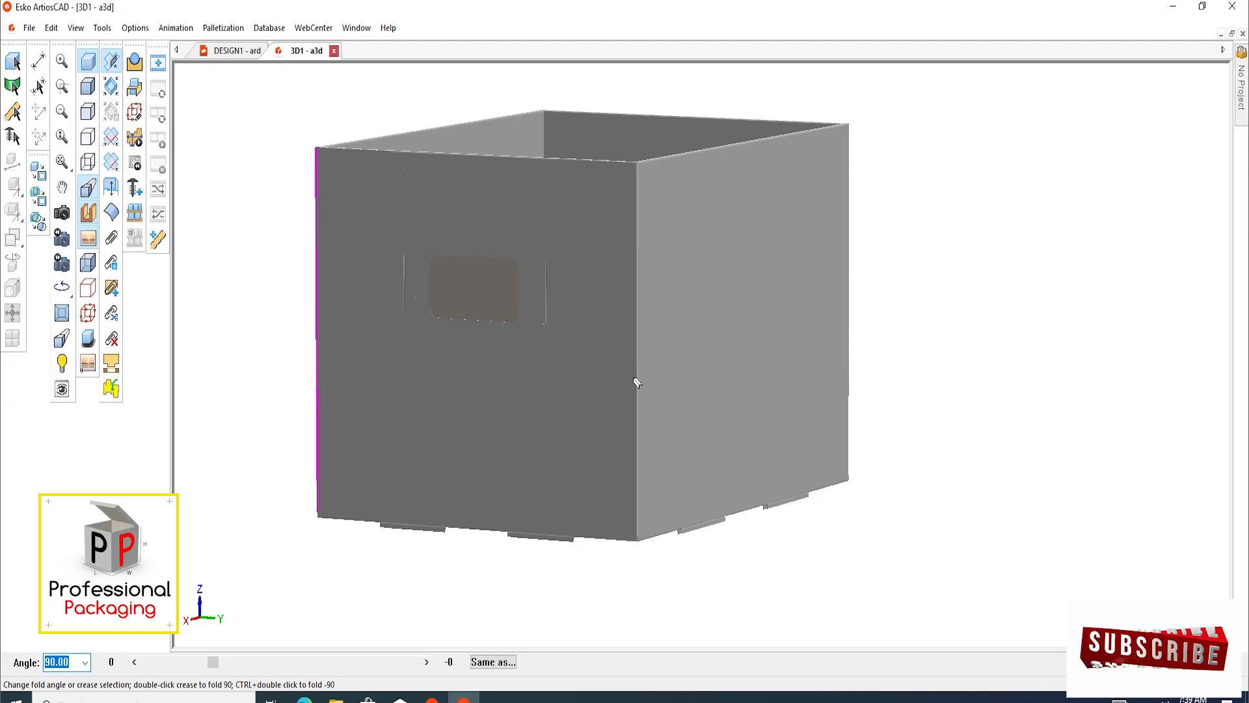
left_click(637, 383)
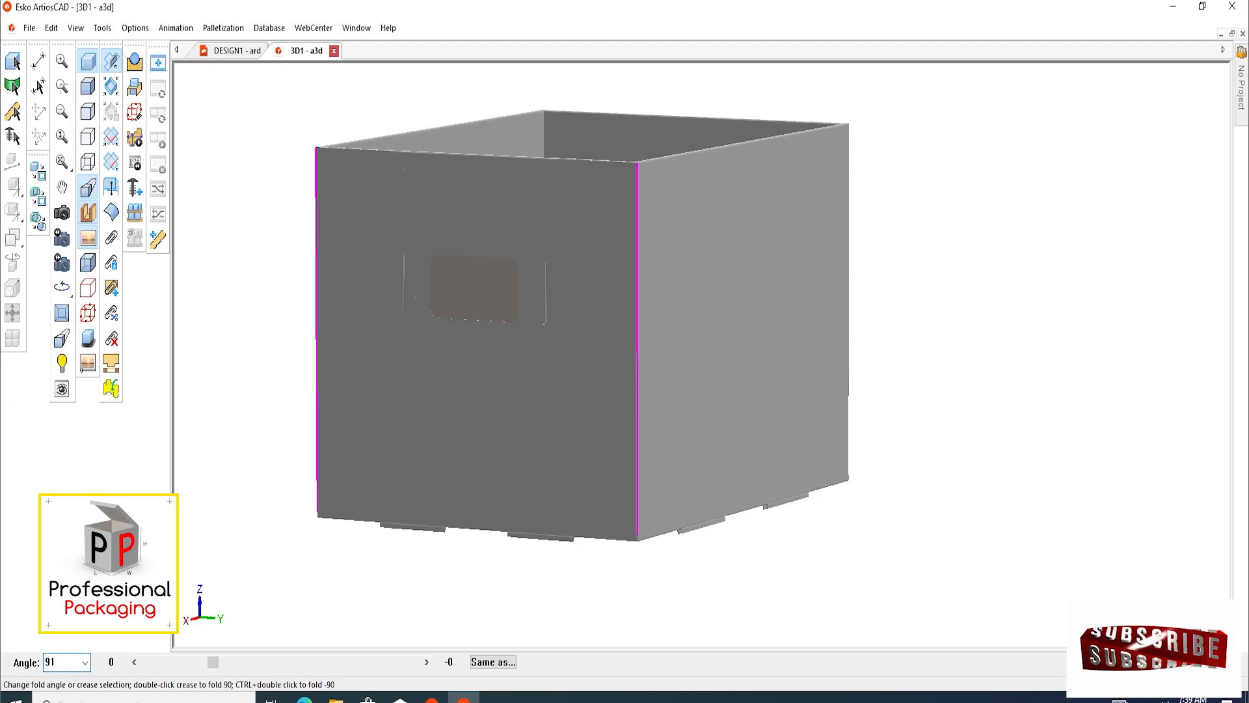
type("91")
key("Return")
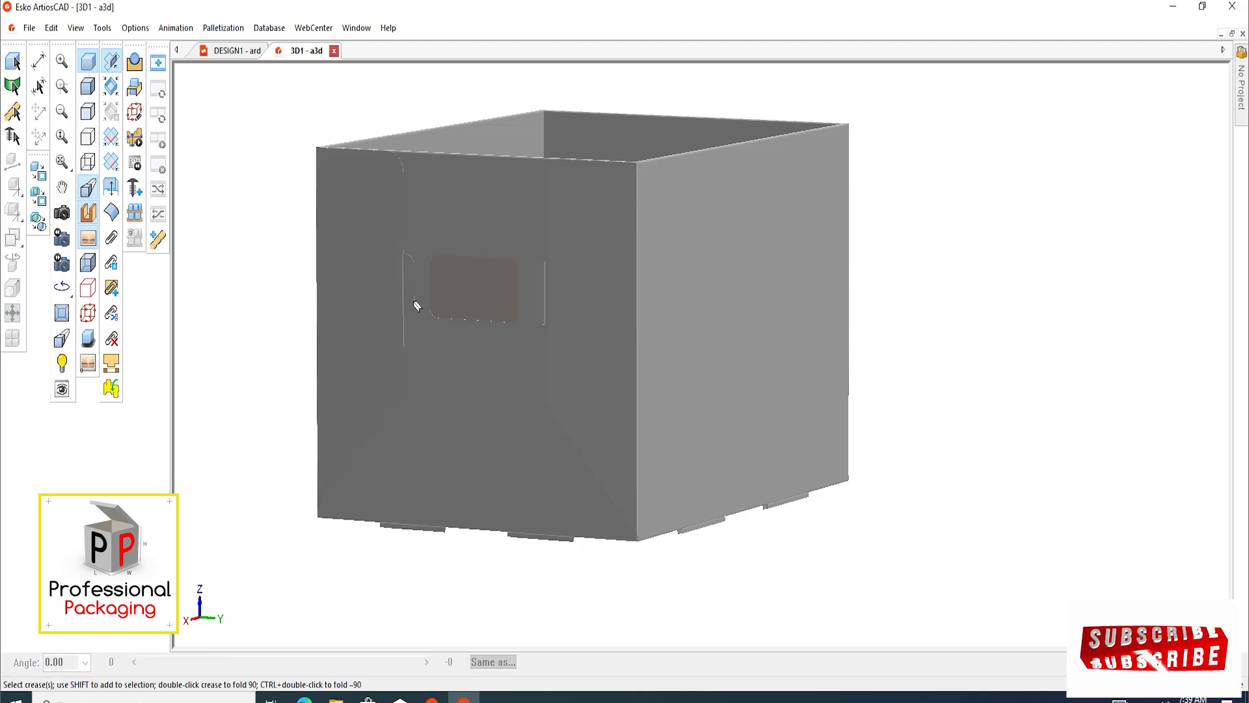
Fold the two locking tabs beside this hand hole through their slots, setting their crease angle to 160 degrees
left_click(406, 276)
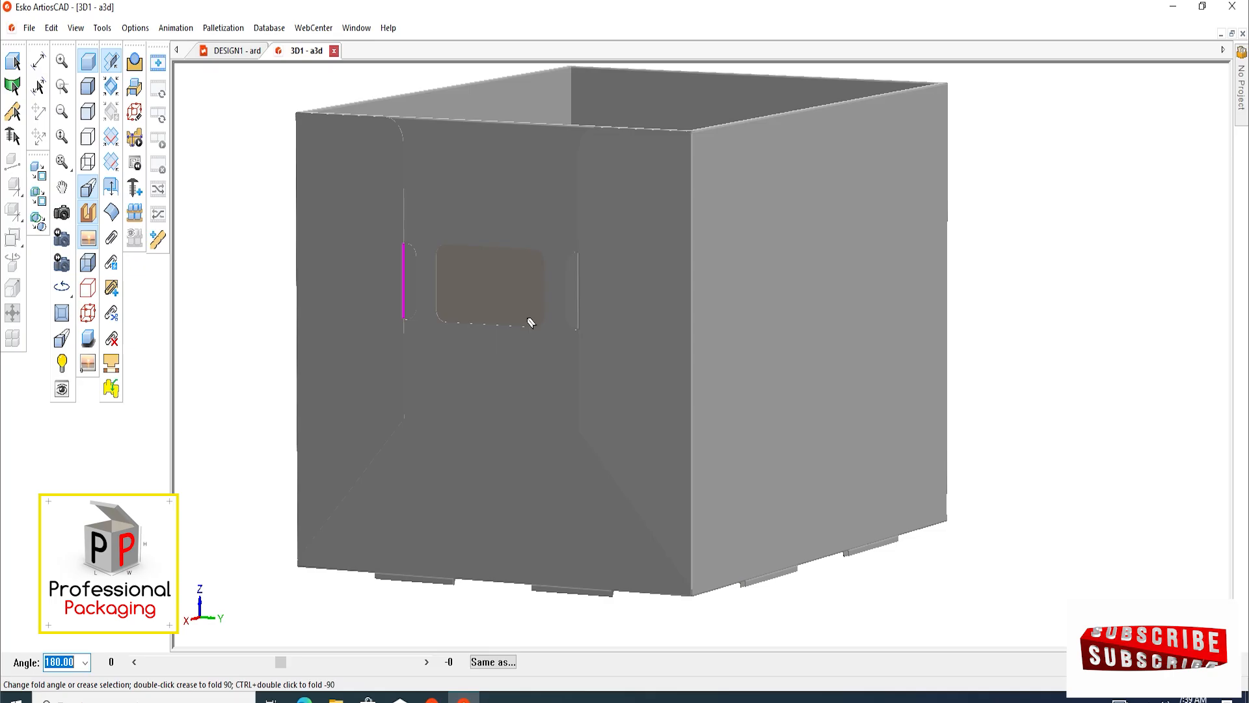
left_click(578, 306, "shift")
left_click_drag(281, 662, 267, 662)
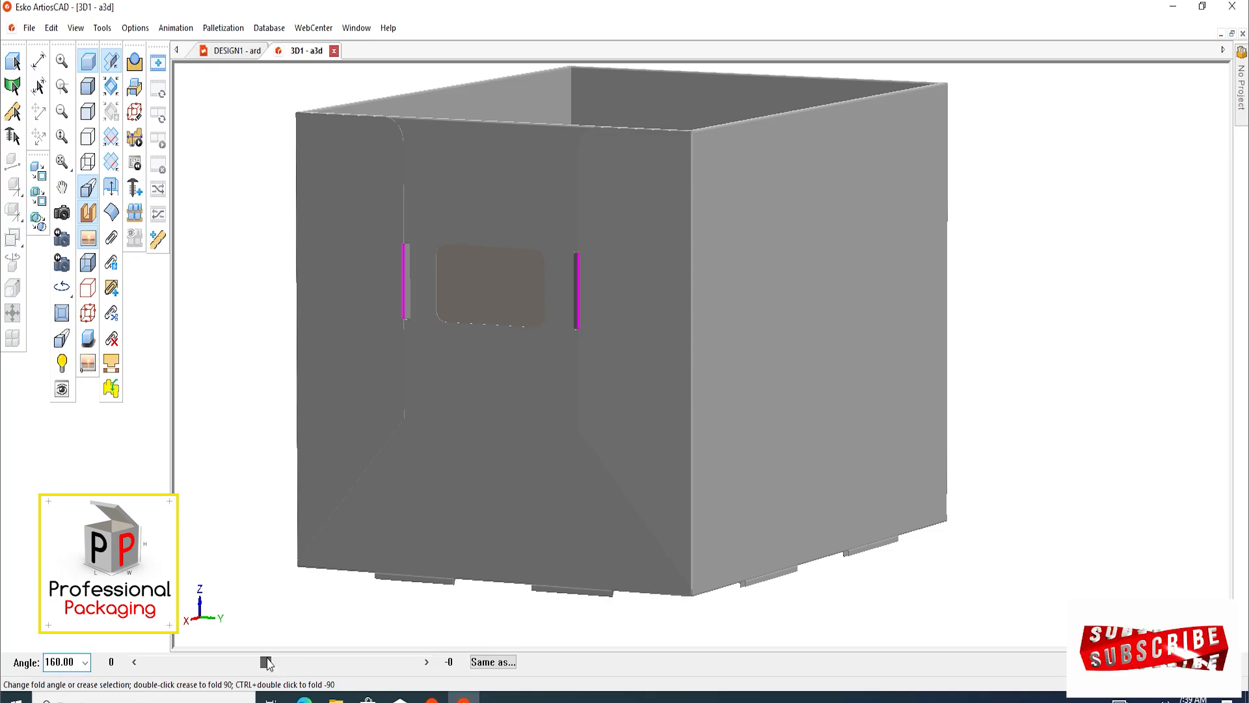
Examine the assembled box from above and around its hand-hole end, with the tab creases deselected
left_click(62, 213)
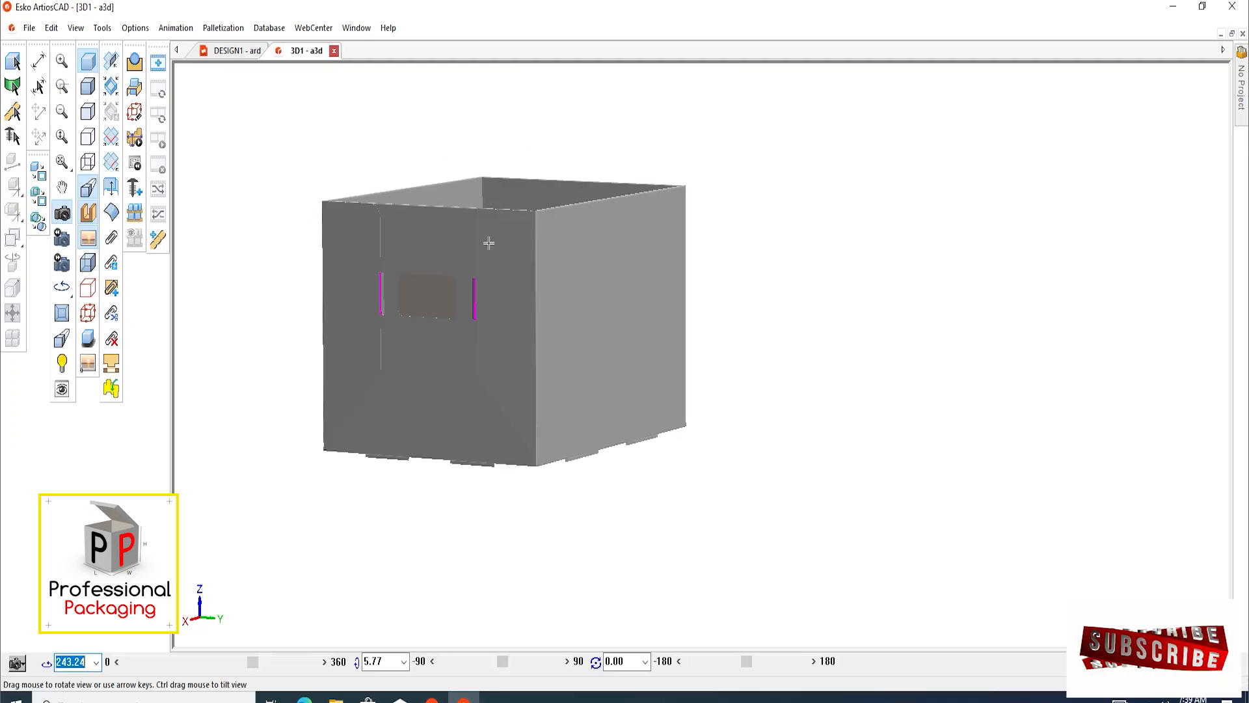
left_click_drag(488, 243, 352, 418)
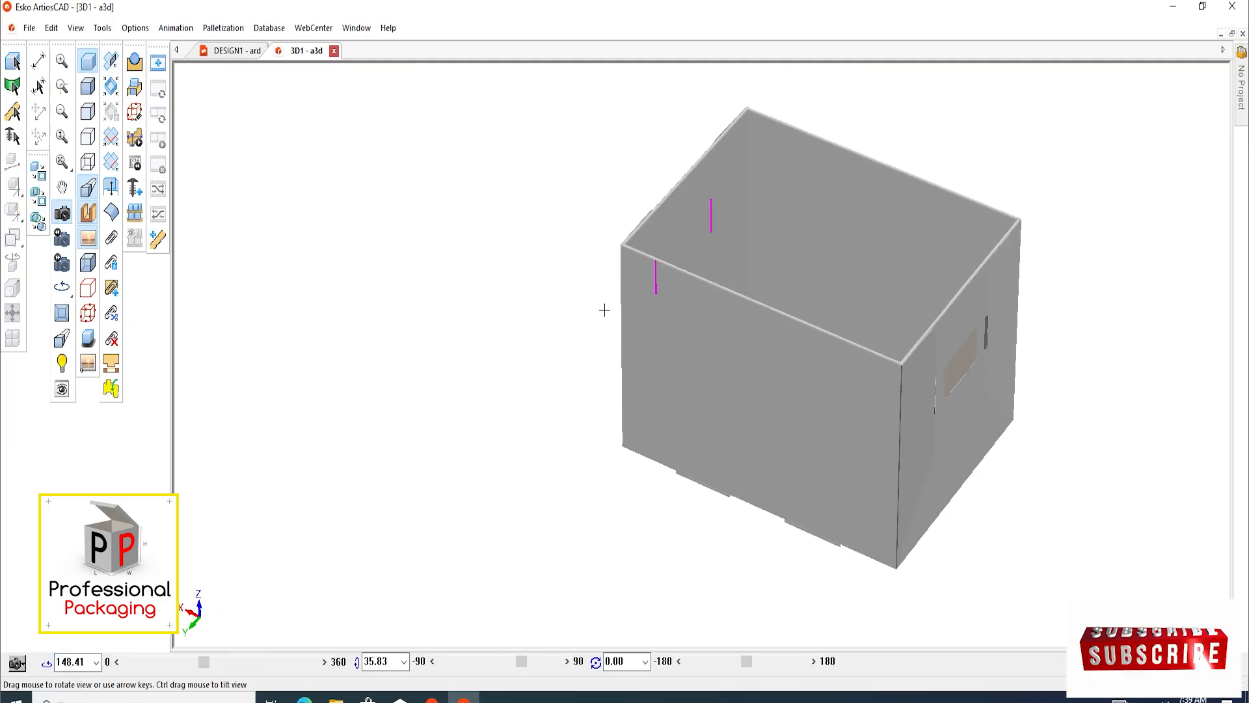
scroll(716, 228, "up", 4)
scroll(443, 278, "down", 3)
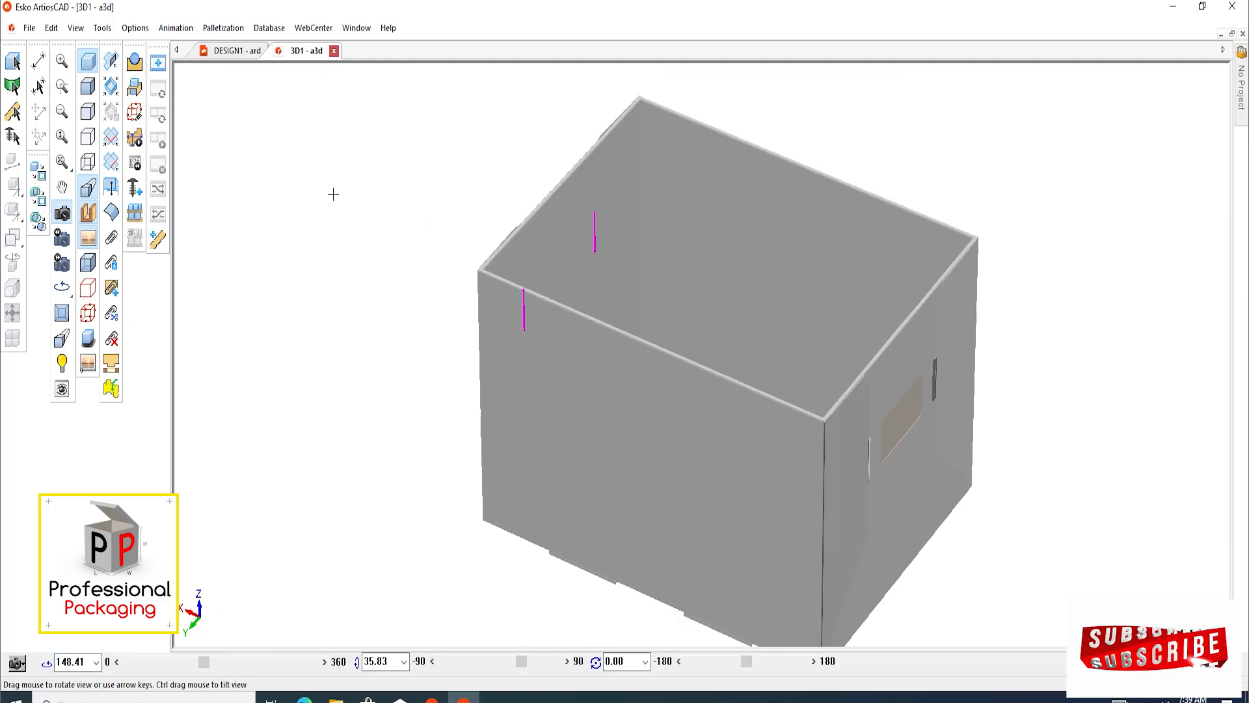
left_click(13, 62)
scroll(383, 271, "down", 3)
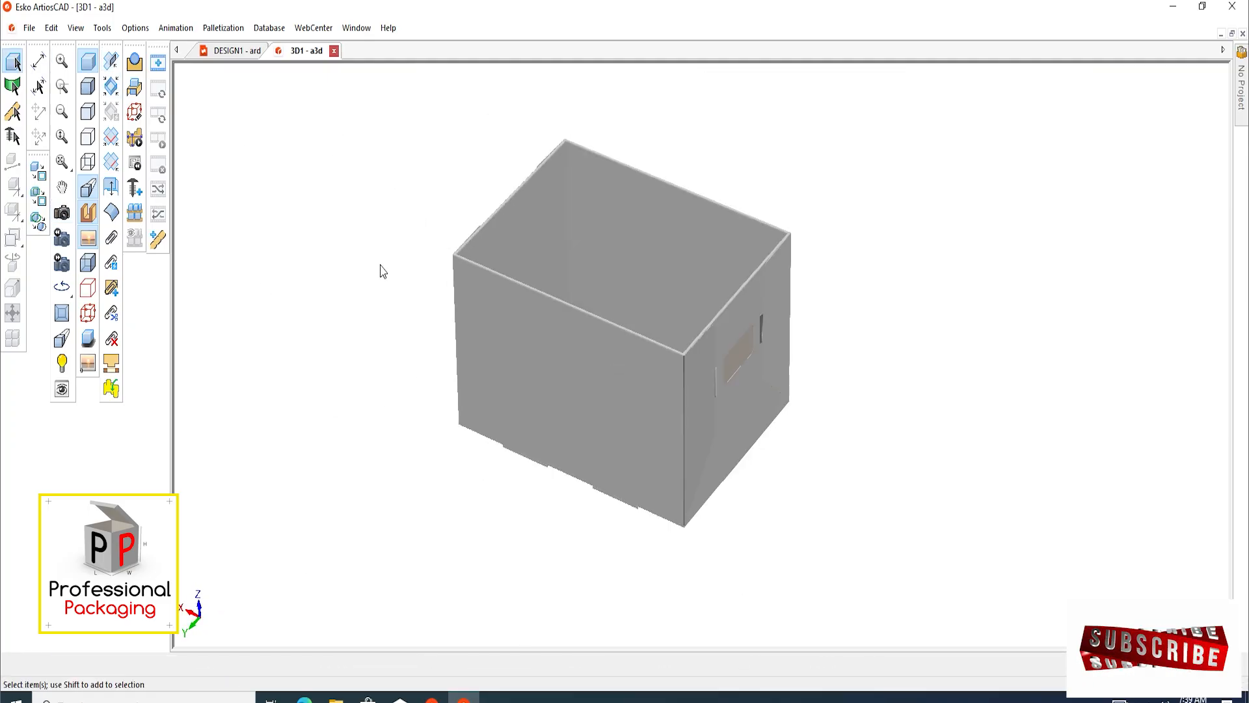
left_click(61, 213)
left_click_drag(706, 363, 742, 330)
scroll(799, 440, "up", 6)
scroll(755, 379, "up", 1)
scroll(705, 326, "down", 3)
scroll(530, 345, "down", 5)
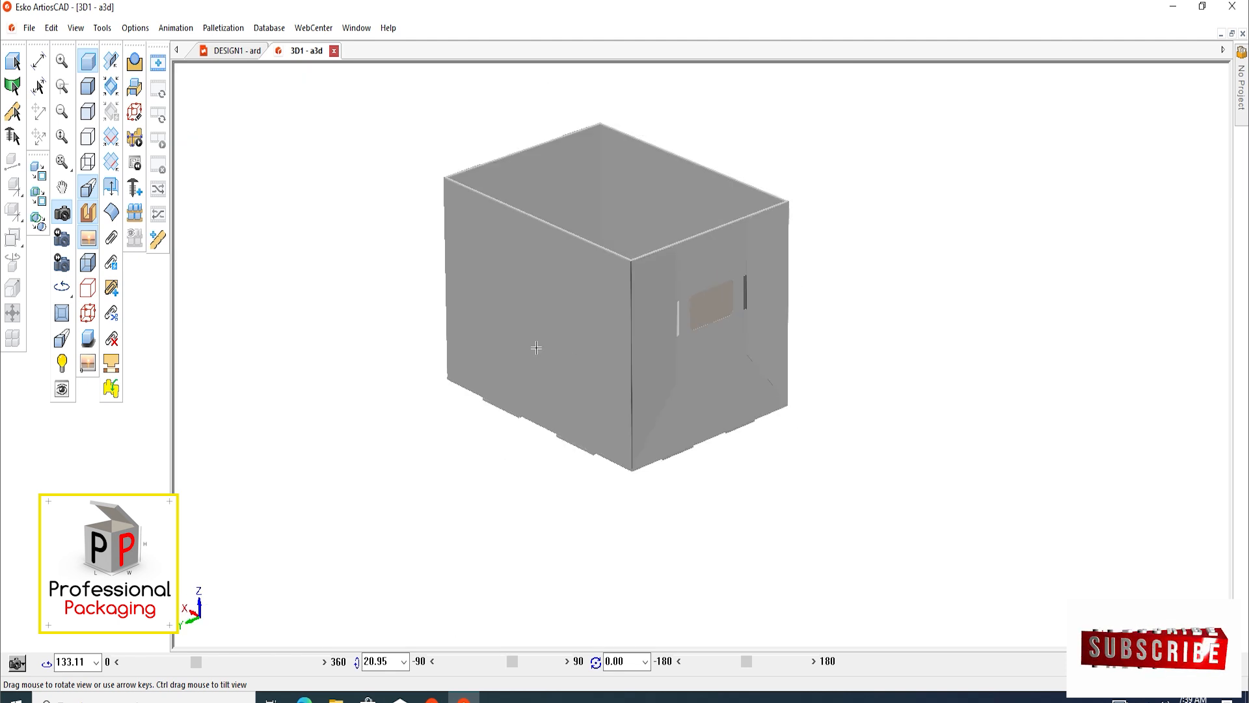
left_click_drag(530, 346, 733, 460)
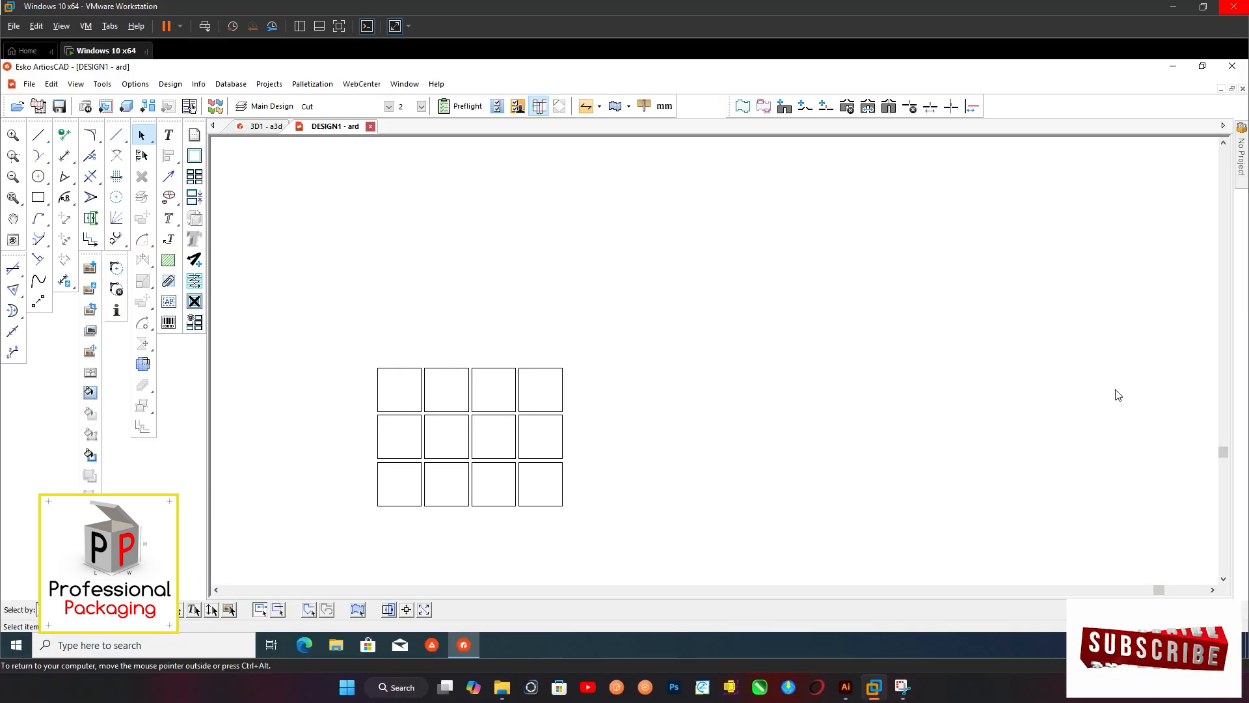
In the 2D design, dimension the overall width of the four-by-three bottle grid, placing the dimension above it
scroll(442, 381, "down", 4)
middle_click_drag(463, 363, 464, 358)
scroll(449, 380, "up", 3)
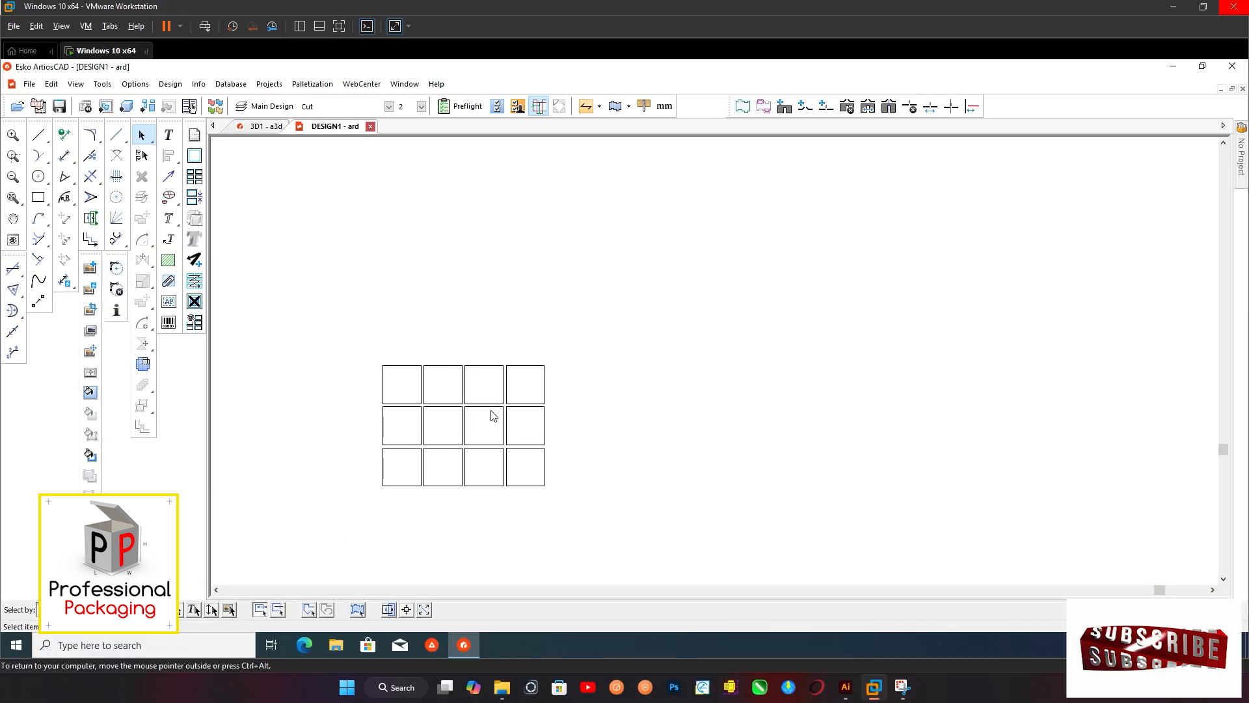
left_click(65, 156)
scroll(416, 380, "up", 2)
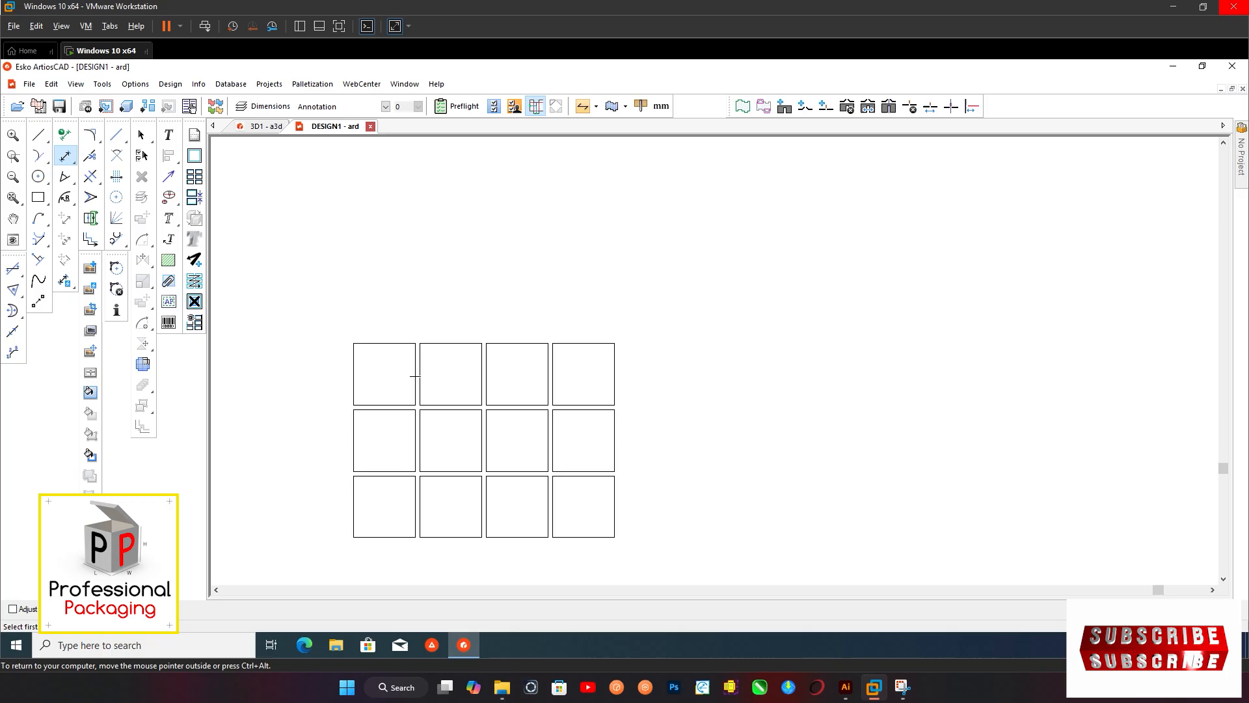
left_click(352, 342)
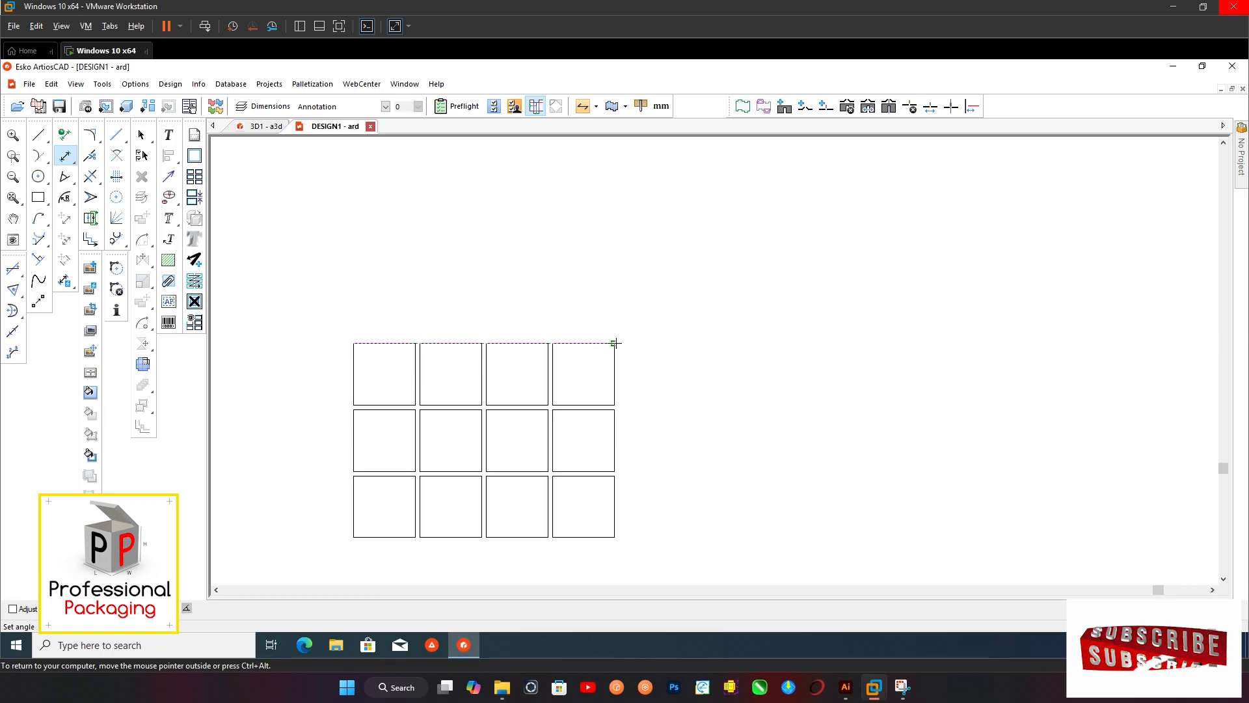
left_click(615, 343)
left_click(608, 286)
scroll(604, 281, "down", 3)
scroll(446, 377, "up", 4)
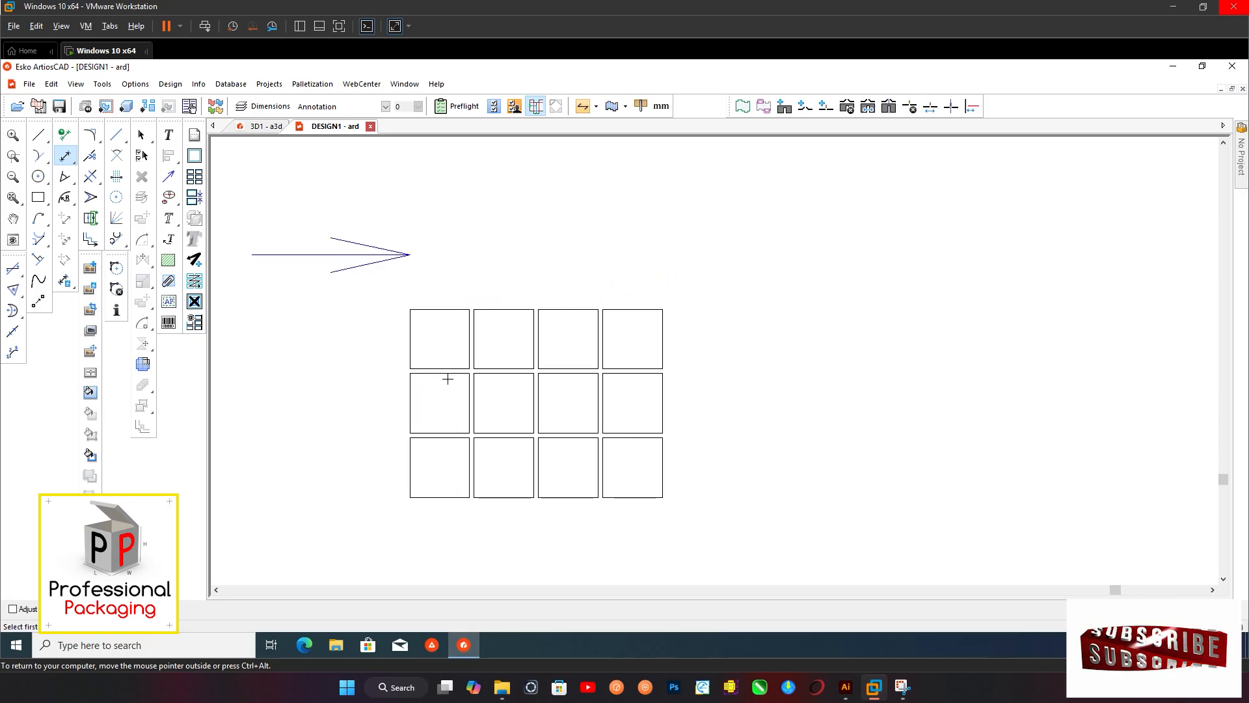
Dimension the overall height of the bottle grid along its left side
left_click(404, 302)
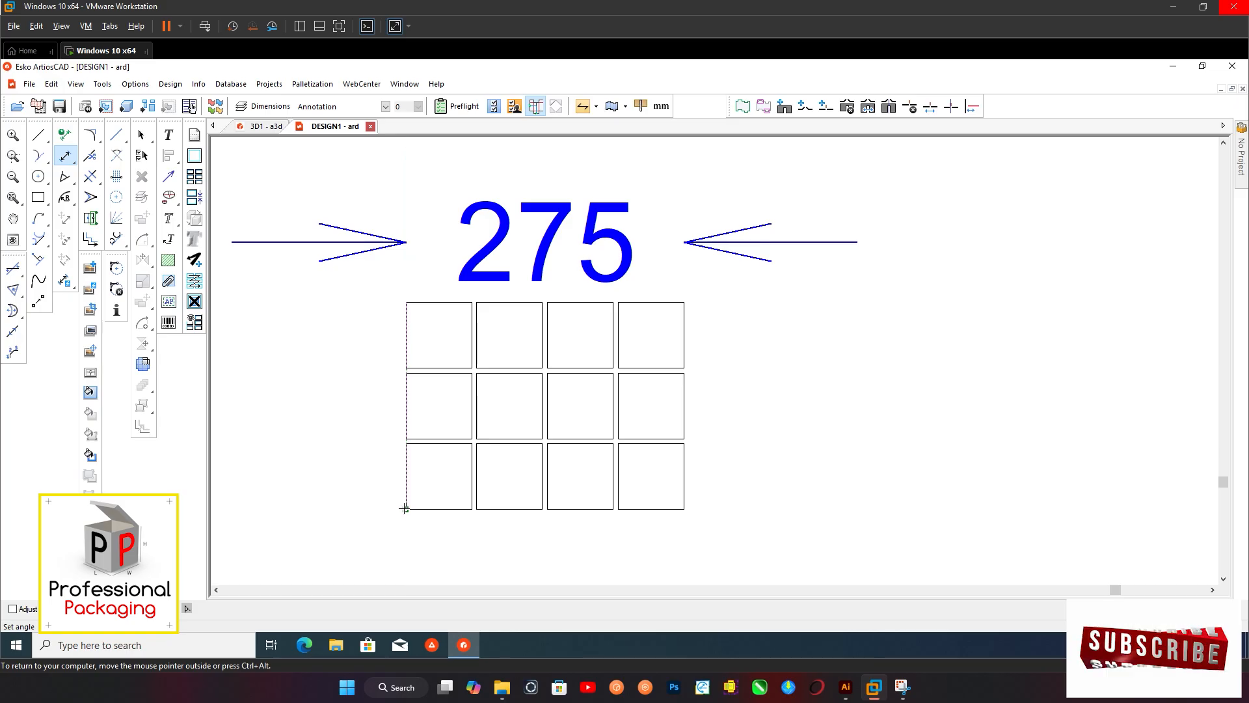
left_click(406, 508)
left_click(362, 507)
scroll(384, 472, "down", 2)
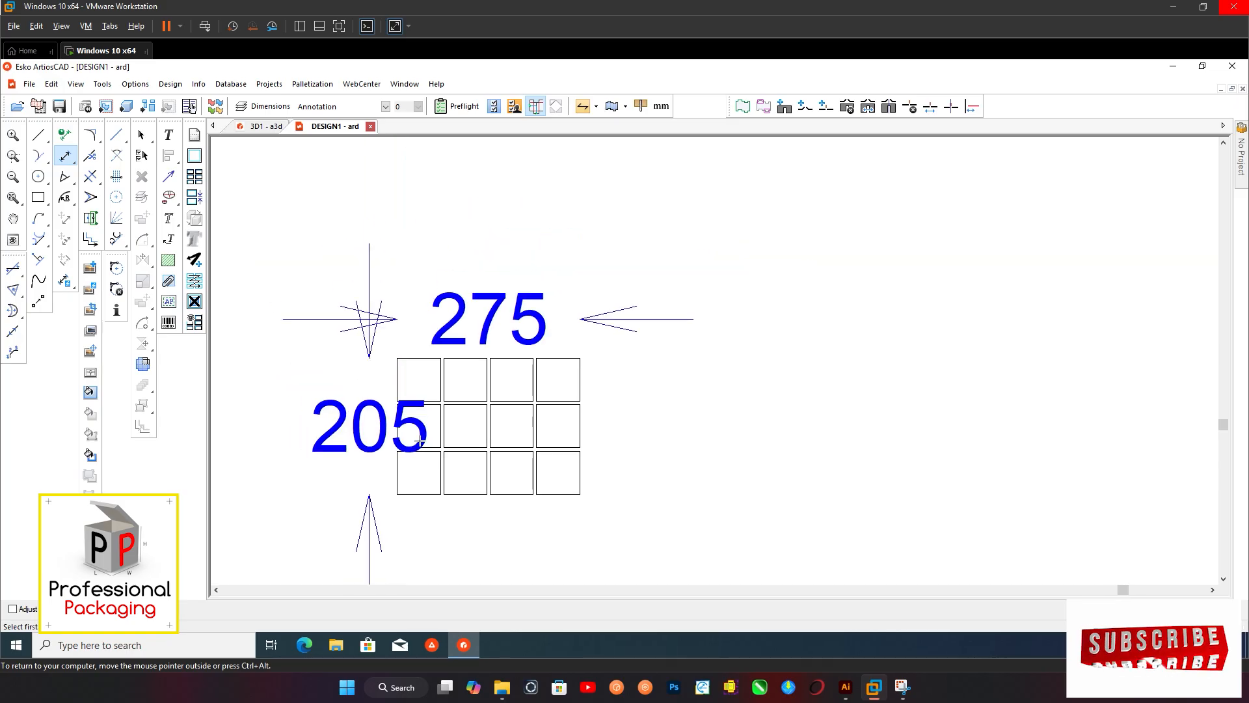
scroll(420, 442, "up", 2)
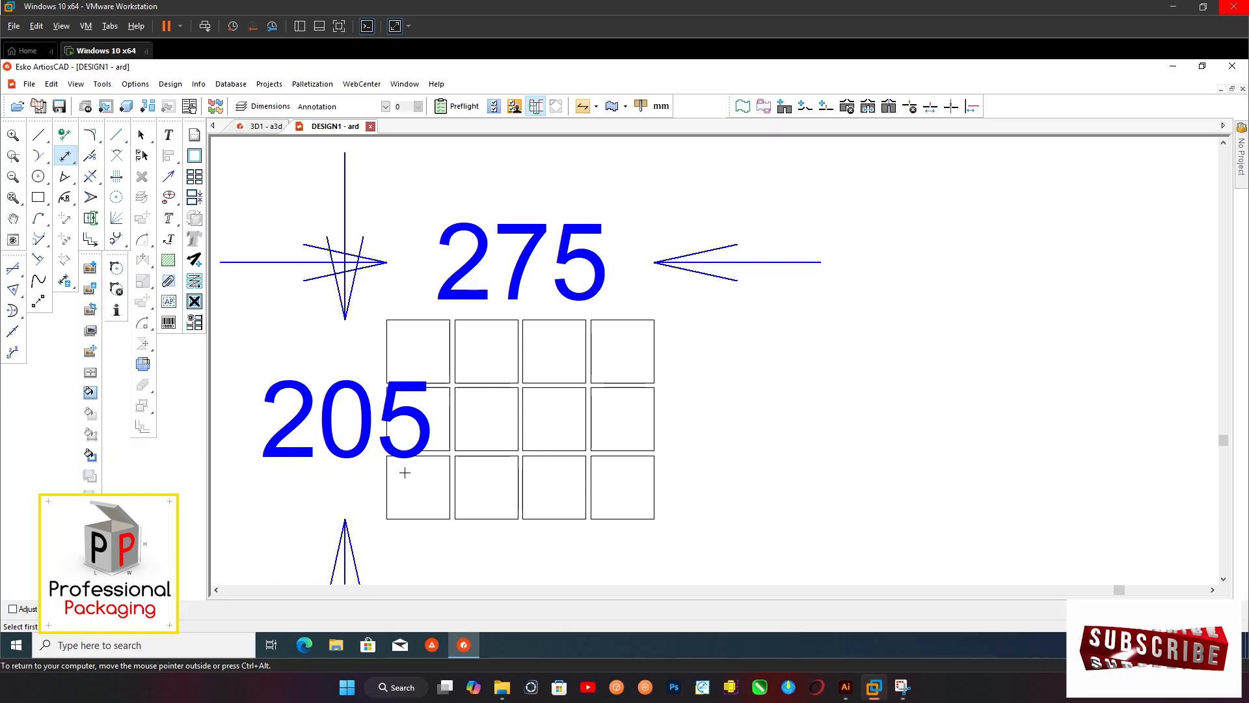
scroll(404, 472, "down", 3)
Draw a rectangle about 275 mm wide and 183 mm high above the bottle grid, aligned with its left edge
middle_click_drag(457, 335, 421, 455)
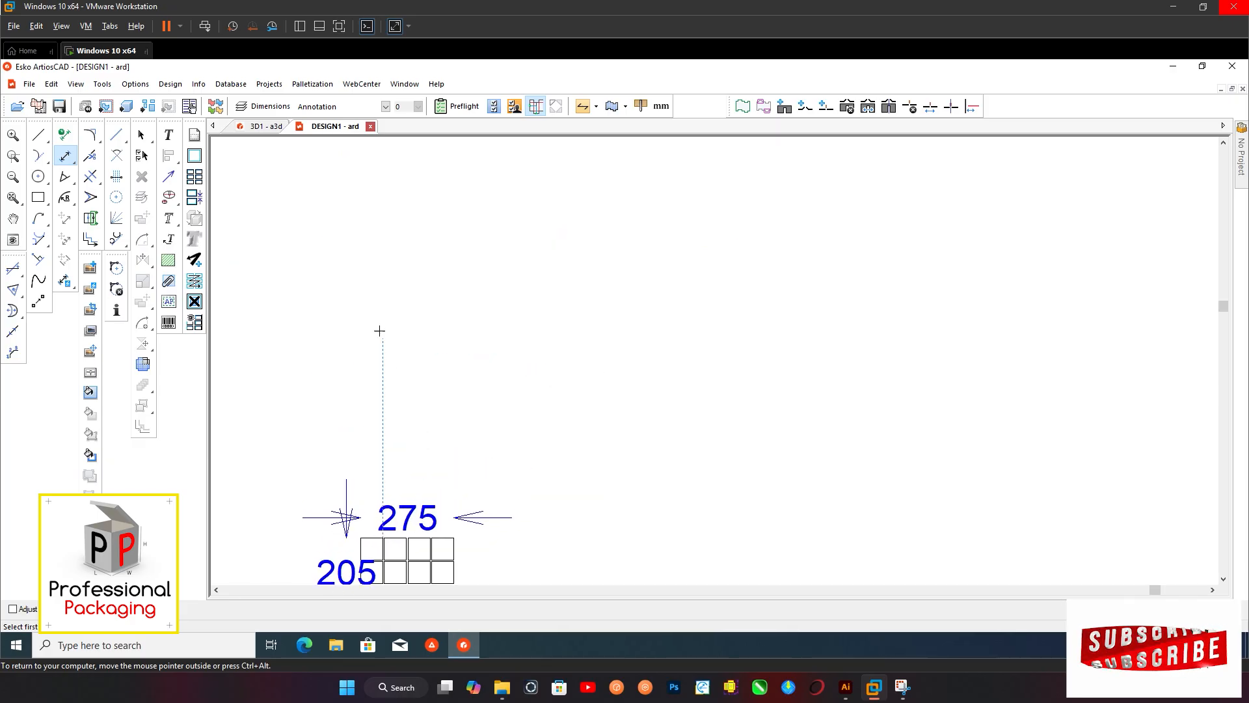
middle_click_drag(381, 321, 403, 334)
left_click(38, 197)
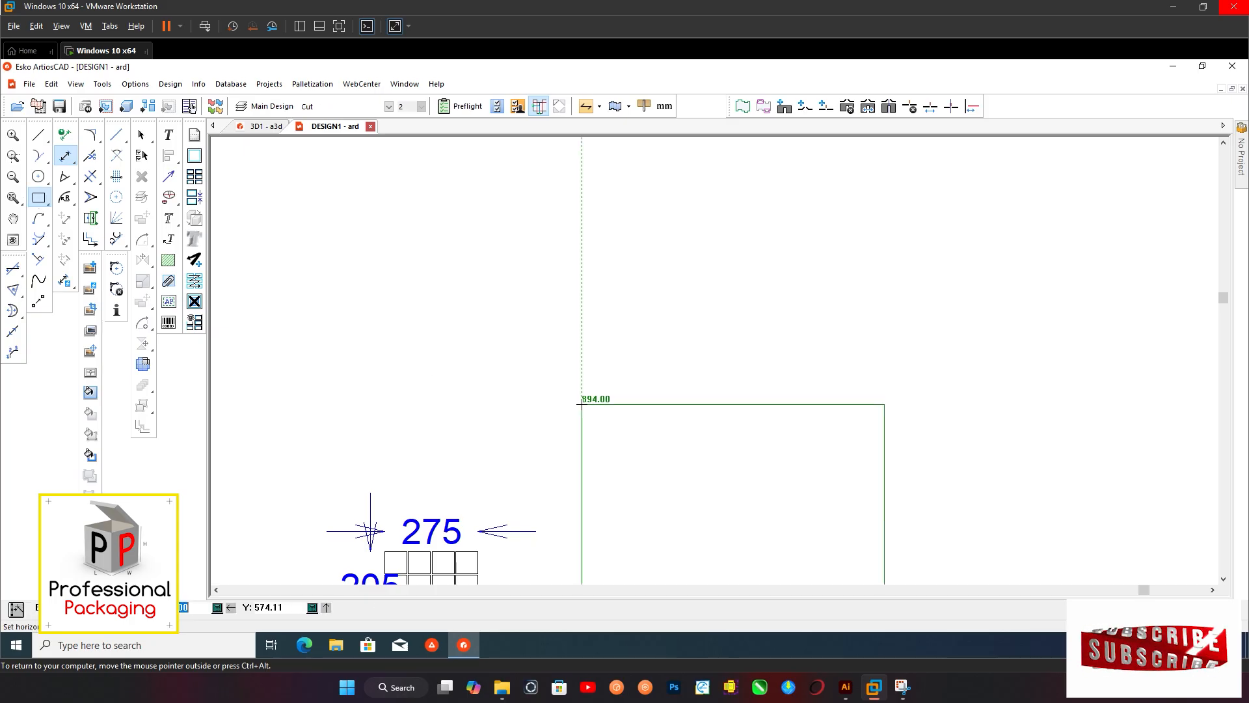
left_click(385, 248)
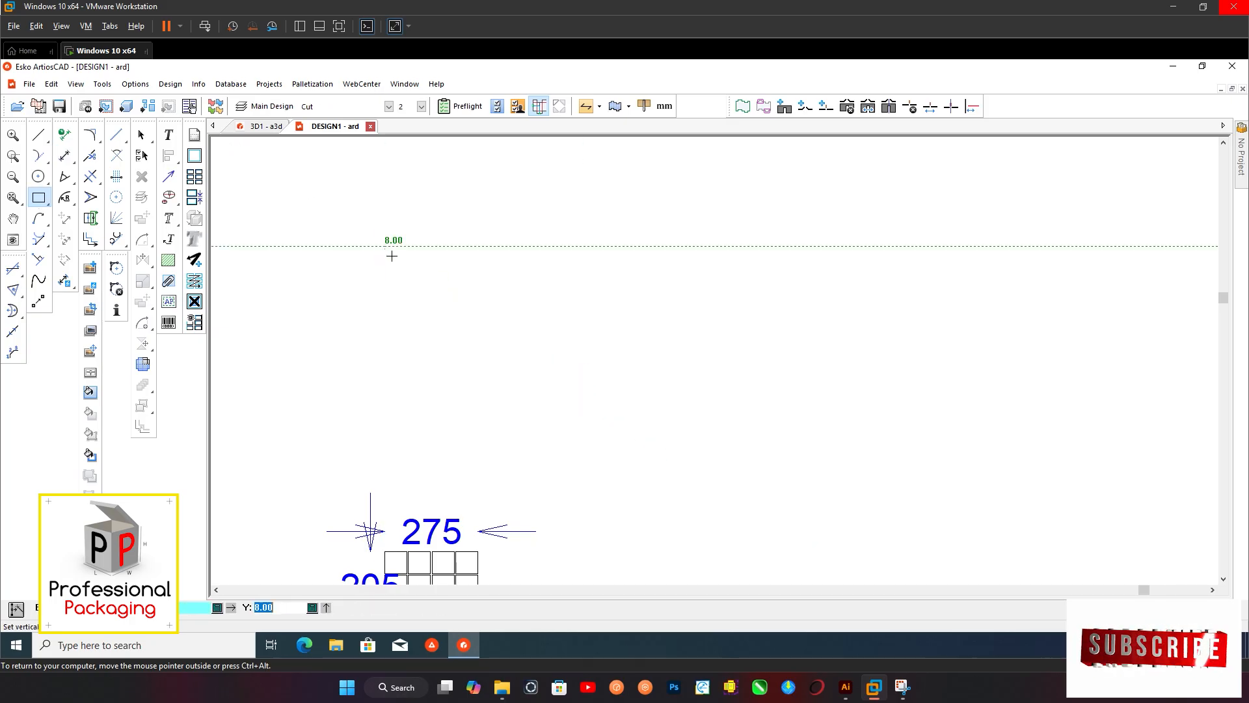
left_click(509, 366)
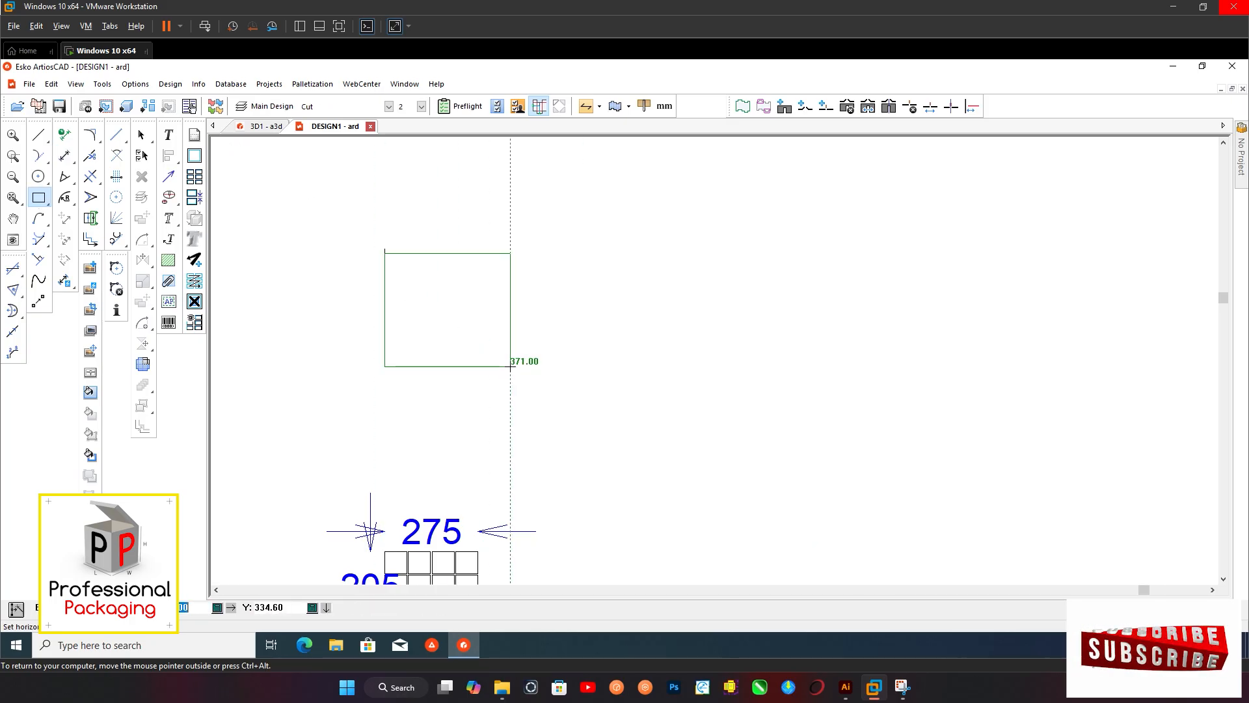
left_click(510, 366)
key("Return")
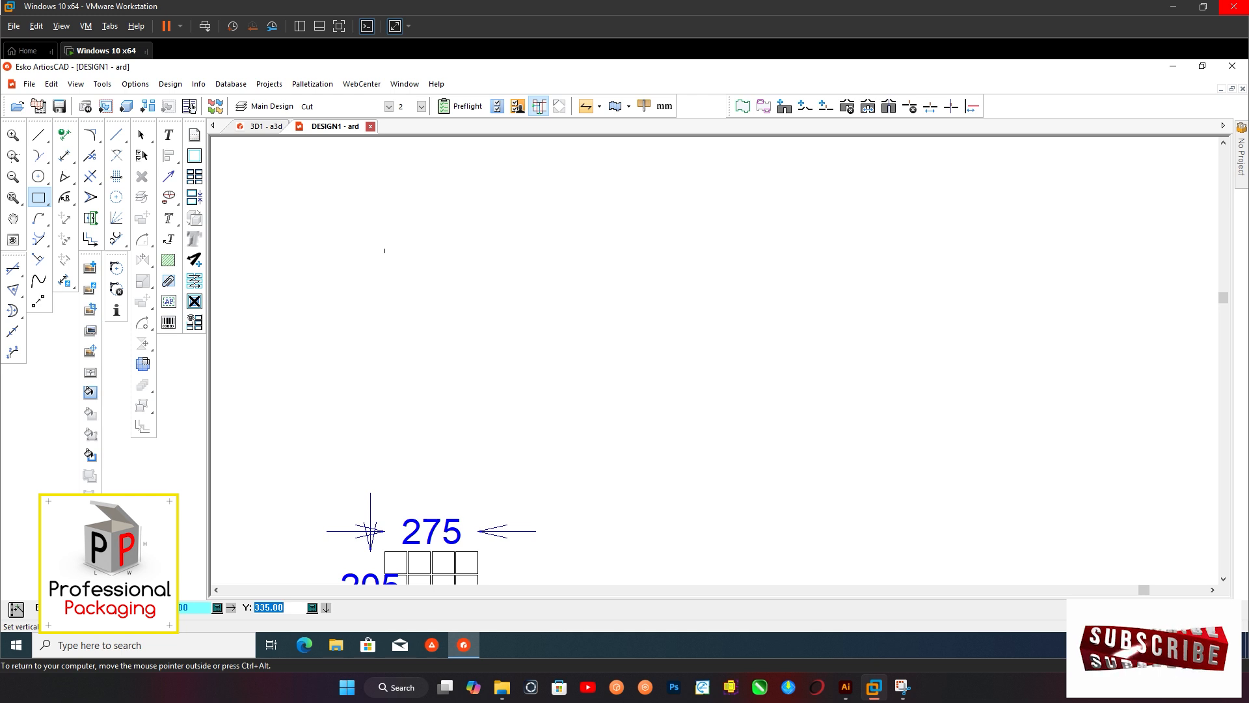
type("18")
key("Return")
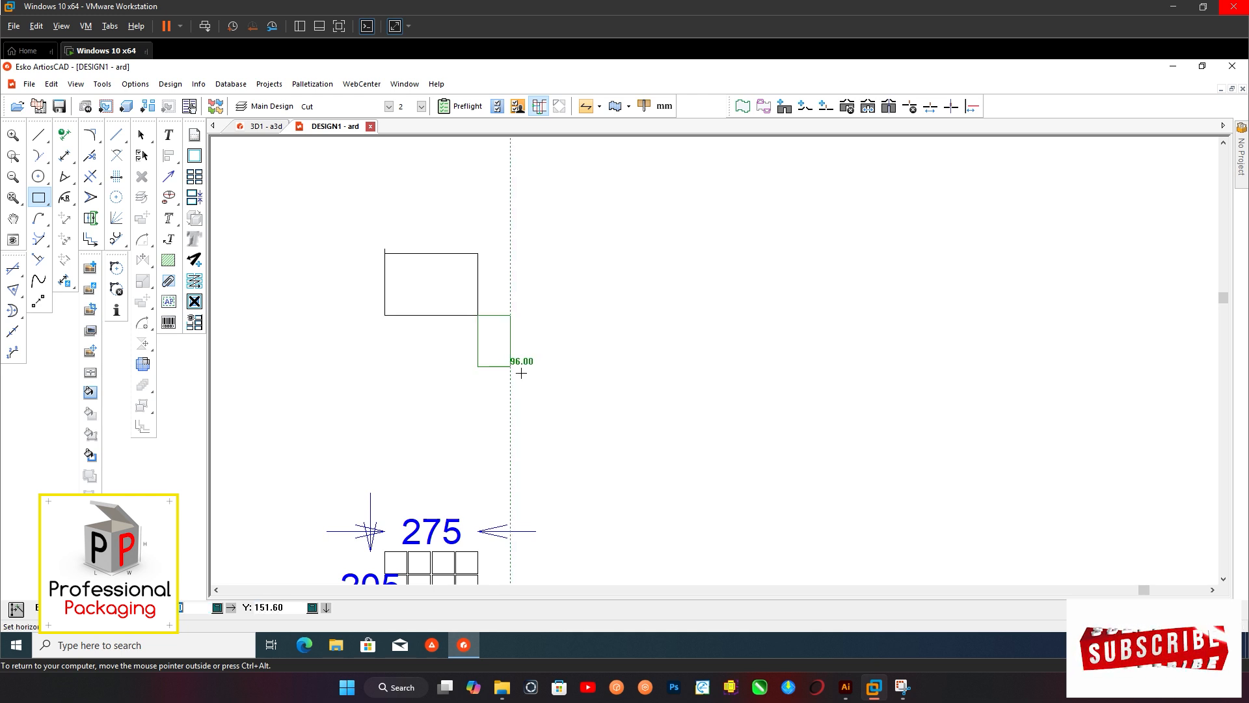
Delete the stray short vertical line above the new rectangle's upper-left corner
left_click(141, 135)
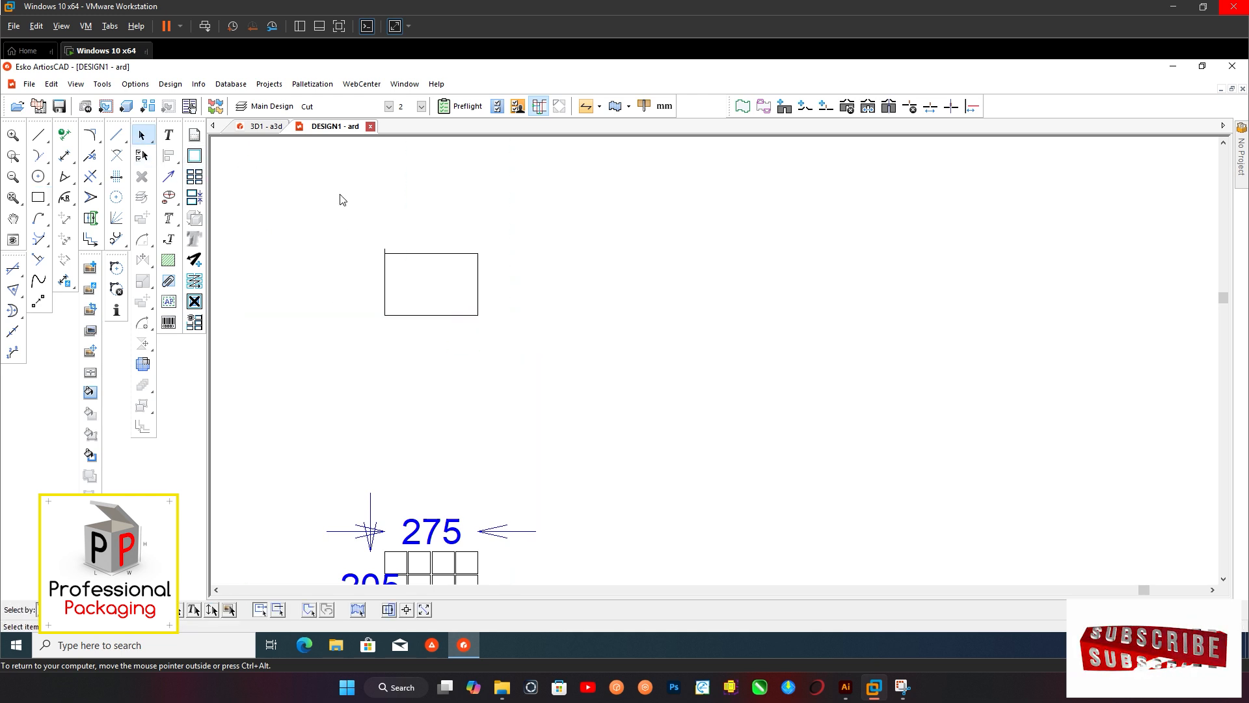
scroll(376, 221, "up", 2)
left_click_drag(405, 296, 412, 303)
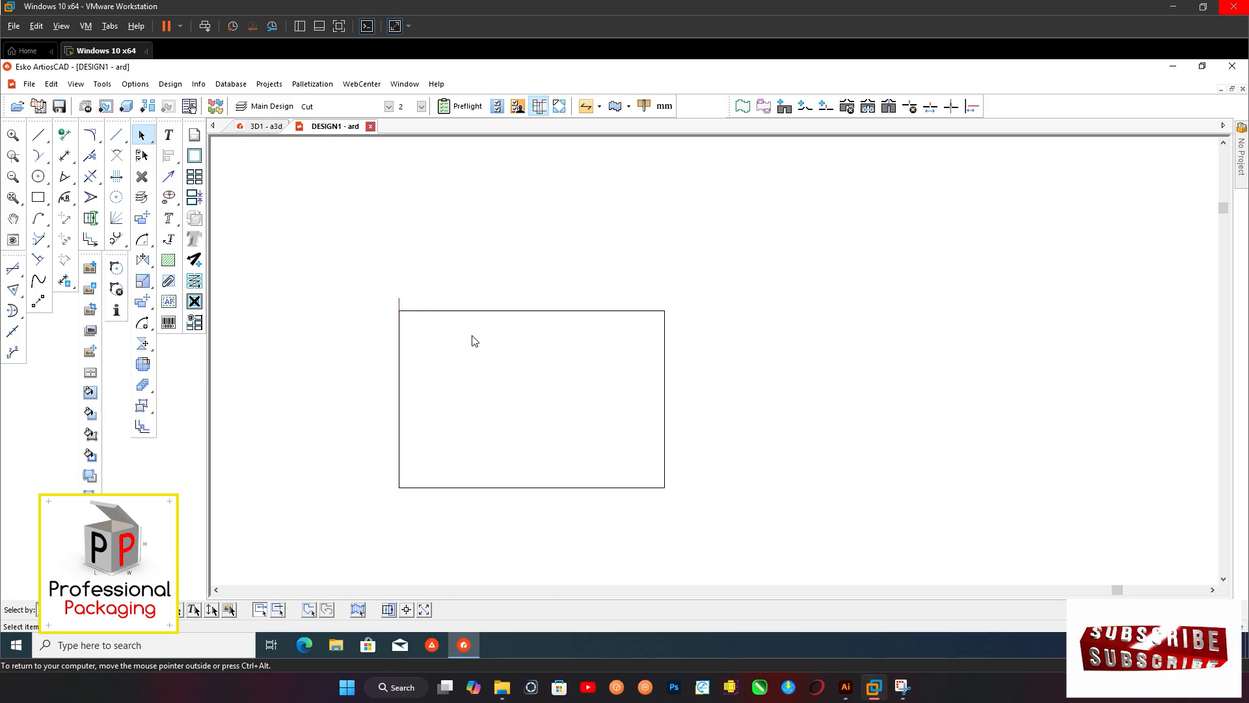
key("Delete")
scroll(391, 296, "down", 2)
scroll(401, 369, "up", 1)
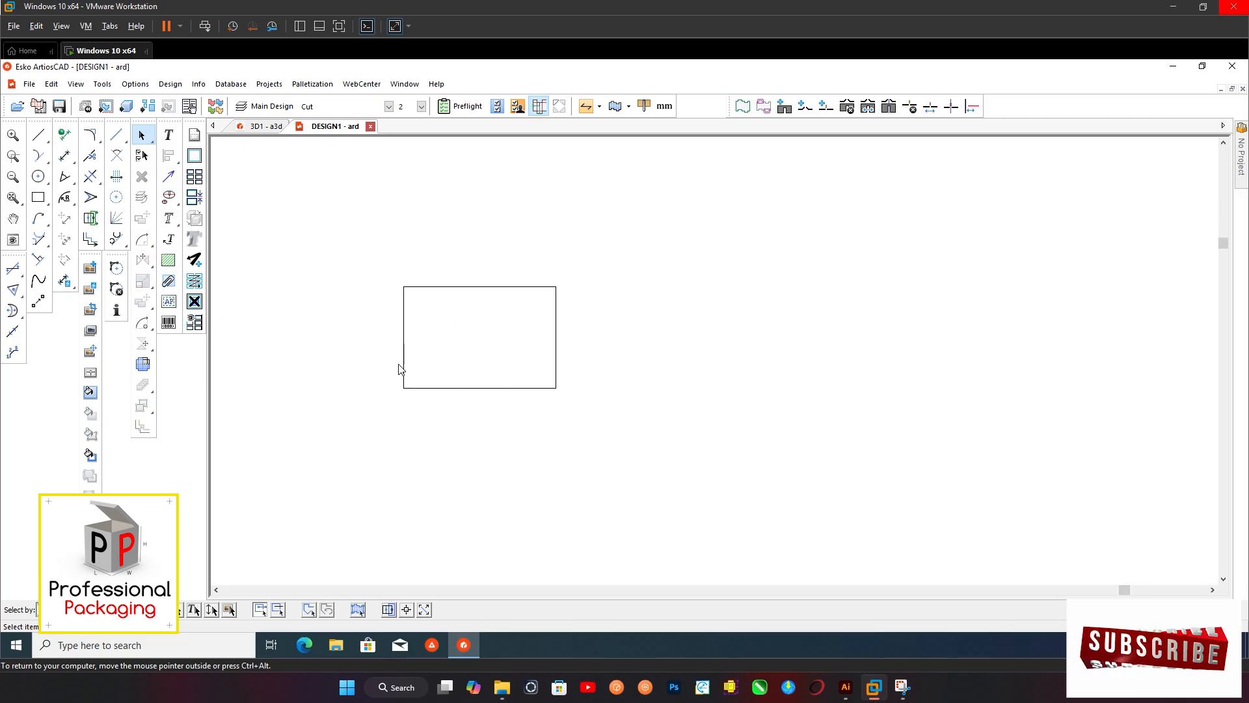
Offset a horizontal construction line from the rectangle's bottom edge to the midpoint of its left side
key("c")
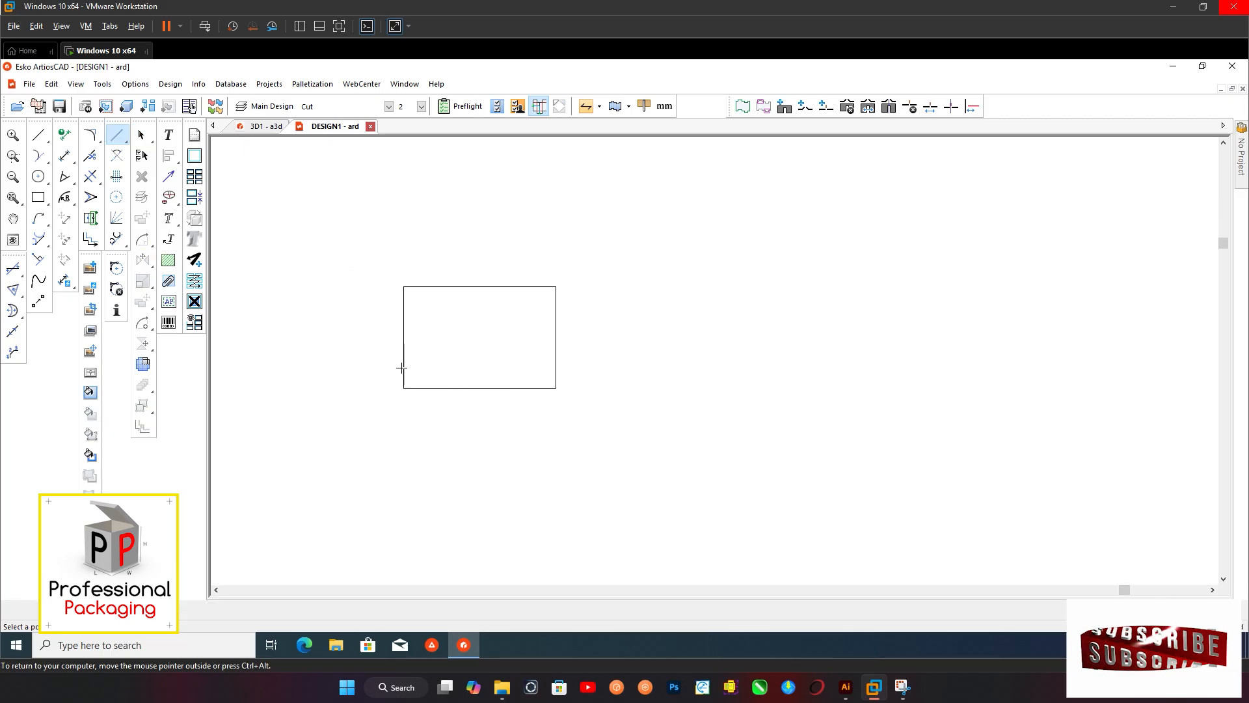
left_click(432, 387)
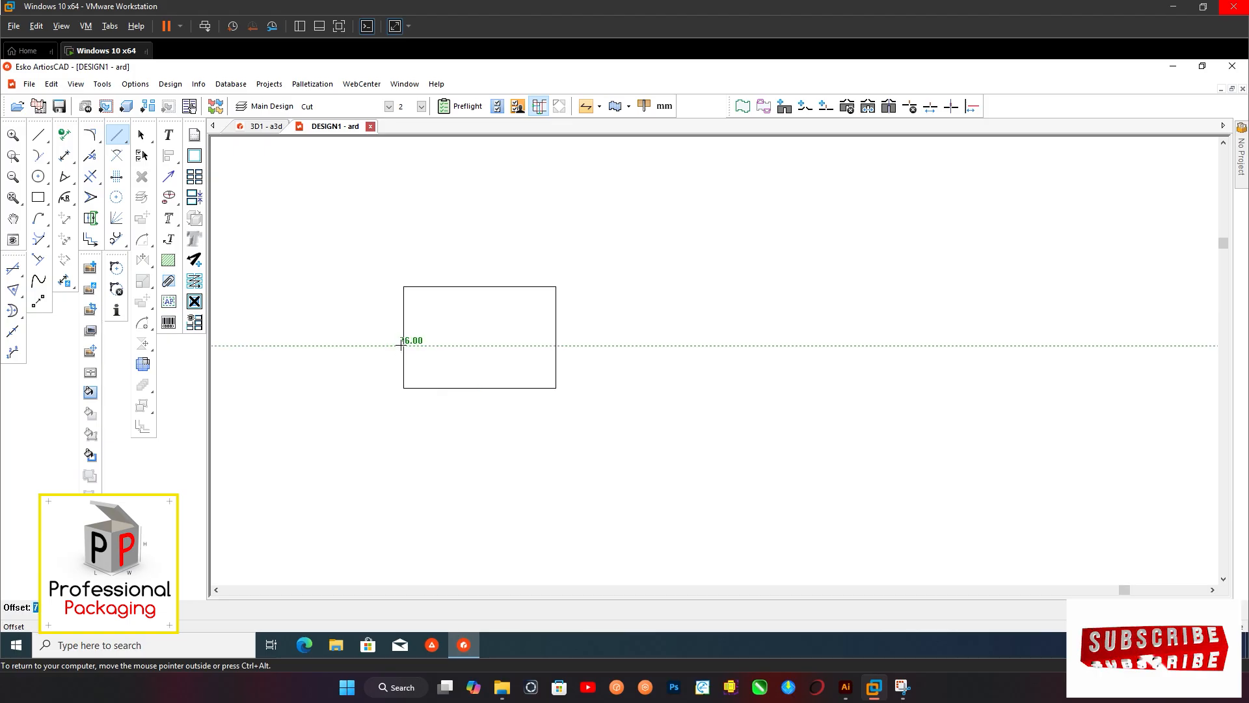
left_click(404, 336)
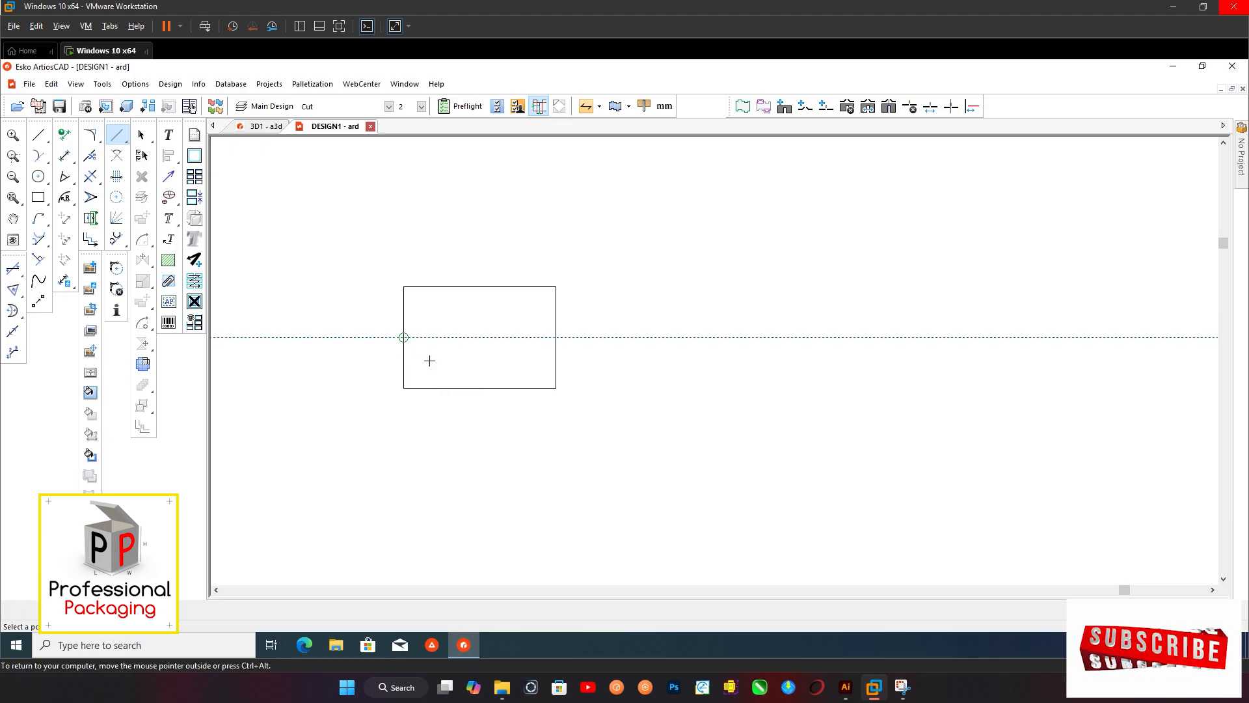
scroll(417, 368, "up", 3)
scroll(438, 261, "down", 4)
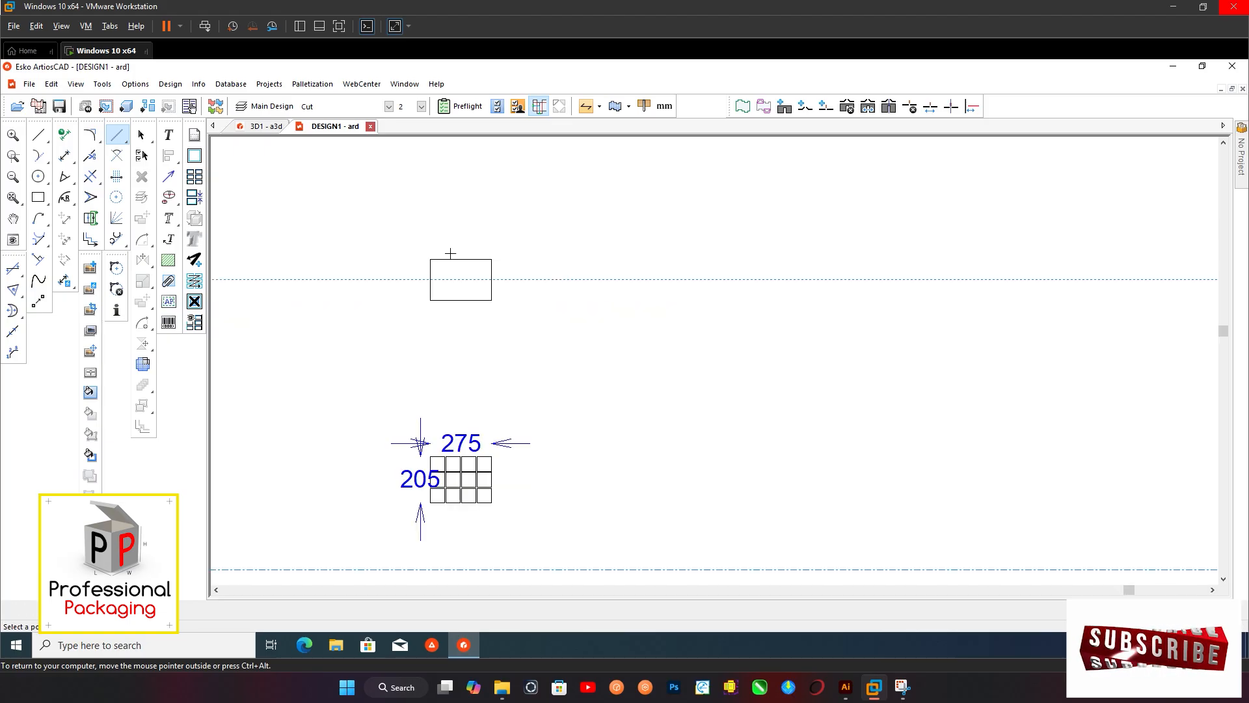
scroll(455, 267, "up", 2)
scroll(399, 318, "up", 1)
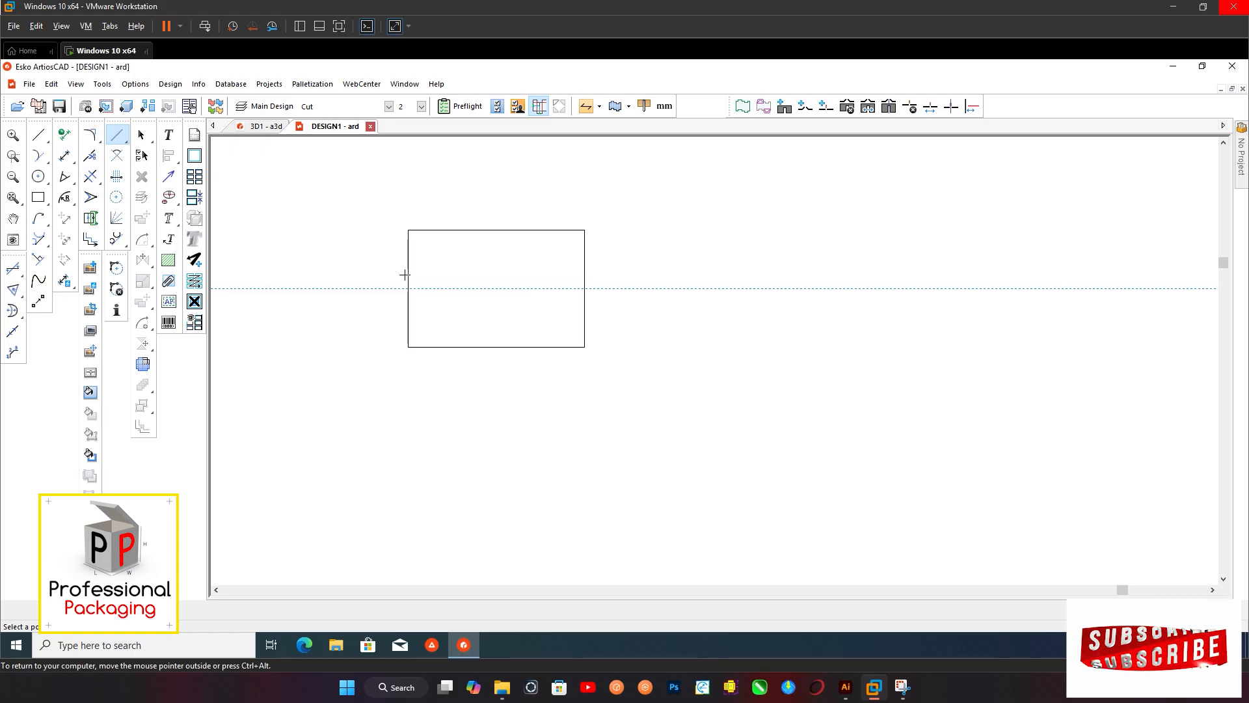
scroll(442, 319, "down", 3)
scroll(434, 469, "up", 3)
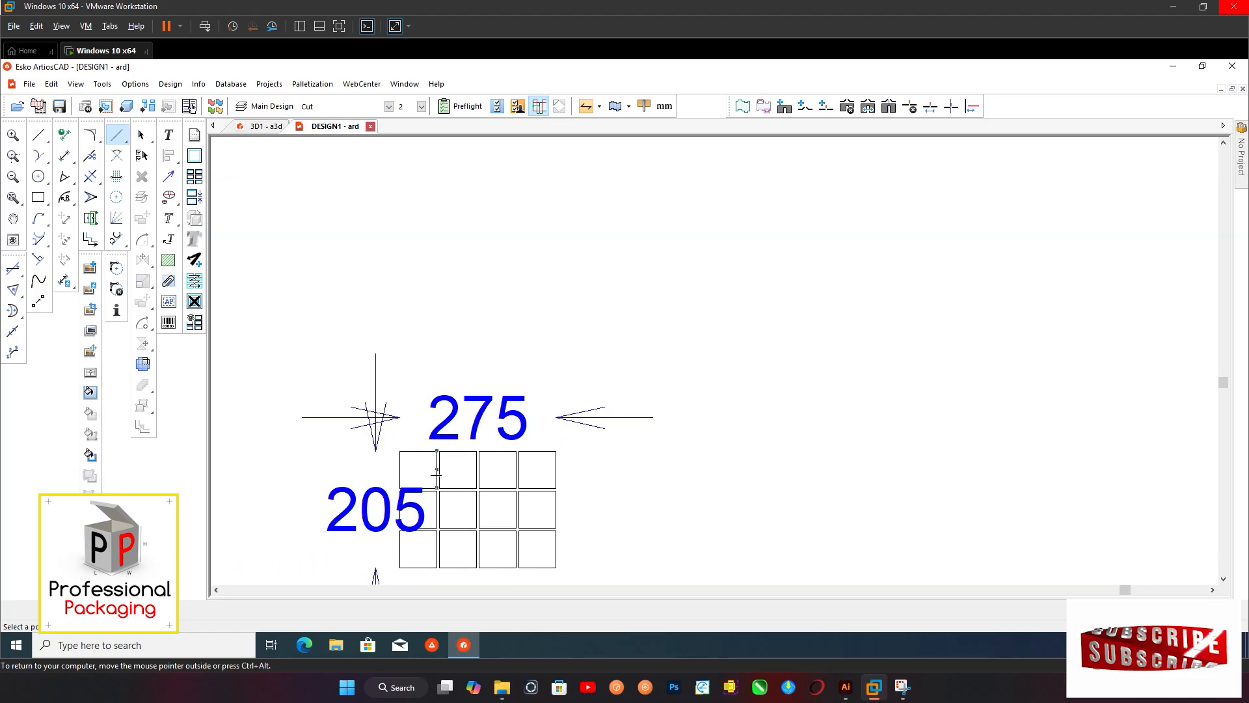
Place vertical construction lines at the bottle grid's left edge and along both sides of its first column gap
scroll(436, 475, "up", 2)
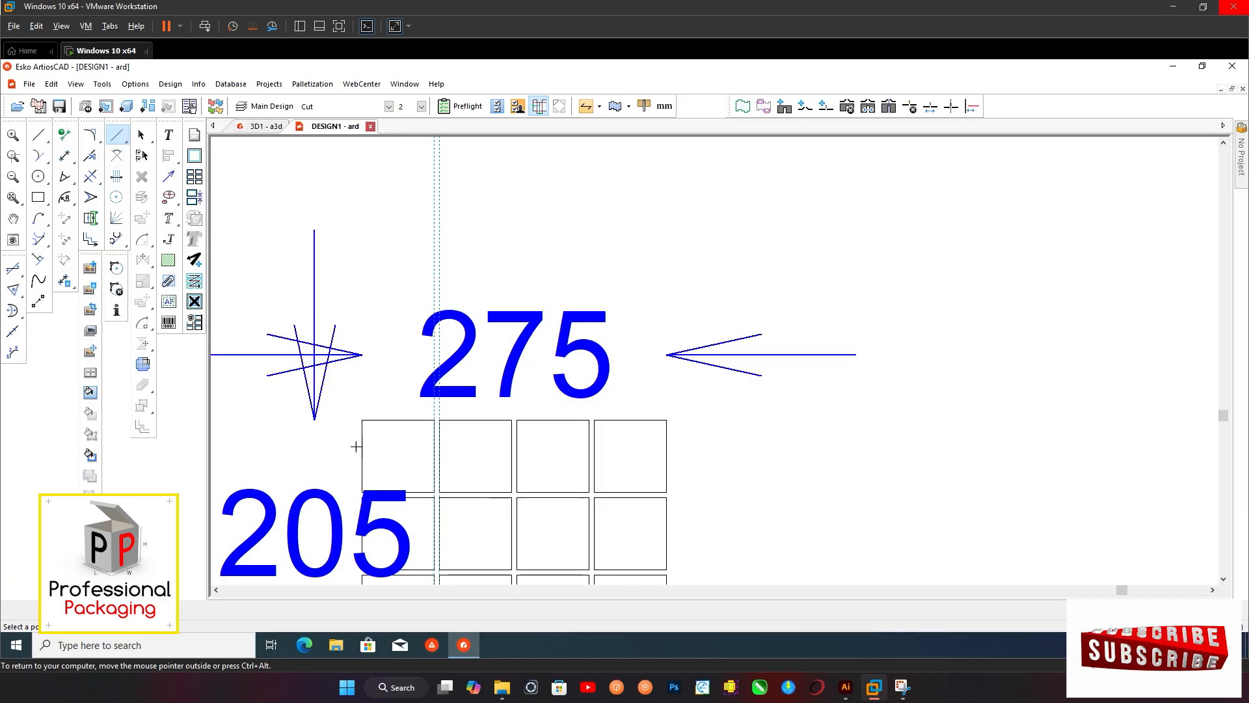
scroll(456, 537, "down", 4)
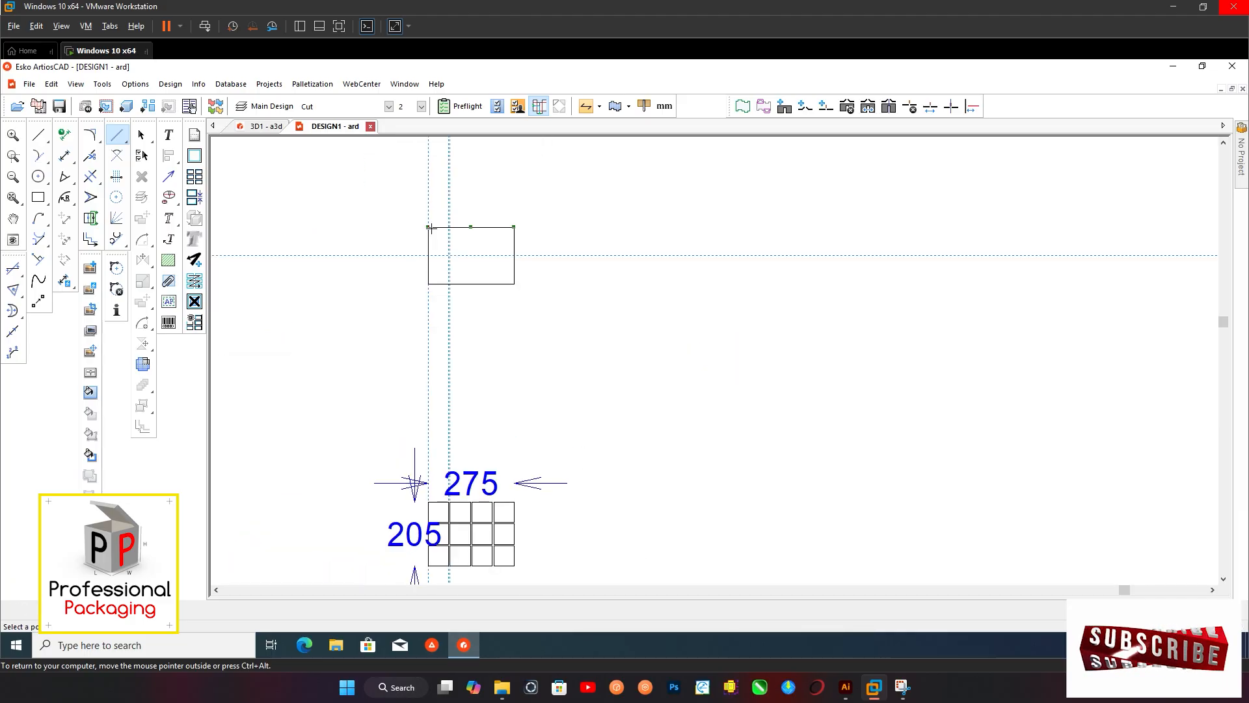
Draw a 91.5 mm high slot rectangle between the paired vertical construction lines, from the horizontal construction line down to the panel's bottom edge
scroll(446, 230, "up", 4)
scroll(446, 230, "up", 2)
scroll(390, 237, "down", 5)
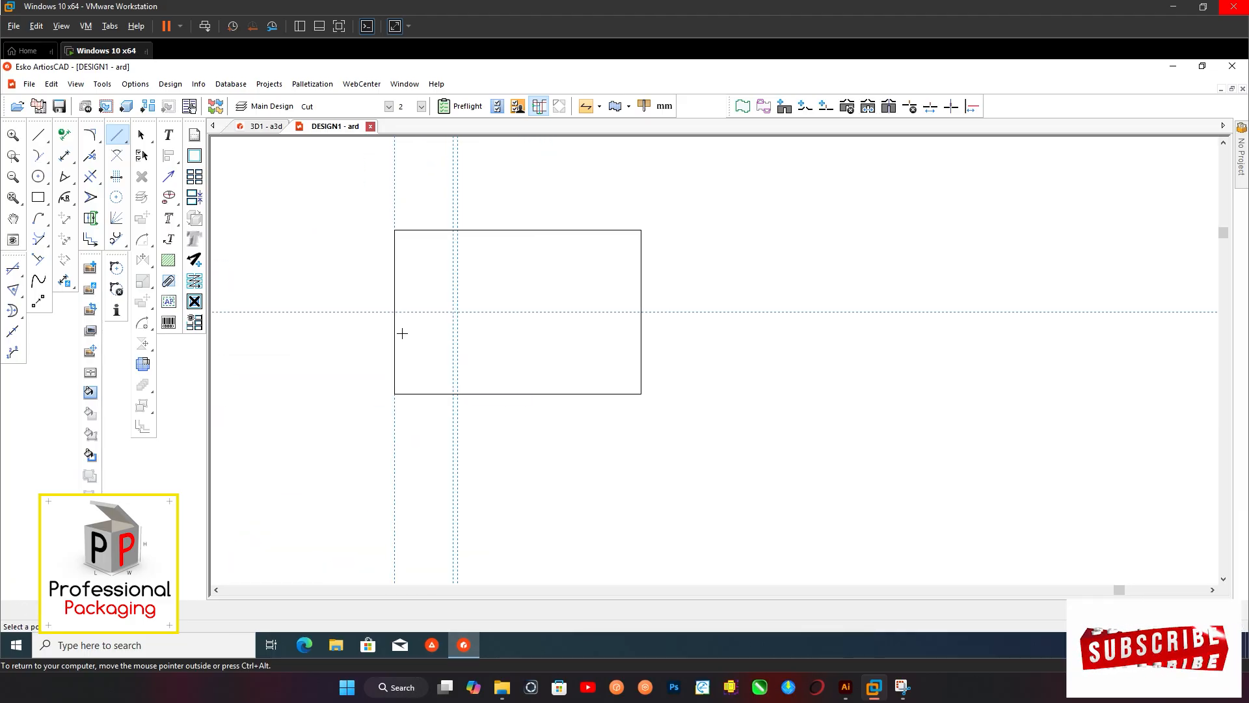
scroll(423, 315, "up", 6)
scroll(417, 319, "down", 5)
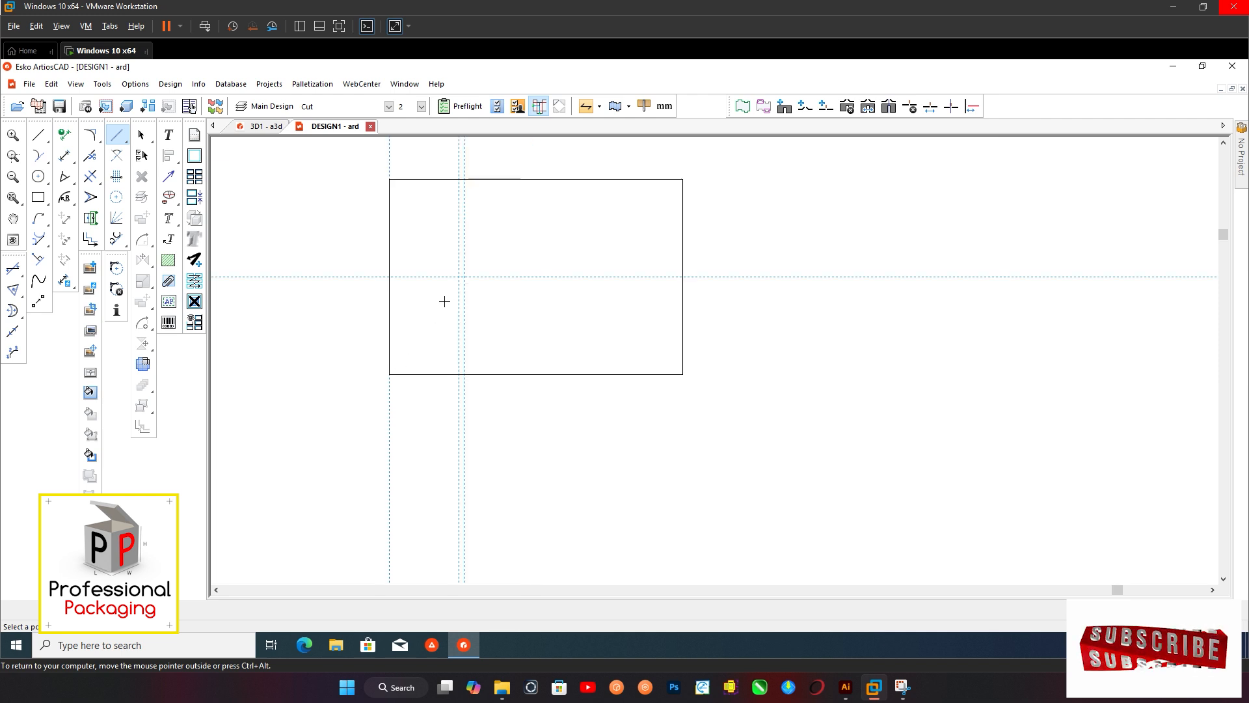
scroll(443, 301, "up", 3)
scroll(441, 369, "down", 3)
scroll(442, 371, "up", 4)
left_click(38, 198)
key("F8")
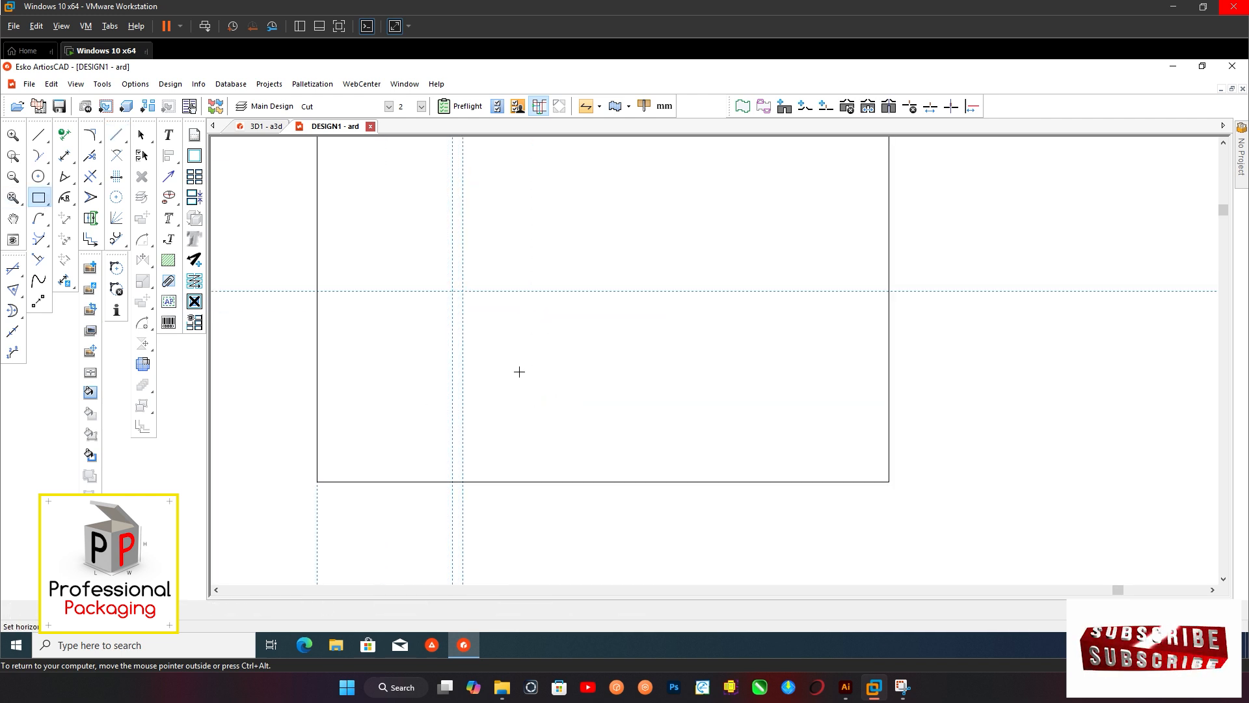
scroll(473, 296, "up", 3)
left_click(437, 288)
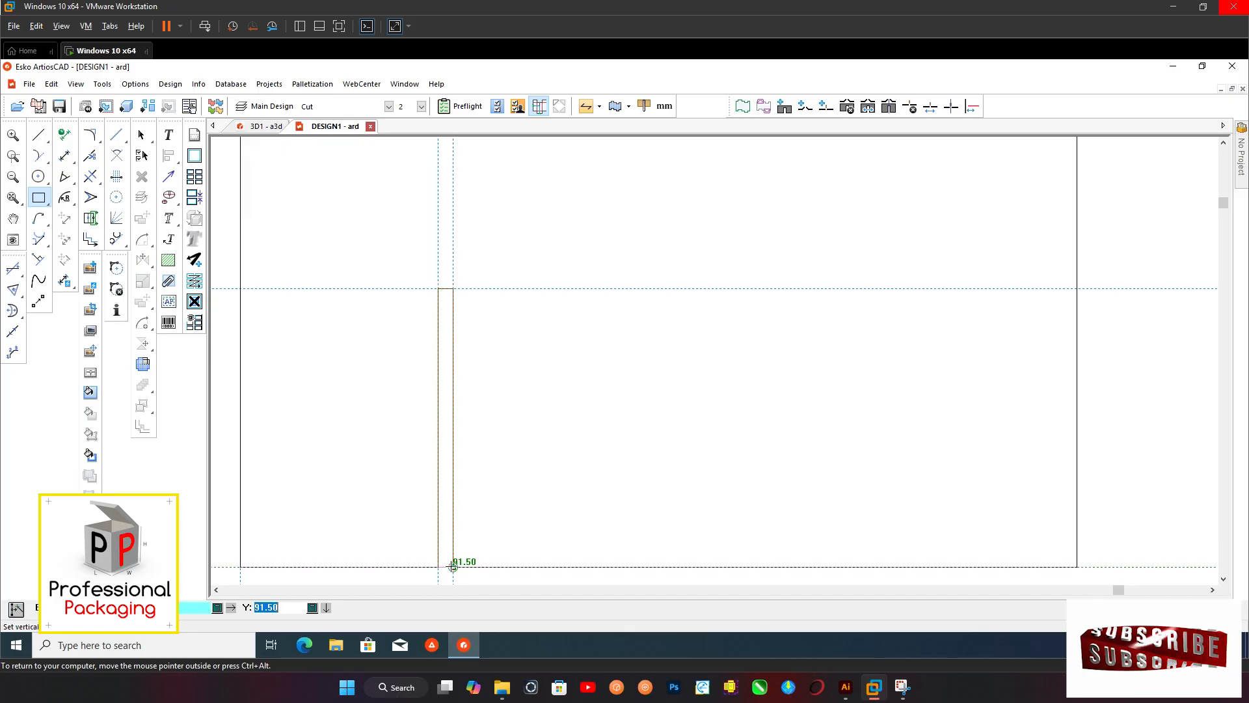
left_click(454, 566)
left_click(140, 137)
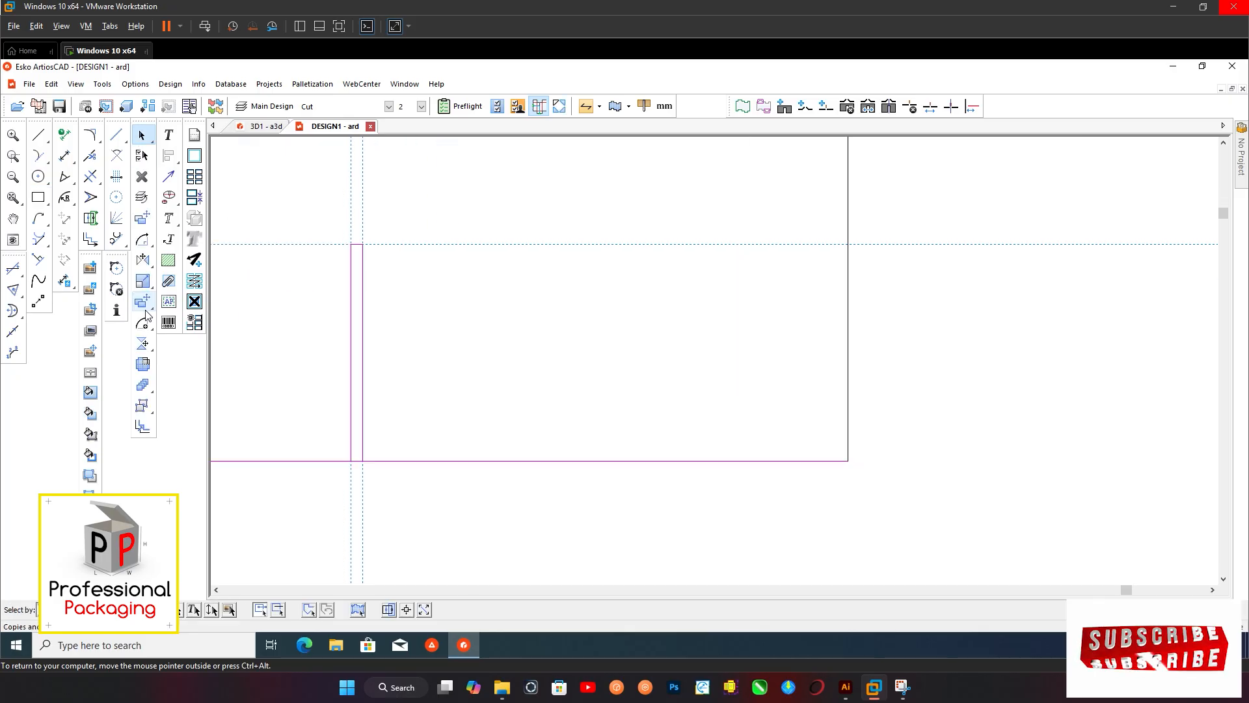
left_click(143, 303)
scroll(429, 299, "down", 3)
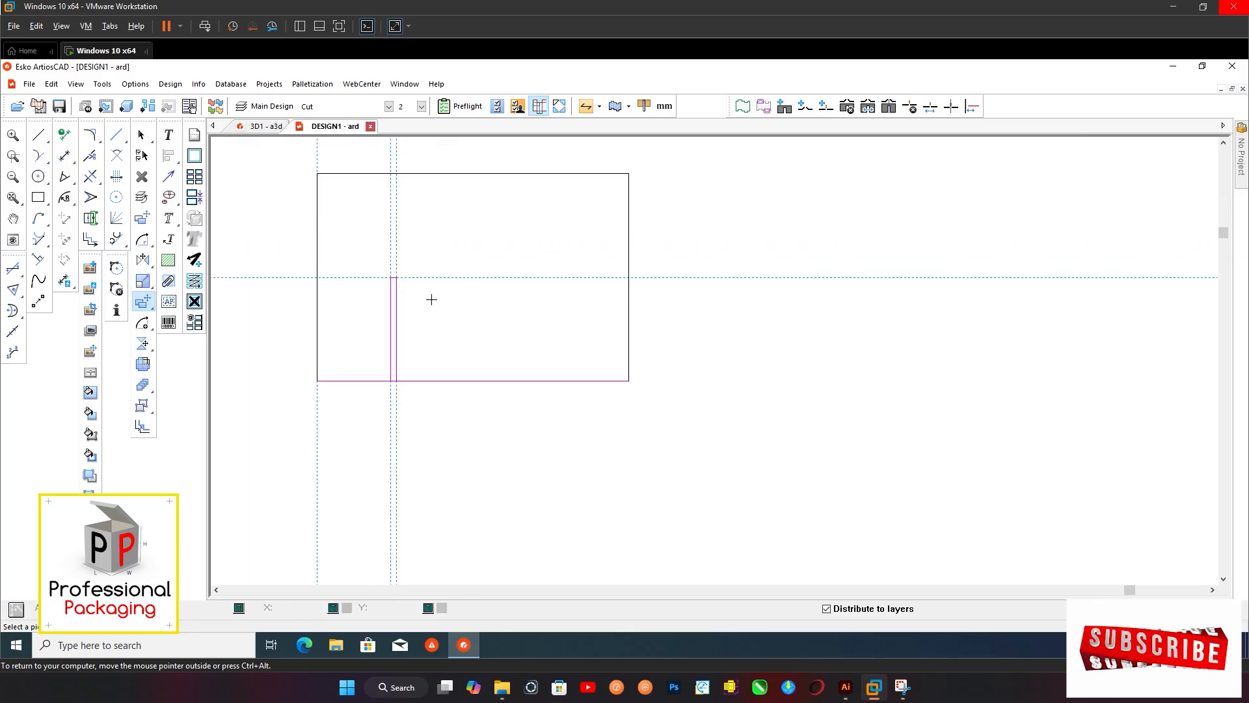
scroll(466, 309, "down", 3)
key("Escape")
Offset a vertical construction line to the right edge of the bottle grid's second column
scroll(457, 455, "up", 2)
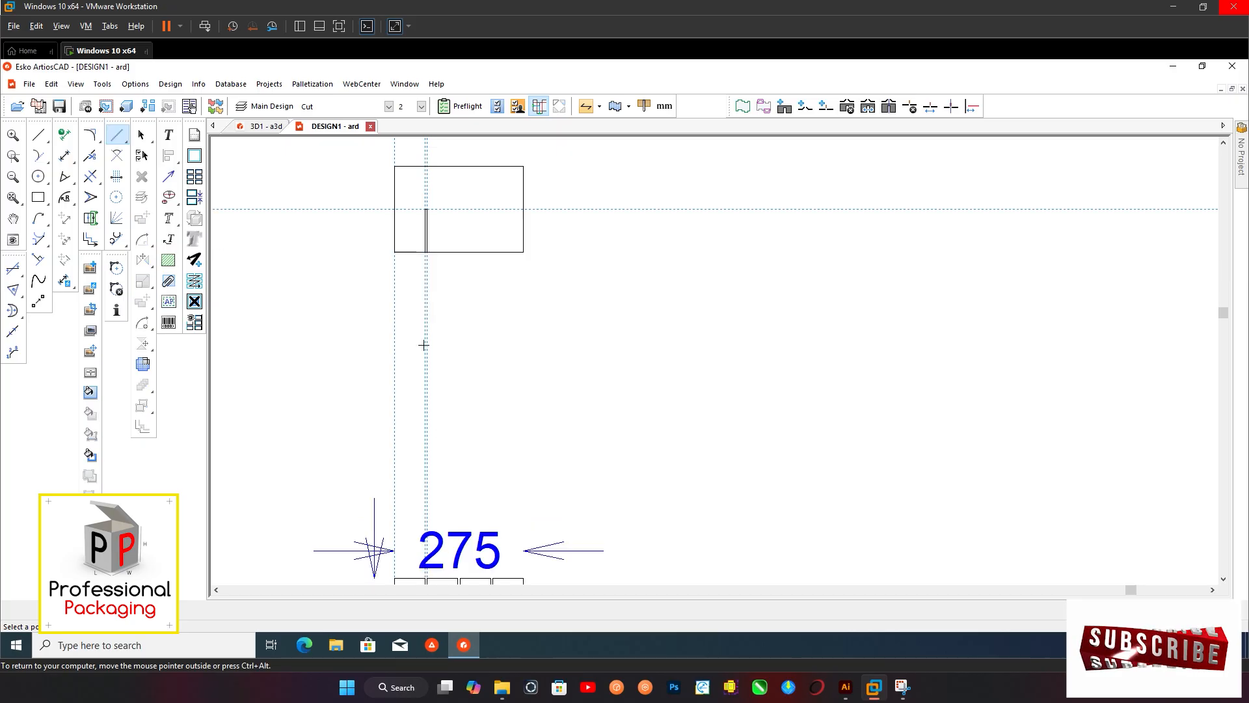
scroll(420, 306, "down", 2)
scroll(417, 505, "up", 3)
scroll(466, 416, "up", 2)
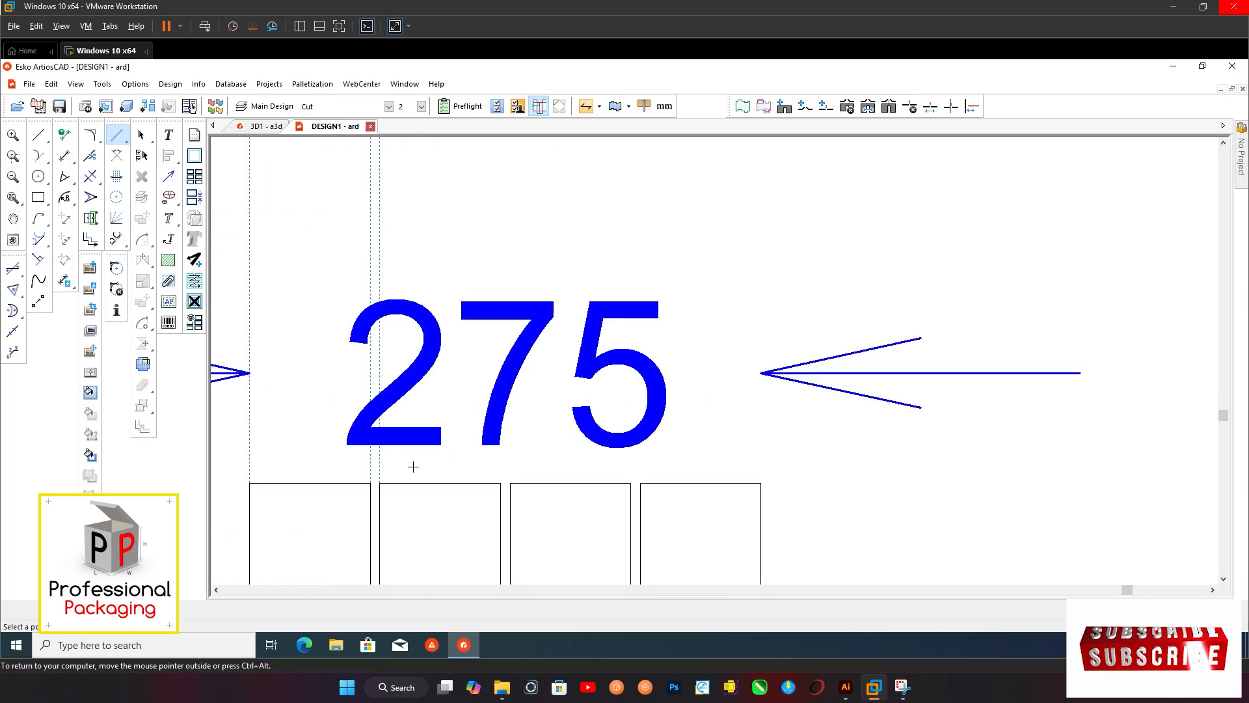
left_click(509, 484)
Make two copies of the slot rectangle across the panel at 70 mm horizontal spacing
scroll(459, 516, "down", 3)
scroll(466, 332, "up", 2)
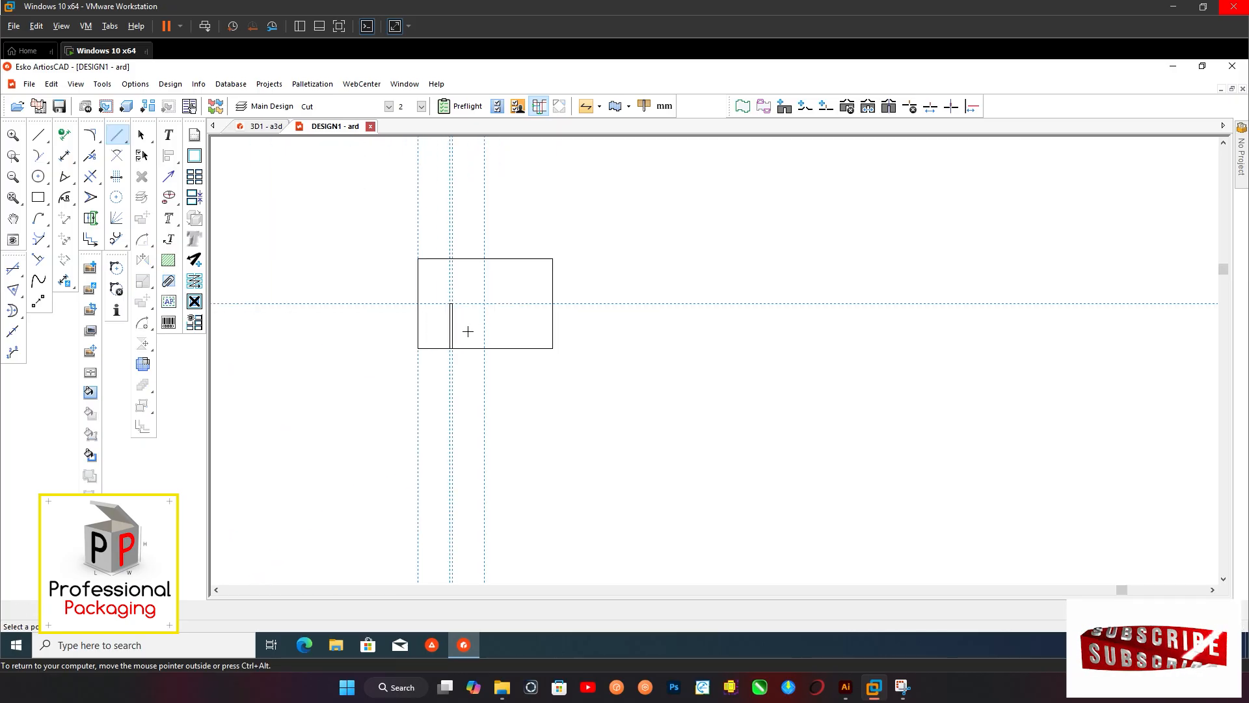
scroll(435, 279, "up", 3)
left_click(142, 135)
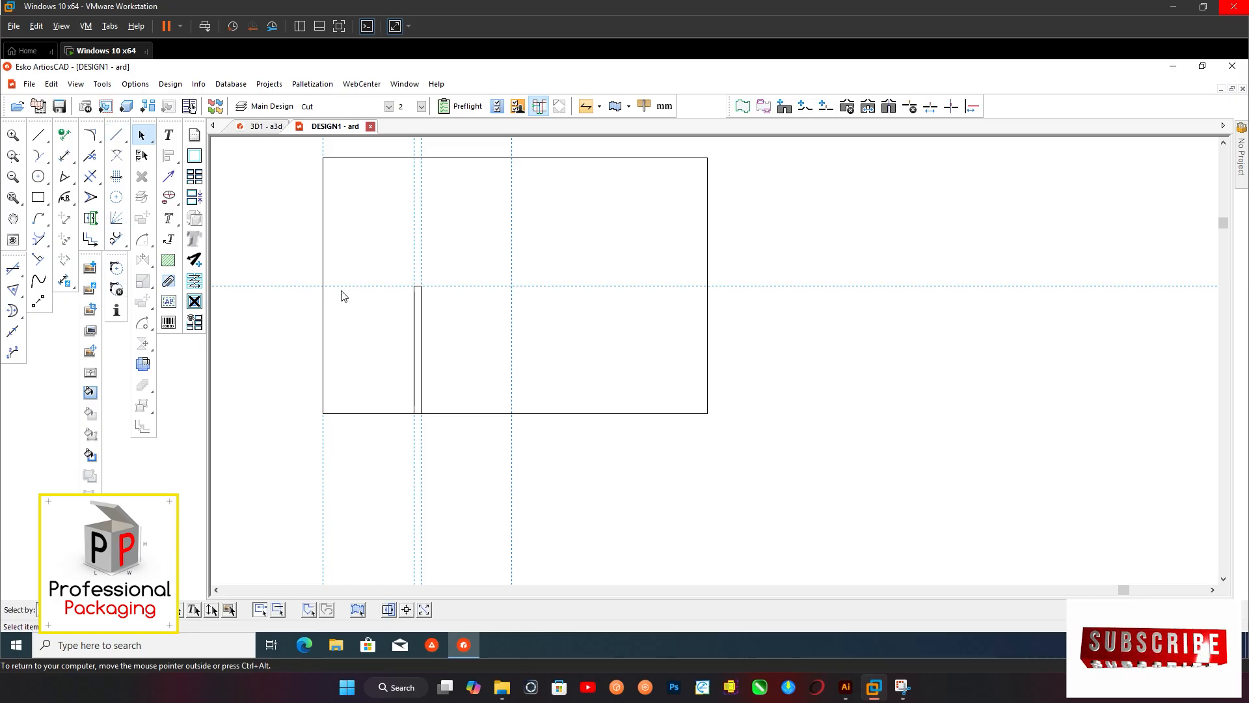
left_click_drag(382, 269, 450, 455)
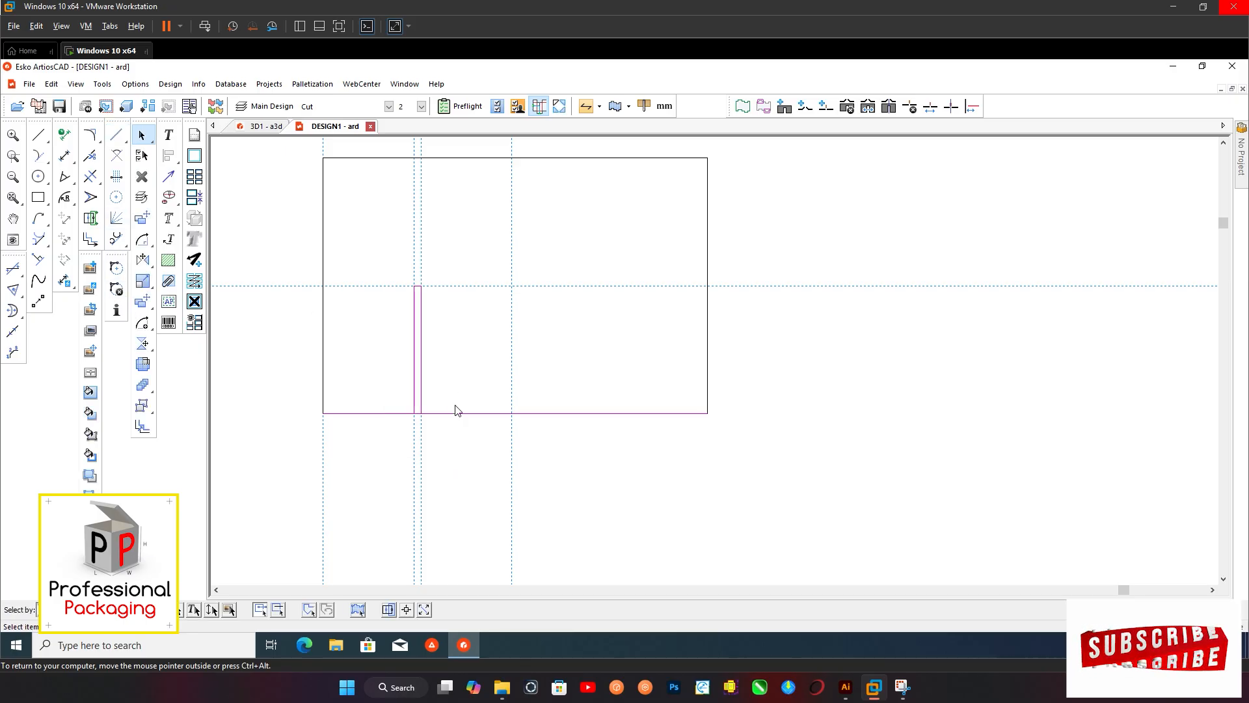
left_click(143, 301)
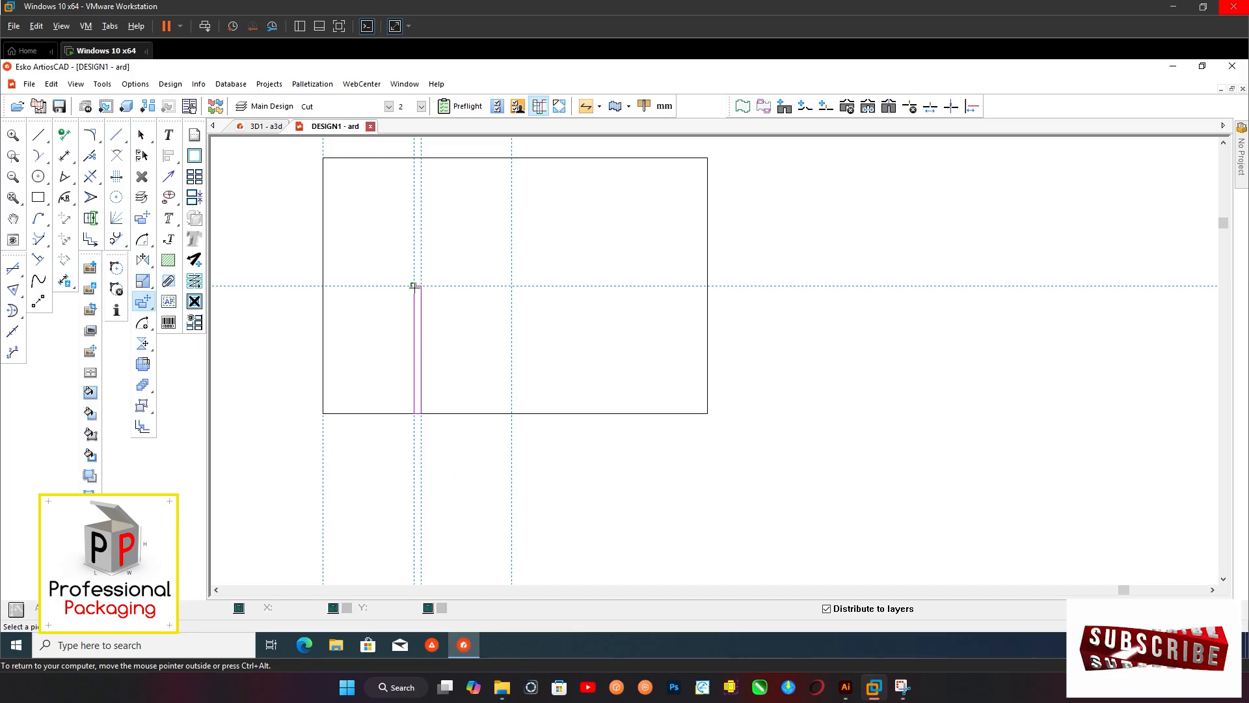
left_click(144, 386)
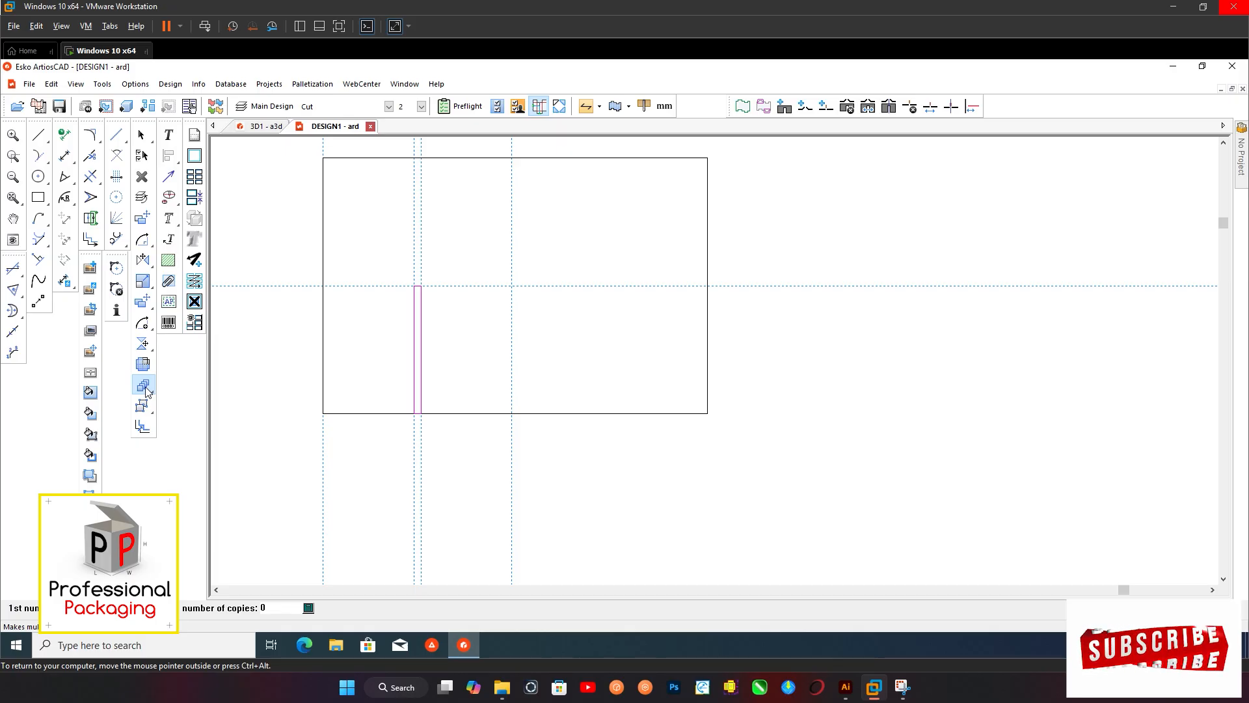
scroll(463, 285, "up", 2)
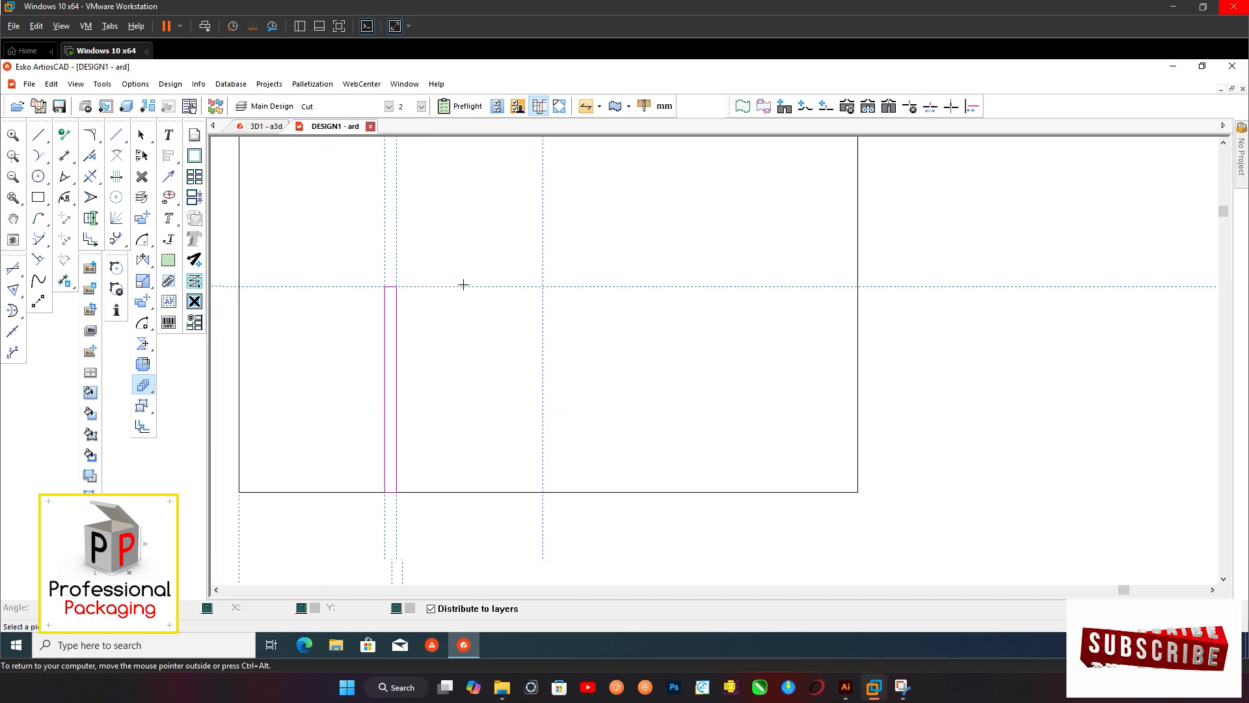
left_click(384, 286)
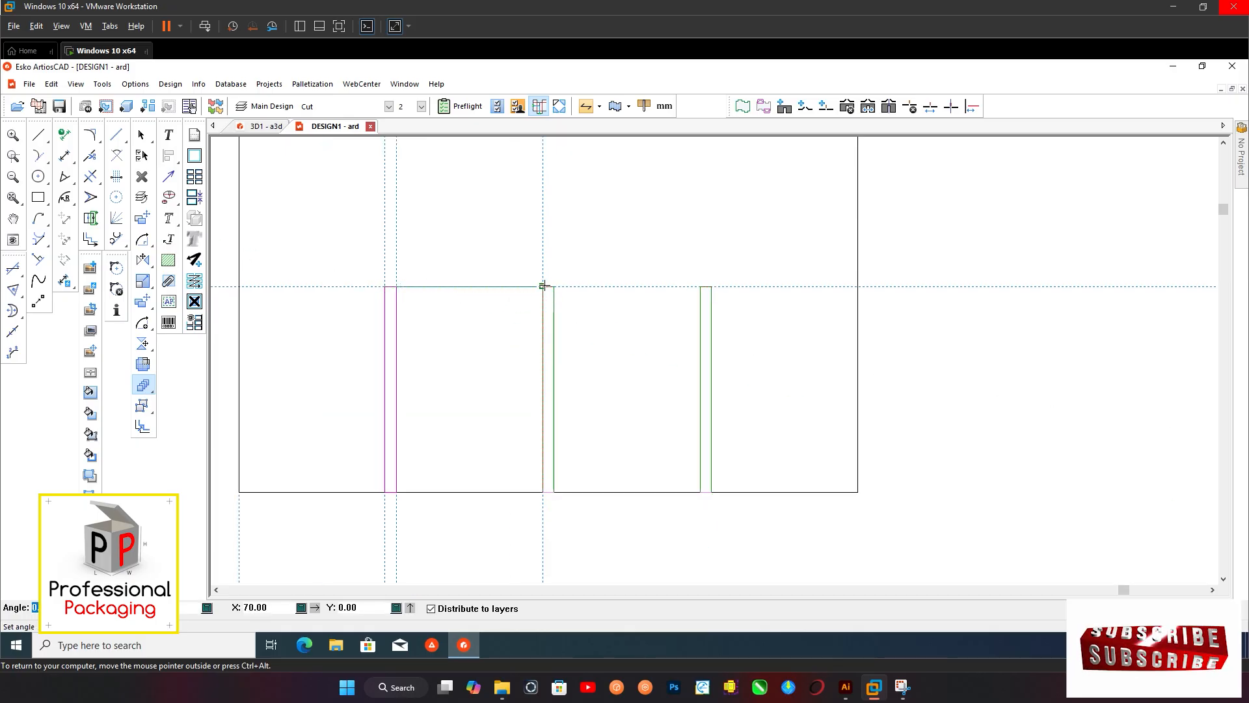
left_click(544, 286)
scroll(530, 306, "down", 3)
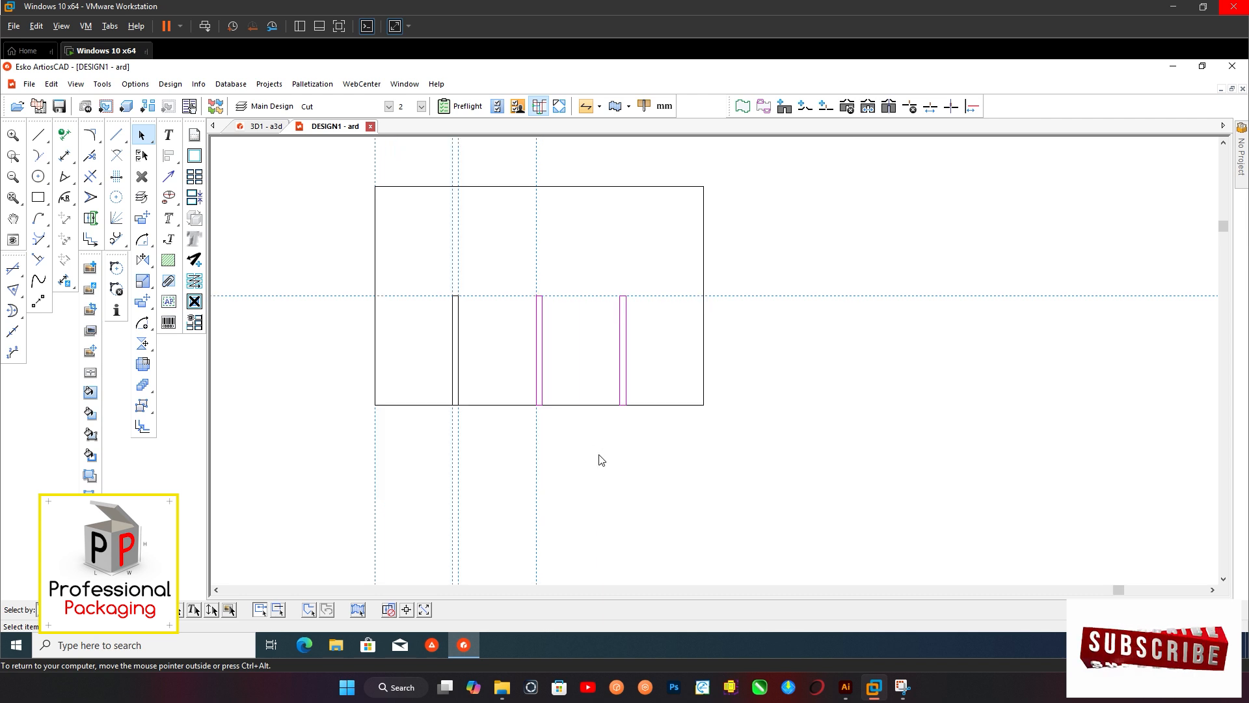
left_click(599, 459)
Trim the panel's bottom edge between the sides of each of the three slots to open them
scroll(489, 363, "down", 2)
scroll(571, 351, "up", 2)
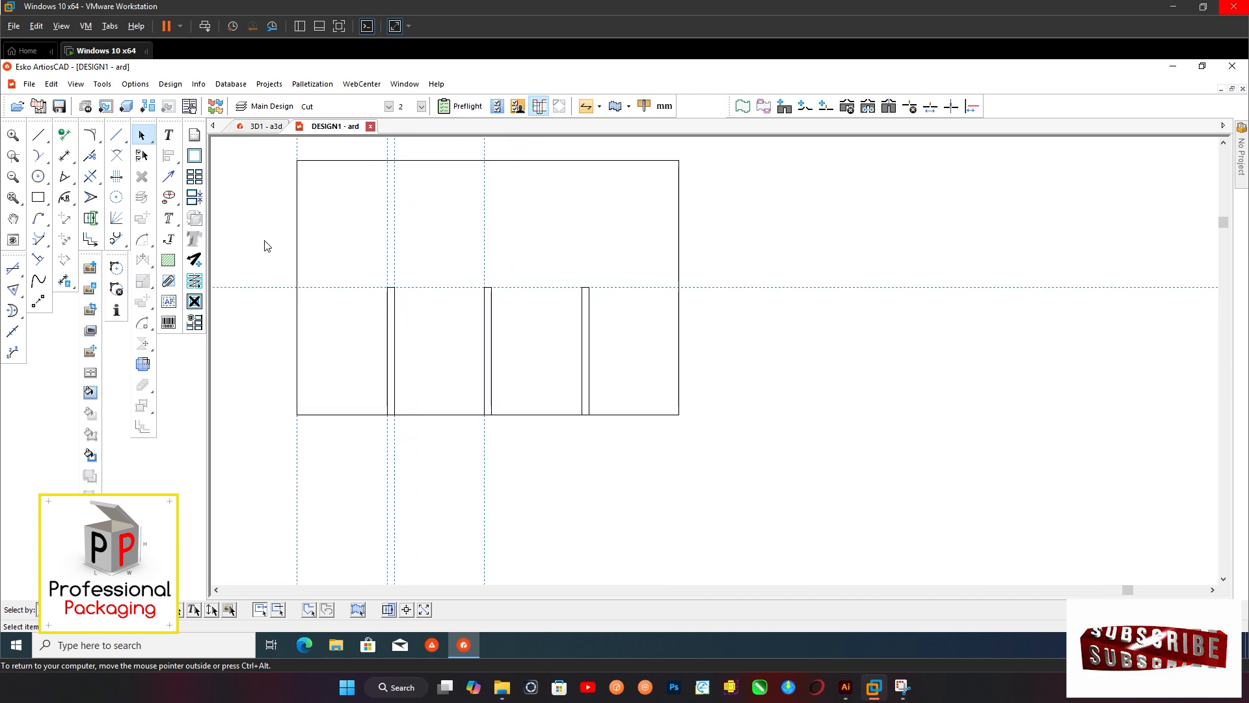
left_click(91, 183)
scroll(401, 426, "up", 4)
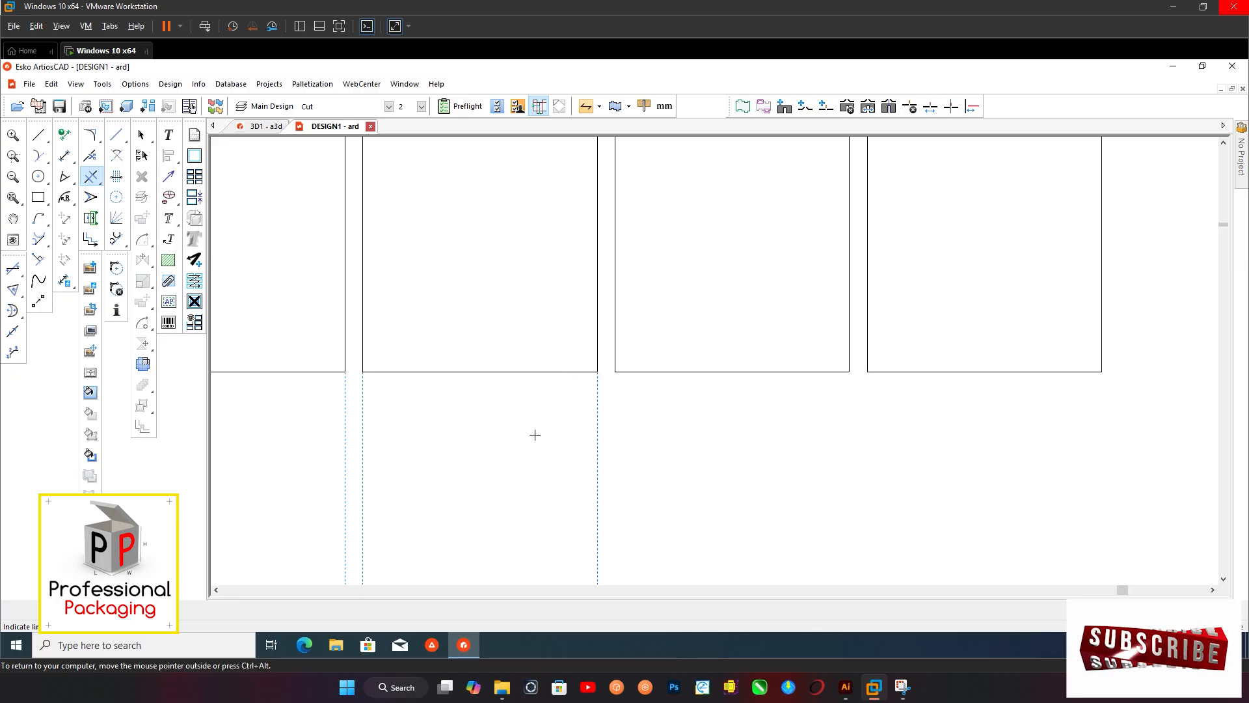
scroll(535, 434, "down", 4)
left_click(141, 135)
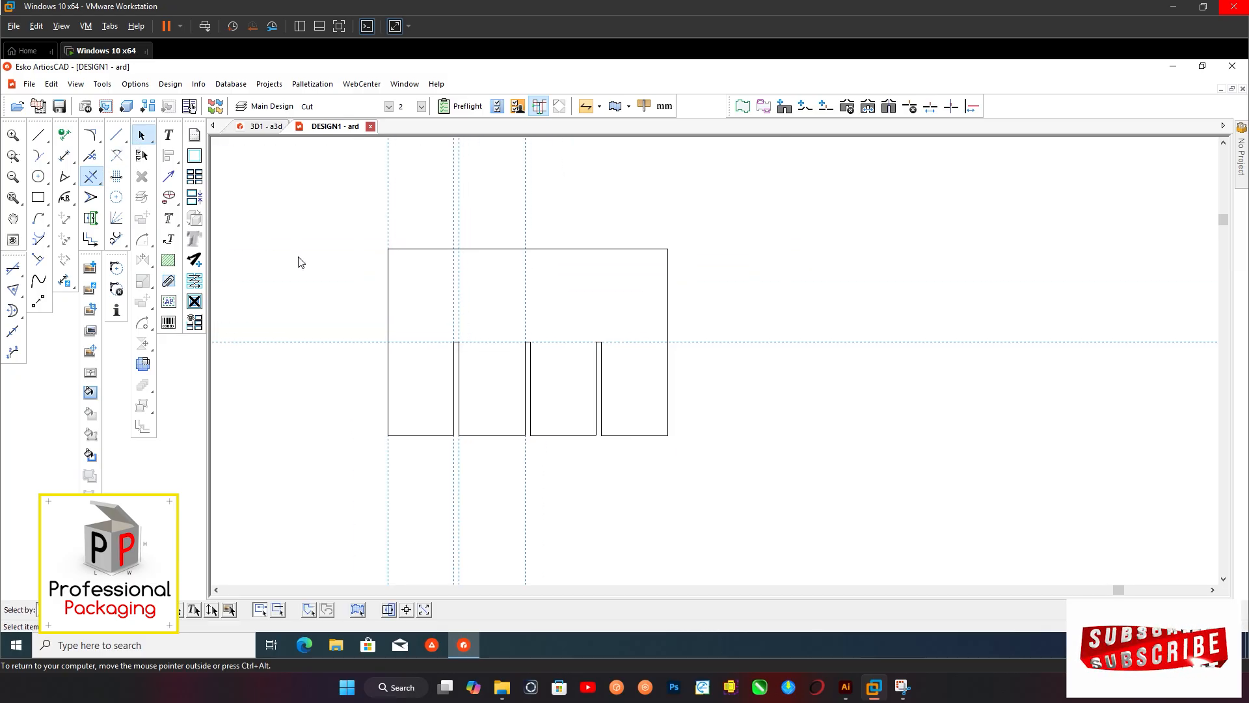
Add a rectangular panel about 3 mm high from the divider panel's top edge
scroll(522, 282, "down", 1)
scroll(393, 312, "up", 3)
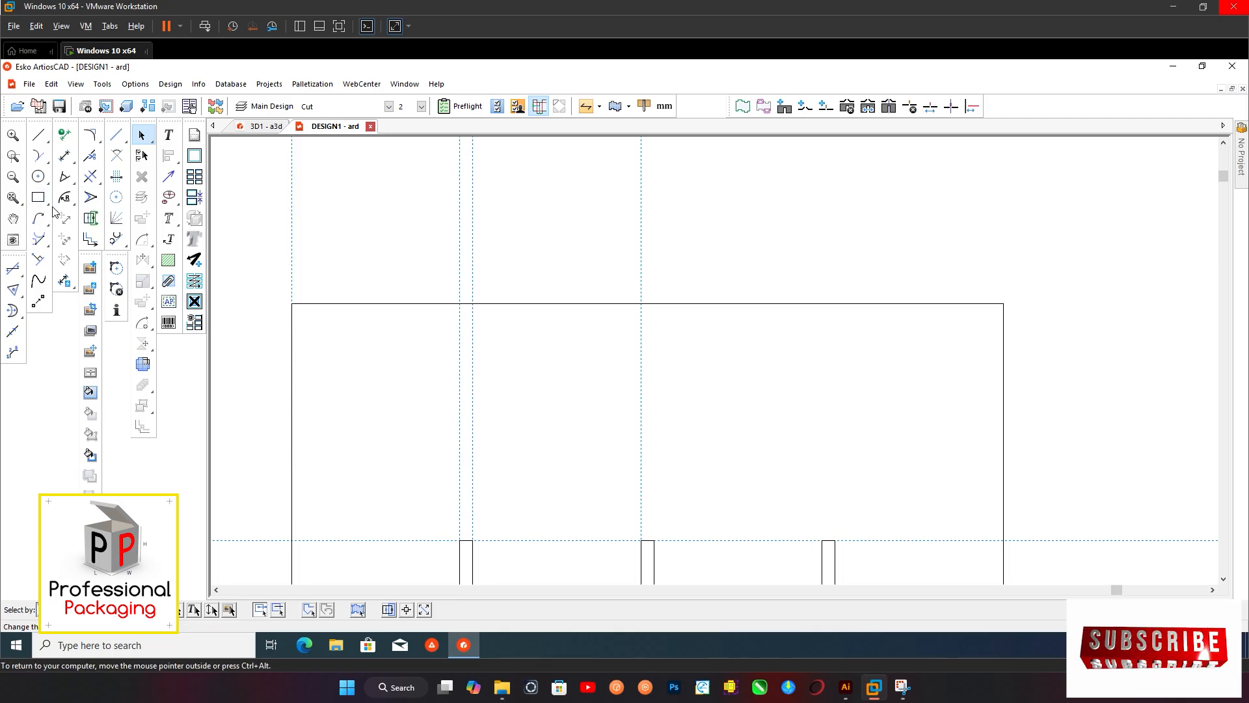
left_click_drag(40, 205, 108, 201)
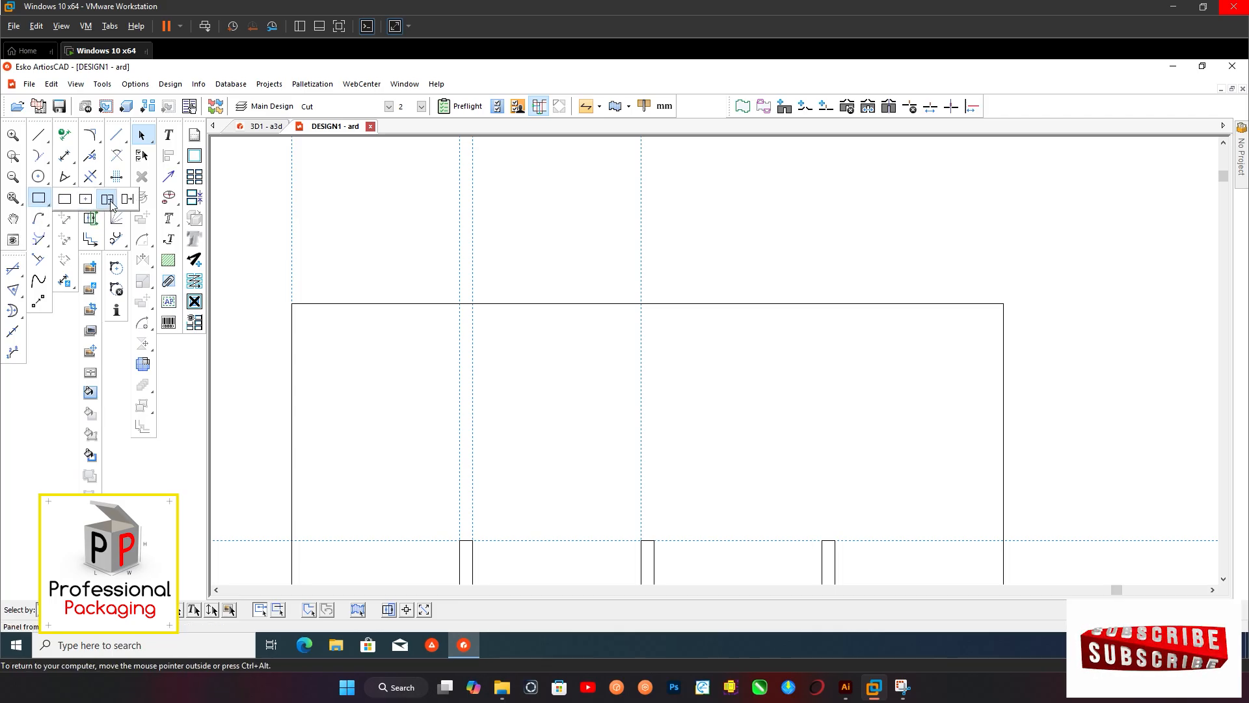
scroll(391, 302, "up", 2)
left_click(393, 308)
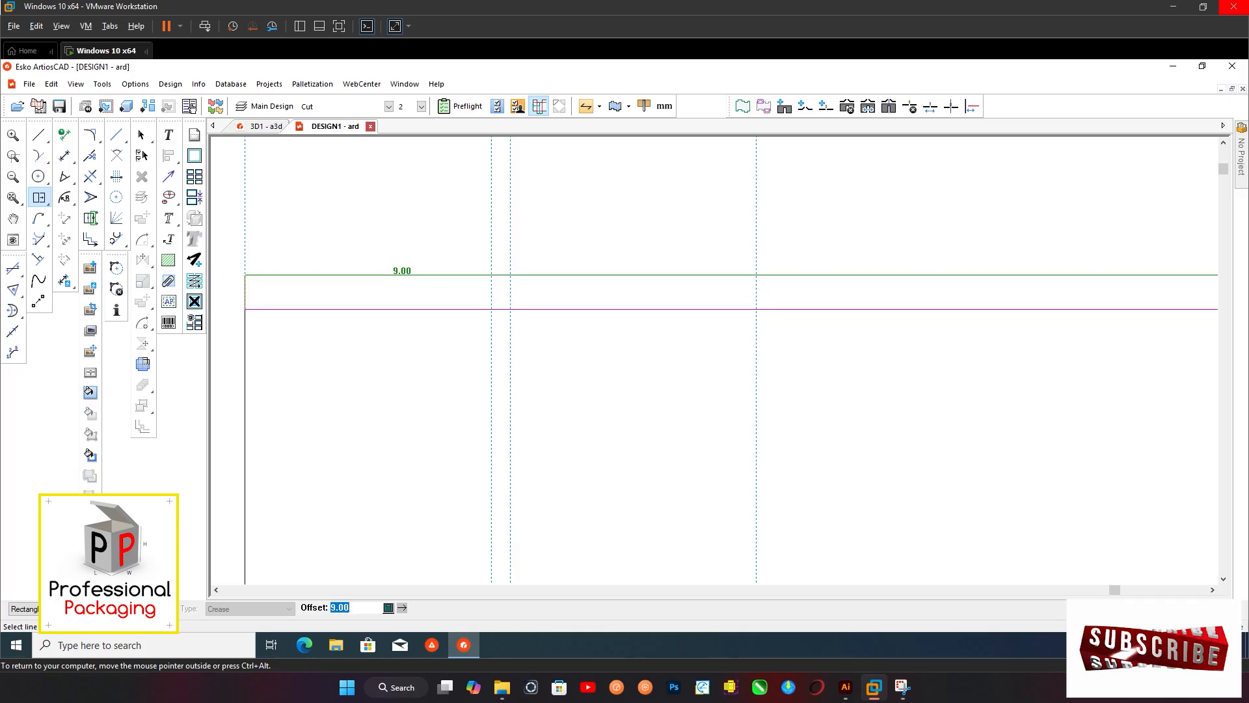
left_click(388, 296)
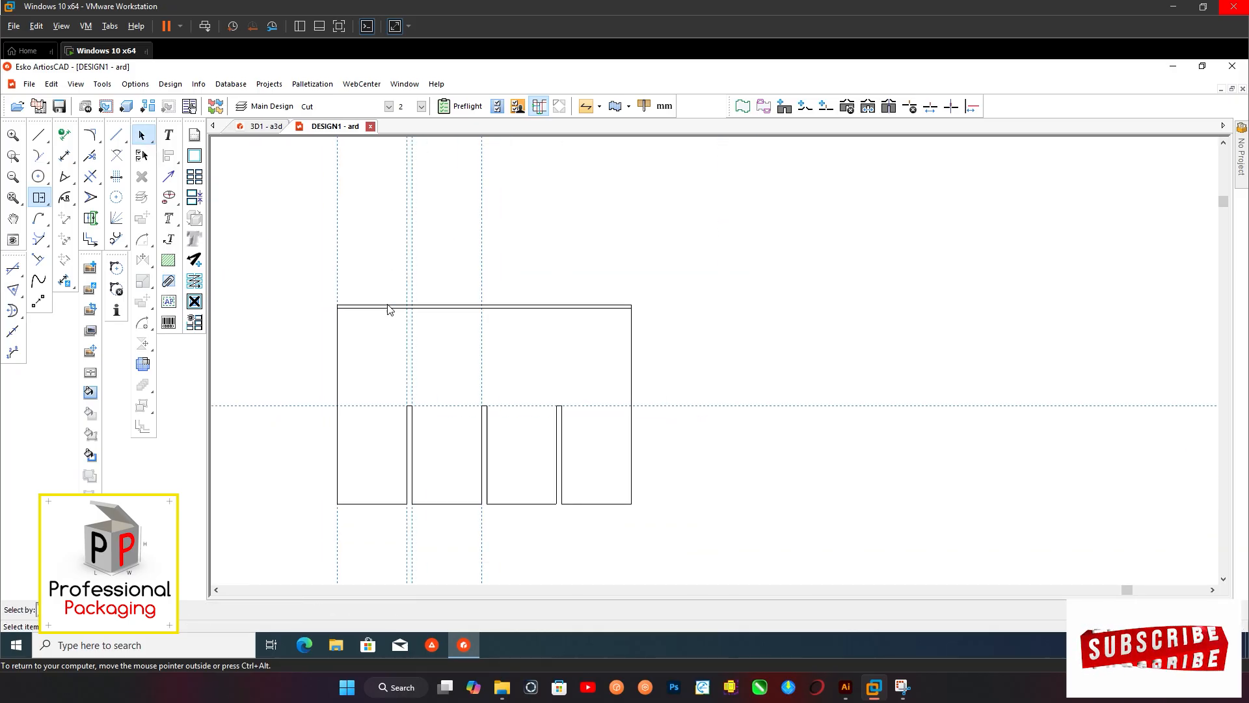
Mirror a copy of the slotted panel's outline and slots onto the upper side of the narrow strip
scroll(389, 309, "down", 1)
left_click_drag(641, 488, 325, 320)
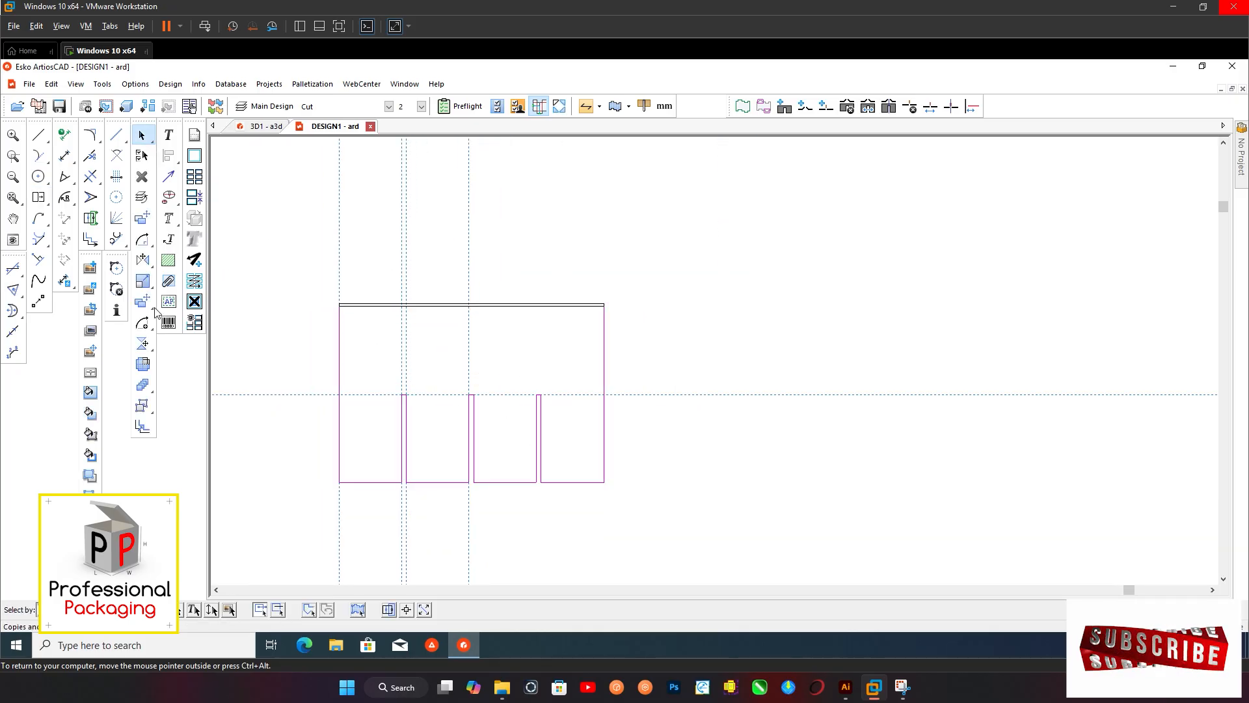
left_click(142, 343)
scroll(344, 302, "up", 3)
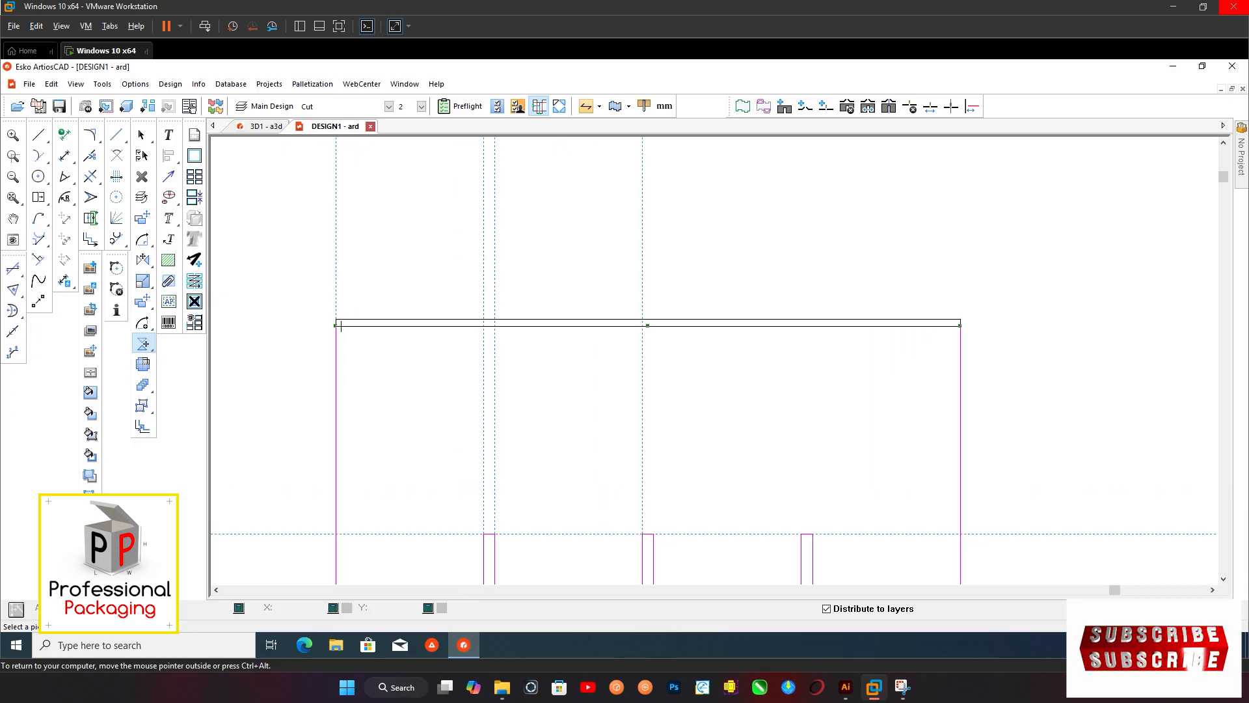
left_click(335, 327)
scroll(333, 274, "up", 1)
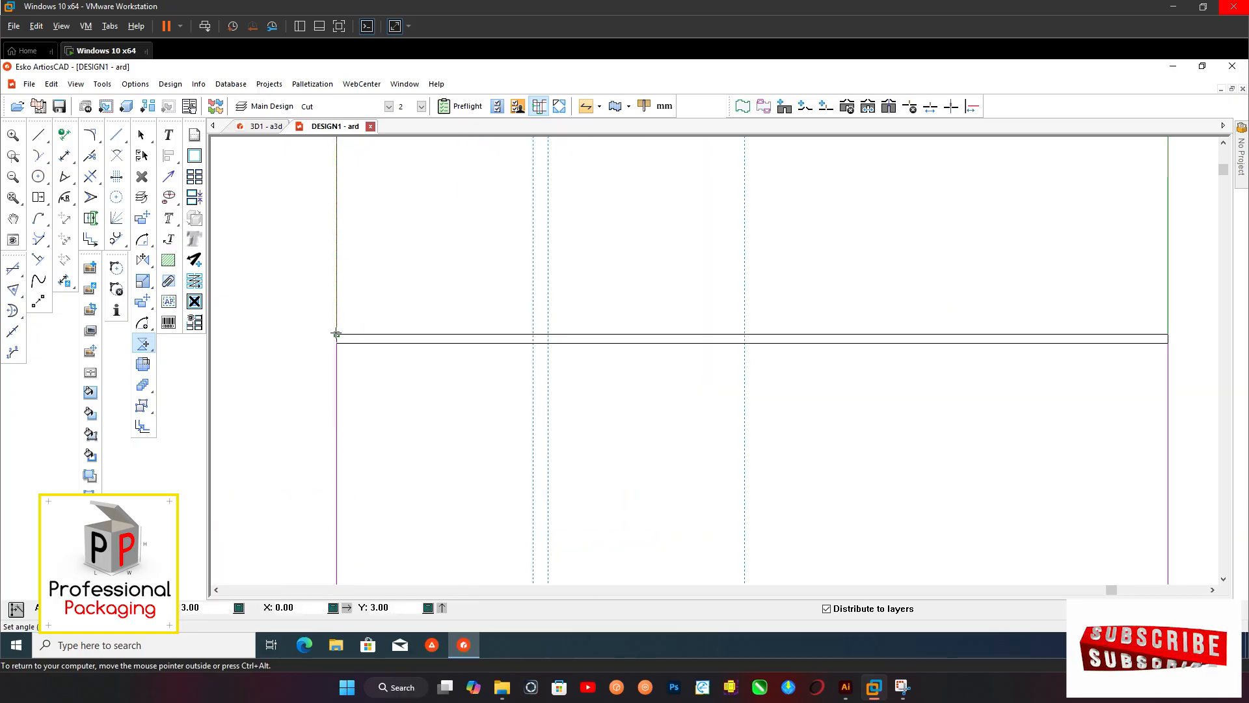
left_click(336, 334)
scroll(339, 329, "down", 8)
left_click(509, 350)
scroll(430, 319, "down", 1)
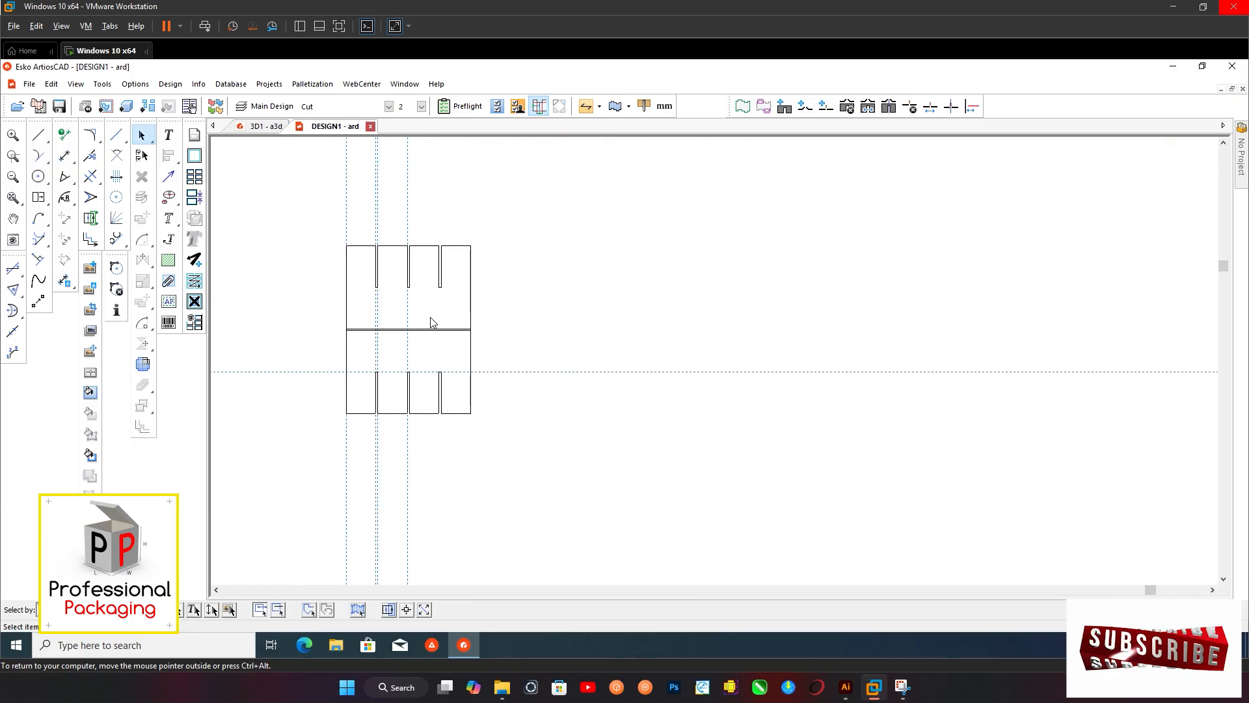
Change the two horizontal lines of the divider's central strip to creases
left_click_drag(521, 212, 322, 430)
left_click(550, 330)
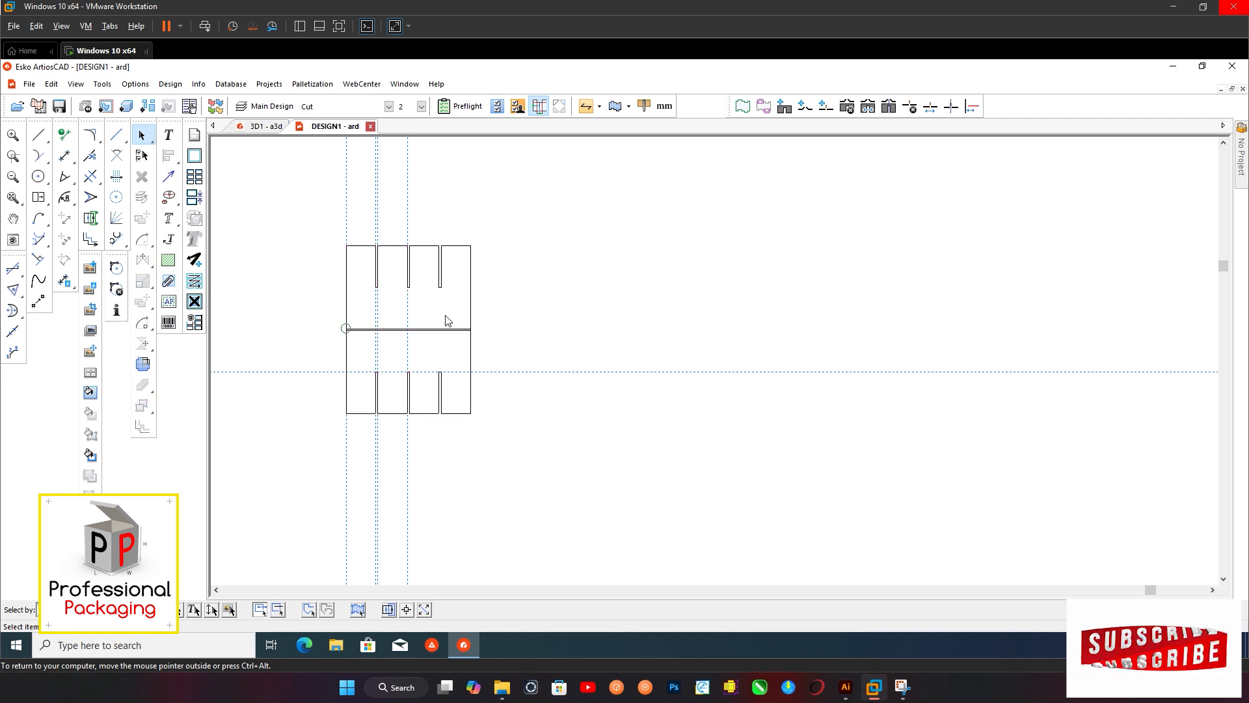
left_click(445, 318)
left_click(506, 343)
left_click(433, 337)
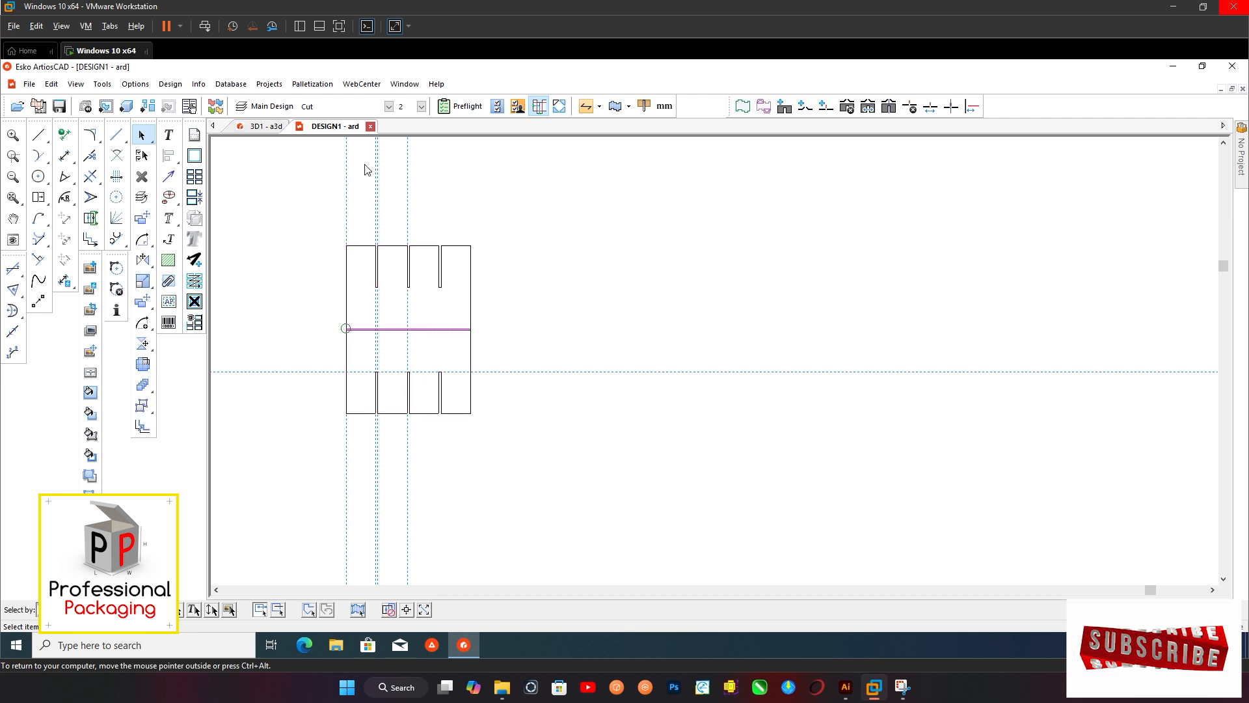
left_click(343, 107)
left_click(328, 142)
Copy the complete divider about 345 mm horizontally so the copy sits to the right of the original
left_click_drag(500, 239, 329, 447)
left_click(143, 301)
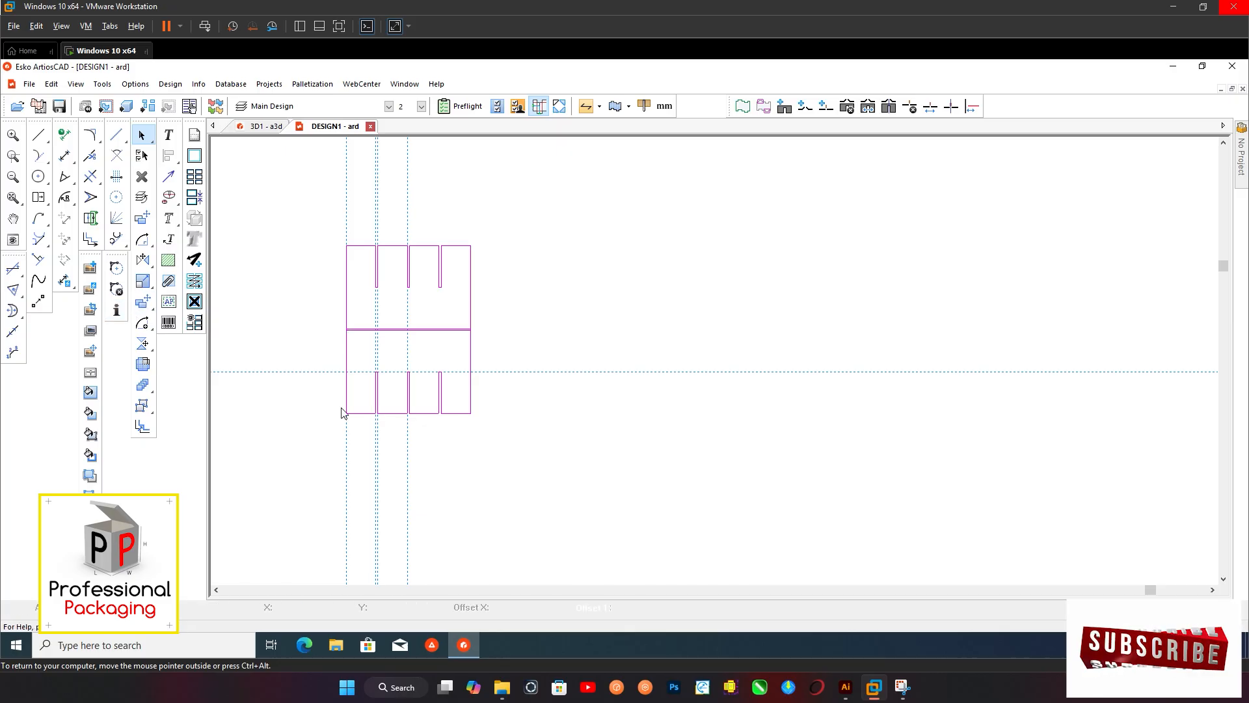
left_click(347, 414)
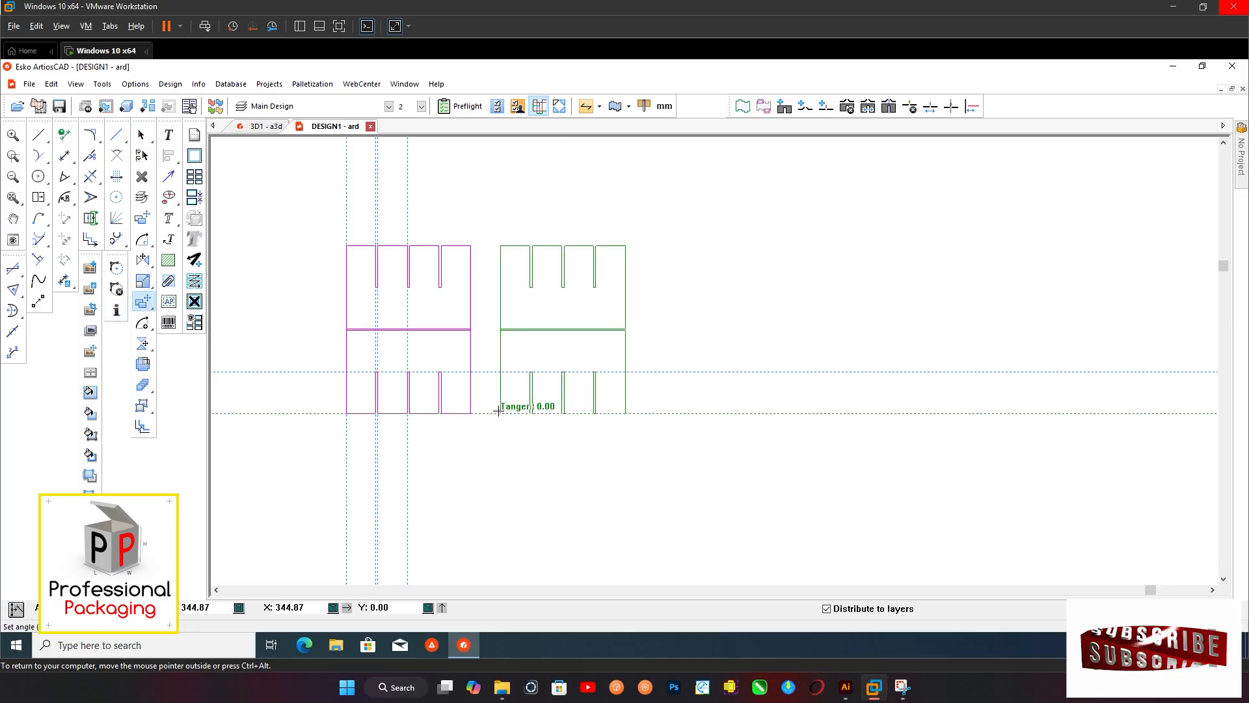
left_click(498, 414)
left_click(521, 453)
scroll(462, 295, "down", 2)
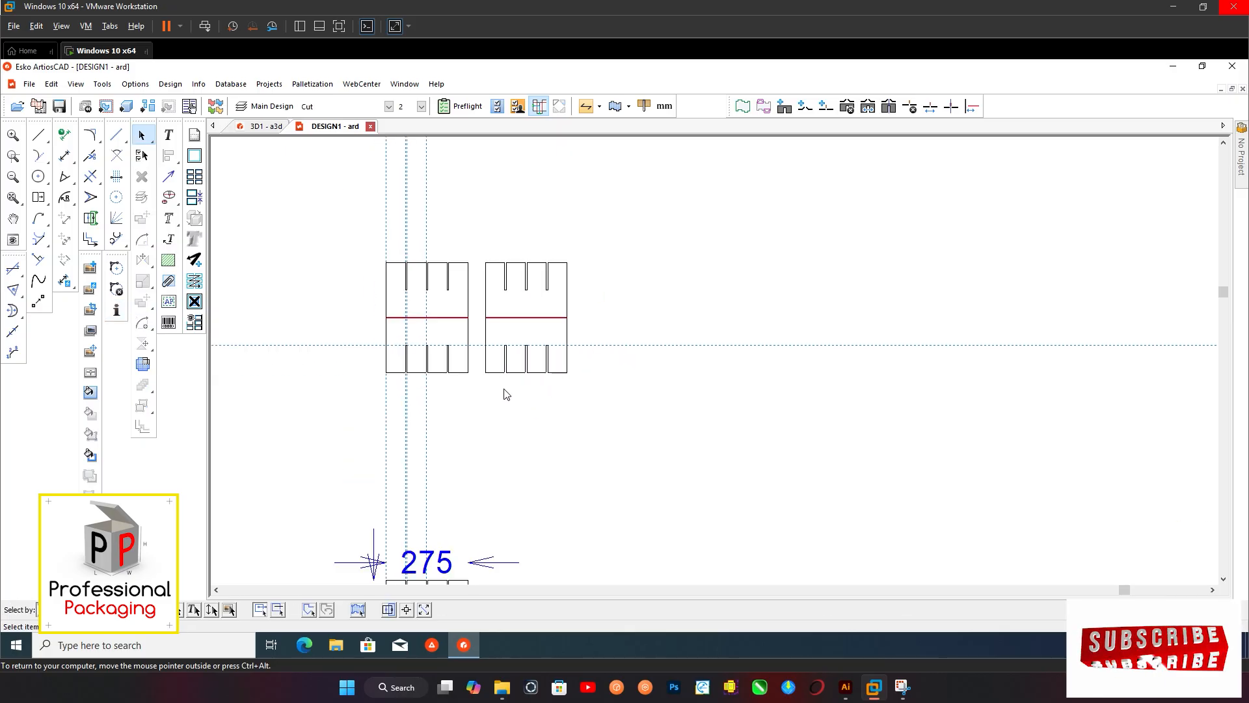
scroll(497, 391, "down", 2)
scroll(501, 449, "up", 4)
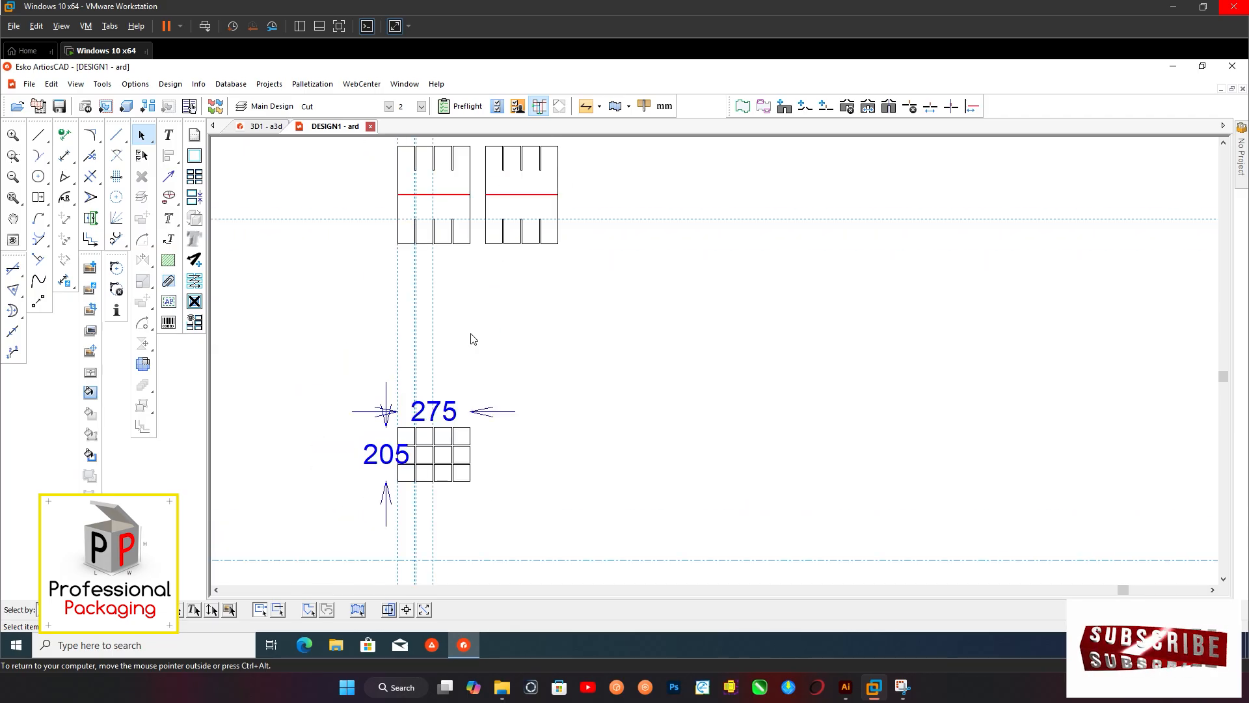
Place a horizontal construction line along the bottle grid's top edge and a vertical construction line to the right of the grid
scroll(450, 469, "up", 1)
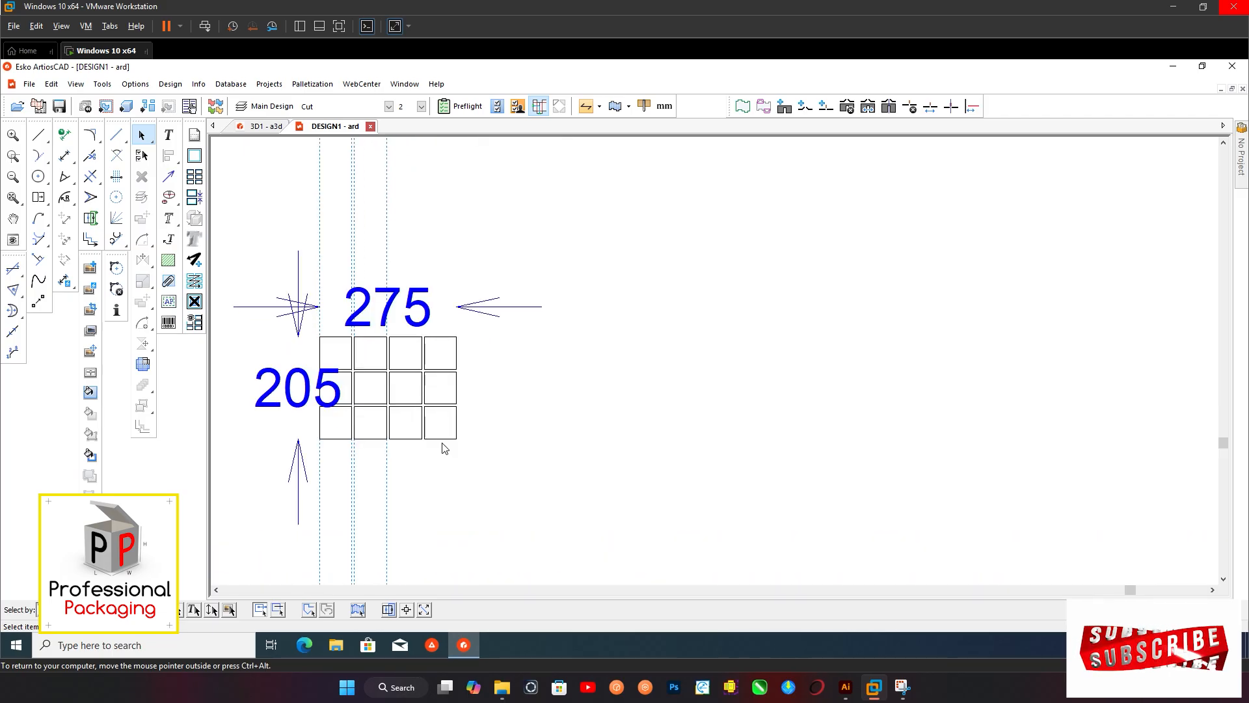
scroll(456, 410, "up", 1)
scroll(463, 402, "down", 1)
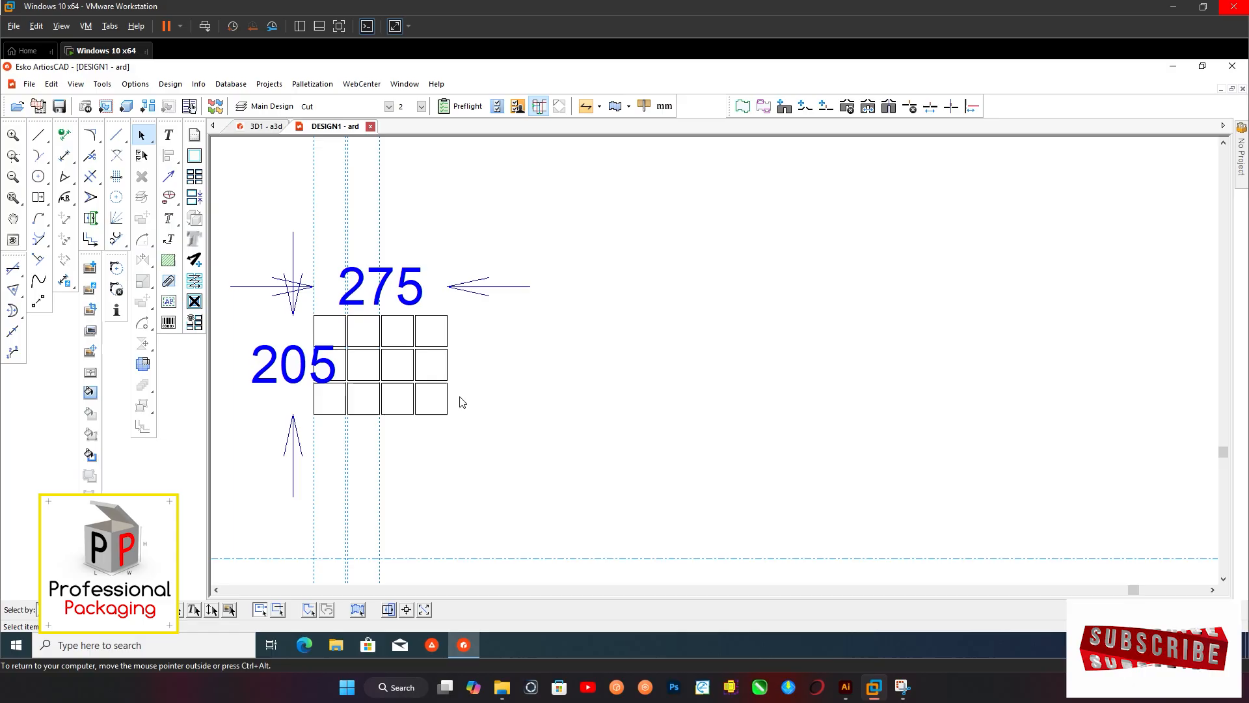
middle_click_drag(492, 380, 476, 393)
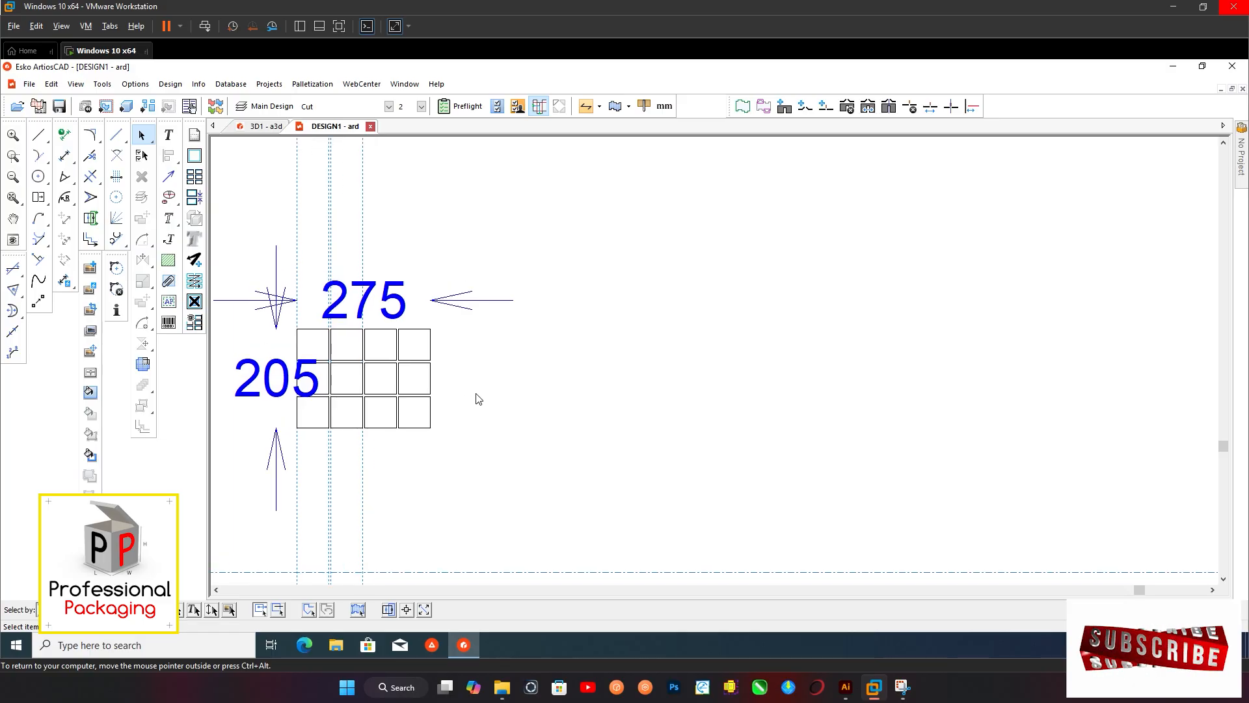
key("c")
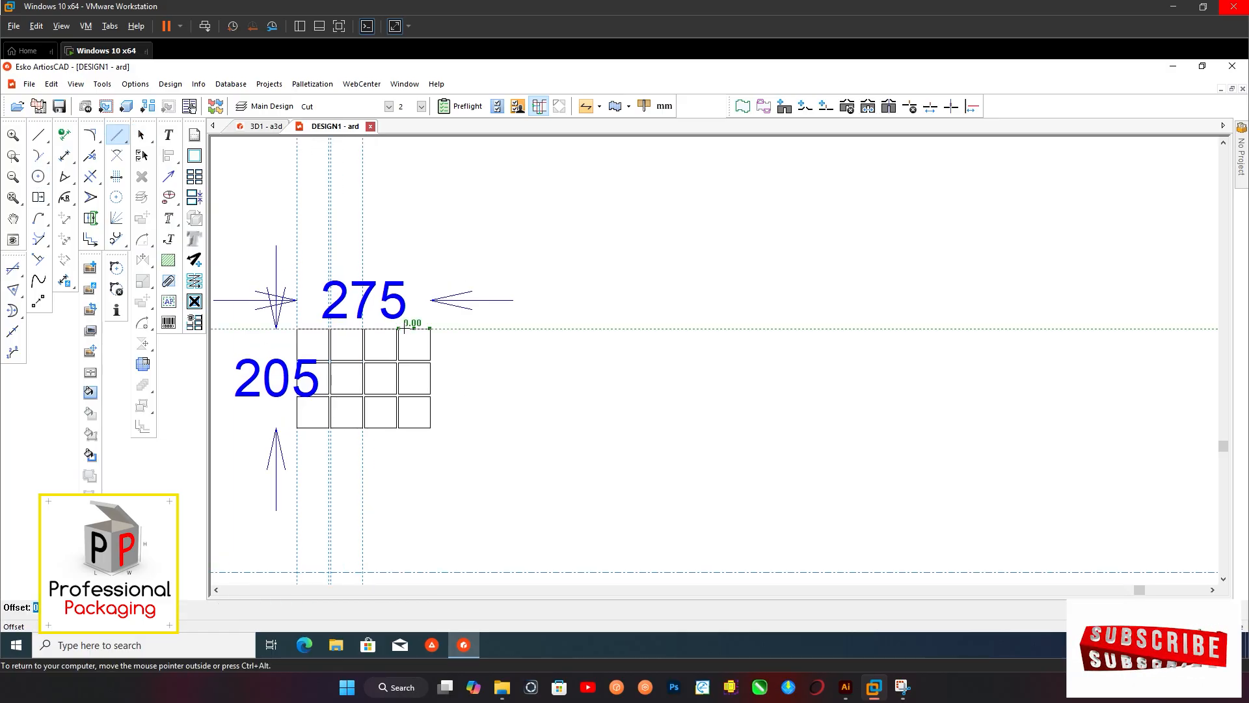
left_click(404, 329)
scroll(437, 370, "down", 1)
scroll(444, 369, "up", 1)
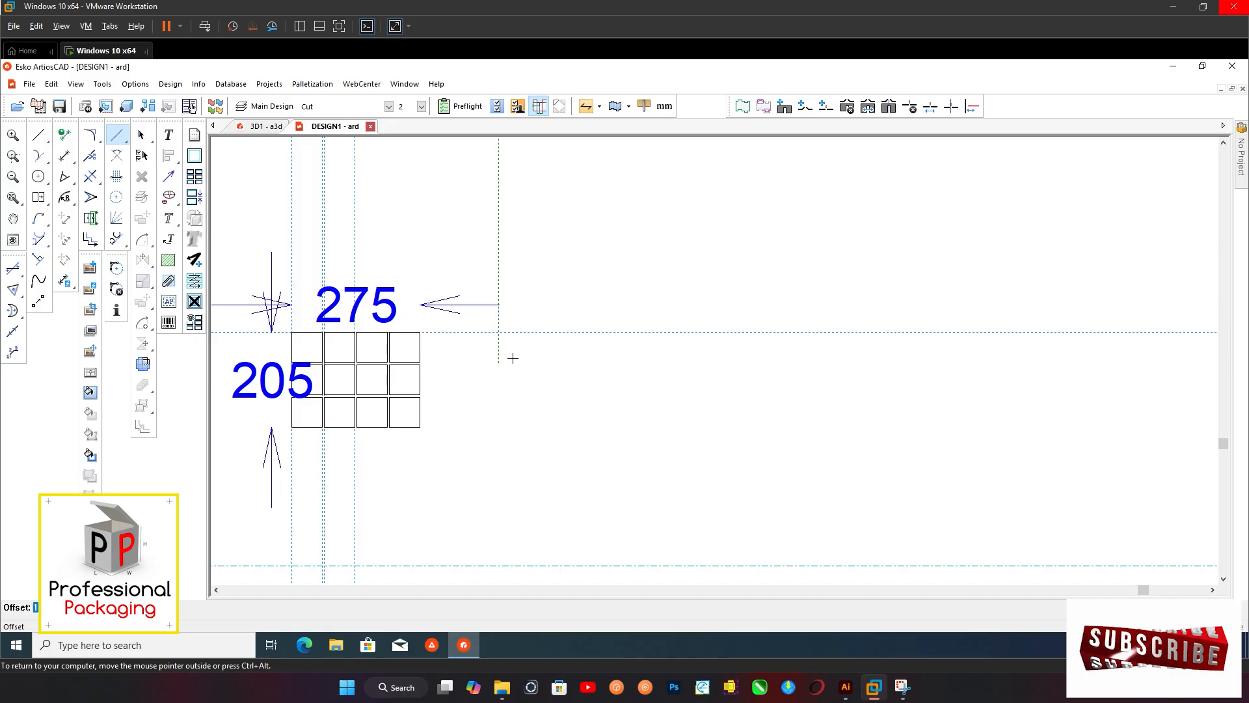
left_click(510, 333)
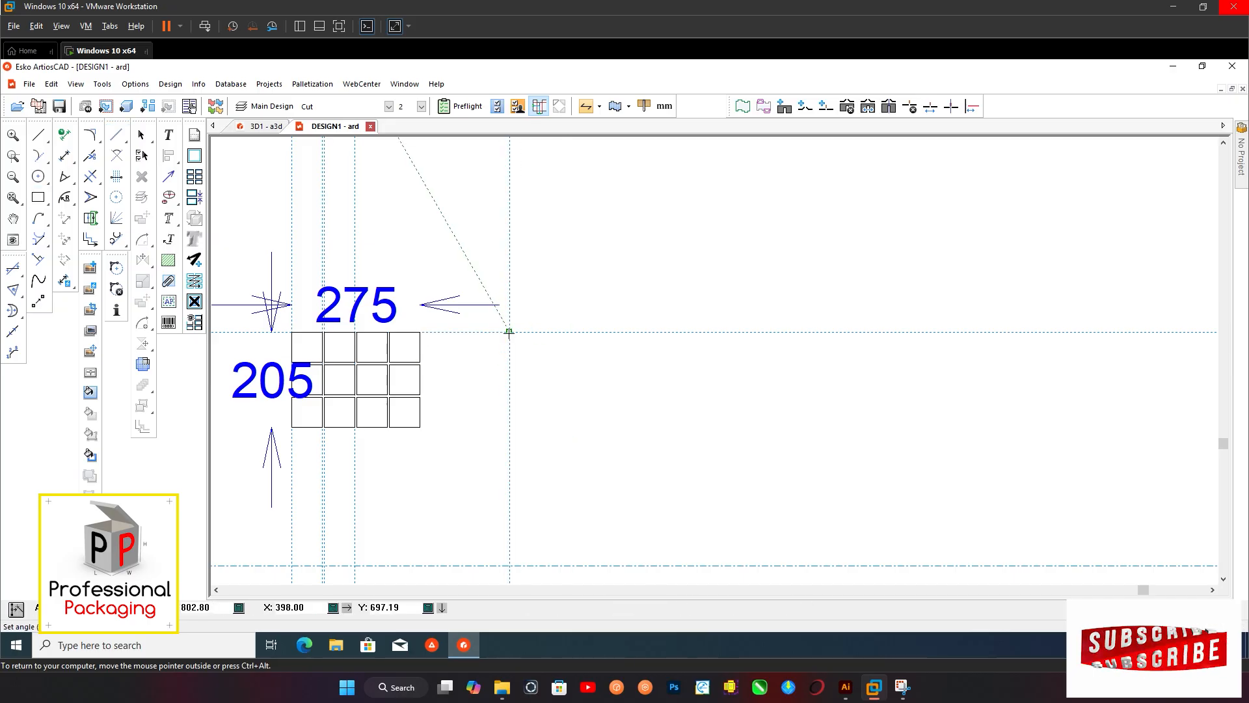
Draw a rectangle 205 mm high from the intersection of the construction lines, level with the bottle grid's top and bottom edges
left_click(508, 333)
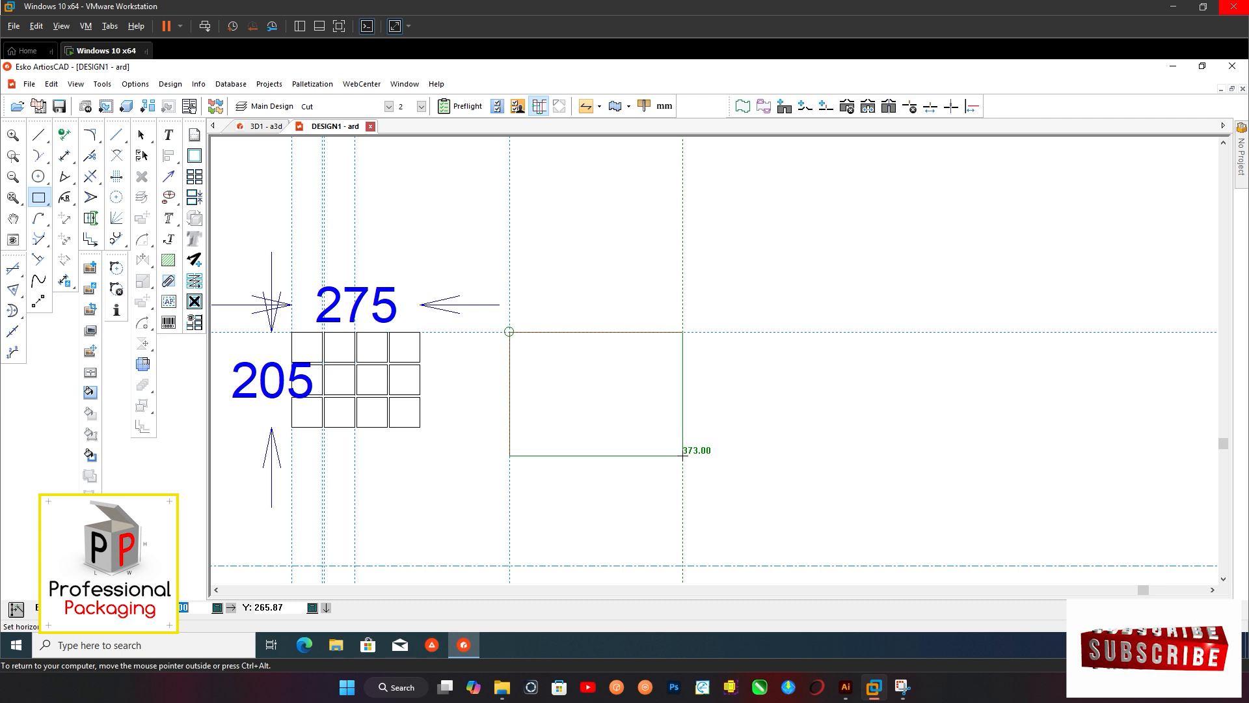
type("2")
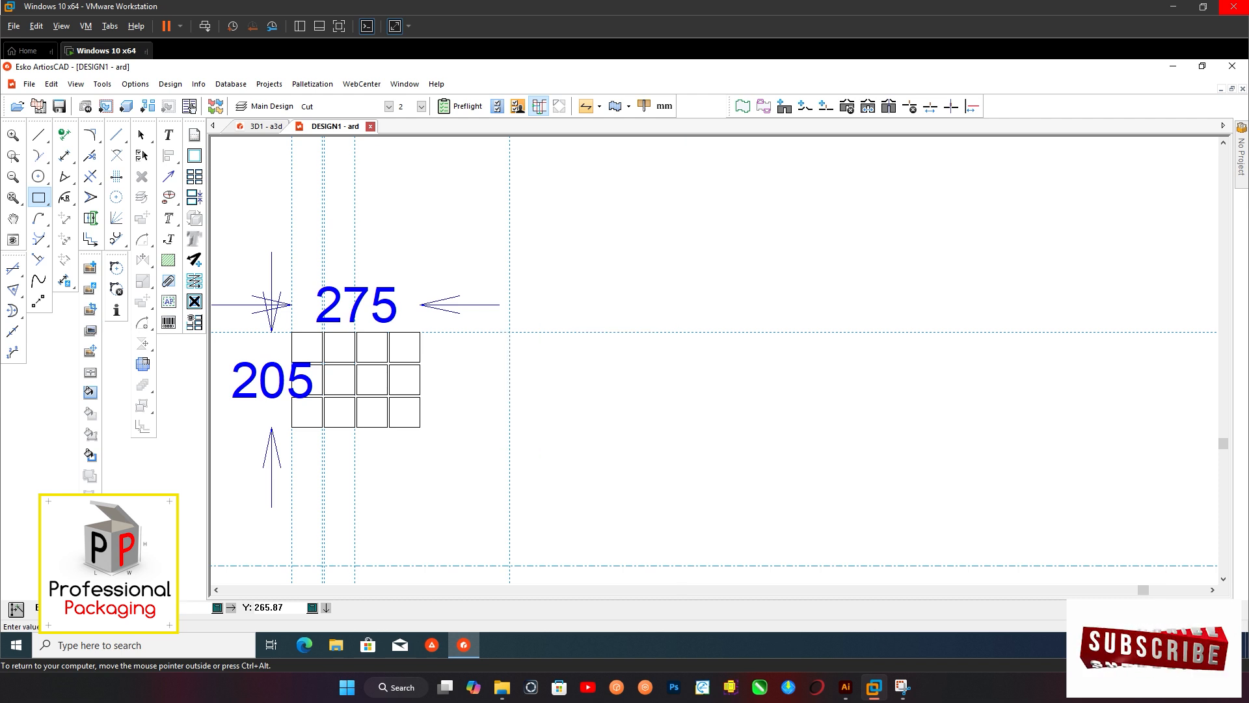
key("Tab")
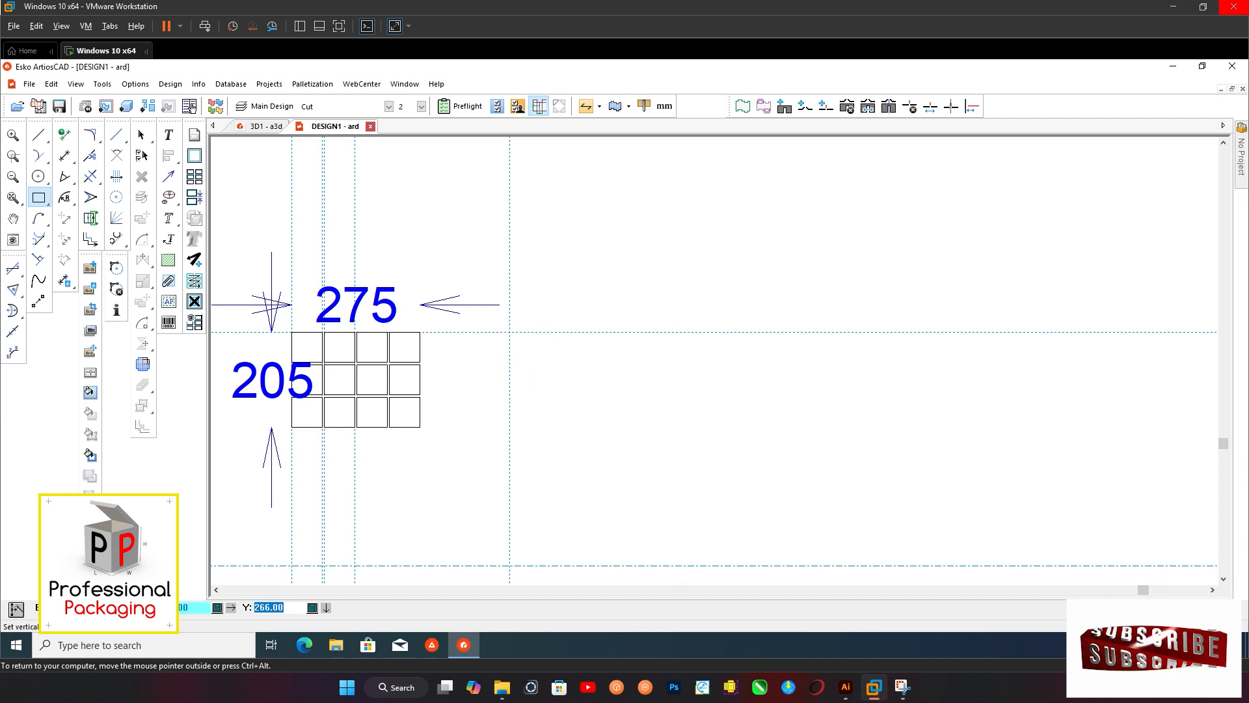
left_click(421, 427)
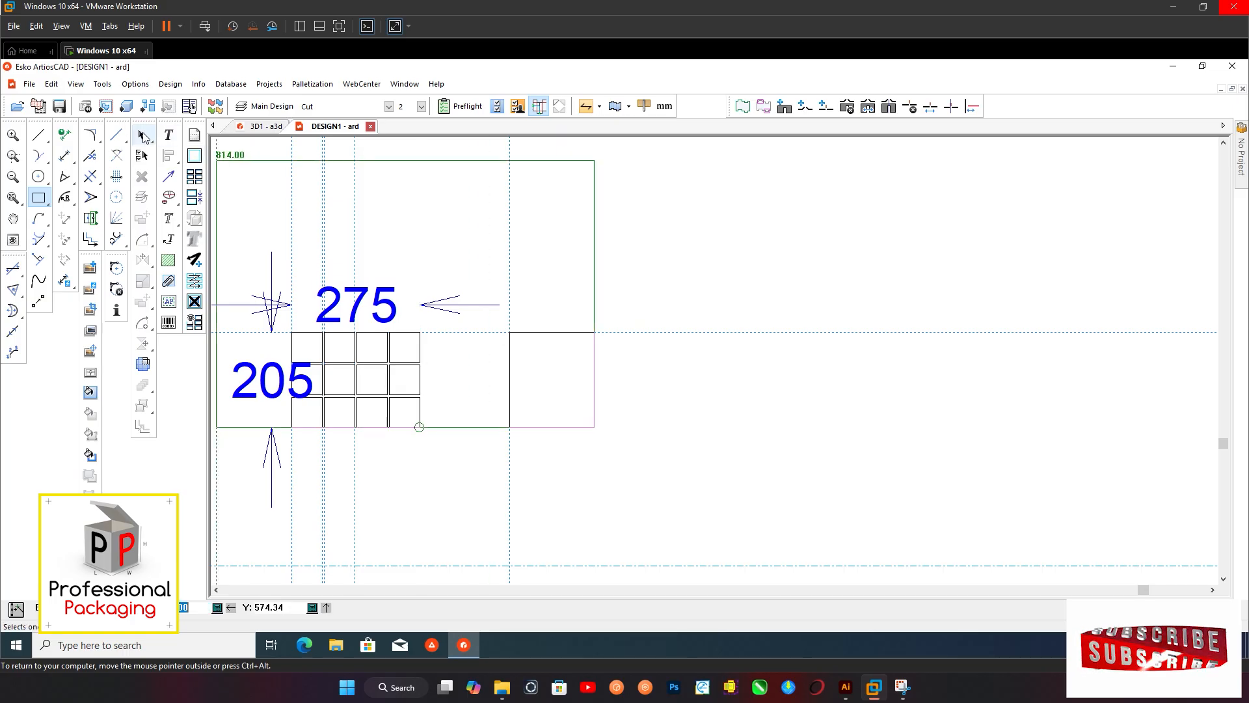
left_click(141, 135)
scroll(391, 345, "down", 1)
scroll(498, 386, "up", 2)
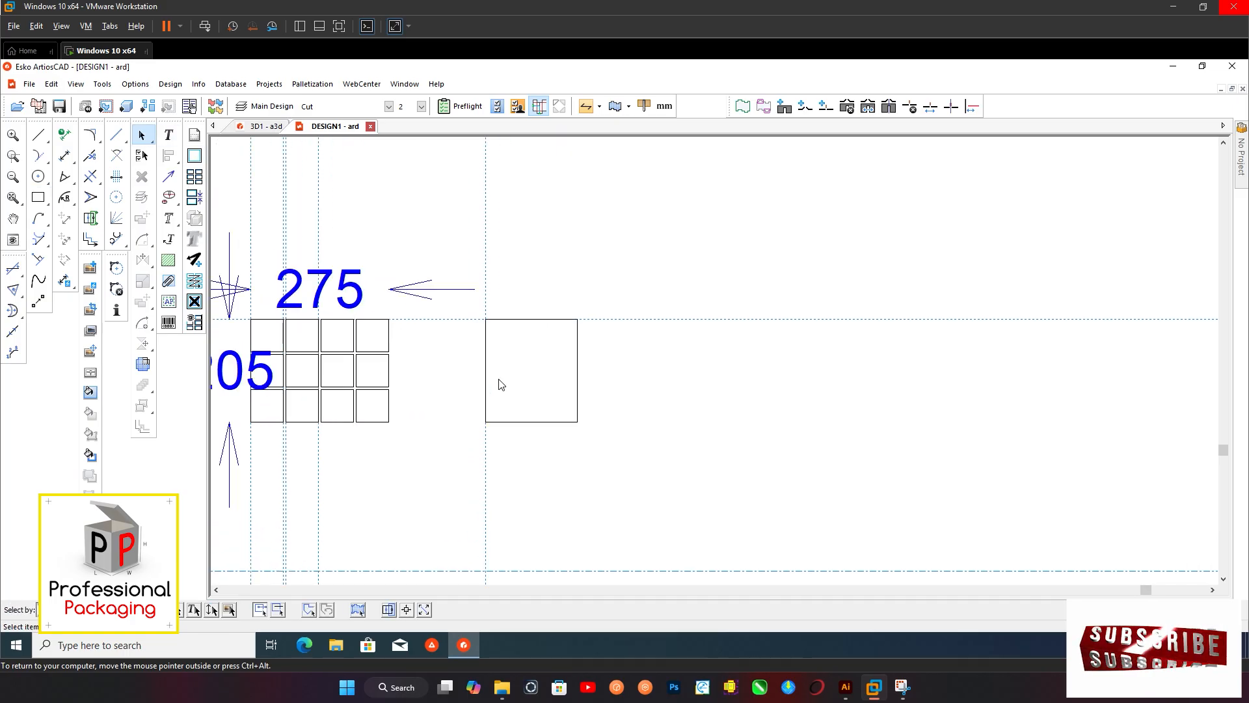
Offset a vertical construction line from the new rectangle's left edge to its middle
key("c")
scroll(490, 341, "up", 1)
left_click(484, 331)
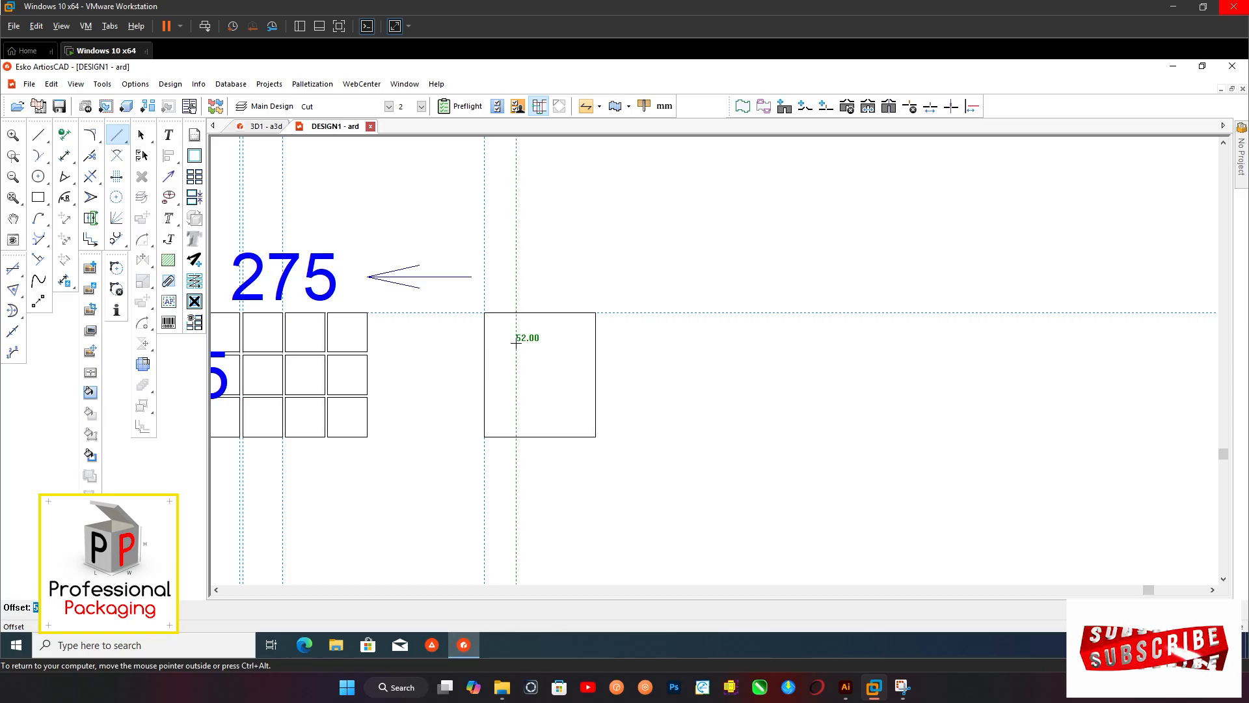
type("9")
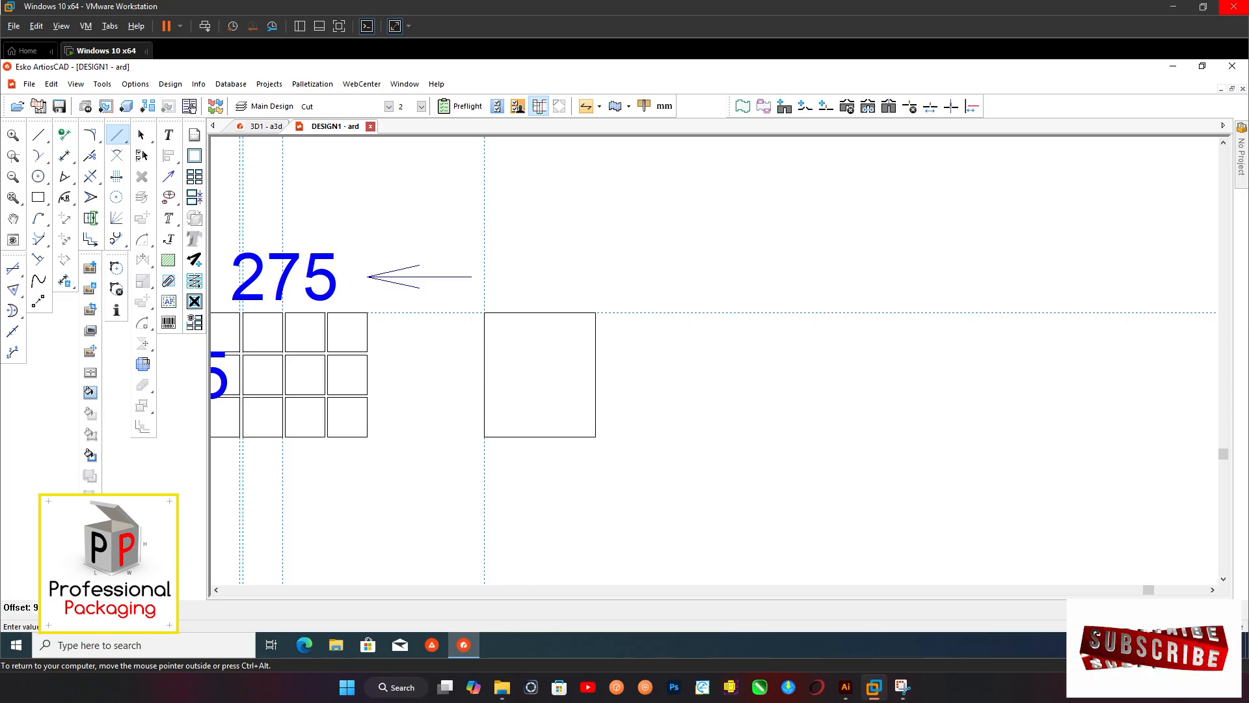
scroll(509, 343, "up", 1)
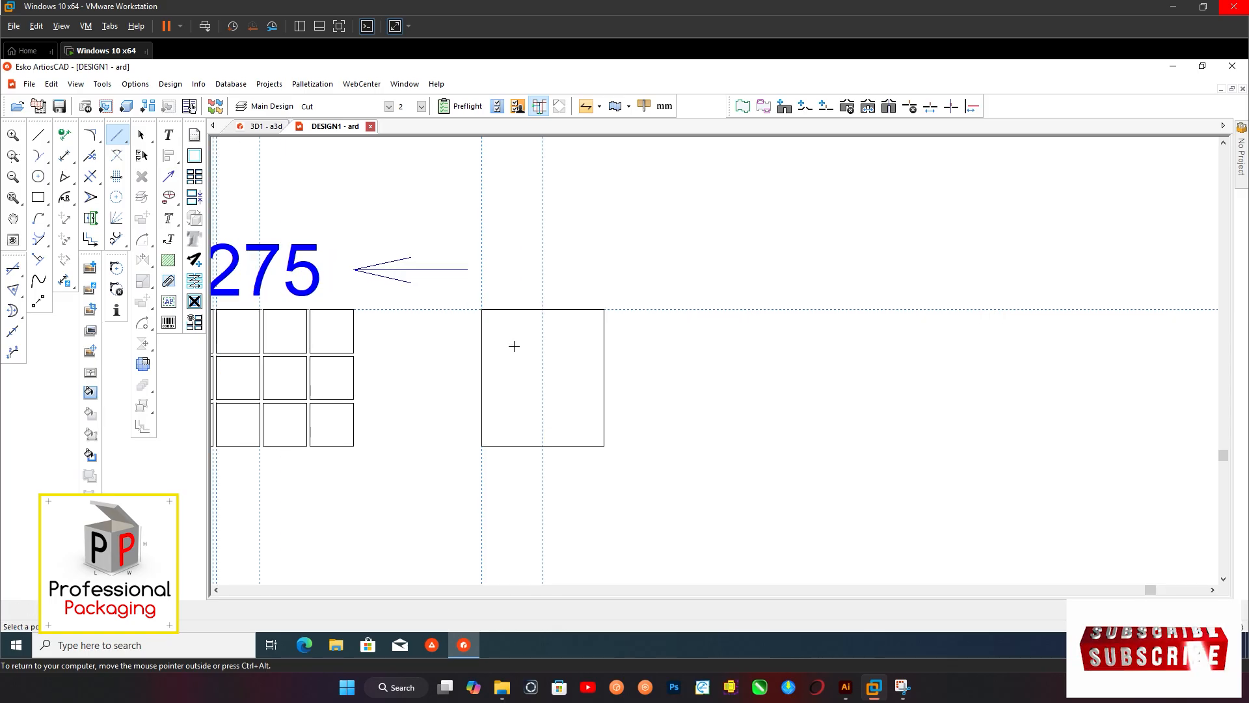
Place horizontal construction lines on both edges of the grid's upper row gap and on the upper edge of its lower gap
left_click(341, 353)
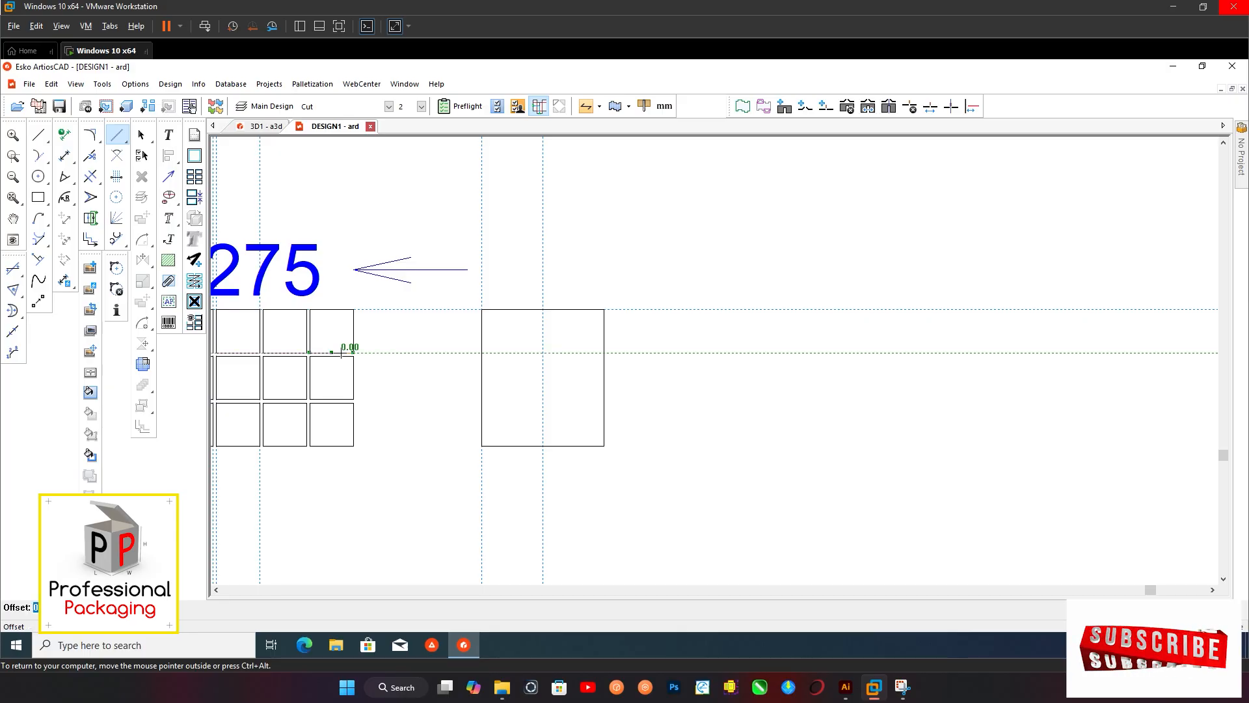
left_click(341, 353)
left_click(341, 356)
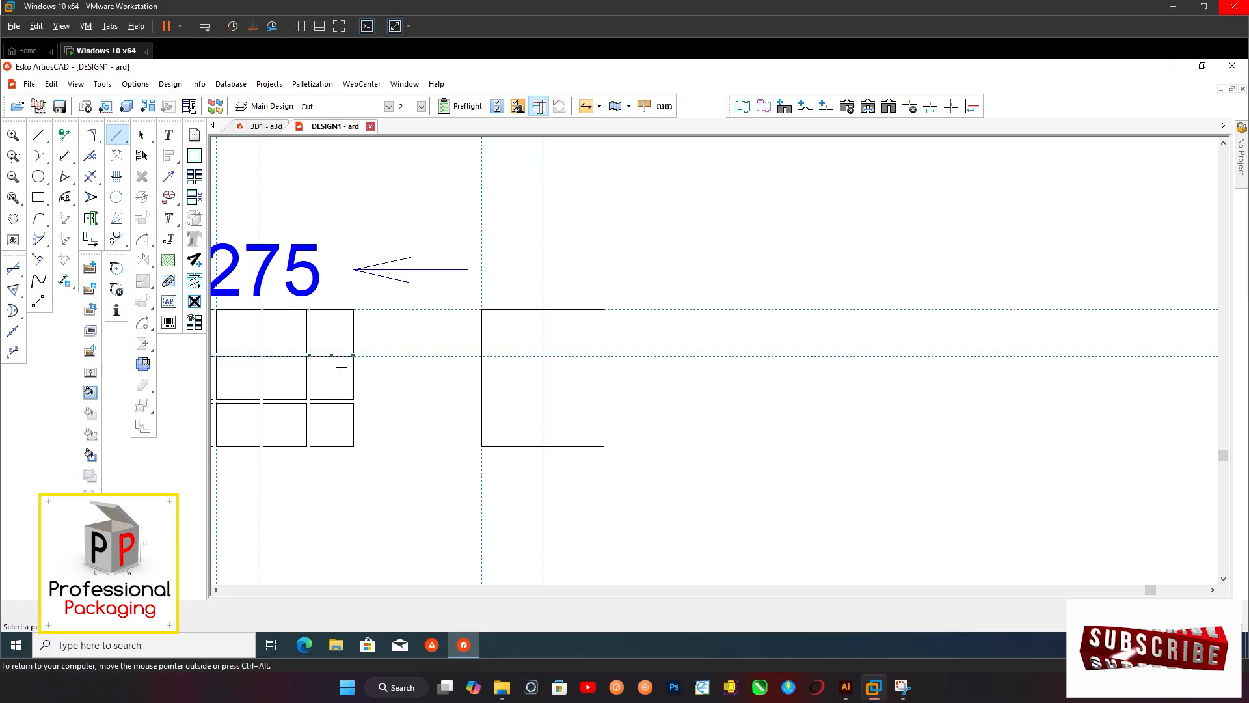
scroll(348, 402, "up", 1)
left_click(349, 397)
left_click(349, 397)
left_click(142, 135)
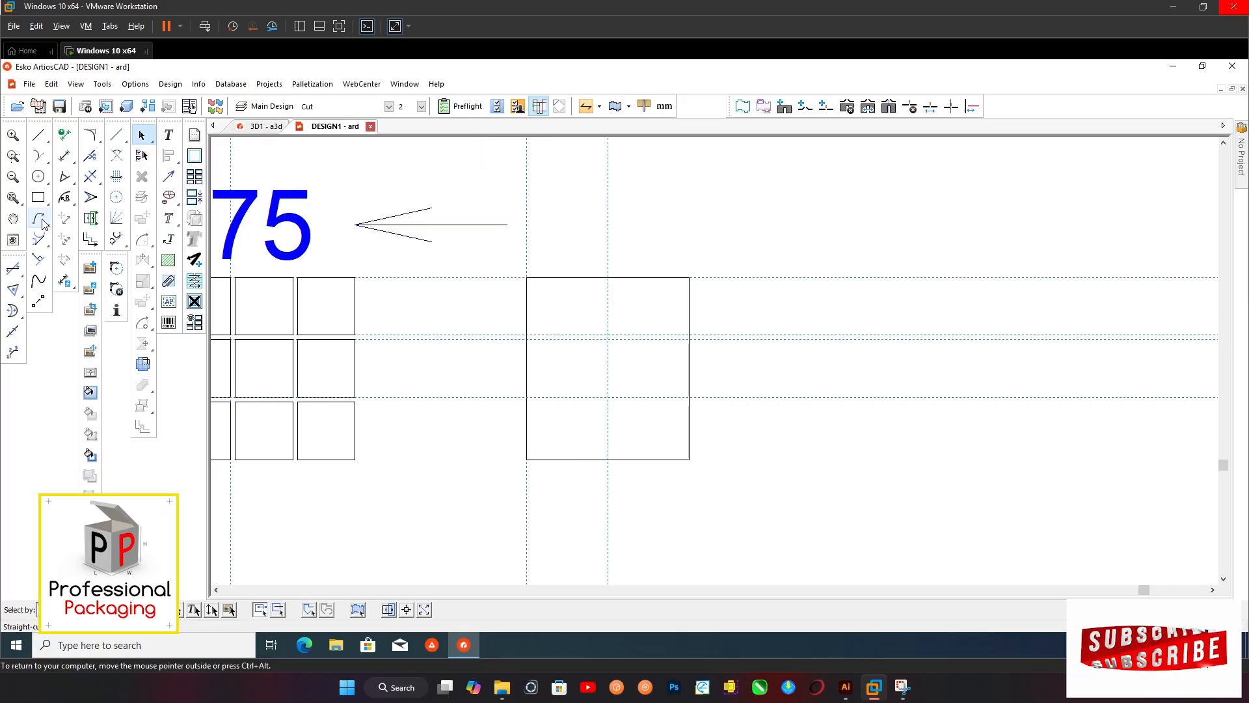
Draw a 5 mm high slot from the rectangle's vertical centre line to its right edge, between the upper pair of construction lines
left_click(39, 198)
scroll(578, 236, "up", 1)
scroll(578, 331, "up", 1)
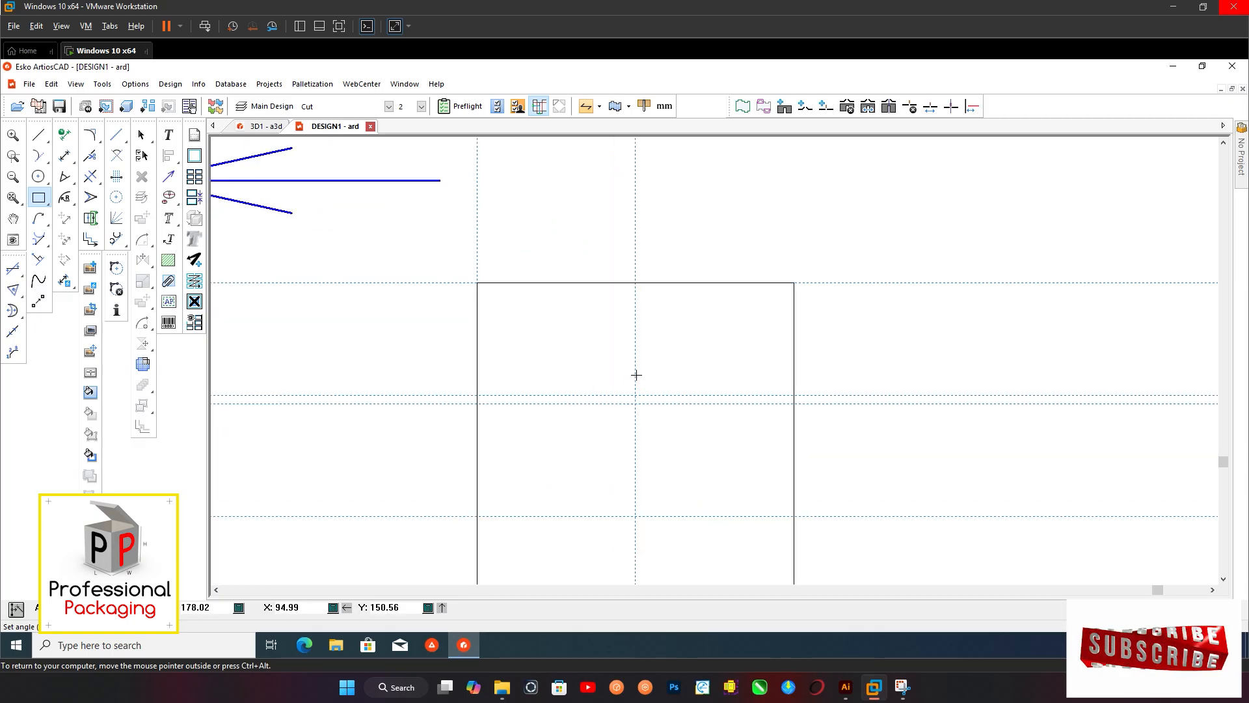
left_click(635, 395)
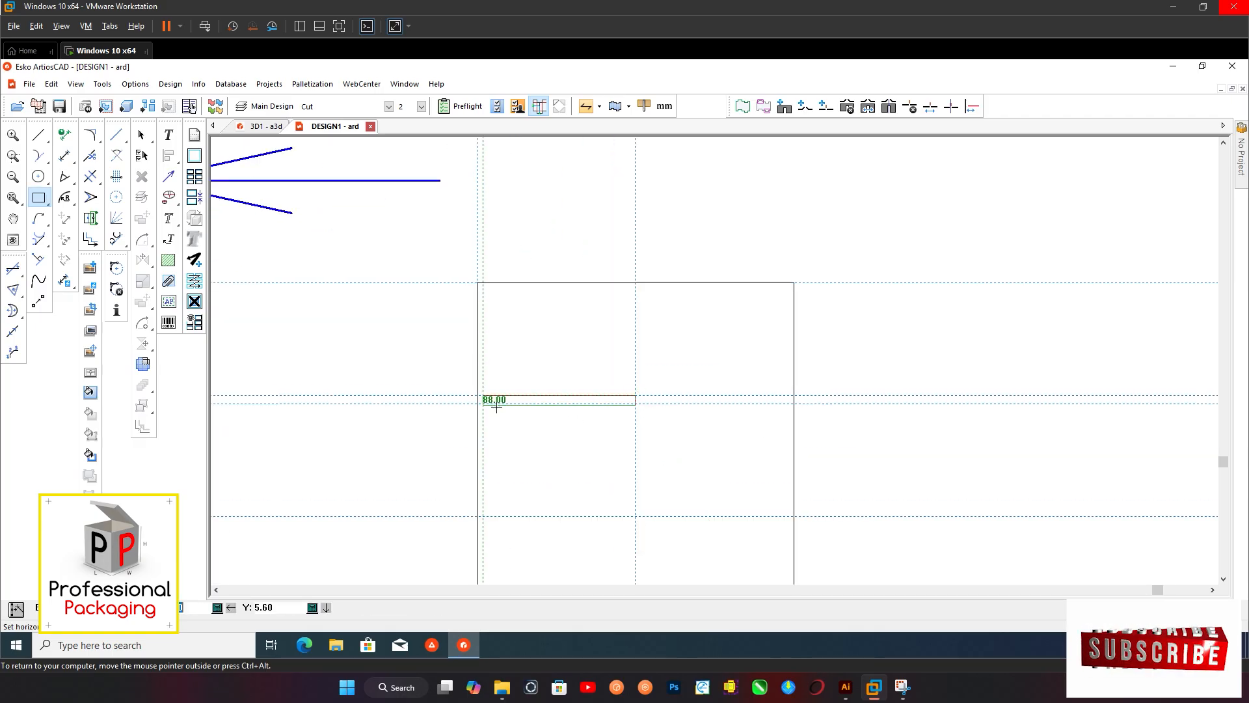
scroll(469, 367, "down", 2)
left_click(706, 389)
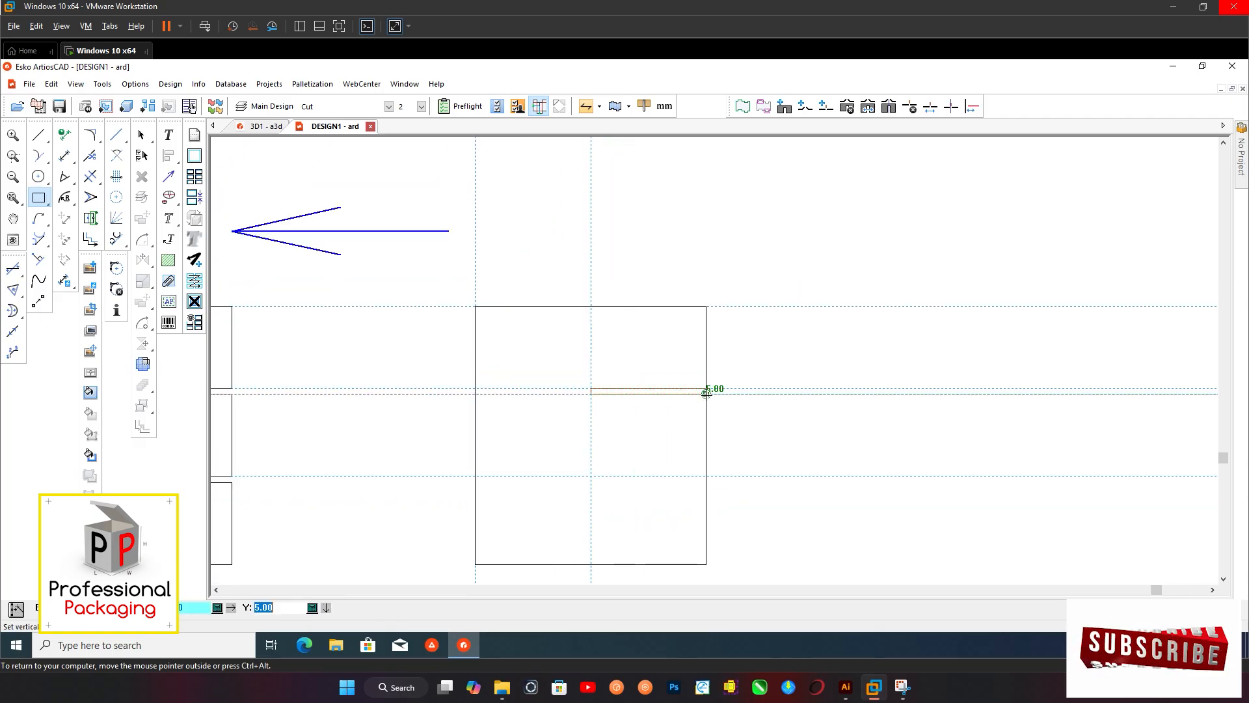
left_click(706, 394)
scroll(535, 325, "down", 2)
scroll(635, 414, "up", 1)
left_click(141, 135)
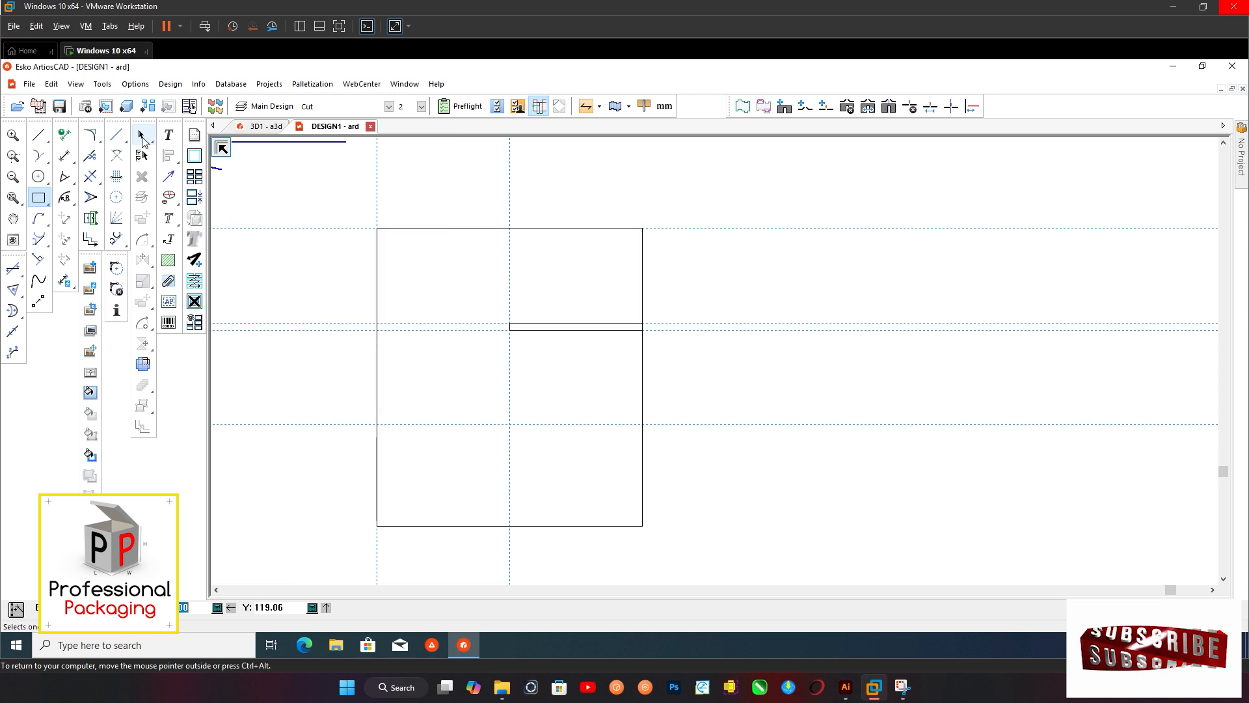
Copy the slot 70 mm straight down onto the lower horizontal construction line
left_click_drag(487, 300, 657, 360)
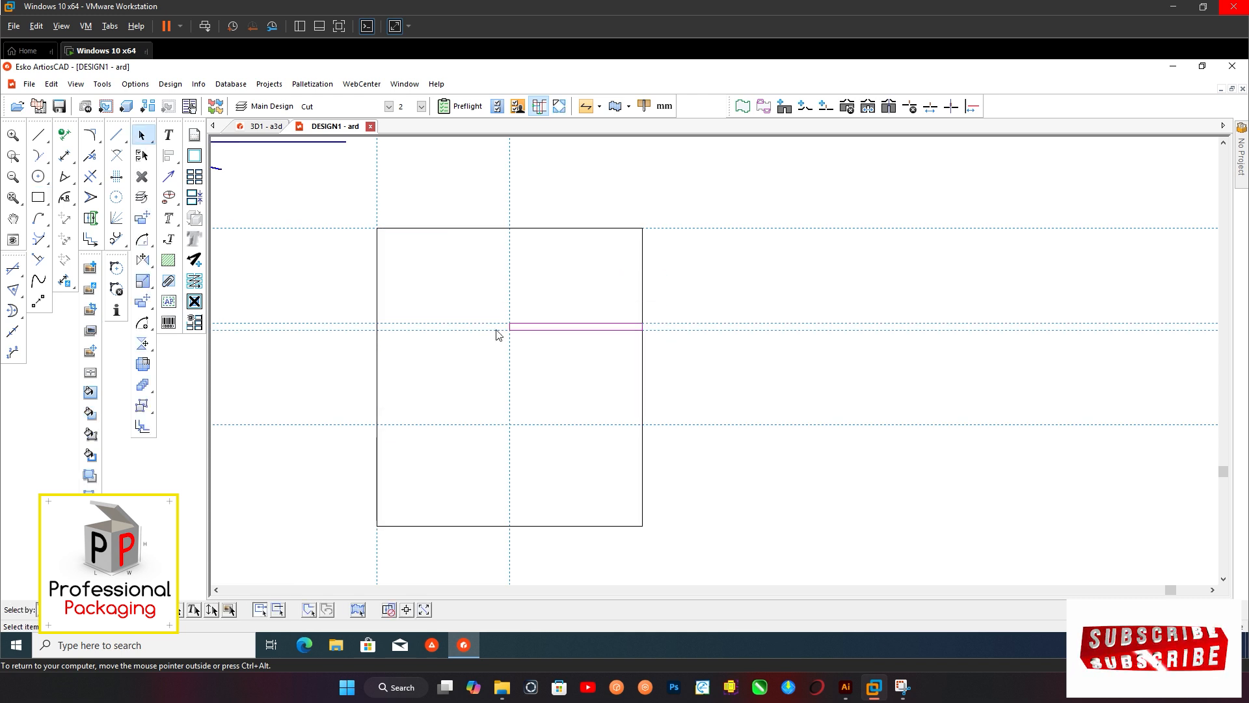
left_click(141, 302)
scroll(557, 377, "up", 1)
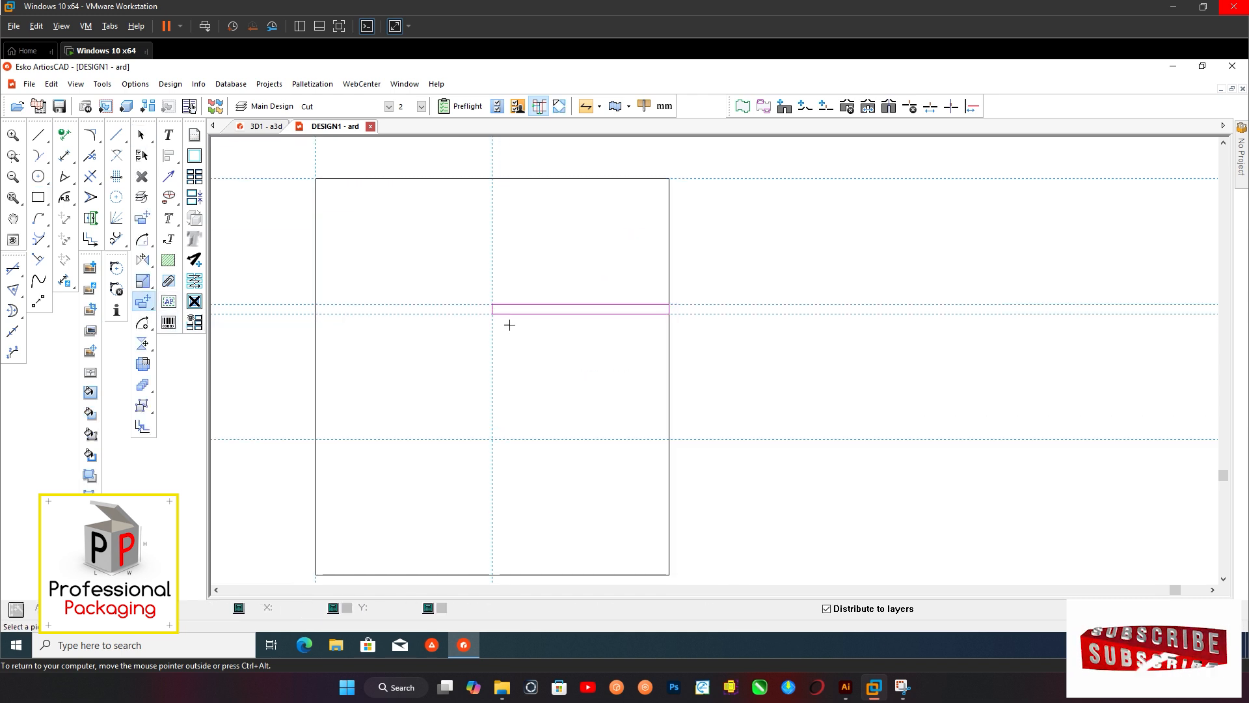
left_click(491, 304)
left_click(491, 439)
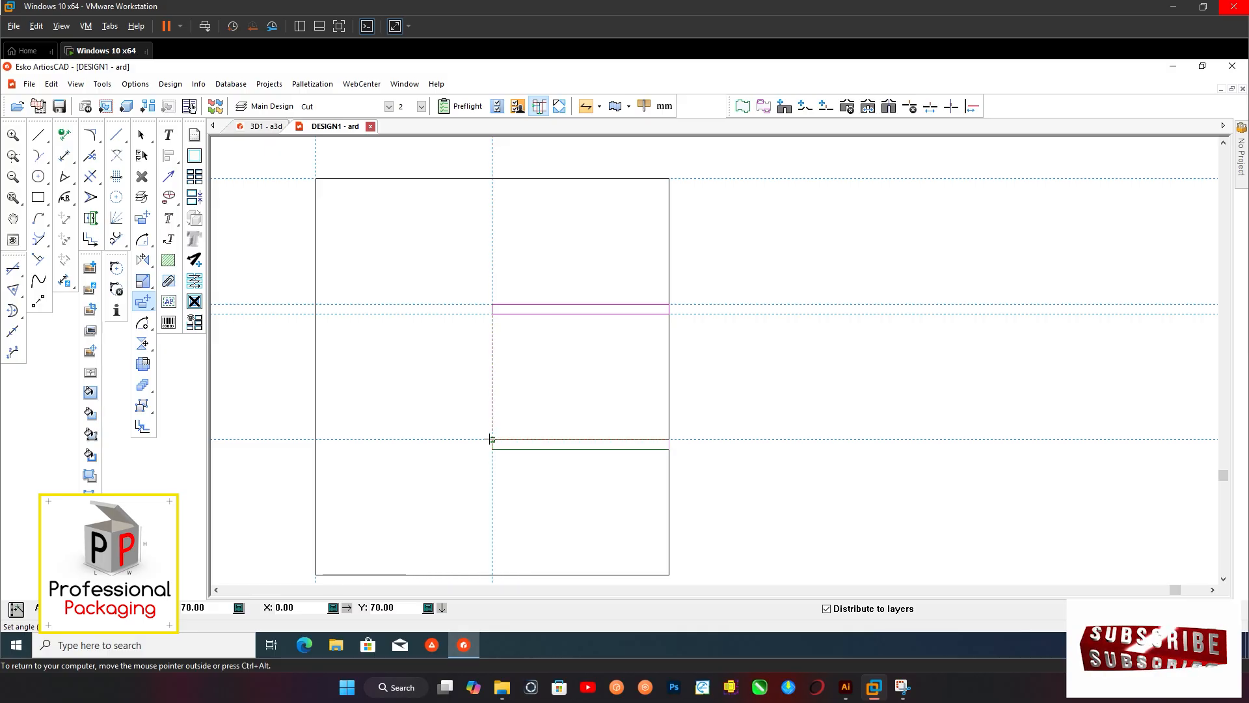
left_click(490, 439)
scroll(510, 430, "down", 3)
left_click(705, 506)
scroll(547, 420, "down", 1)
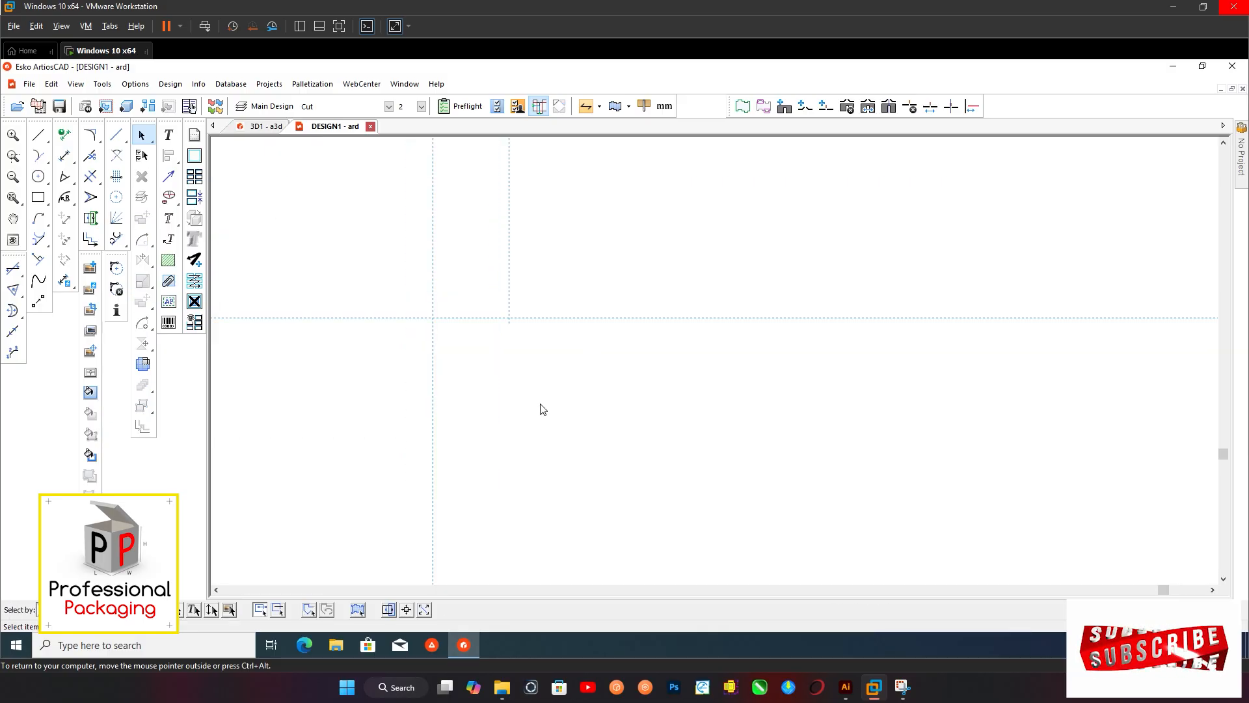
scroll(541, 412, "up", 1)
scroll(466, 398, "down", 1)
left_click_drag(593, 233, 369, 498)
scroll(489, 466, "down", 1)
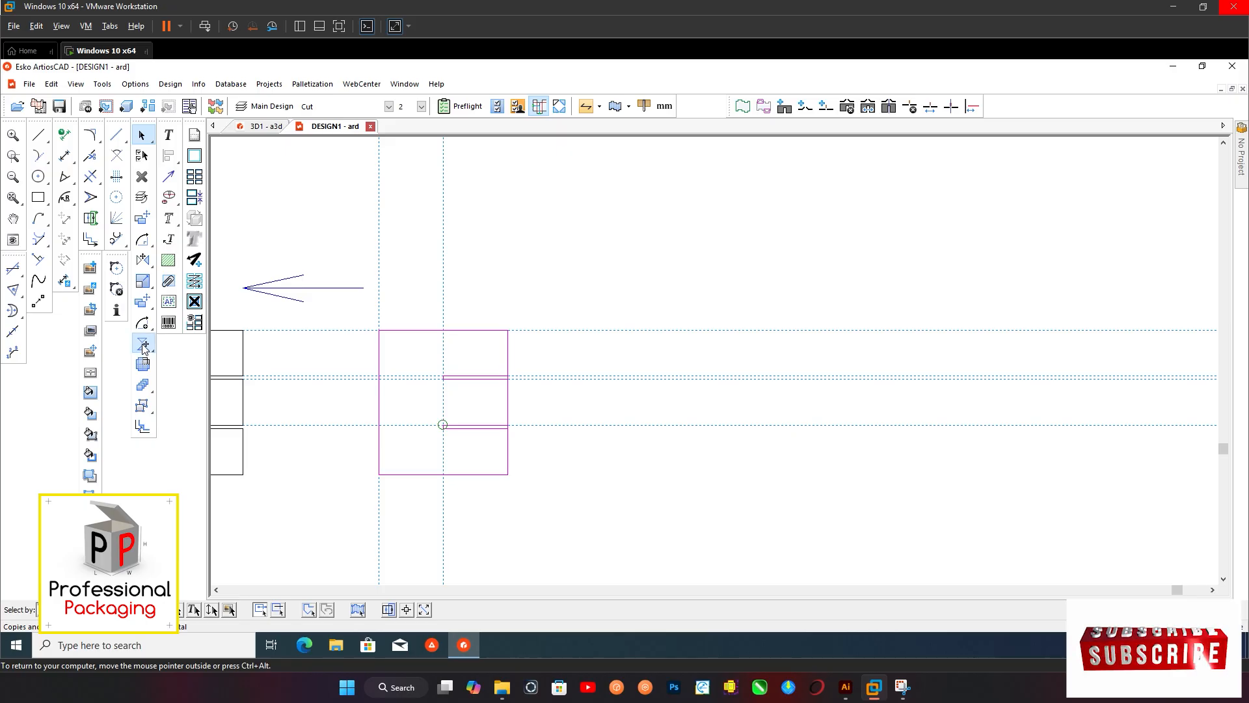
left_click_drag(143, 350, 168, 348)
scroll(498, 351, "up", 1)
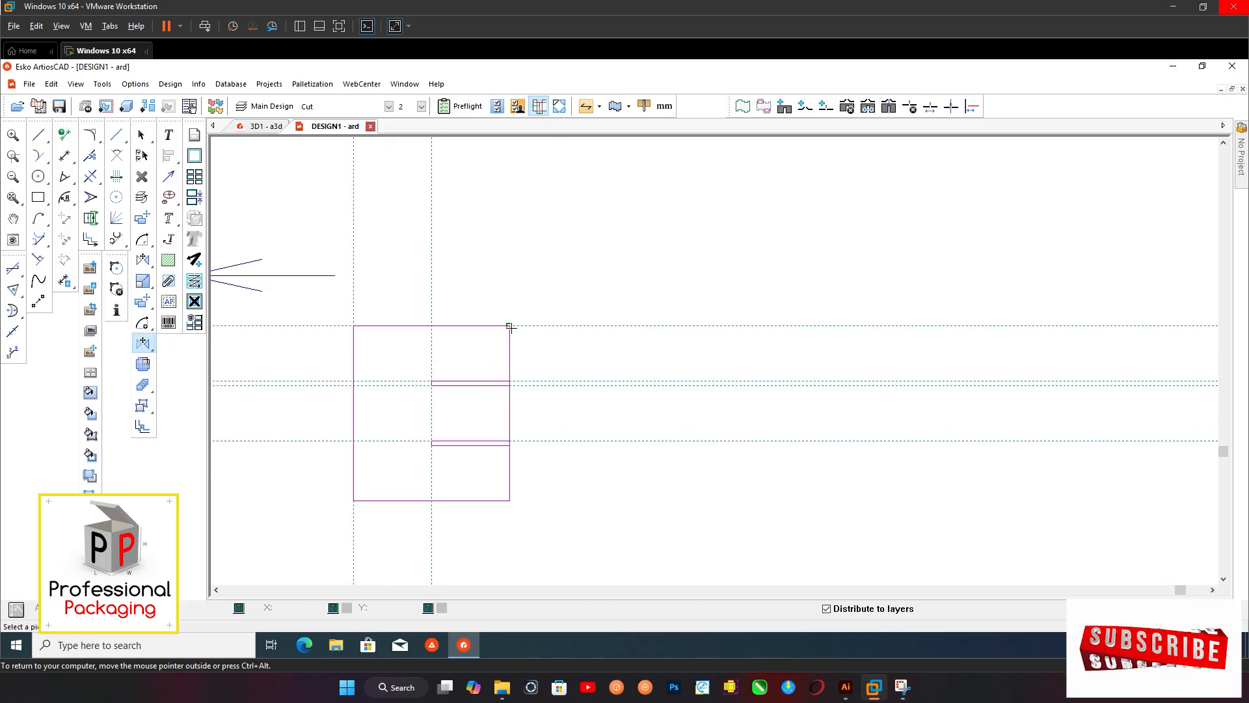
left_click(510, 326)
left_click(523, 328)
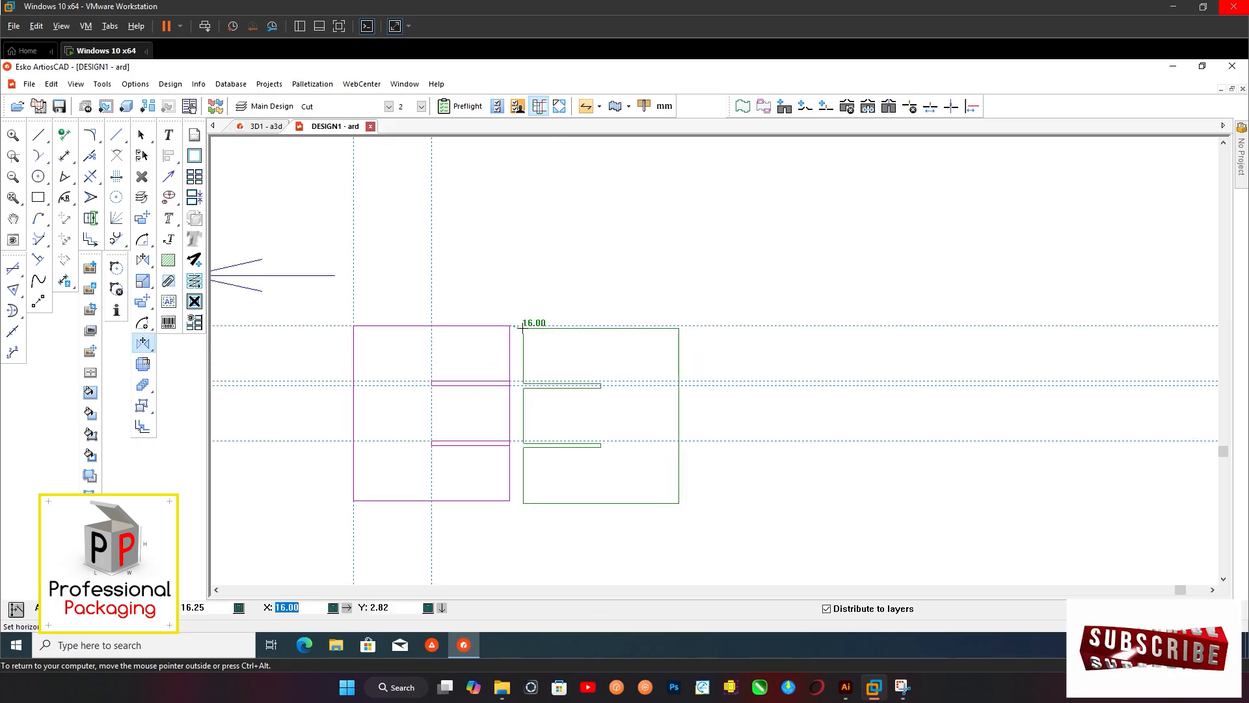
key("Escape")
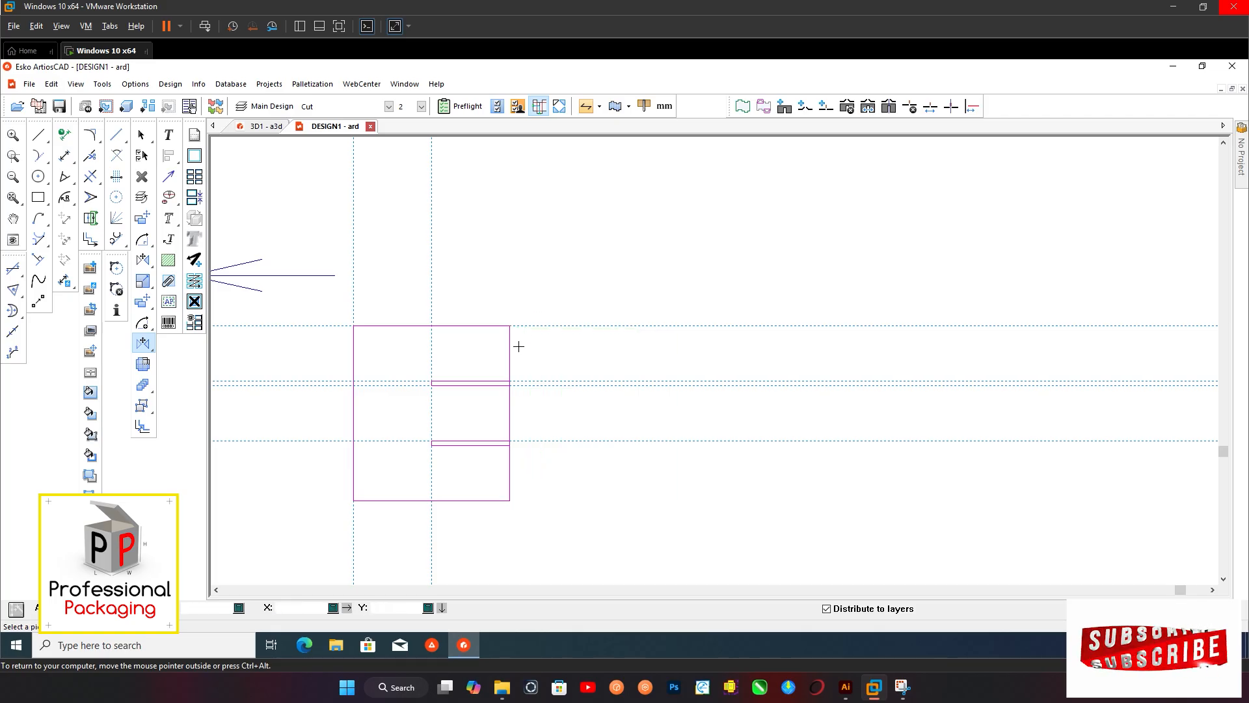
scroll(511, 385, "up", 2)
left_click(39, 198)
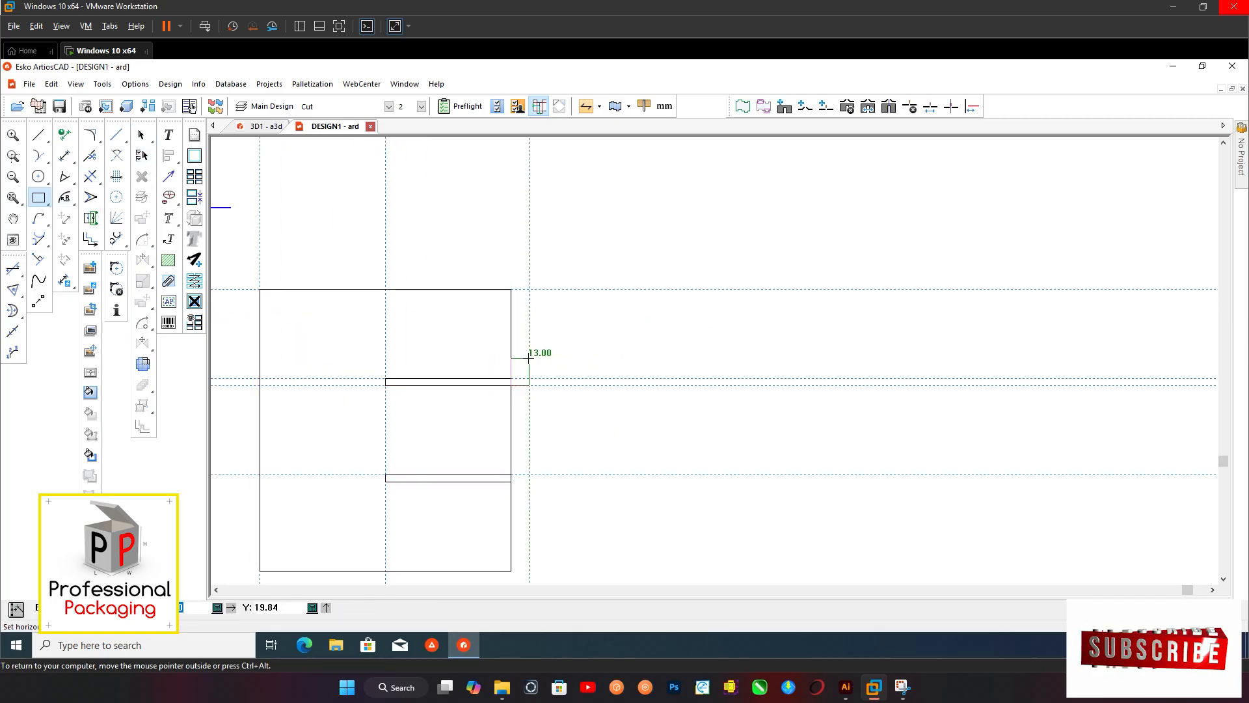
key("Escape")
Add a narrow rectangular panel along the full right edge of the slotted rectangle
left_click_drag(39, 201, 107, 199)
scroll(524, 307, "up", 2)
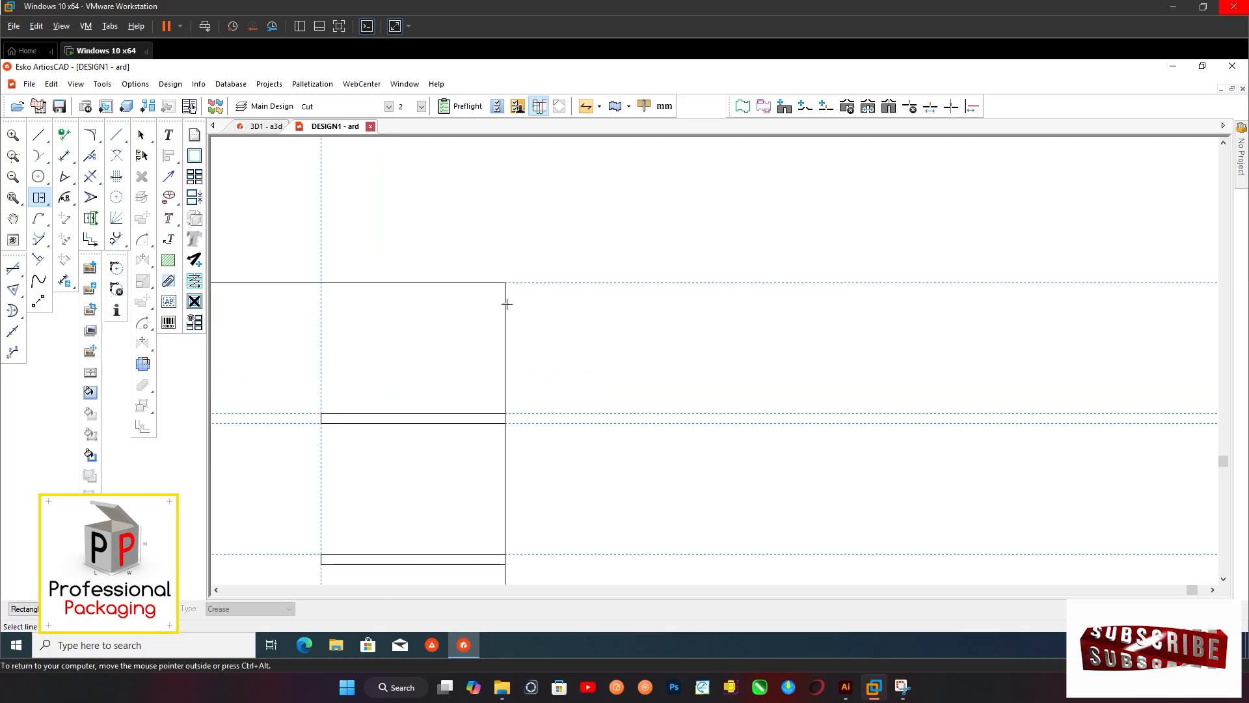
left_click(507, 304)
left_click(142, 136)
scroll(468, 293, "down", 2)
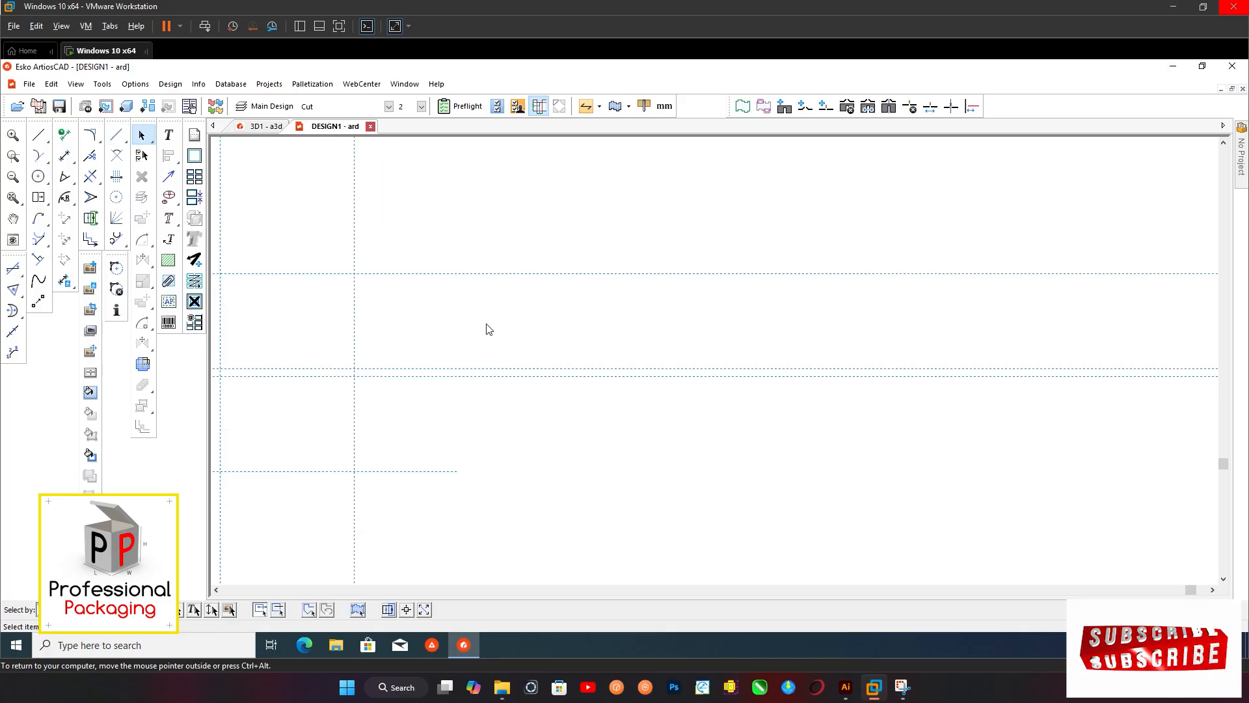
scroll(485, 402, "up", 3)
scroll(488, 391, "down", 3)
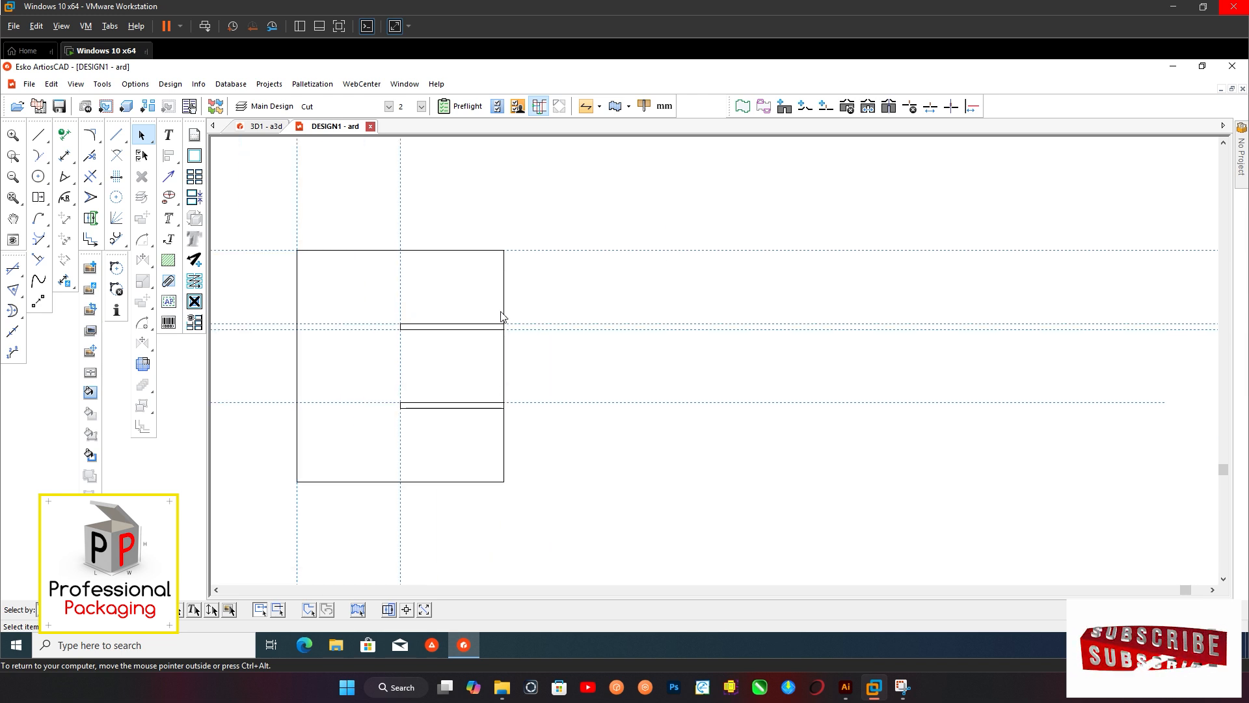
Try to mirror-copy the slotted panel onto the far side of the narrow fold strip
left_click_drag(287, 217, 498, 510)
scroll(531, 471, "up", 2)
scroll(502, 372, "down", 3)
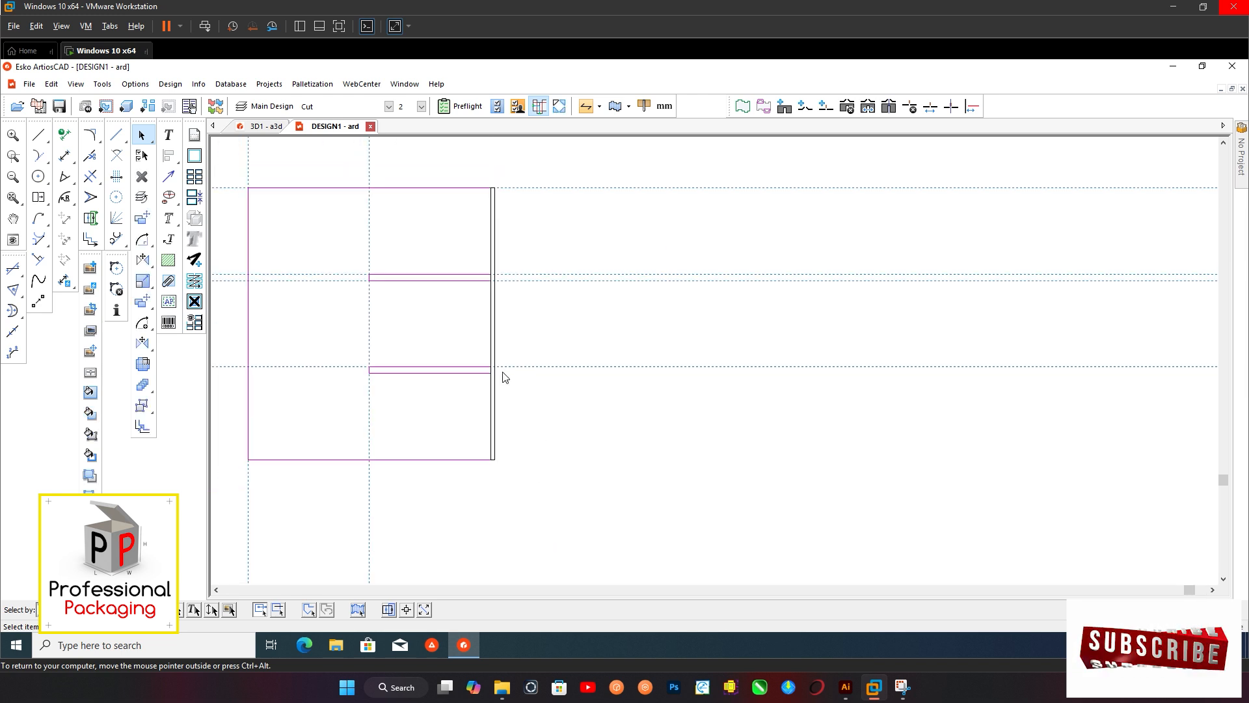
middle_click_drag(501, 373, 493, 392)
scroll(526, 392, "down", 3)
left_click(143, 343)
scroll(494, 254, "up", 1)
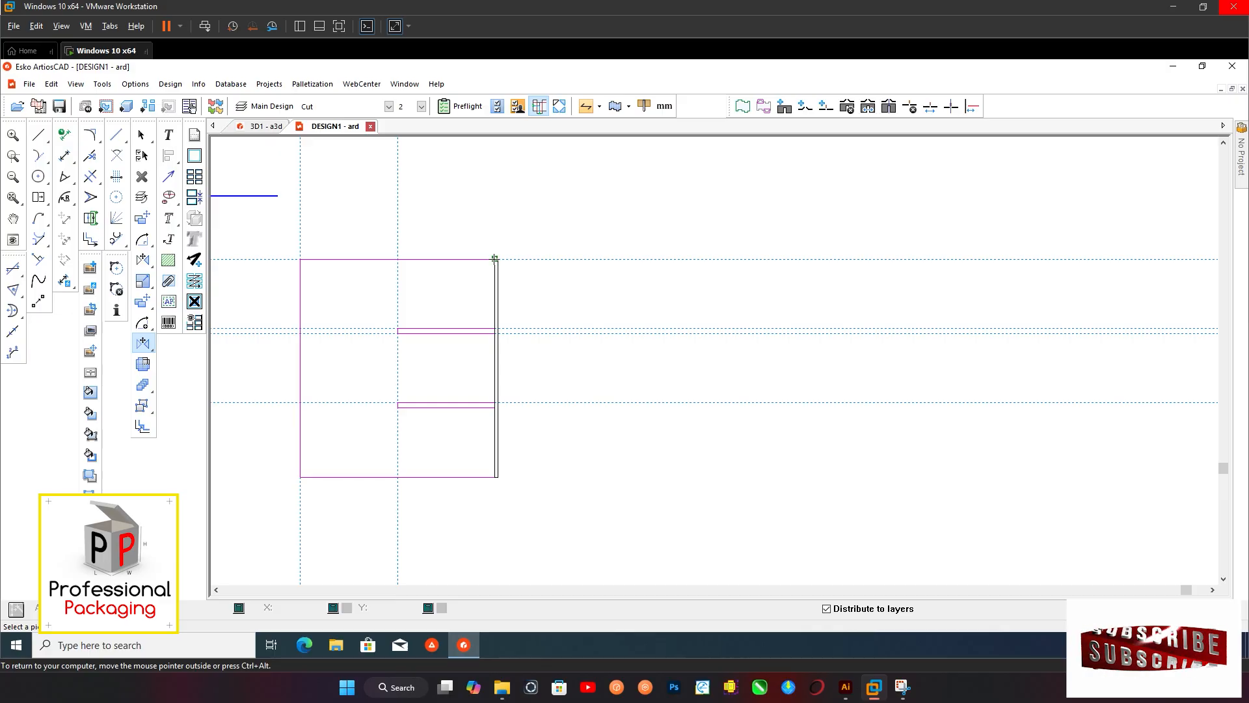
left_click(495, 259)
scroll(502, 257, "up", 2)
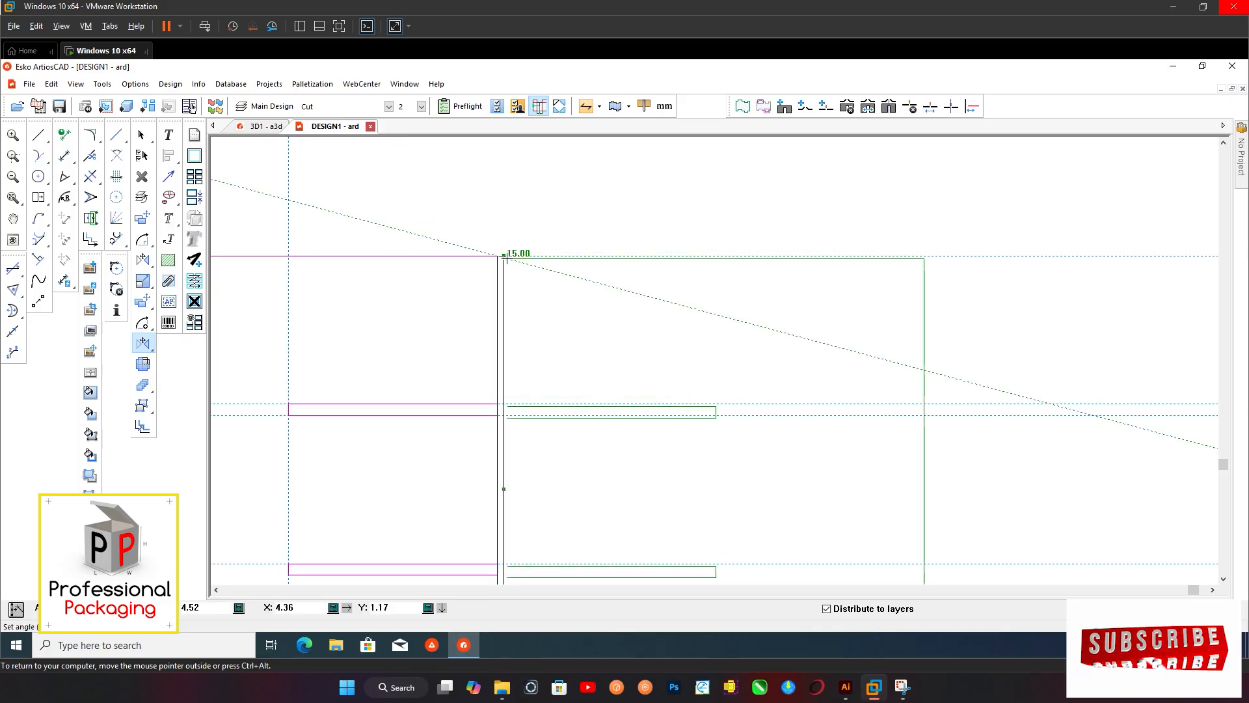
left_click(506, 259)
scroll(488, 271, "down", 4)
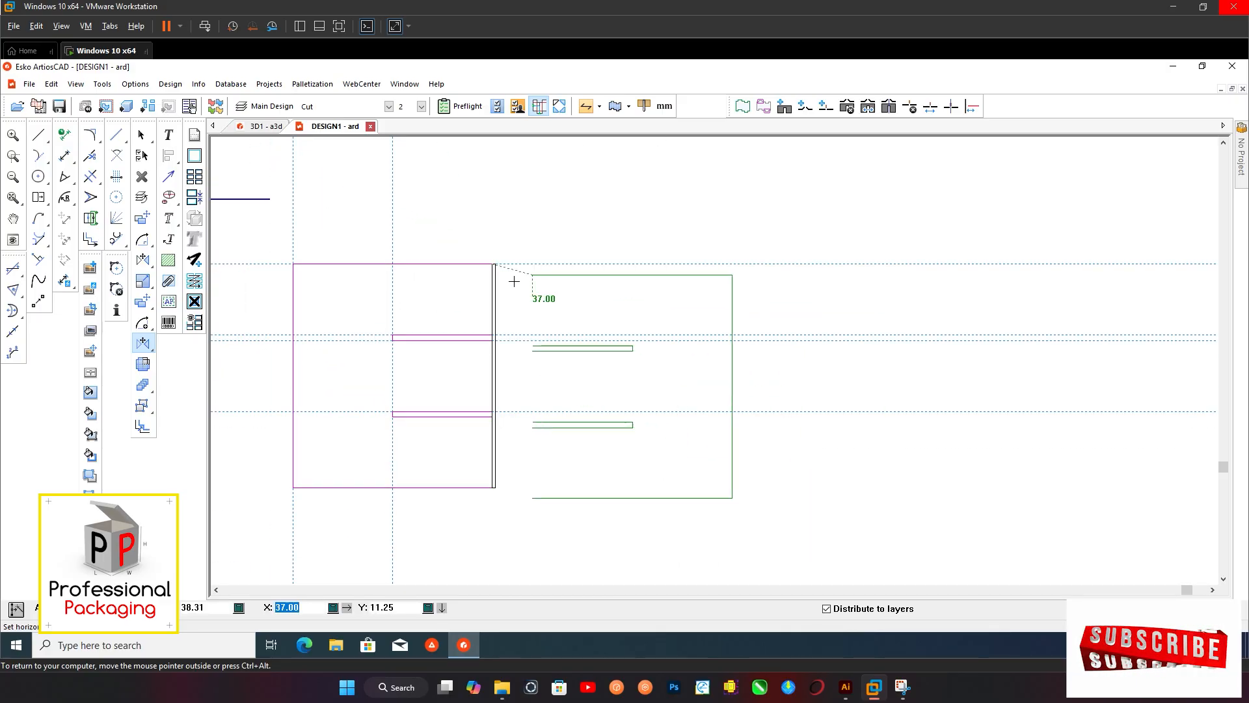
left_click(494, 264)
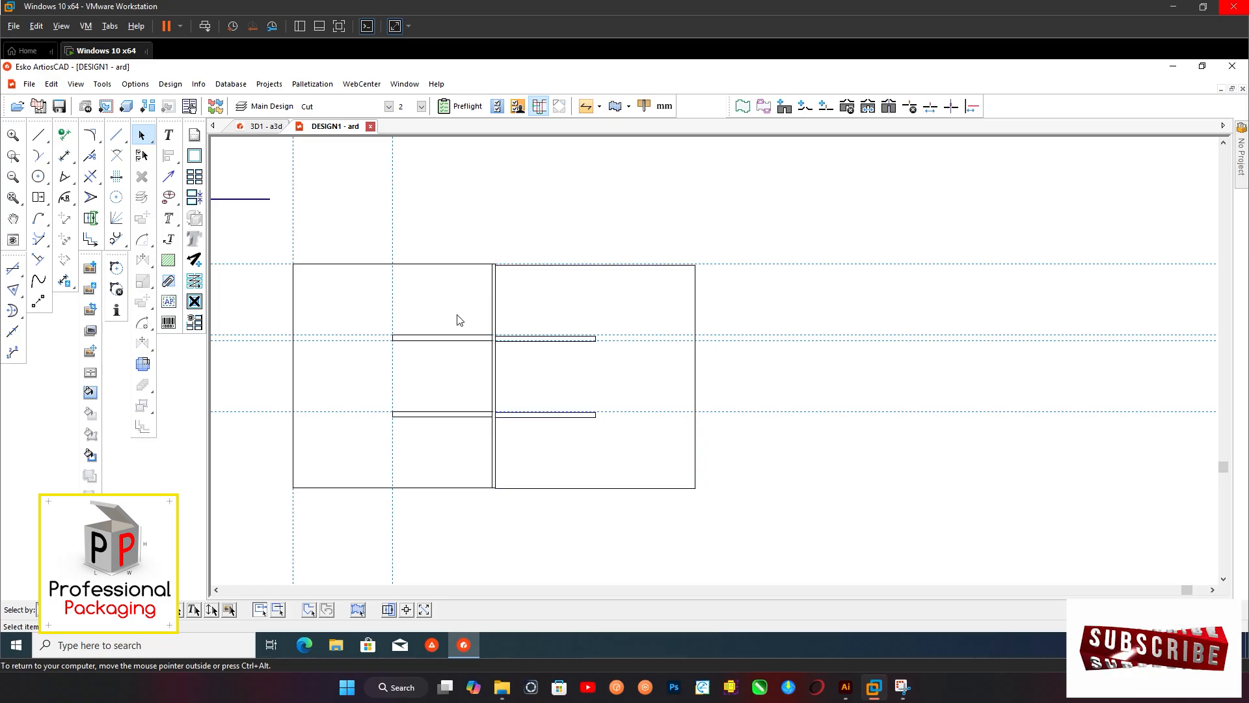
scroll(463, 305, "up", 3)
scroll(533, 270, "down", 4)
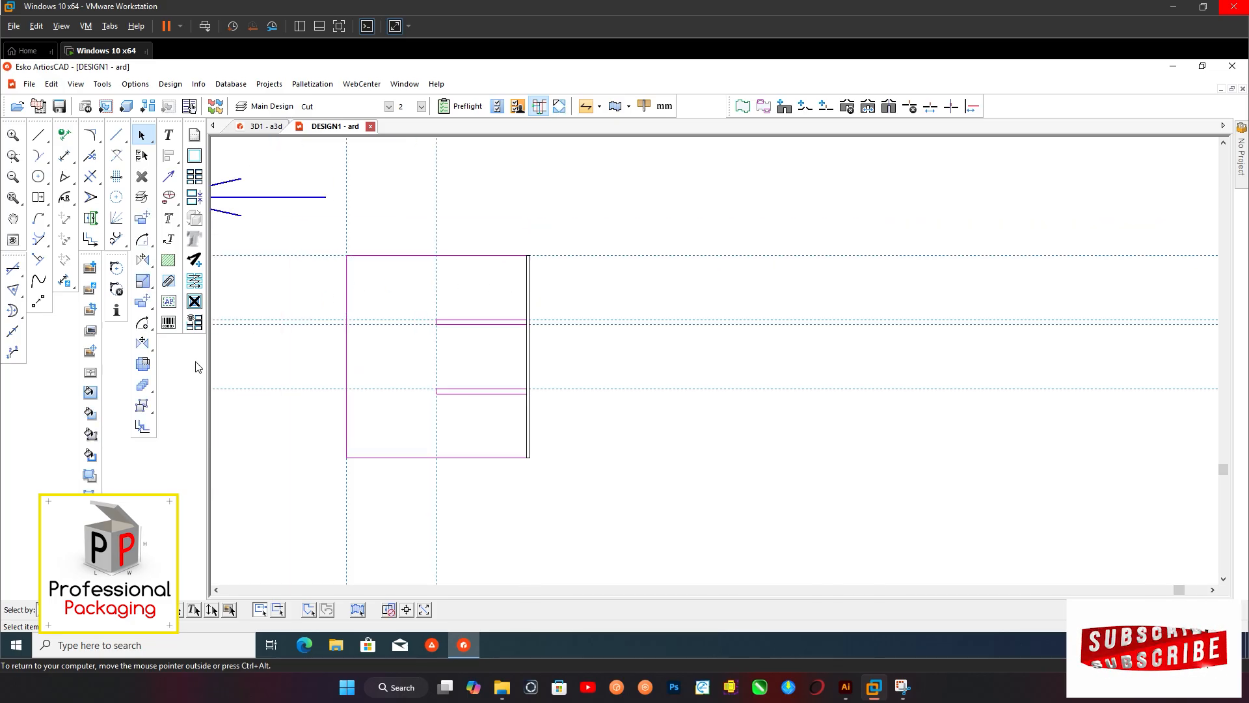
Mirror-copy the slotted panel across the 3 mm fold strip so both halves meet the strip's edges
key("m")
scroll(506, 256, "up", 6)
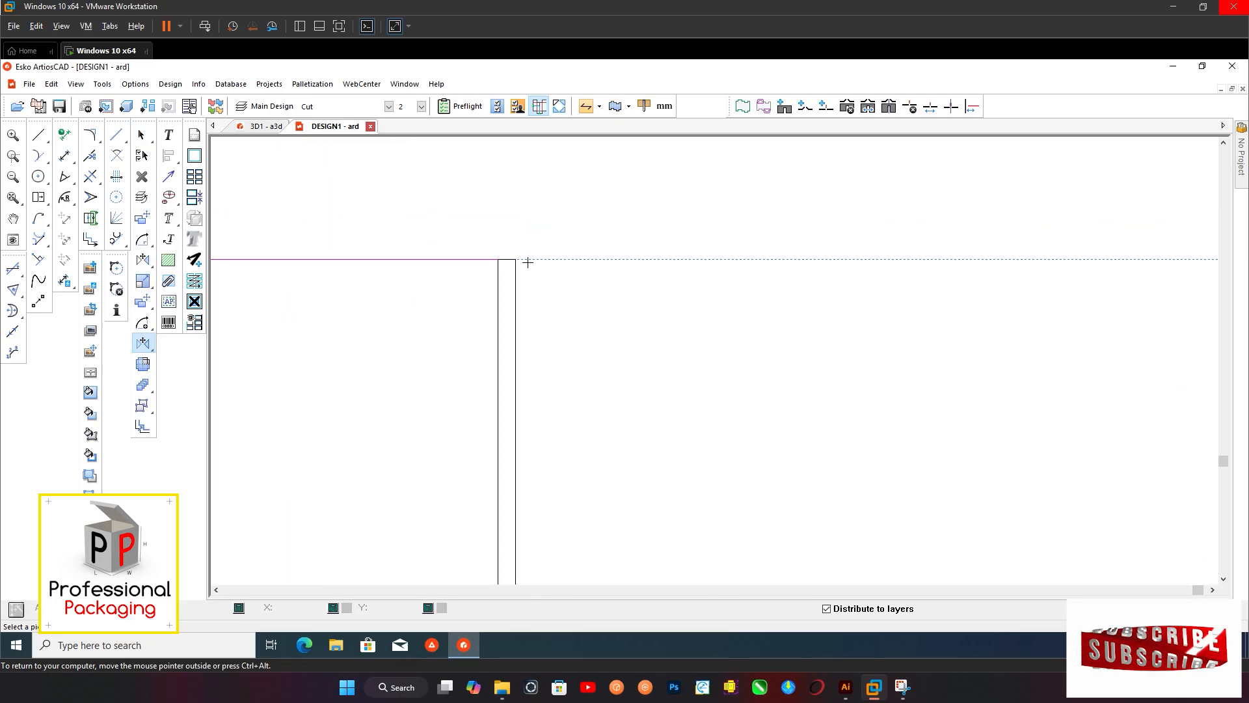
left_click(483, 259)
left_click(509, 257)
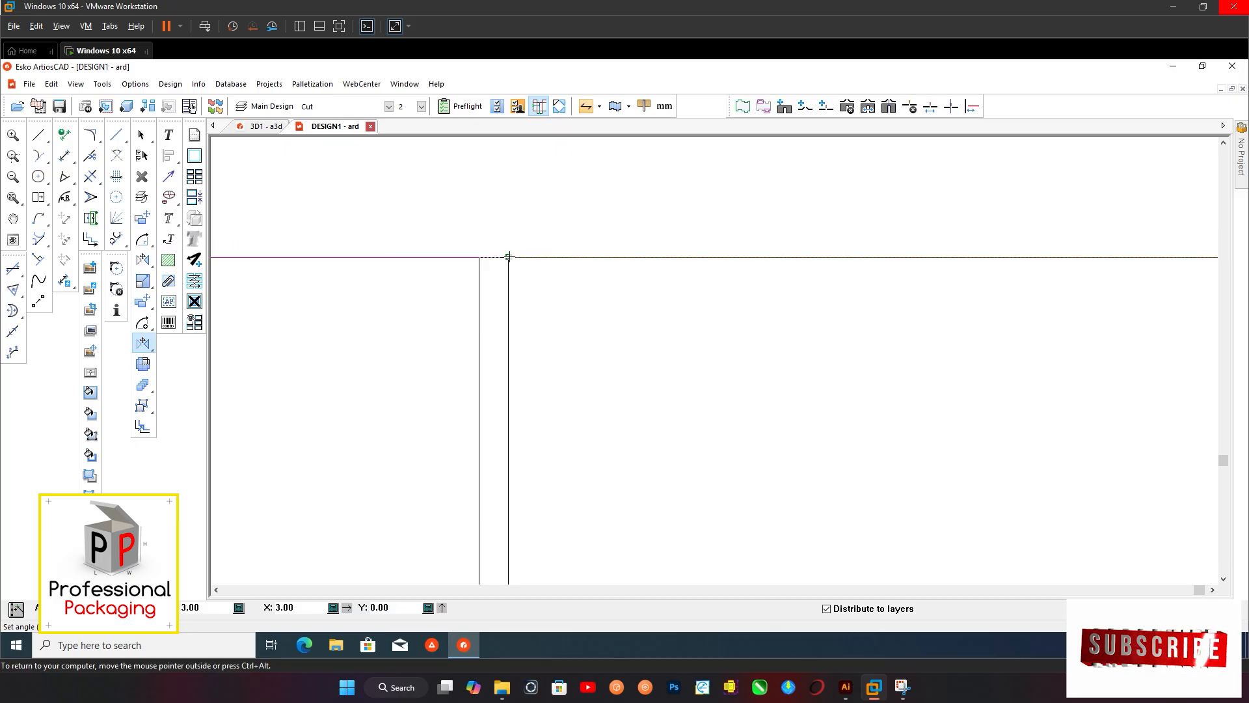
left_click(509, 247)
scroll(505, 260, "down", 5)
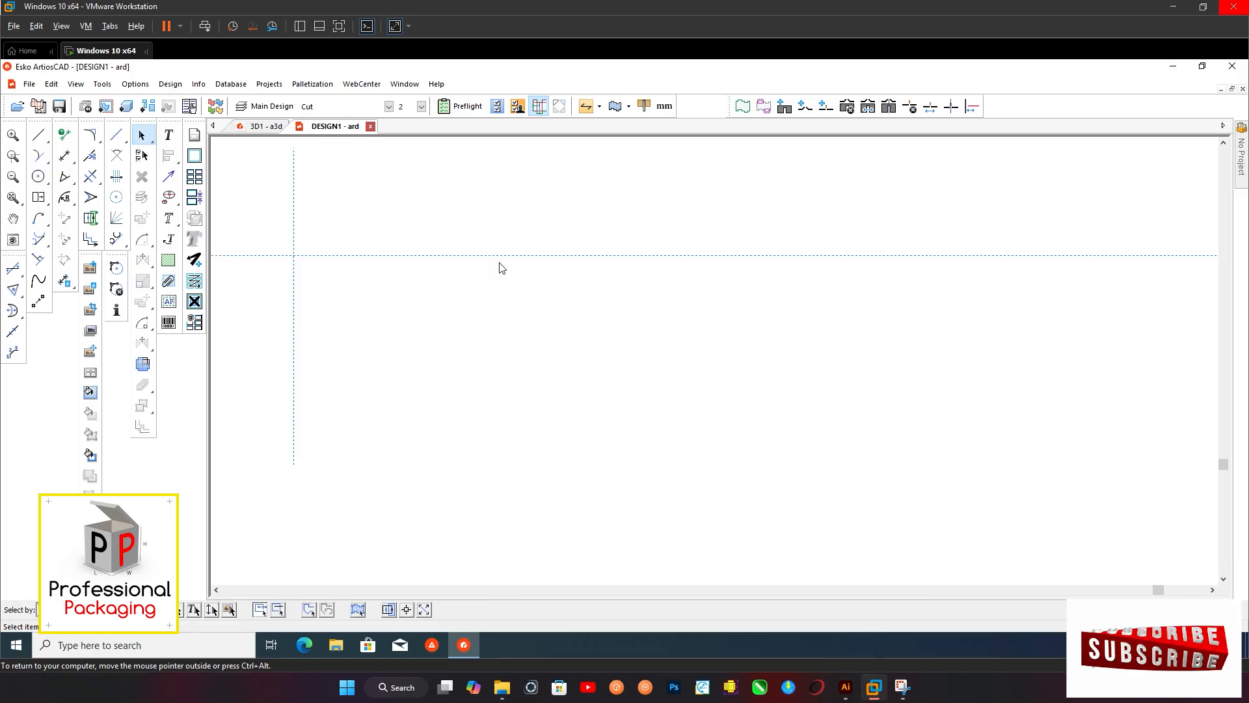
scroll(489, 326, "up", 2)
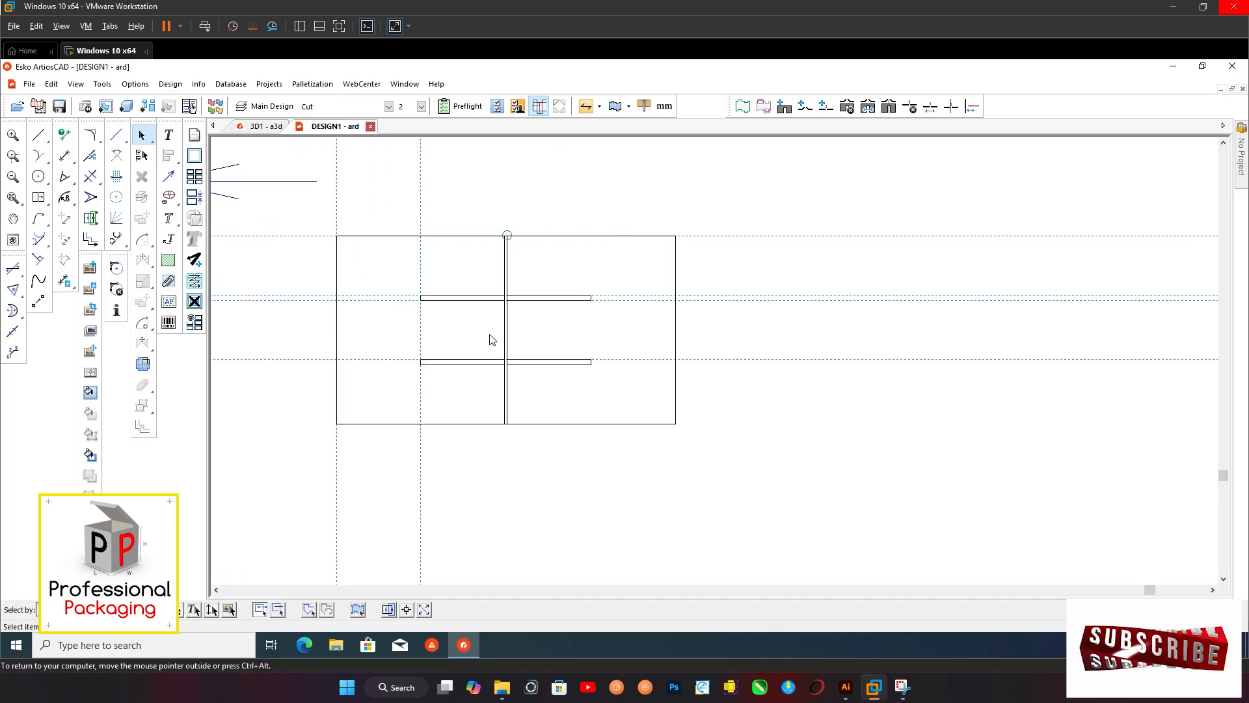
Trim away the fold strip's vertical line segments that cross the upper and lower slots
scroll(490, 326, "up", 4)
scroll(493, 331, "down", 1)
scroll(492, 327, "up", 1)
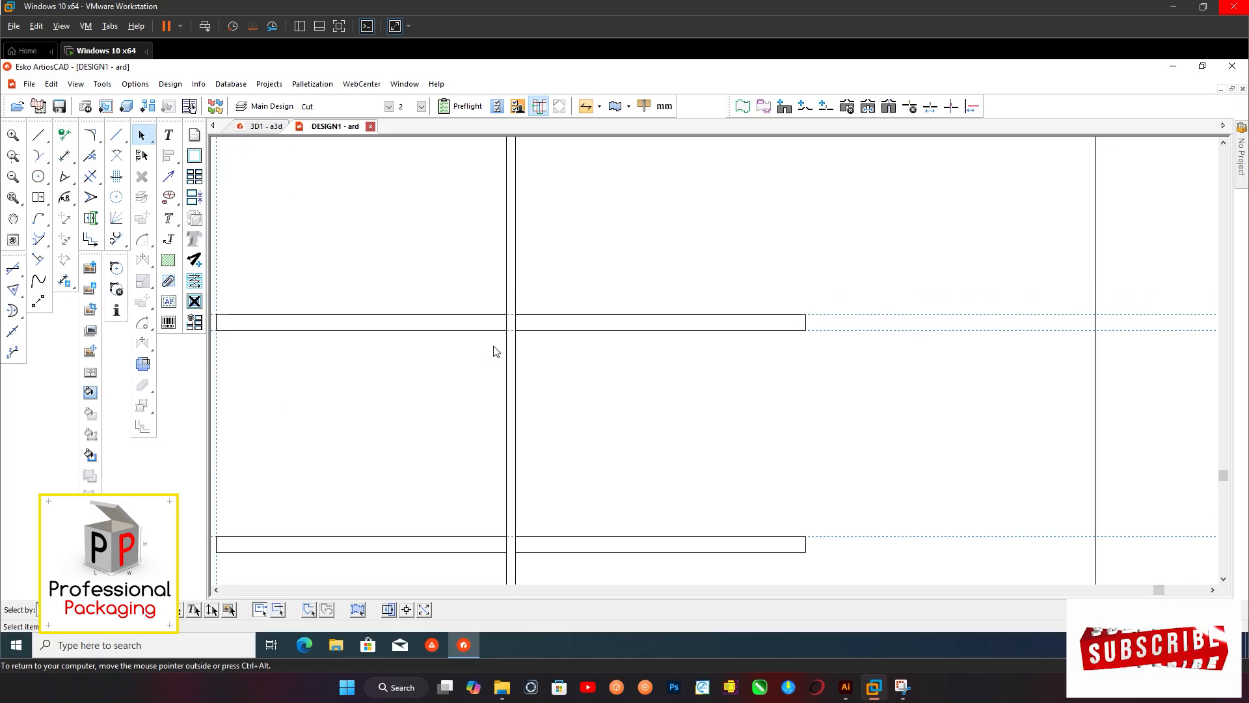
left_click(90, 176)
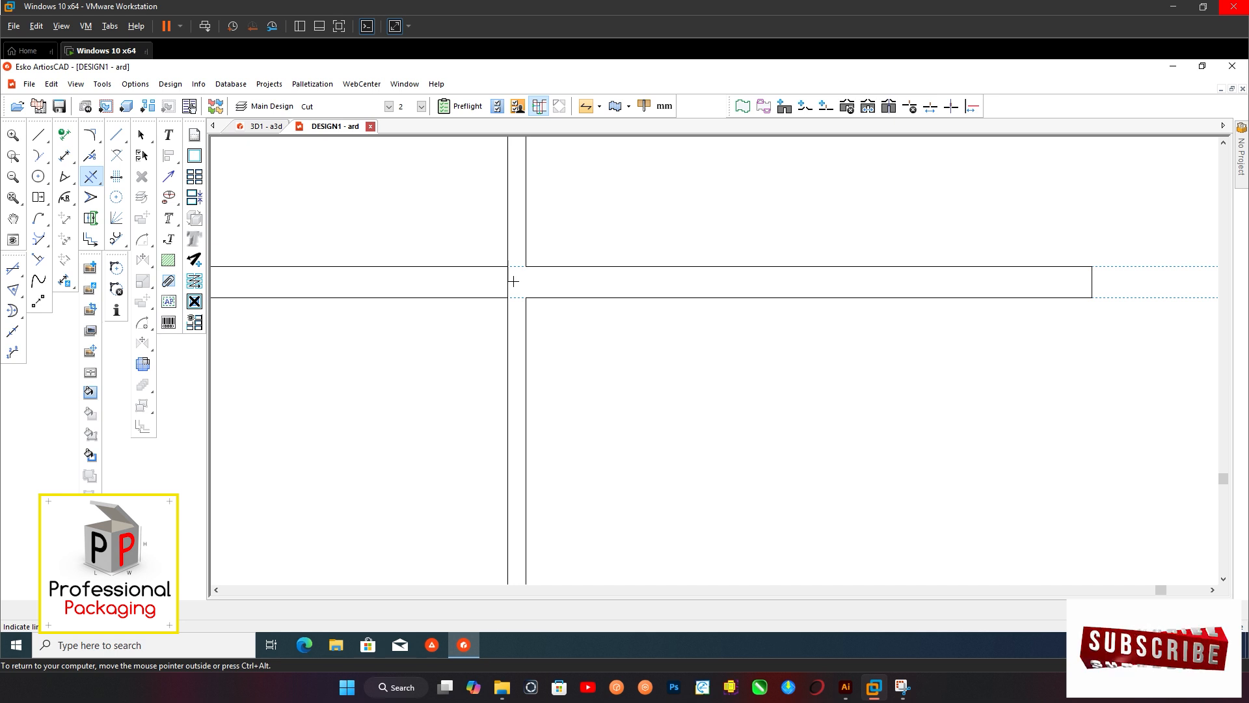
scroll(490, 228, "down", 2)
scroll(501, 372, "up", 2)
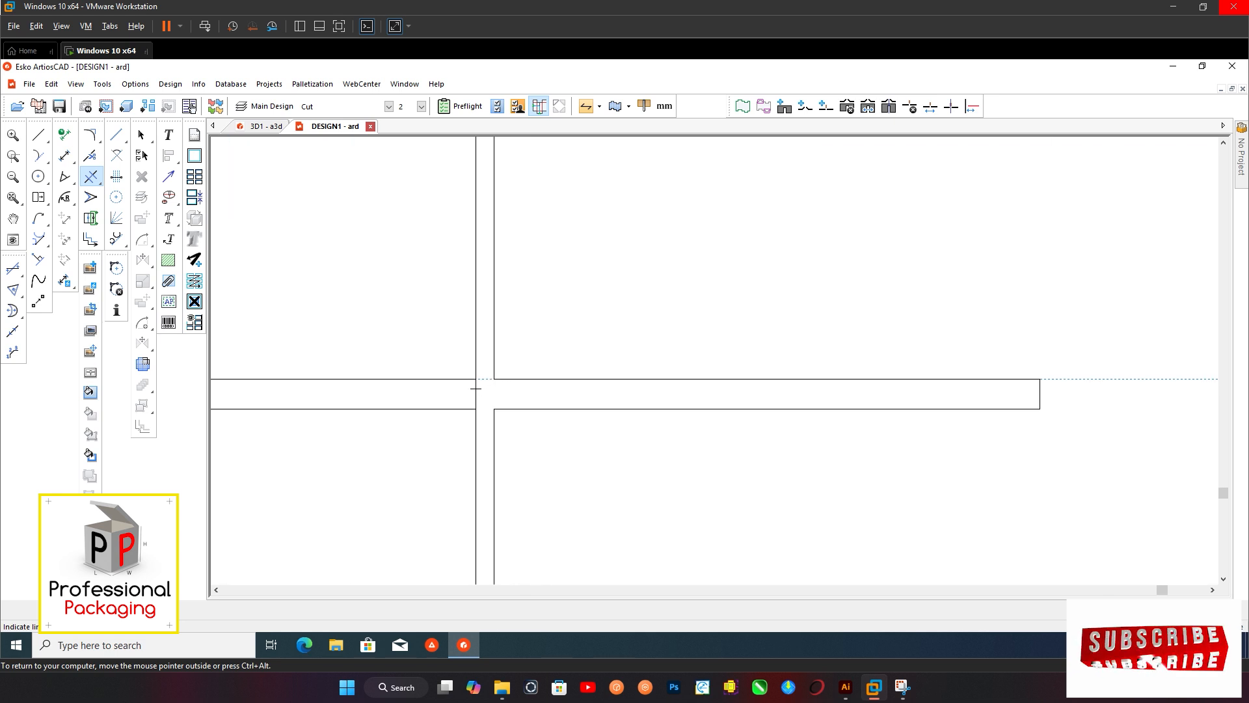
Draw 3 mm horizontal lines across the fold strip to join the upper and lower edges of both slots
left_click(39, 134)
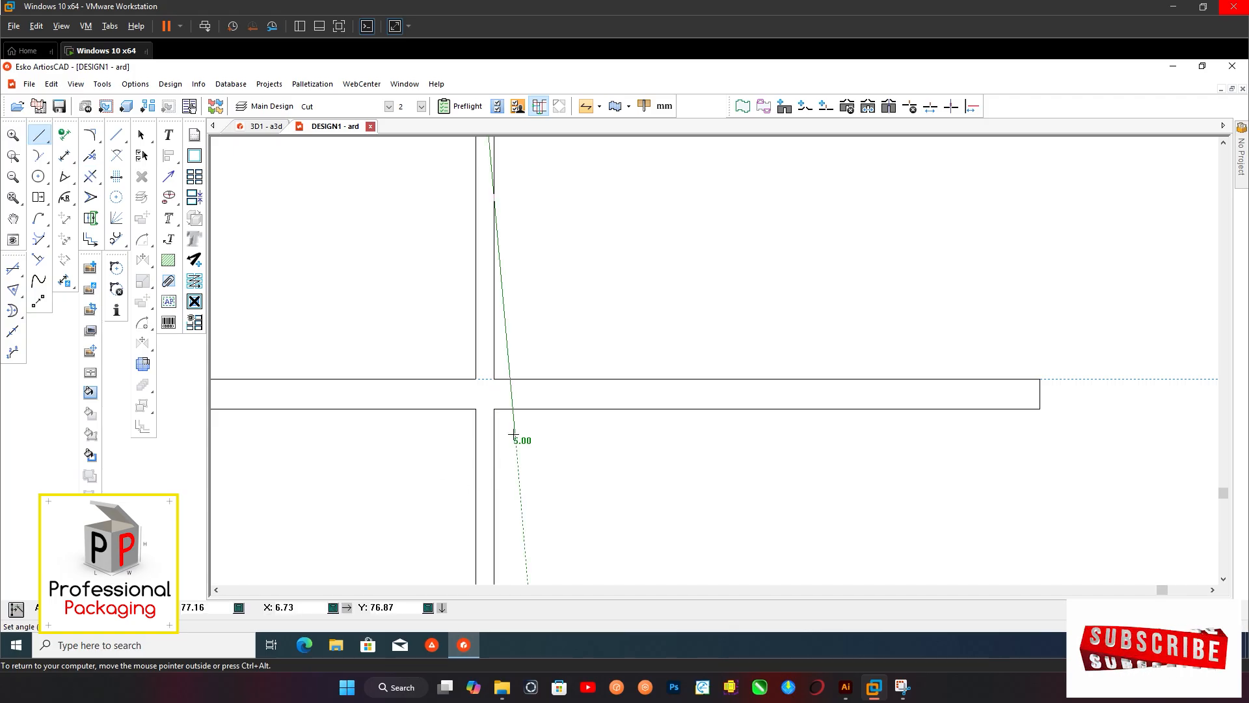
scroll(504, 384, "up", 2)
left_click(449, 374)
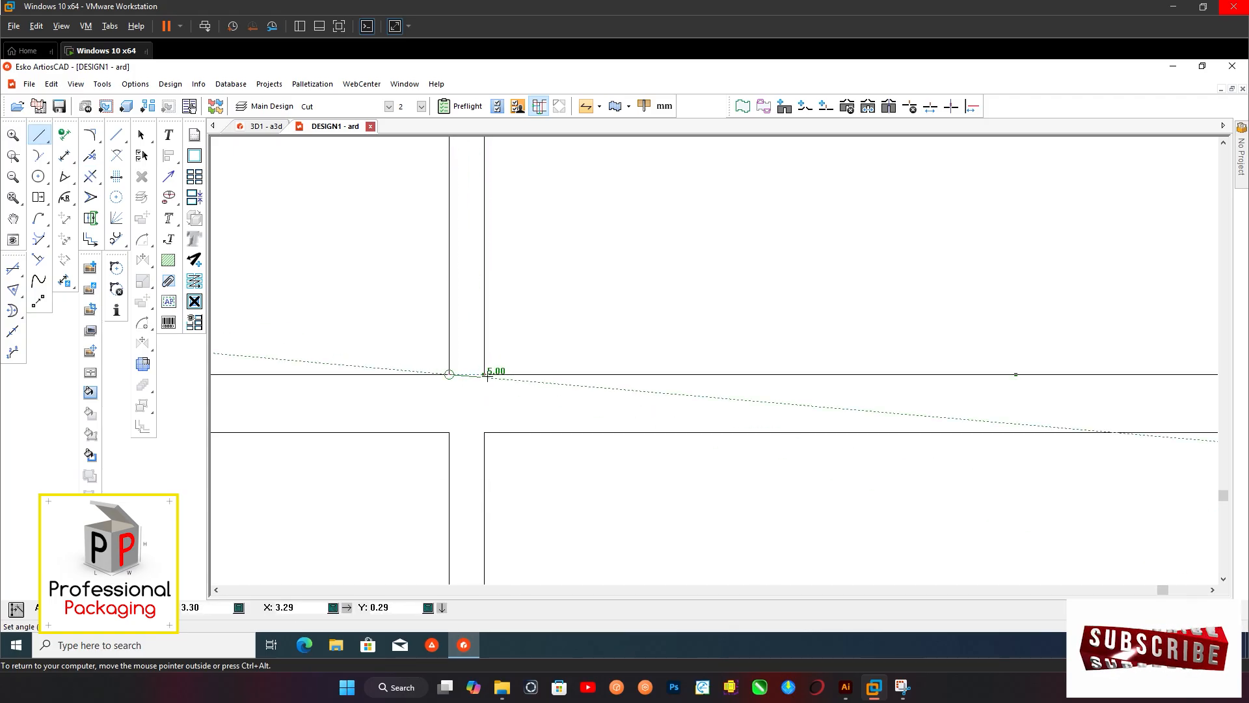
left_click(484, 432)
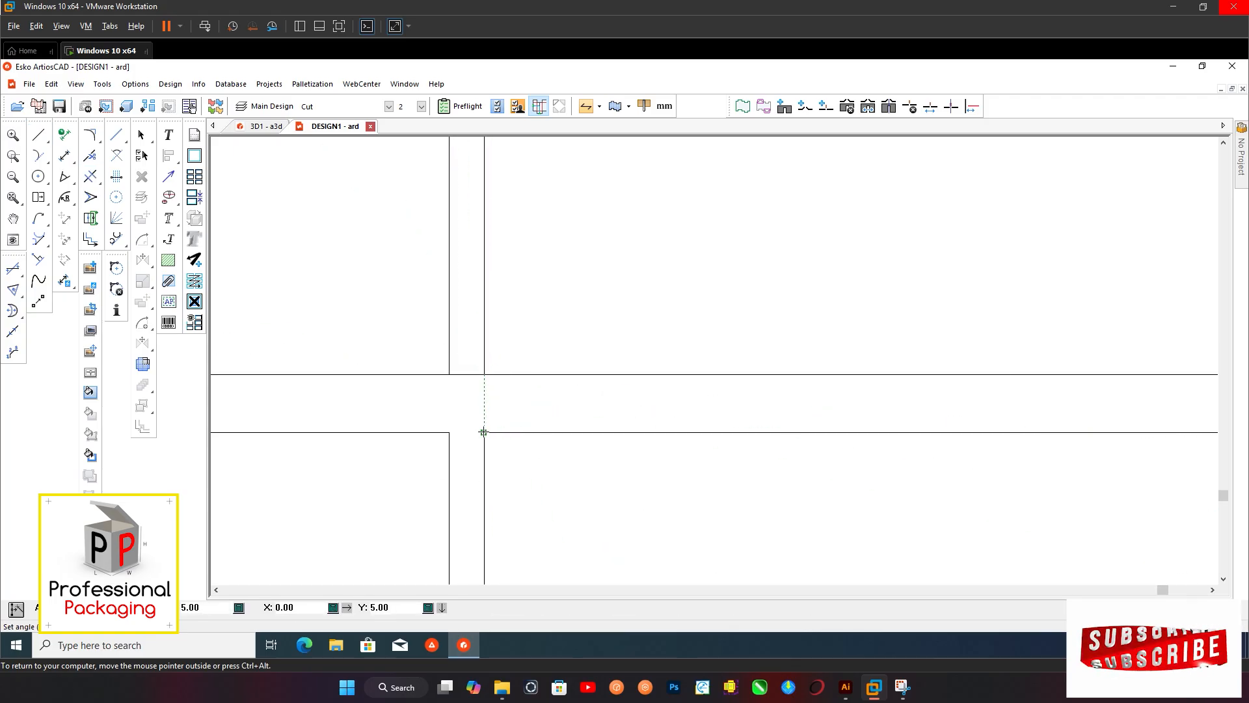
left_click(449, 432)
scroll(446, 309, "down", 4)
scroll(504, 217, "up", 4)
scroll(504, 217, "up", 2)
scroll(483, 324, "down", 1)
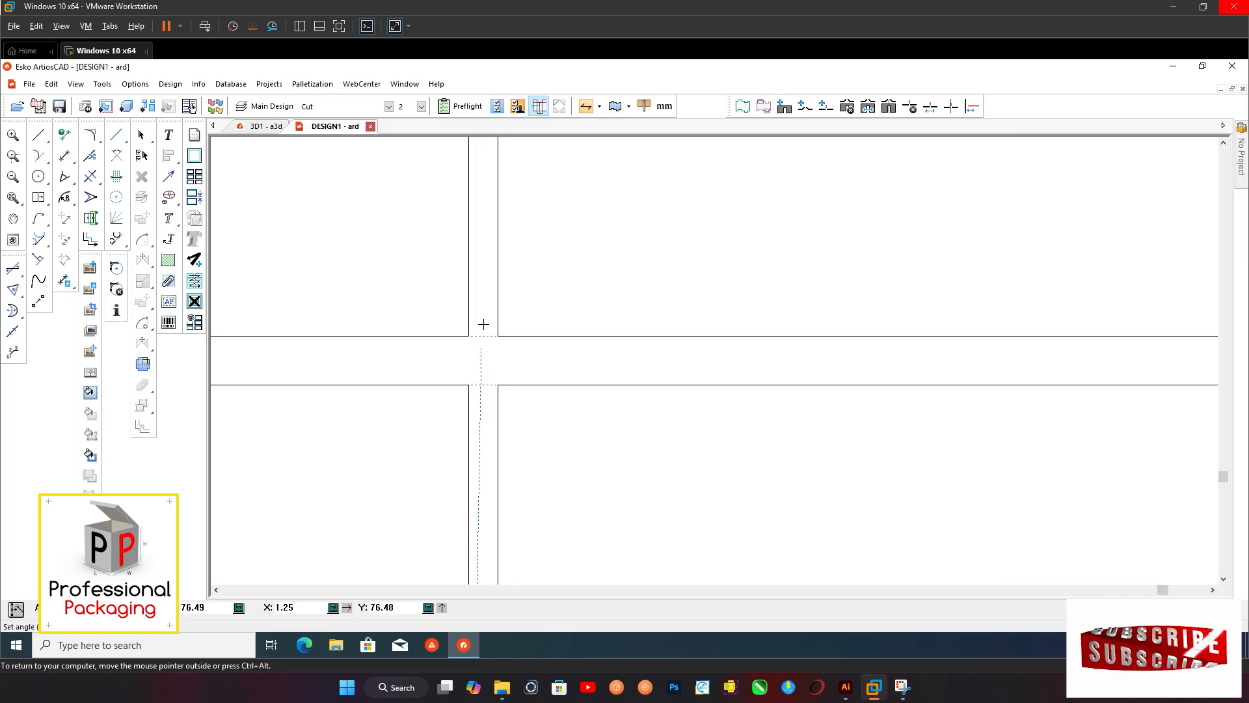
left_click(496, 337)
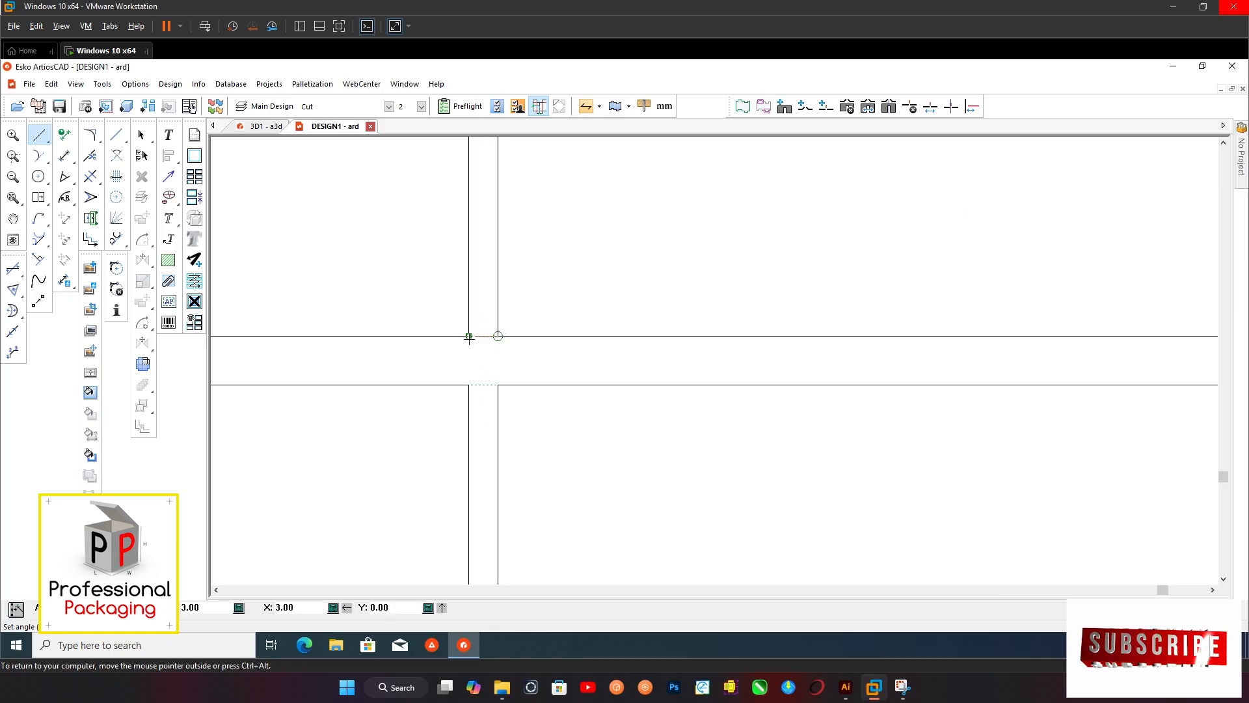
left_click(469, 336)
left_click(469, 384)
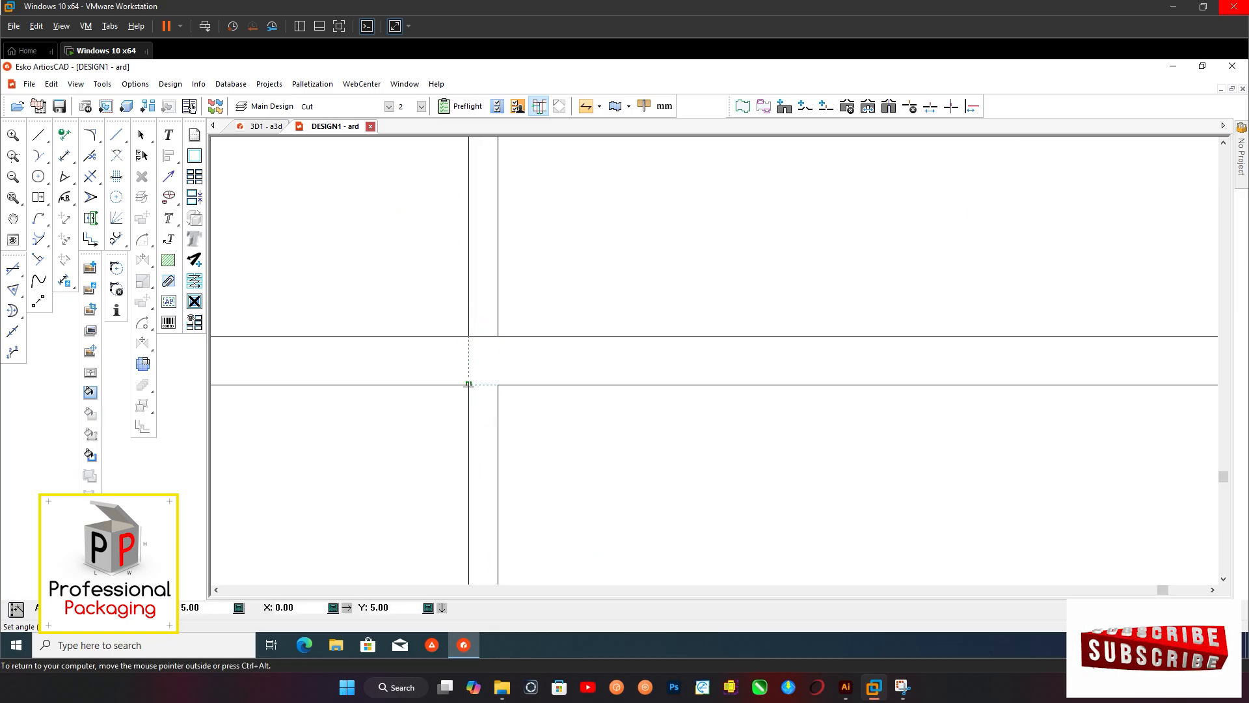
left_click(498, 386)
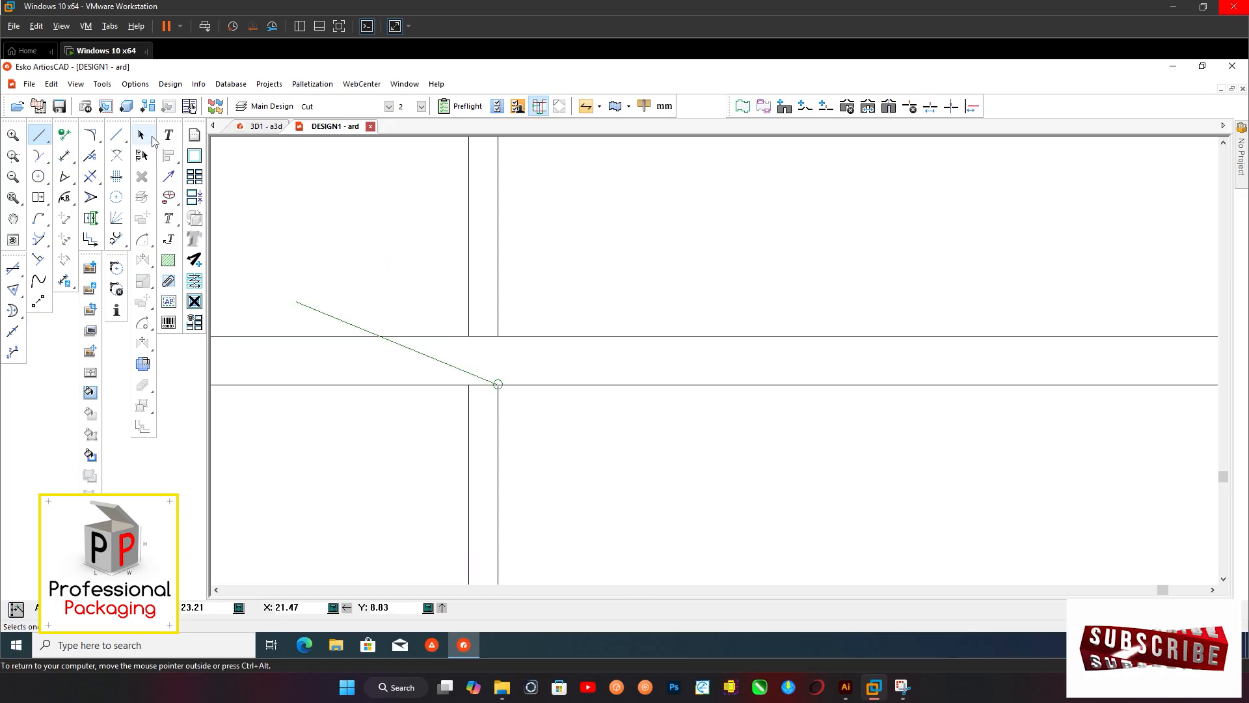
left_click(142, 136)
Change the fold strip's vertical lines between and outside the slots to the Crease line type
scroll(448, 298, "down", 5)
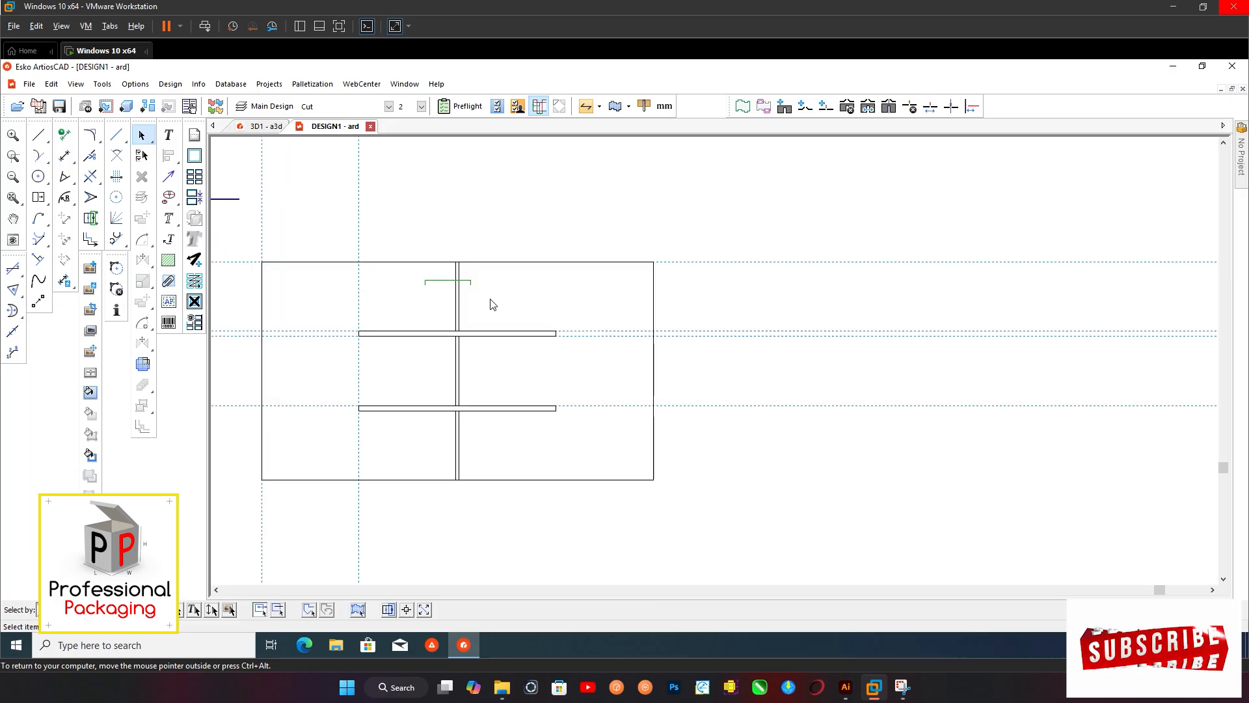
left_click_drag(421, 360, 493, 372, "shift")
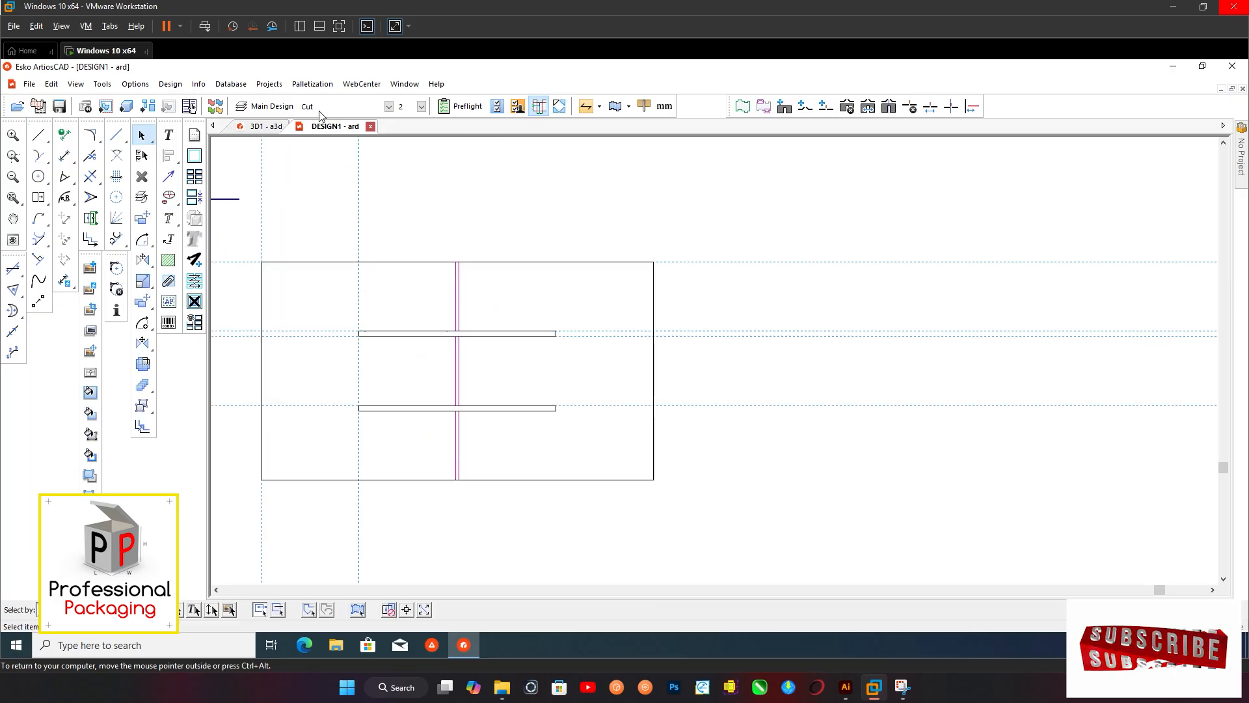
left_click(345, 106)
left_click(329, 145)
scroll(456, 375, "down", 4)
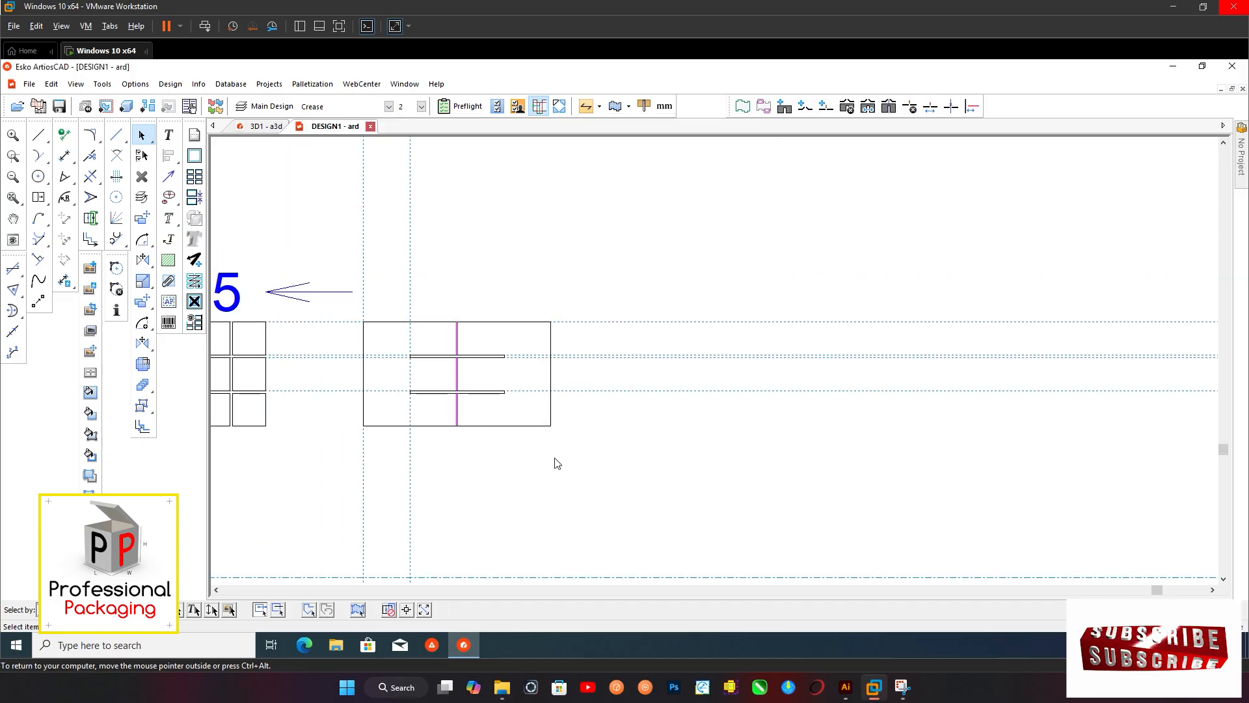
left_click(601, 469)
Repeat the complete crosswise divider panel horizontally to make a row of three spaced panels
left_click_drag(558, 440, 347, 305)
scroll(350, 303, "down", 5)
scroll(429, 354, "up", 5)
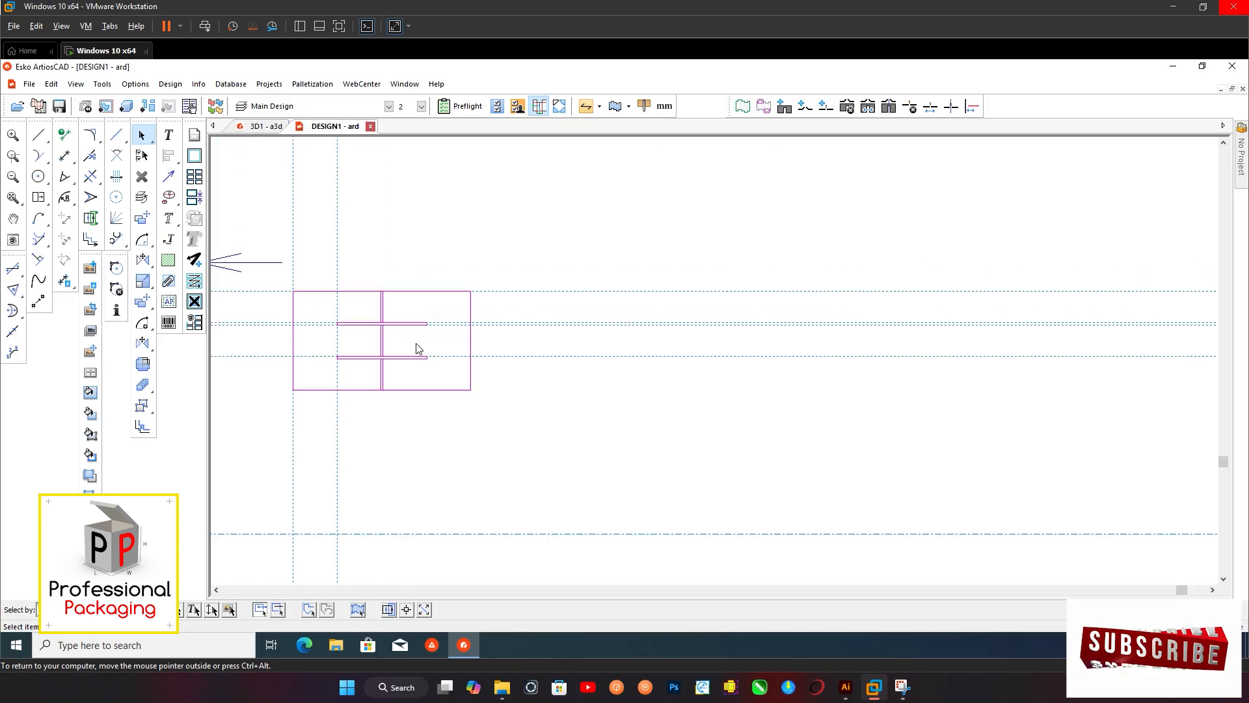
left_click(142, 384)
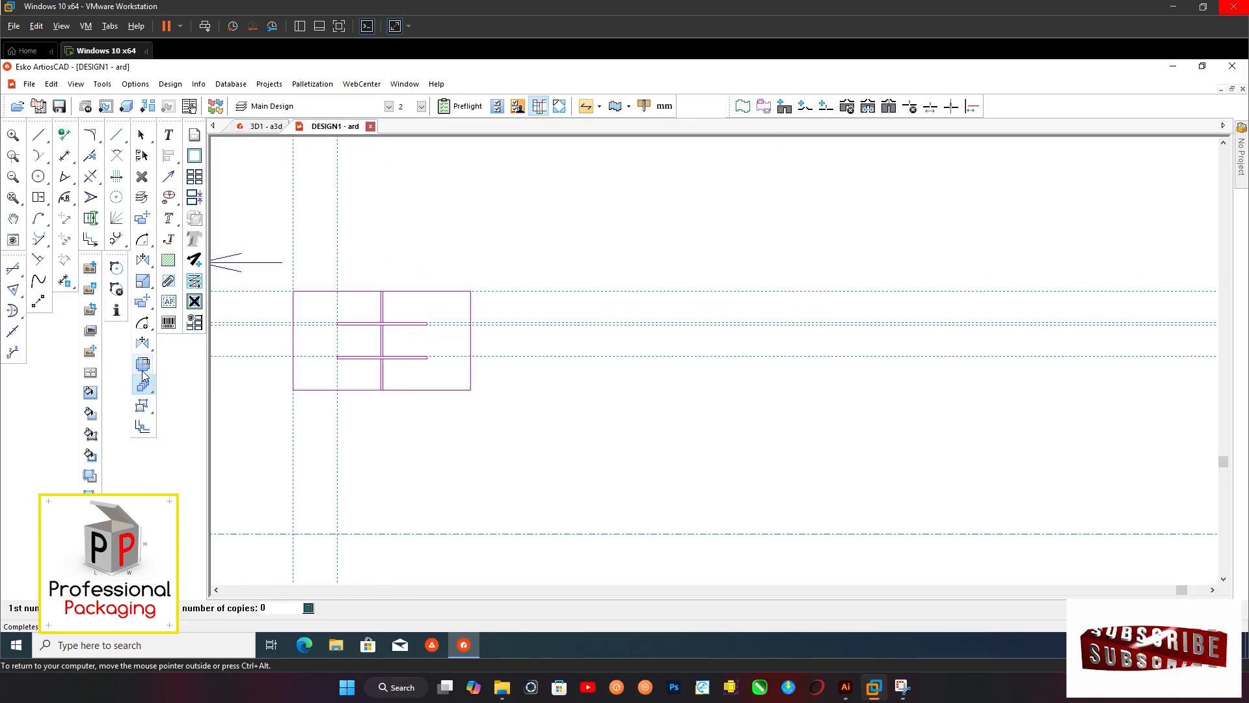
left_click(298, 294)
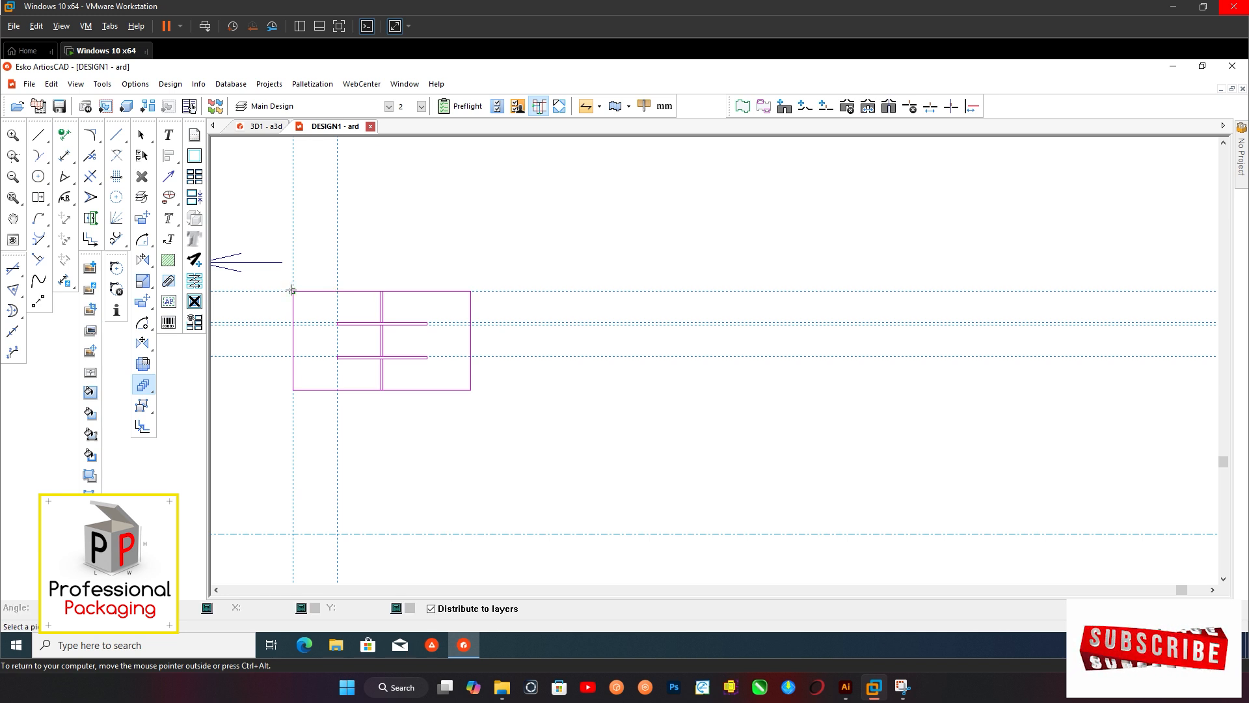
left_click(472, 292)
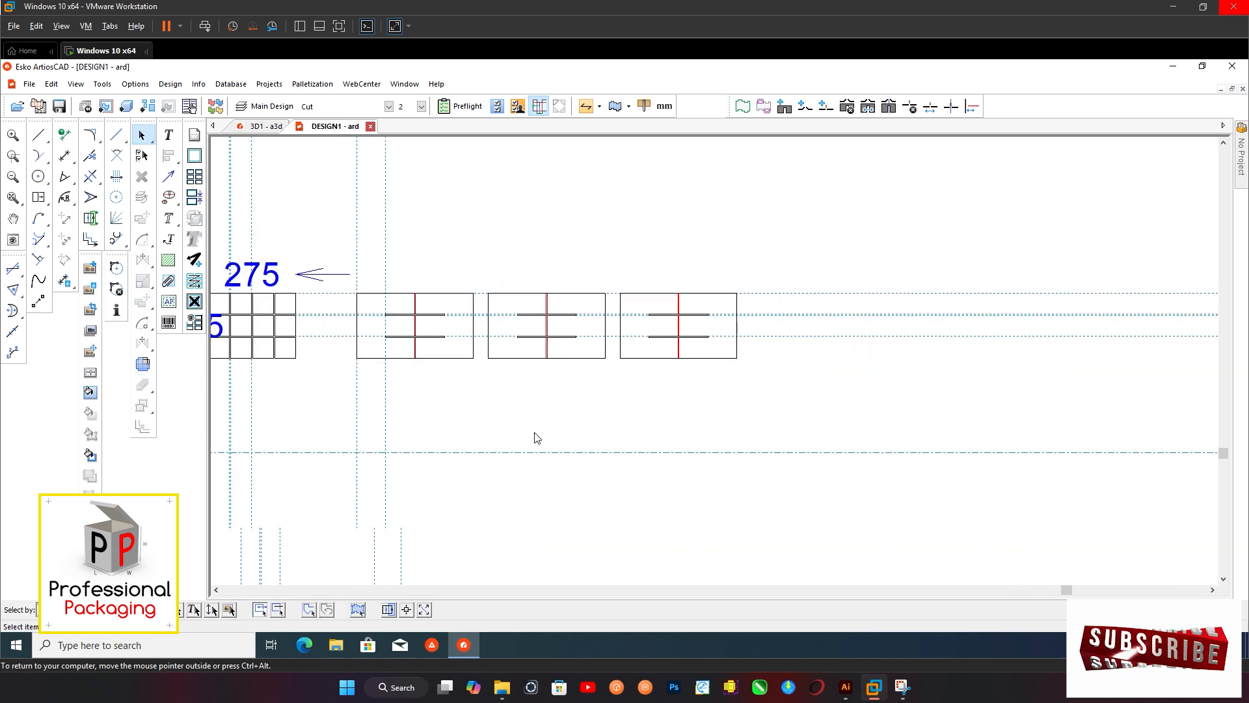
Delete the bottle grid together with its 275 and 205 dimensions
scroll(537, 437, "down", 2)
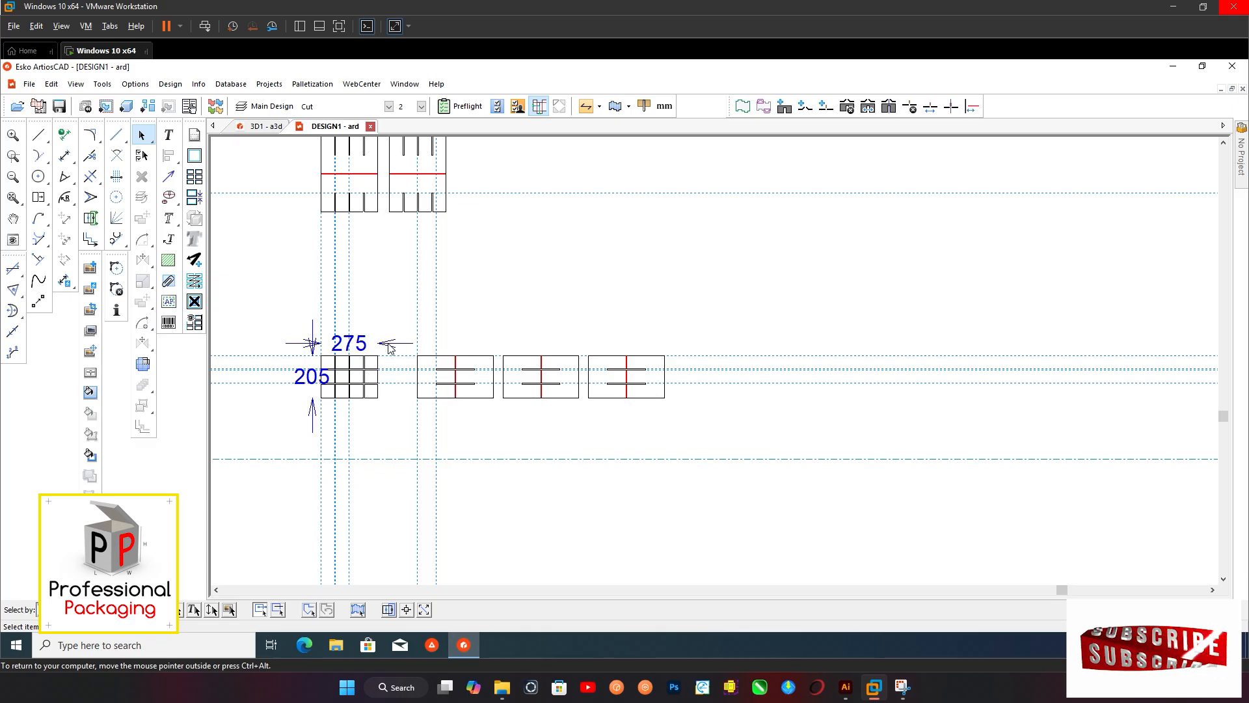
scroll(390, 348, "down", 1)
scroll(482, 293, "down", 1)
middle_click_drag(490, 281, 502, 319)
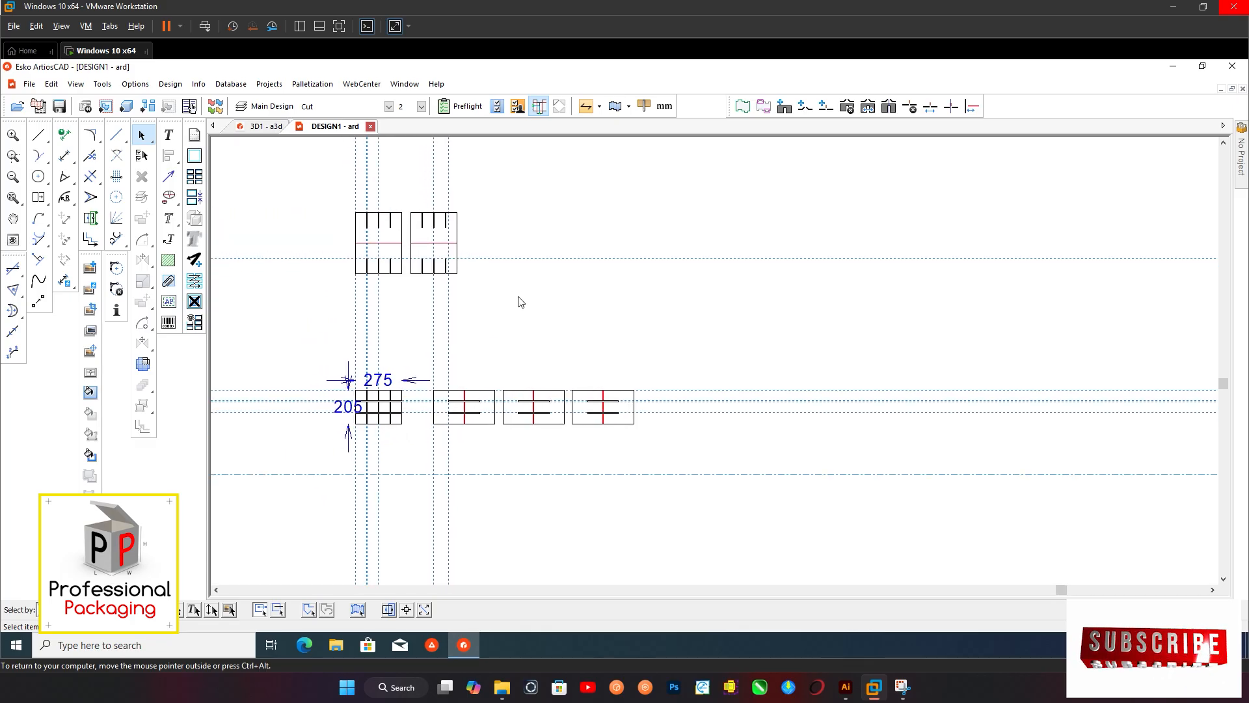
scroll(518, 295, "down", 3)
scroll(445, 391, "up", 5)
left_click_drag(326, 299, 451, 434)
key("Delete")
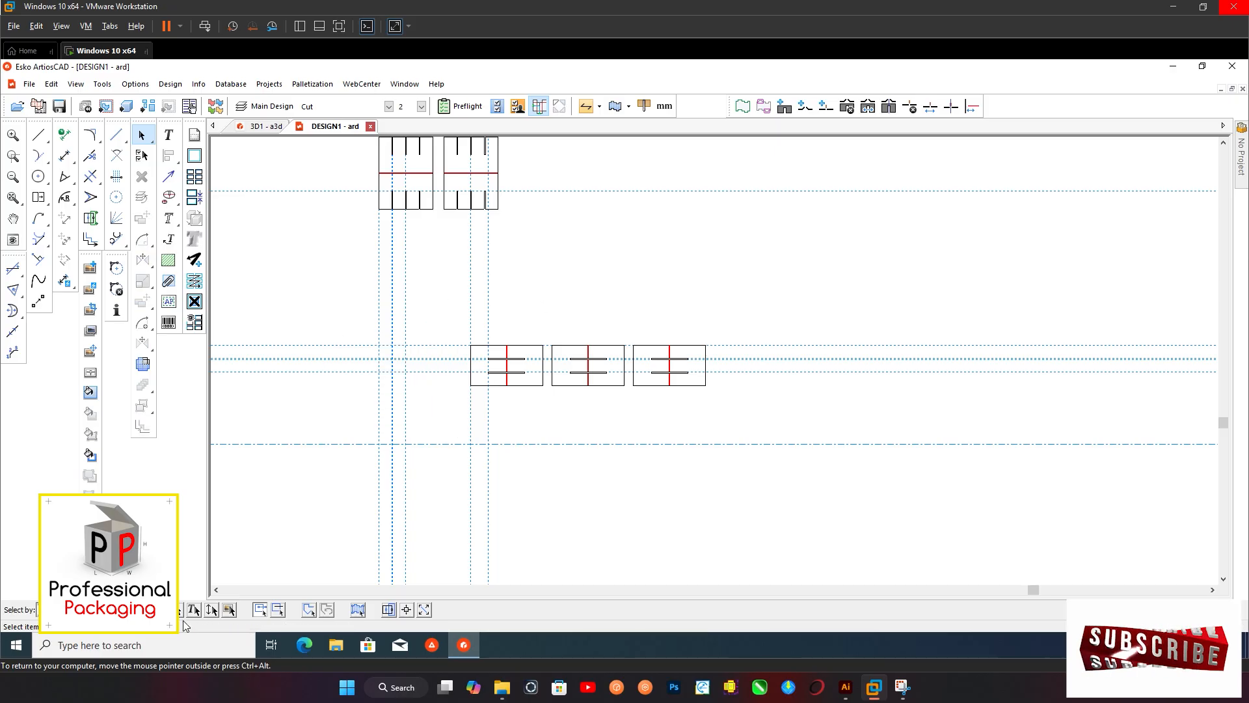
Delete all the construction lines running through the divider panels
left_click_drag(288, 302, 413, 427)
key("Delete")
key("Delete")
scroll(497, 469, "down", 3)
left_click_drag(552, 285, 619, 362)
key("Delete")
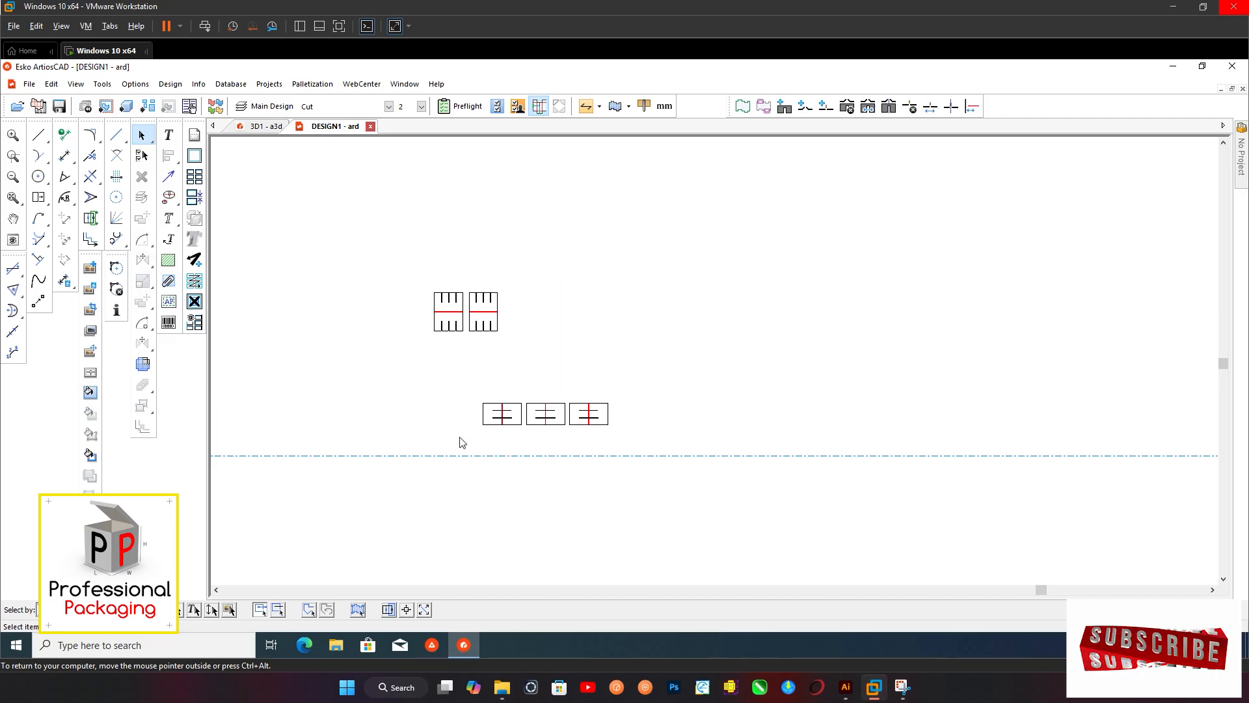
Add the carrier blank and all five divider panels to the existing 3D workspace, choosing a base face for each part
scroll(566, 371, "down", 6)
scroll(332, 394, "up", 1)
middle_click_drag(333, 394, 415, 351)
scroll(334, 390, "up", 3)
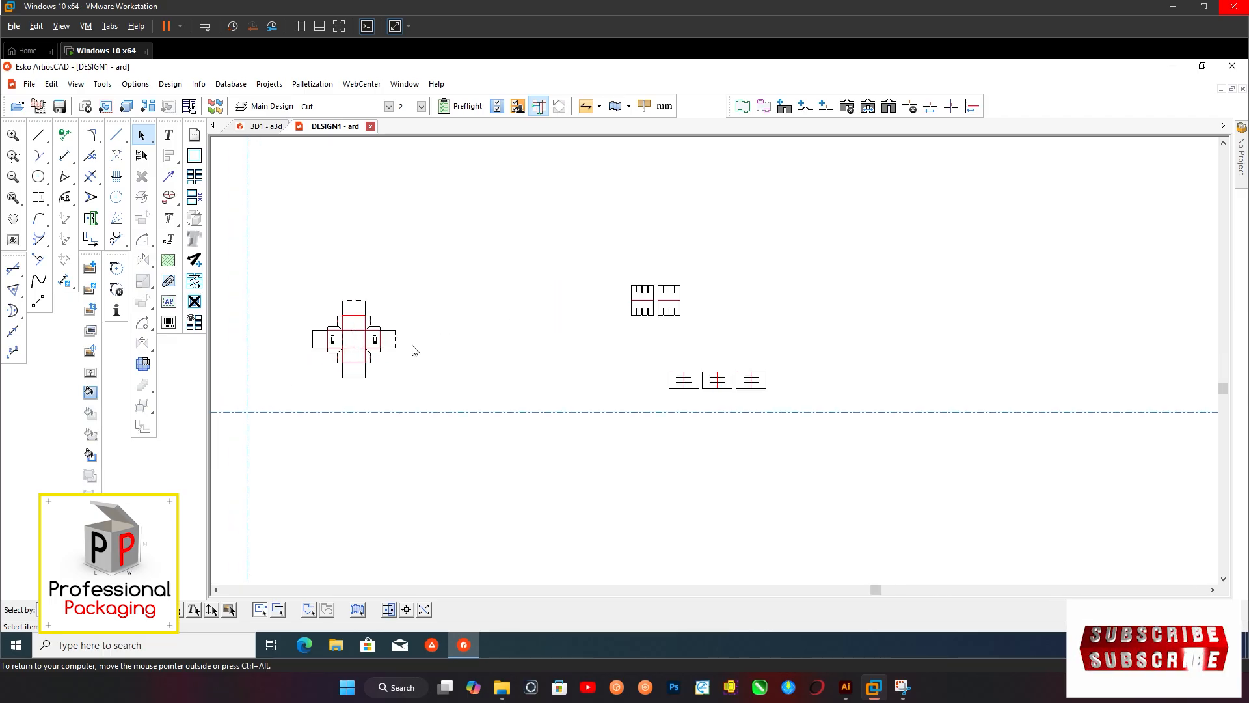
left_click(129, 108)
left_click(593, 399)
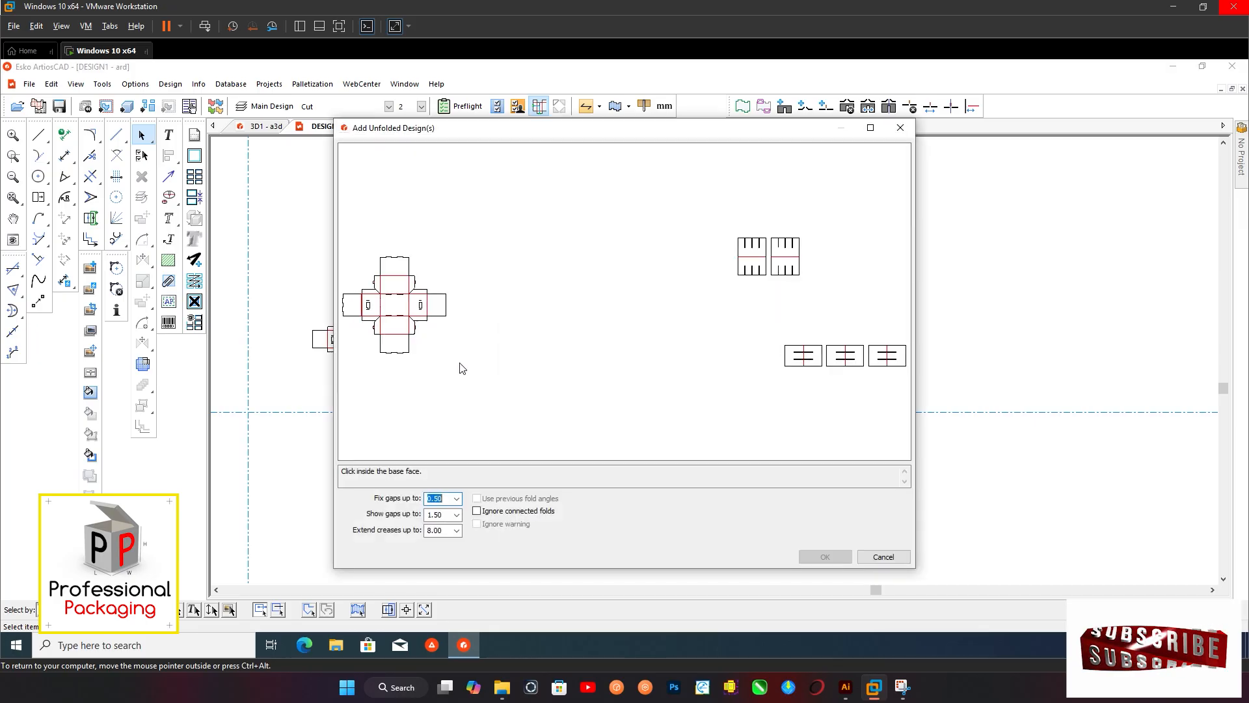
left_click(752, 266)
left_click(786, 265)
left_click(803, 356)
left_click(845, 356)
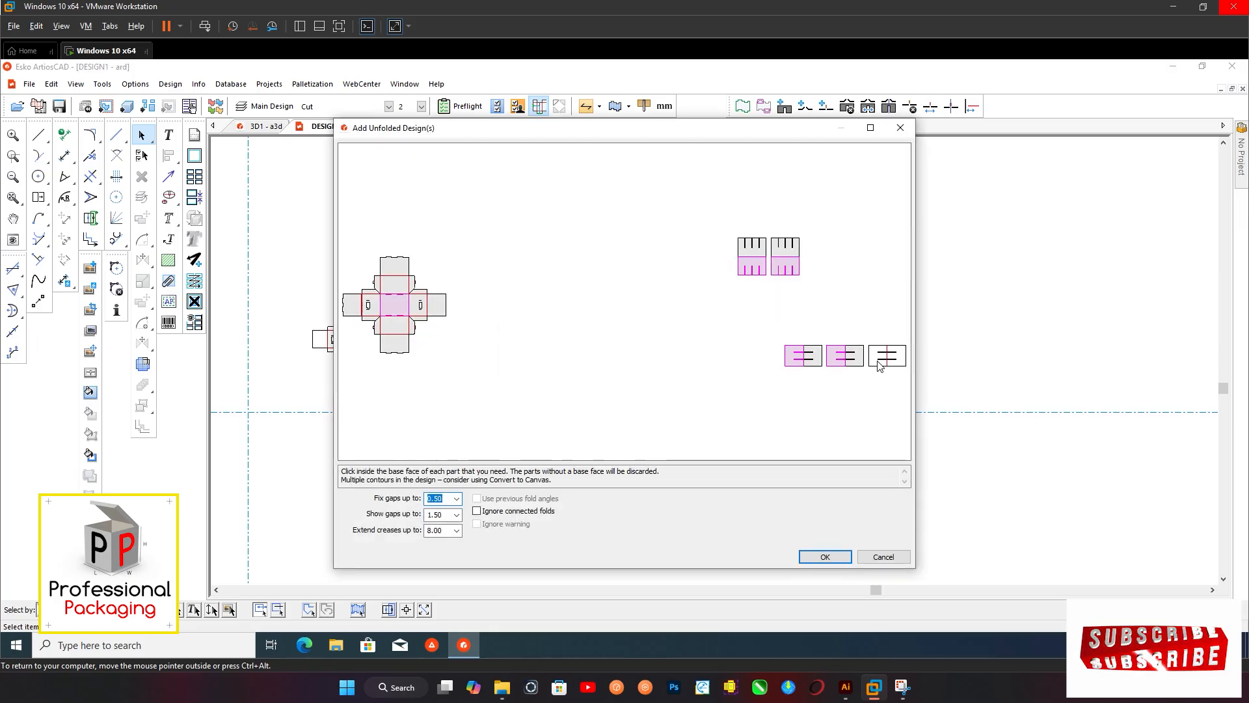
left_click(887, 355)
left_click(824, 557)
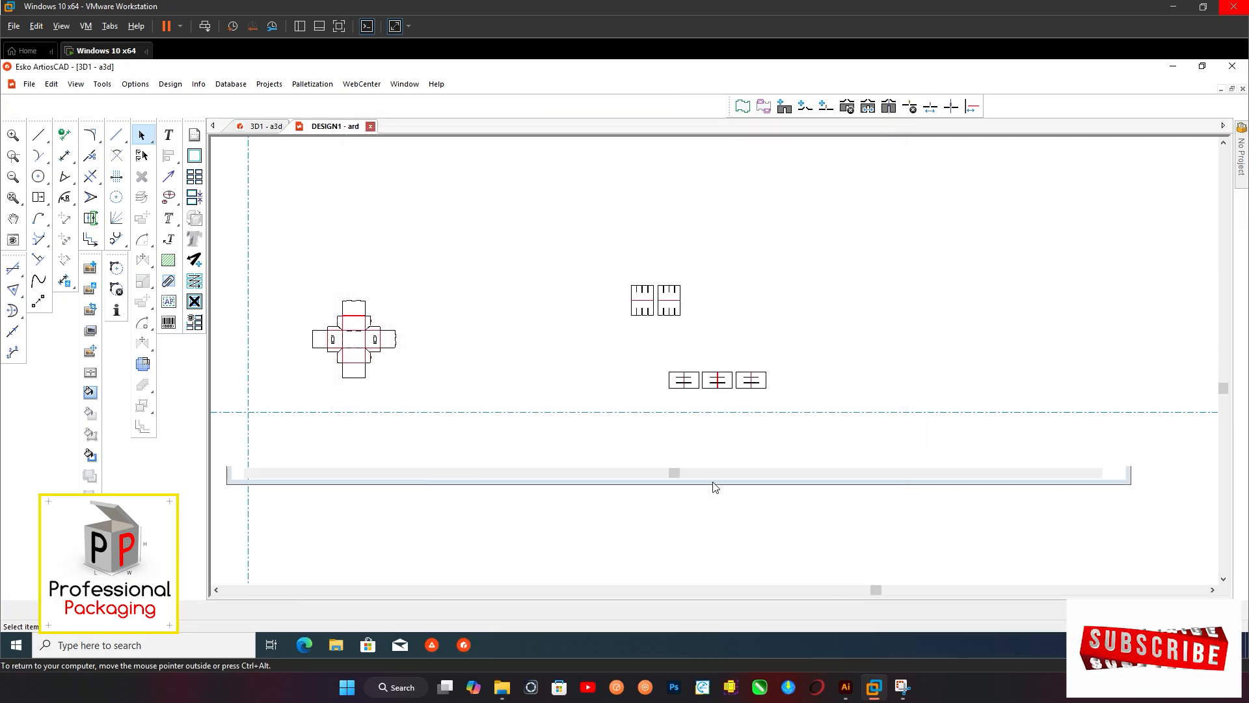
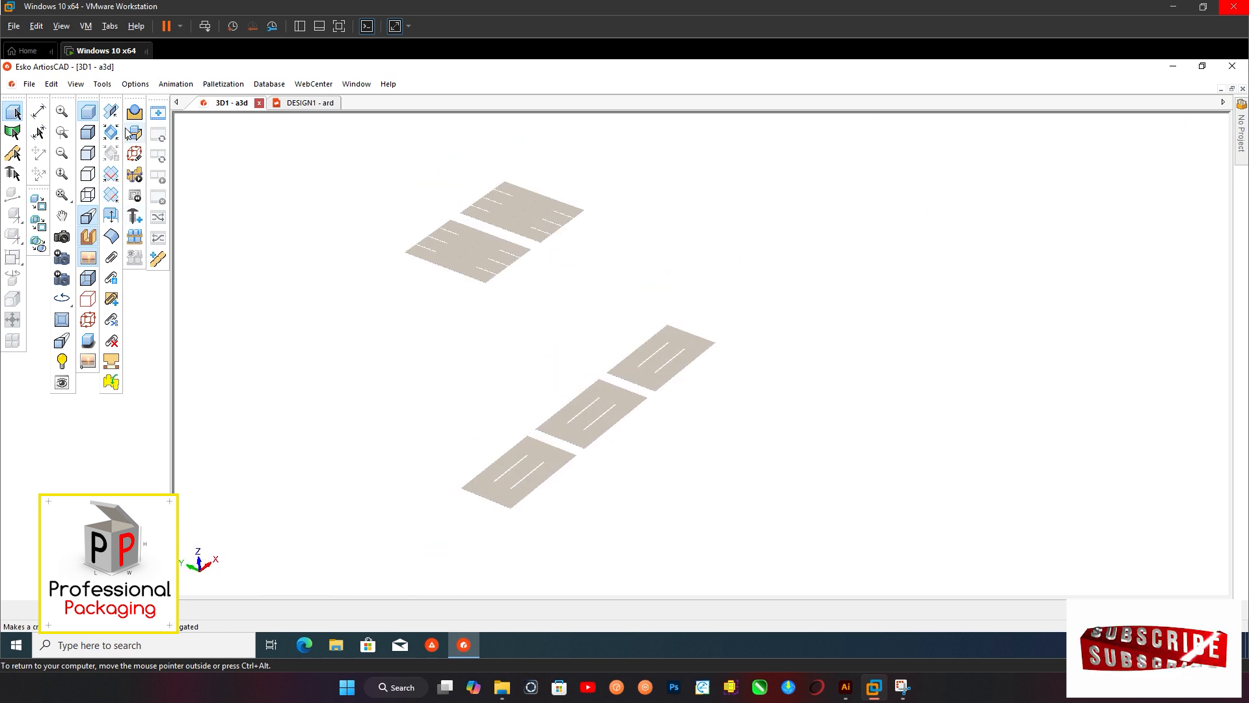
Fold both lengthwise divider panels flat in half along their centre creases
left_click(112, 112)
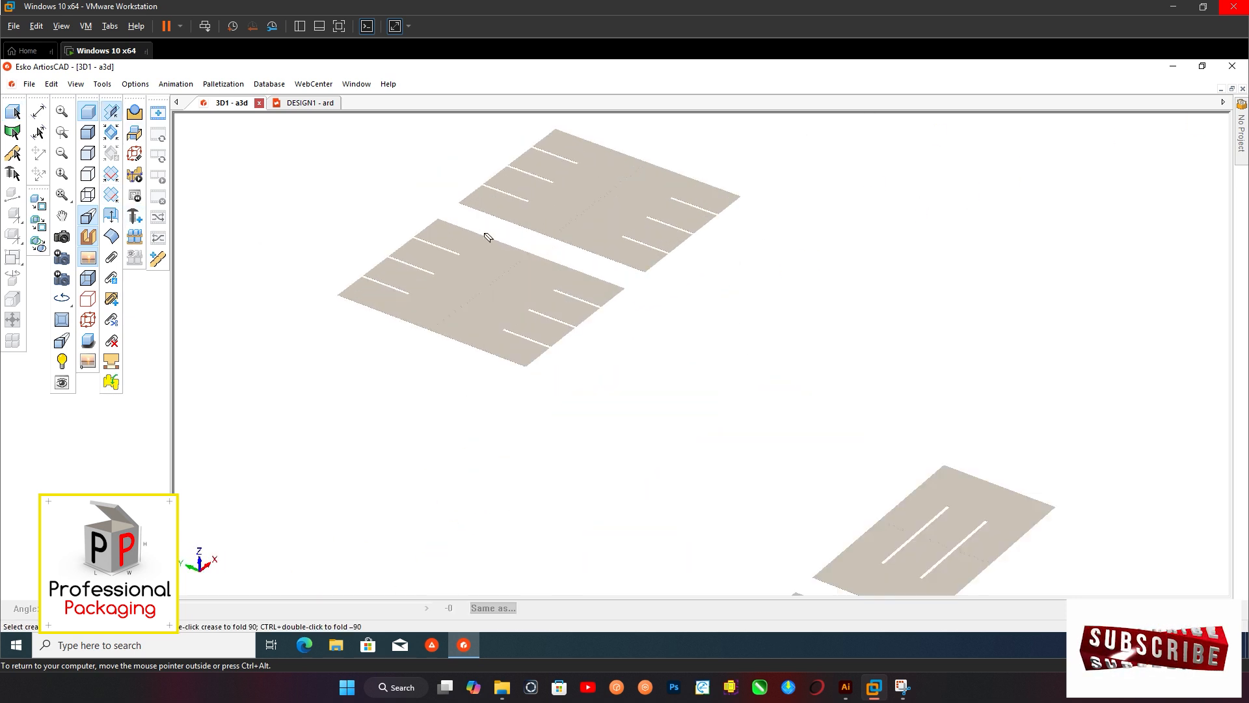
left_click(490, 301)
left_click(626, 227, "shift")
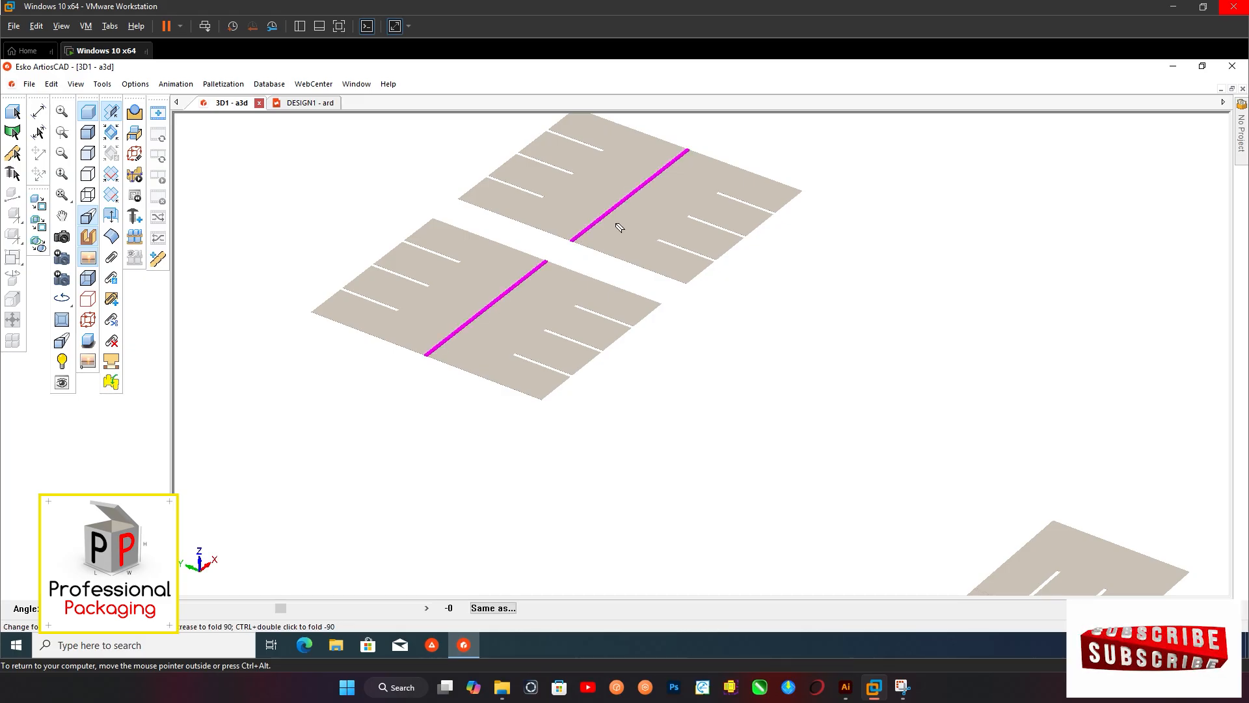
key("Return")
scroll(544, 197, "down", 3)
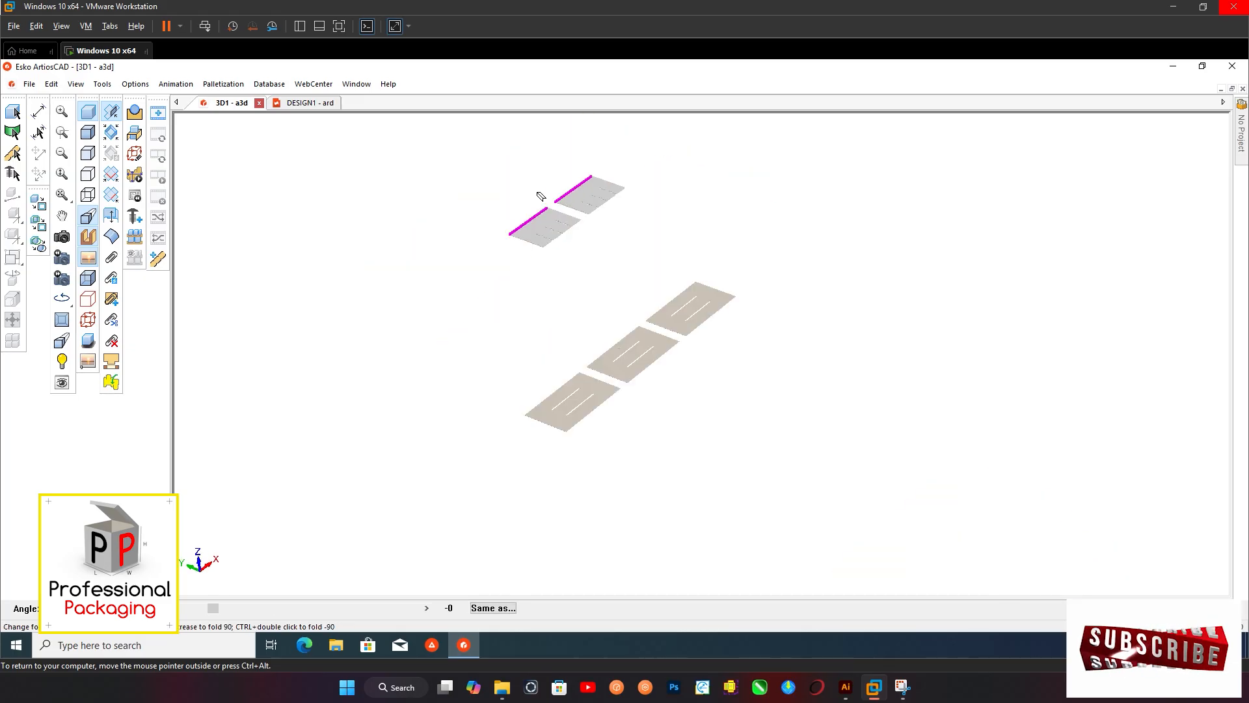
Fold the three crosswise divider panels flat in half along their centre creases
scroll(511, 201, "down", 1)
middle_click_drag(619, 298, 587, 333)
scroll(483, 332, "up", 6)
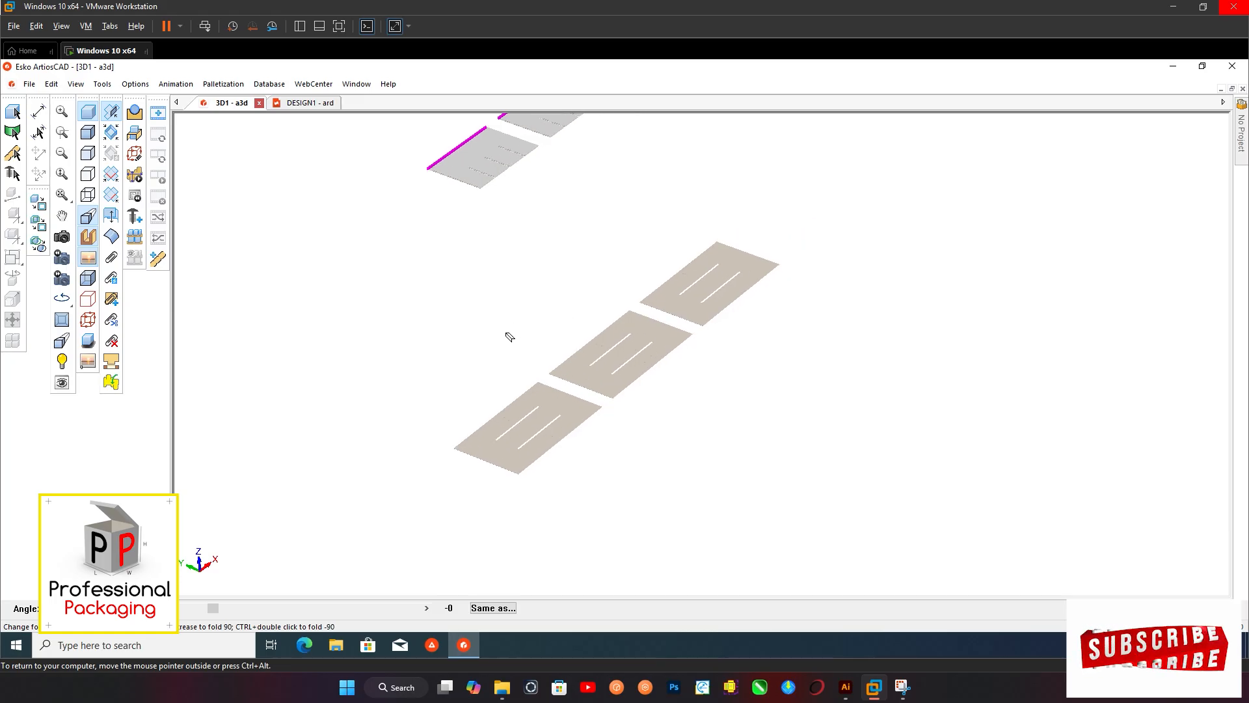
middle_click_drag(442, 323, 460, 451)
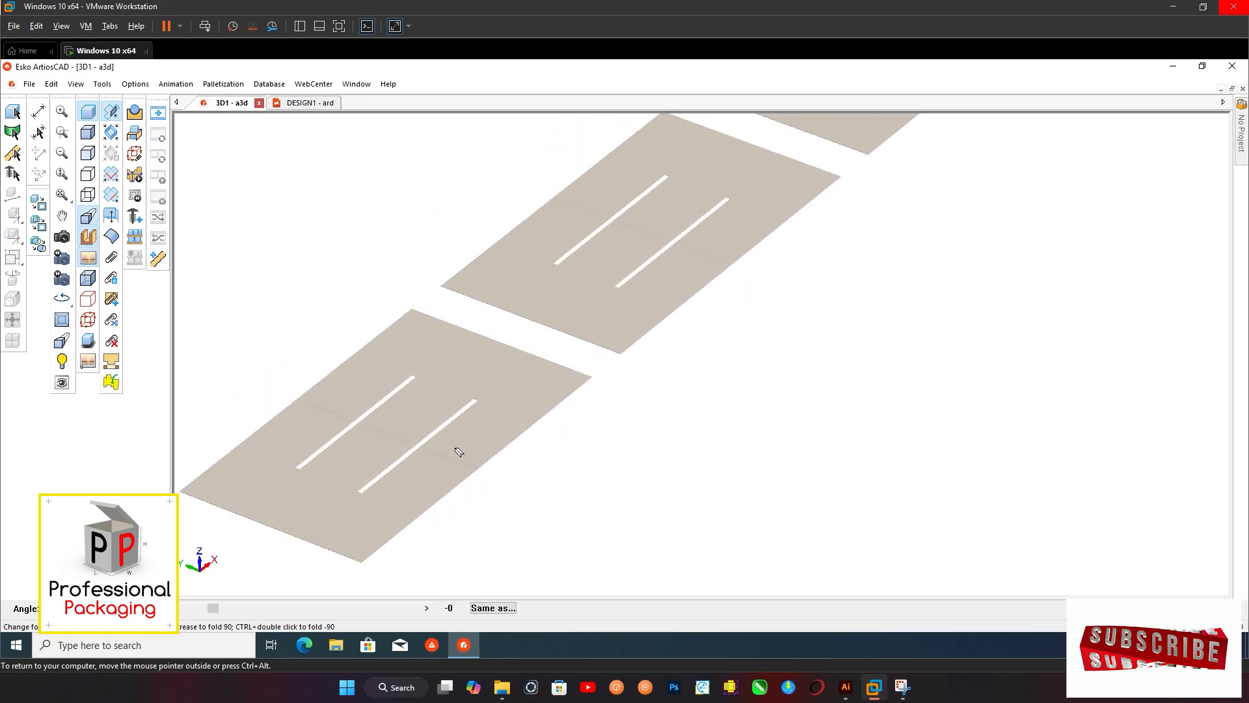
left_click(413, 477)
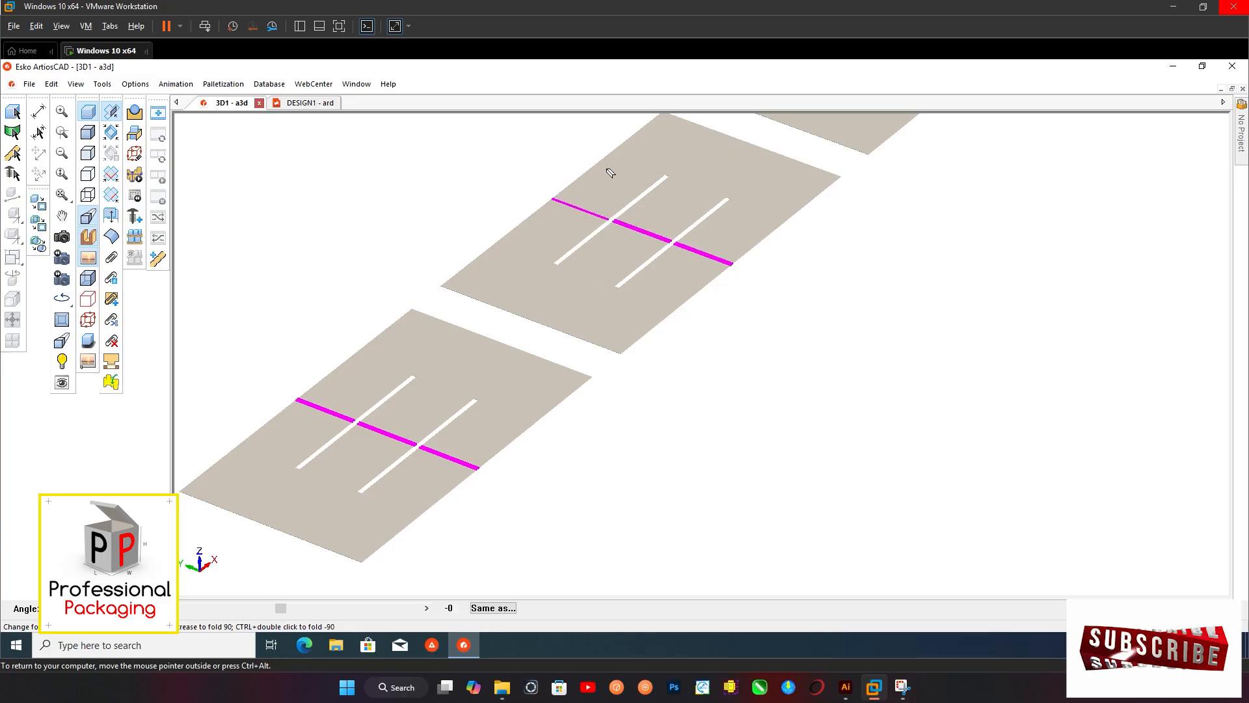
scroll(524, 362, "down", 6)
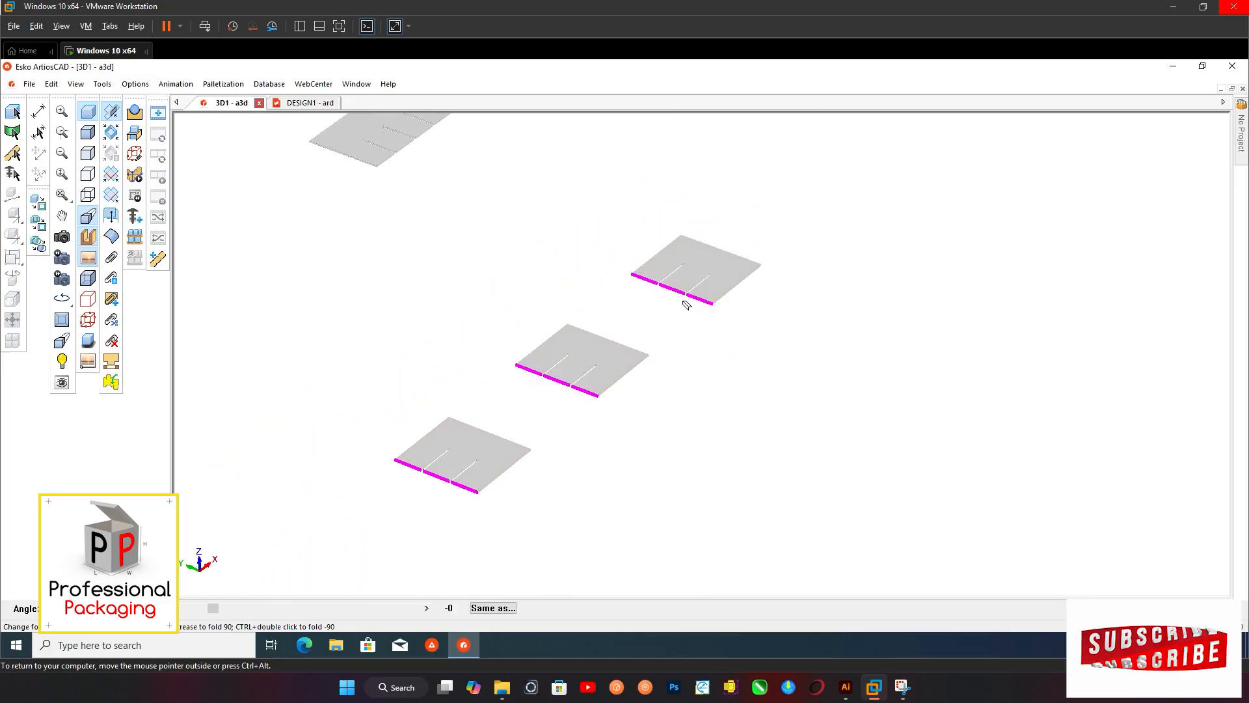
left_click(572, 269)
Stand both folded lengthwise divider panels upright by rotating each about its X axis, slots facing down
left_click(13, 112)
scroll(651, 222, "down", 2)
middle_click_drag(650, 221, 575, 300)
scroll(510, 279, "up", 1)
scroll(510, 279, "up", 3)
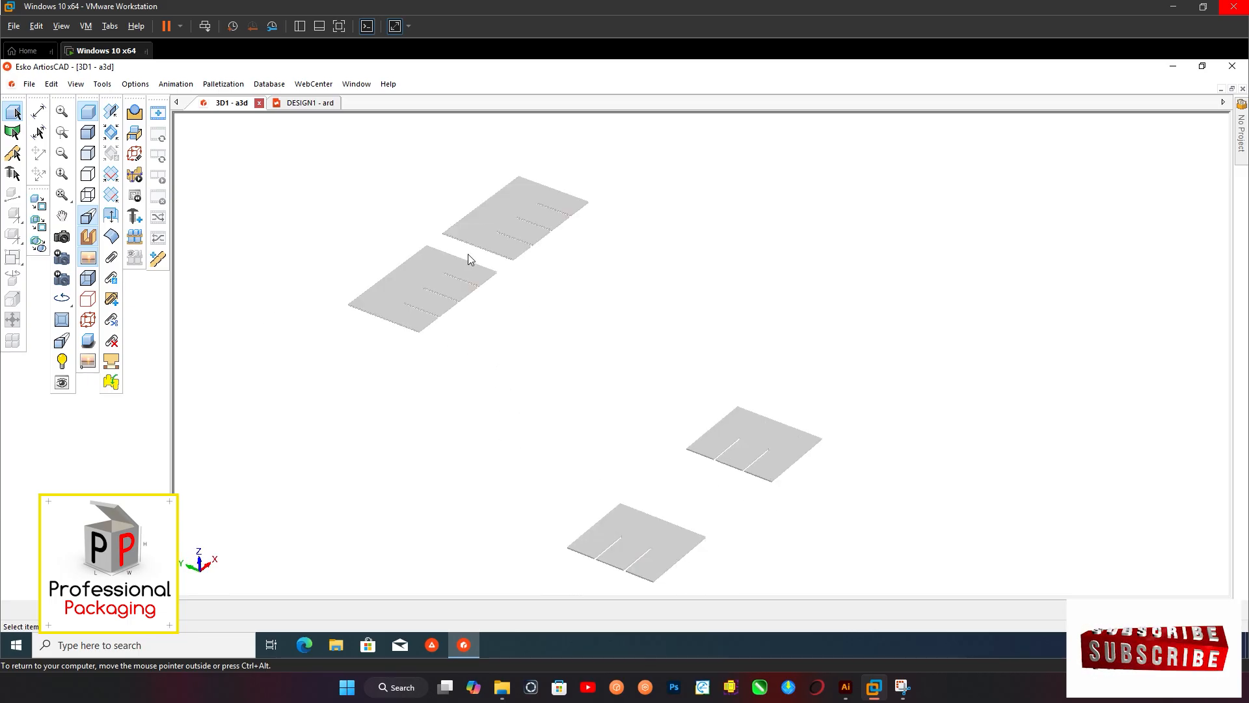
left_click(512, 215)
left_click(14, 278)
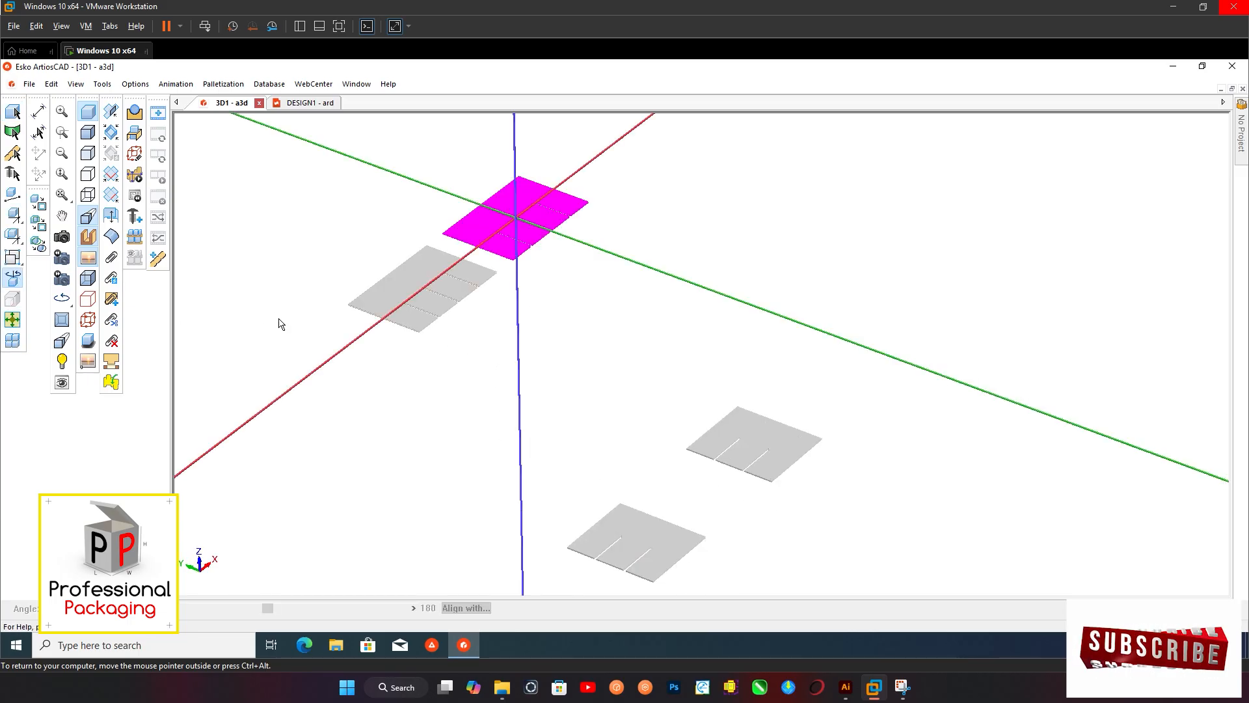
left_click(583, 171)
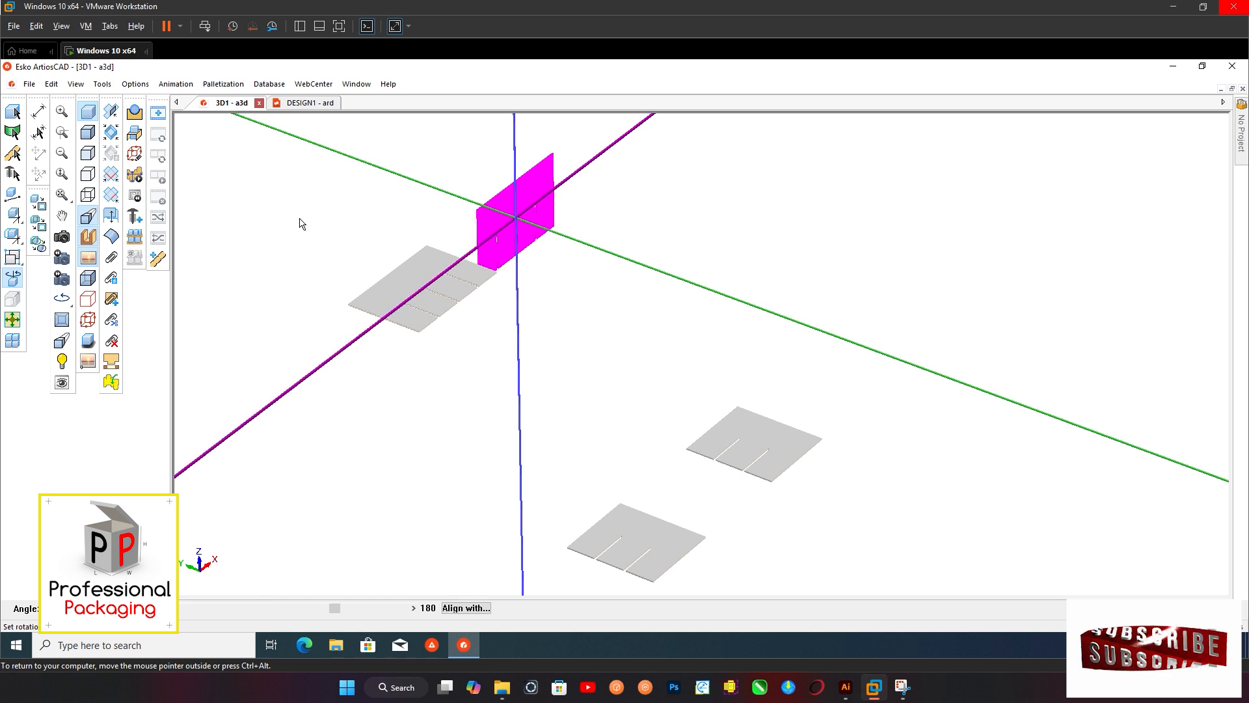
left_click(13, 112)
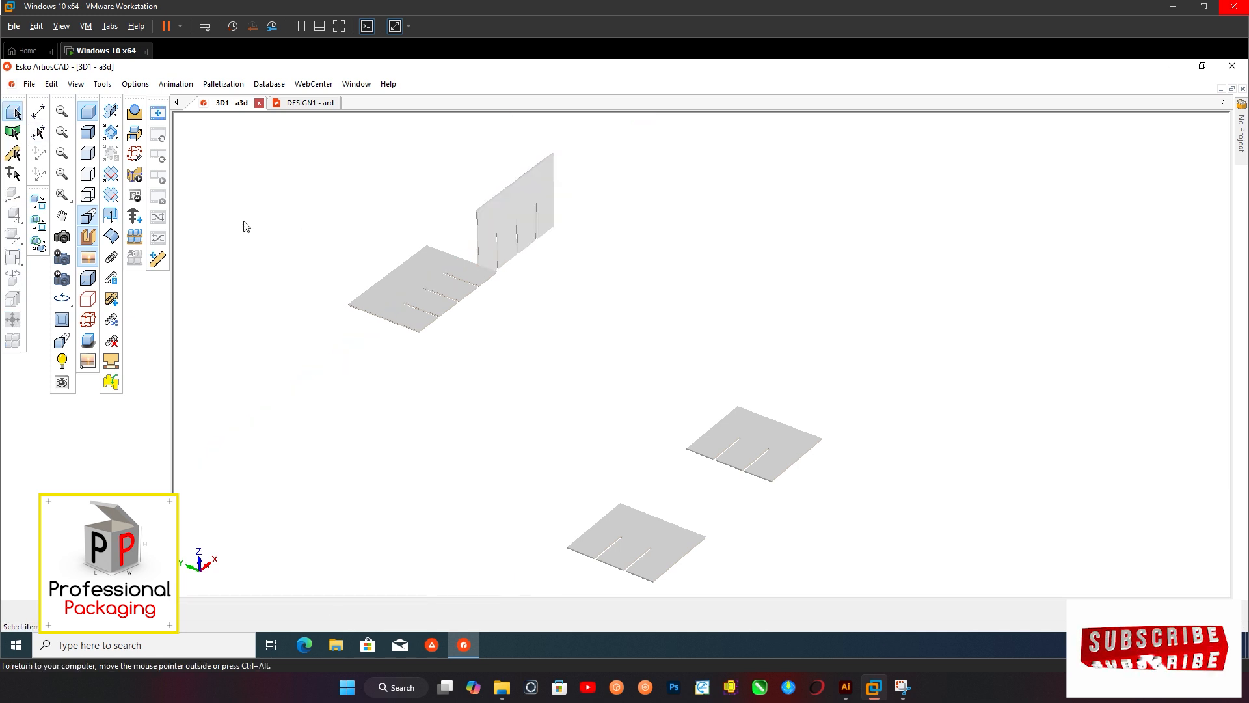
left_click(386, 282)
left_click(13, 280)
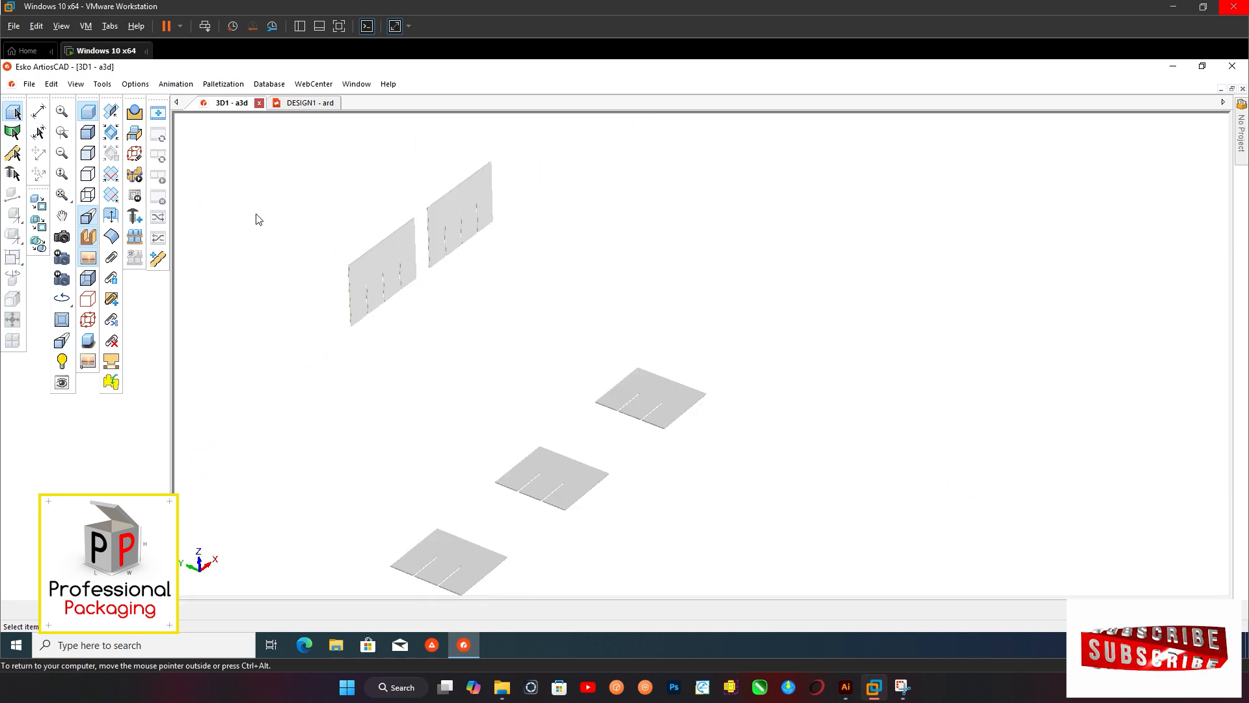
Stand the rearmost crosswise divider panel upright by rotating it about its Y axis, slots facing up
scroll(256, 217, "down", 2)
middle_click_drag(412, 302, 466, 303)
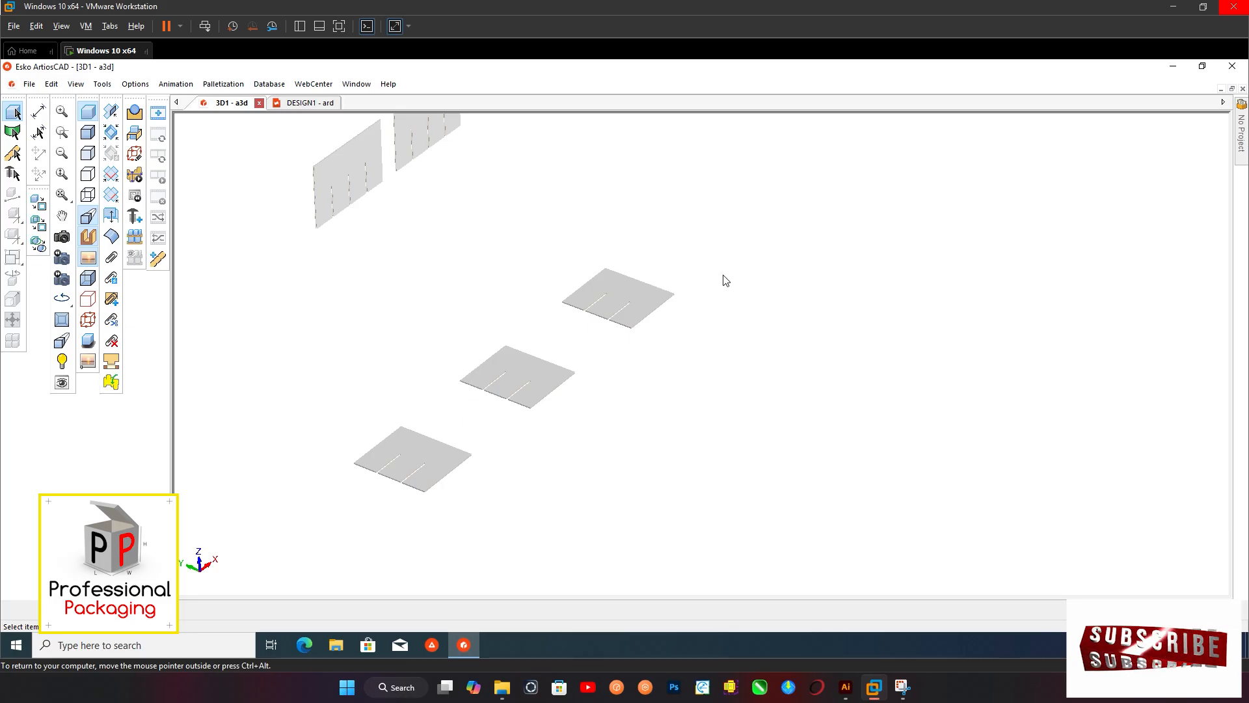
left_click_drag(721, 270, 602, 358)
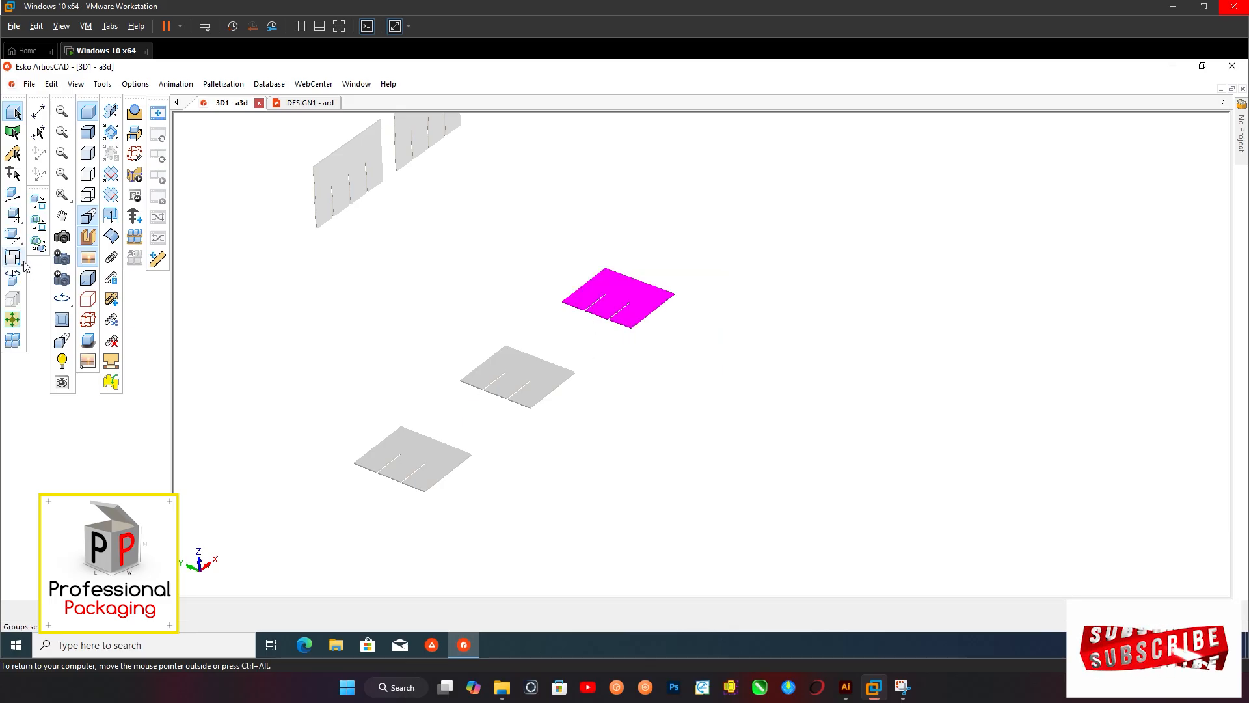
left_click(13, 278)
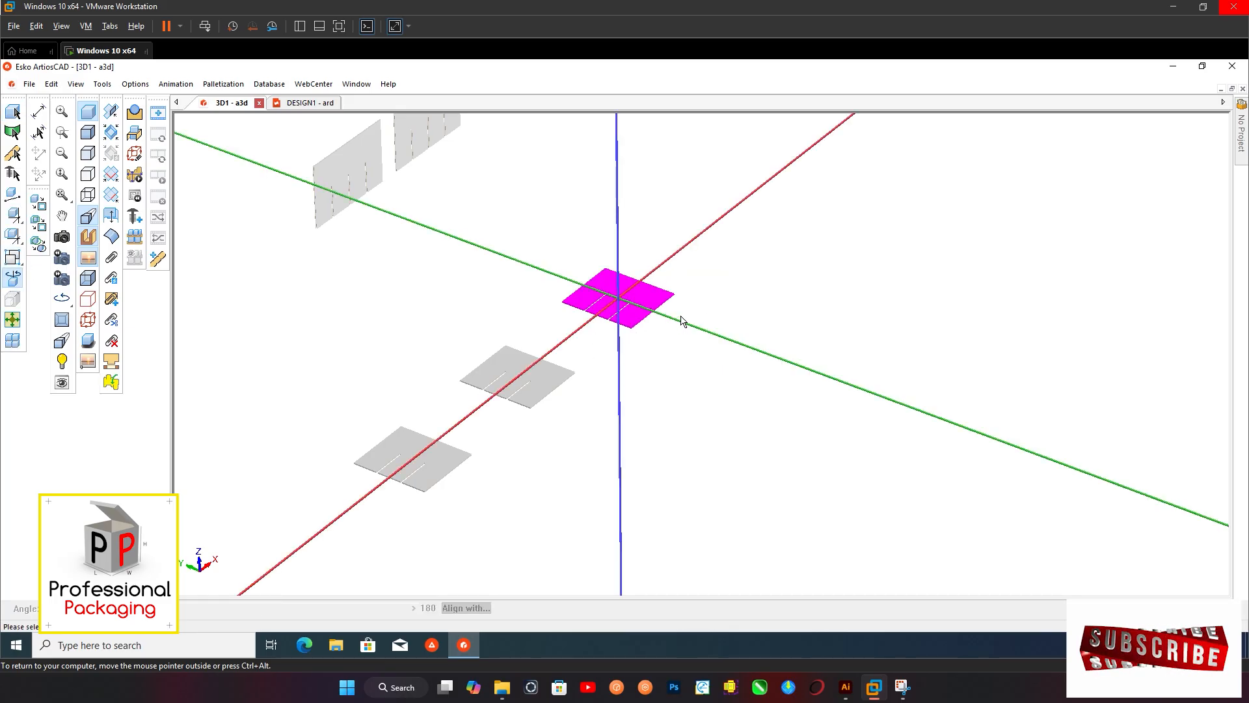
left_click(676, 327)
left_click(332, 346)
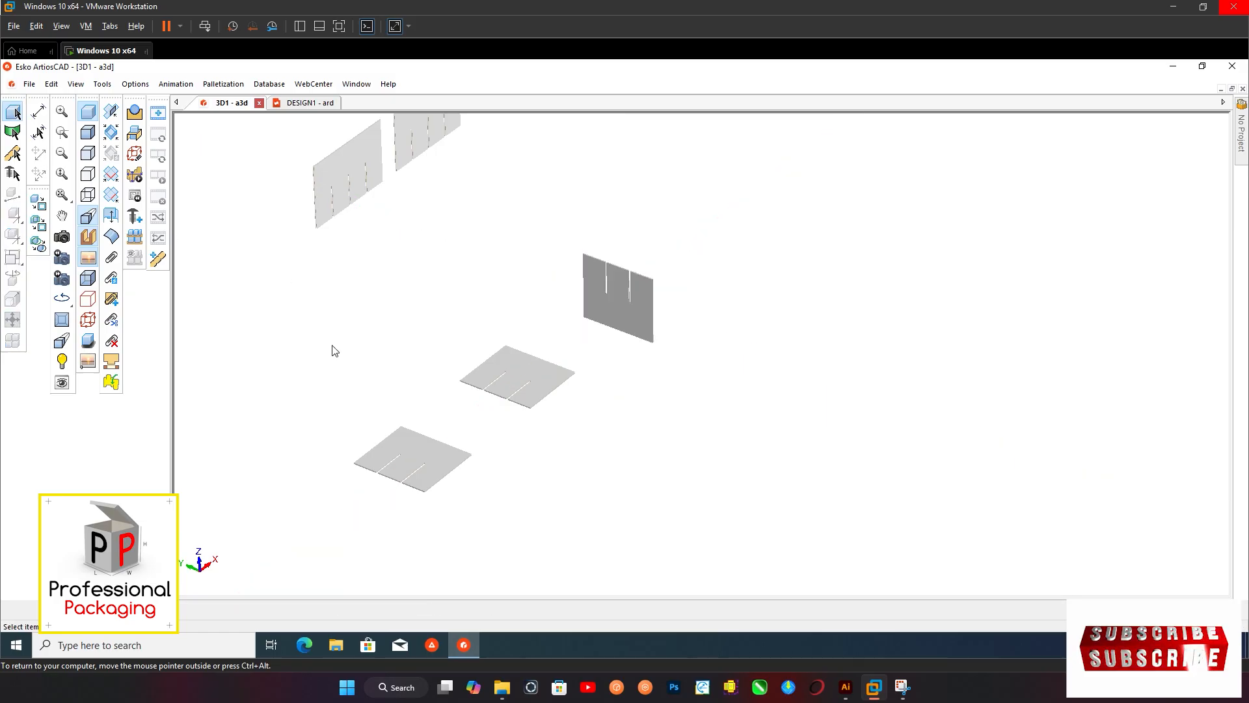
Rotate the remaining two crosswise divider panels about their Y axes so they stand upright with slots facing up
left_click(496, 384)
left_click(12, 280)
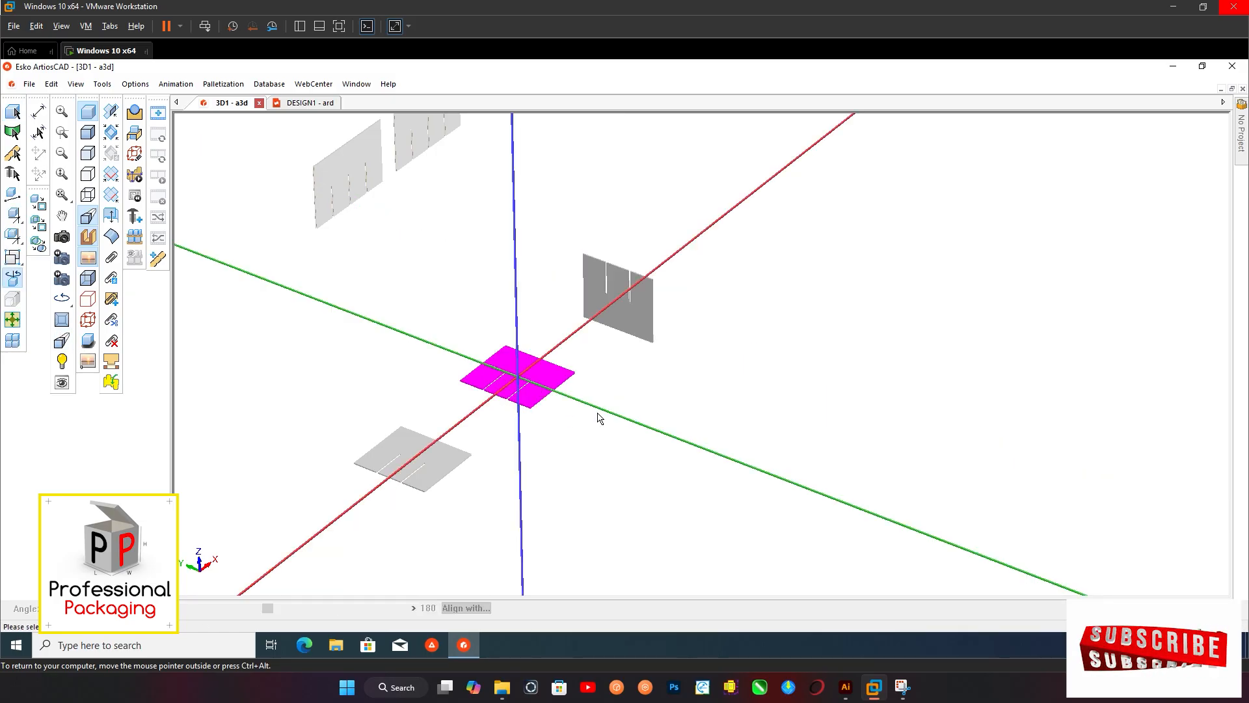
left_click(600, 411)
left_click(13, 113)
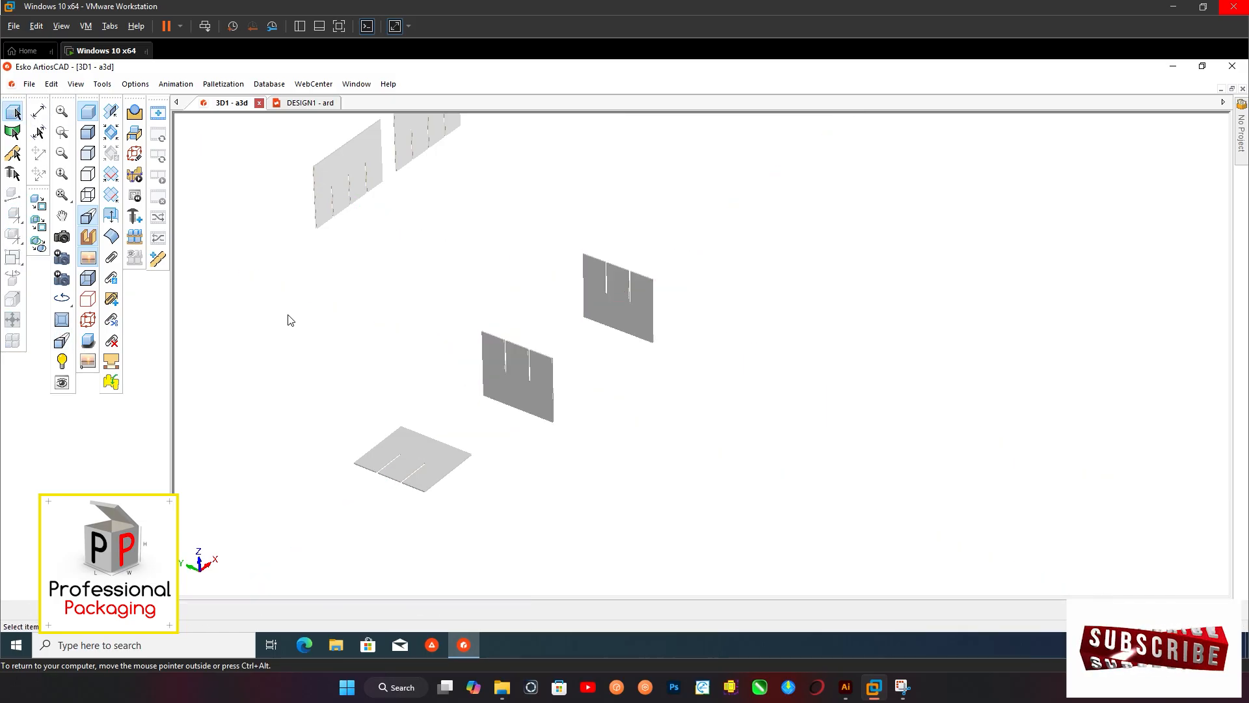
left_click(428, 454)
left_click(13, 278)
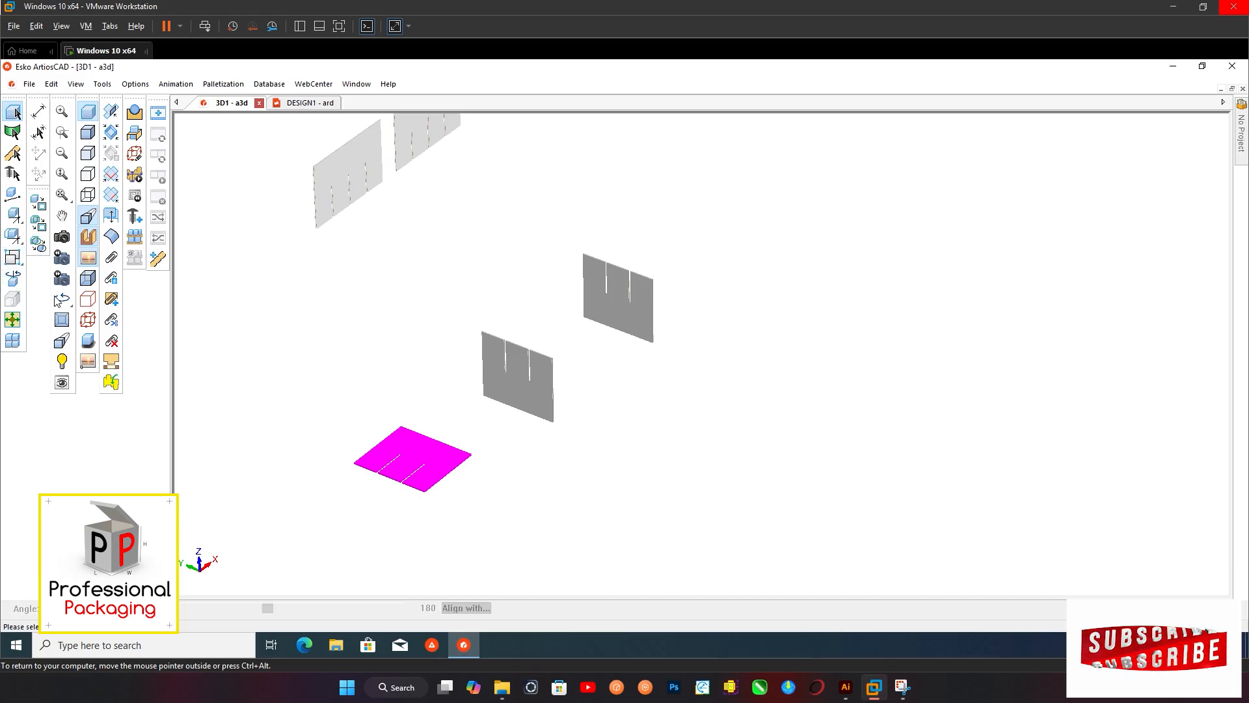
left_click(471, 489)
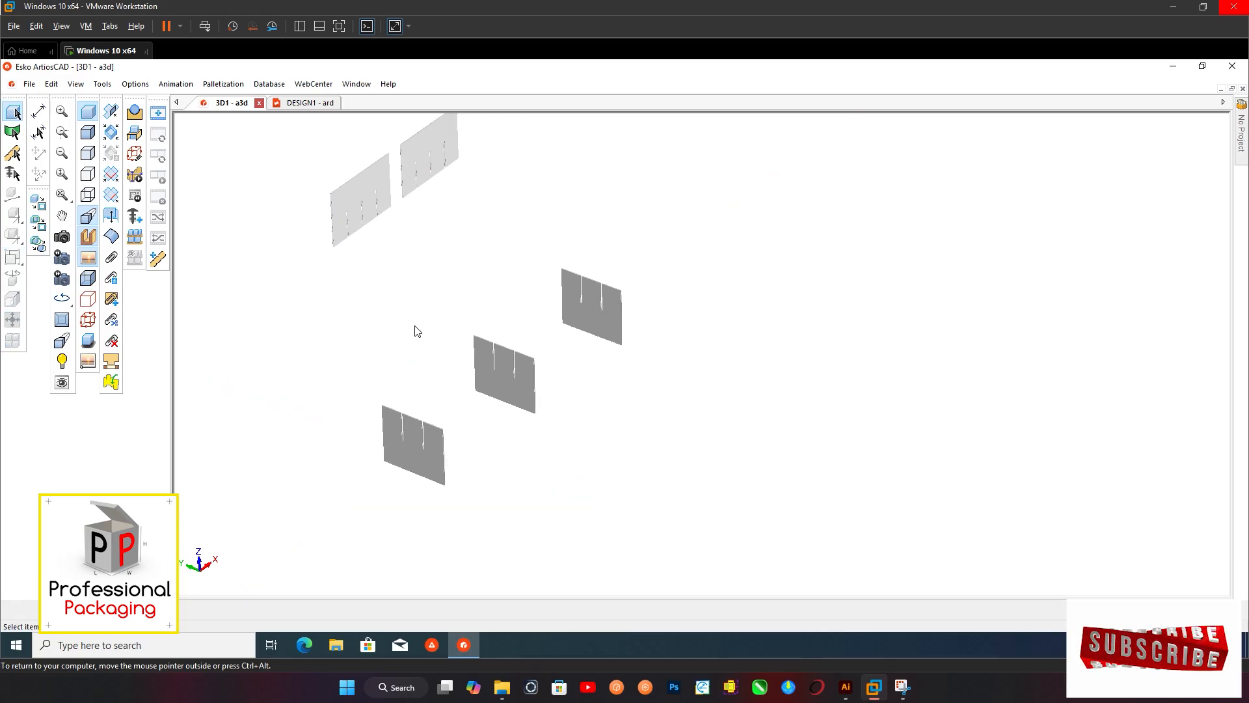
Snap the three crosswise divider panels and the two lengthwise panels together at their slots to assemble the divider grid
left_click(110, 363)
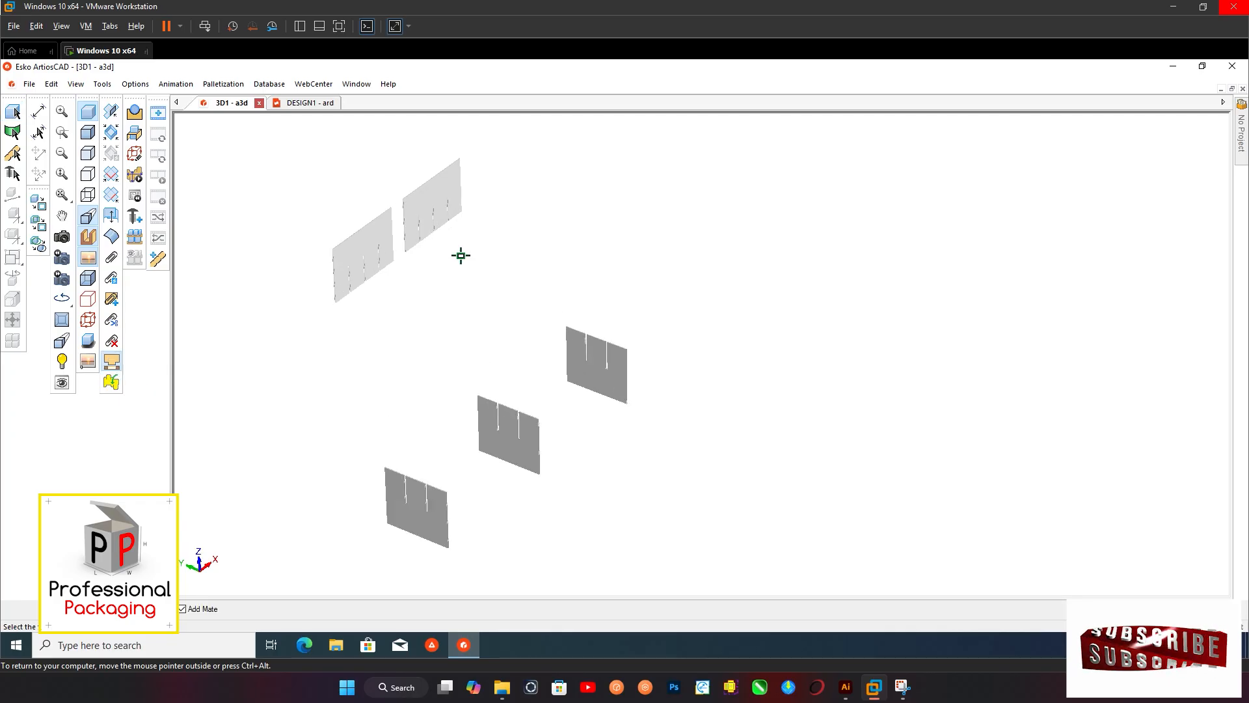
left_click(449, 199)
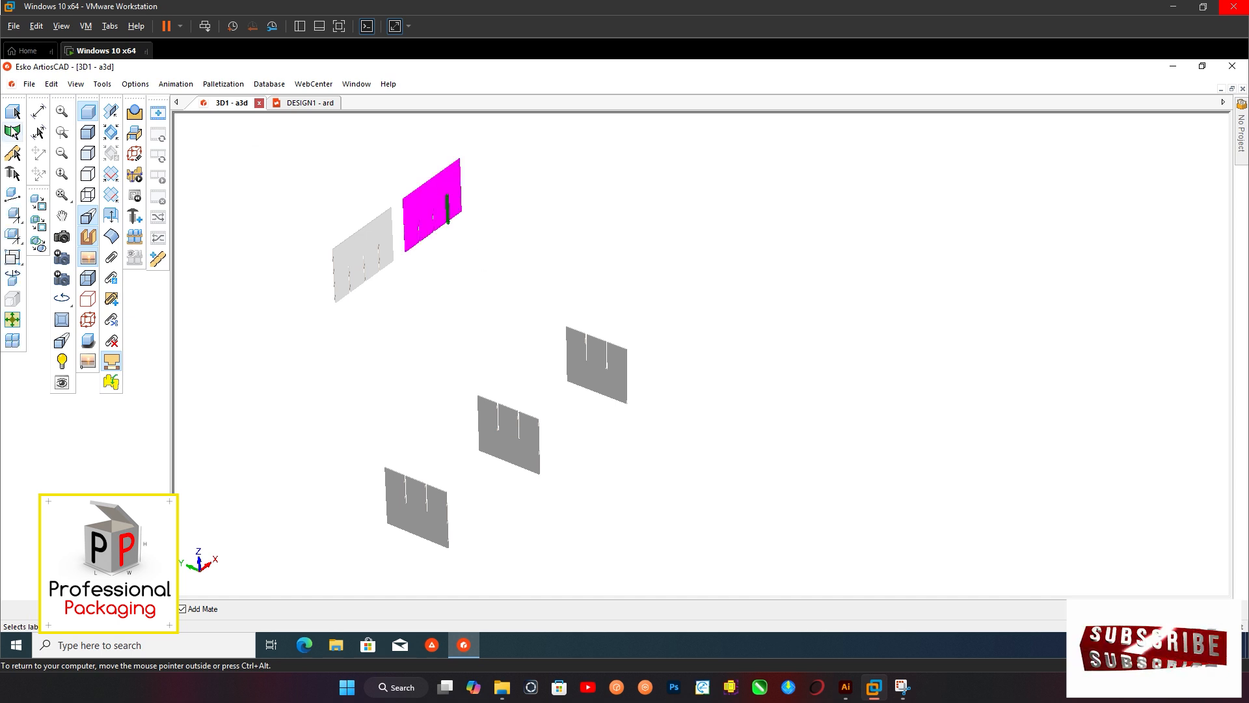
left_click(12, 111)
left_click(429, 211)
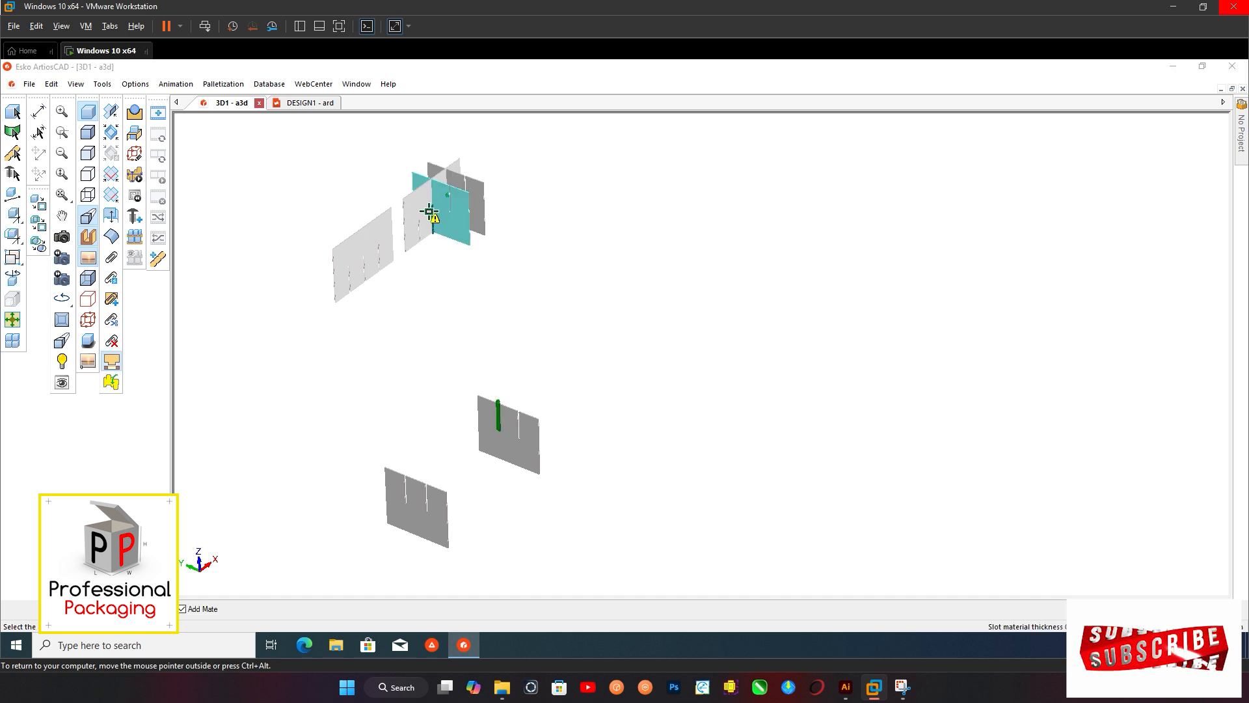
left_click(486, 236)
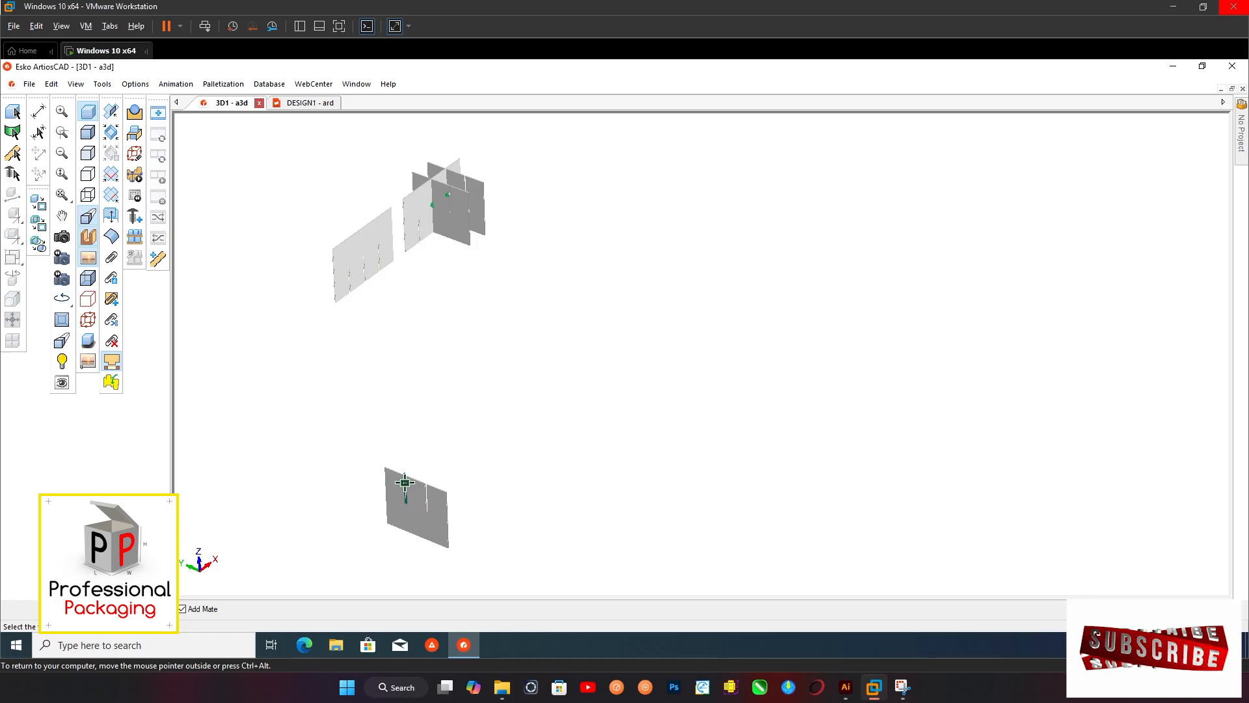
left_click(404, 483)
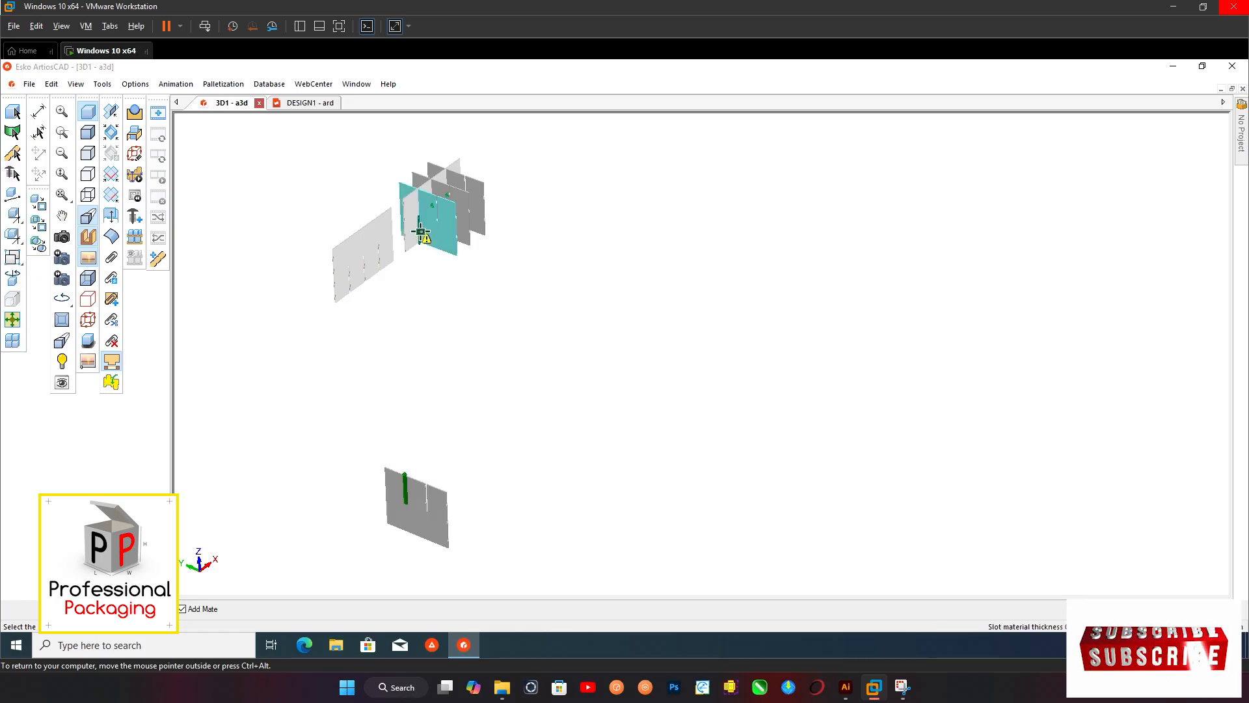
left_click(420, 231)
left_click(479, 255)
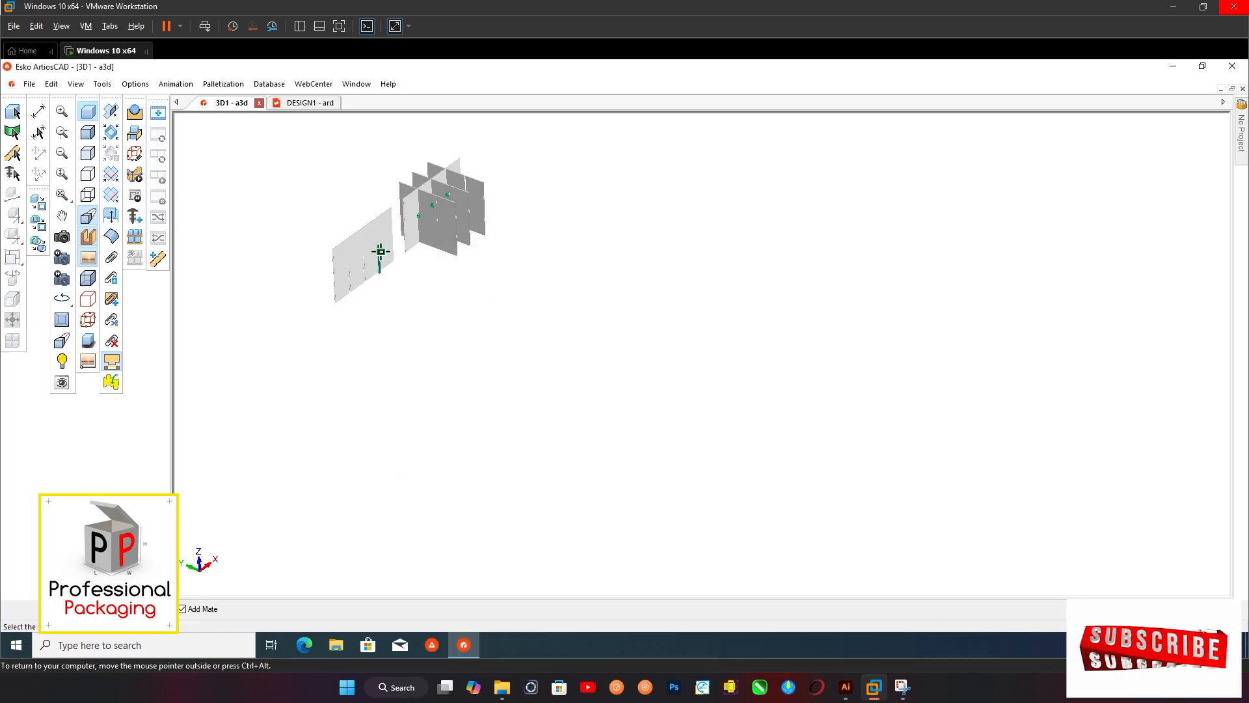
scroll(473, 318, "down", 6)
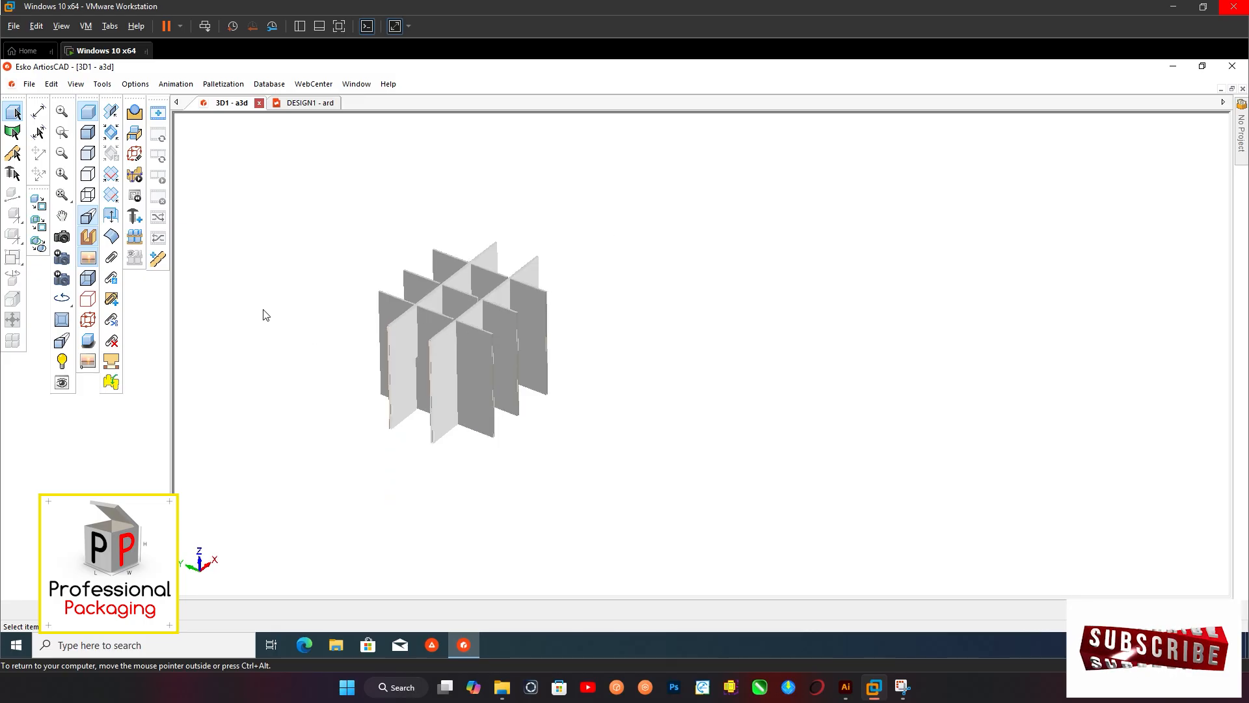
Assign the B-flute corrugated board I-175B (I-175 B Kraft) to the assembled divider panels
middle_click_drag(473, 291, 473, 332)
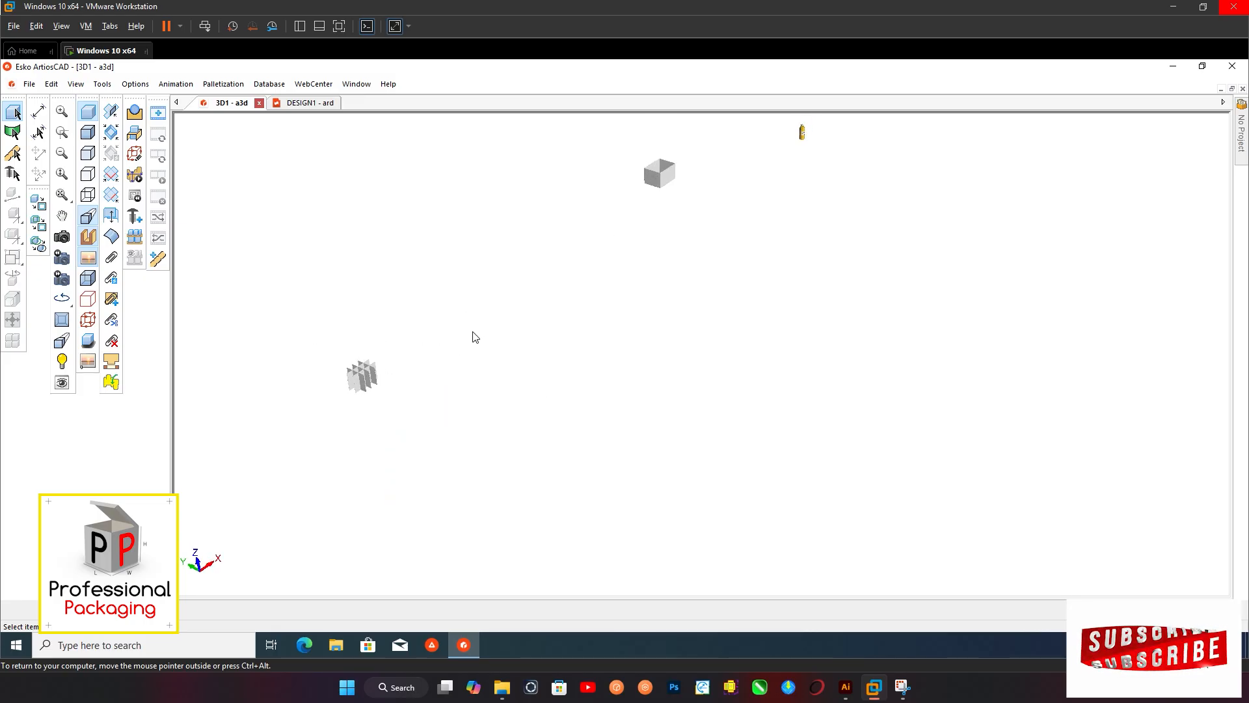
scroll(381, 356, "down", 1)
double_click(614, 220)
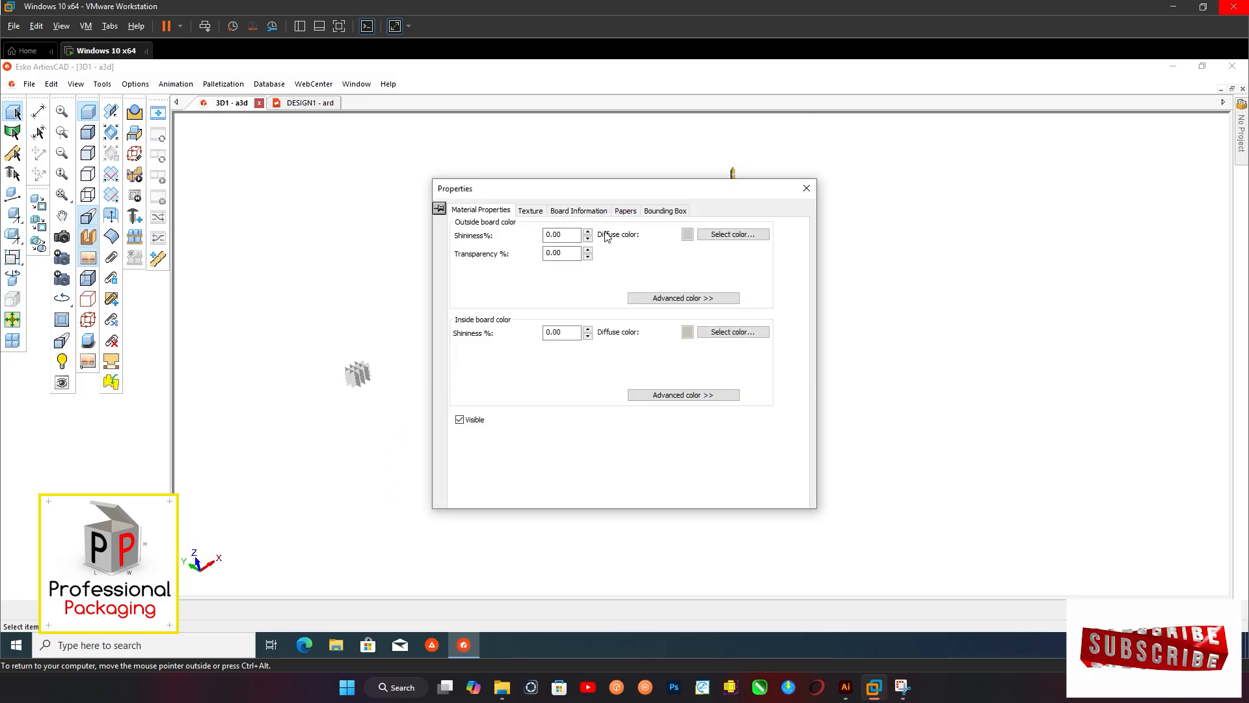
left_click(572, 210)
scroll(563, 289, "up", 2)
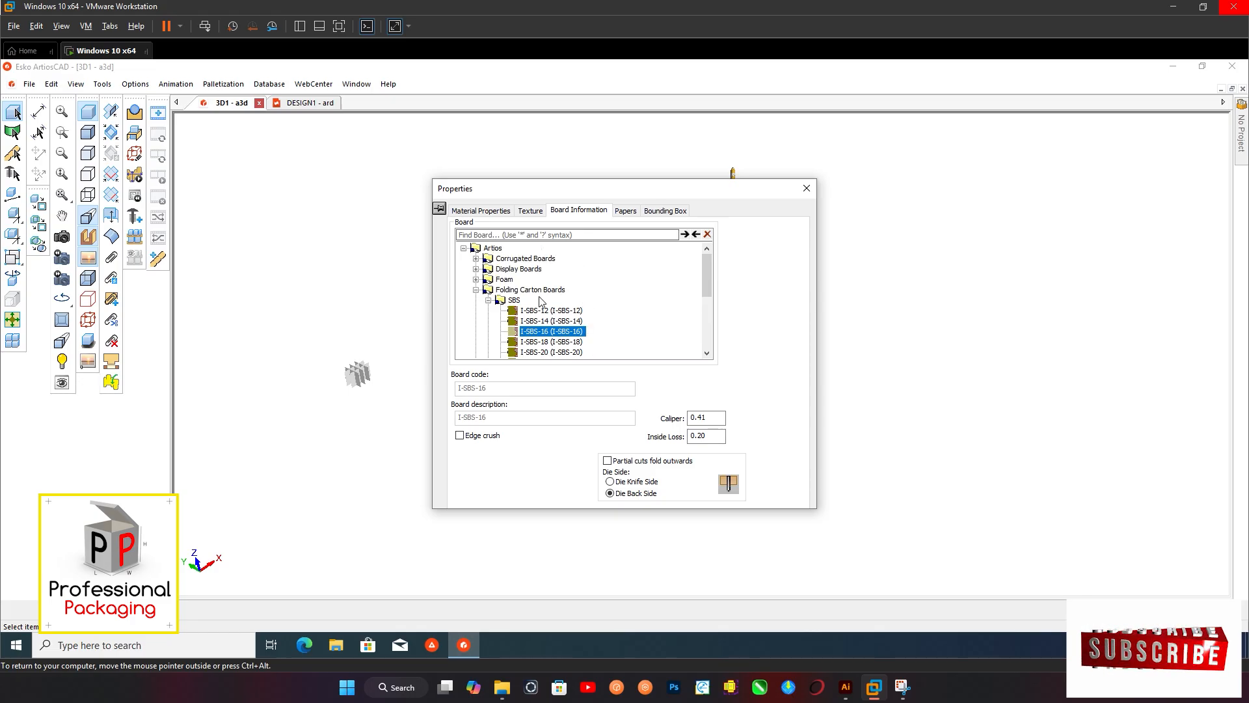
left_click(501, 259)
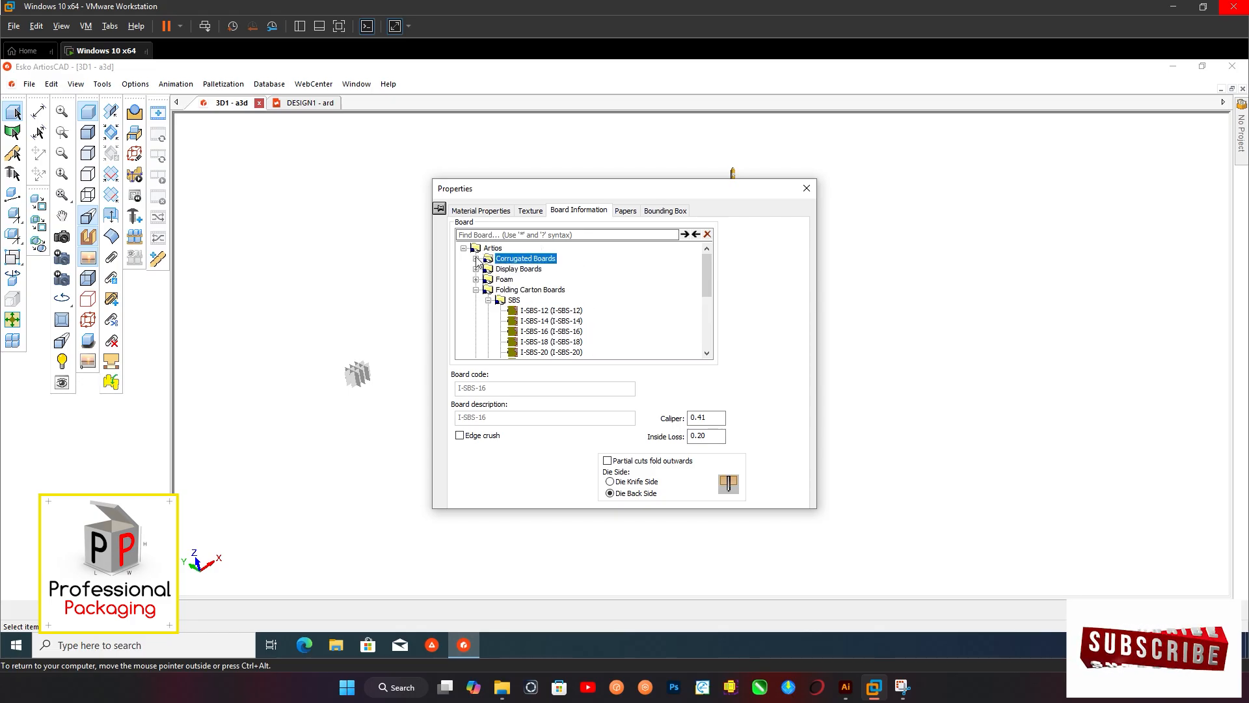
left_click(477, 259)
double_click(510, 260)
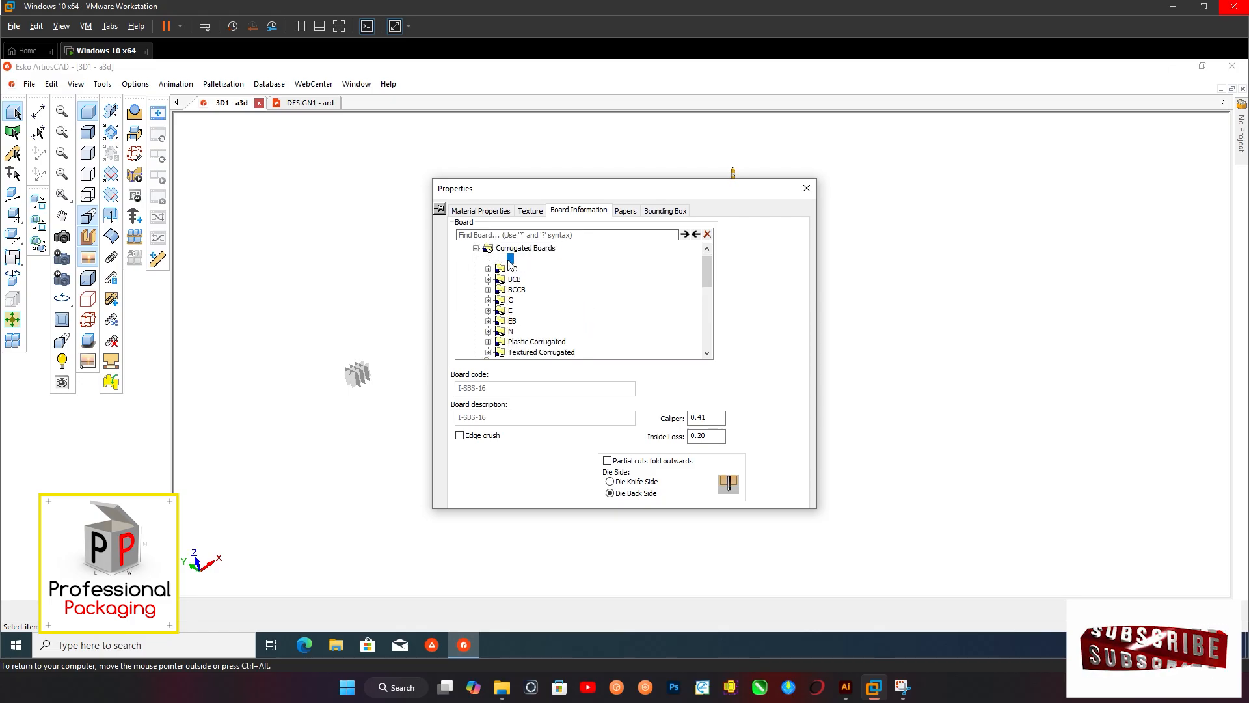
left_click(542, 270)
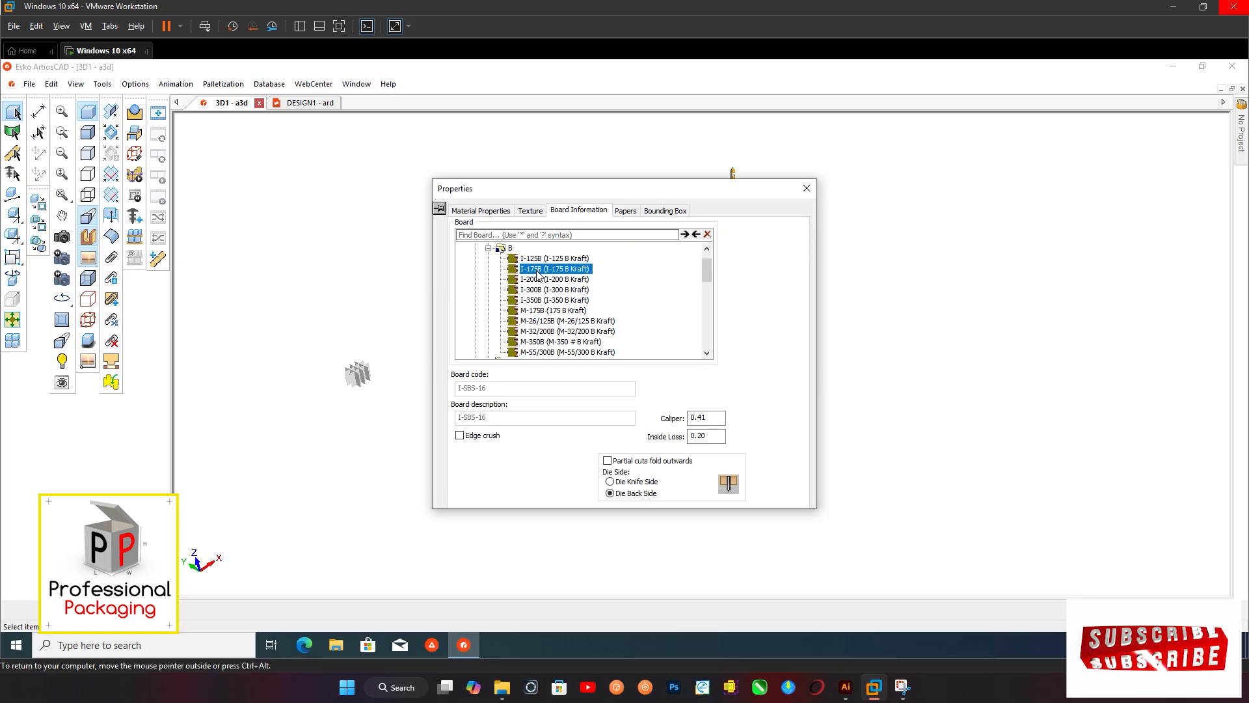
left_click(613, 377)
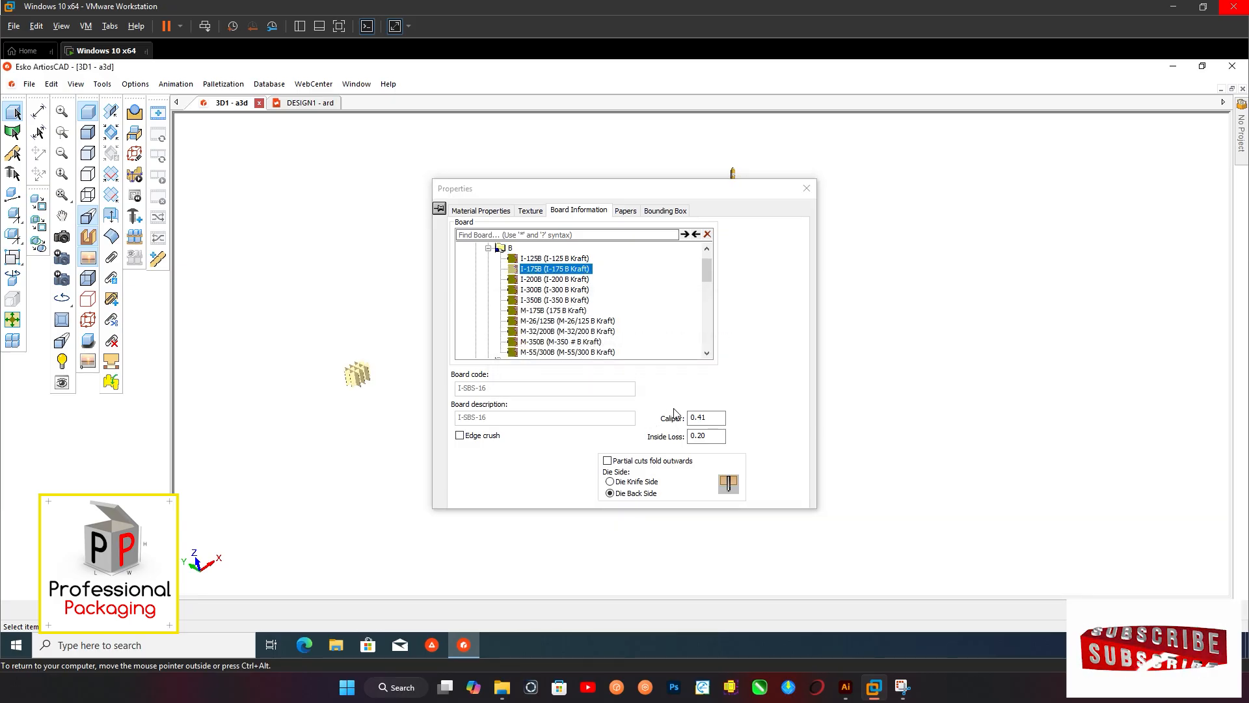
left_click(807, 188)
middle_click_drag(374, 371, 498, 327)
scroll(498, 327, "up", 6)
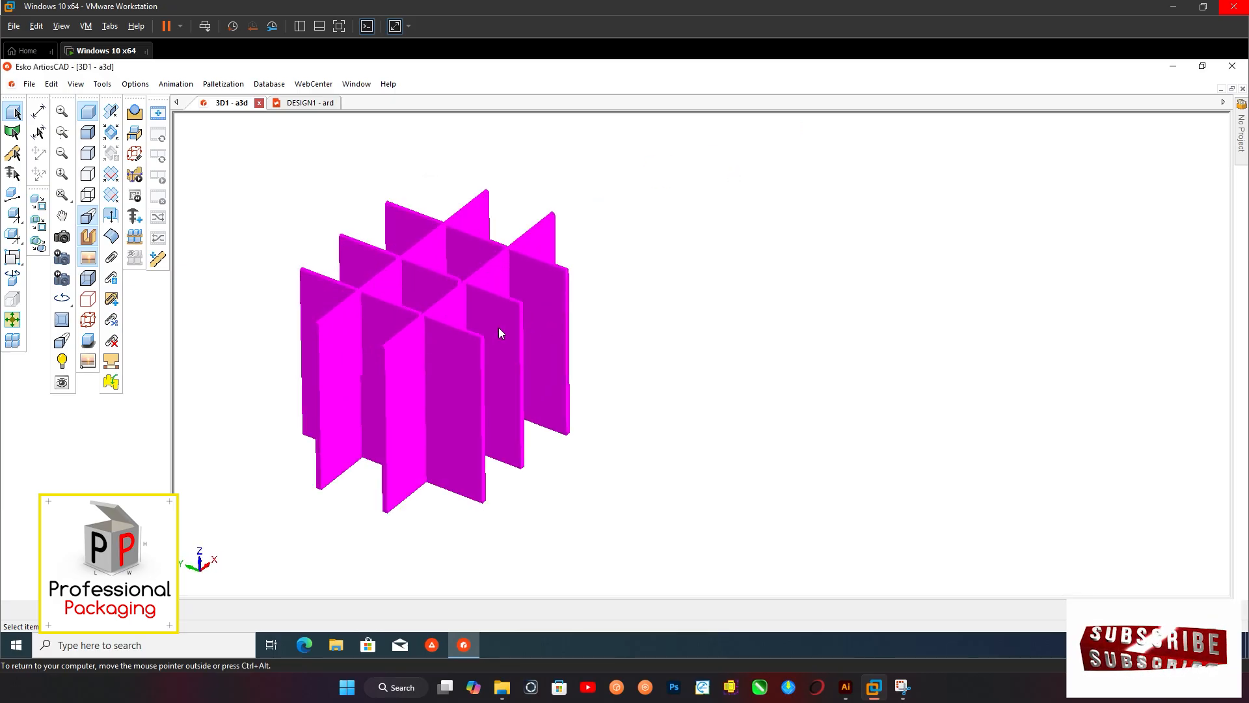
Examine the corrugated edges of the divider grid and the open box and single bottle from a steeper view
left_click(678, 327)
scroll(413, 302, "up", 3)
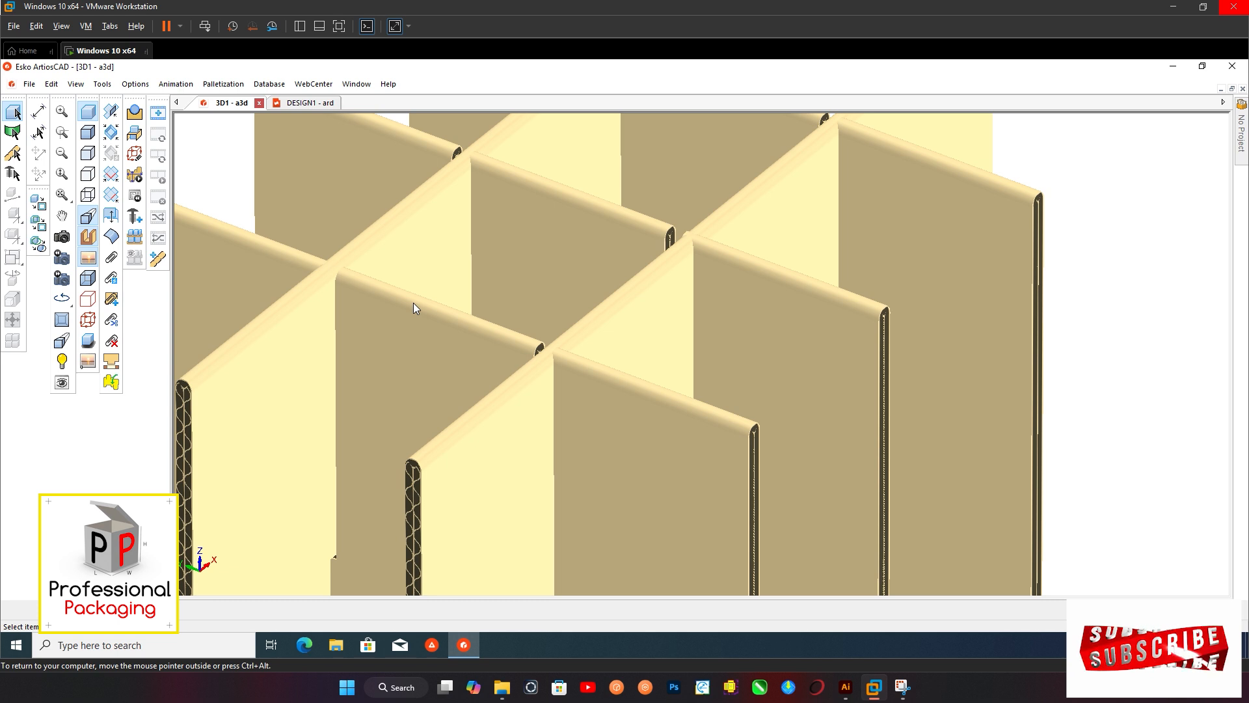
scroll(413, 302, "down", 8)
middle_click_drag(757, 119, 647, 230)
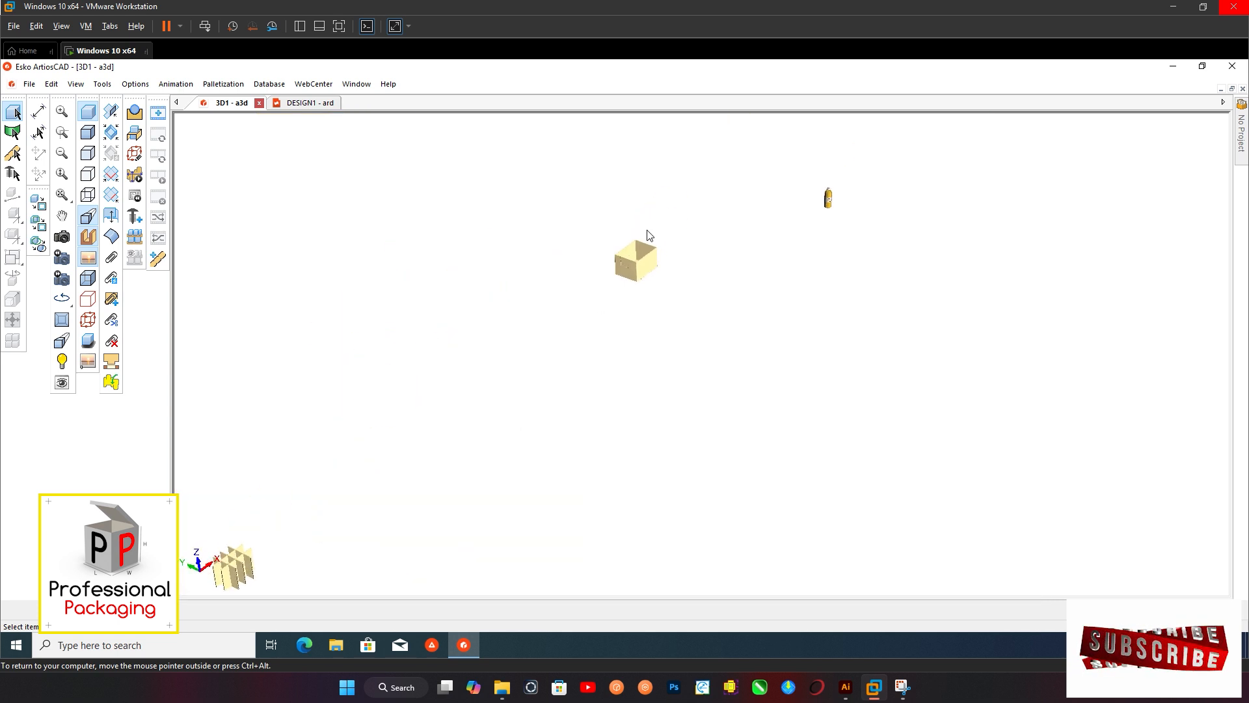
scroll(647, 269, "up", 5)
scroll(552, 408, "down", 7)
scroll(613, 381, "up", 3)
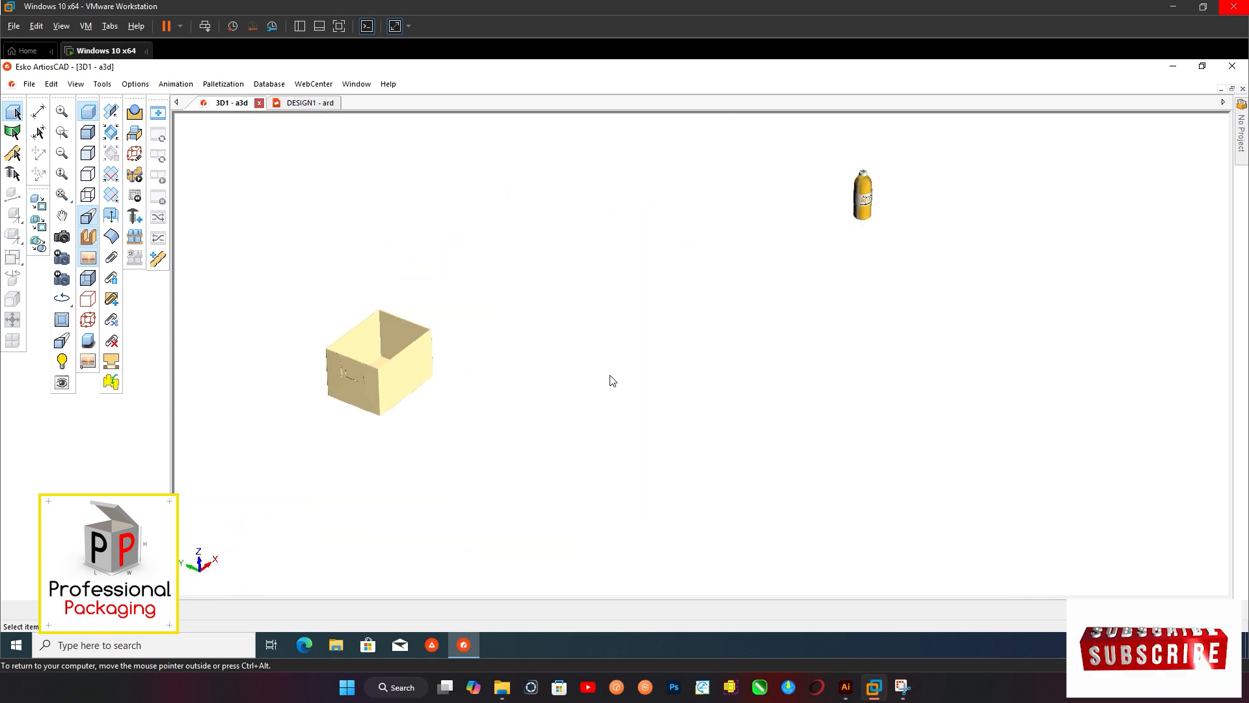
left_click(63, 237)
left_click_drag(463, 258, 482, 285)
scroll(498, 281, "down", 3)
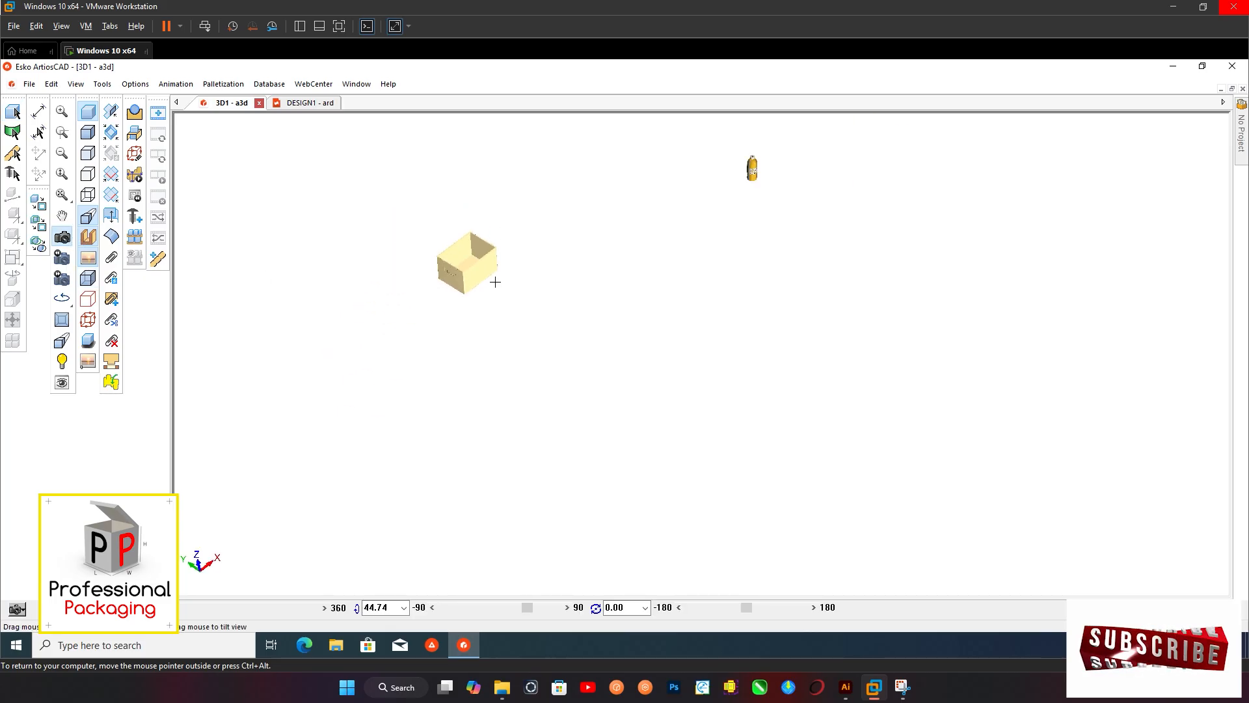
middle_click_drag(565, 254, 519, 372)
scroll(510, 386, "up", 2)
scroll(495, 367, "up", 1)
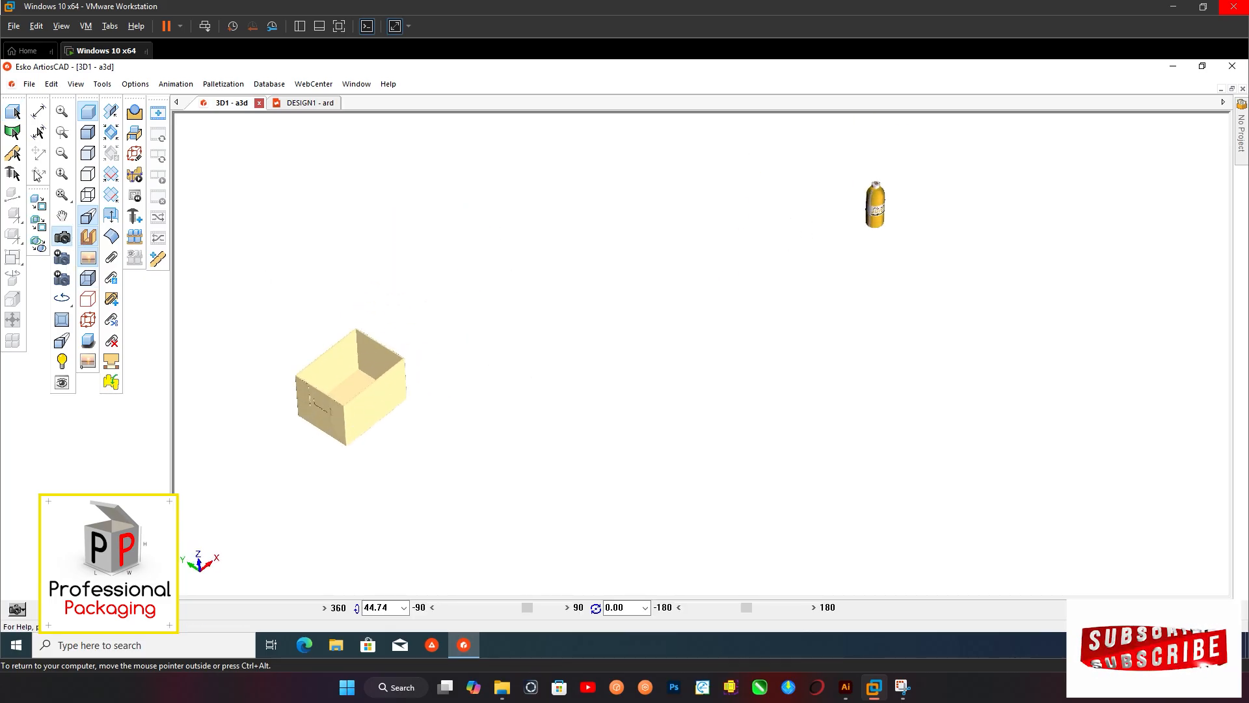
key("Escape")
Array-copy the mango juice bottle with 4 along X and 3 along Y
left_click(884, 200)
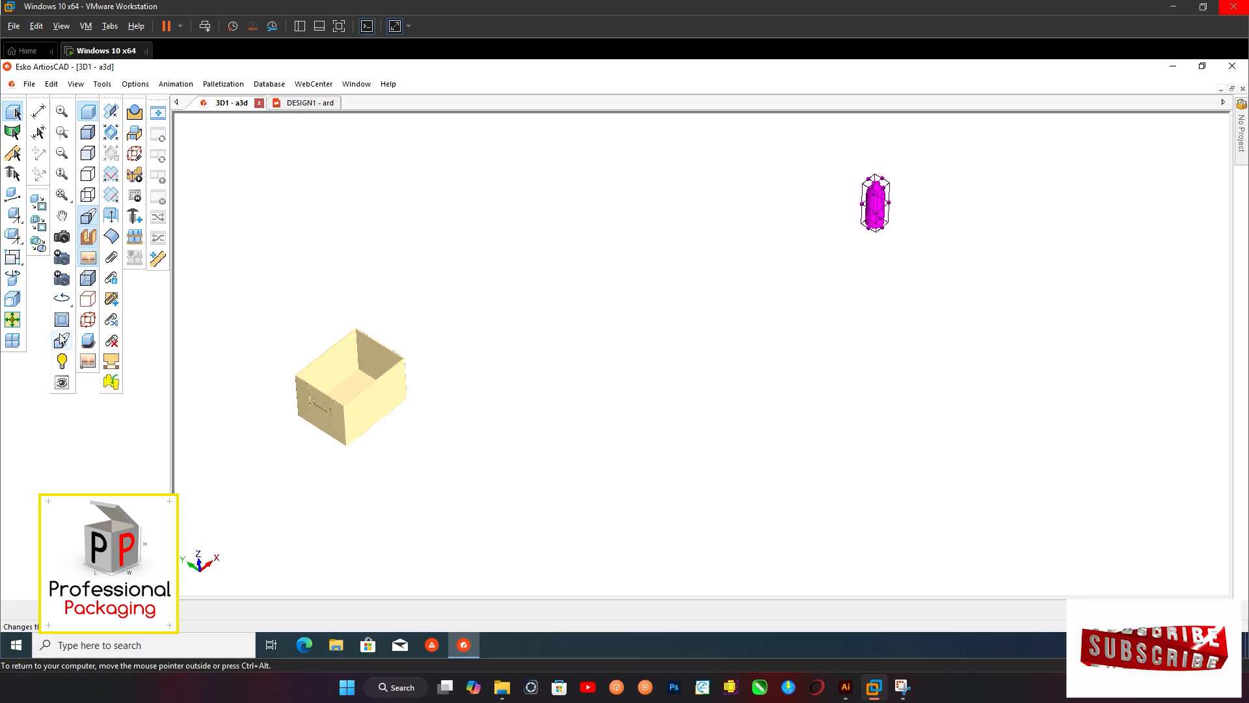
left_click(12, 341)
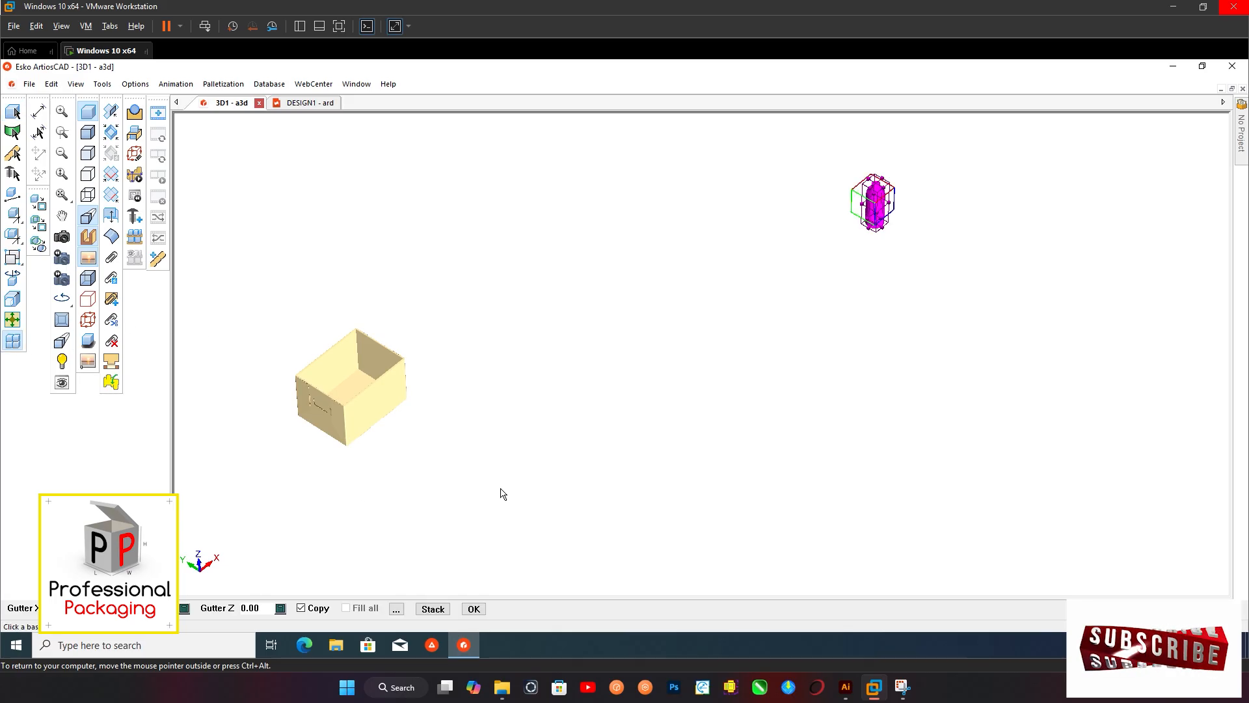
left_click(395, 609)
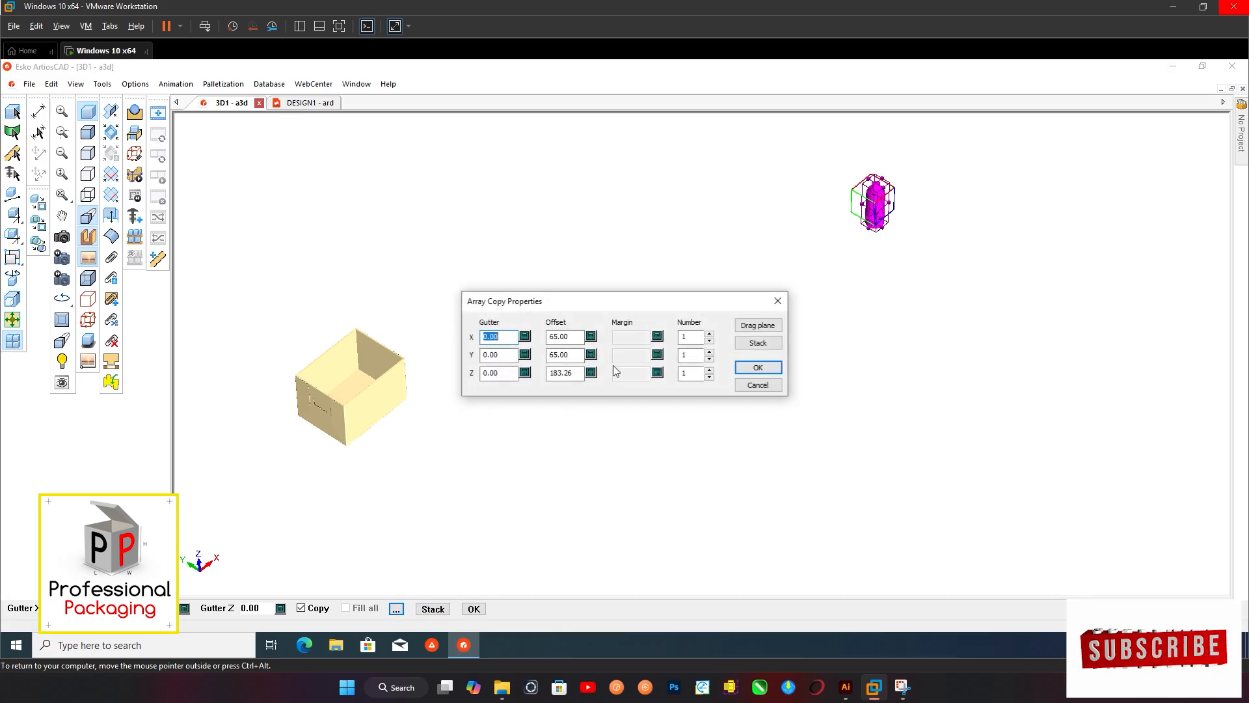
left_click(710, 334)
left_click(710, 334)
left_click(709, 333)
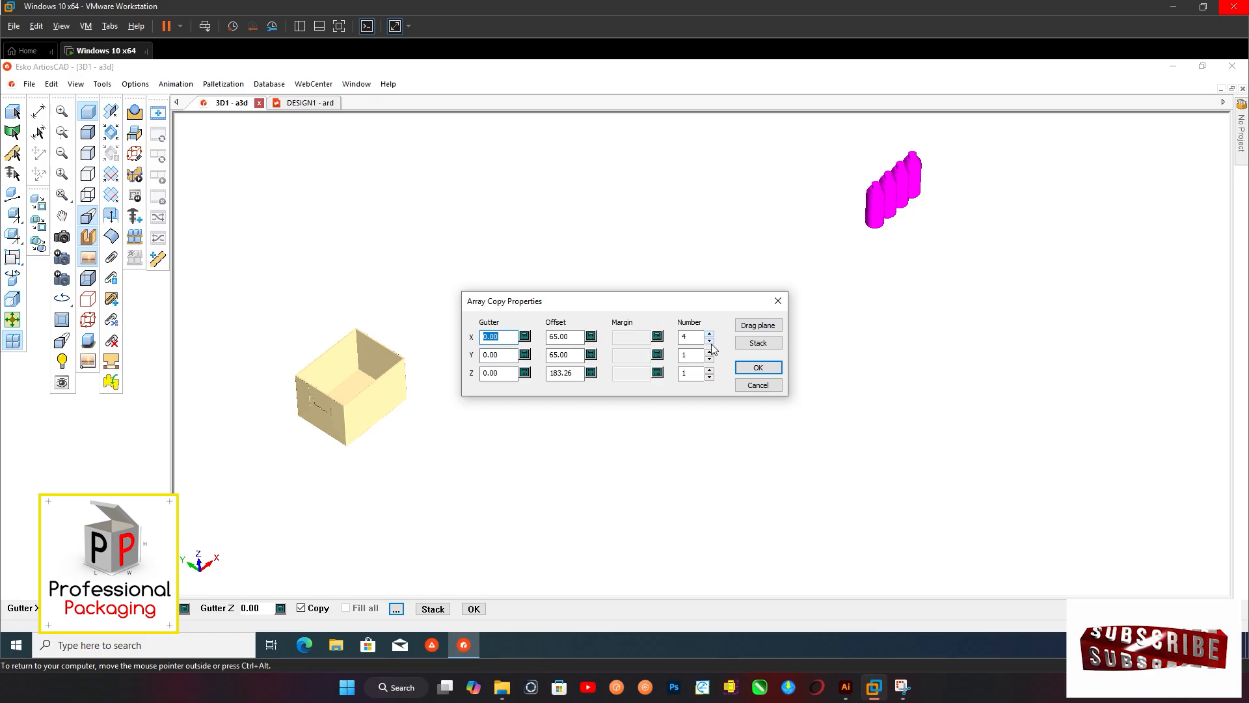
left_click(710, 352)
left_click(710, 352)
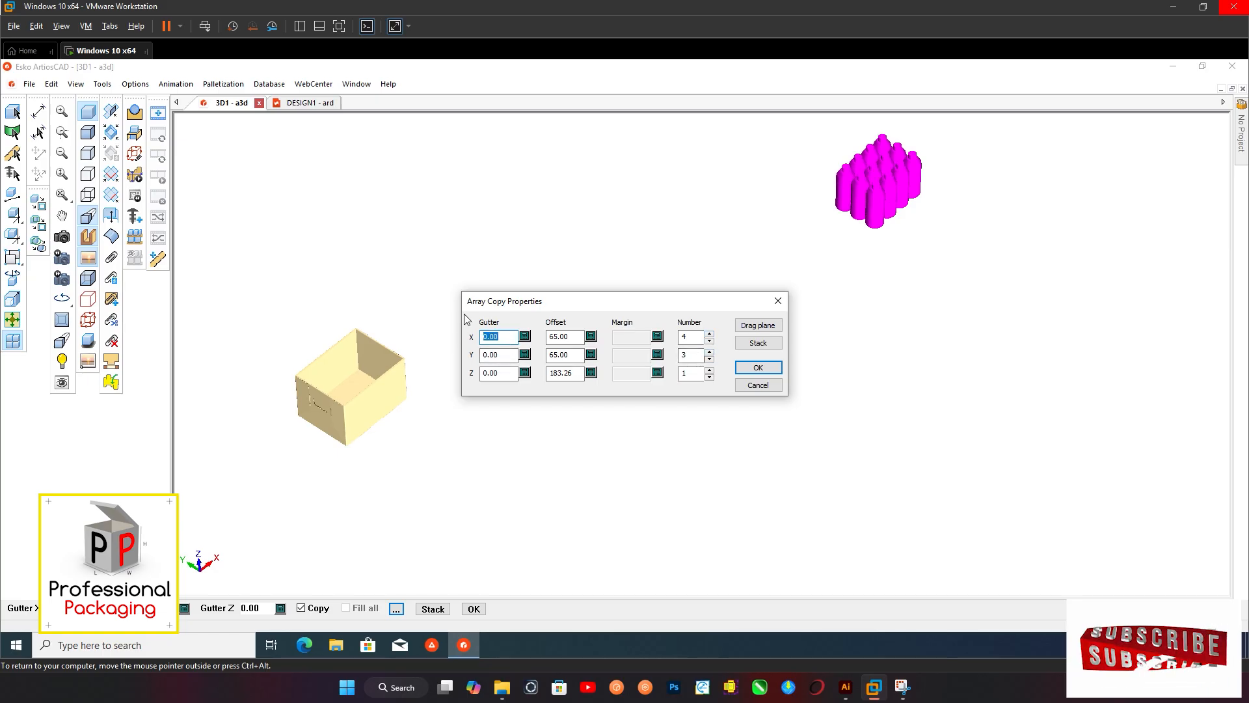
Set the bottle array's X and Y gutters to 5 mm and create the array
type("5")
key("Tab")
type("5")
key("Tab")
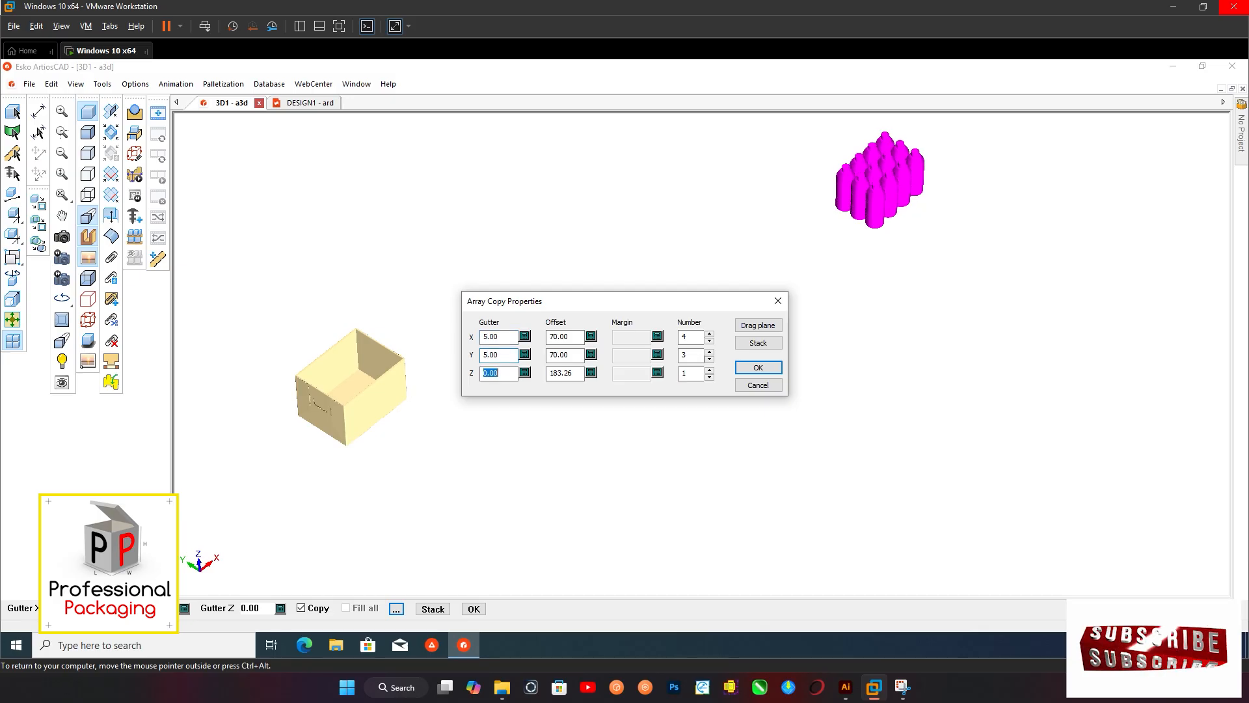
left_click(752, 369)
scroll(739, 369, "down", 2)
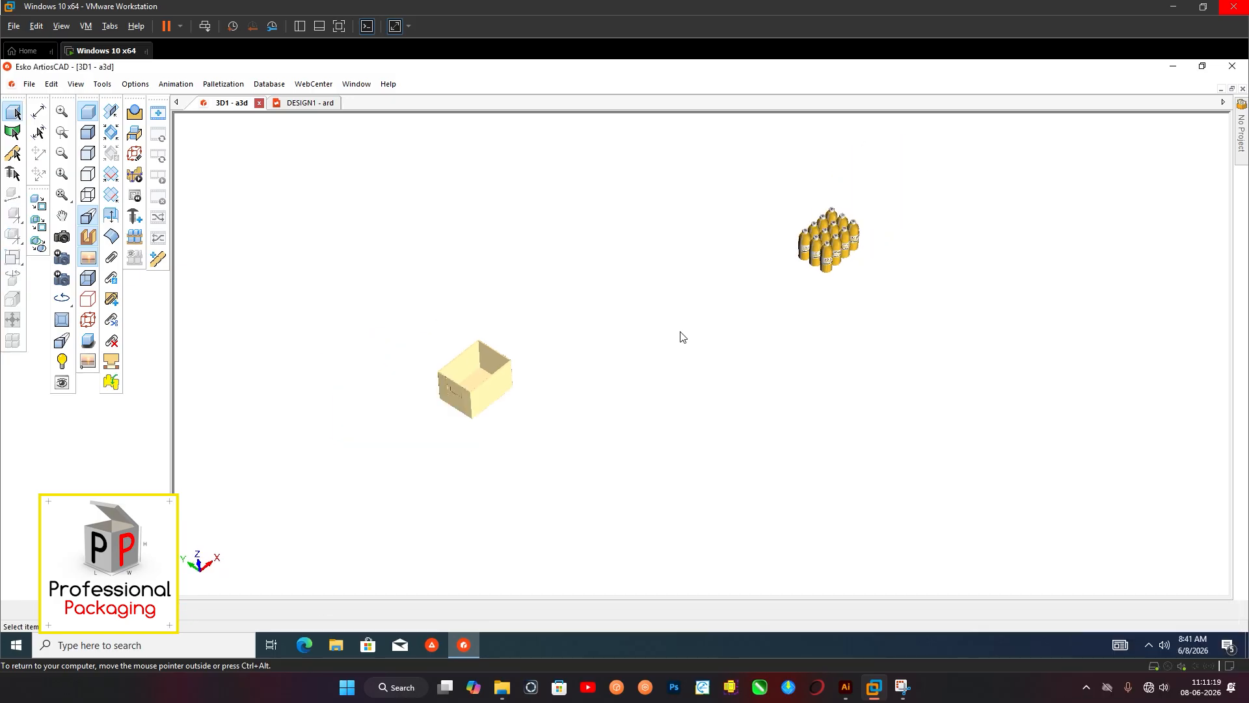
Try to move the twelve bottles onto the box floor with copying turned off
left_click_drag(753, 186, 892, 320)
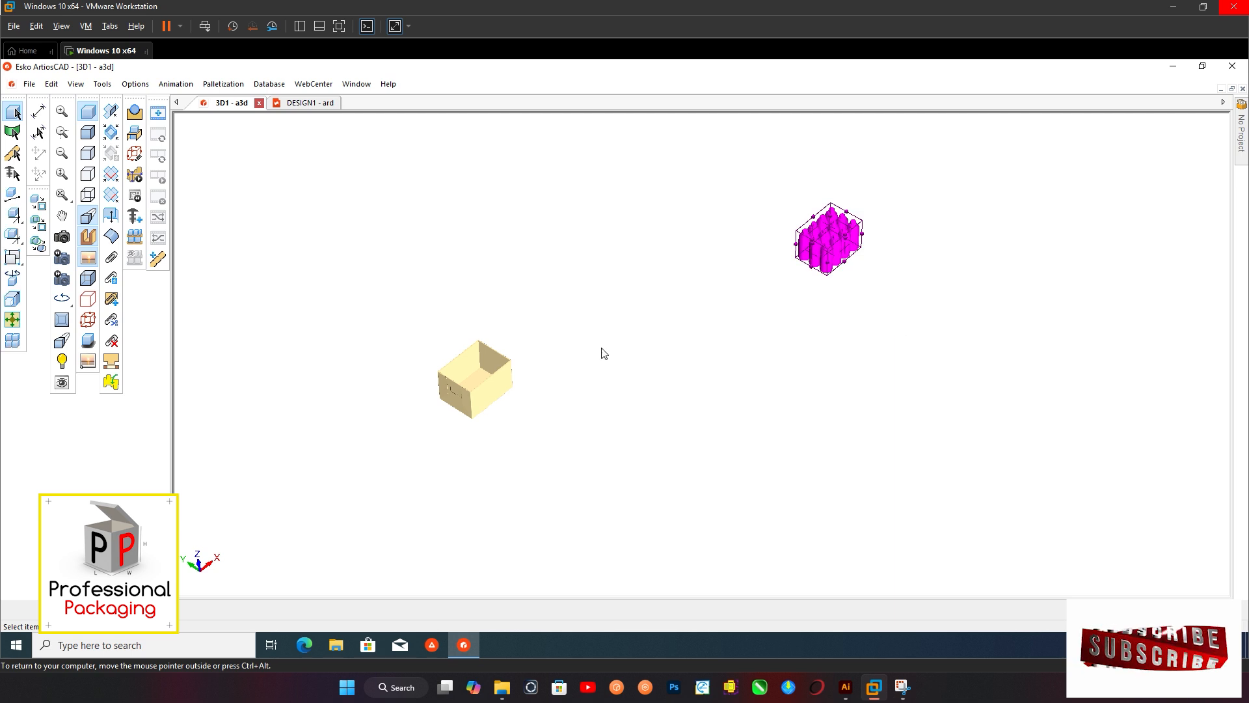
scroll(598, 351, "up", 2)
left_click(12, 340)
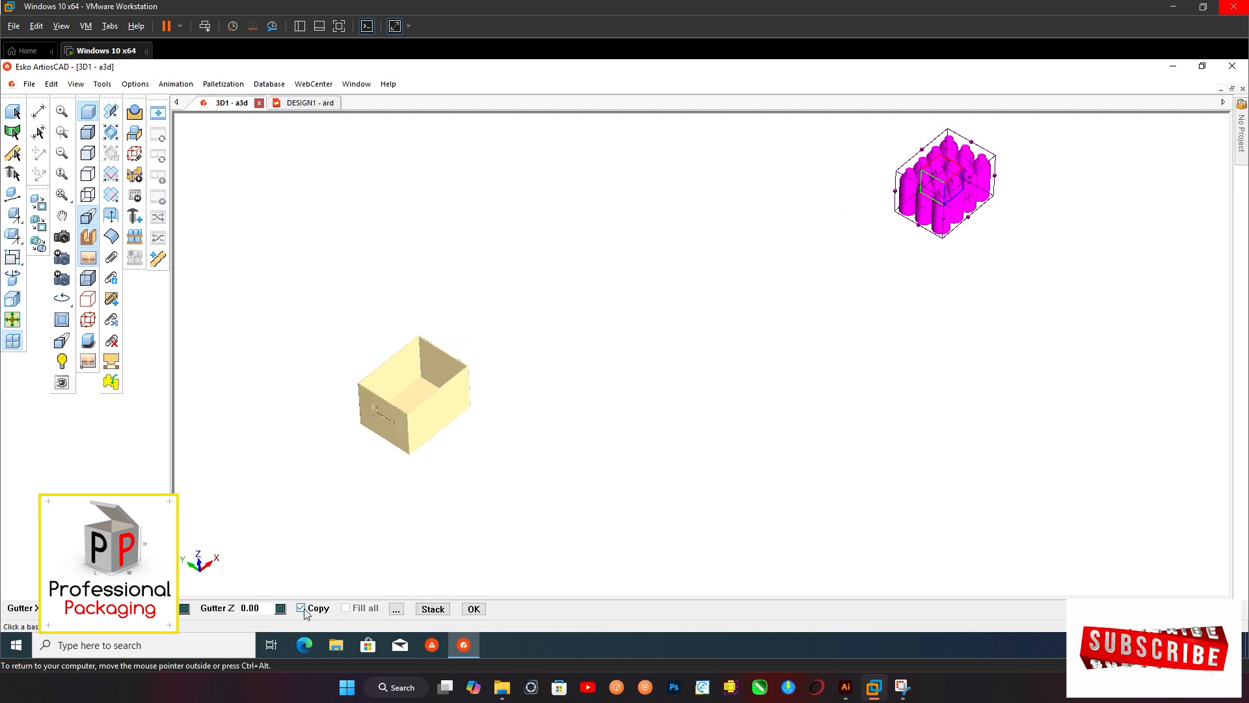
left_click(307, 609)
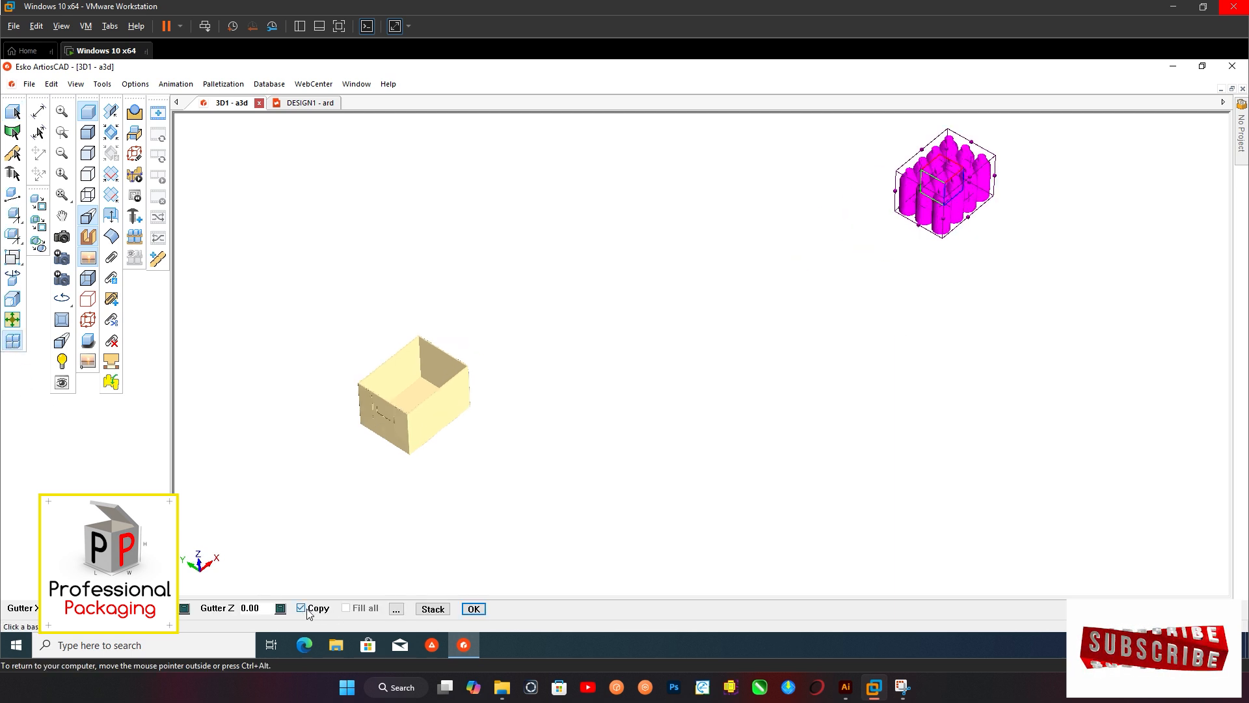
left_click(428, 401)
key("ctrl+z")
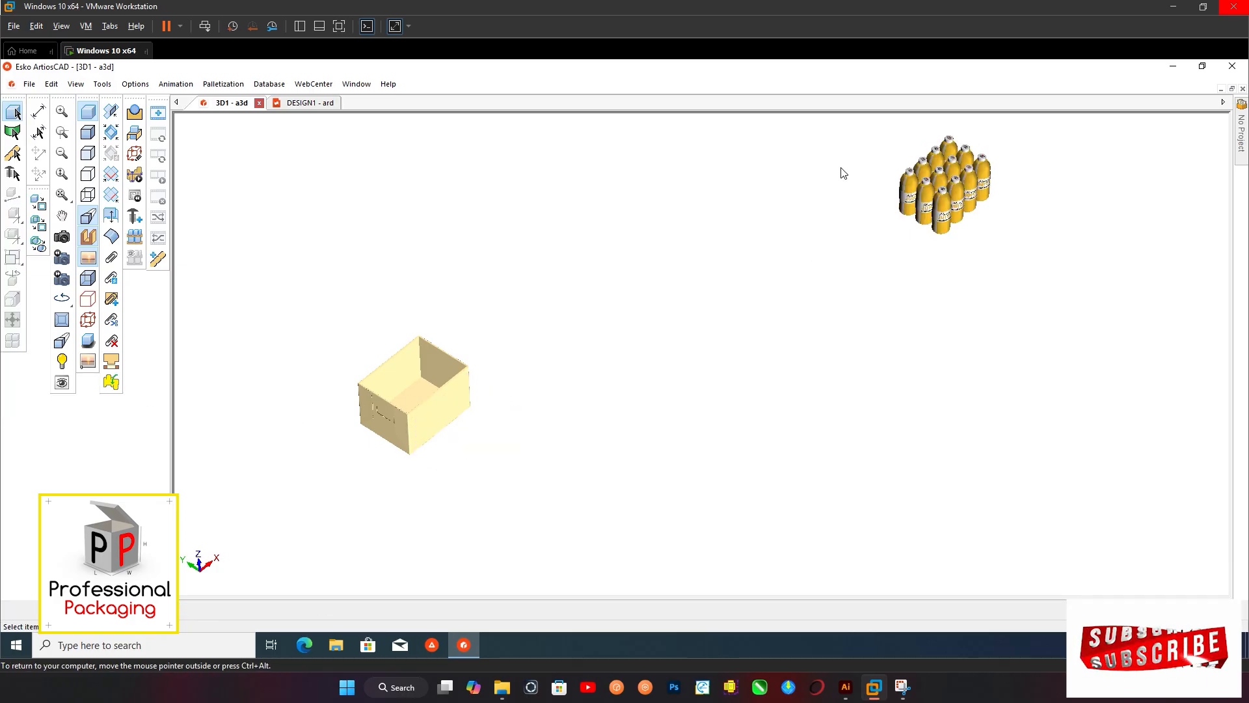
Place the twelve bottles centred on the inside floor of the box, moving them rather than copying
left_click_drag(873, 130, 1025, 272)
left_click(13, 340)
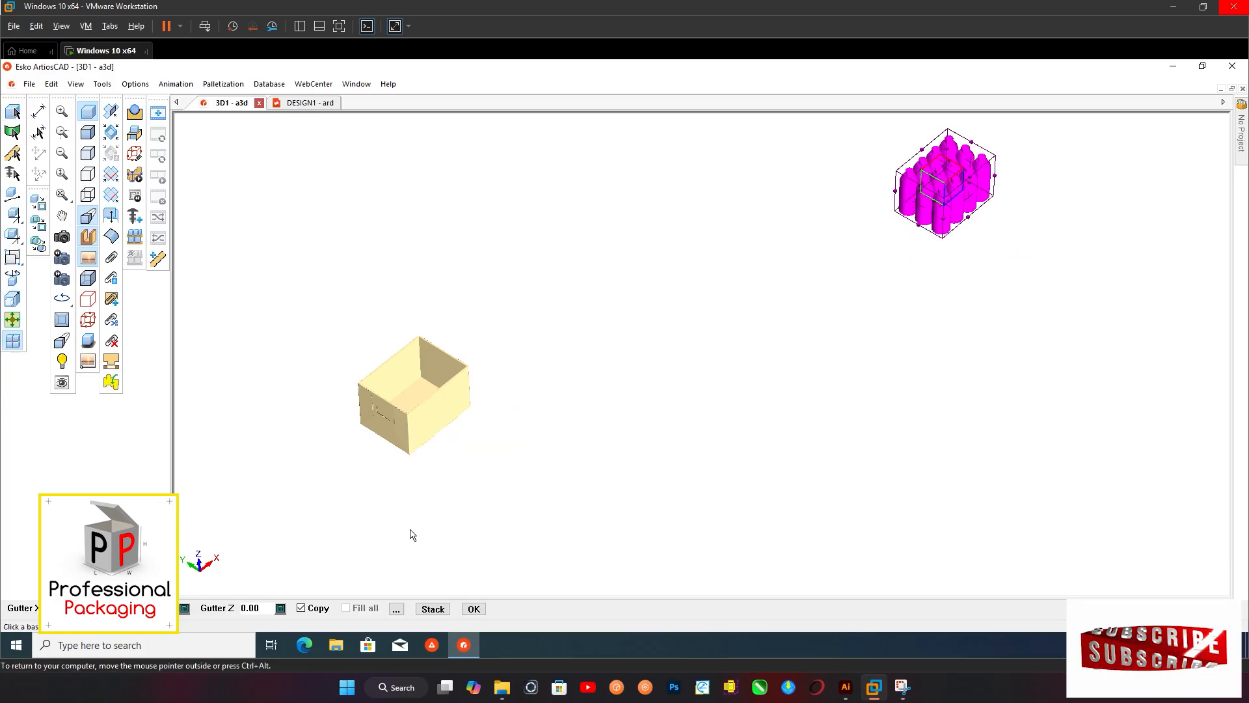
left_click(415, 402)
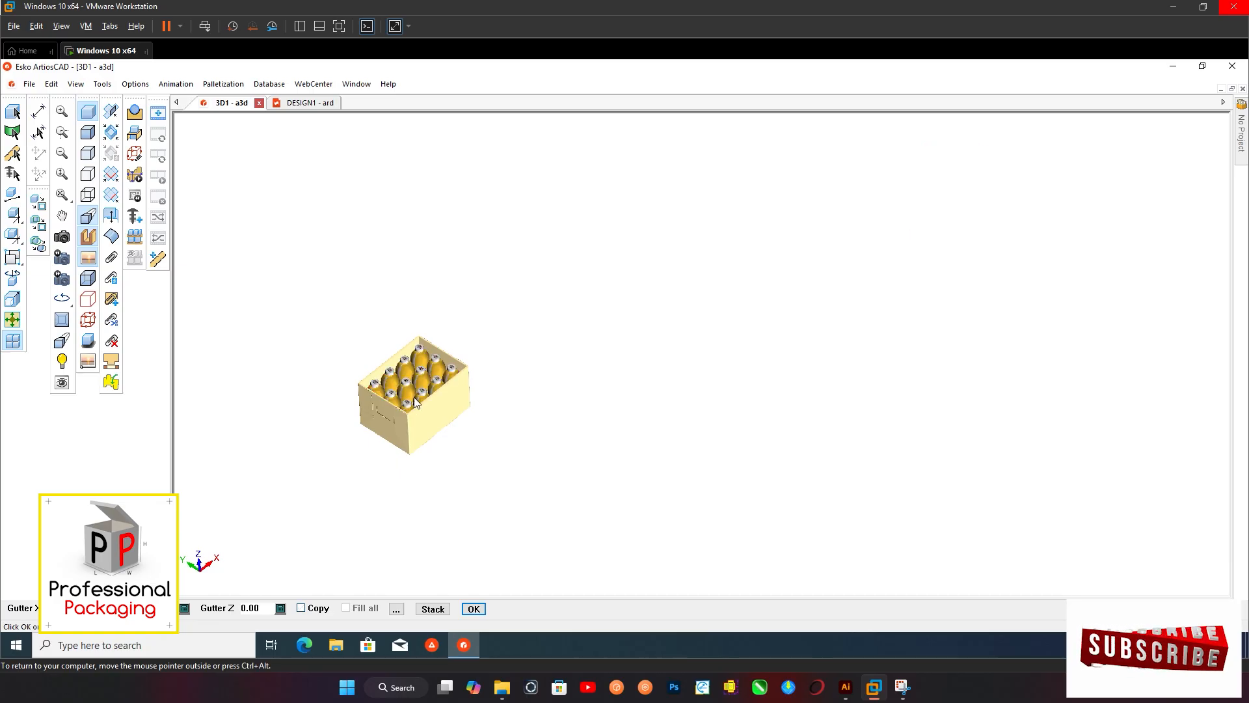
key("Return")
scroll(429, 399, "up", 4)
scroll(584, 358, "down", 3)
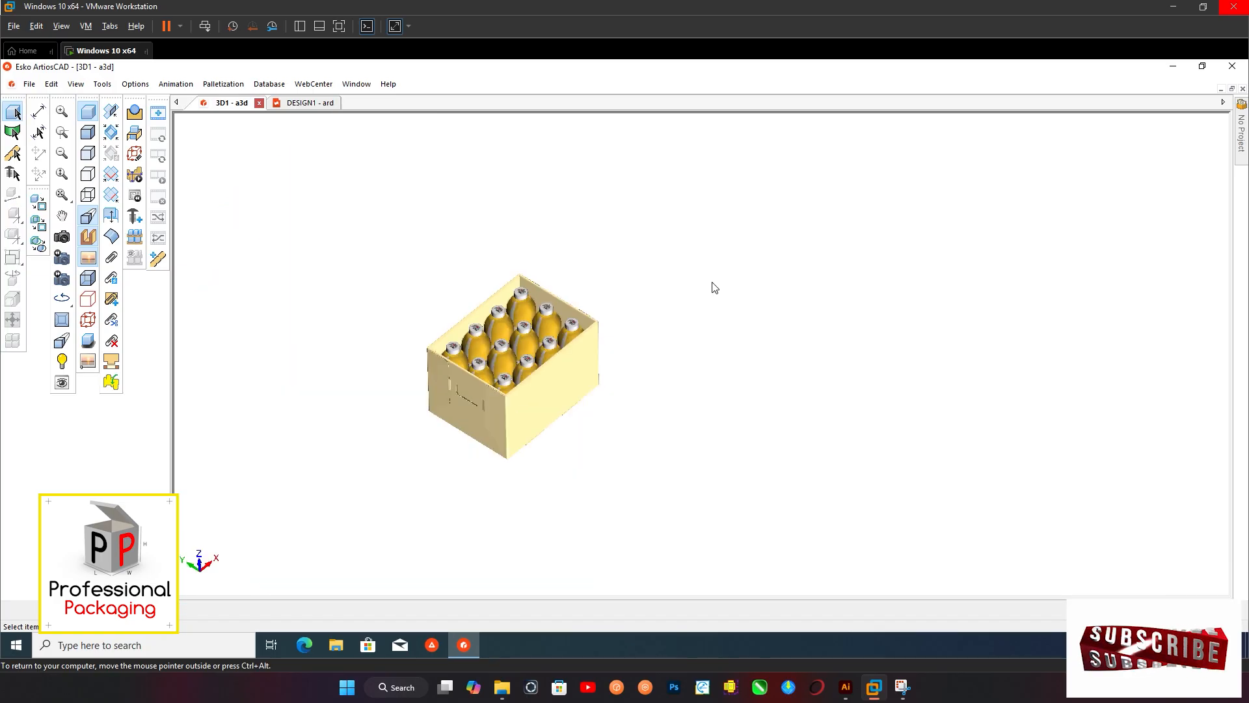
Select all five interlocked divider panels and create a bounding box around the grid
left_click(62, 236)
left_click_drag(426, 371, 536, 361)
scroll(537, 361, "down", 7)
scroll(361, 311, "up", 4)
middle_click_drag(328, 301, 452, 330)
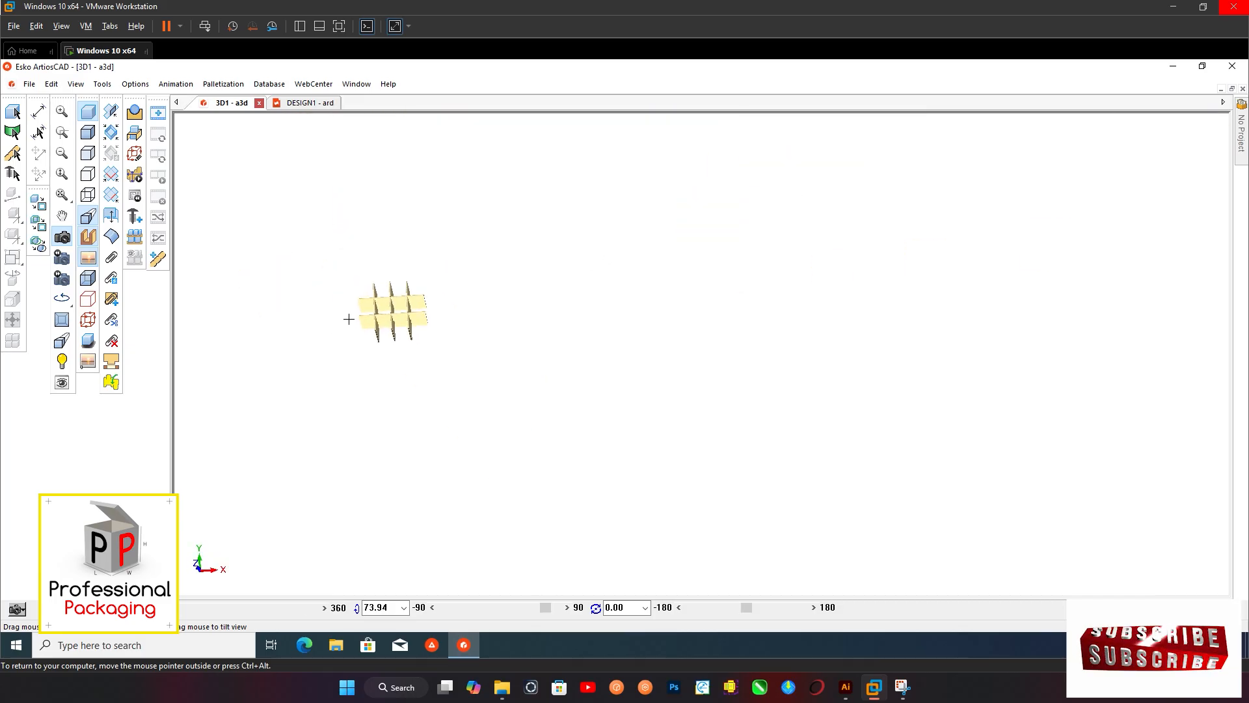
scroll(355, 319, "up", 3)
left_click(13, 112)
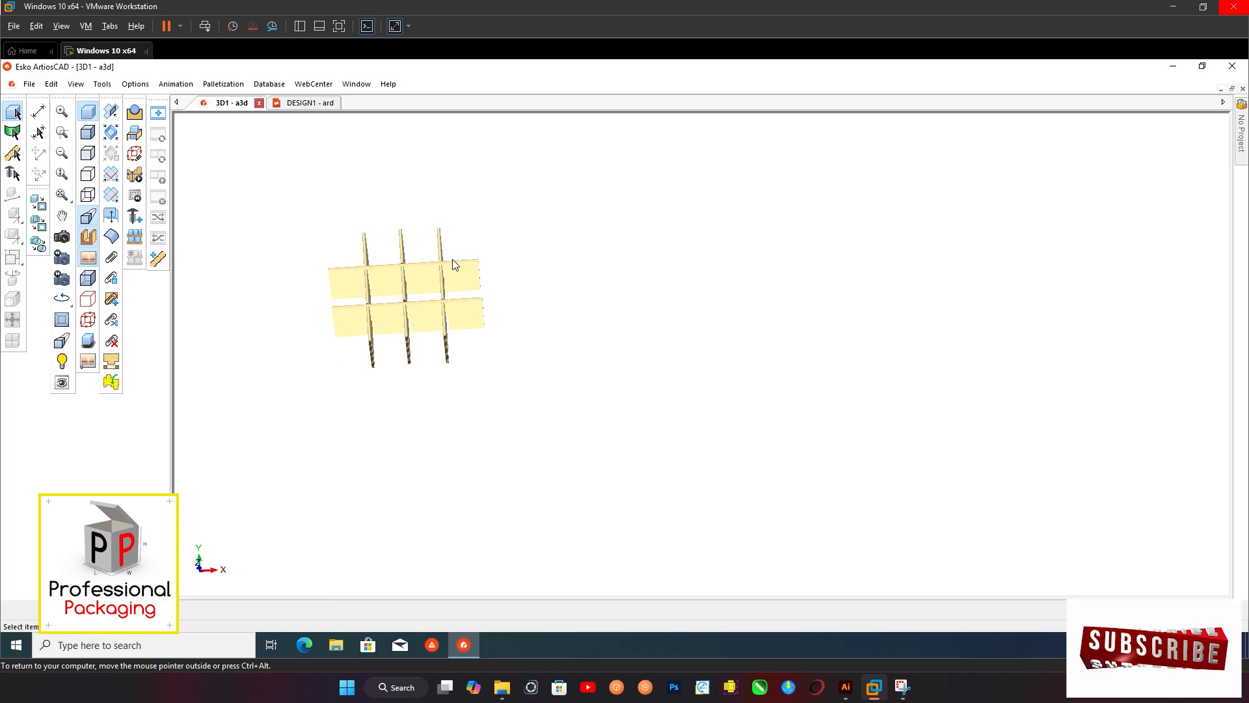
left_click_drag(563, 168, 299, 401)
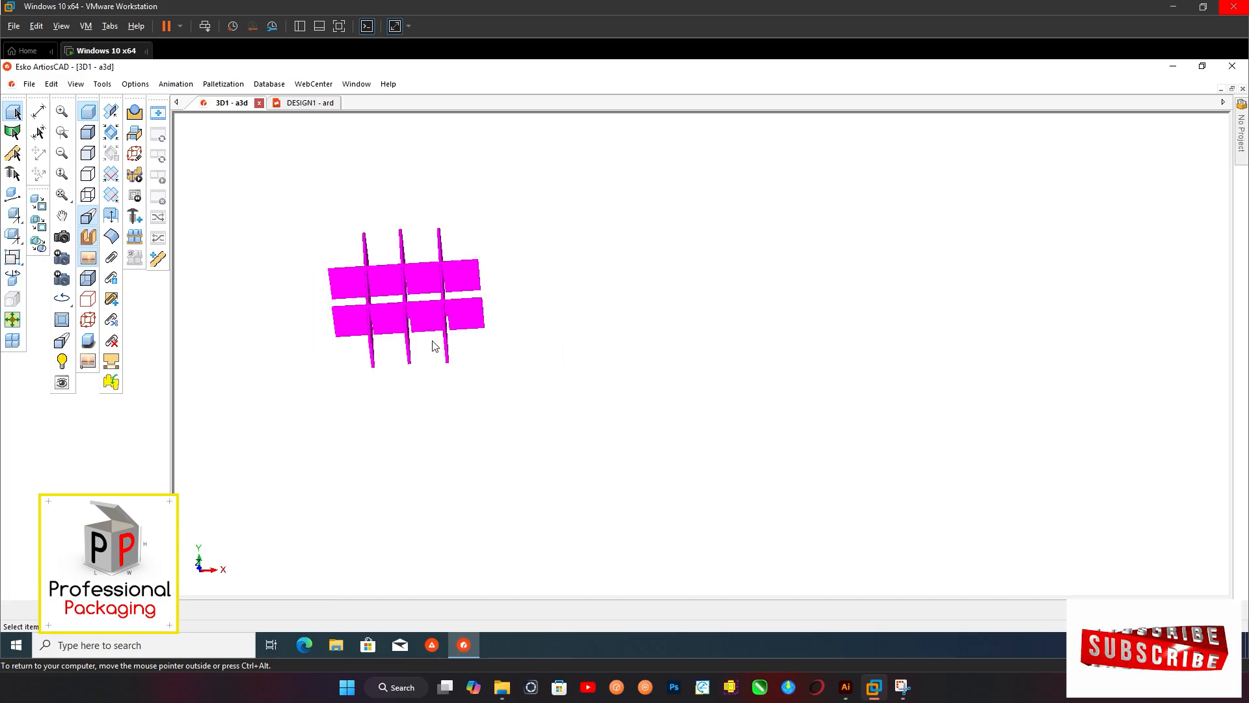
left_click(14, 259)
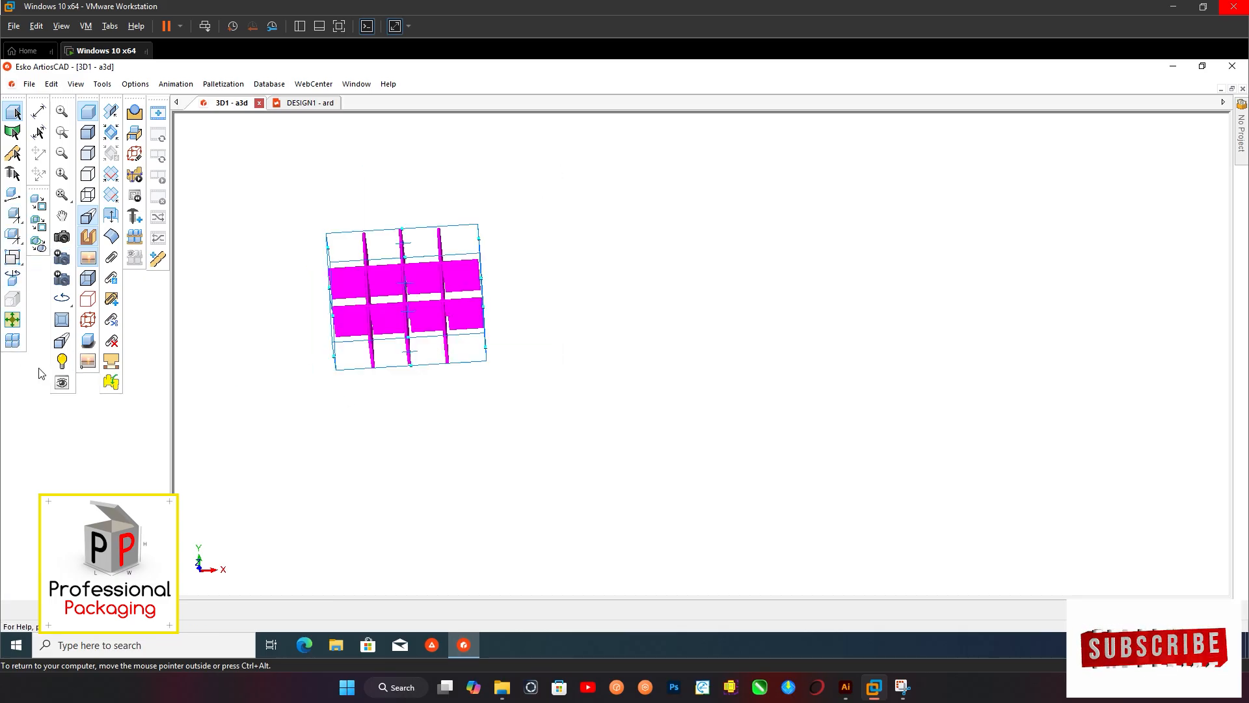
Move the divider grid onto the inside floor of the box so its panels separate the twelve bottles, without copying
left_click(13, 343)
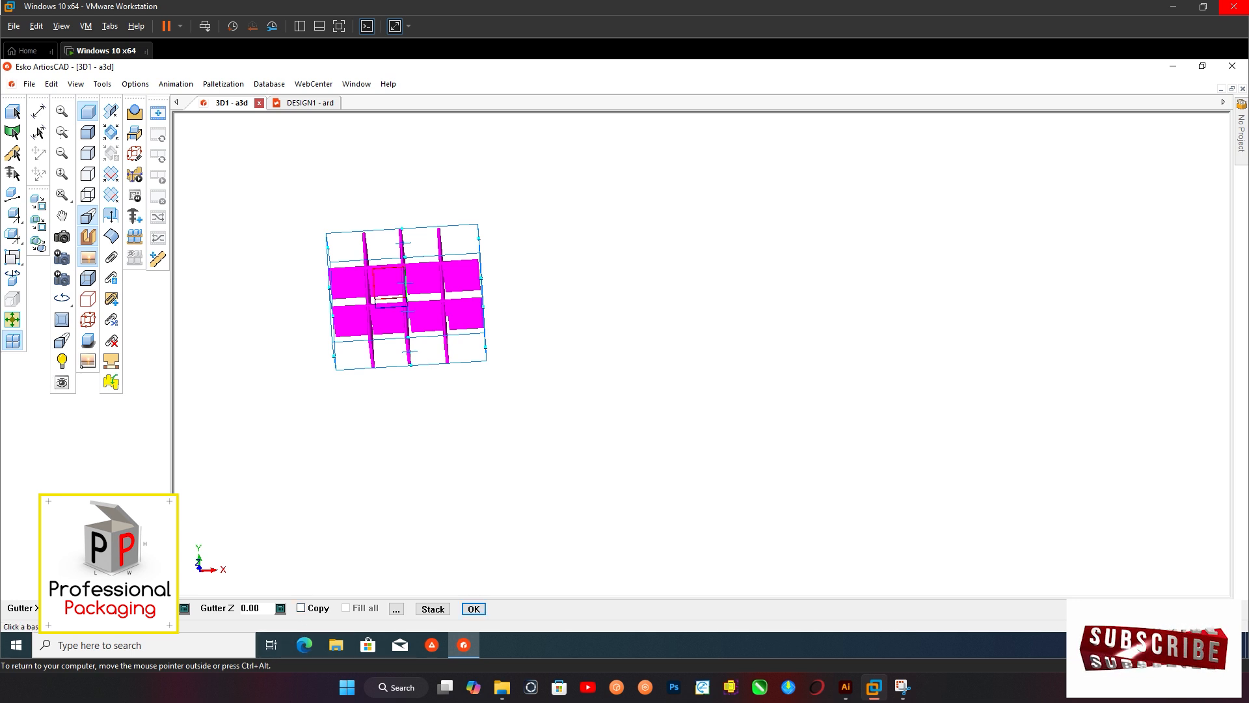
scroll(539, 404, "down", 5)
scroll(838, 368, "up", 9)
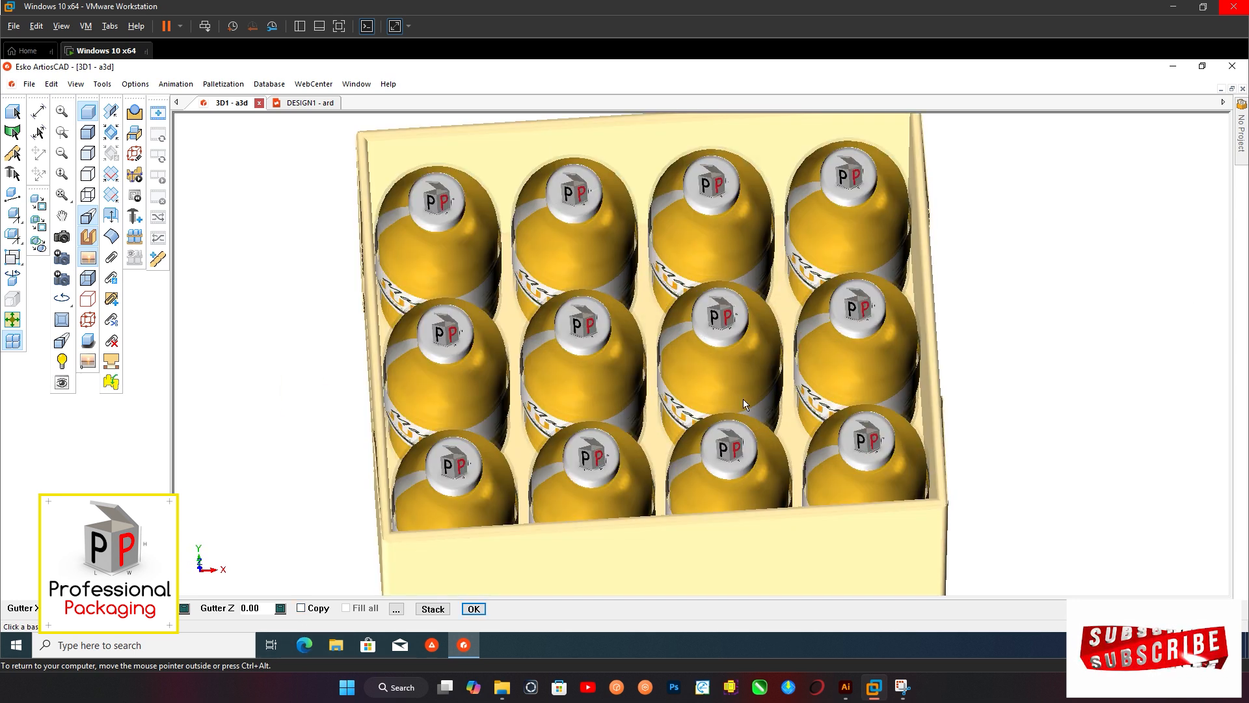
left_click(656, 440)
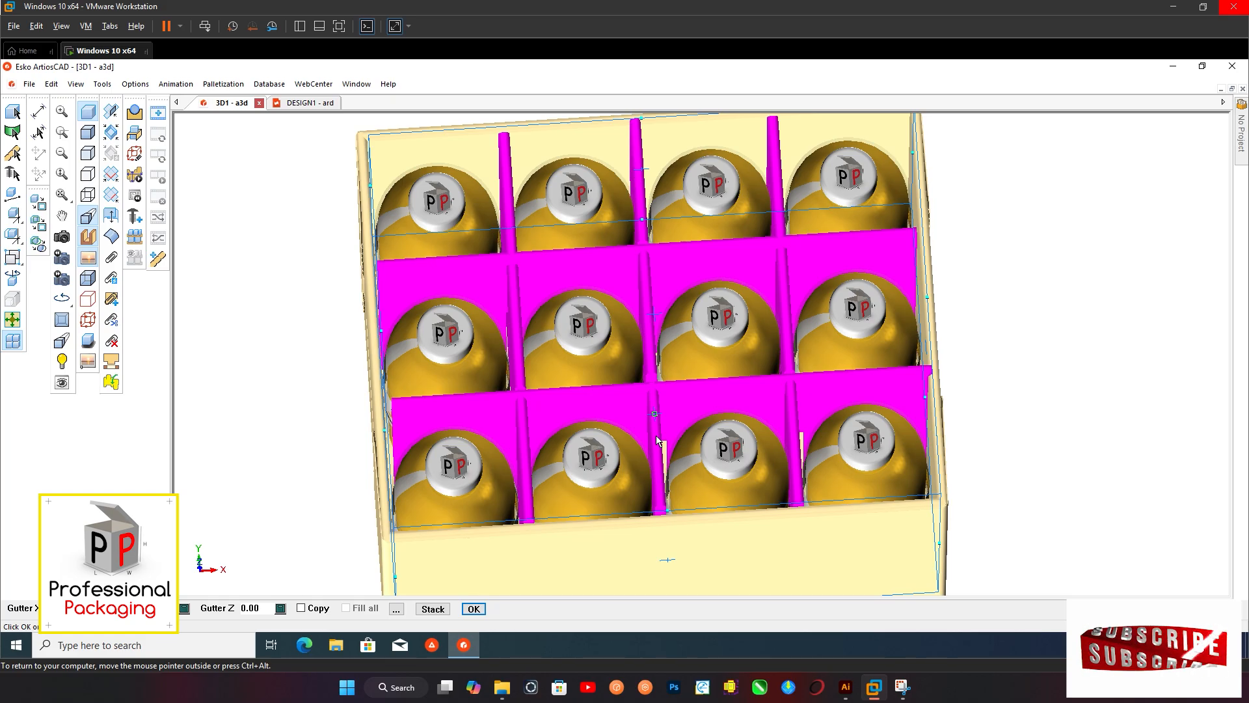
key("Return")
scroll(655, 435, "down", 3)
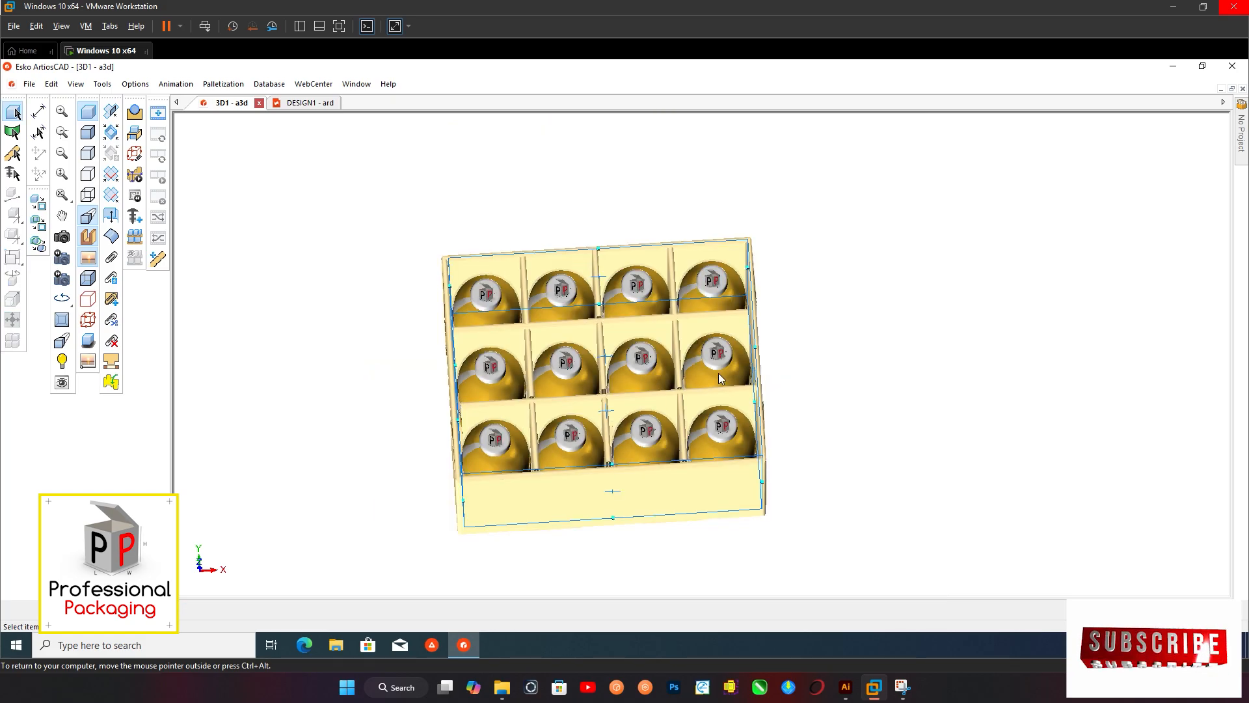
scroll(719, 373, "up", 5)
scroll(419, 396, "down", 5)
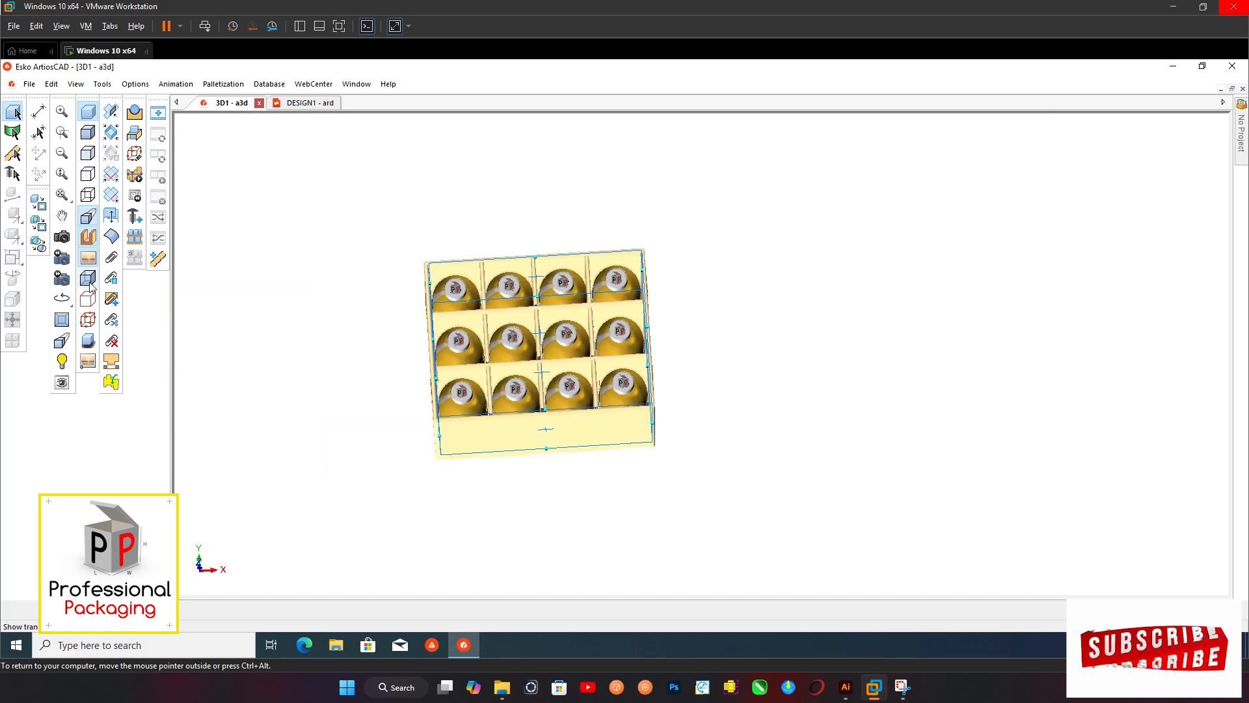
Examine how the bottles and dividers fit inside the assembled box from above and from several angled views
left_click(61, 236)
left_click_drag(597, 309, 598, 349)
middle_click_drag(590, 202, 567, 407)
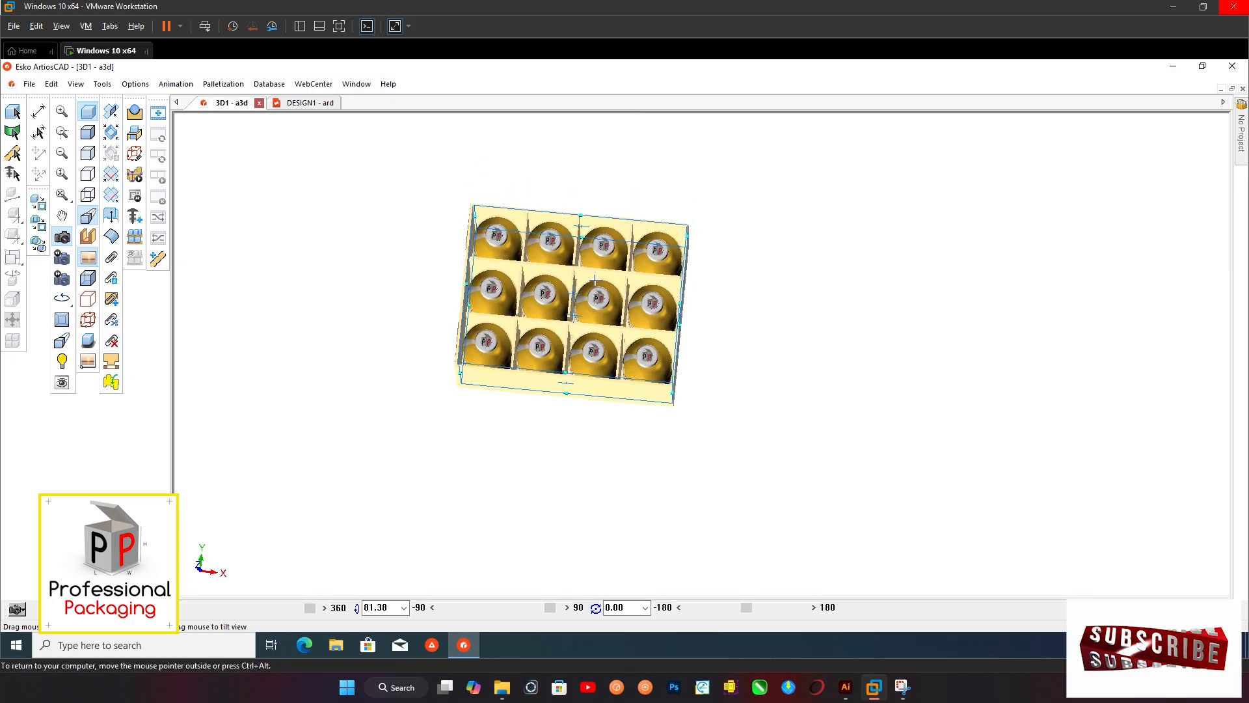
scroll(594, 280, "up", 5)
scroll(591, 283, "down", 5)
mouse_move(575, 334)
left_mouse_down()
mouse_move(612, 277)
mouse_move(555, 346)
mouse_move(563, 327)
mouse_move(593, 324)
left_mouse_up()
scroll(554, 347, "up", 3)
scroll(555, 347, "down", 2)
scroll(594, 323, "down", 5)
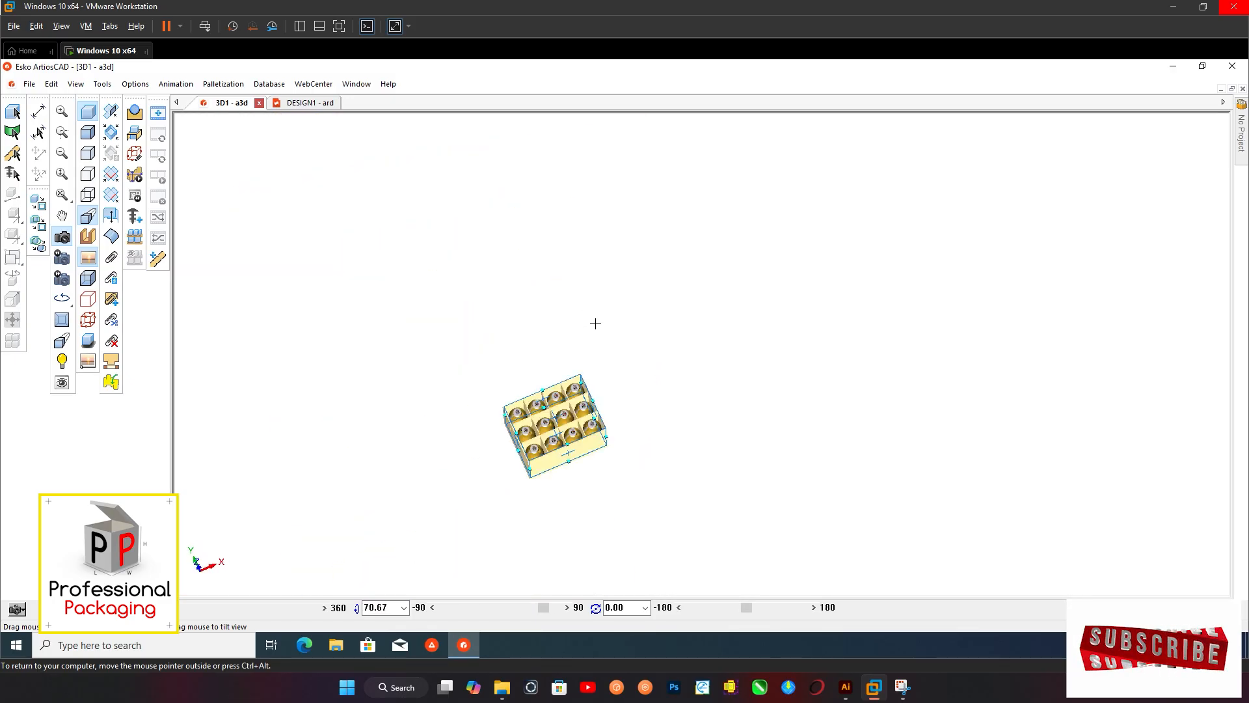
left_click_drag(559, 455, 567, 378)
middle_click_drag(566, 537, 640, 247)
scroll(599, 312, "up", 6)
scroll(597, 393, "down", 2)
left_click_drag(580, 404, 590, 373)
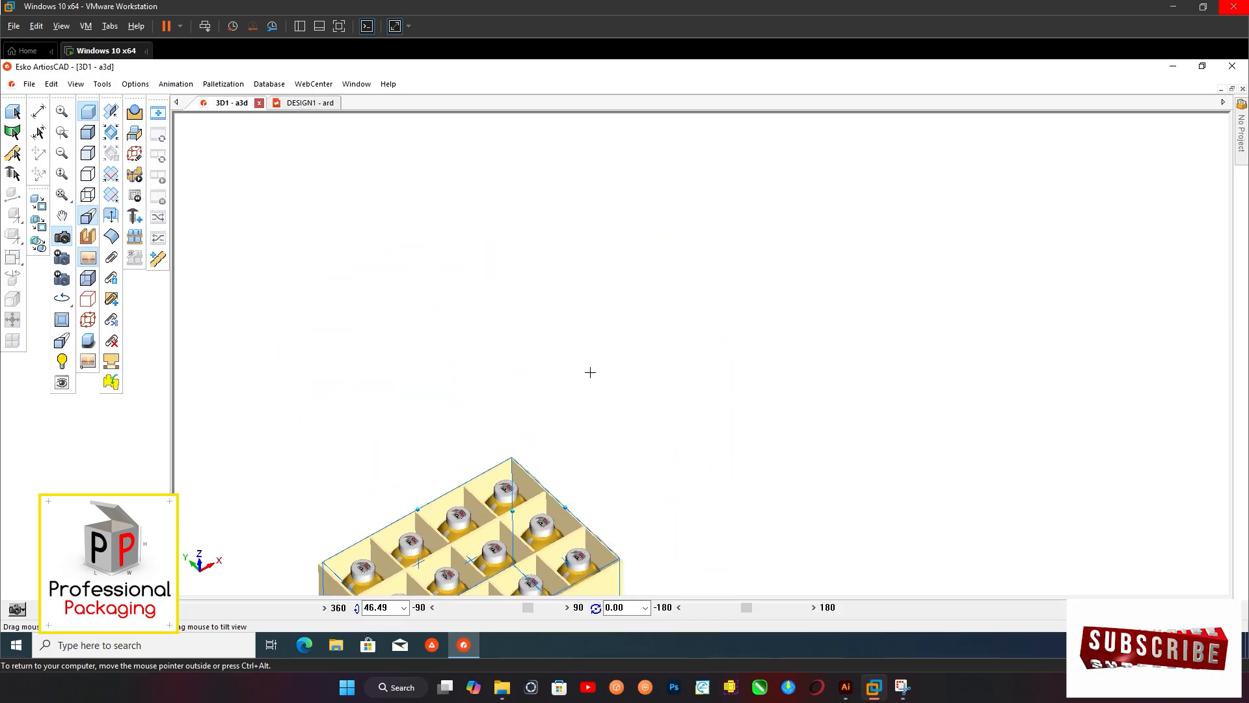
middle_click_drag(503, 531, 606, 284)
scroll(586, 305, "up", 1)
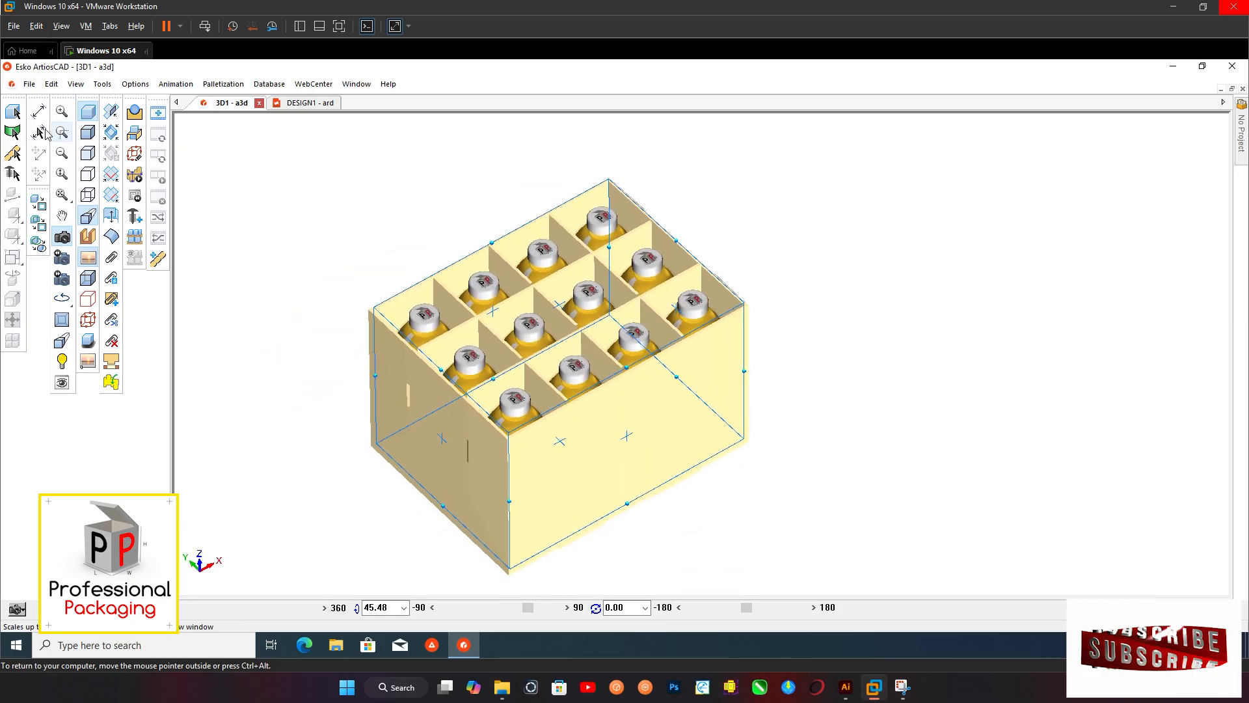
left_click(13, 111)
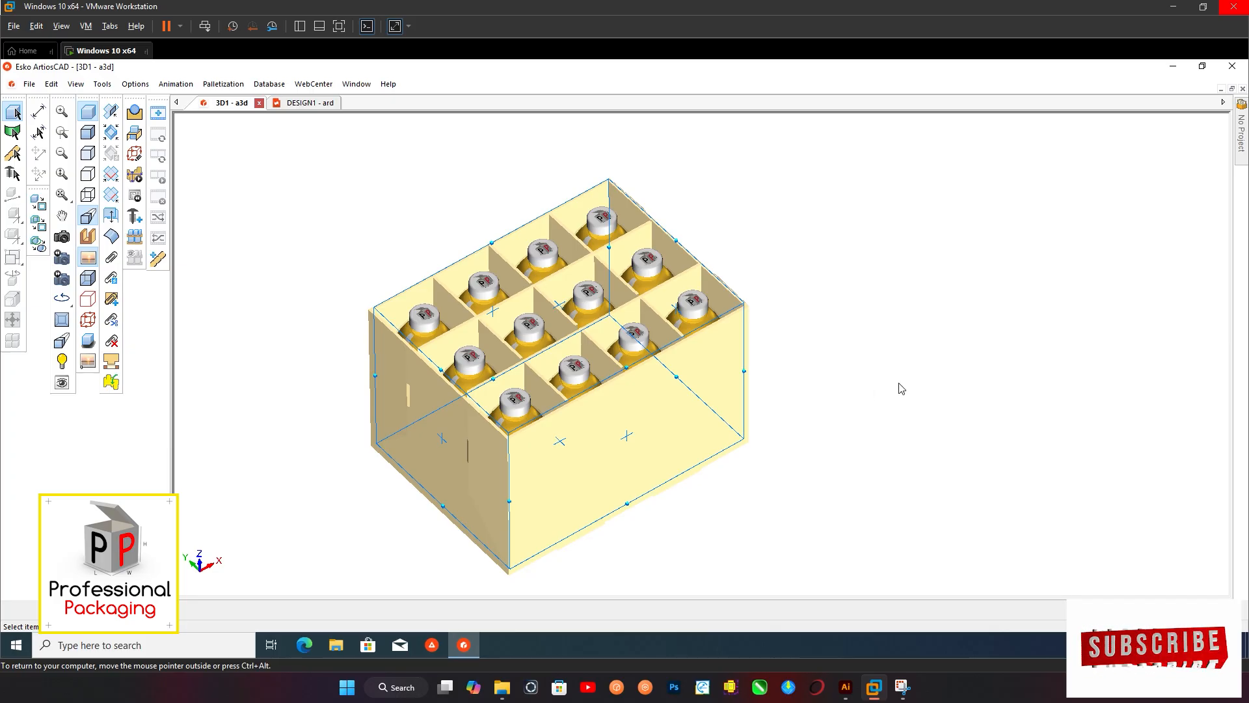
scroll(394, 322, "down", 1)
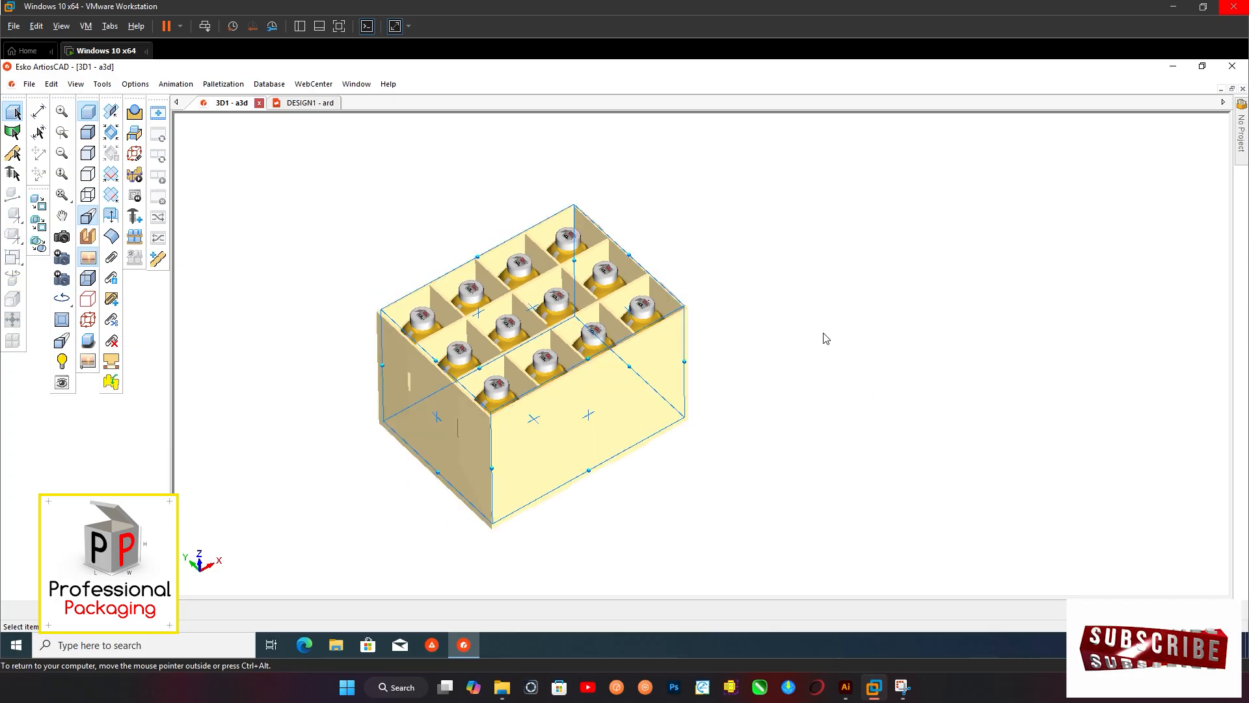
Switch to Illustrator and inspect the printed carrier in the Studio scene combine pdq bottle.ZAE from another angle
mouse_move(846, 687)
left_click(836, 654)
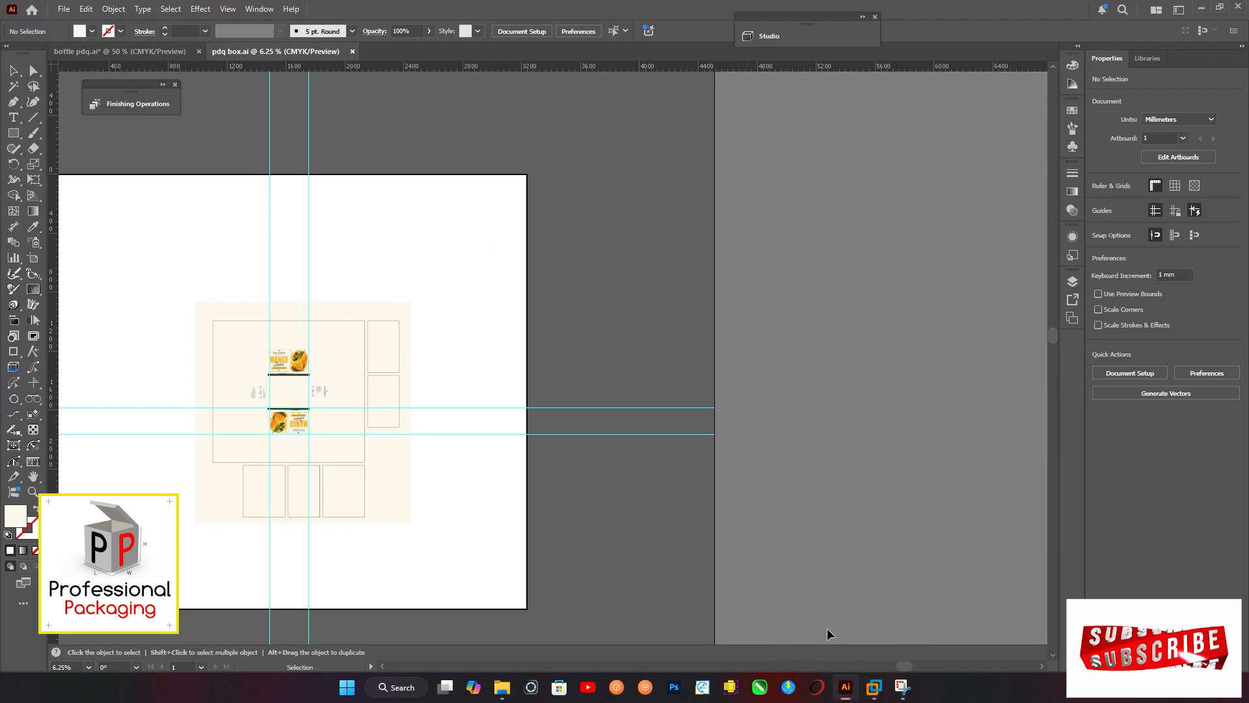
left_click(769, 37)
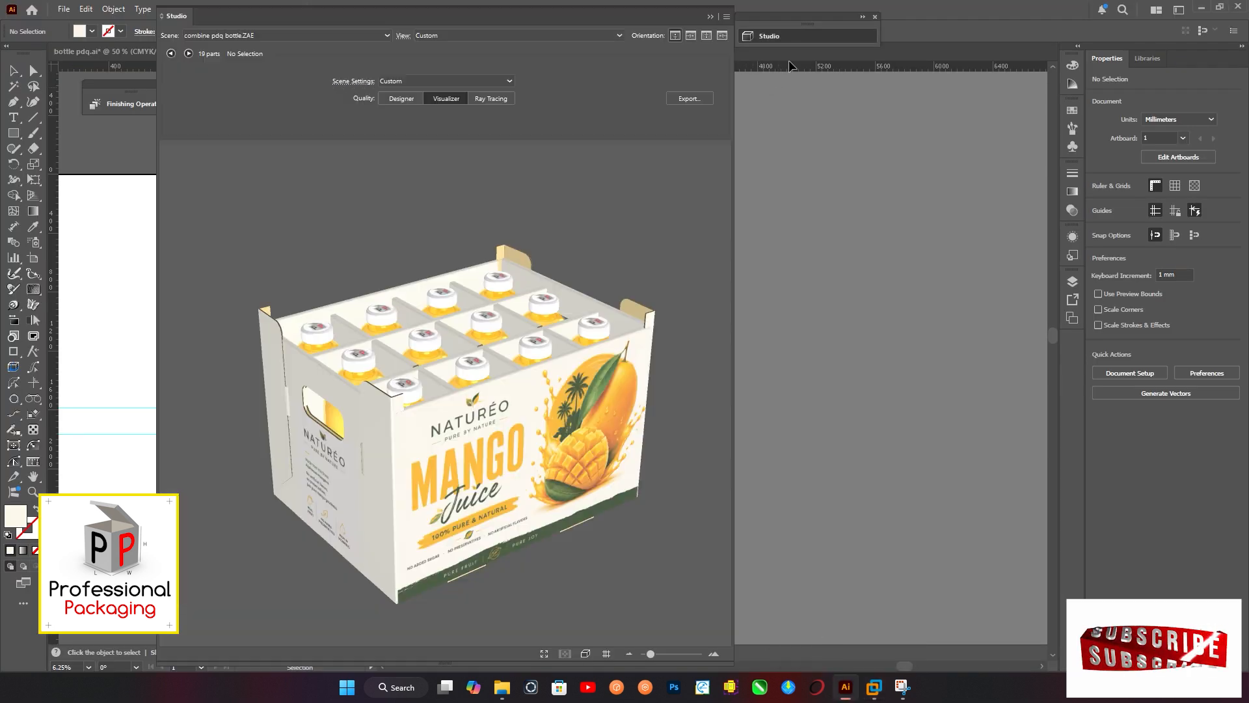
scroll(406, 363, "up", 4)
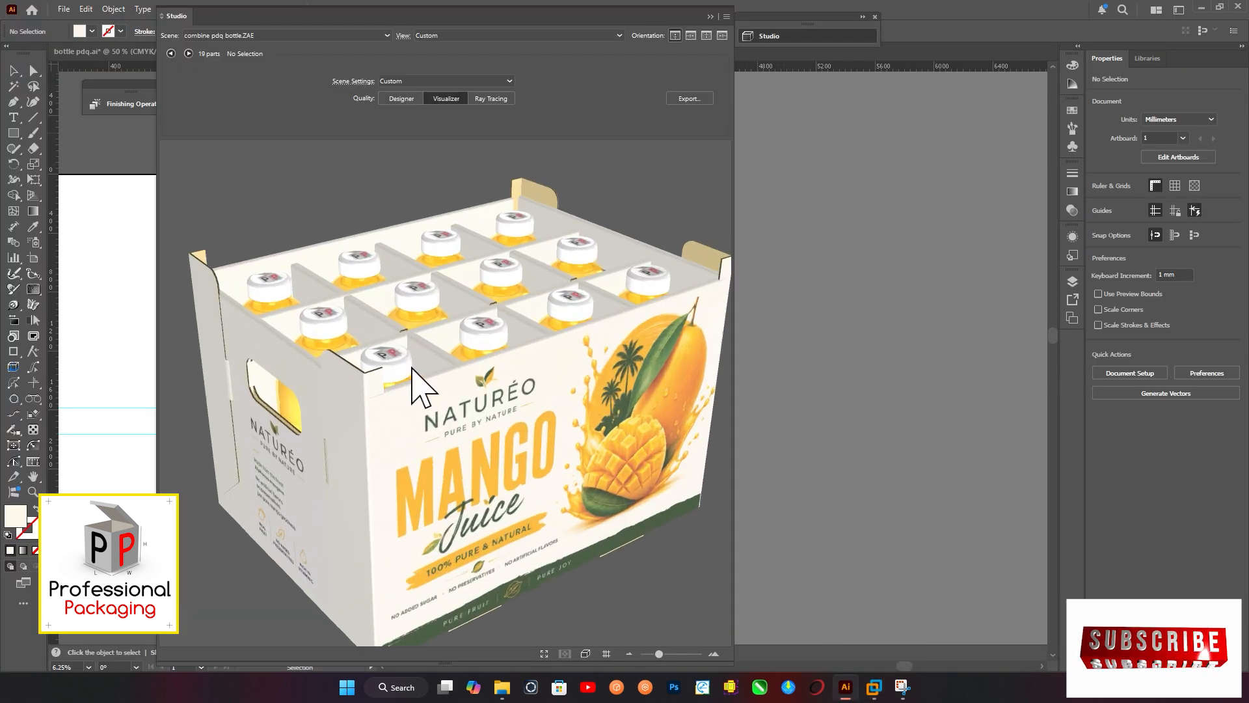
scroll(462, 335, "down", 1)
left_click_drag(468, 378, 502, 399)
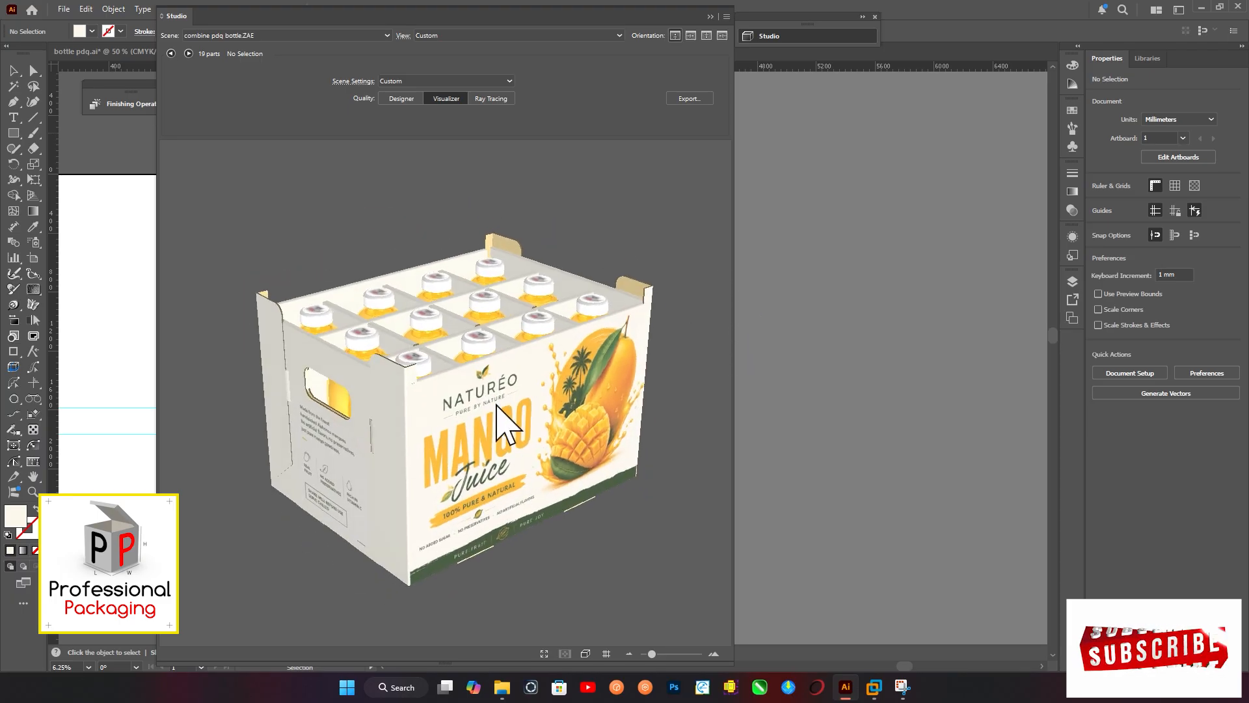